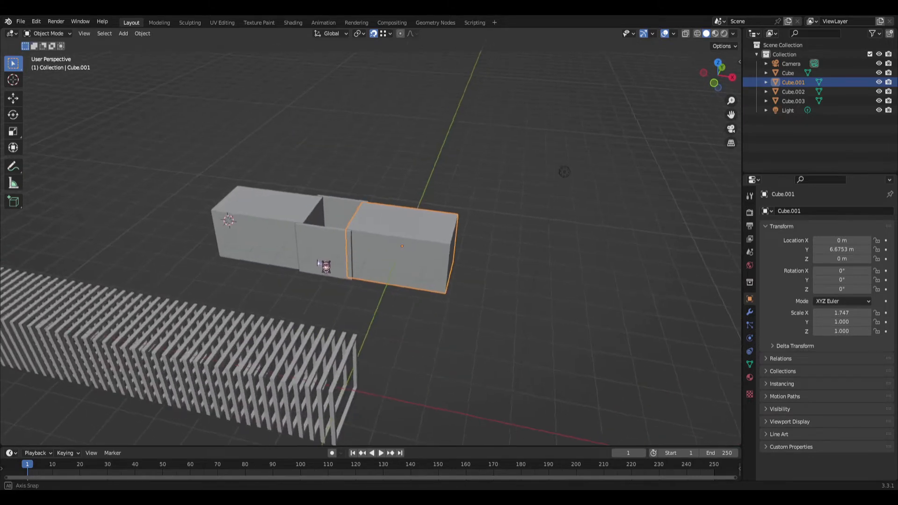
# - Snap the 3D cursor to the world origin
pyautogui.scroll(3, 349, 258)
pyautogui.scroll(-2, 341, 255)
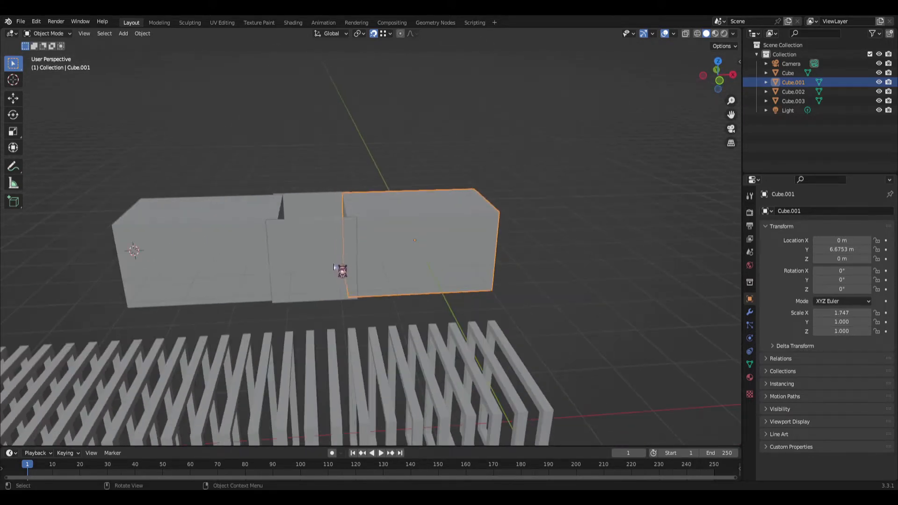
pyautogui.hotkey('shift', 's')
pyautogui.click(339, 321)
pyautogui.moveTo(374, 278); pyautogui.dragTo(373, 279, button='middle')
pyautogui.hotkey('shift', 's')
pyautogui.click(291, 327)
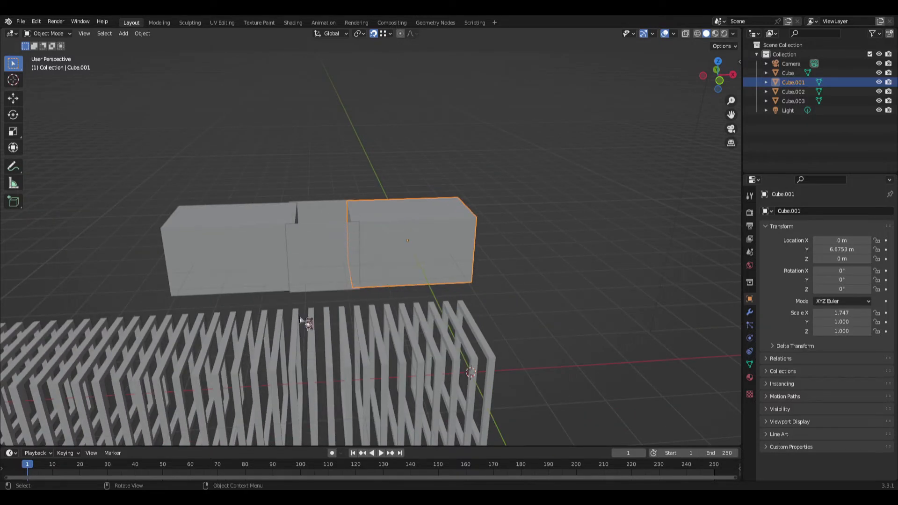
# - Move the end box Cube.001 freely by a tiny amount, to about X 0.002 m, Y 6.691 m, Z 0.011 m
pyautogui.moveTo(349, 268); pyautogui.dragTo(371, 239, button='middle')
pyautogui.scroll(3, 394, 280)
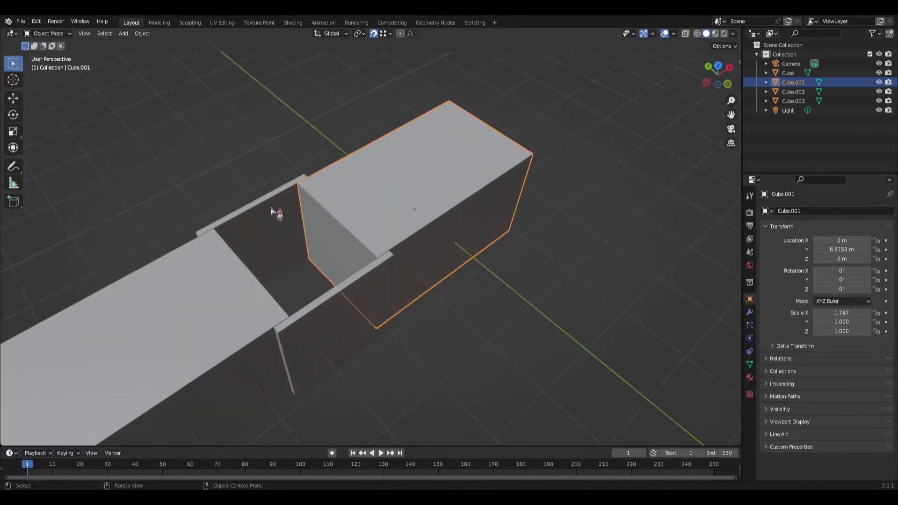
pyautogui.click(272, 210)
pyautogui.click(139, 334)
pyautogui.click(416, 203)
pyautogui.click(286, 214)
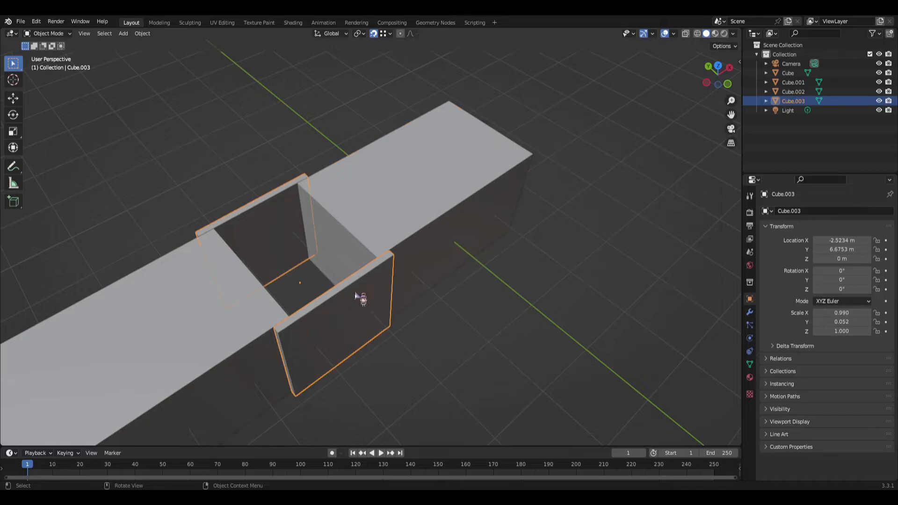
pyautogui.click(163, 322)
pyautogui.click(381, 242)
pyautogui.press('g')
pyautogui.click(249, 247)
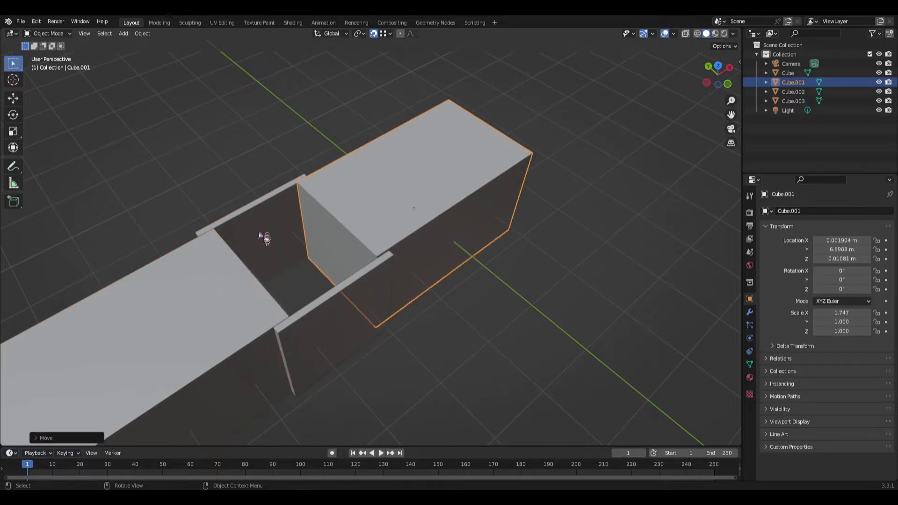
# - Examine how the two boxes and the connecting side plates Cube.003 fit together, selecting pieces from several angles
pyautogui.click(260, 235)
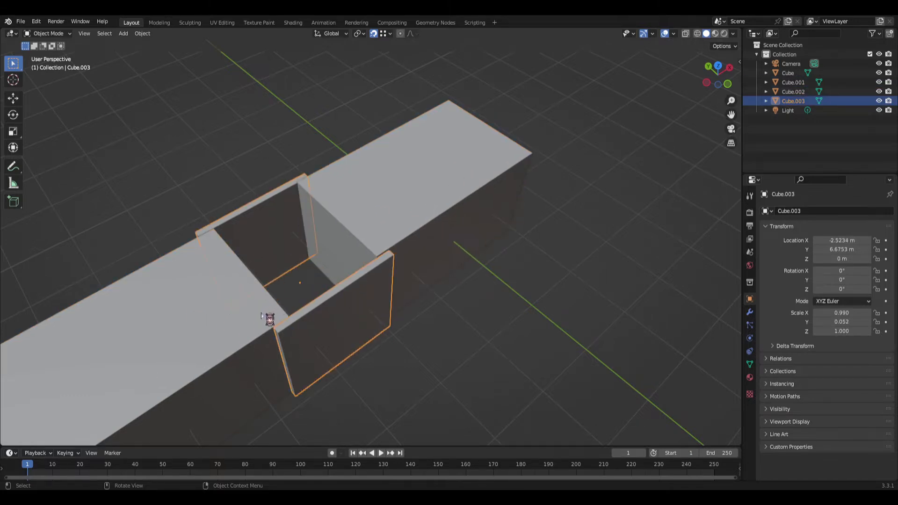
pyautogui.click(372, 224)
pyautogui.moveTo(205, 325); pyautogui.dragTo(197, 294, button='middle')
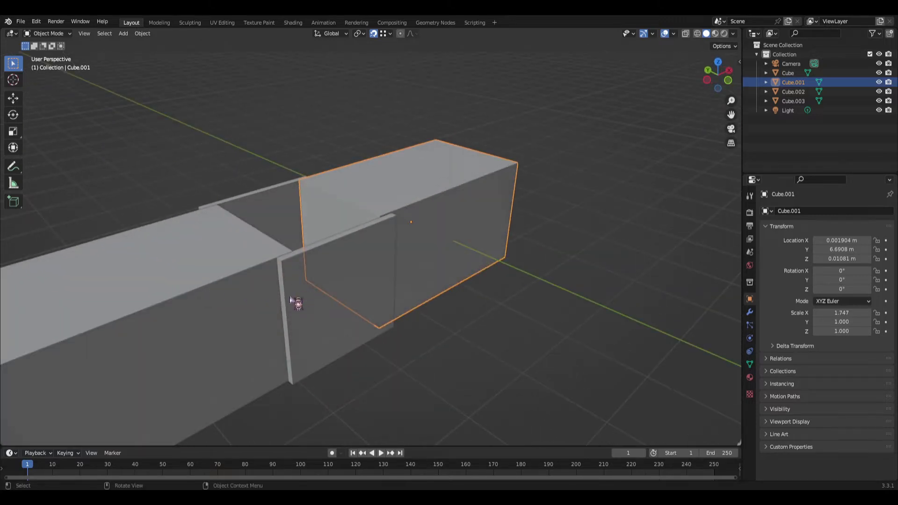
pyautogui.moveTo(290, 300); pyautogui.dragTo(454, 233, button='middle')
pyautogui.moveTo(369, 219); pyautogui.dragTo(523, 208, button='middle')
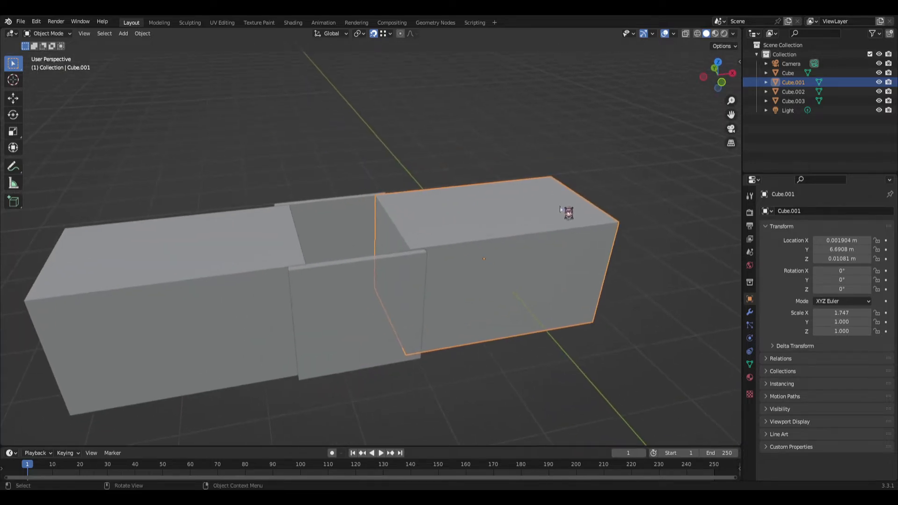
pyautogui.moveTo(515, 253); pyautogui.dragTo(381, 304, button='middle')
pyautogui.click(170, 263)
pyautogui.click(360, 312)
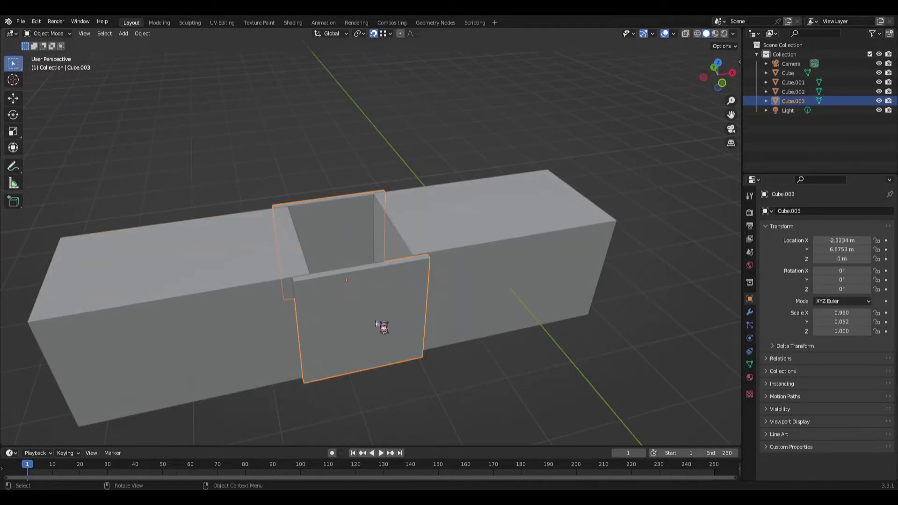
# - Move the connecting side plates Cube.003 slightly, to about X -2.482 m, Y 6.677 m, Z 0.020 m
pyautogui.click(262, 298)
pyautogui.click(461, 219)
pyautogui.click(284, 262)
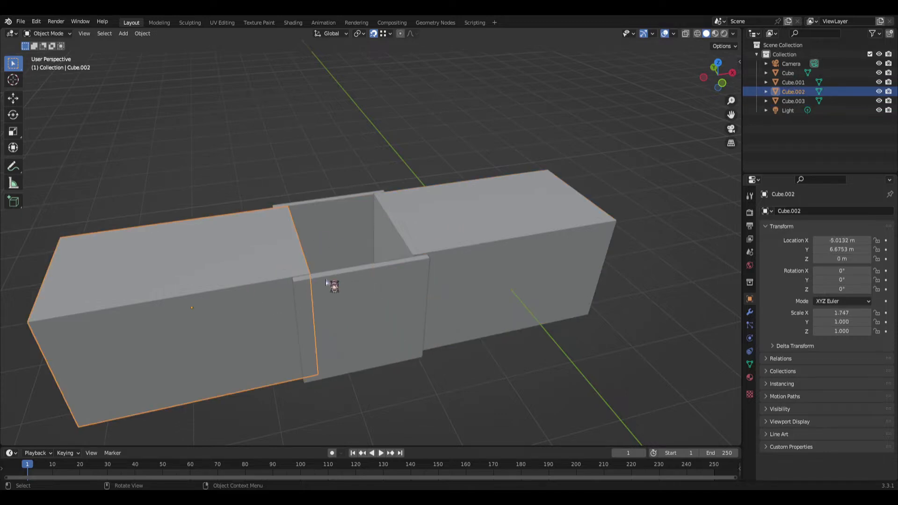
pyautogui.click(356, 327)
pyautogui.click(519, 230)
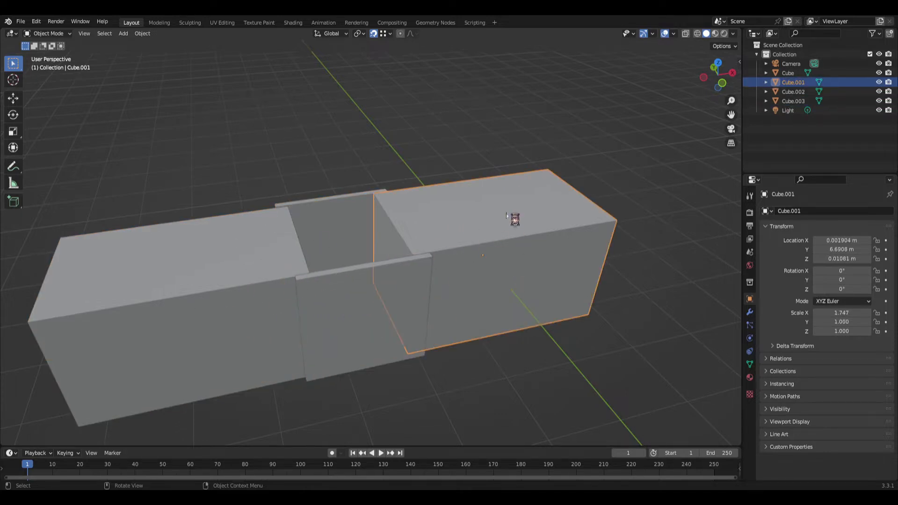
# - Select the connecting side plates and both adjoining boxes in turn to examine them as separate objects
pyautogui.moveTo(489, 262)
pyautogui.mouseDown(button='middle')
pyautogui.moveTo(480, 249)
pyautogui.moveTo(481, 260)
pyautogui.moveTo(474, 260)
pyautogui.mouseUp(button='middle')
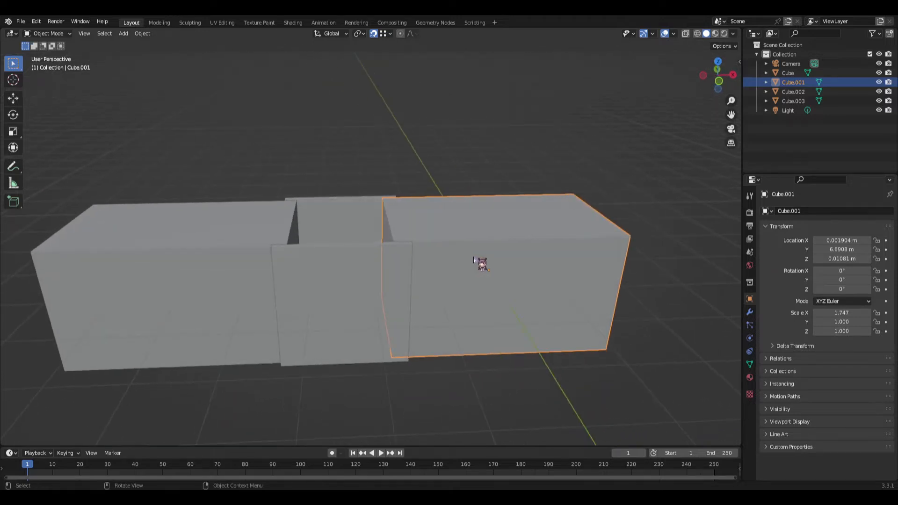
pyautogui.moveTo(473, 258); pyautogui.dragTo(493, 216, button='middle')
pyautogui.click(403, 294)
pyautogui.click(281, 351)
pyautogui.click(509, 237)
pyautogui.click(392, 307)
pyautogui.click(275, 353)
pyautogui.click(443, 289)
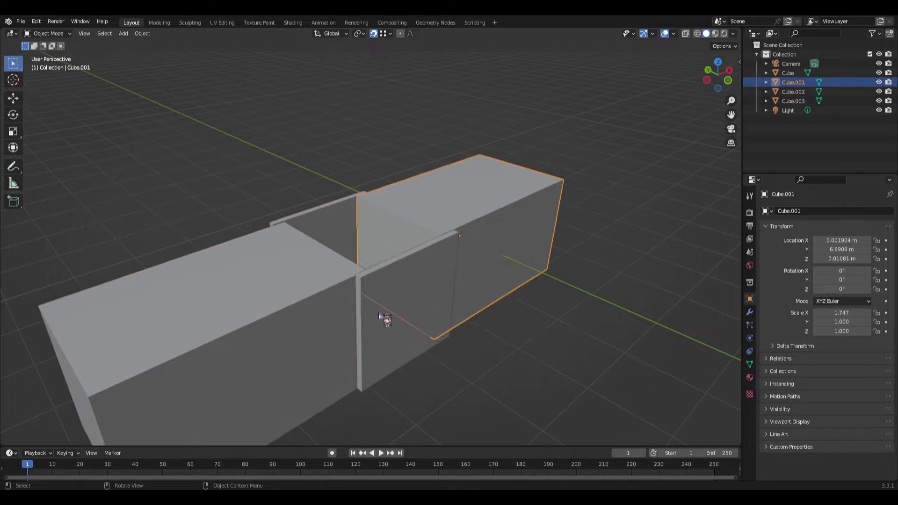
pyautogui.click(392, 317)
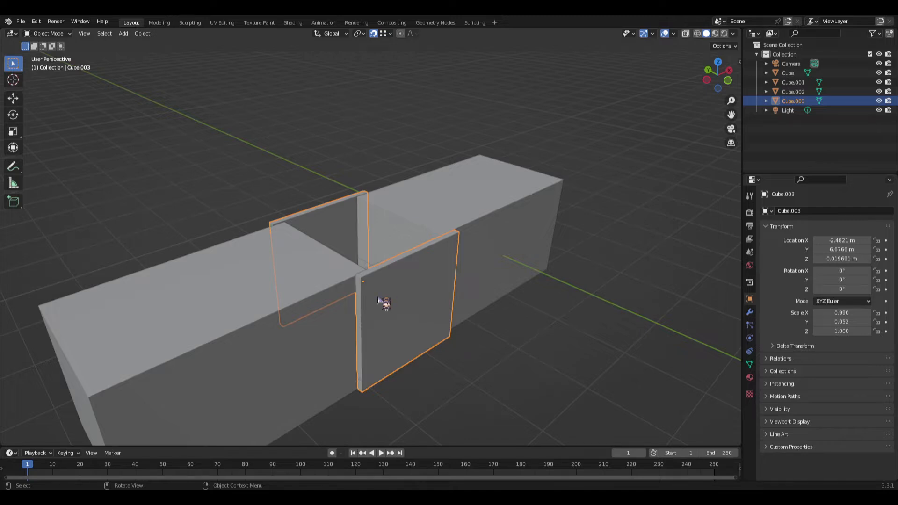
pyautogui.click(378, 312)
pyautogui.click(402, 301)
pyautogui.click(290, 366)
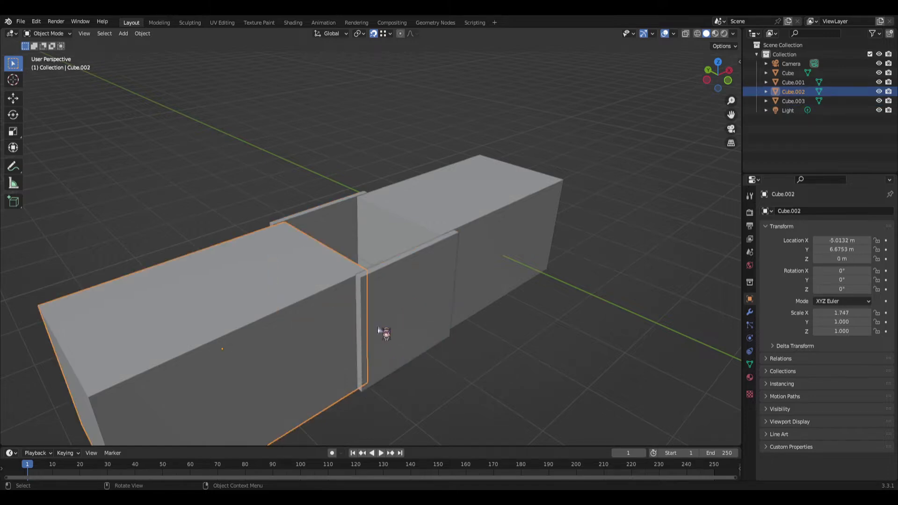
pyautogui.click(383, 332)
pyautogui.click(315, 377)
pyautogui.click(432, 322)
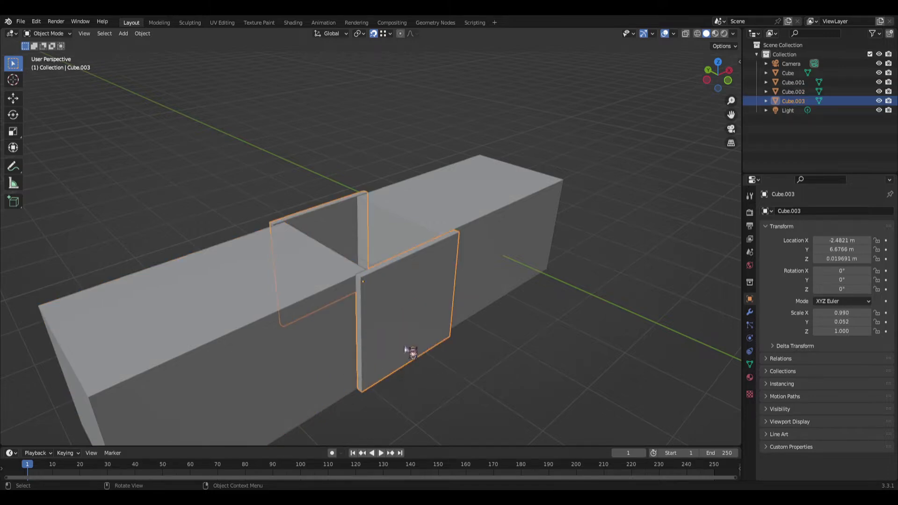
pyautogui.click(444, 203)
pyautogui.moveTo(457, 294); pyautogui.dragTo(408, 302, button='middle')
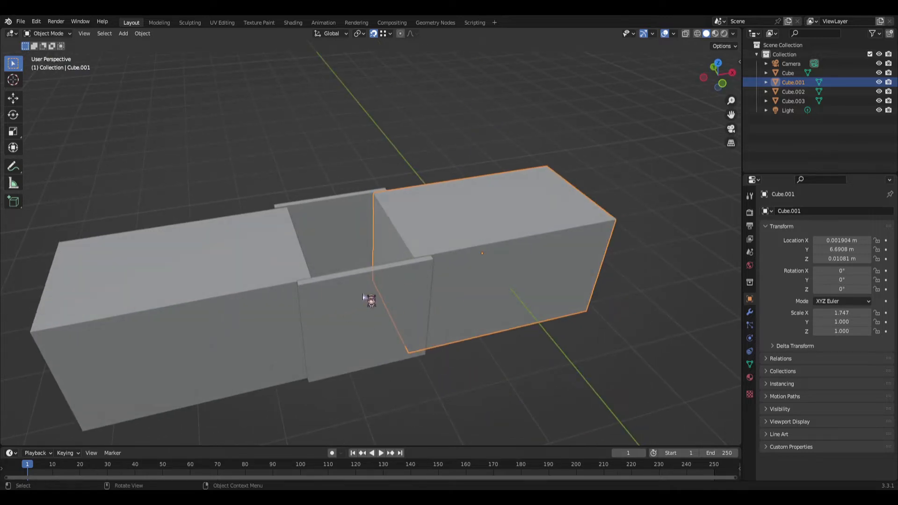
pyautogui.click(375, 320)
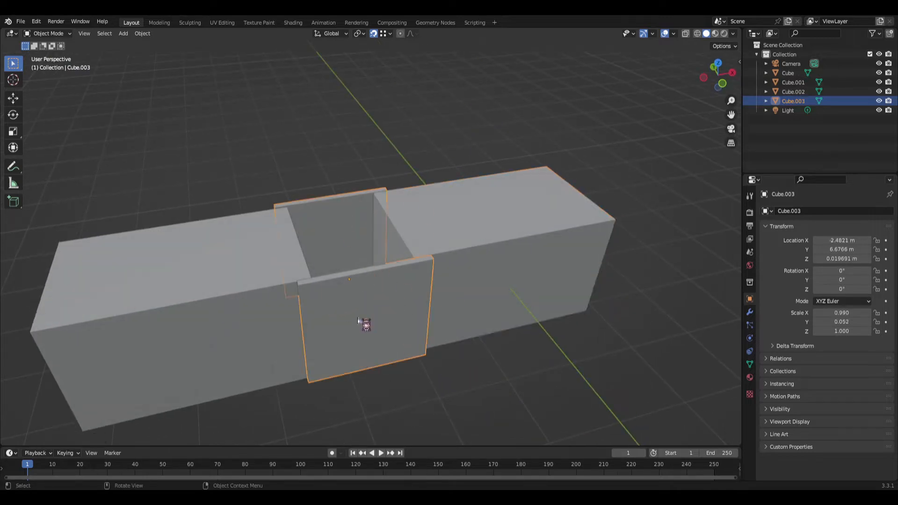
pyautogui.click(518, 213)
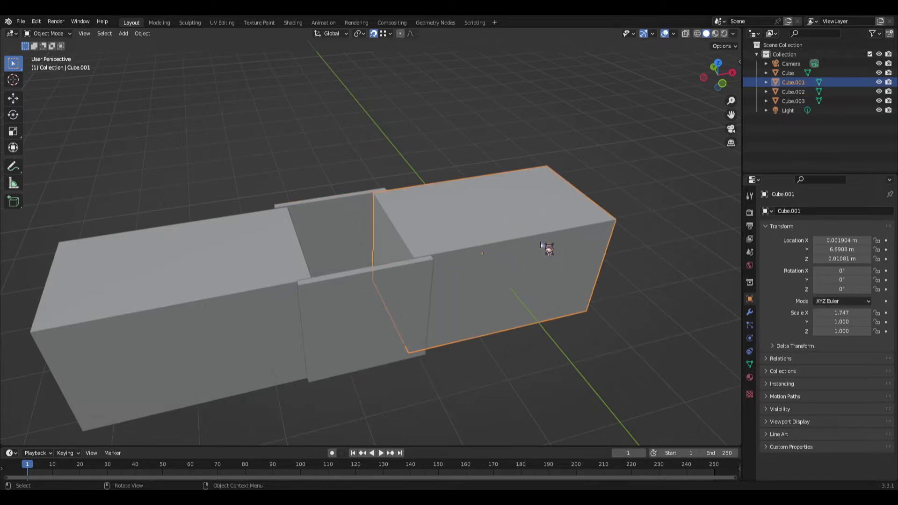
pyautogui.click(351, 347)
pyautogui.moveTo(367, 220); pyautogui.dragTo(540, 250, button='middle')
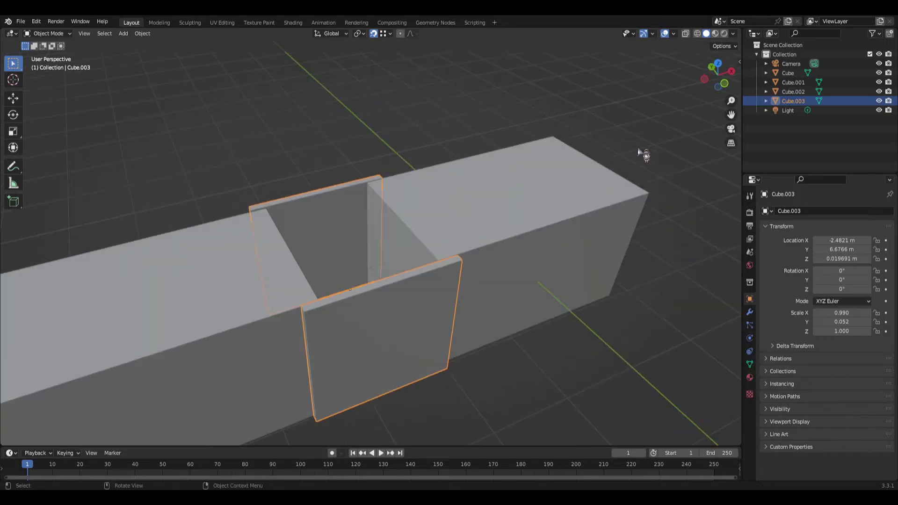
# - Turn on the Screencast Keys overlay for the viewport
pyautogui.press('n')
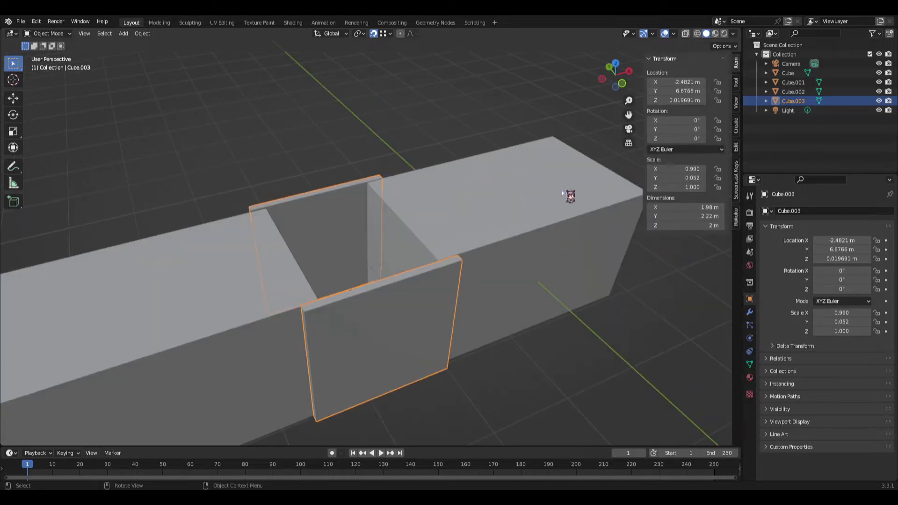
pyautogui.click(736, 182)
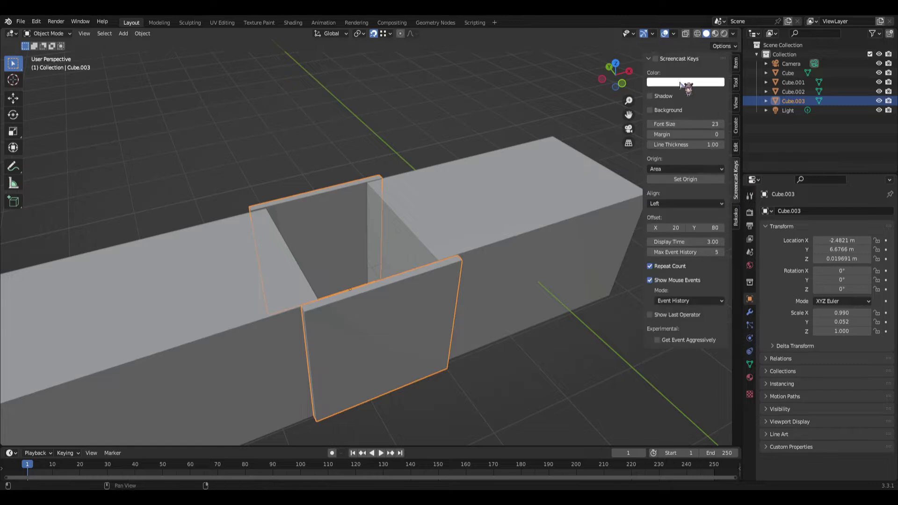
pyautogui.click(655, 59)
pyautogui.click(399, 365)
pyautogui.click(400, 367)
pyautogui.click(388, 352)
# - Parent the side plates Cube.003 to the end box Cube.001 using the Object parent type
pyautogui.moveTo(393, 347); pyautogui.dragTo(512, 261, button='middle')
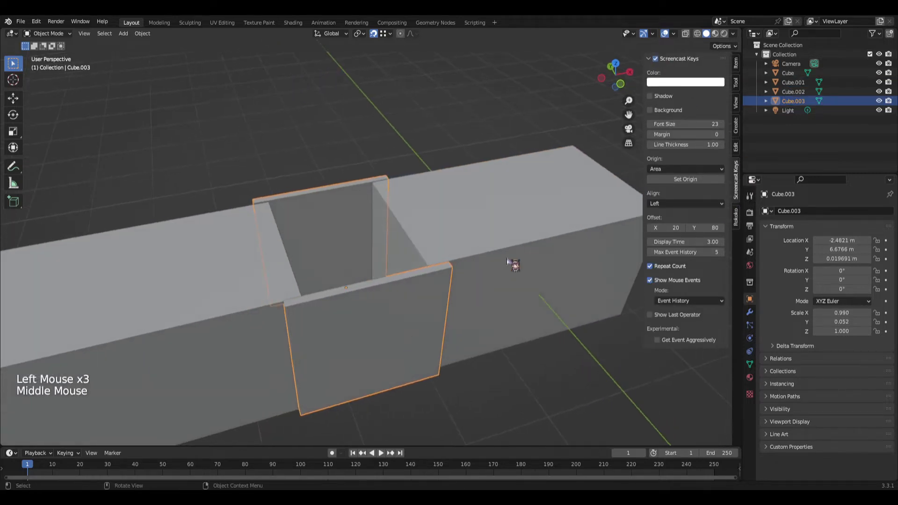
pyautogui.keyDown('shift'); pyautogui.click(534, 245); pyautogui.keyUp('shift')
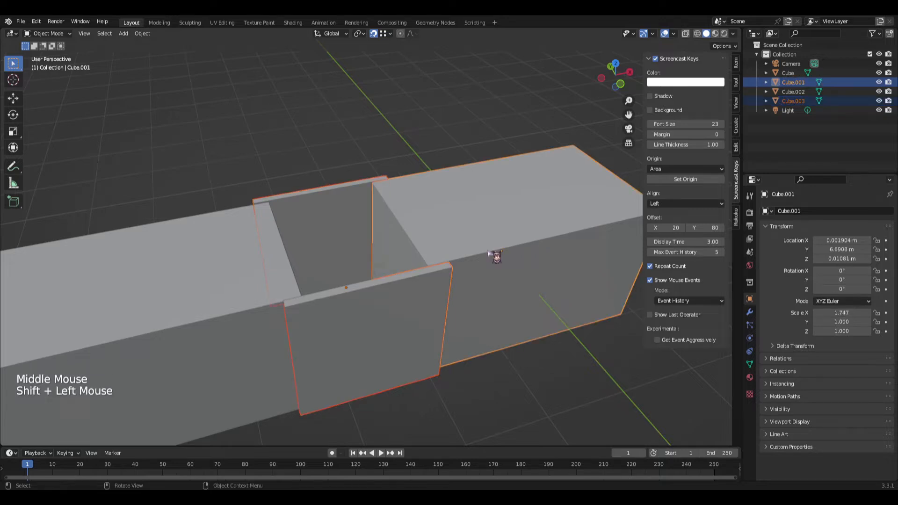
pyautogui.press('n')
pyautogui.moveTo(475, 310); pyautogui.dragTo(485, 311, button='middle')
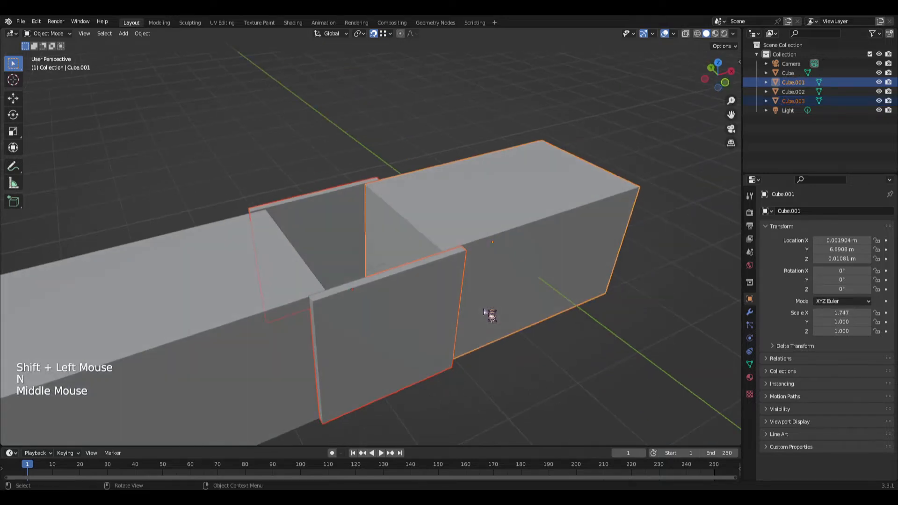
pyautogui.hotkey('ctrl', 'p')
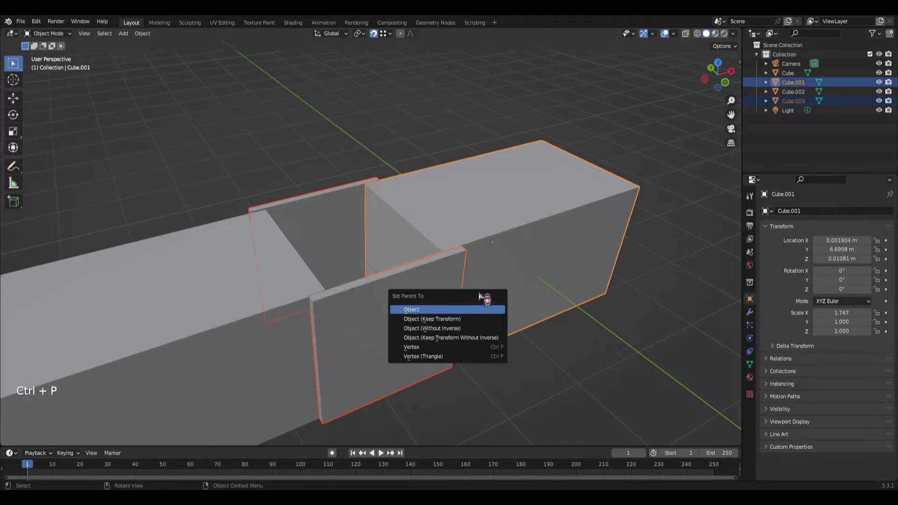
pyautogui.click(444, 310)
# - Try moving the parent box Cube.001 freely and along Z to test the parenting
pyautogui.moveTo(458, 340); pyautogui.dragTo(409, 337, button='middle')
pyautogui.click(538, 208)
pyautogui.moveTo(537, 209); pyautogui.dragTo(502, 251, button='middle')
pyautogui.press('g')
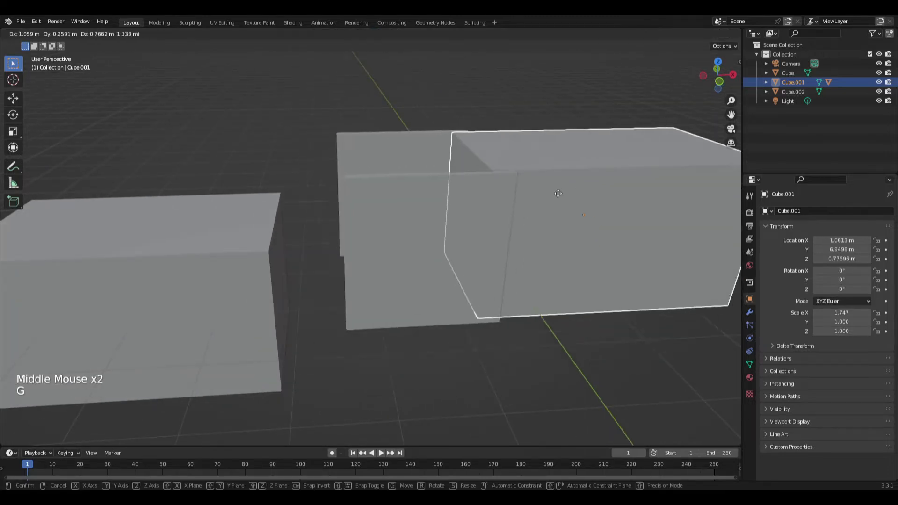
pyautogui.press('z')
pyautogui.click(451, 255)
pyautogui.moveTo(451, 254); pyautogui.dragTo(372, 295, button='middle')
# - Expand Cube.001 in the outliner and select its child Cube.003 and the parent to examine the hierarchy
pyautogui.click(366, 312)
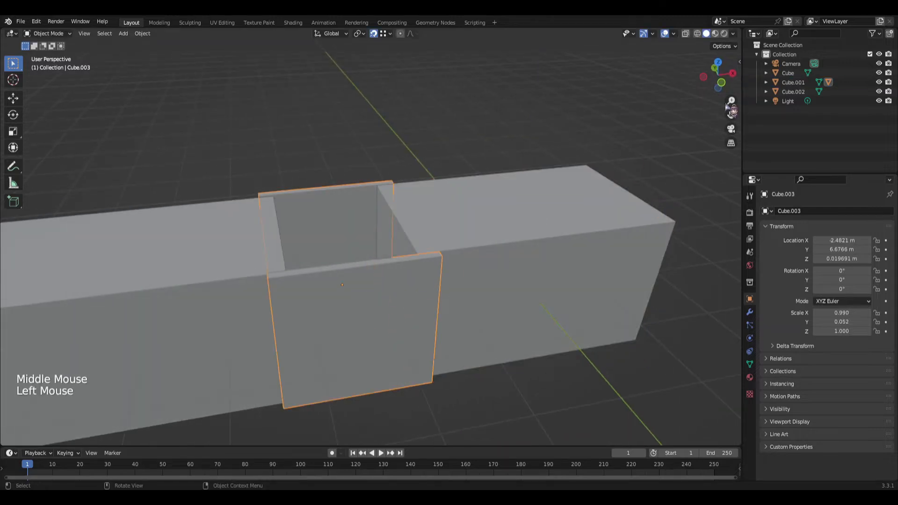
pyautogui.moveTo(590, 244); pyautogui.dragTo(601, 230)
pyautogui.click(767, 83)
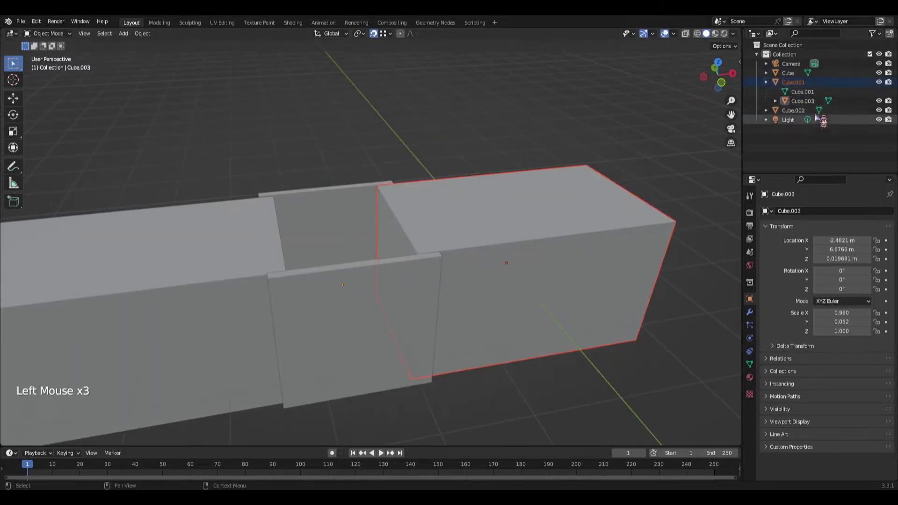
pyautogui.click(813, 104)
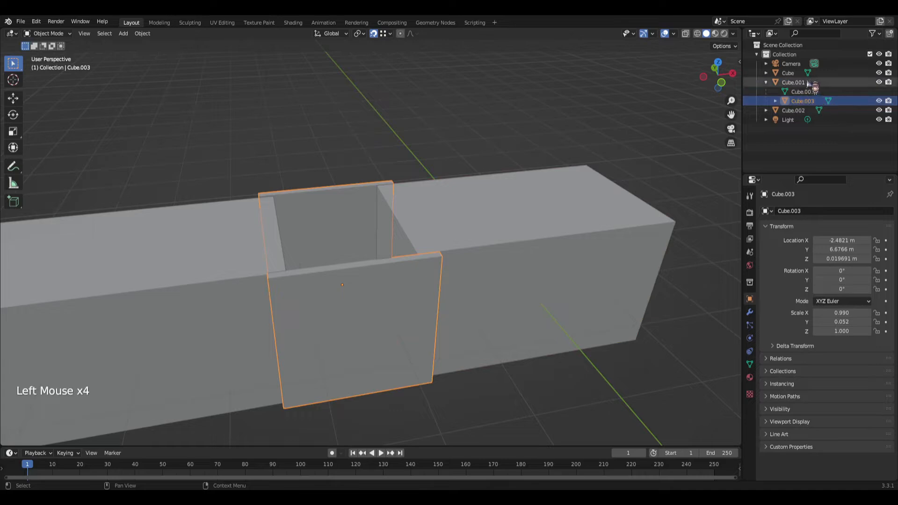
pyautogui.click(478, 255)
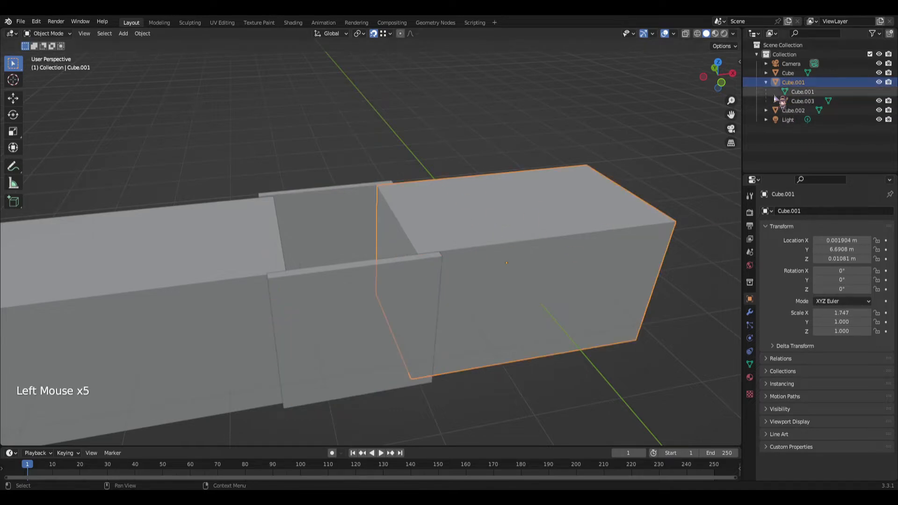
# - Raise the parent box Cube.001 along the global Z axis to a Z location of about 1.29 m
pyautogui.click(551, 278)
pyautogui.press('g')
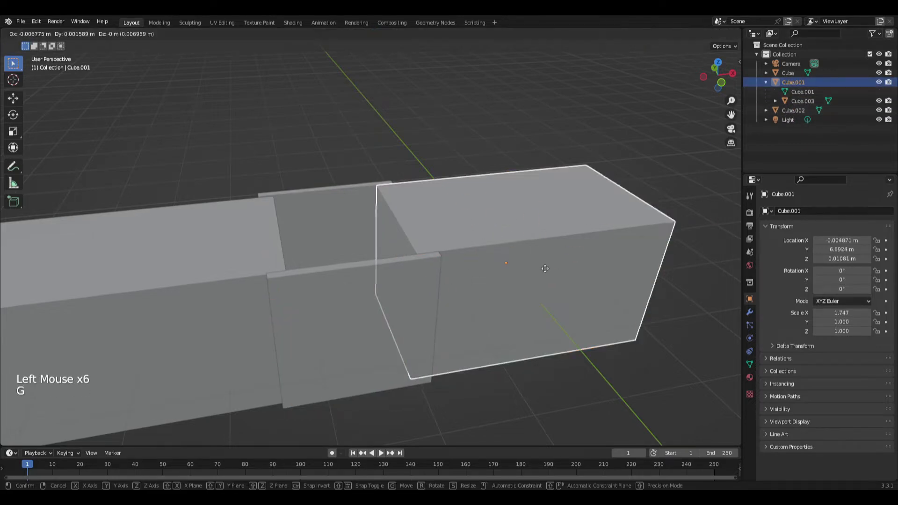
pyautogui.press('z')
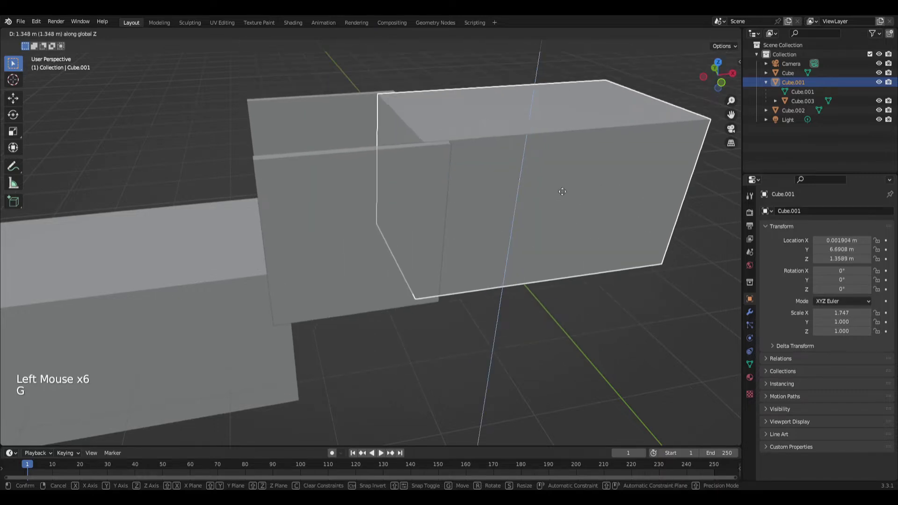
pyautogui.click(562, 192)
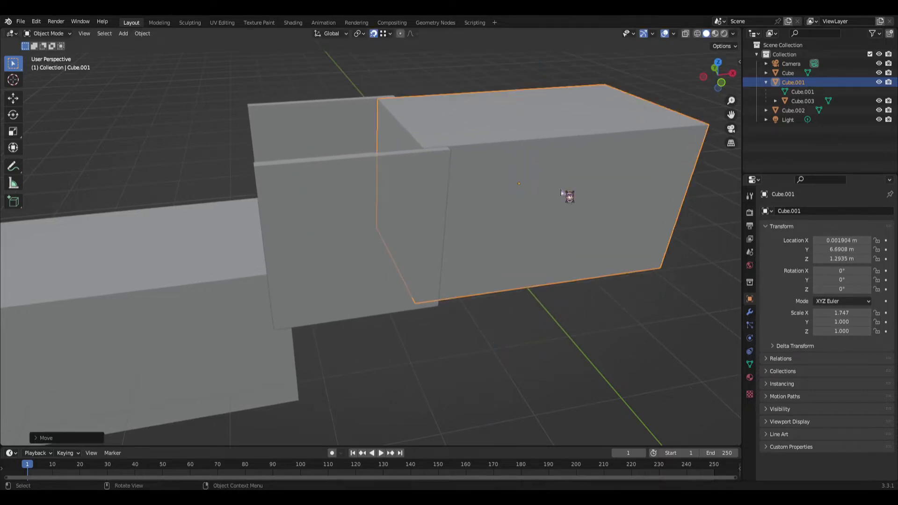
# - Try scaling and rotating the parent box Cube.001 to test its effect on the child side plates
pyautogui.press('s')
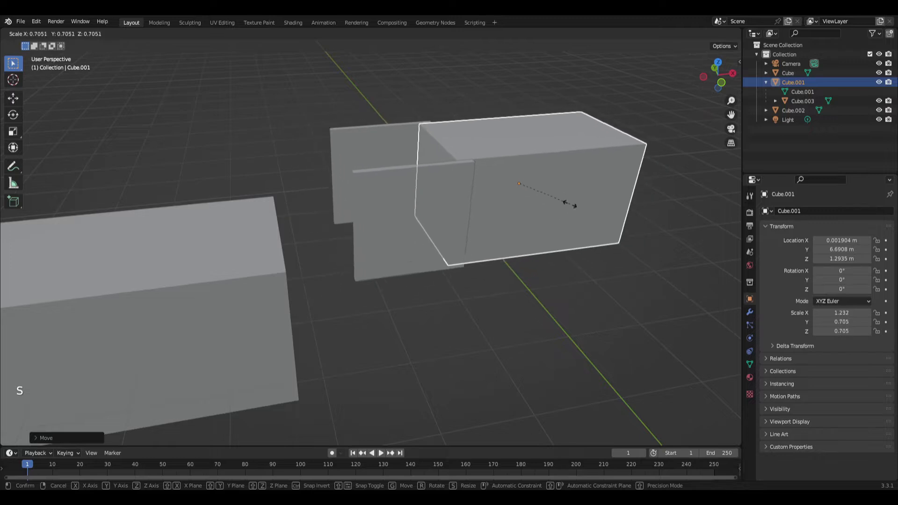
pyautogui.rightClick(576, 210)
pyautogui.press('r')
pyautogui.rightClick(441, 301)
# - Undo the last upward move of the parent box Cube.001
pyautogui.click(345, 210)
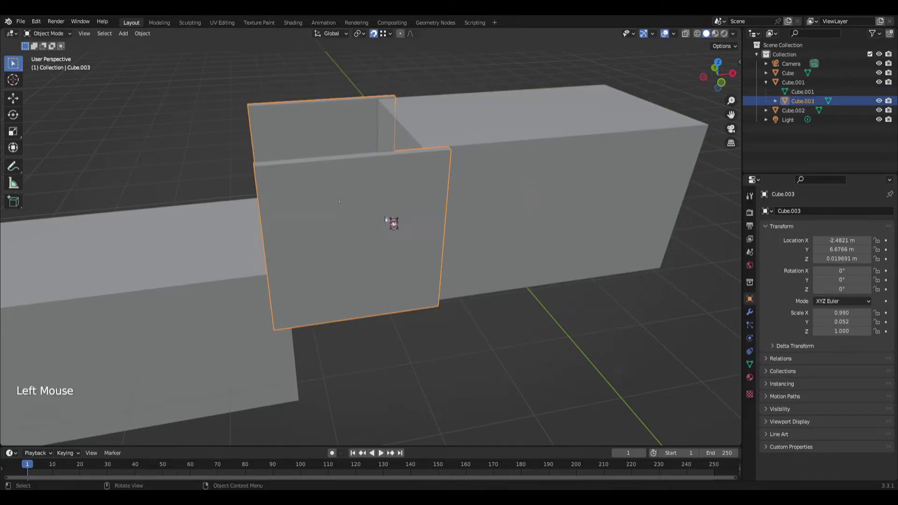
pyautogui.click(592, 133)
pyautogui.moveTo(544, 187); pyautogui.dragTo(251, 360, button='middle')
pyautogui.hotkey('ctrl', 'z')
pyautogui.hotkey('ctrl', 'z')
pyautogui.hotkey('ctrl', 'z')
# - Select the side plates Cube.003 and expand their entry in the outliner
pyautogui.click(282, 273)
pyautogui.moveTo(308, 263); pyautogui.dragTo(458, 263, button='middle')
pyautogui.click(458, 265)
pyautogui.moveTo(262, 269); pyautogui.dragTo(292, 303, button='middle')
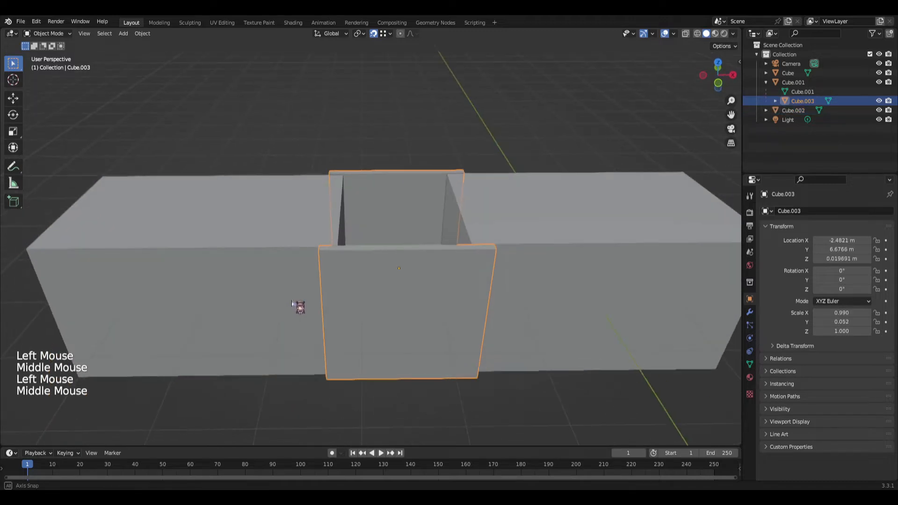
pyautogui.moveTo(413, 281); pyautogui.dragTo(651, 175, button='middle')
pyautogui.click(775, 101)
pyautogui.moveTo(775, 103); pyautogui.dragTo(797, 106)
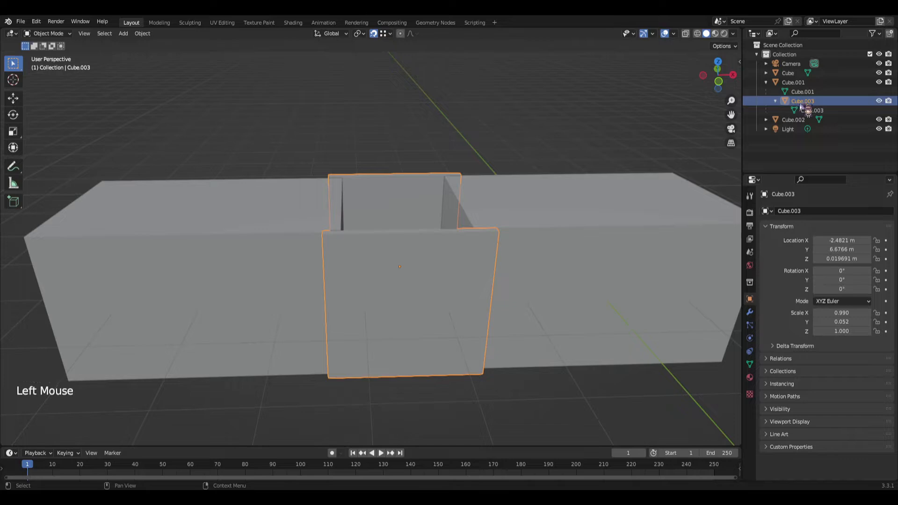
pyautogui.moveTo(439, 258); pyautogui.dragTo(442, 261, button='middle')
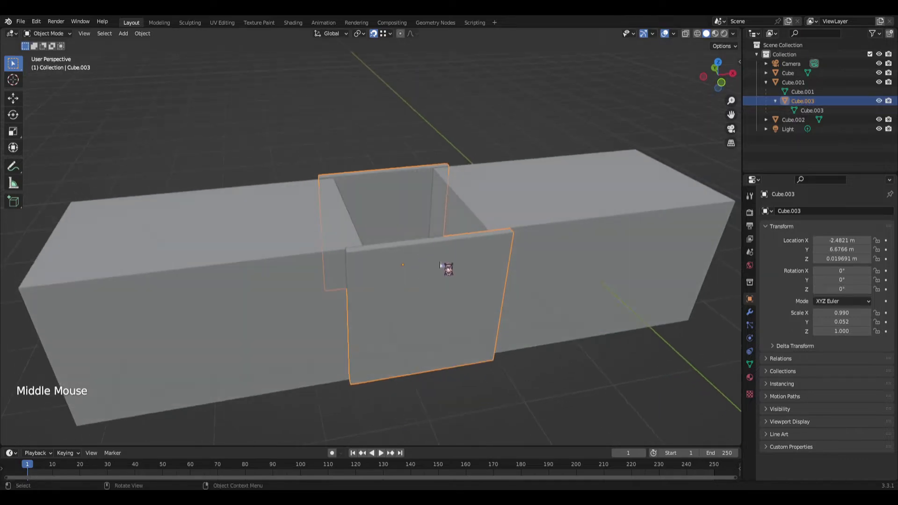
# - Select the side plates Cube.003 and the end boxes Cube.001 and Cube.002 in turn to examine their place in the hierarchy
pyautogui.click(413, 266)
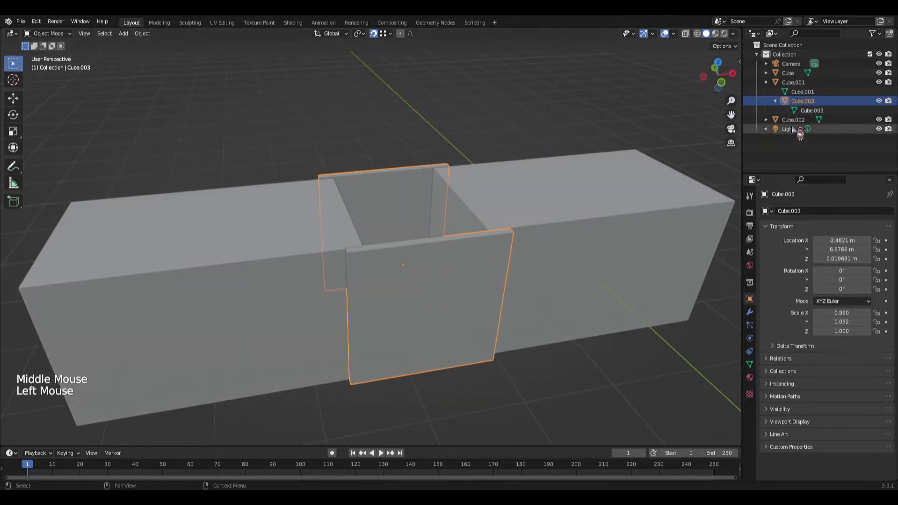
pyautogui.click(624, 211)
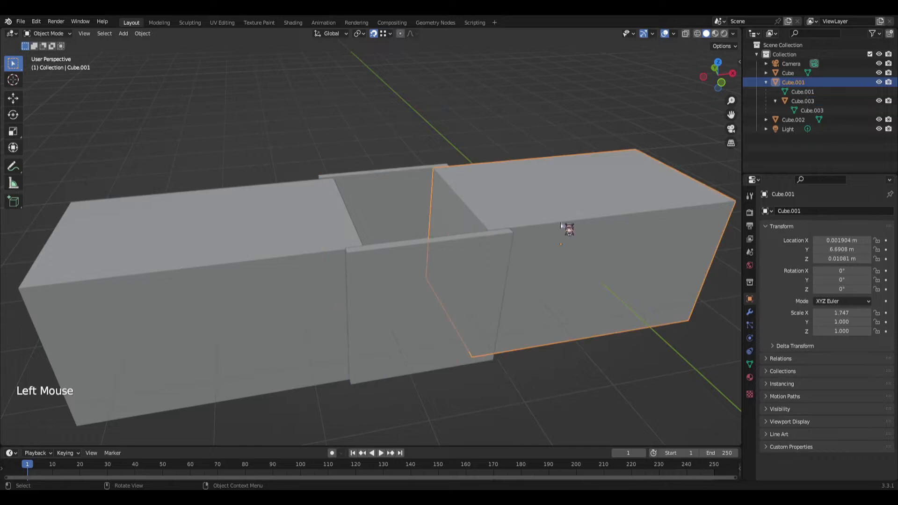
pyautogui.click(346, 281)
pyautogui.click(406, 266)
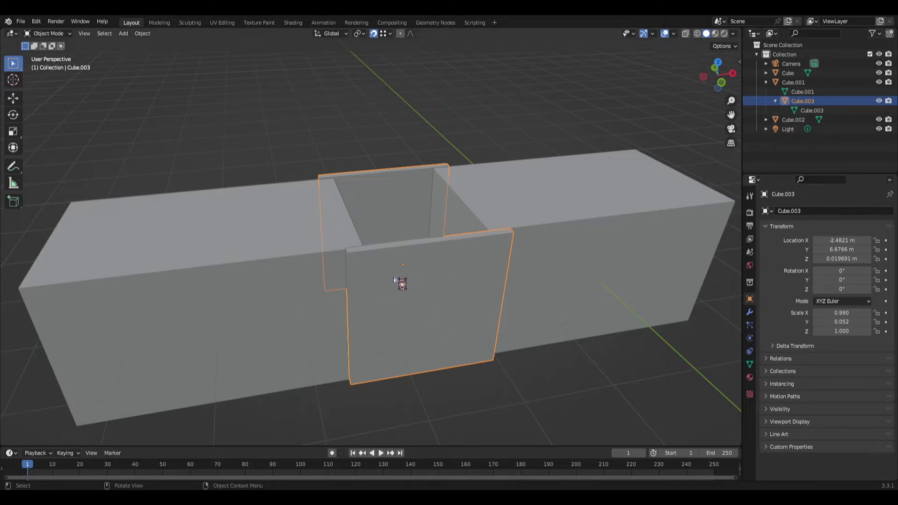
pyautogui.moveTo(450, 283); pyautogui.dragTo(430, 284, button='middle')
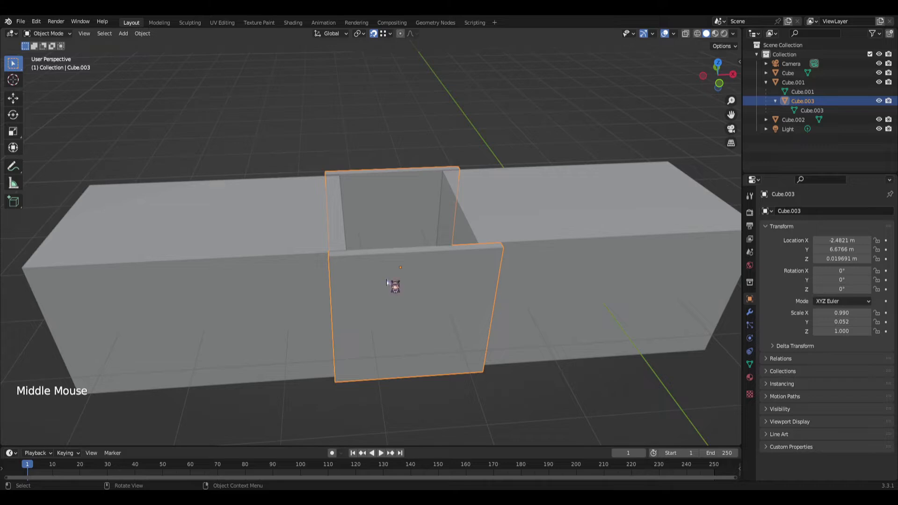
pyautogui.click(169, 269)
pyautogui.click(232, 242)
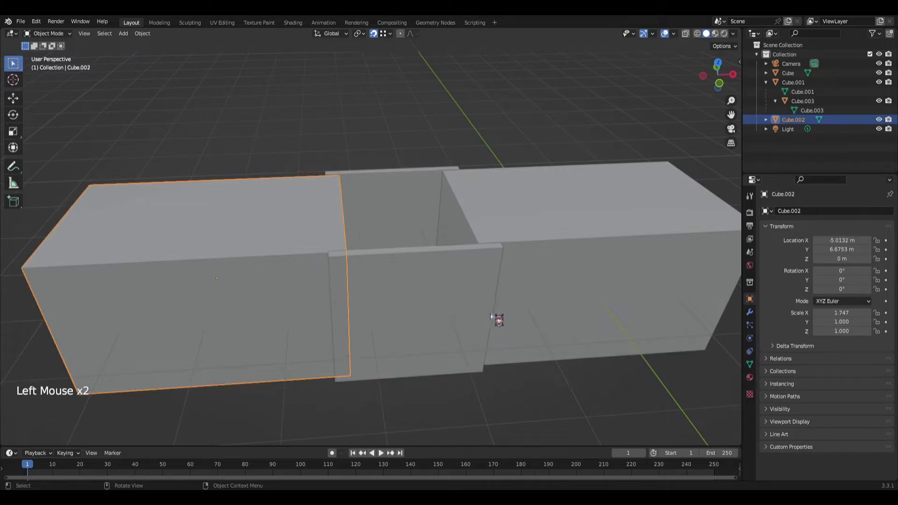
pyautogui.click(415, 276)
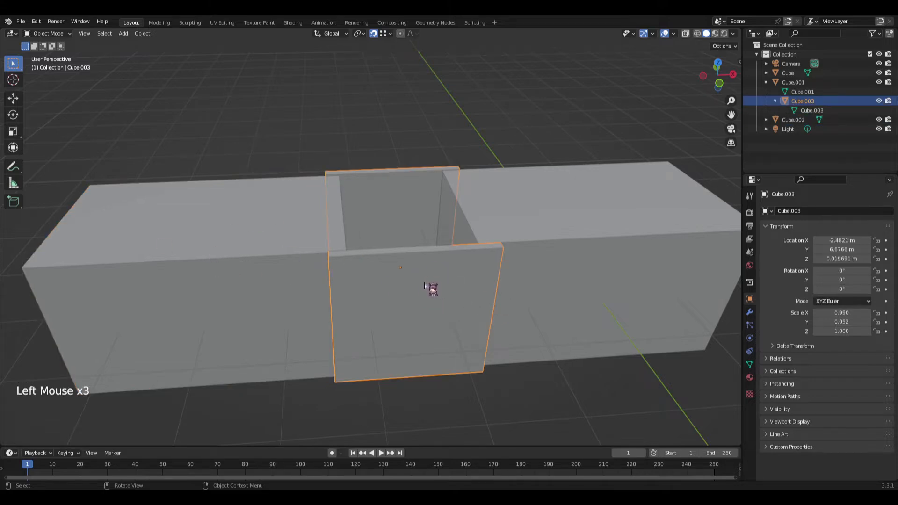
pyautogui.click(214, 218)
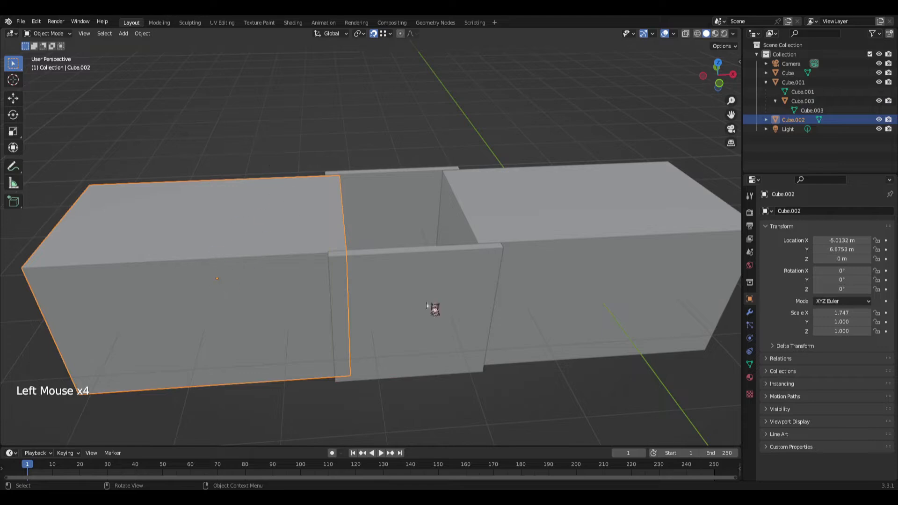
pyautogui.moveTo(427, 305); pyautogui.dragTo(266, 277, button='middle')
pyautogui.click(310, 294)
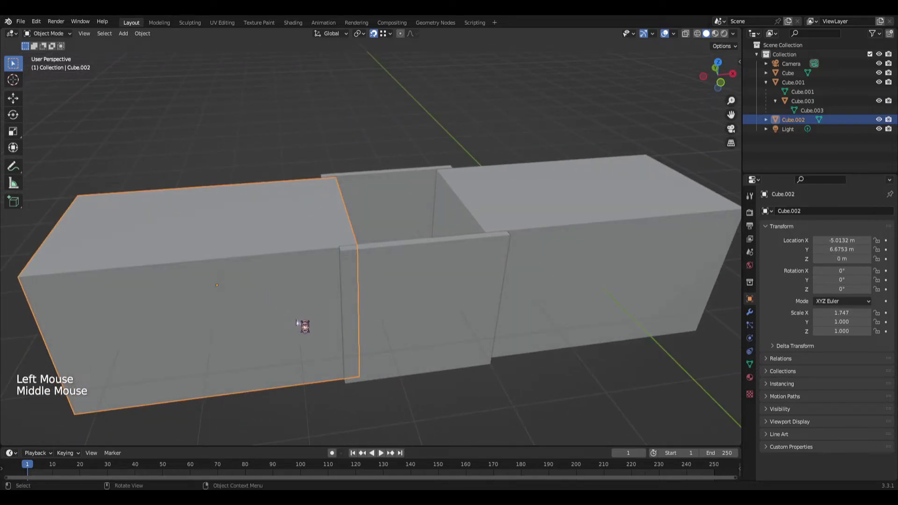
# - Parent the end box Cube.002 to the side plates Cube.003 using the Object parent type
pyautogui.click(286, 269)
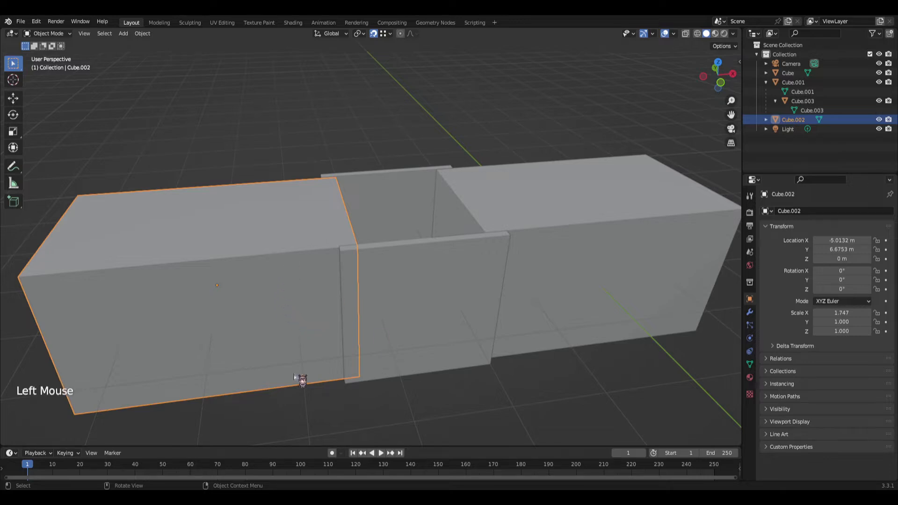
pyautogui.keyDown('shift'); pyautogui.click(427, 305); pyautogui.keyUp('shift')
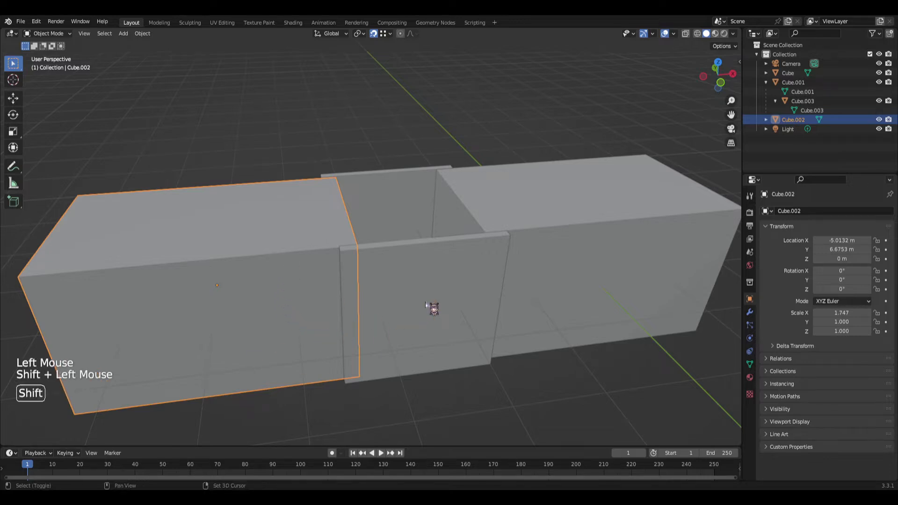
pyautogui.moveTo(296, 282); pyautogui.dragTo(385, 273, button='middle')
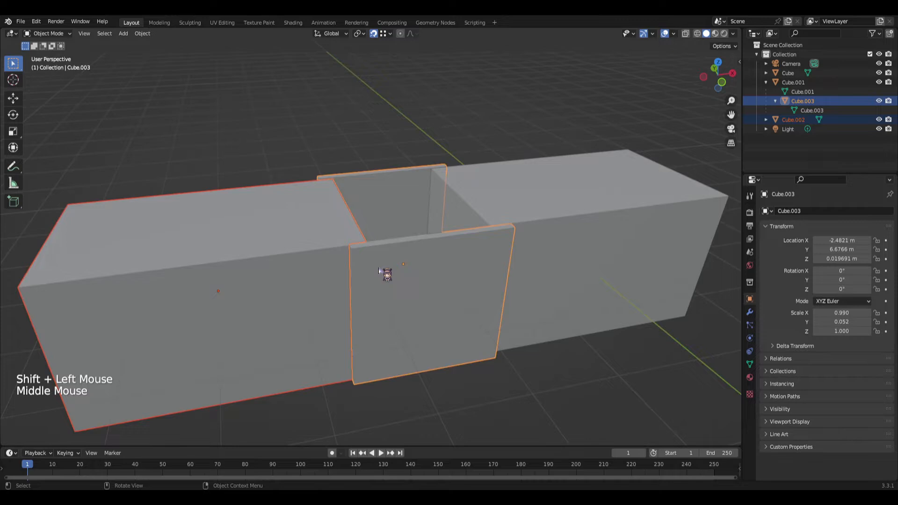
pyautogui.hotkey('ctrl', 'p')
pyautogui.click(381, 270)
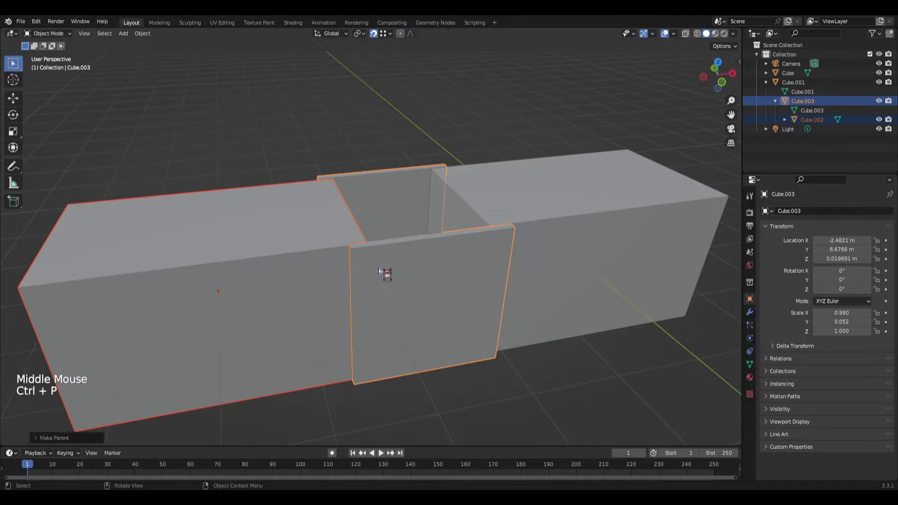
# - Try moving the side plates Cube.003 freely to test the parenting of Cube.002
pyautogui.moveTo(262, 255); pyautogui.dragTo(423, 279, button='middle')
pyautogui.click(429, 286)
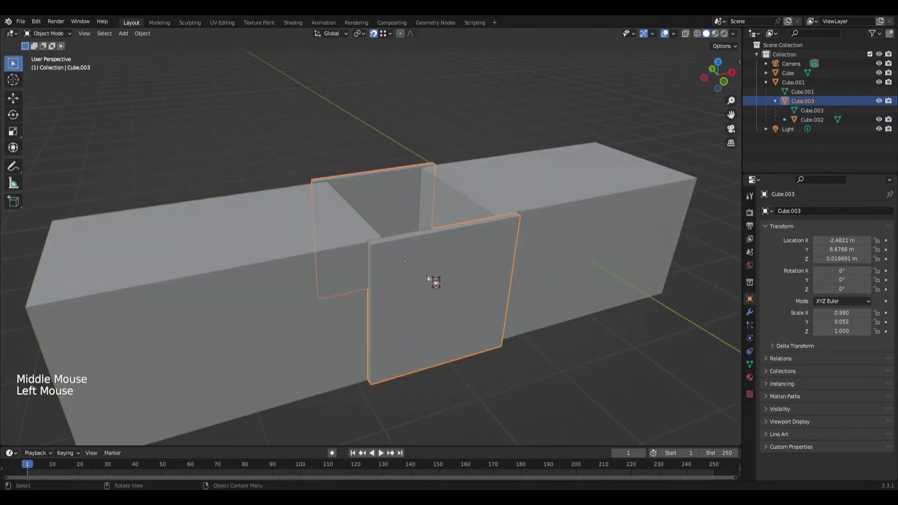
pyautogui.press('g')
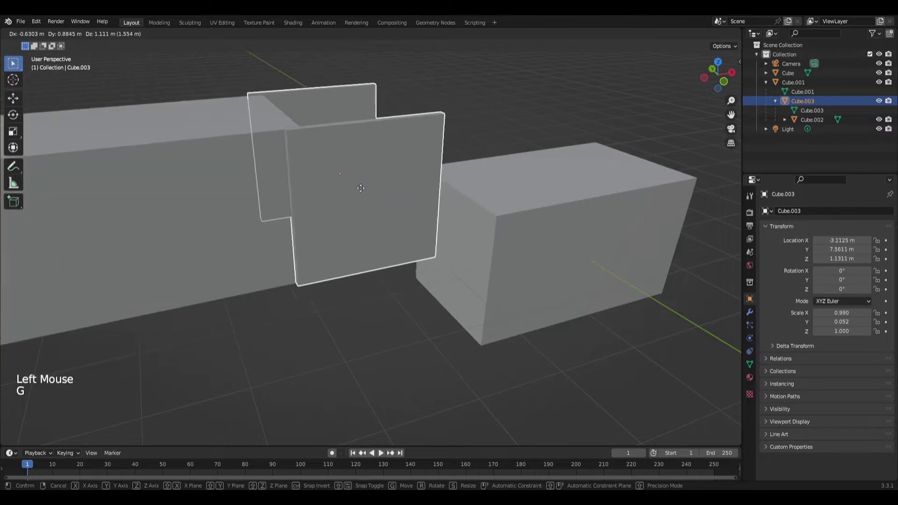
pyautogui.rightClick(365, 199)
# - Turn off snapping, and expand Cube.002 in the outliner to examine the hierarchy under Cube.001
pyautogui.click(373, 33)
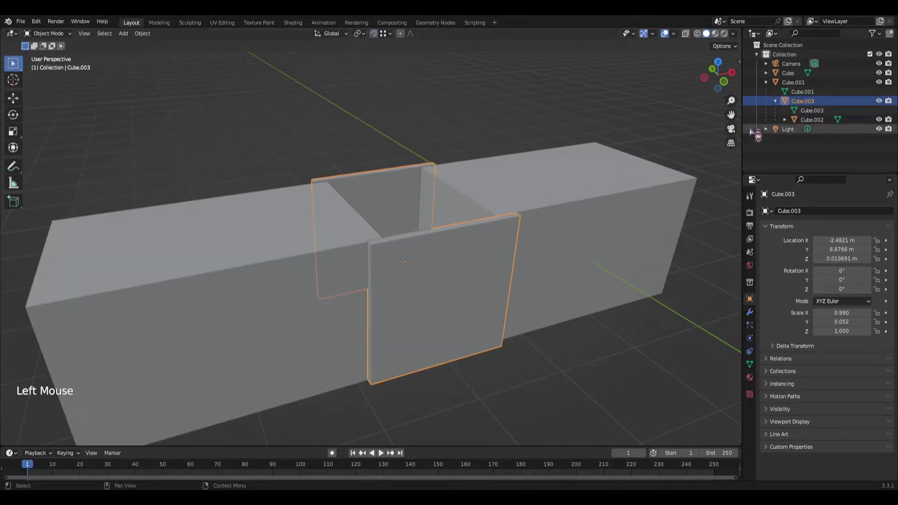
pyautogui.click(785, 120)
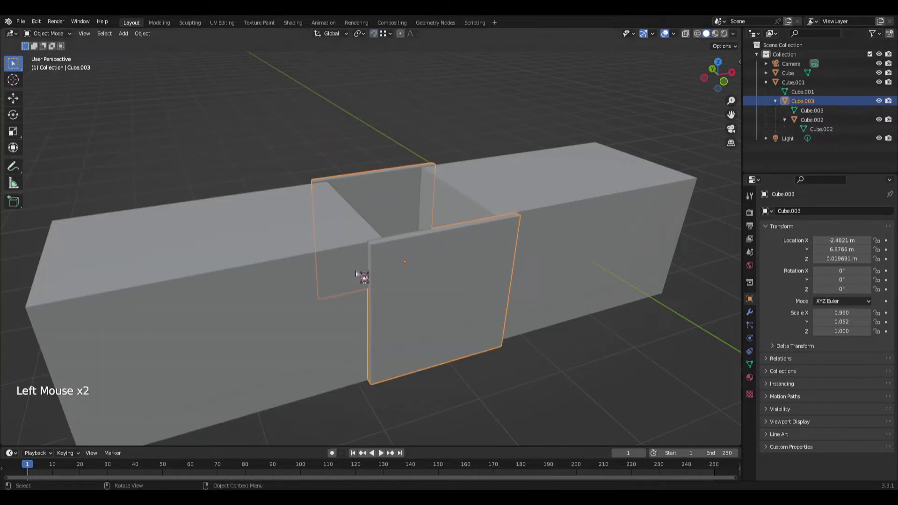
pyautogui.click(801, 83)
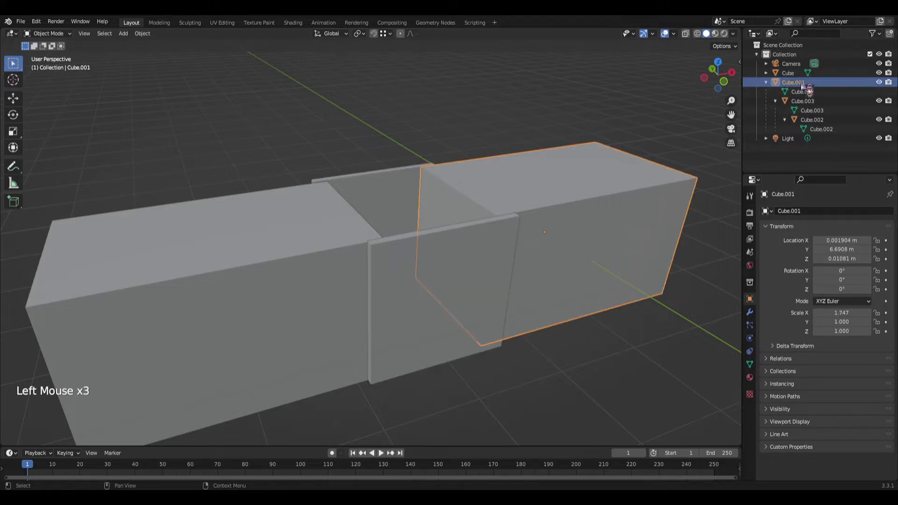
# - Try moving the top parent box Cube.001 along the global Z axis to test the whole parent chain
pyautogui.moveTo(505, 251); pyautogui.dragTo(586, 206, button='middle')
pyautogui.click(530, 212)
pyautogui.moveTo(530, 211); pyautogui.dragTo(544, 227, button='middle')
pyautogui.scroll(-1, 565, 206)
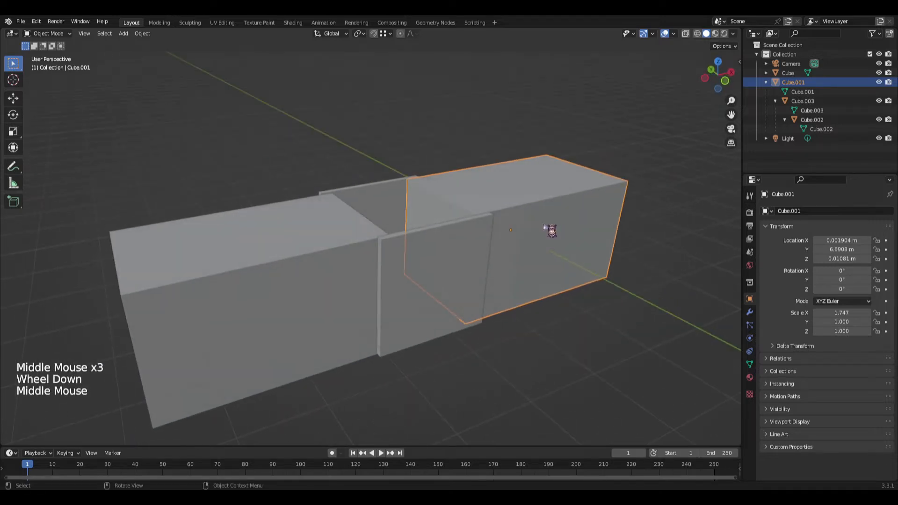
pyautogui.press('g')
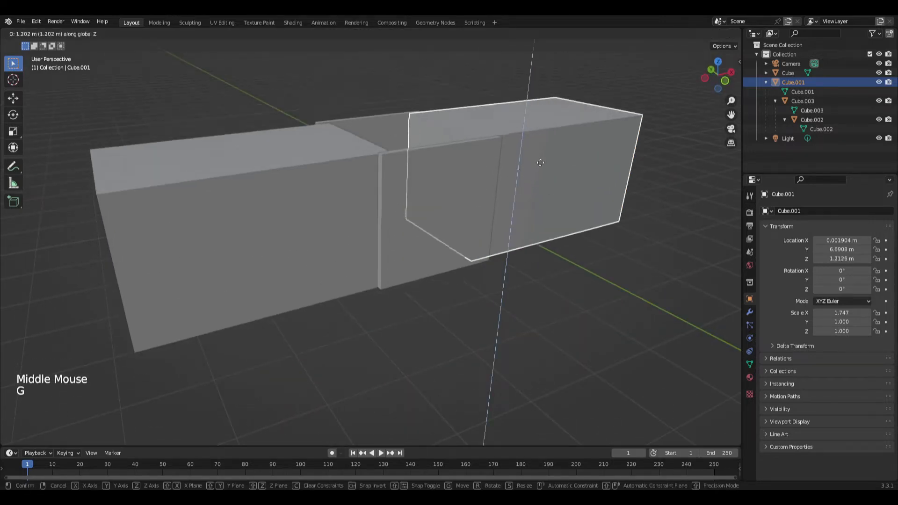
pyautogui.press('Escape')
pyautogui.hotkey('ctrl', 'z')
pyautogui.moveTo(459, 249); pyautogui.dragTo(356, 271, button='middle')
pyautogui.moveTo(328, 286); pyautogui.dragTo(410, 267, button='middle')
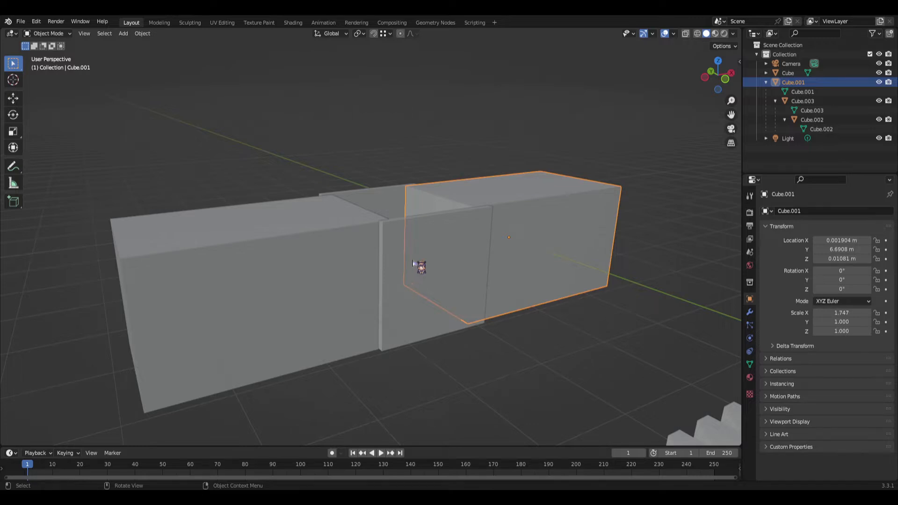
# - Try rotating the last child box Cube.002 with the Rotate tool, and undo the rotation
pyautogui.click(538, 199)
pyautogui.click(431, 267)
pyautogui.moveTo(431, 266); pyautogui.dragTo(273, 216, button='middle')
pyautogui.click(372, 248)
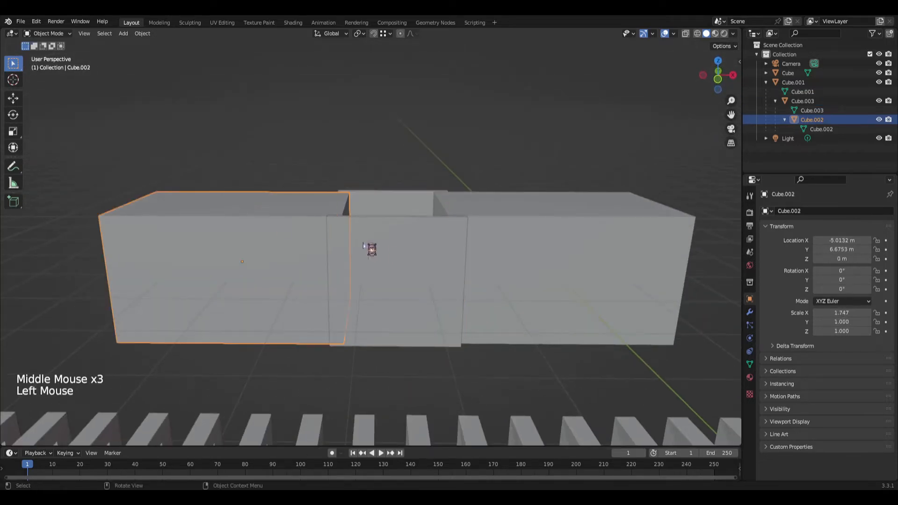
pyautogui.moveTo(372, 248); pyautogui.dragTo(380, 247, button='middle')
pyautogui.click(14, 115)
pyautogui.moveTo(227, 242)
pyautogui.mouseDown()
pyautogui.moveTo(243, 234)
pyautogui.moveTo(255, 246)
pyautogui.moveTo(240, 237)
pyautogui.moveTo(233, 243)
pyautogui.moveTo(249, 241)
pyautogui.moveTo(226, 245)
pyautogui.moveTo(246, 232)
pyautogui.moveTo(219, 238)
pyautogui.moveTo(226, 240)
pyautogui.mouseUp()
pyautogui.hotkey('ctrl', 'z')
# - Examine the linked boxes and side plates from several angles, finishing with the end box Cube.002 selected
pyautogui.moveTo(385, 234); pyautogui.dragTo(338, 252, button='middle')
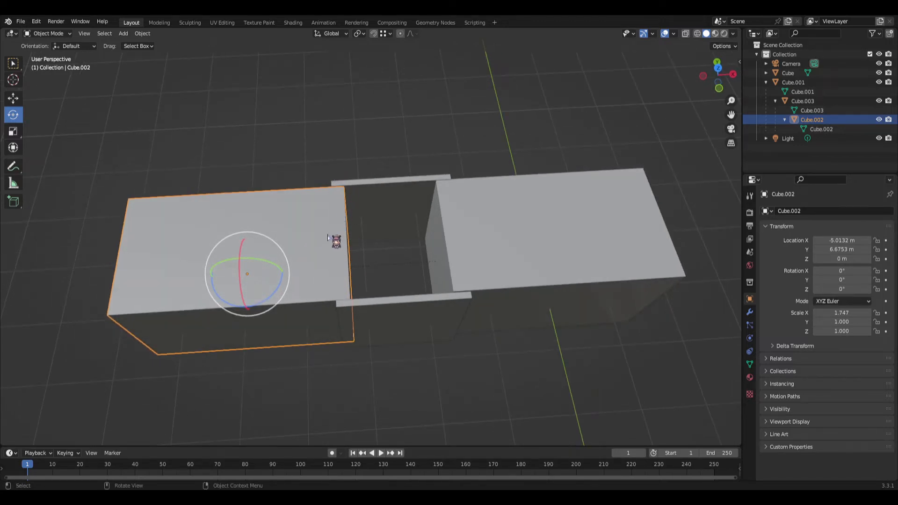
pyautogui.moveTo(337, 267); pyautogui.dragTo(333, 238, button='middle')
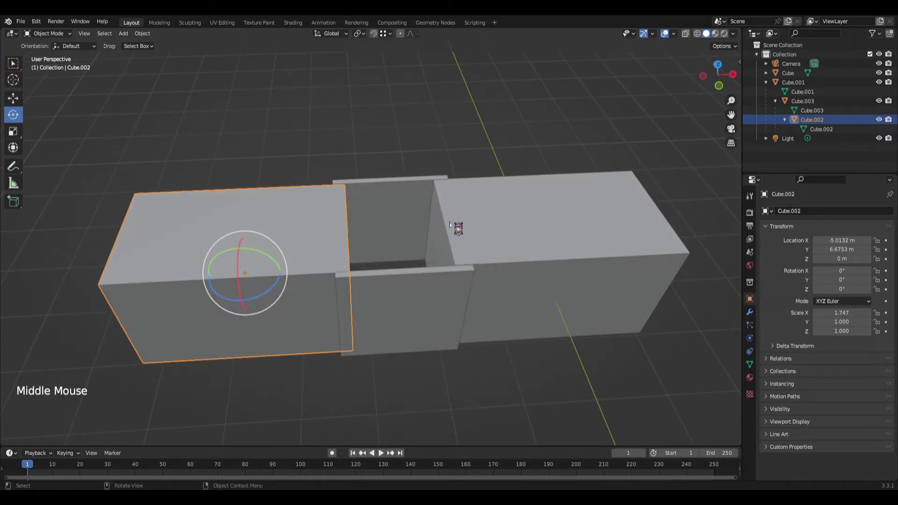
pyautogui.moveTo(426, 267); pyautogui.dragTo(335, 281, button='middle')
pyautogui.click(335, 281)
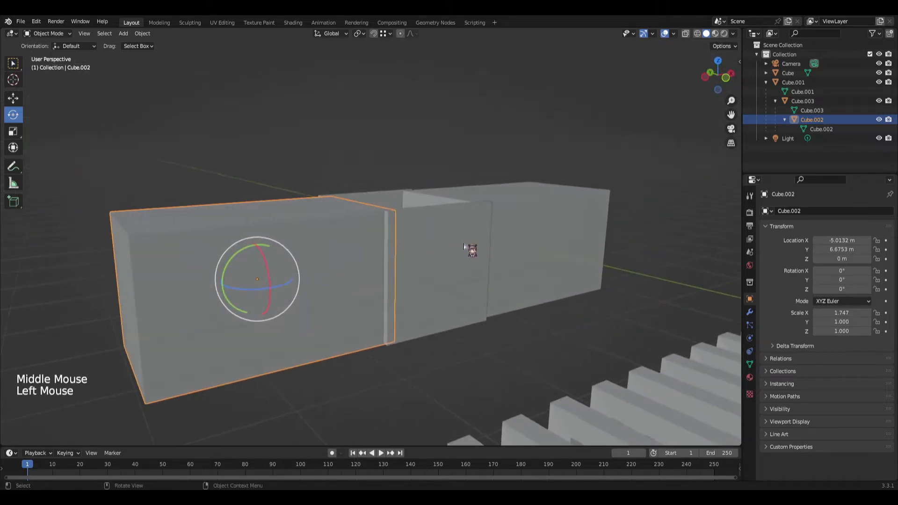
pyautogui.click(468, 247)
pyautogui.click(569, 233)
pyautogui.click(334, 271)
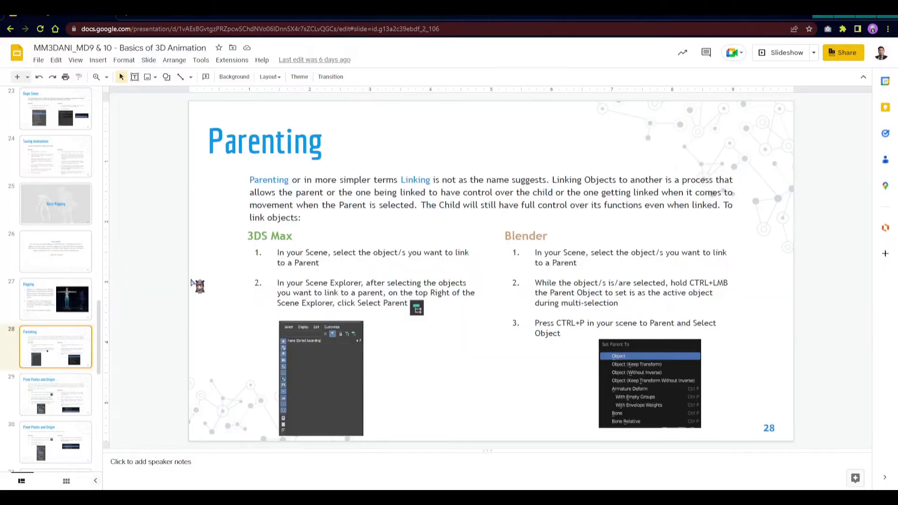
# - Switch to the Google Slides presentation and read the Pivot Points and Origin slide in slideshow view
pyautogui.click(61, 388)
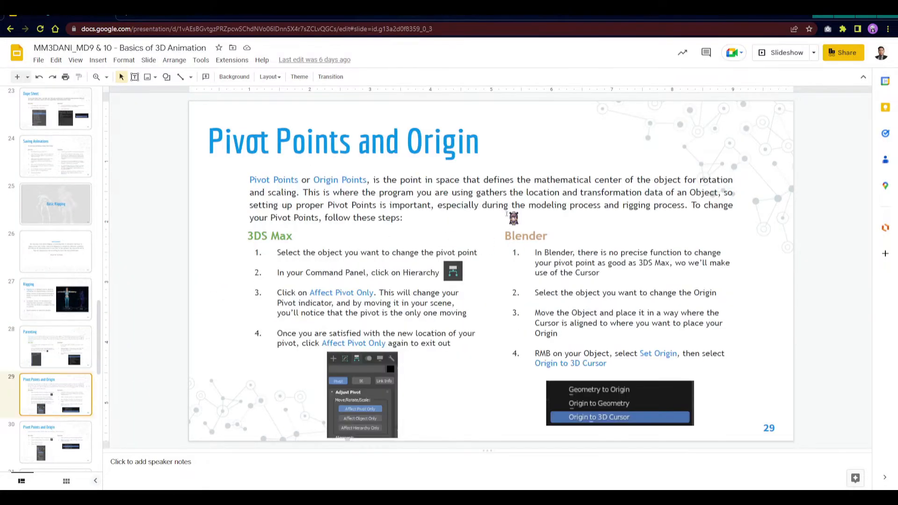
pyautogui.click(790, 54)
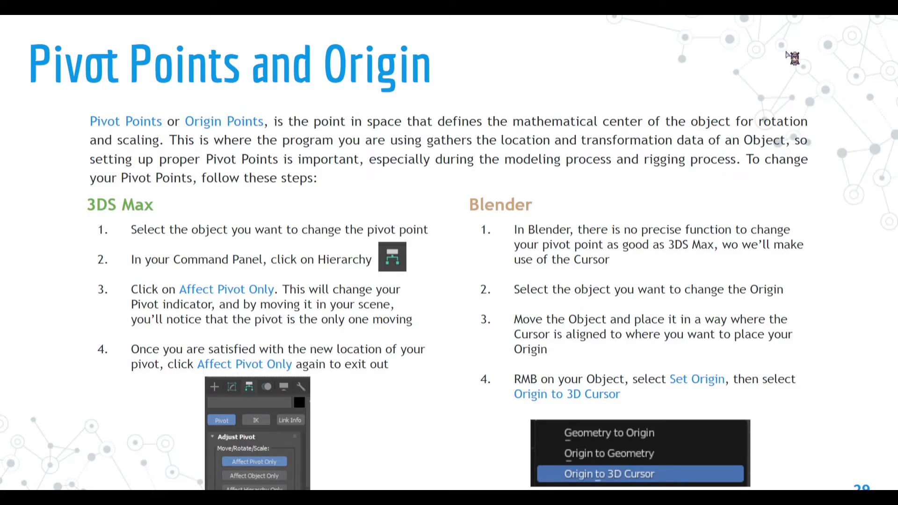
pyautogui.press('Escape')
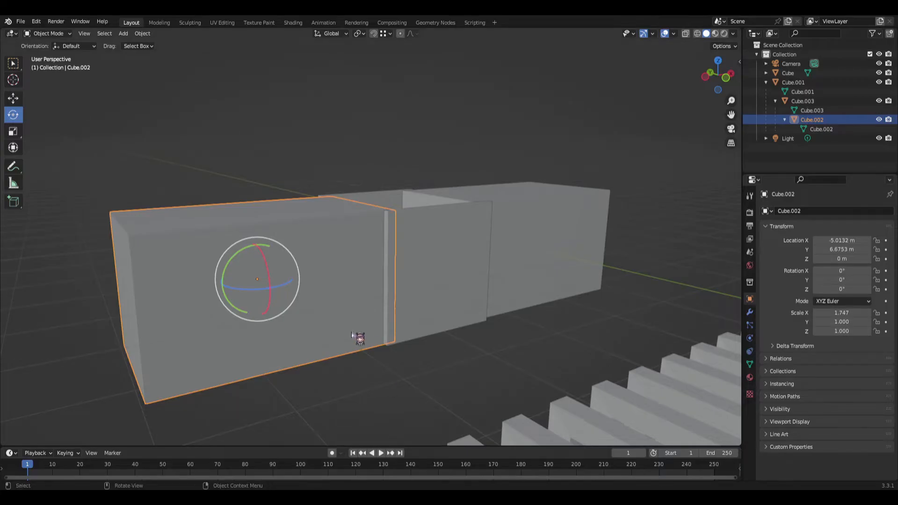
# - Return to Blender and check the parts of the parent chain one by one, finishing with the parent box Cube.001 selected
pyautogui.scroll(3, 361, 345)
pyautogui.moveTo(360, 346); pyautogui.dragTo(358, 366, button='middle')
pyautogui.click(487, 307)
pyautogui.click(351, 335)
pyautogui.click(496, 287)
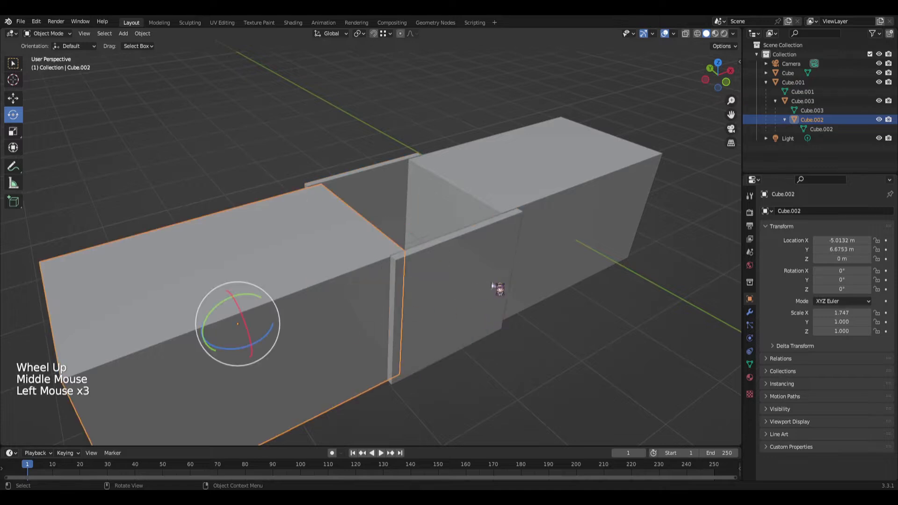
pyautogui.click(568, 221)
pyautogui.moveTo(567, 221); pyautogui.dragTo(394, 306, button='middle')
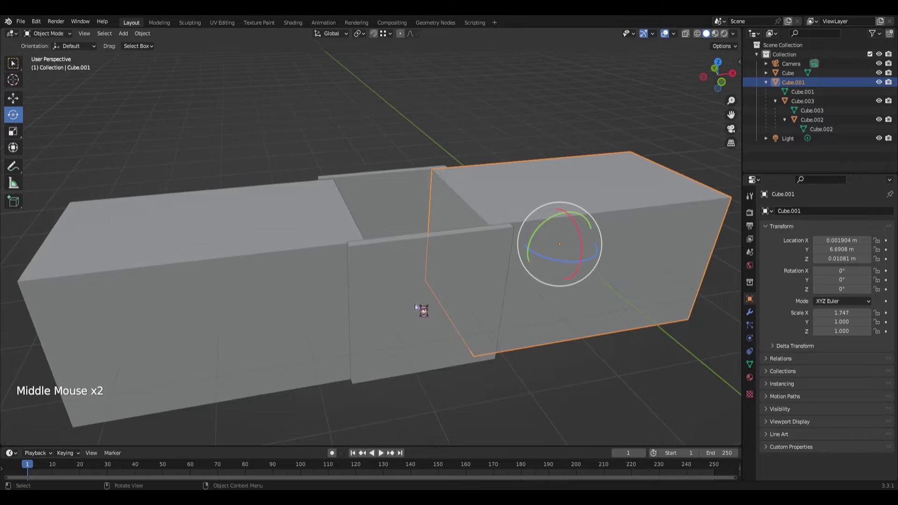
# - Hide the striped object Cube in the front orthographic view so only the boxes and side plates show
pyautogui.scroll(-1, 457, 315)
pyautogui.moveTo(457, 315); pyautogui.dragTo(305, 247, button='middle')
pyautogui.click(317, 262)
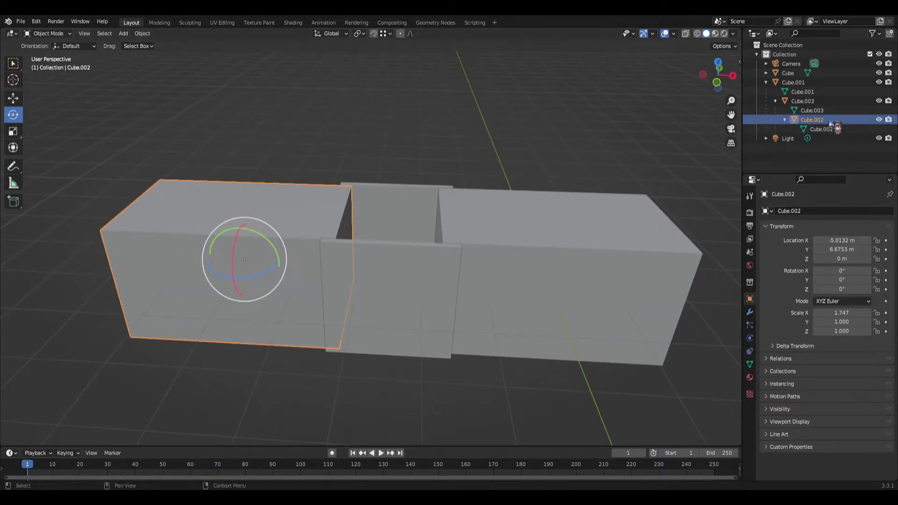
pyautogui.press('KP_1')
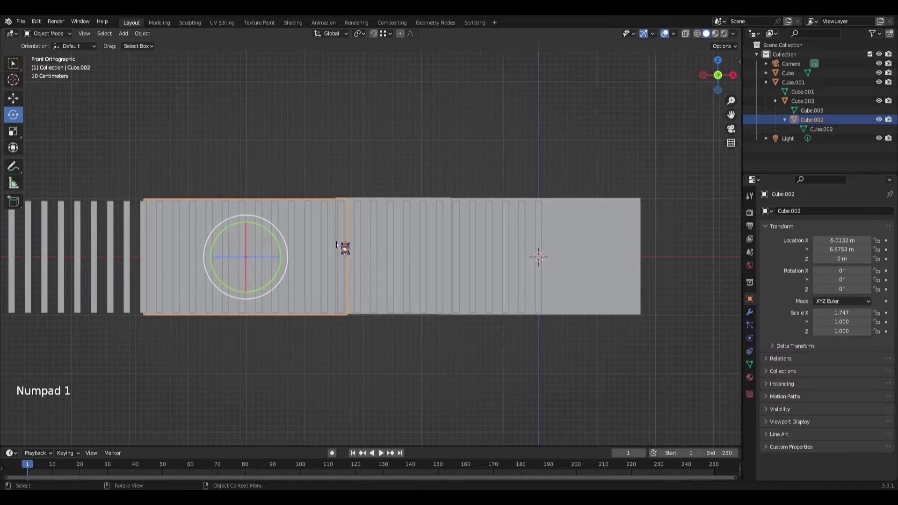
pyautogui.scroll(1, 138, 237)
pyautogui.click(78, 243)
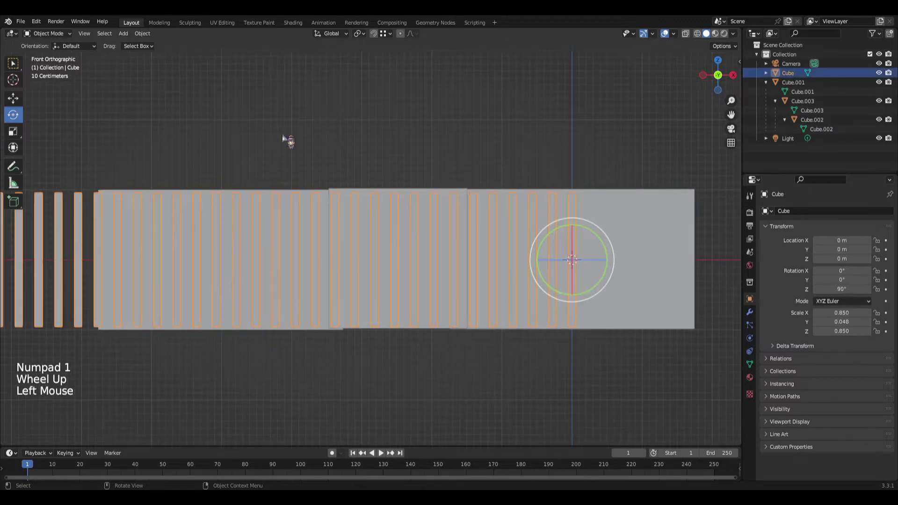
pyautogui.click(879, 73)
pyautogui.scroll(1, 298, 221)
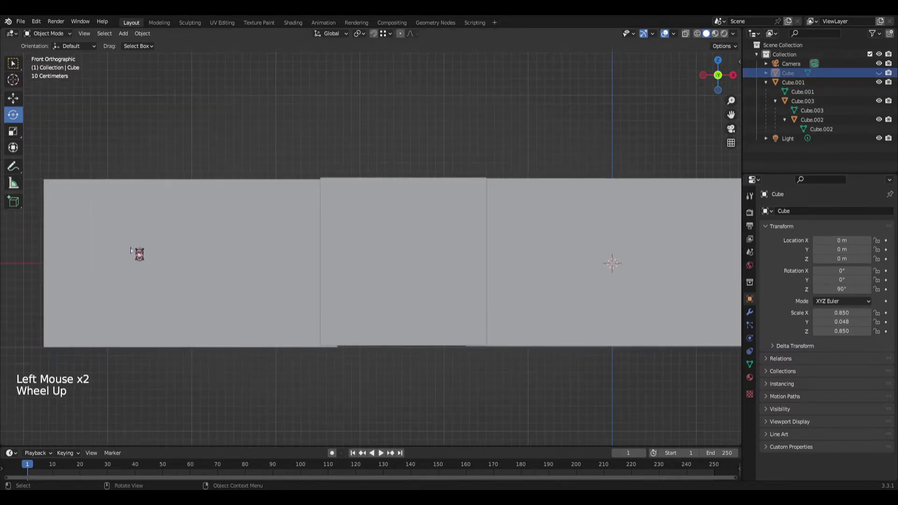
# - Select the end box Cube.002 and change the viewport shading to wireframe
pyautogui.click(139, 254)
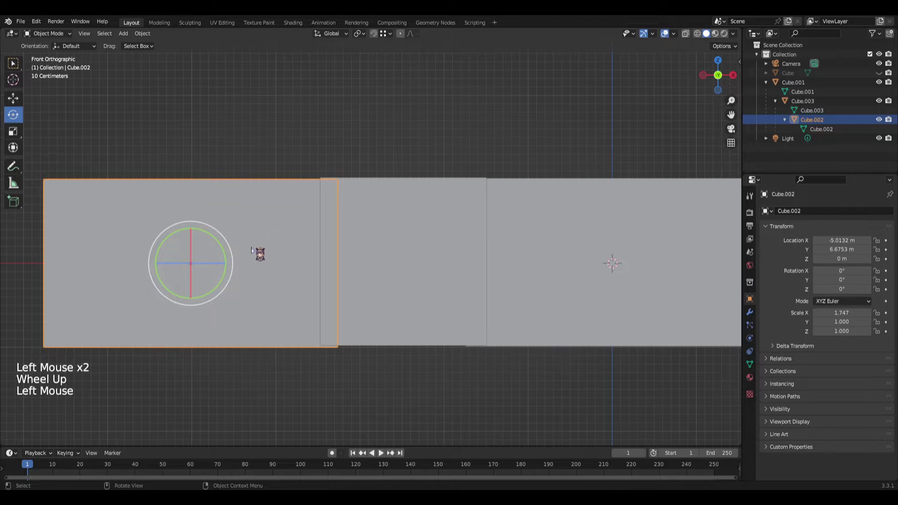
pyautogui.press('z')
pyautogui.scroll(1, 302, 272)
pyautogui.keyDown('shift'); pyautogui.moveTo(300, 269); pyautogui.dragTo(362, 226, button='middle'); pyautogui.keyUp('shift')
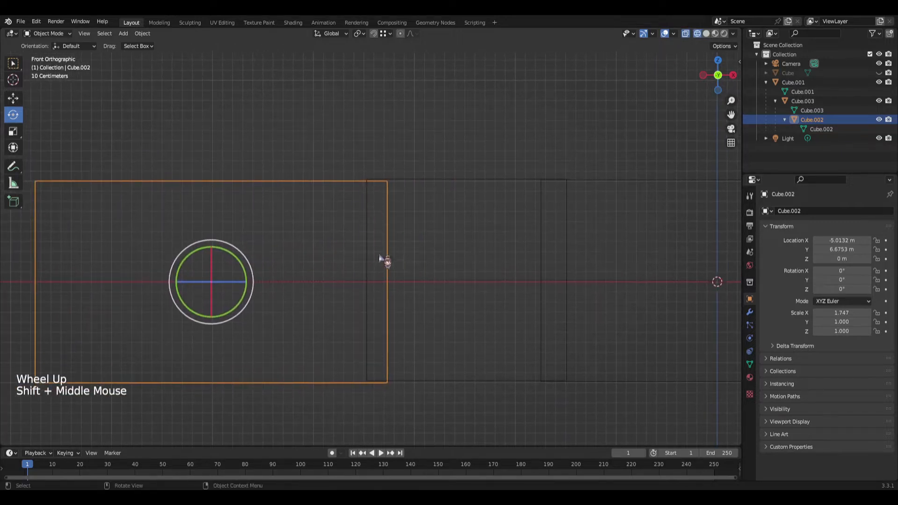
pyautogui.scroll(1, 293, 234)
pyautogui.moveTo(281, 249); pyautogui.dragTo(385, 313, button='middle')
pyautogui.scroll(-1, 335, 321)
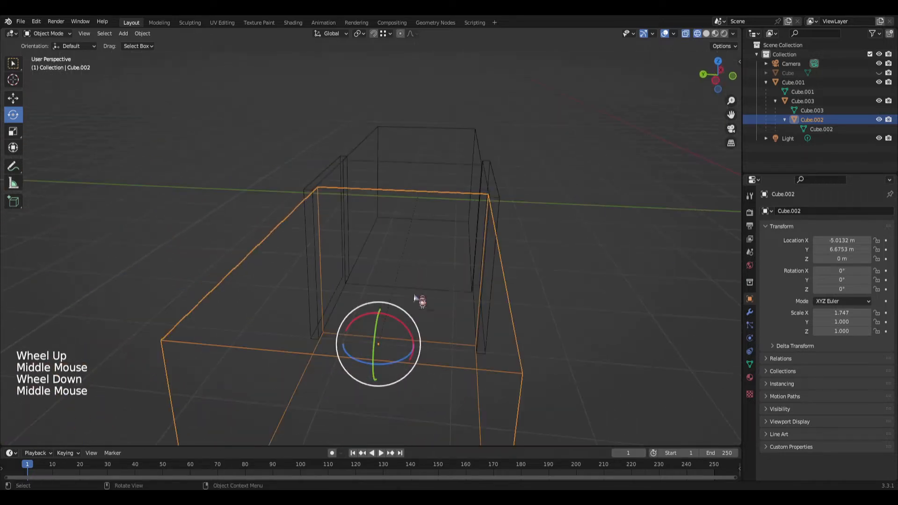
# - Examine the origin point and rotation gizmo of the end box Cube.002 from several angles in wireframe
pyautogui.click(485, 277)
pyautogui.moveTo(517, 310); pyautogui.dragTo(259, 368, button='middle')
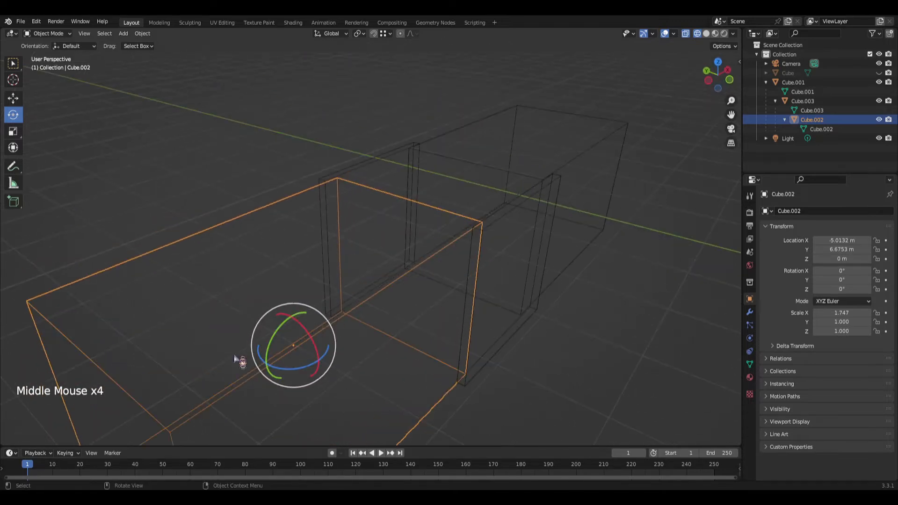
pyautogui.scroll(1, 299, 372)
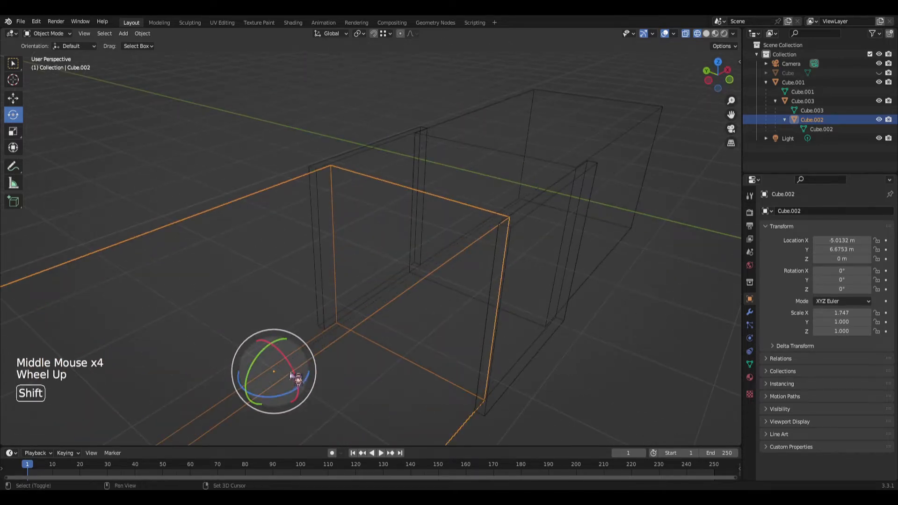
pyautogui.keyDown('shift'); pyautogui.moveTo(294, 376); pyautogui.dragTo(365, 297, button='middle'); pyautogui.keyUp('shift')
pyautogui.scroll(2, 353, 325)
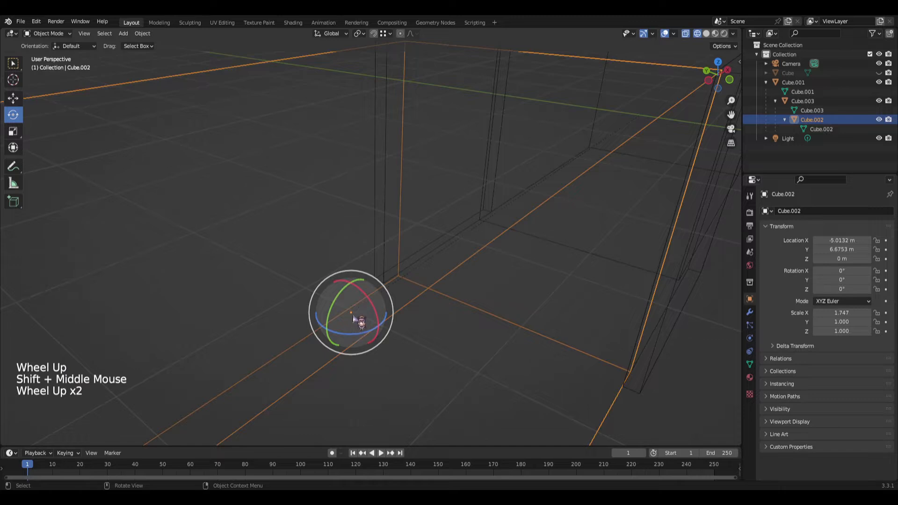
pyautogui.scroll(-2, 370, 318)
pyautogui.moveTo(385, 317); pyautogui.dragTo(385, 295, button='middle')
pyautogui.click(409, 281)
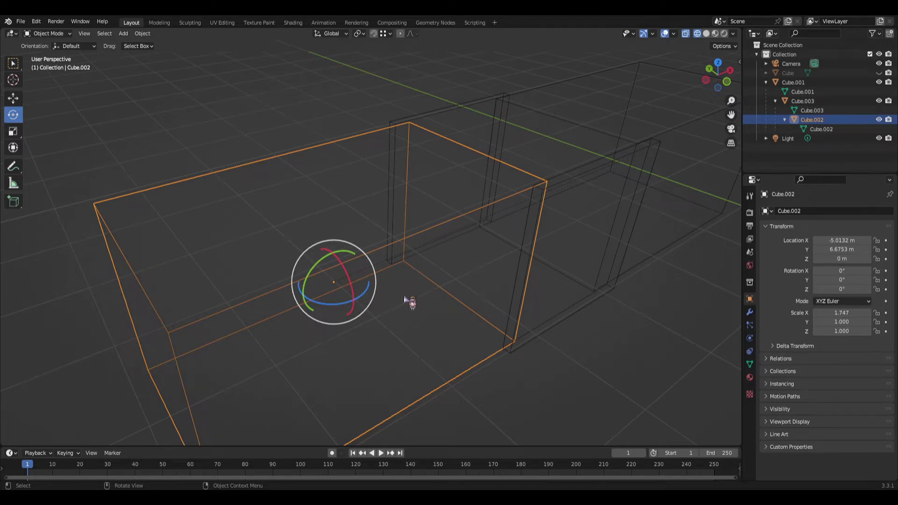
pyautogui.scroll(2, 357, 307)
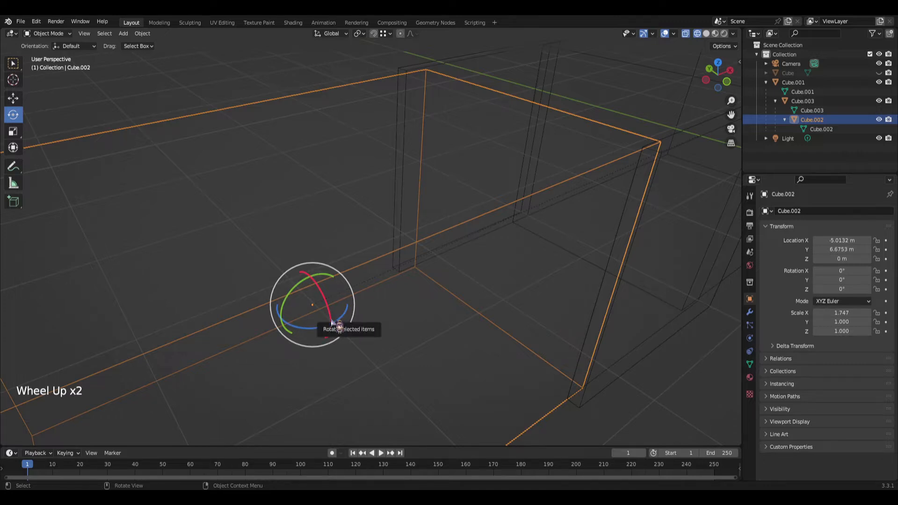
pyautogui.scroll(-2, 329, 316)
pyautogui.moveTo(327, 314); pyautogui.dragTo(276, 279, button='middle')
pyautogui.scroll(1, 316, 260)
pyautogui.scroll(1, 316, 260)
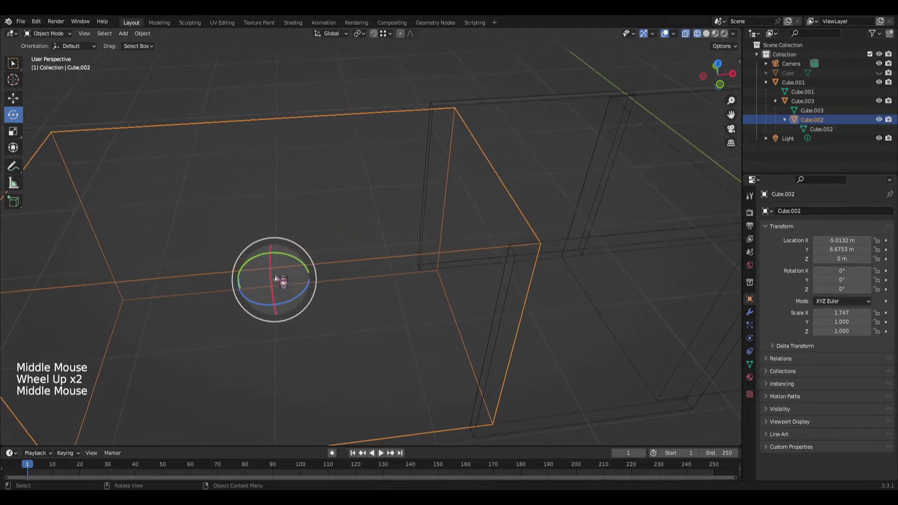
pyautogui.moveTo(461, 220); pyautogui.dragTo(461, 214, button='middle')
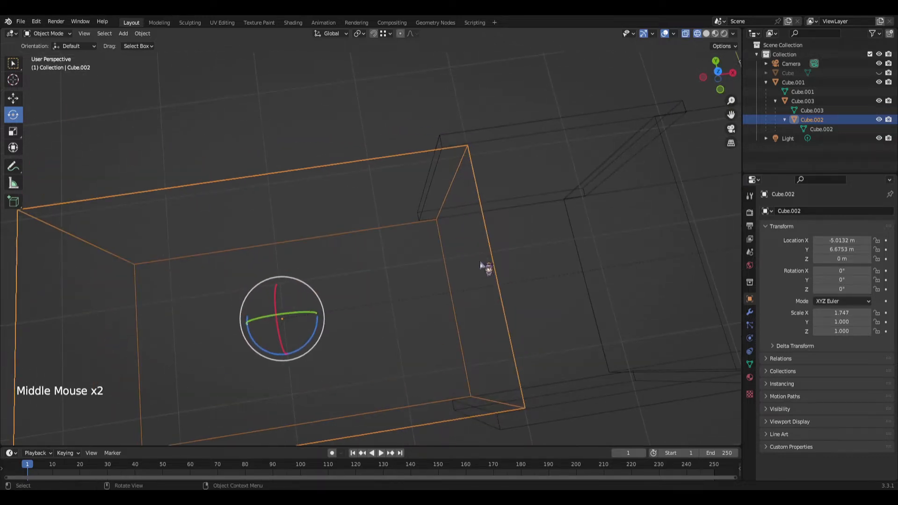
pyautogui.scroll(-2, 455, 214)
pyautogui.moveTo(461, 307); pyautogui.dragTo(457, 250, button='middle')
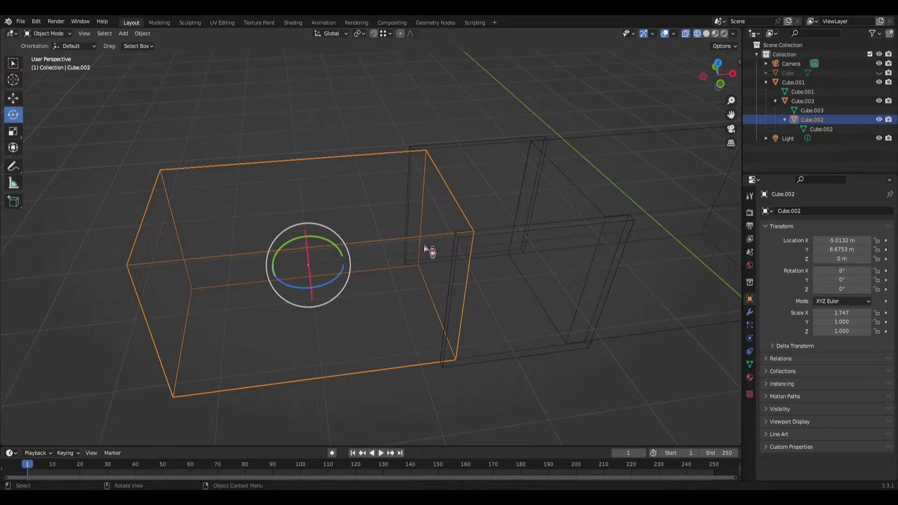
pyautogui.moveTo(361, 254)
pyautogui.mouseDown(button='middle')
pyautogui.moveTo(341, 257)
pyautogui.moveTo(335, 245)
pyautogui.moveTo(357, 241)
pyautogui.mouseUp(button='middle')
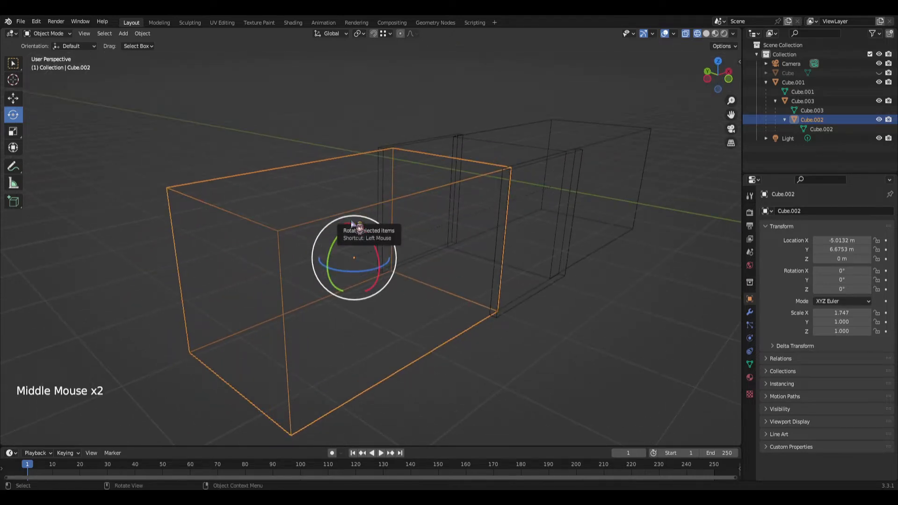
pyautogui.scroll(2, 265, 248)
pyautogui.moveTo(265, 249); pyautogui.dragTo(272, 243, button='middle')
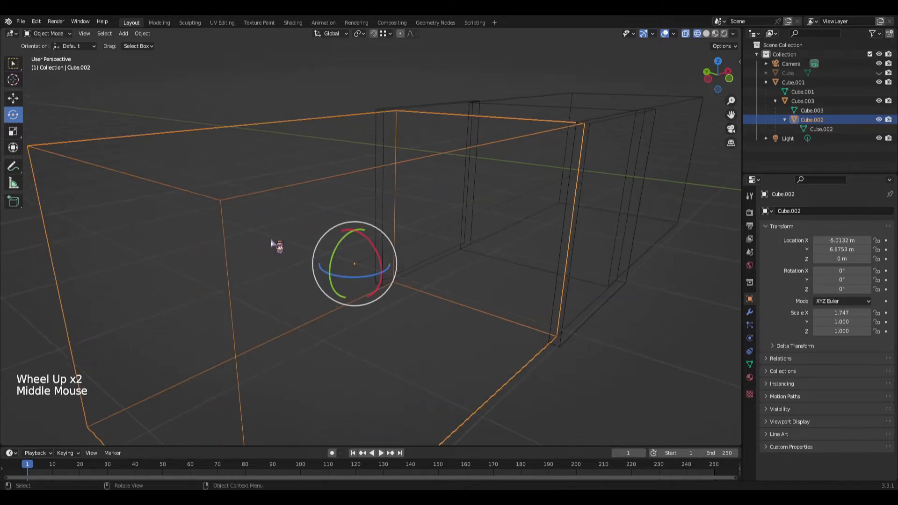
# - Try placing the 3D cursor at several spots in and around the end box Cube.002 with the Cursor tool
pyautogui.click(15, 83)
pyautogui.scroll(-1, 381, 304)
pyautogui.moveTo(395, 295); pyautogui.dragTo(357, 303, button='middle')
pyautogui.click(343, 294)
pyautogui.click(339, 365)
pyautogui.moveTo(343, 392); pyautogui.dragTo(294, 328, button='middle')
pyautogui.click(311, 353)
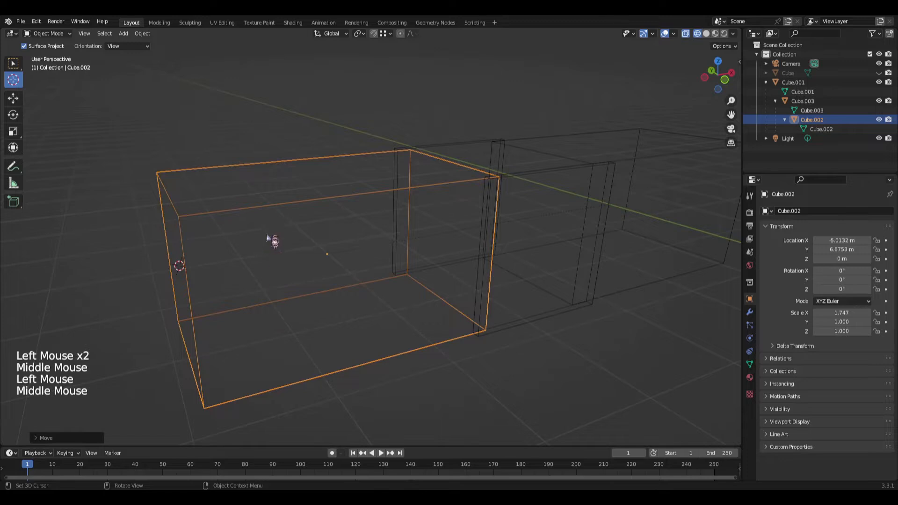
pyautogui.click(335, 273)
pyautogui.click(450, 251)
pyautogui.click(269, 210)
pyautogui.moveTo(281, 250); pyautogui.dragTo(310, 245, button='middle')
pyautogui.click(309, 244)
pyautogui.moveTo(311, 315); pyautogui.dragTo(340, 290, button='middle')
pyautogui.click(357, 261)
pyautogui.moveTo(397, 307); pyautogui.dragTo(387, 260, button='middle')
pyautogui.scroll(2, 340, 337)
pyautogui.scroll(-2, 386, 260)
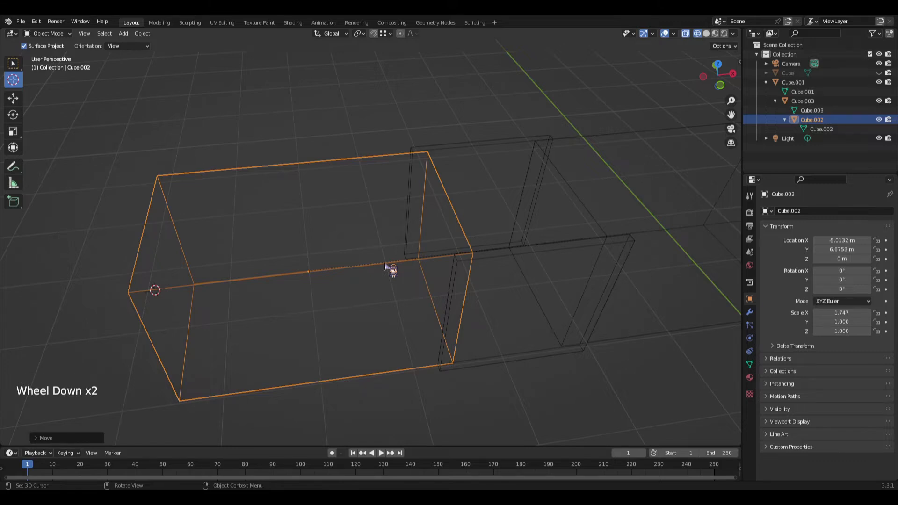
pyautogui.scroll(-1, 374, 266)
pyautogui.moveTo(337, 277); pyautogui.dragTo(353, 274, button='middle')
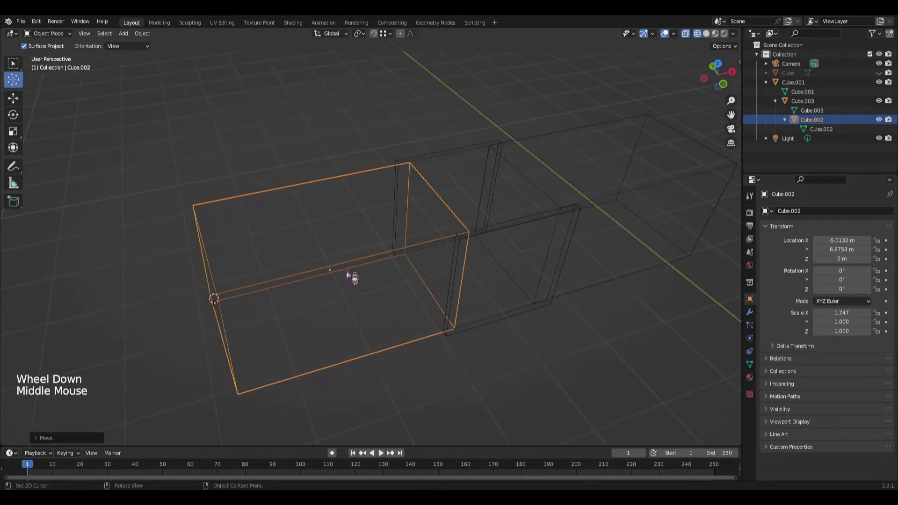
# - Snap the 3D cursor to the selected end box Cube.002, and reset it to the world origin
pyautogui.hotkey('shift', 's')
pyautogui.click(361, 332)
pyautogui.scroll(-1, 405, 304)
pyautogui.hotkey('shift', 's')
pyautogui.click(327, 343)
pyautogui.scroll(-2, 515, 331)
# - Add a Plain Axes empty at the world origin
pyautogui.moveTo(515, 331); pyautogui.dragTo(371, 303, button='middle')
pyautogui.keyDown('shift'); pyautogui.scroll(1, 500, 355); pyautogui.keyUp('shift')
pyautogui.scroll(1, 371, 303)
pyautogui.hotkey('shift', 'a')
pyautogui.moveTo(461, 299)
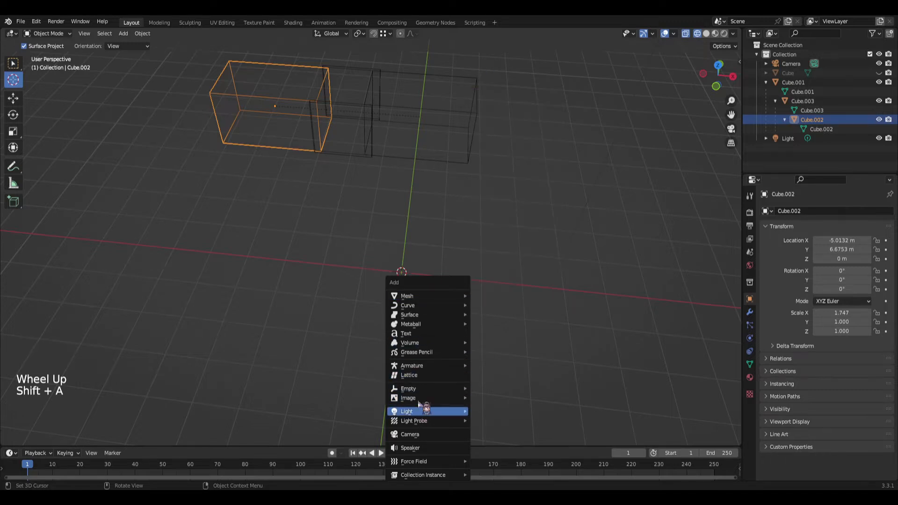
pyautogui.moveTo(423, 393)
pyautogui.click(495, 391)
pyautogui.scroll(2, 377, 280)
pyautogui.moveTo(377, 280)
pyautogui.mouseDown(button='middle')
pyautogui.moveTo(367, 267)
pyautogui.moveTo(393, 281)
pyautogui.mouseUp(button='middle')
pyautogui.scroll(-1, 392, 269)
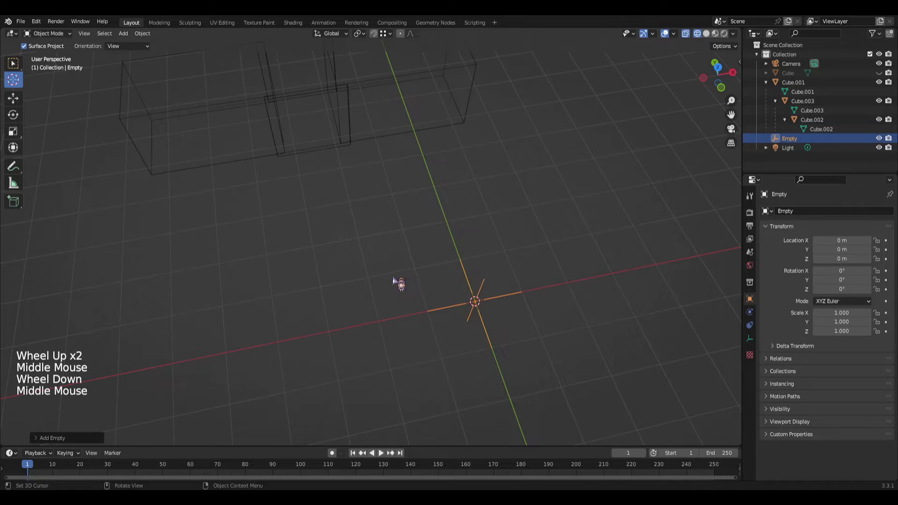
pyautogui.scroll(-1, 393, 281)
pyautogui.press('g')
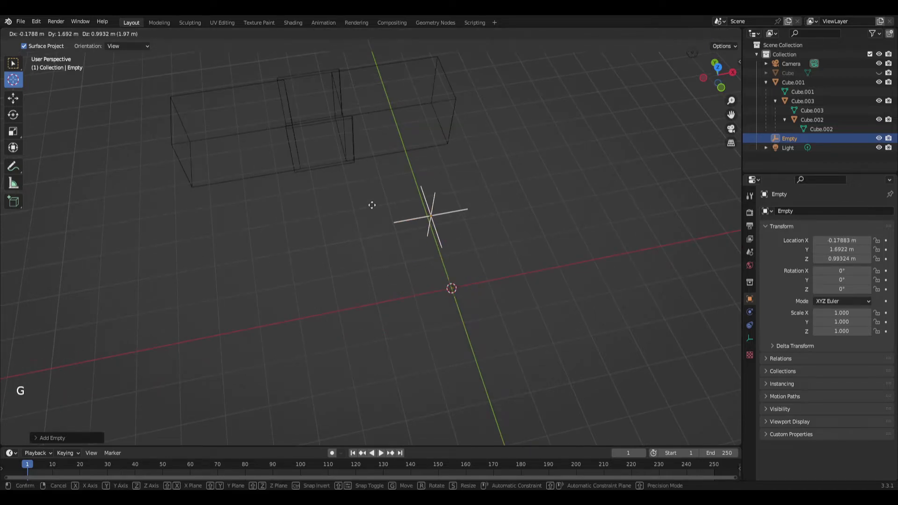
pyautogui.press('y')
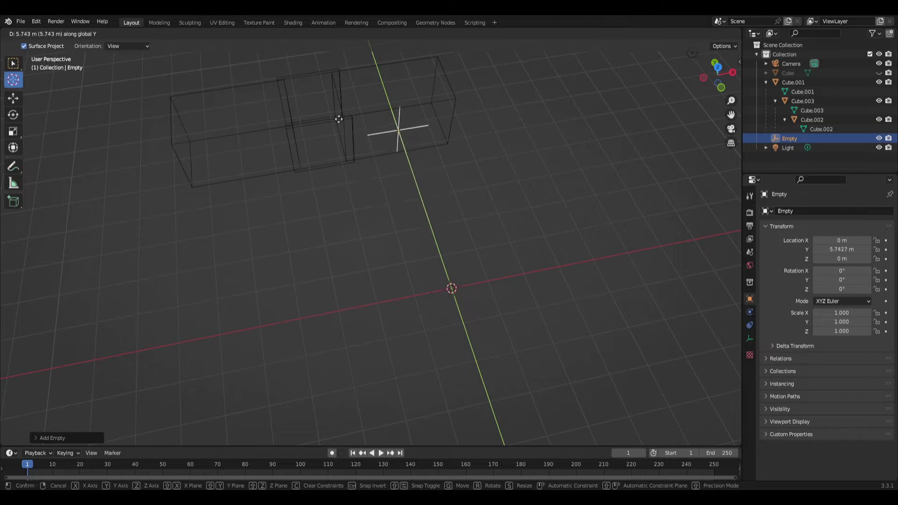
pyautogui.write('7')
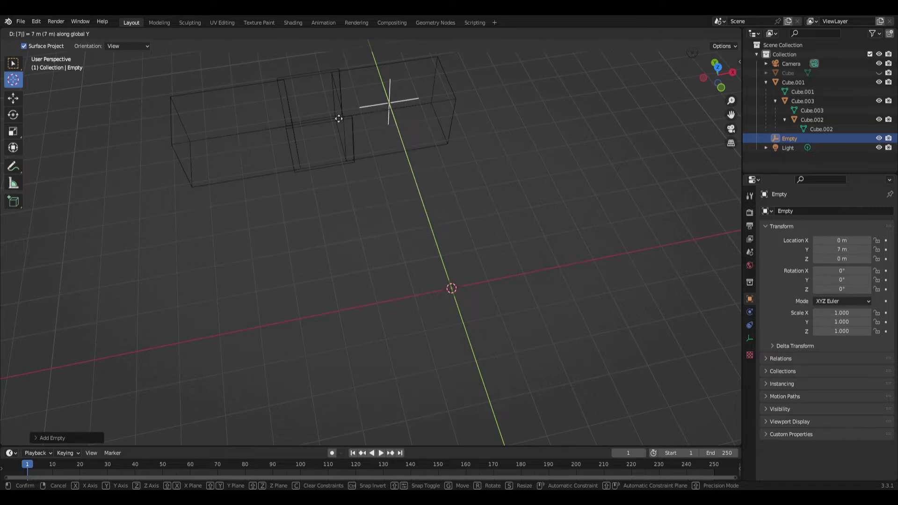
pyautogui.press('Escape')
# - In top view, move the empty to about 6.72 m on Y and -3.39 m on X, where Cube.002 meets the side plates
pyautogui.press('KP_7')
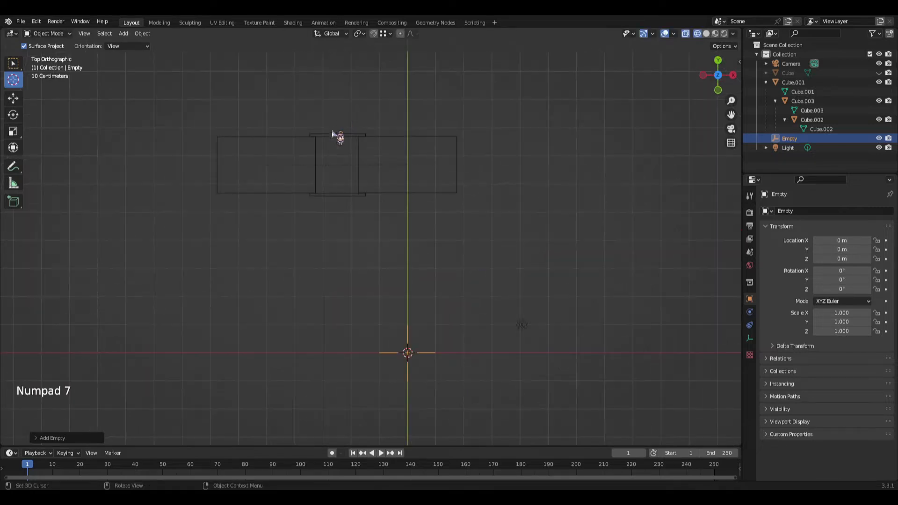
pyautogui.scroll(2, 333, 135)
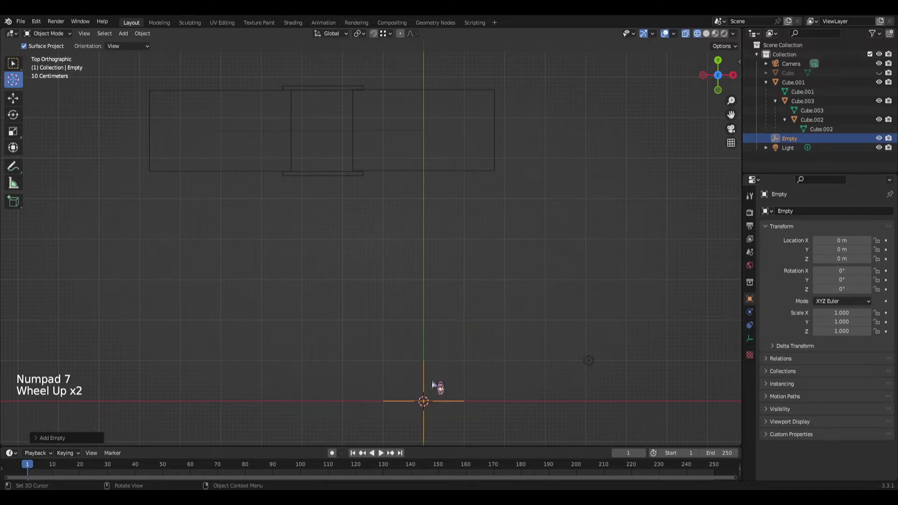
pyautogui.press('g')
pyautogui.press('y')
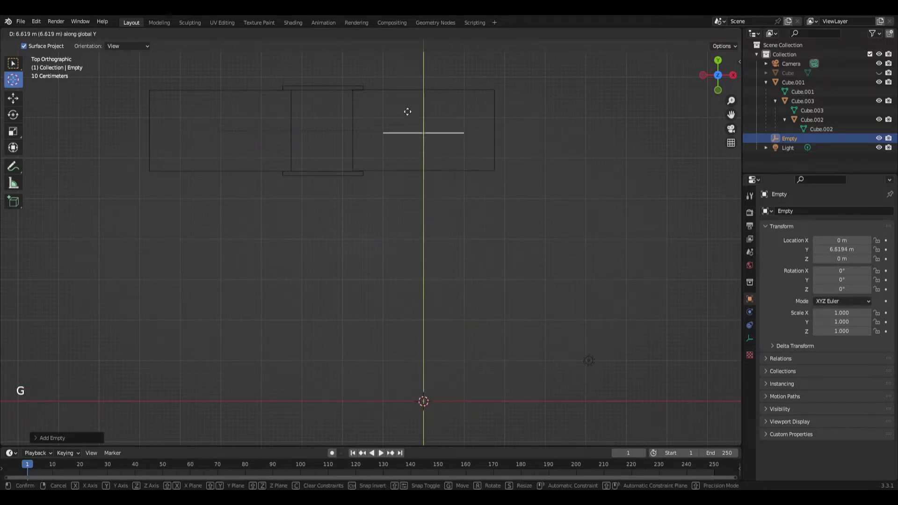
pyautogui.click(417, 111)
pyautogui.press('g')
pyautogui.press('x')
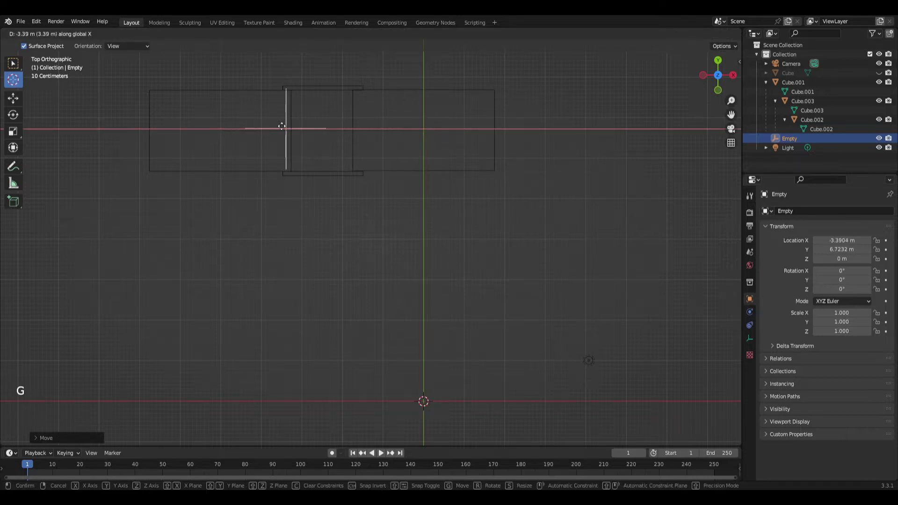
pyautogui.click(283, 125)
pyautogui.scroll(3, 287, 132)
pyautogui.keyDown('shift'); pyautogui.moveTo(287, 132); pyautogui.dragTo(353, 214, button='middle'); pyautogui.keyUp('shift')
pyautogui.scroll(2, 347, 186)
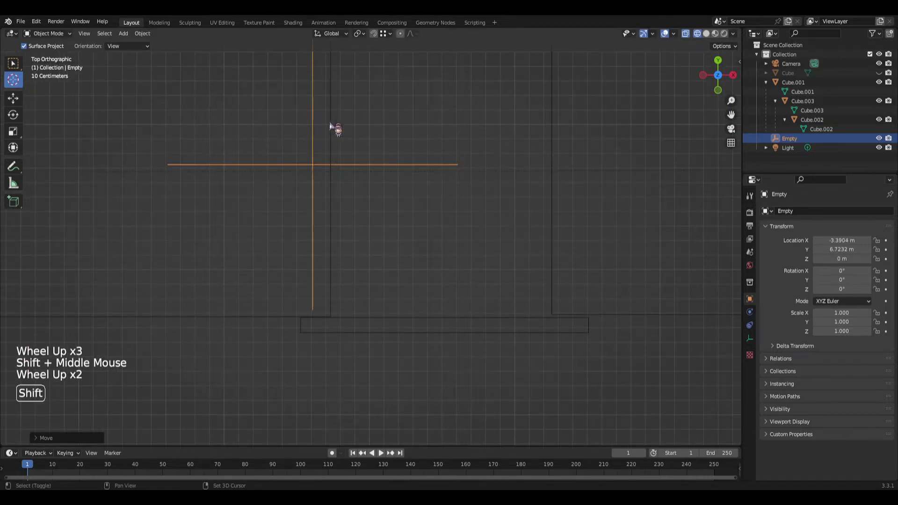
pyautogui.keyDown('shift'); pyautogui.moveTo(333, 121); pyautogui.dragTo(330, 380, button='middle'); pyautogui.keyUp('shift')
pyautogui.scroll(-1, 341, 248)
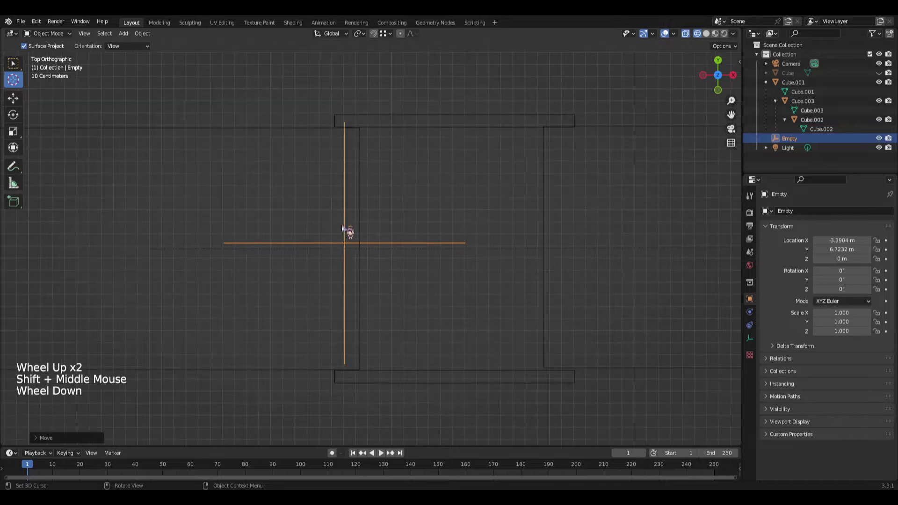
# - Place the 3D cursor near the empty's centre, activate the Select Box tool and snap the cursor back to the world origin
pyautogui.click(341, 242)
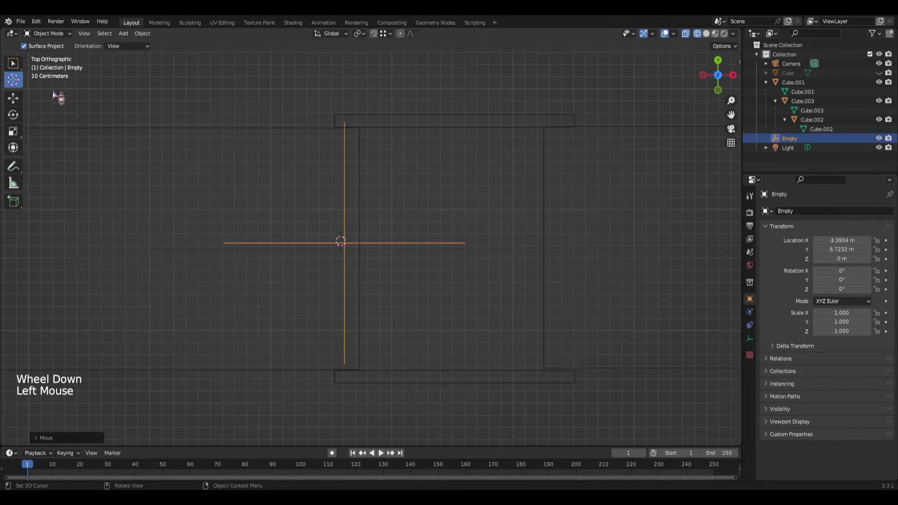
pyautogui.click(13, 64)
pyautogui.hotkey('shift', 's')
pyautogui.click(247, 292)
pyautogui.hotkey('shift', 's')
pyautogui.click(201, 310)
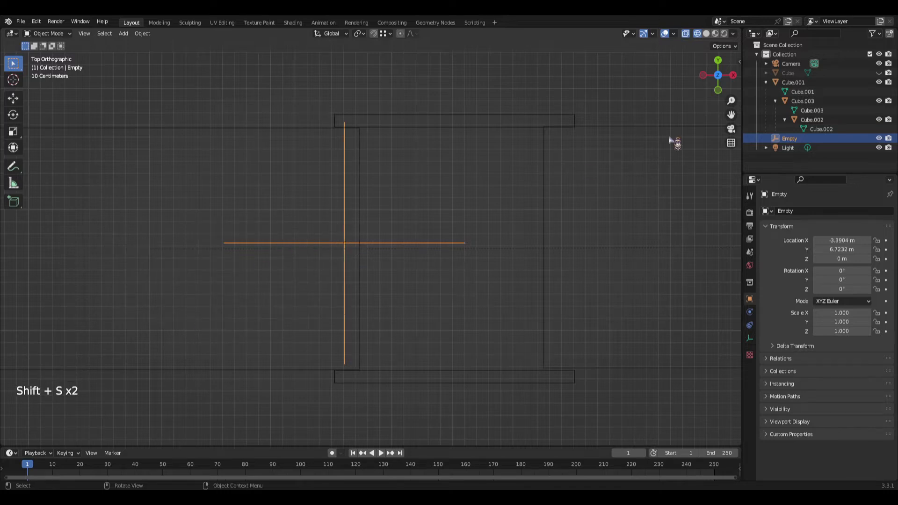
# - Snap the 3D cursor to the selected empty at the joint between Cube.002 and the side plates
pyautogui.click(817, 139)
pyautogui.scroll(1, 373, 255)
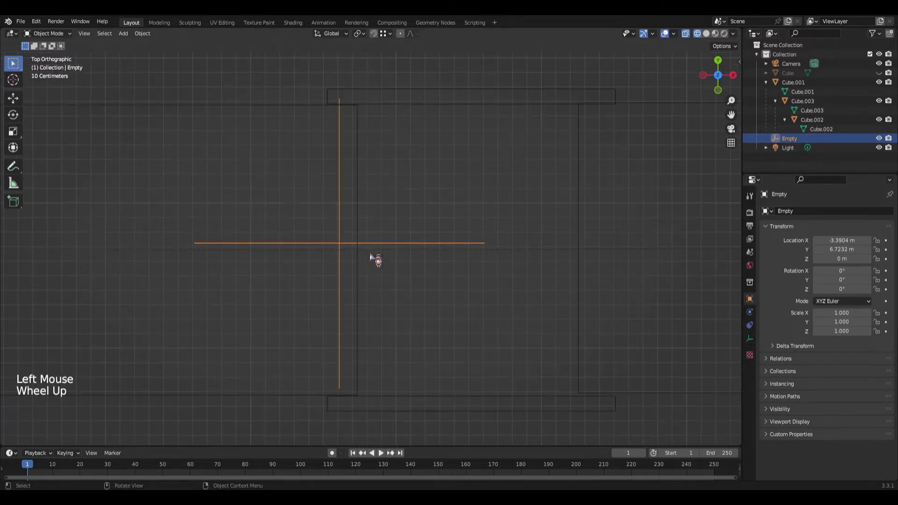
pyautogui.scroll(-1, 360, 262)
pyautogui.hotkey('shift', 's')
pyautogui.hotkey('shift', 's')
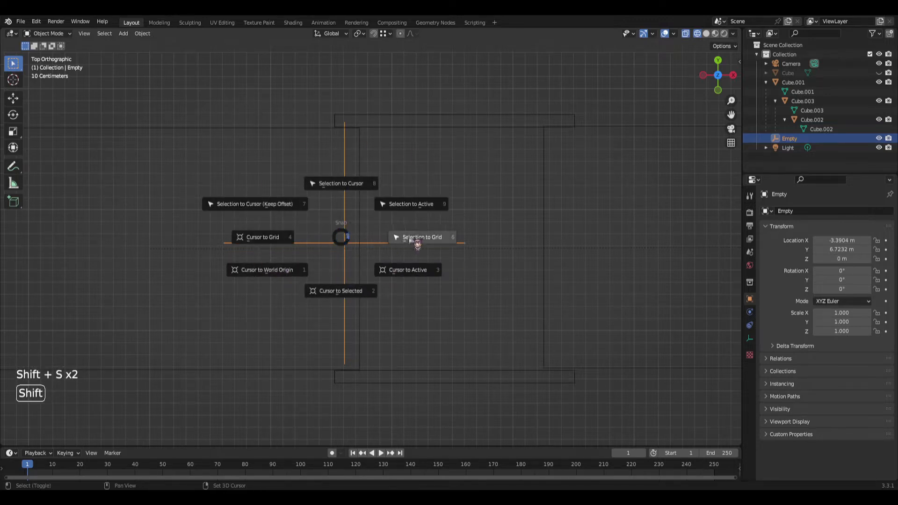
pyautogui.click(347, 241)
pyautogui.hotkey('shift', 's')
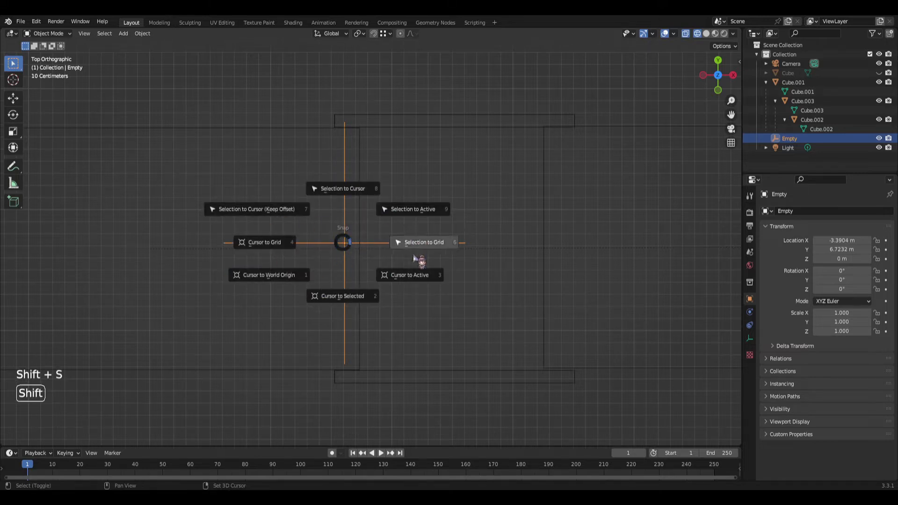
pyautogui.click(350, 297)
pyautogui.moveTo(355, 303); pyautogui.dragTo(406, 226, button='middle')
pyautogui.scroll(-2, 381, 194)
pyautogui.scroll(3, 406, 225)
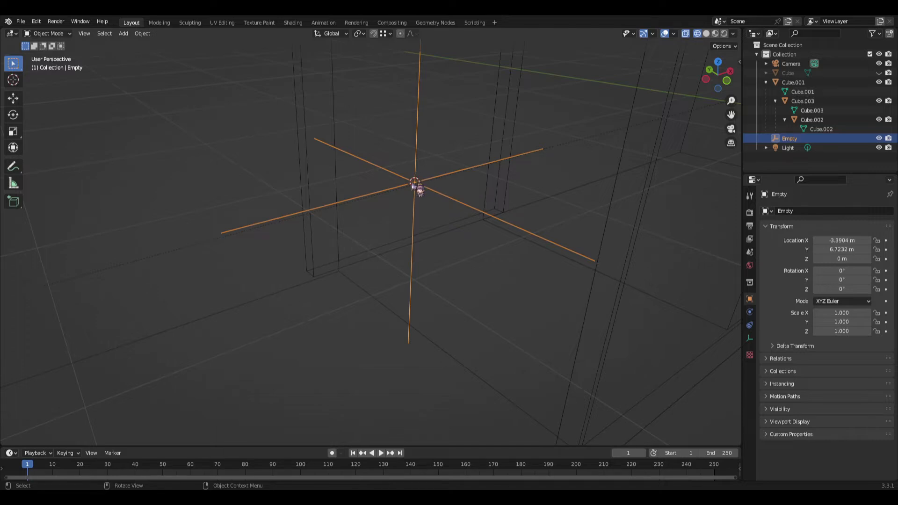
pyautogui.scroll(-3, 405, 188)
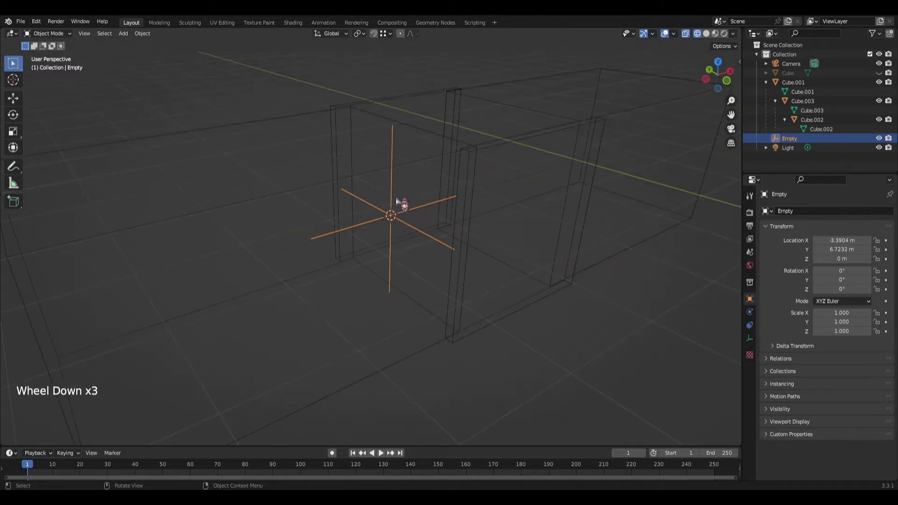
pyautogui.scroll(2, 399, 202)
pyautogui.scroll(-2, 407, 220)
# - Select the end box Cube.002 and set its origin to the 3D cursor
pyautogui.moveTo(414, 191); pyautogui.dragTo(234, 169, button='middle')
pyautogui.scroll(3, 292, 271)
pyautogui.scroll(-3, 257, 243)
pyautogui.click(272, 222)
pyautogui.moveTo(273, 223); pyautogui.dragTo(301, 204, button='middle')
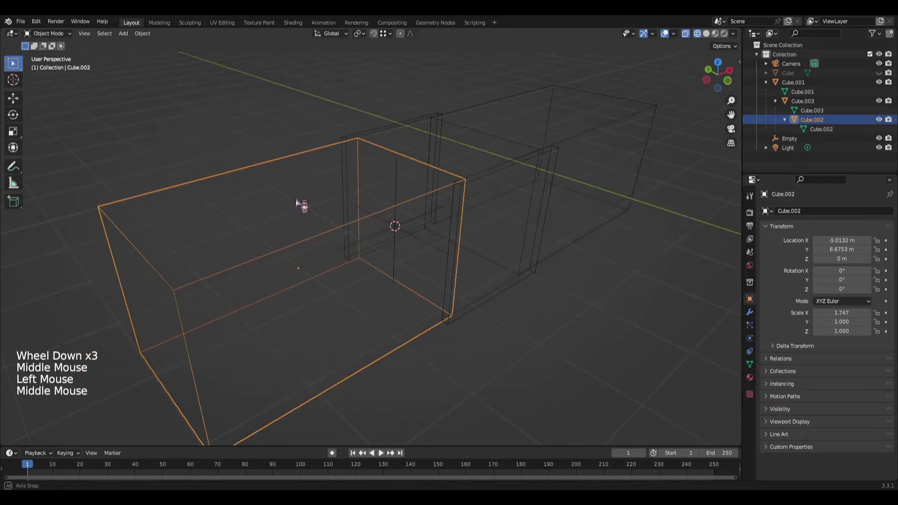
pyautogui.rightClick(232, 178)
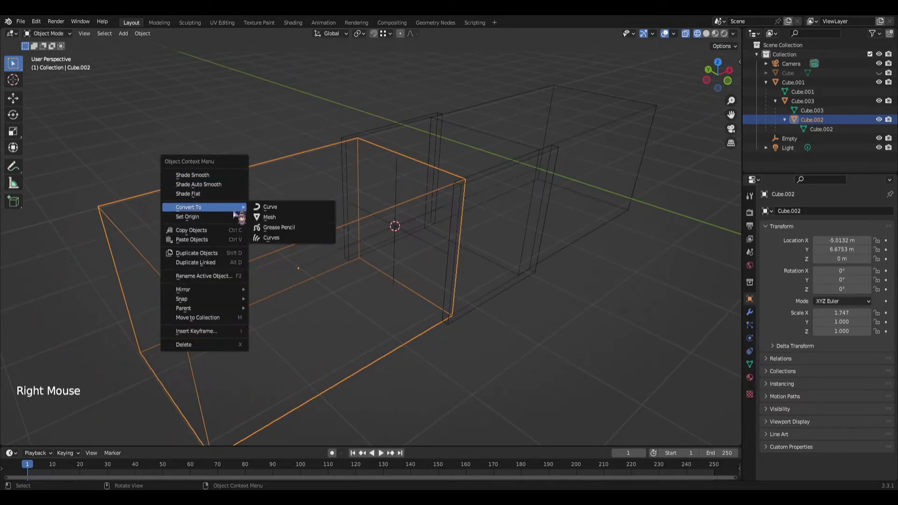
pyautogui.moveTo(236, 217)
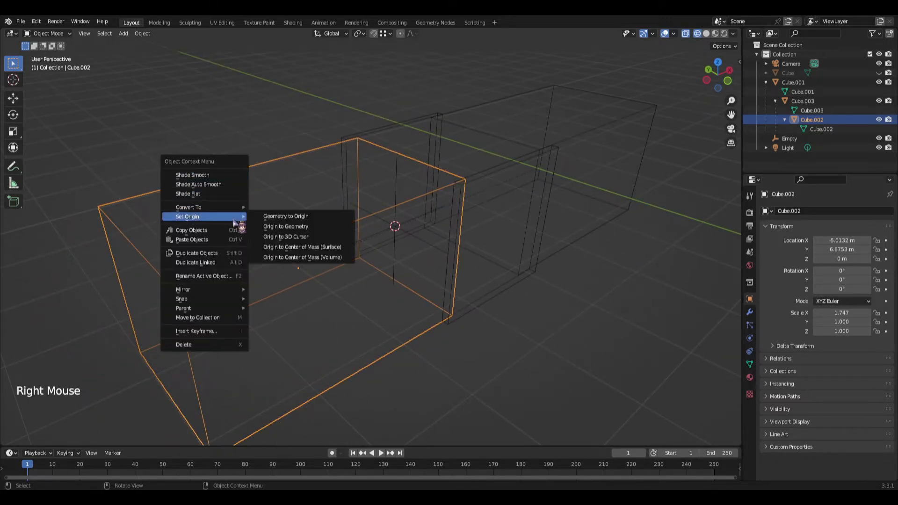
pyautogui.click(305, 238)
pyautogui.moveTo(383, 236); pyautogui.dragTo(284, 297, button='middle')
pyautogui.scroll(2, 239, 307)
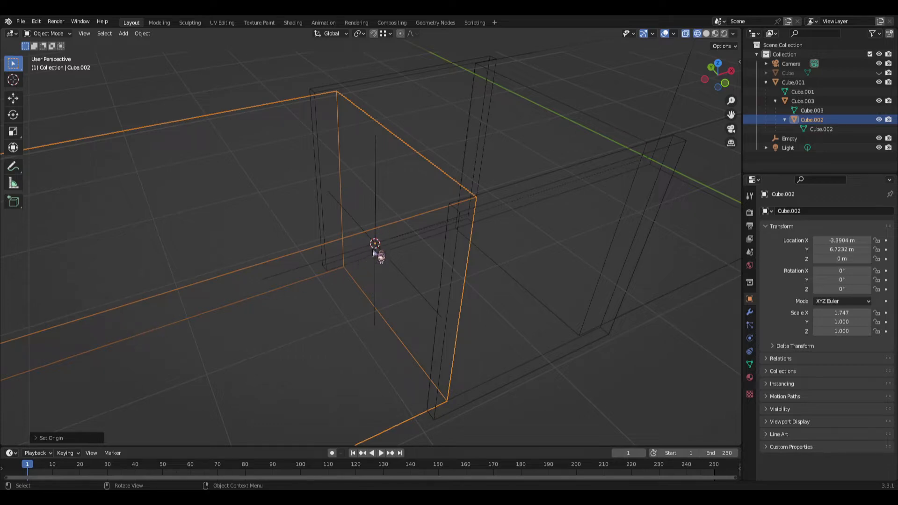
pyautogui.scroll(-2, 377, 253)
pyautogui.moveTo(315, 279); pyautogui.dragTo(281, 255, button='middle')
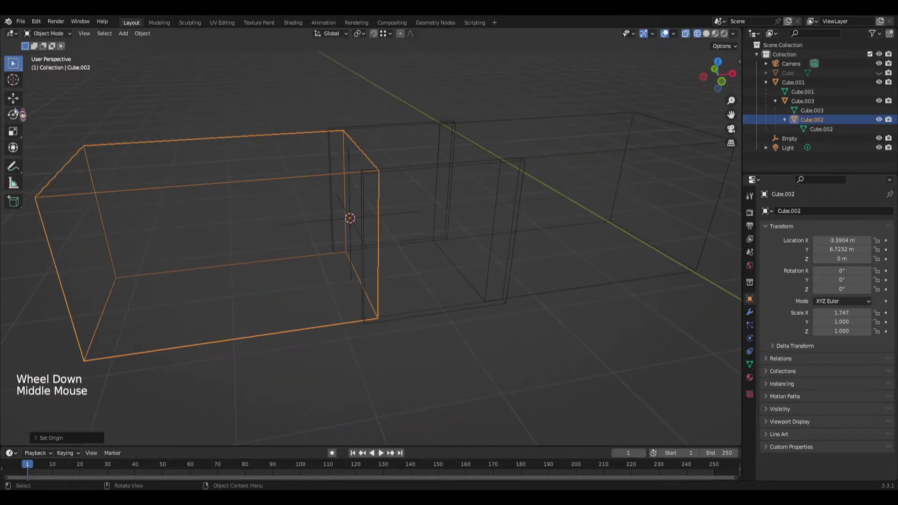
# - Try rotating Cube.002 about its origin at the joint with the Rotate tool, and undo the rotation
pyautogui.click(13, 115)
pyautogui.moveTo(320, 207); pyautogui.dragTo(350, 215)
pyautogui.hotkey('ctrl', 'z')
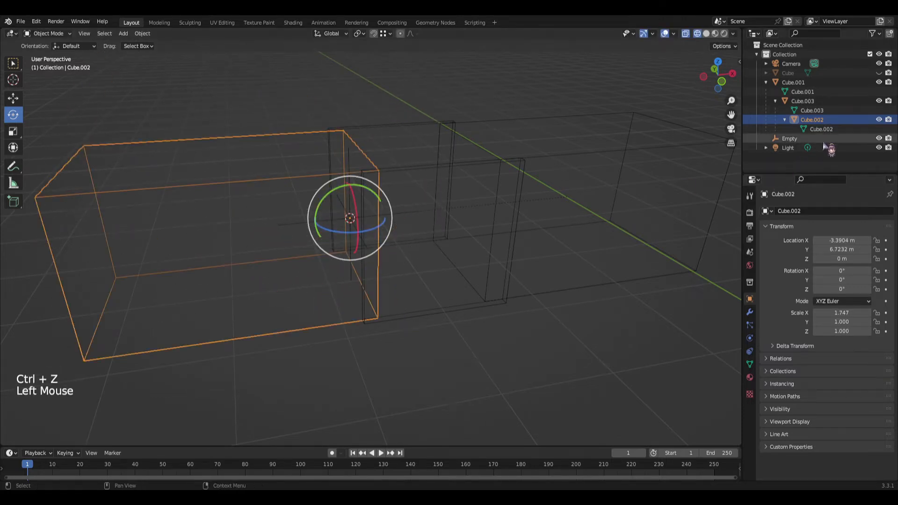
# - Hide the empty in the viewport and snap the 3D cursor to the world origin
pyautogui.click(874, 139)
pyautogui.click(879, 139)
pyautogui.moveTo(379, 266); pyautogui.dragTo(465, 278, button='middle')
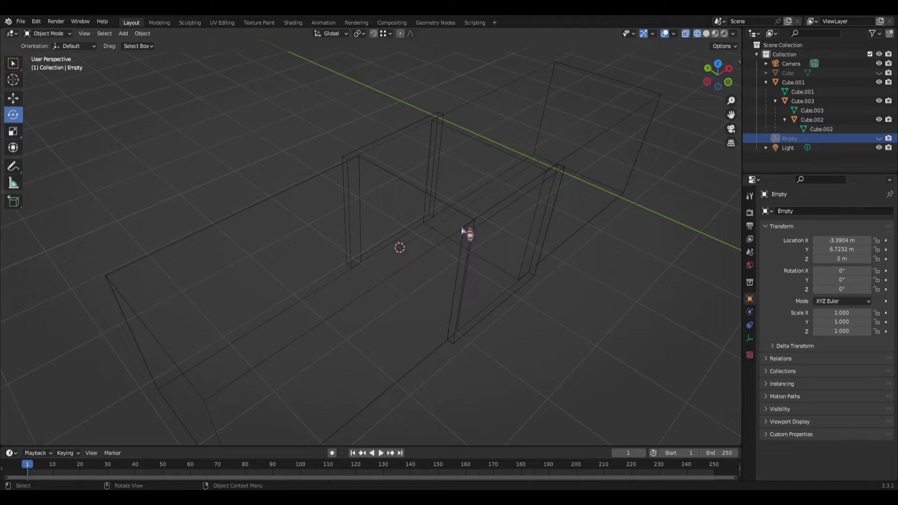
pyautogui.hotkey('shift', 's')
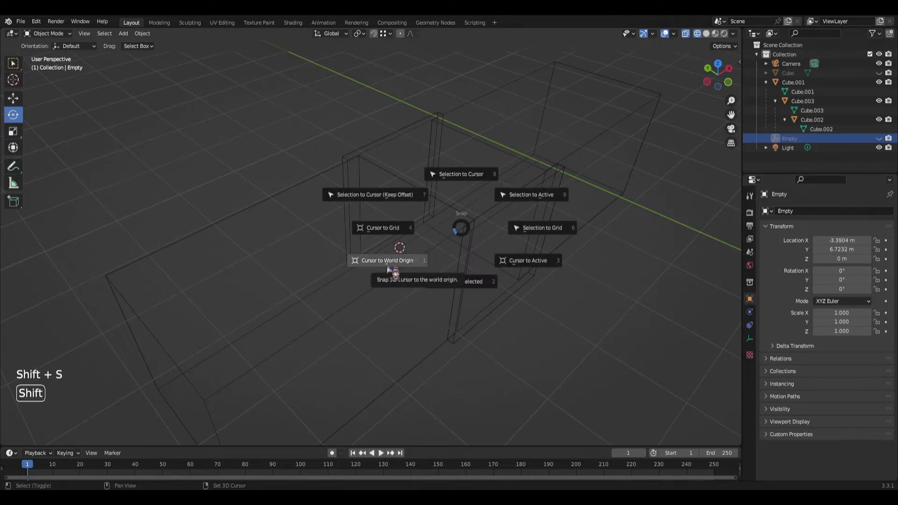
pyautogui.click(388, 268)
pyautogui.moveTo(388, 265); pyautogui.dragTo(314, 262, button='middle')
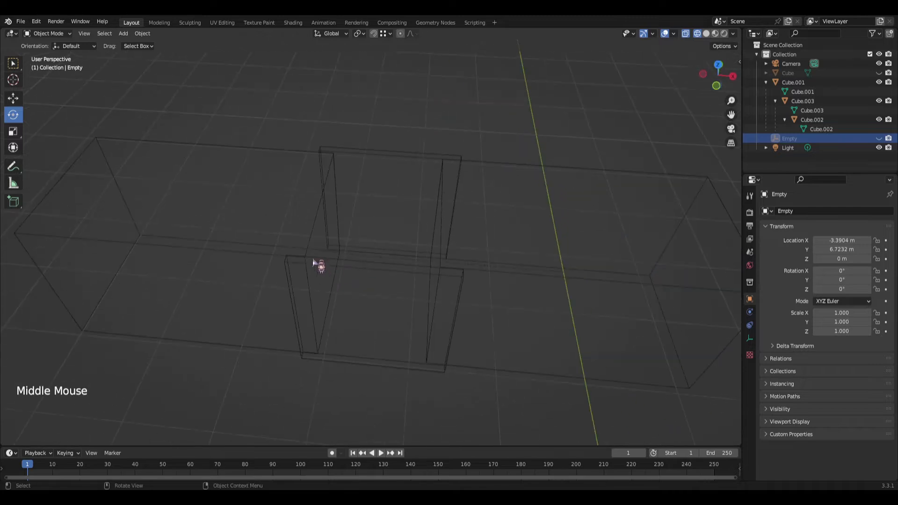
# - Reselect Cube.002, try rotating it with the empty hidden, and undo the rotation
pyautogui.click(256, 247)
pyautogui.click(263, 150)
pyautogui.moveTo(290, 174); pyautogui.dragTo(311, 234, button='middle')
pyautogui.scroll(2, 305, 184)
pyautogui.click(316, 244)
pyautogui.moveTo(324, 248); pyautogui.dragTo(327, 248)
pyautogui.hotkey('ctrl', 'z')
pyautogui.moveTo(327, 248); pyautogui.dragTo(333, 225, button='middle')
pyautogui.scroll(-1, 351, 224)
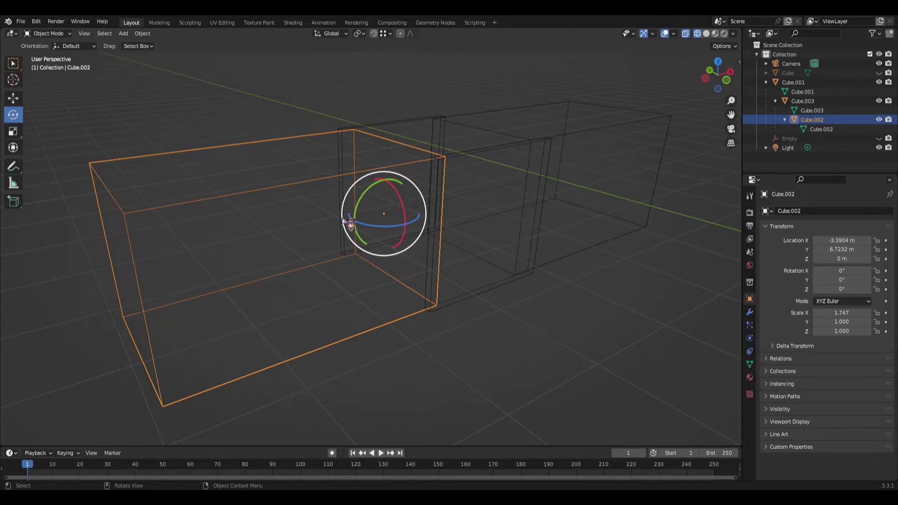
# - Set the origin of Cube.002 back to its geometry
pyautogui.moveTo(285, 195); pyautogui.dragTo(277, 217, button='middle')
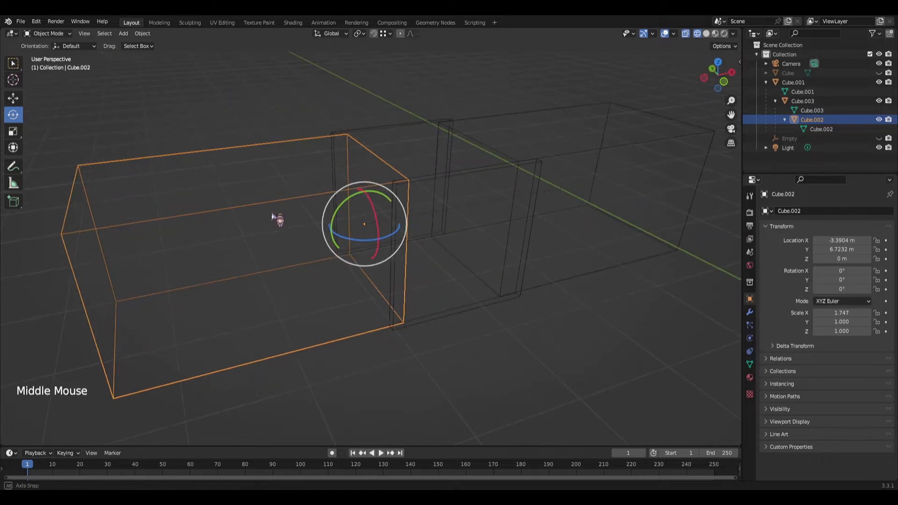
pyautogui.scroll(2, 272, 213)
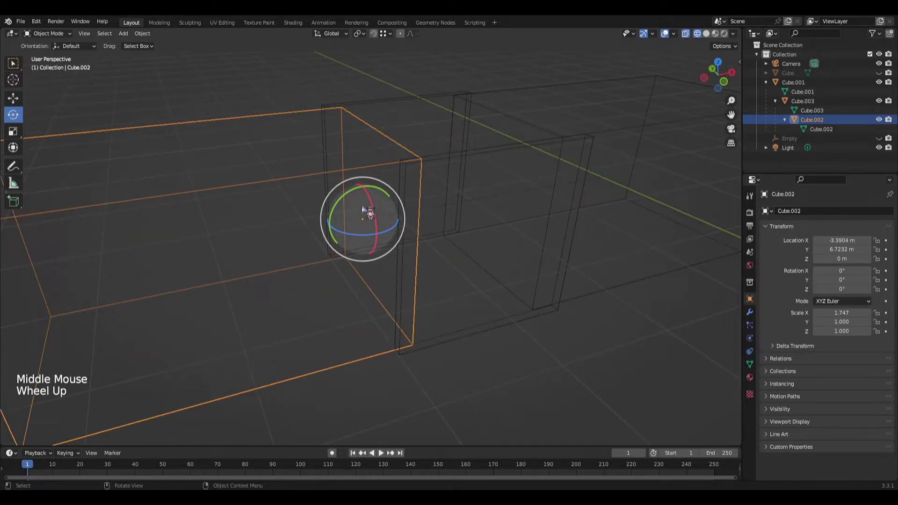
pyautogui.moveTo(340, 214); pyautogui.dragTo(248, 206, button='middle')
pyautogui.moveTo(173, 215); pyautogui.dragTo(175, 214, button='middle')
pyautogui.click(244, 213)
pyautogui.moveTo(244, 212); pyautogui.dragTo(301, 195, button='middle')
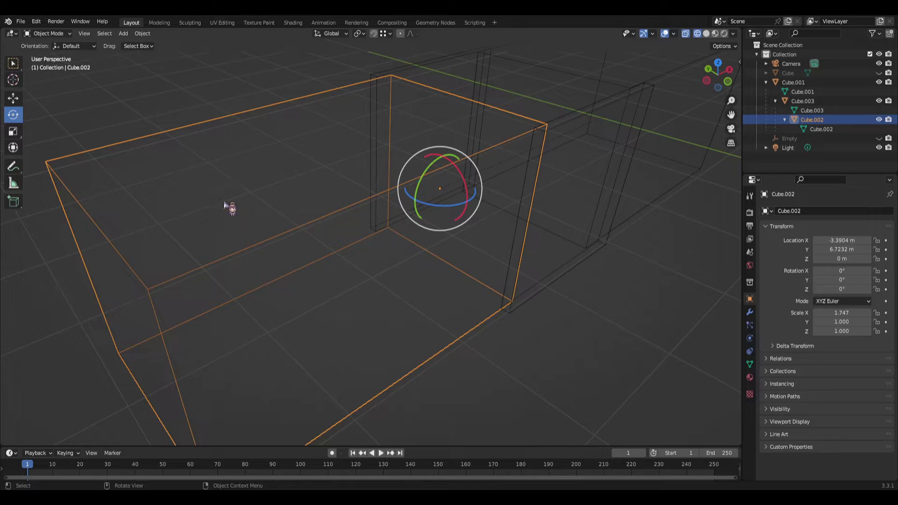
pyautogui.click(225, 204)
pyautogui.click(221, 127)
pyautogui.rightClick(286, 228)
pyautogui.moveTo(287, 227)
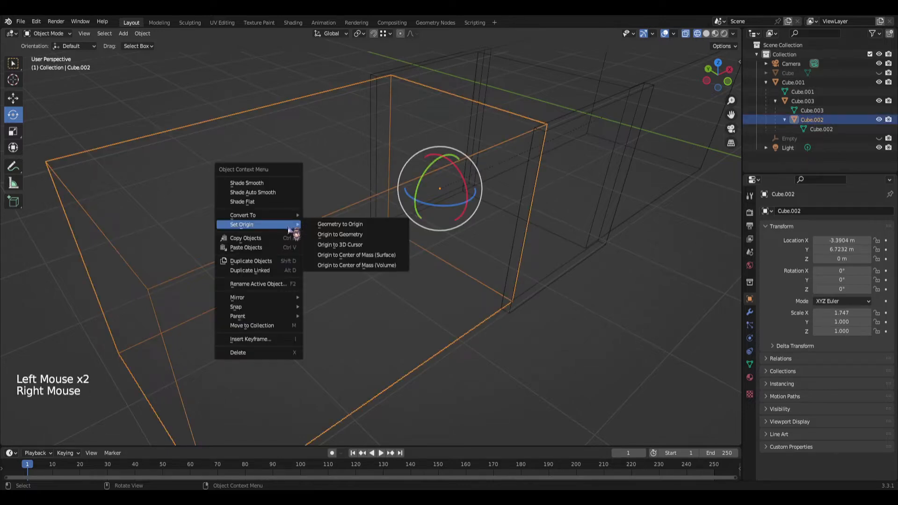
pyautogui.click(364, 235)
pyautogui.moveTo(366, 237)
pyautogui.mouseDown(button='middle')
pyautogui.moveTo(366, 281)
pyautogui.moveTo(353, 236)
pyautogui.mouseUp(button='middle')
pyautogui.keyDown('shift'); pyautogui.moveTo(307, 184); pyautogui.dragTo(350, 262, button='middle'); pyautogui.keyUp('shift')
pyautogui.scroll(2, 326, 250)
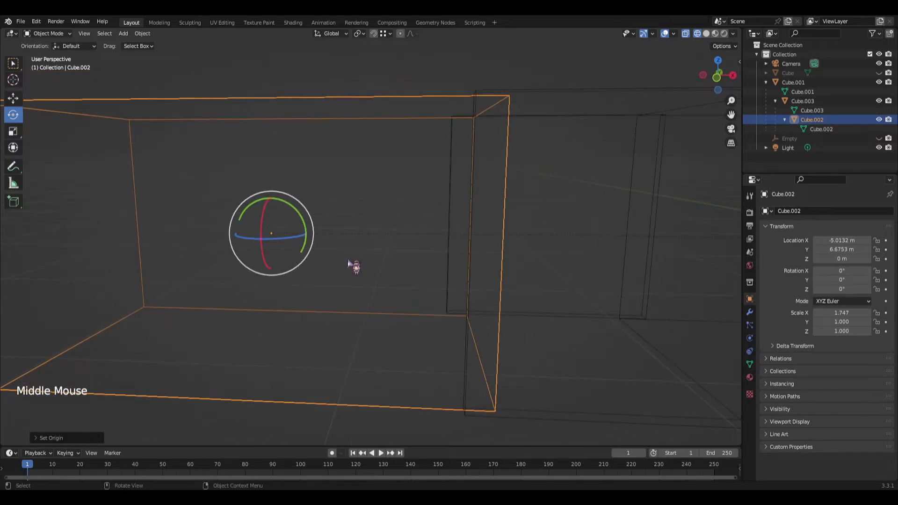
# - Enable the Affect Only Origins transform option with Cube.002 selected
pyautogui.scroll(1, 309, 257)
pyautogui.scroll(-1, 325, 256)
pyautogui.moveTo(327, 255); pyautogui.dragTo(355, 280, button='middle')
pyautogui.scroll(-1, 370, 284)
pyautogui.moveTo(502, 333); pyautogui.dragTo(444, 278, button='middle')
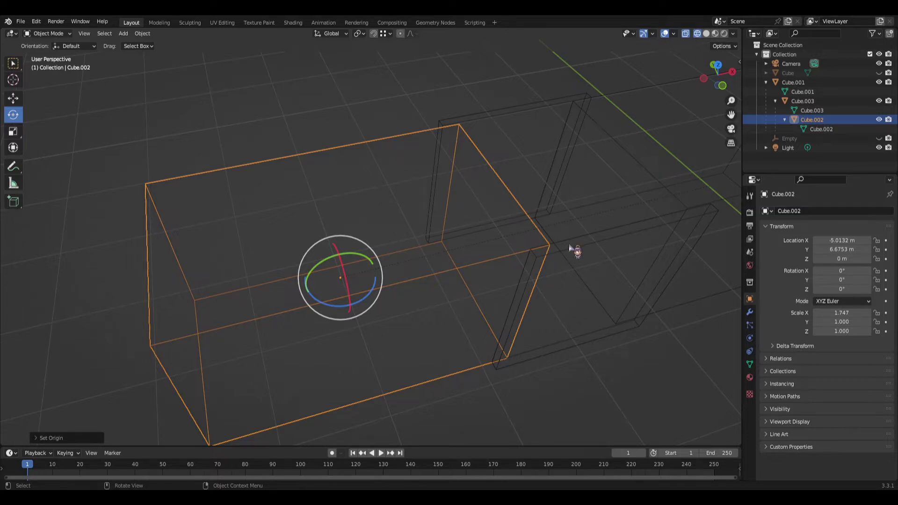
pyautogui.click(406, 141)
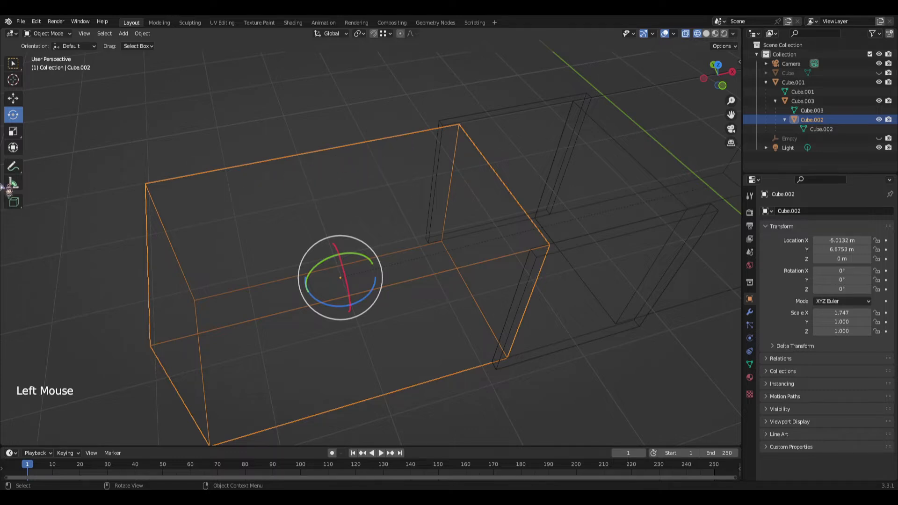
pyautogui.click(733, 46)
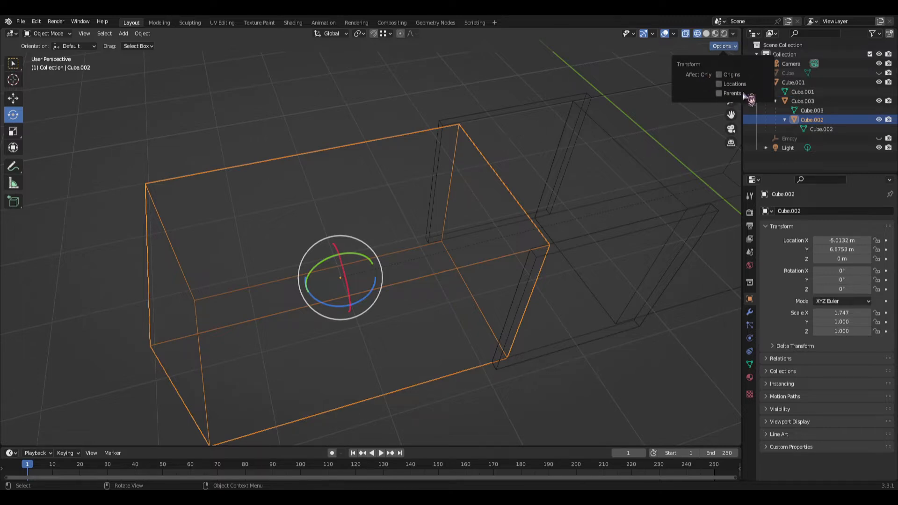
pyautogui.click(720, 75)
pyautogui.moveTo(481, 226); pyautogui.dragTo(370, 202, button='middle')
pyautogui.scroll(2, 370, 202)
pyautogui.scroll(-1, 370, 162)
pyautogui.scroll(2, 381, 156)
pyautogui.moveTo(387, 208); pyautogui.dragTo(379, 215, button='middle')
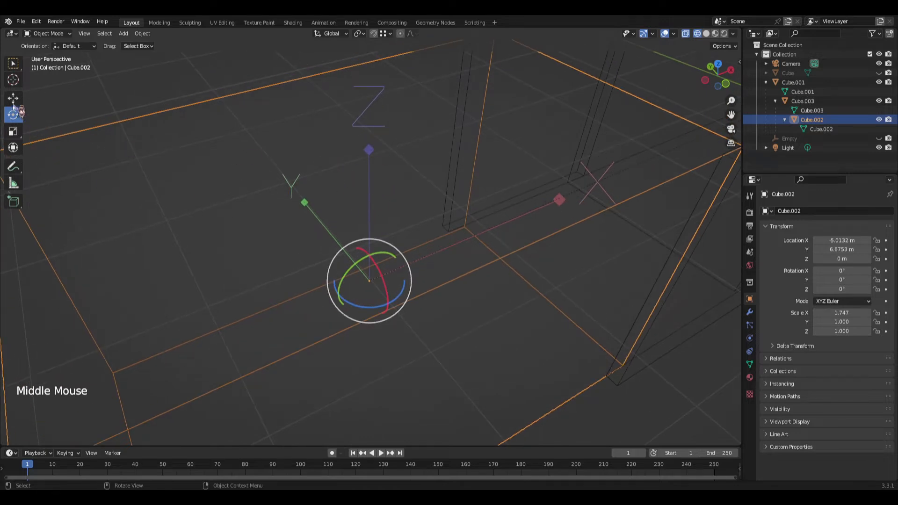
# - Move the origin of Cube.002 along X to about -3.37 m, where the box meets the side plates
pyautogui.click(13, 98)
pyautogui.scroll(-1, 381, 257)
pyautogui.moveTo(381, 257); pyautogui.dragTo(393, 278, button='middle')
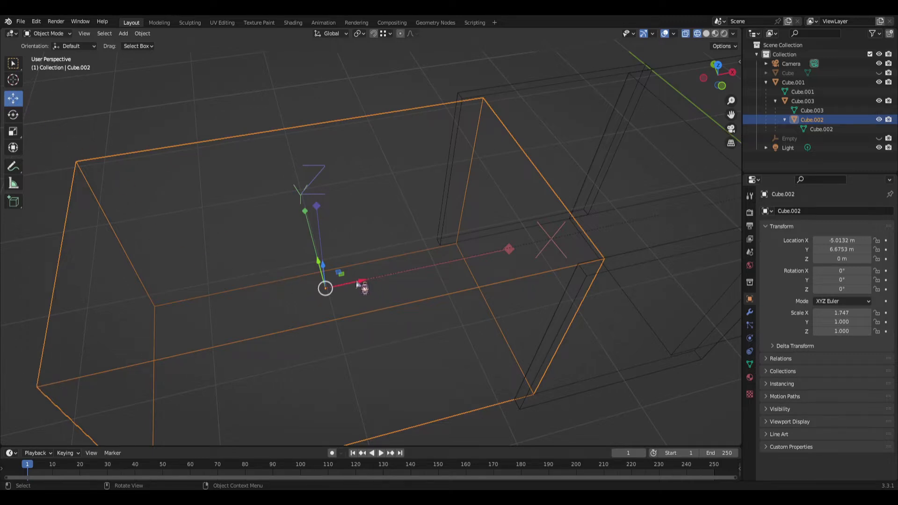
pyautogui.moveTo(365, 287); pyautogui.dragTo(435, 279)
pyautogui.press('KP_7')
pyautogui.scroll(2, 493, 369)
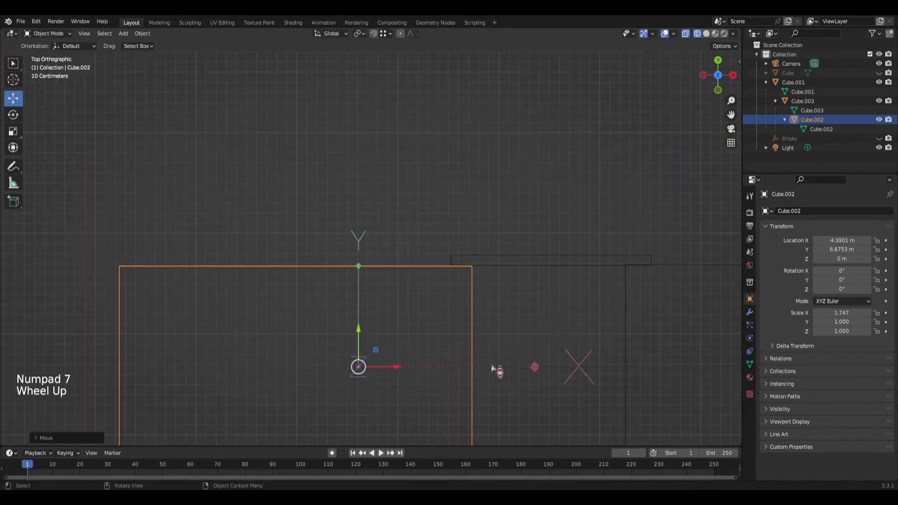
pyautogui.keyDown('shift'); pyautogui.moveTo(465, 381); pyautogui.dragTo(421, 240, button='middle'); pyautogui.keyUp('shift')
pyautogui.moveTo(336, 265); pyautogui.dragTo(461, 282)
pyautogui.scroll(2, 449, 243)
pyautogui.moveTo(450, 248); pyautogui.dragTo(373, 177, button='middle')
pyautogui.scroll(-1, 341, 186)
pyautogui.scroll(-1, 373, 177)
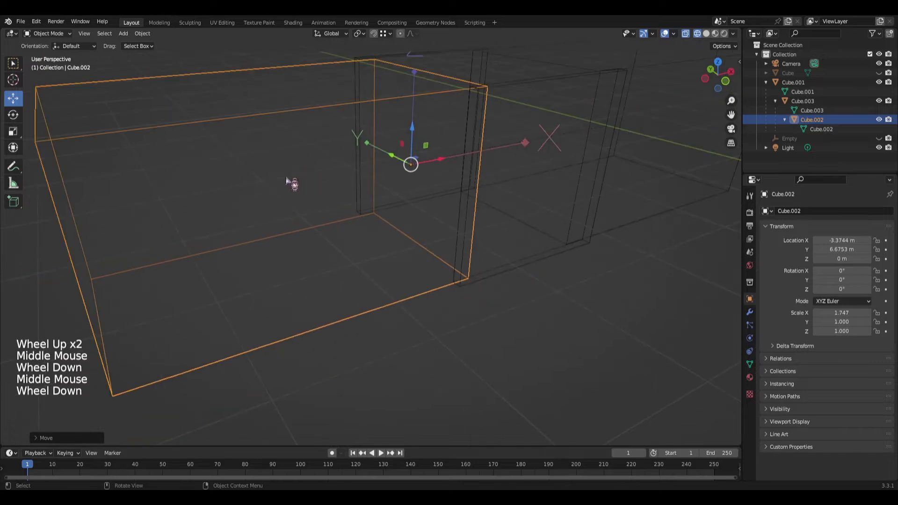
pyautogui.moveTo(287, 181); pyautogui.dragTo(296, 167, button='middle')
pyautogui.moveTo(372, 182); pyautogui.dragTo(462, 245, button='middle')
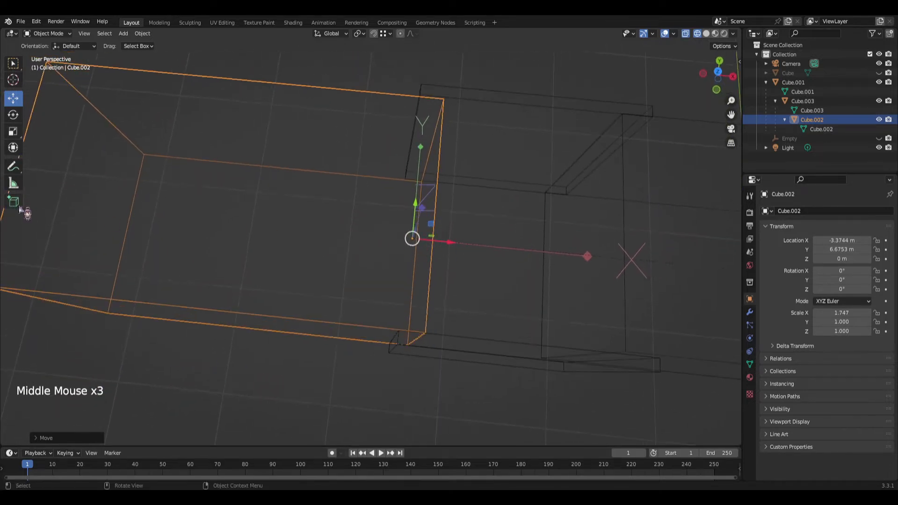
# - Disable the Affect Only Origins option and reselect Cube.002
pyautogui.press('KP_7')
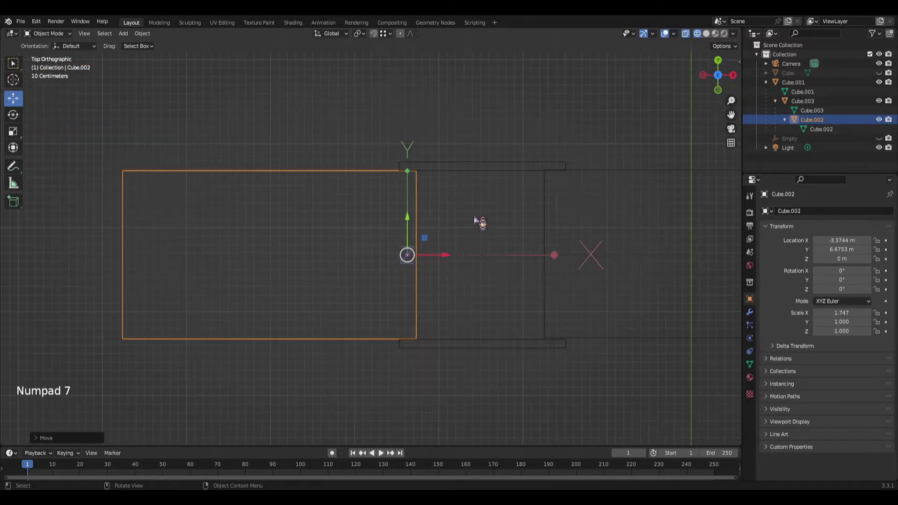
pyautogui.scroll(3, 476, 221)
pyautogui.moveTo(398, 266); pyautogui.dragTo(471, 289, button='middle')
pyautogui.scroll(-1, 441, 195)
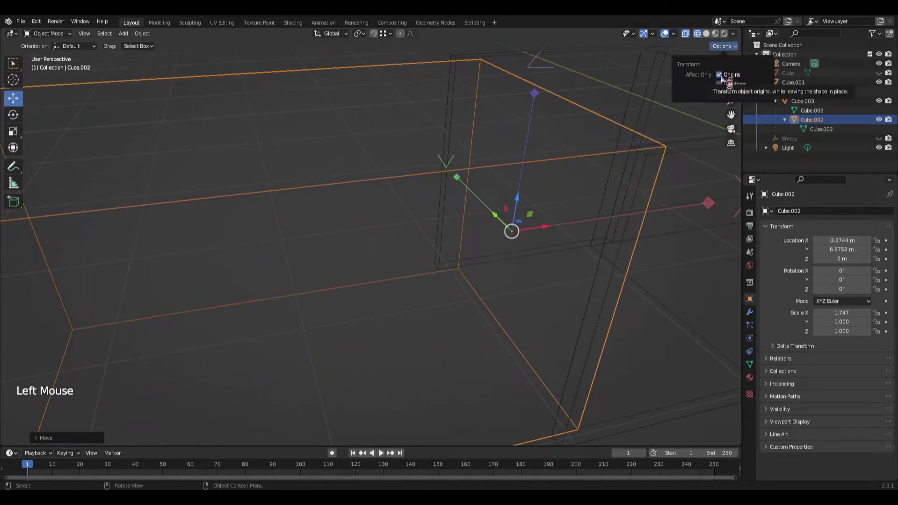
pyautogui.click(720, 76)
pyautogui.click(434, 207)
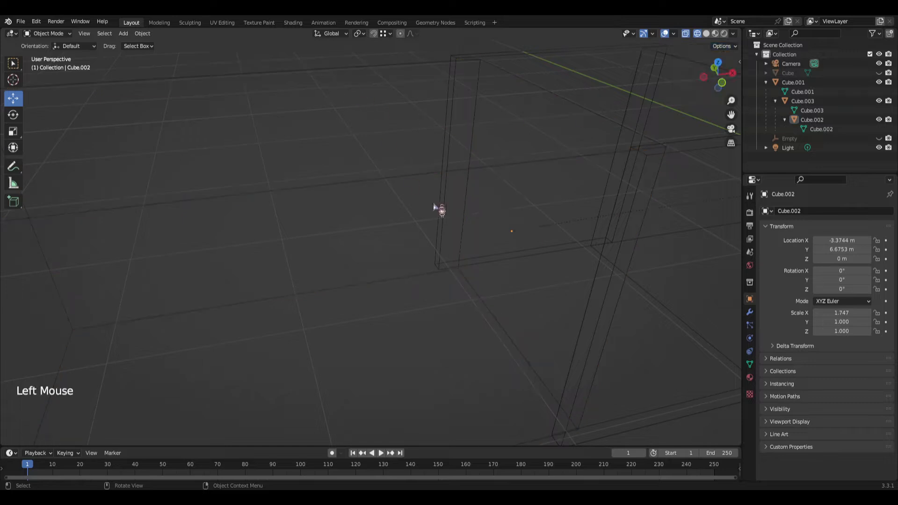
pyautogui.click(477, 204)
pyautogui.moveTo(374, 228); pyautogui.dragTo(223, 222, button='middle')
pyautogui.scroll(-2, 351, 226)
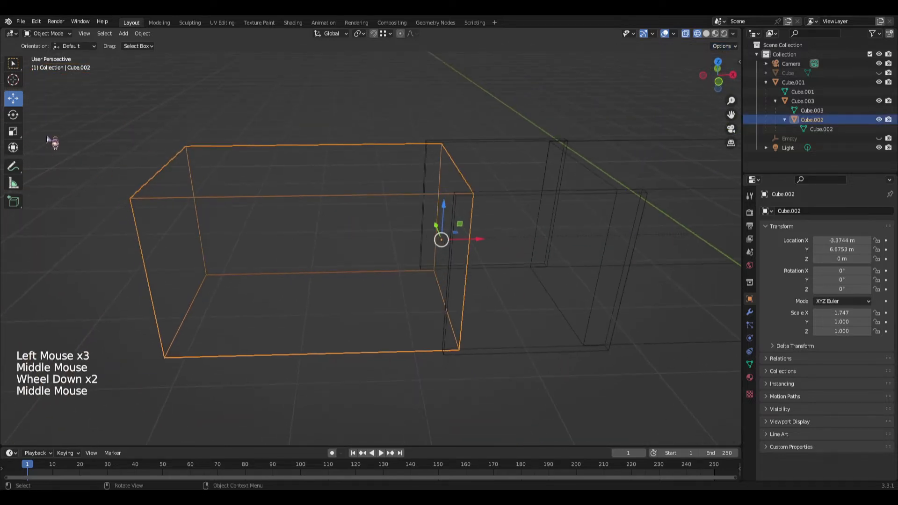
# - Try rotating Cube.002 about its manually moved origin, and undo the rotation
pyautogui.click(13, 114)
pyautogui.moveTo(415, 227); pyautogui.dragTo(444, 213)
pyautogui.hotkey('ctrl', 'z')
pyautogui.hotkey('ctrl', 'z')
pyautogui.hotkey('ctrl', 'z')
pyautogui.hotkey('ctrl', 'z')
pyautogui.hotkey('ctrl', 'z')
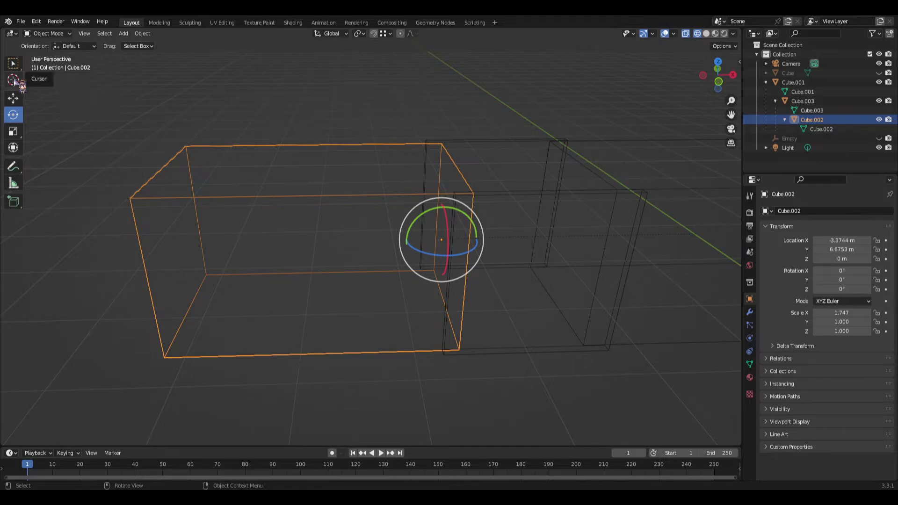
# - Examine the joint between Cube.002 and the side plates Cube.003, and clear the selection
pyautogui.moveTo(373, 276); pyautogui.dragTo(386, 278, button='middle')
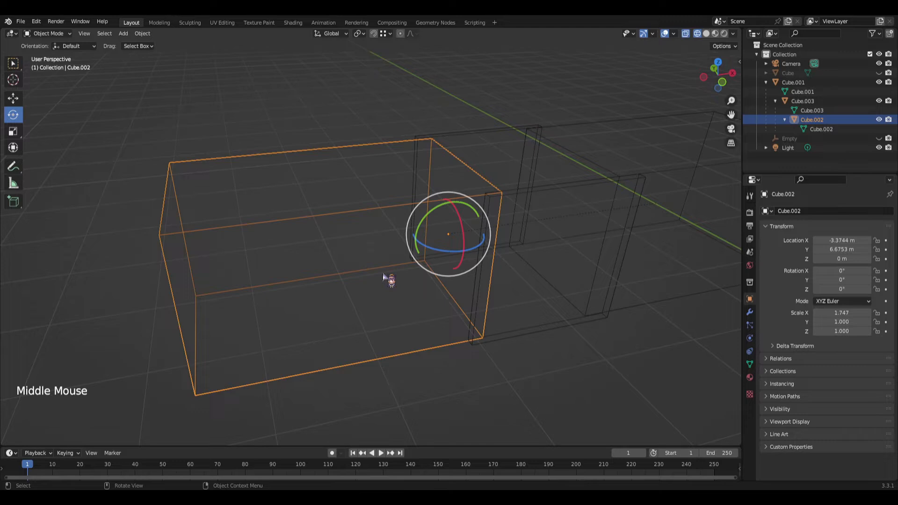
pyautogui.scroll(2, 384, 278)
pyautogui.moveTo(391, 279); pyautogui.dragTo(448, 323, button='middle')
pyautogui.click(364, 202)
pyautogui.scroll(-2, 401, 220)
pyautogui.click(566, 337)
pyautogui.scroll(-1, 566, 328)
pyautogui.moveTo(567, 317); pyautogui.dragTo(519, 281, button='middle')
pyautogui.click(396, 203)
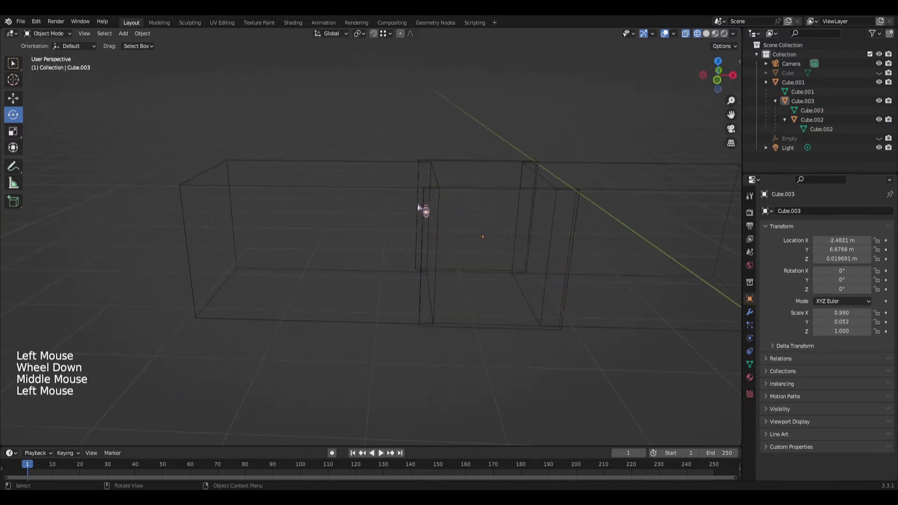
# - Select the box Cube.002 and switch the viewport to solid shading
pyautogui.click(370, 193)
pyautogui.press('z')
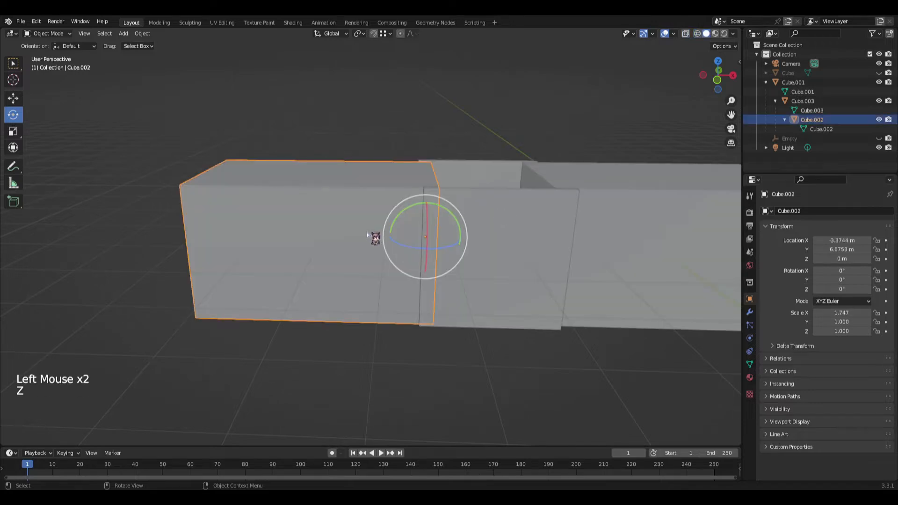
pyautogui.moveTo(371, 234); pyautogui.dragTo(437, 266, button='middle')
pyautogui.keyDown('shift'); pyautogui.moveTo(522, 298); pyautogui.dragTo(430, 352, button='middle'); pyautogui.keyUp('shift')
# - Rotate the box Cube.002 upward about its origin at the joint with the side plates
pyautogui.click(348, 305)
pyautogui.click(466, 280)
pyautogui.click(298, 280)
pyautogui.moveTo(379, 257); pyautogui.dragTo(383, 239)
pyautogui.moveTo(383, 239); pyautogui.dragTo(527, 241, button='middle')
# - Try rotating the parent box Cube.001, undo the attempt, and rotate it again with its child objects
pyautogui.click(575, 219)
pyautogui.moveTo(543, 227)
pyautogui.mouseDown()
pyautogui.moveTo(538, 210)
pyautogui.moveTo(556, 234)
pyautogui.mouseUp()
pyautogui.hotkey('ctrl', 'z')
pyautogui.hotkey('ctrl', 'z')
pyautogui.hotkey('ctrl', 'z')
pyautogui.moveTo(557, 234); pyautogui.dragTo(543, 235, button='middle')
pyautogui.moveTo(545, 225); pyautogui.dragTo(563, 224)
# - Try rotating the side plates Cube.003, and undo the test rotations of the plates and both boxes
pyautogui.click(482, 207)
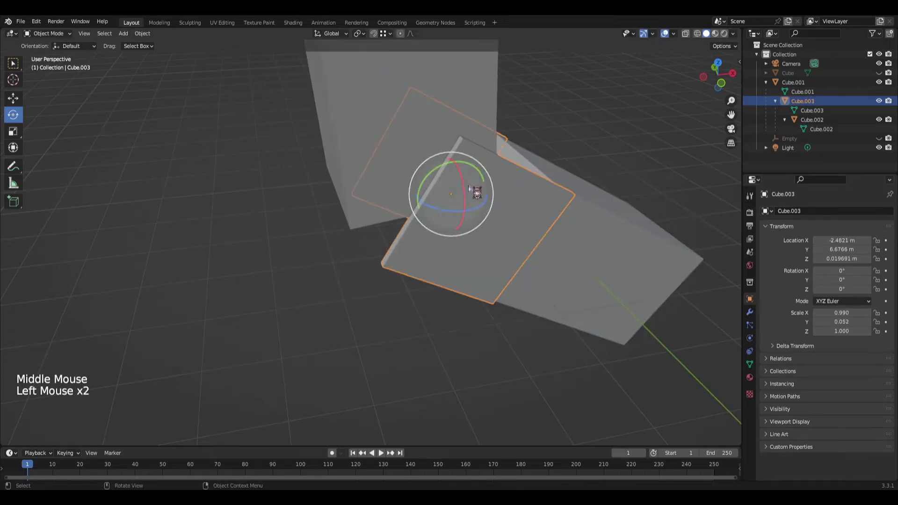
pyautogui.moveTo(427, 177); pyautogui.dragTo(467, 187)
pyautogui.moveTo(467, 188); pyautogui.dragTo(463, 267, button='middle')
pyautogui.hotkey('ctrl', 'z')
pyautogui.hotkey('ctrl', 'z')
pyautogui.hotkey('ctrl', 'z')
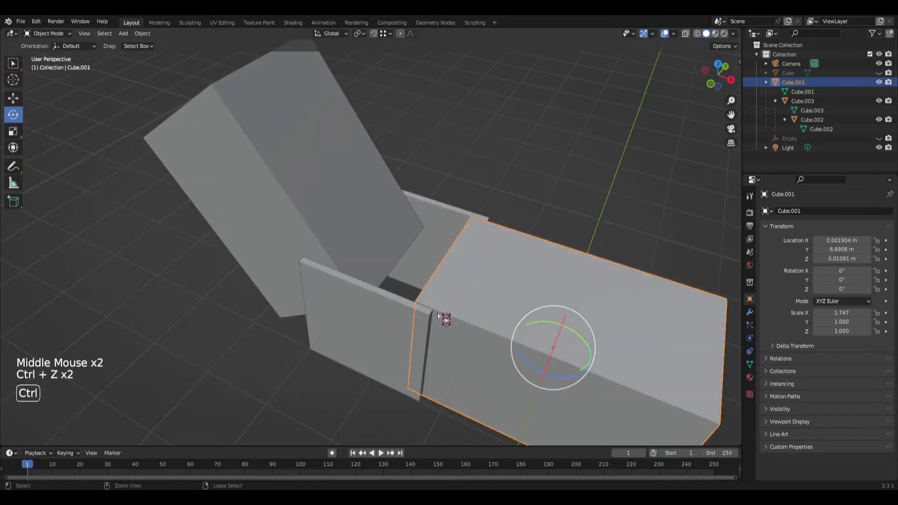
pyautogui.hotkey('ctrl', 'z')
pyautogui.hotkey('ctrl', 'z')
# - Select the side plates Cube.003 and display them from the top in wireframe shading
pyautogui.click(403, 327)
pyautogui.moveTo(393, 327); pyautogui.dragTo(417, 264, button='middle')
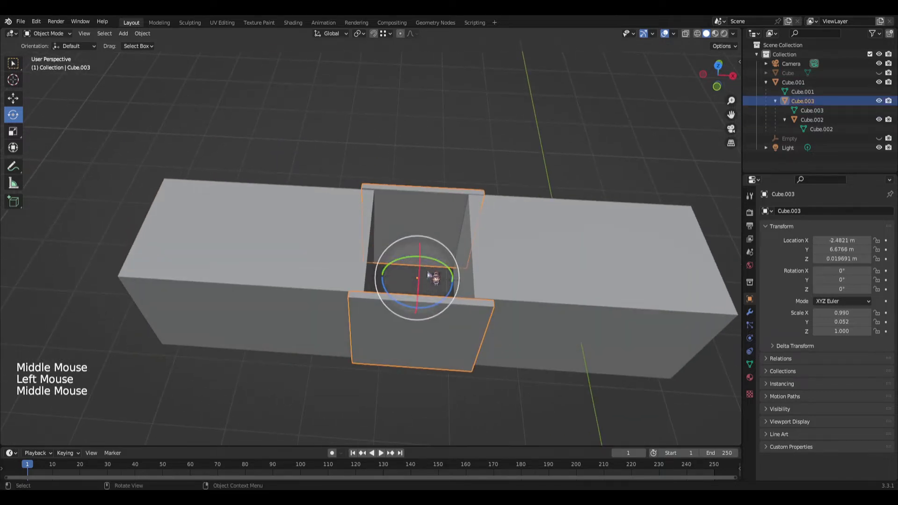
pyautogui.moveTo(488, 312); pyautogui.dragTo(486, 285, button='middle')
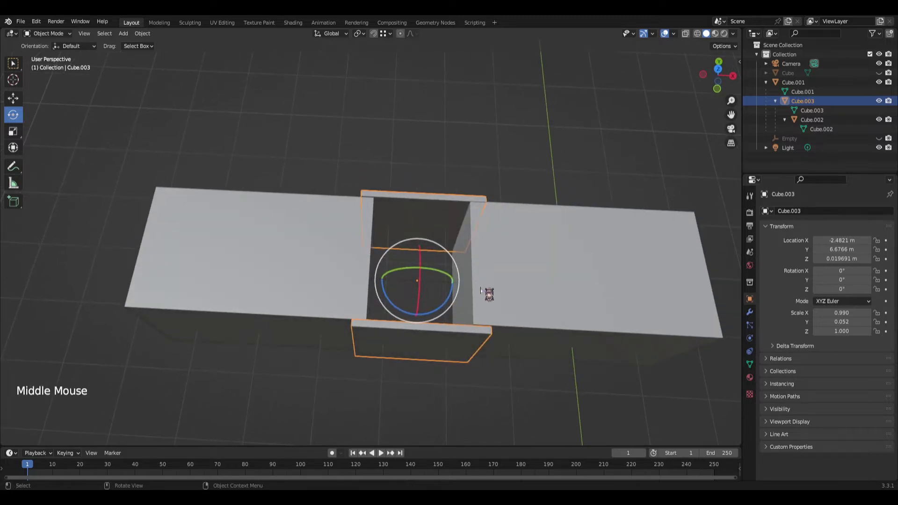
pyautogui.moveTo(476, 337); pyautogui.dragTo(490, 309, button='middle')
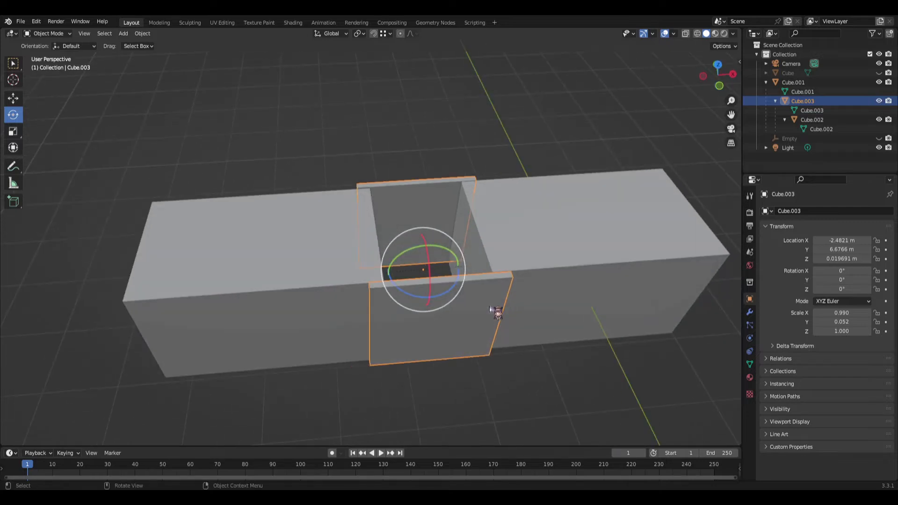
pyautogui.press('KP_7')
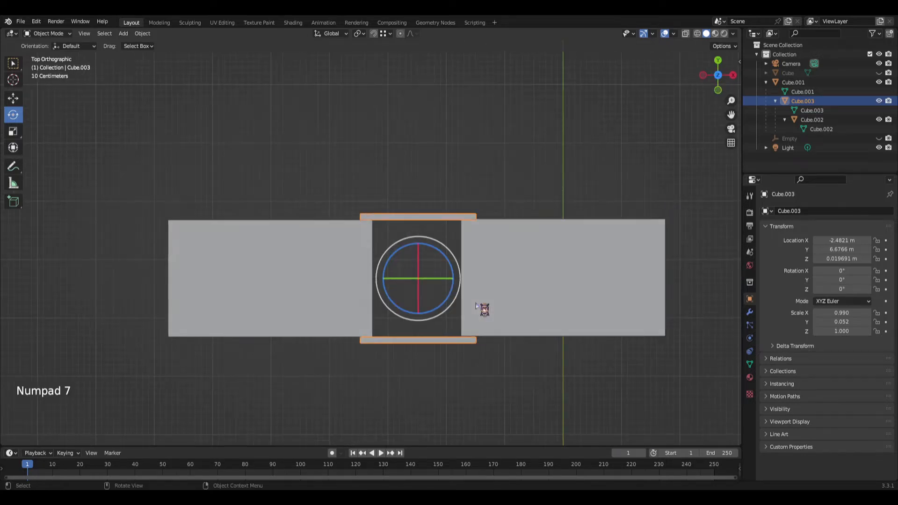
pyautogui.scroll(3, 488, 305)
pyautogui.keyDown('shift'); pyautogui.moveTo(479, 263); pyautogui.dragTo(409, 213, button='middle'); pyautogui.keyUp('shift')
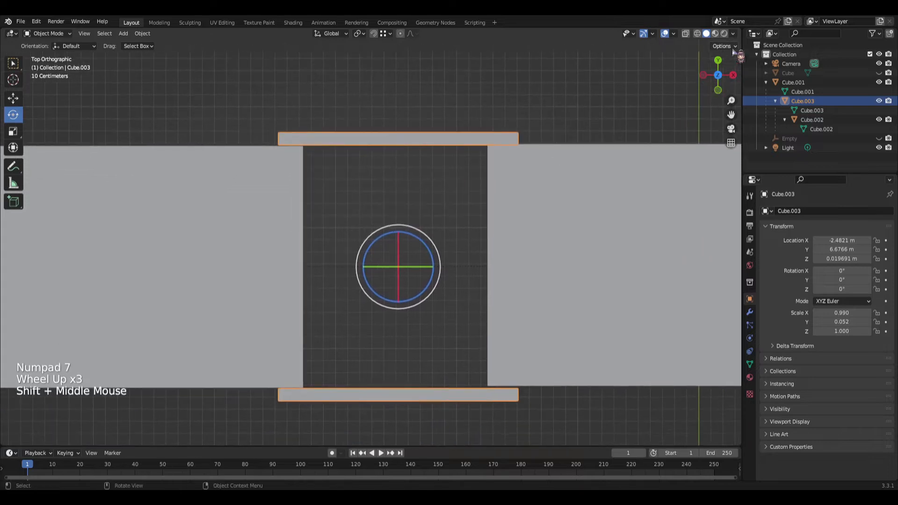
pyautogui.press('z')
pyautogui.click(452, 143)
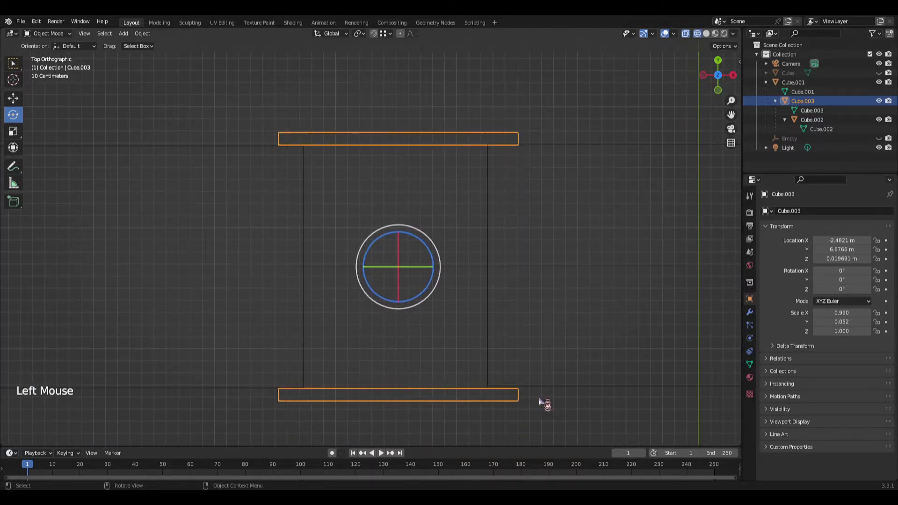
# - Enable Affect Only Origins and activate the Move tool
pyautogui.click(723, 46)
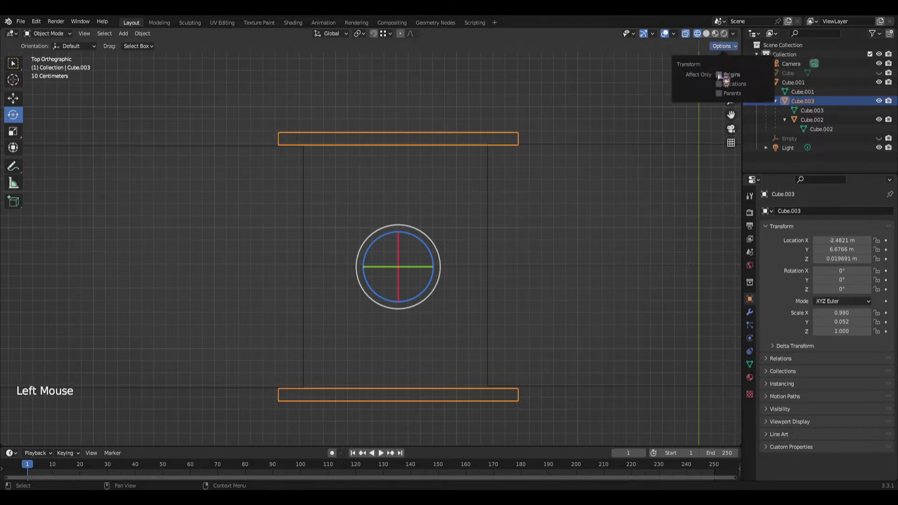
pyautogui.click(721, 76)
pyautogui.click(14, 97)
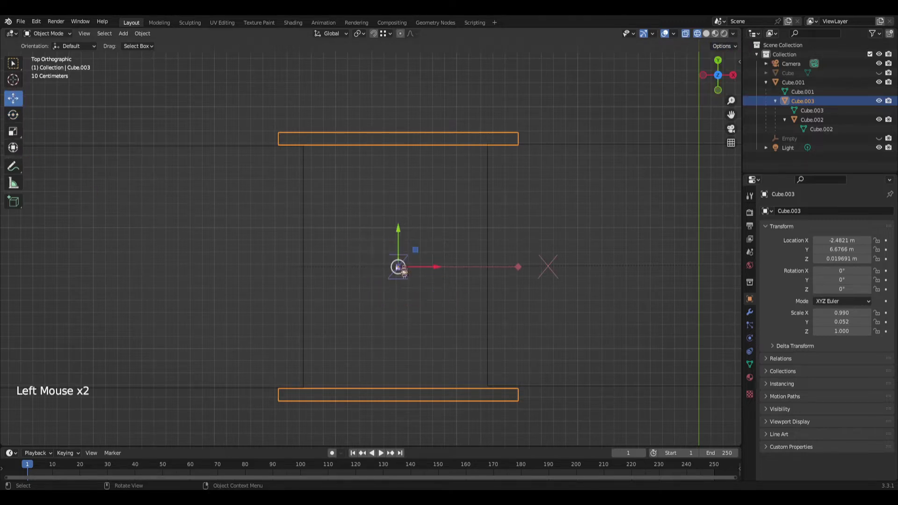
# - Try moving the origin of Cube.003 along X to about -2.02 m, and undo the move
pyautogui.moveTo(433, 268); pyautogui.dragTo(561, 297)
pyautogui.hotkey('ctrl', 'z')
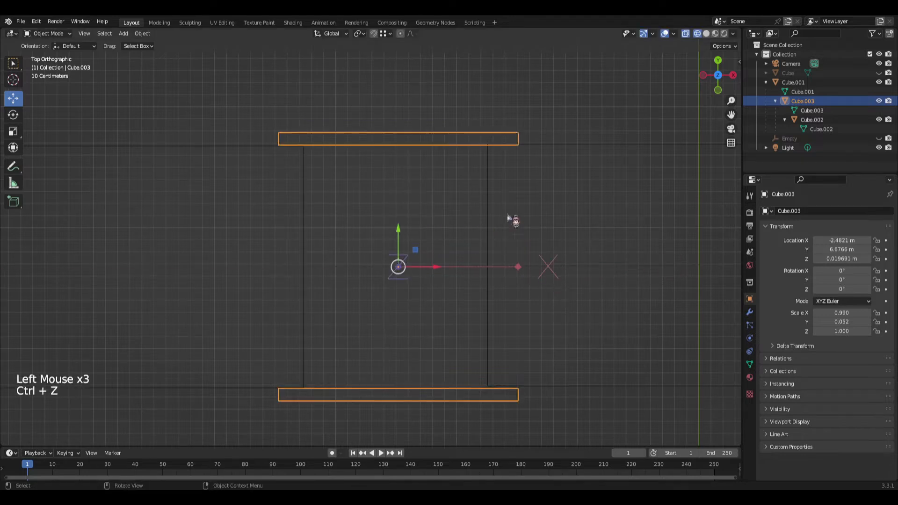
pyautogui.click(469, 145)
pyautogui.moveTo(433, 267); pyautogui.dragTo(494, 269)
pyautogui.scroll(-2, 470, 262)
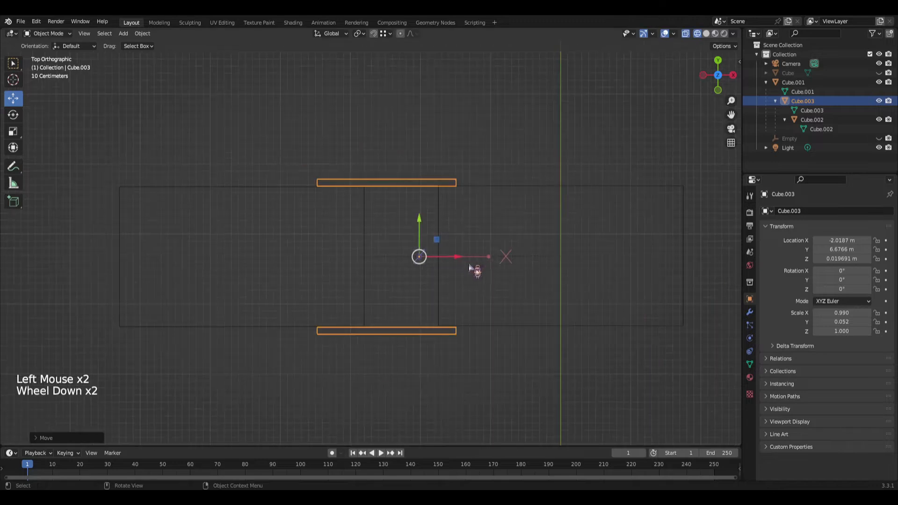
pyautogui.moveTo(470, 268)
pyautogui.mouseDown(button='middle')
pyautogui.moveTo(483, 194)
pyautogui.moveTo(465, 252)
pyautogui.mouseUp(button='middle')
pyautogui.hotkey('ctrl', 'z')
# - Inspect the side plates in perspective and return the viewport to solid shading
pyautogui.moveTo(397, 255); pyautogui.dragTo(703, 71, button='middle')
pyautogui.scroll(1, 351, 134)
pyautogui.scroll(-1, 421, 182)
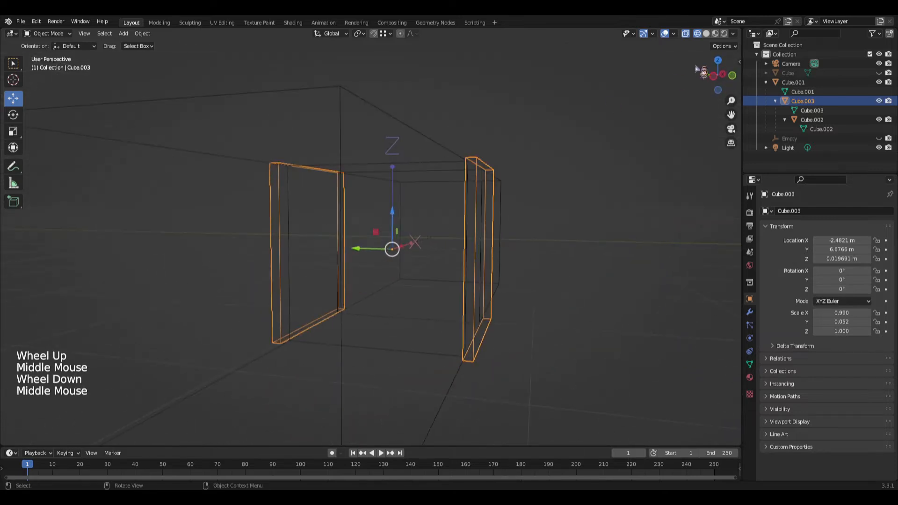
pyautogui.moveTo(441, 170)
pyautogui.mouseDown(button='middle')
pyautogui.moveTo(351, 301)
pyautogui.moveTo(341, 283)
pyautogui.mouseUp(button='middle')
pyautogui.press('z')
# - Try another small shift of the Cube.003 origin along X, and undo it
pyautogui.moveTo(479, 286); pyautogui.dragTo(412, 261, button='middle')
pyautogui.moveTo(429, 251); pyautogui.dragTo(409, 249)
pyautogui.hotkey('ctrl', 'z')
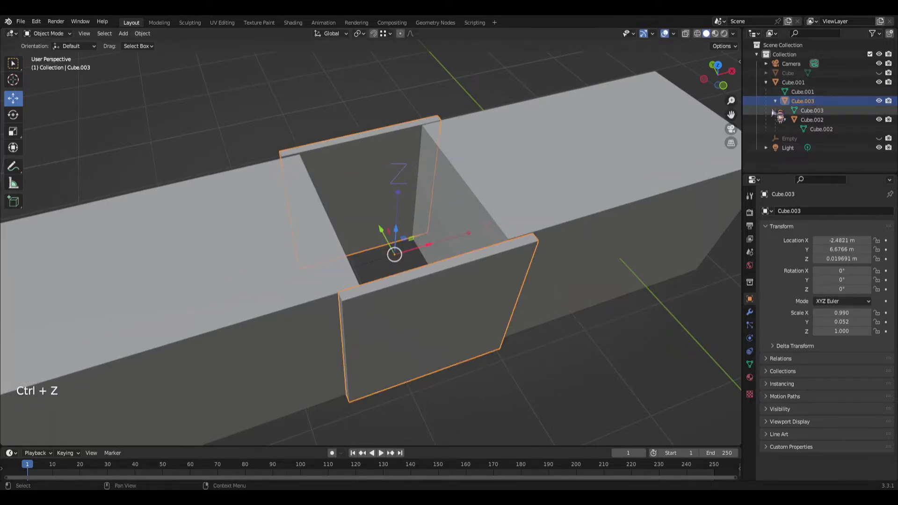
# - Move Cube.003 out of the Cube.001 hierarchy into the Scene Collection, and select the box Cube.002
pyautogui.scroll(-2, 546, 178)
pyautogui.moveTo(813, 103); pyautogui.dragTo(805, 166)
pyautogui.doubleClick(245, 251)
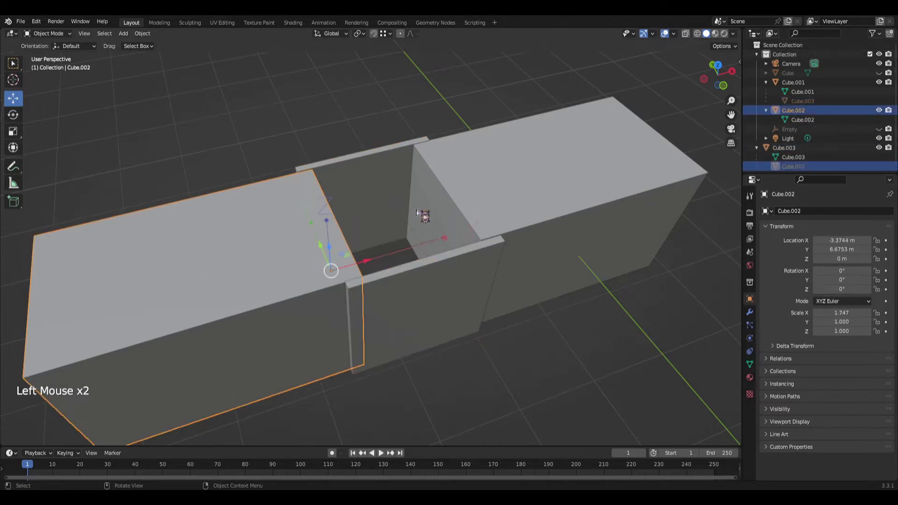
pyautogui.click(413, 241)
pyautogui.click(415, 246)
pyautogui.hotkey('ctrl', 'z')
pyautogui.moveTo(415, 247); pyautogui.dragTo(294, 284, button='middle')
pyautogui.click(293, 284)
pyautogui.moveTo(261, 327); pyautogui.dragTo(239, 218, button='middle')
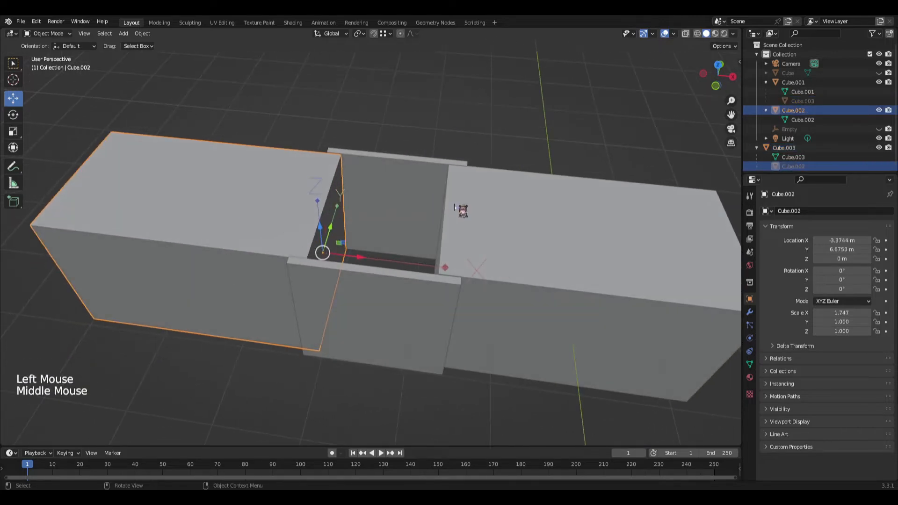
# - Select Cube.003 in the Scene Collection and examine how it and the boxes are linked in the hierarchy
pyautogui.scroll(-1, 822, 147)
pyautogui.click(789, 145)
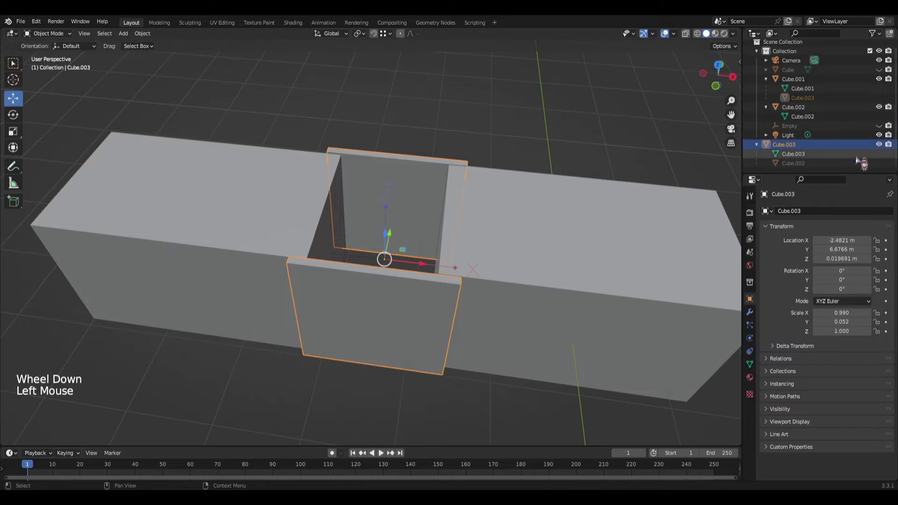
pyautogui.moveTo(278, 221); pyautogui.dragTo(298, 206, button='middle')
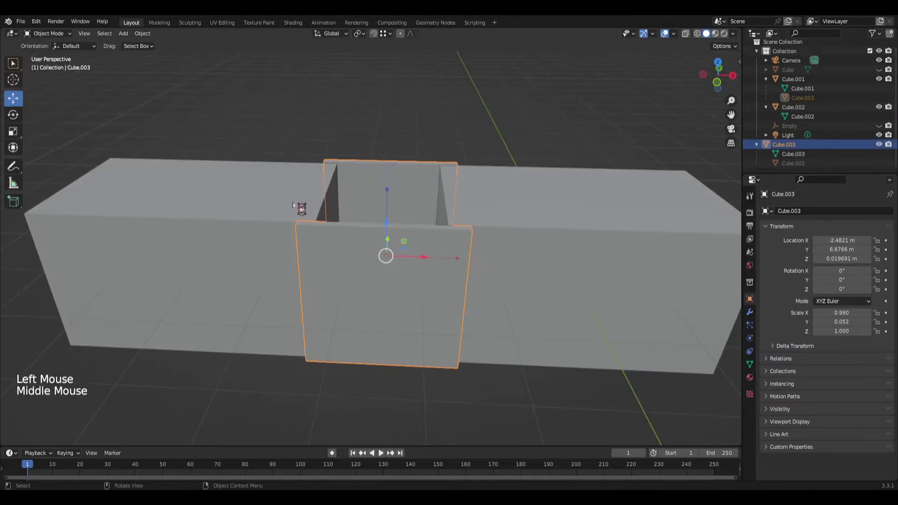
pyautogui.click(273, 201)
pyautogui.click(272, 204)
pyautogui.click(405, 313)
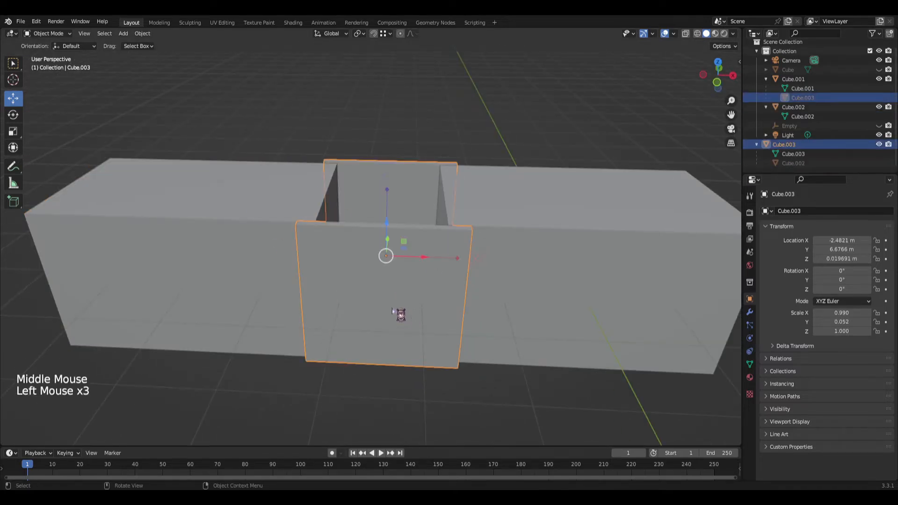
pyautogui.moveTo(260, 249); pyautogui.dragTo(254, 271, button='middle')
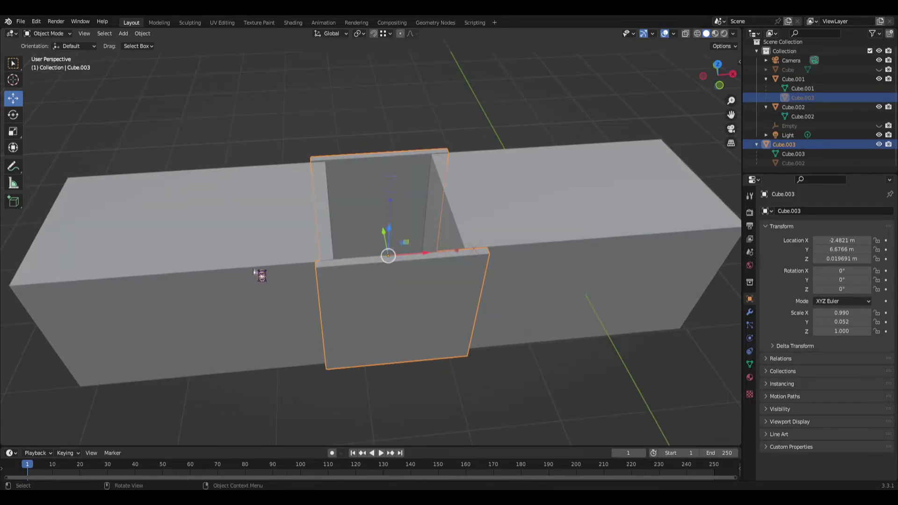
pyautogui.moveTo(261, 250); pyautogui.dragTo(272, 269, button='middle')
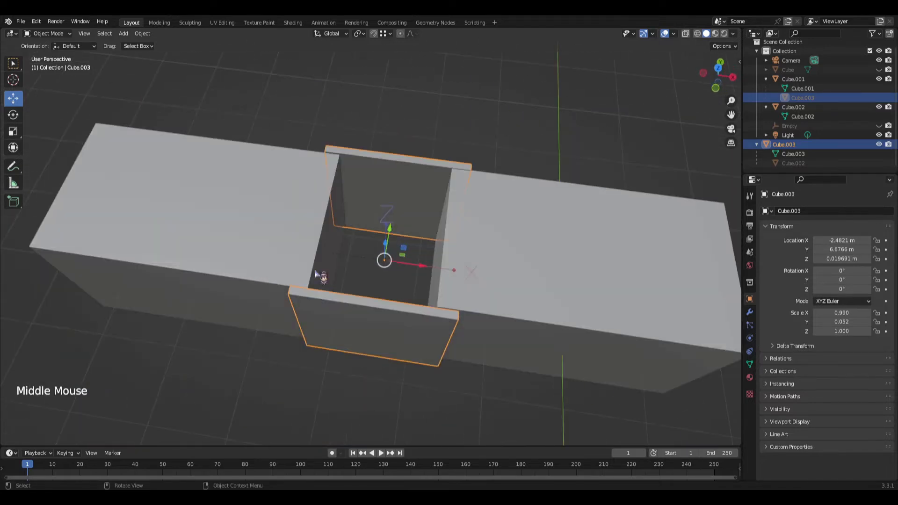
# - Try moving the origin of Cube.003 along X to about -2.37 m, and undo the move
pyautogui.click(857, 145)
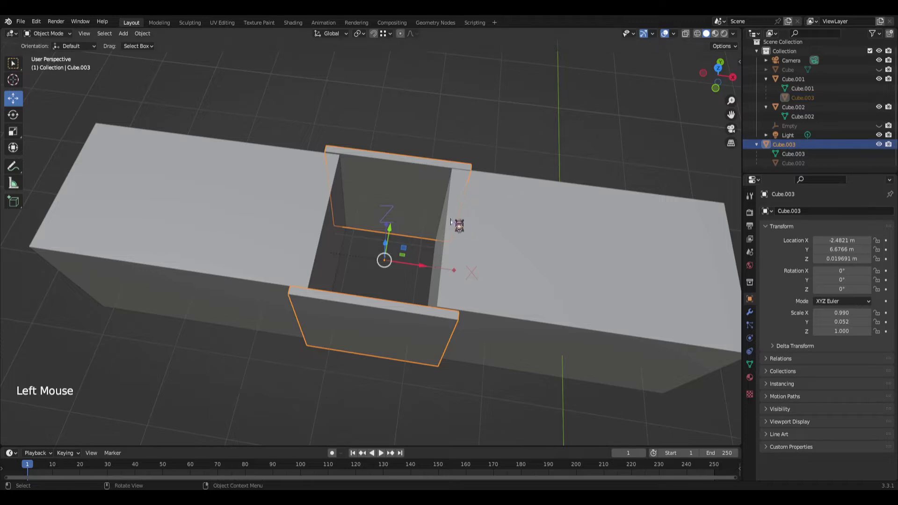
pyautogui.moveTo(424, 266); pyautogui.dragTo(432, 277)
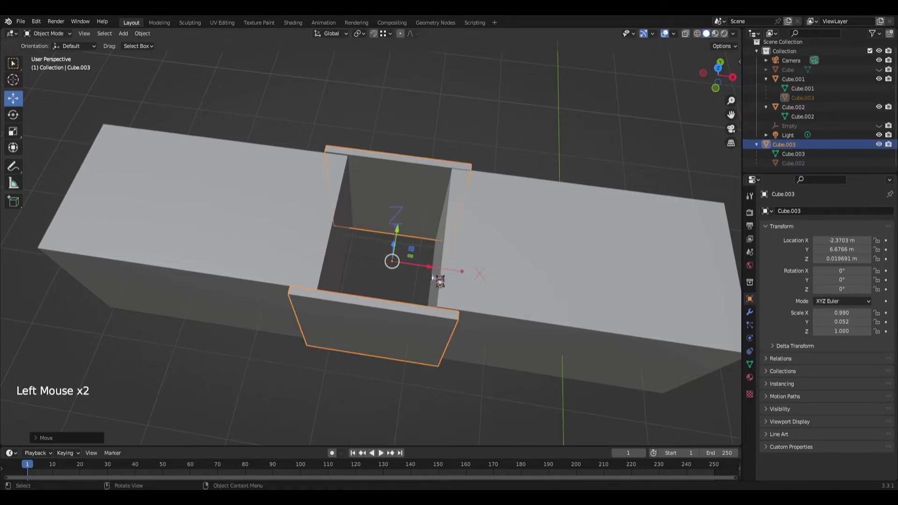
pyautogui.hotkey('ctrl', 'z')
pyautogui.moveTo(433, 276); pyautogui.dragTo(405, 167, button='middle')
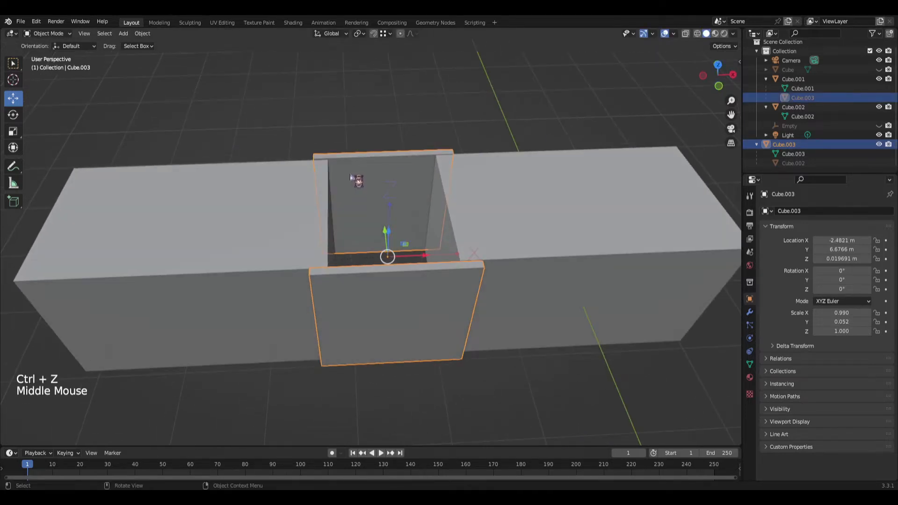
# - Check the transform options, try shifting the origin of Cube.003 along X again, and undo the shift
pyautogui.moveTo(350, 188); pyautogui.dragTo(400, 154, button='middle')
pyautogui.click(400, 154)
pyautogui.click(723, 46)
pyautogui.click(579, 111)
pyautogui.click(405, 184)
pyautogui.moveTo(405, 185); pyautogui.dragTo(412, 228, button='middle')
pyautogui.moveTo(423, 250); pyautogui.dragTo(437, 246)
pyautogui.hotkey('ctrl', 'z')
# - Try deleting the greyed Cube.003 entry under Cube.001, undo the deletion, and clear the selection
pyautogui.click(833, 100)
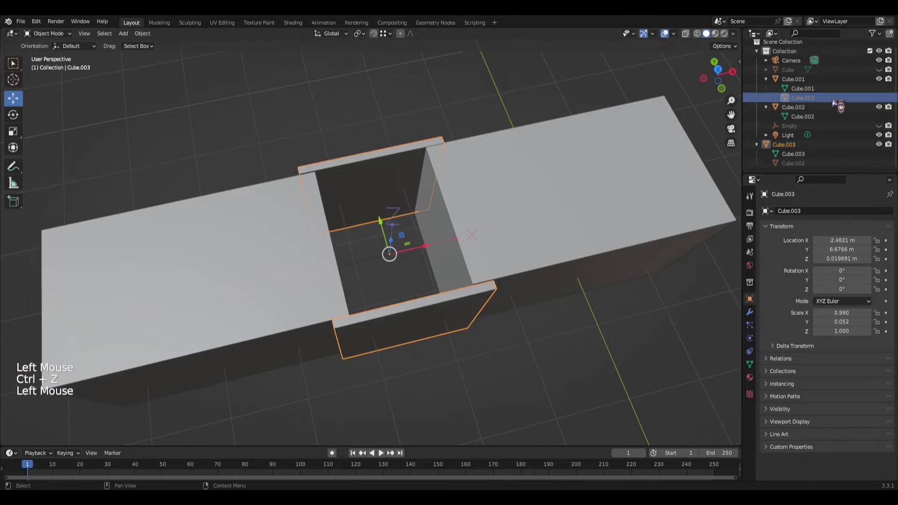
pyautogui.press('Delete')
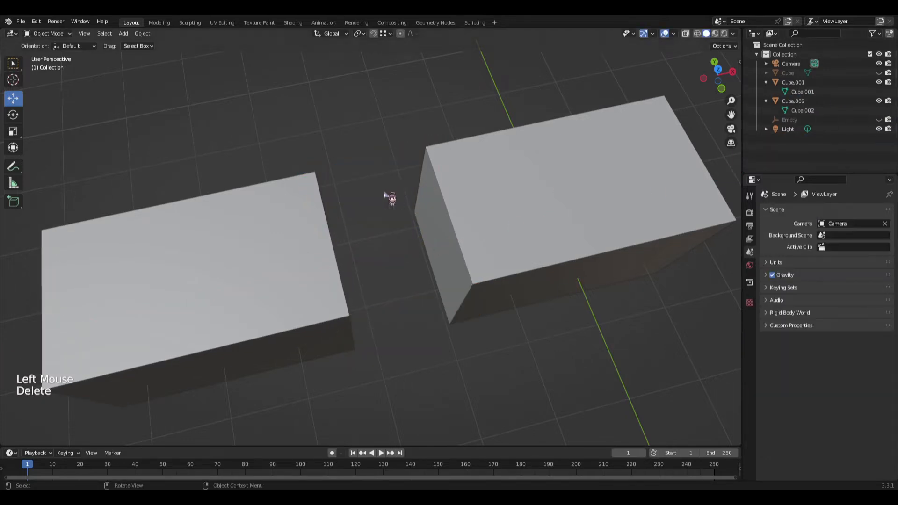
pyautogui.hotkey('ctrl', 'z')
pyautogui.moveTo(391, 190); pyautogui.dragTo(375, 117, button='middle')
pyautogui.click(375, 117)
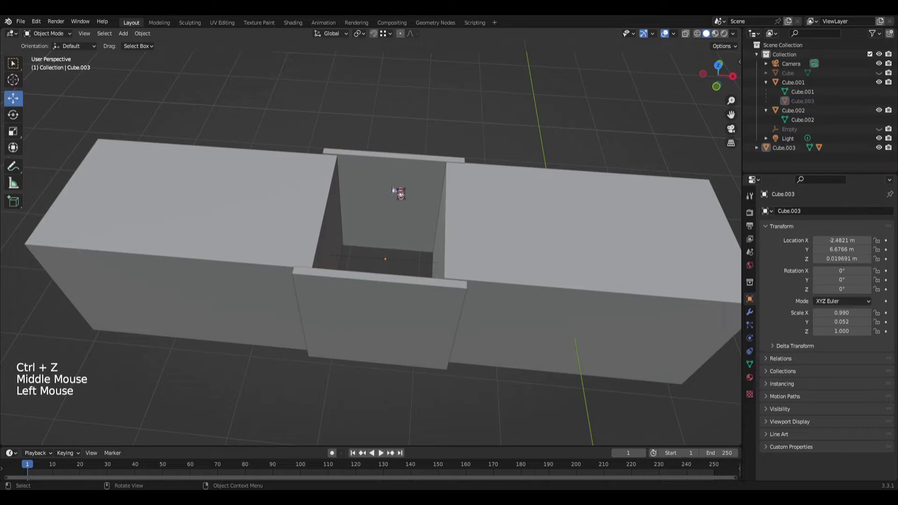
# - Undo the series of test edits made since Cube.003 was moved in the hierarchy
pyautogui.click(803, 101)
pyautogui.hotkey('ctrl', 'z')
pyautogui.hotkey('ctrl', 'z')
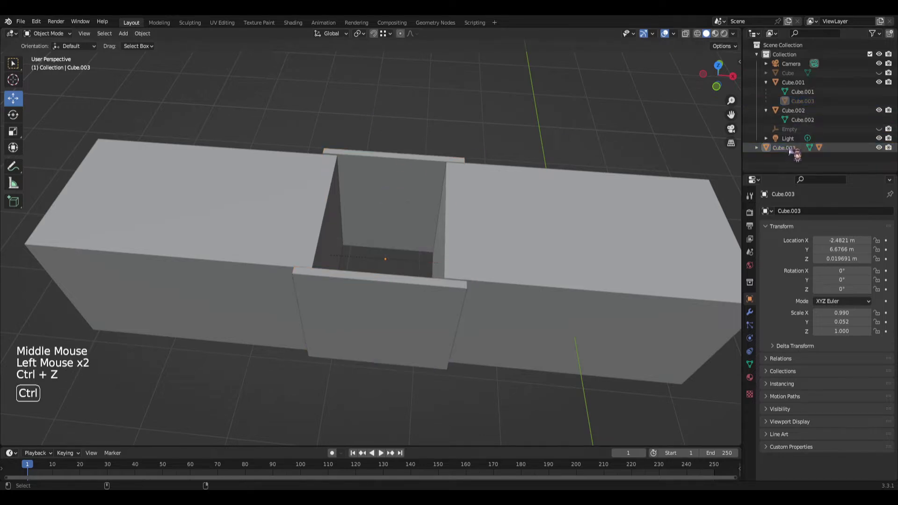
pyautogui.hotkey('ctrl', 'z')
pyautogui.hotkey('ctrl', 'z')
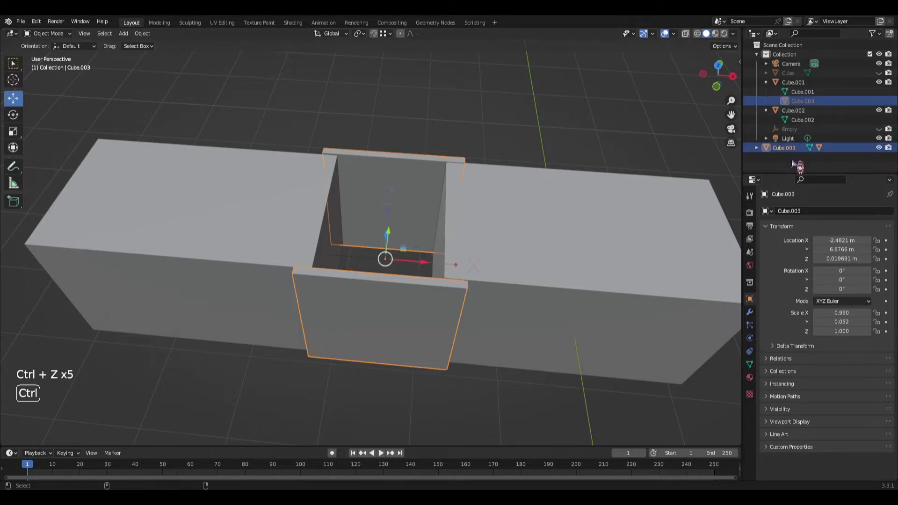
pyautogui.hotkey('ctrl', 'z')
pyautogui.hotkey('ctrl', 'z')
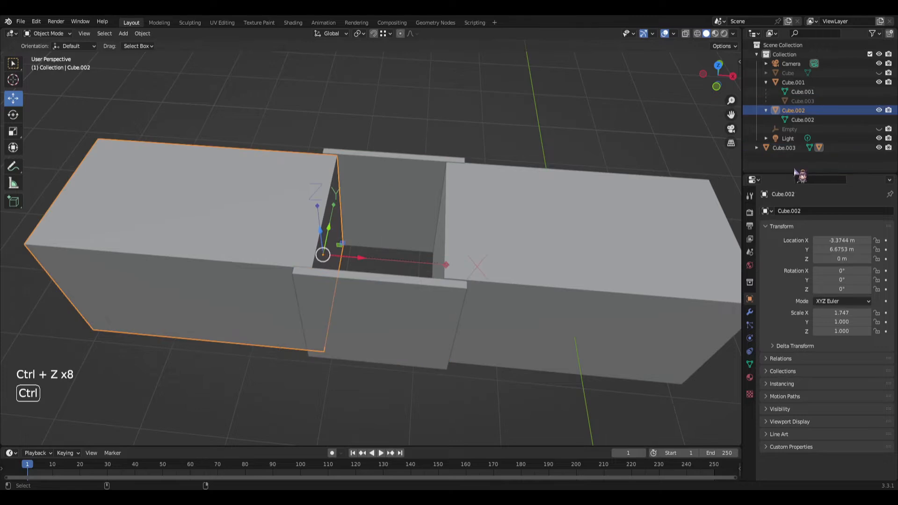
pyautogui.hotkey('ctrl', 'z')
pyautogui.hotkey('ctrl', 'z')
pyautogui.hotkey('ctrl', 'z')
pyautogui.hotkey('ctrl', 'z')
pyautogui.hotkey('ctrl', 'z')
pyautogui.hotkey('ctrl', 'z')
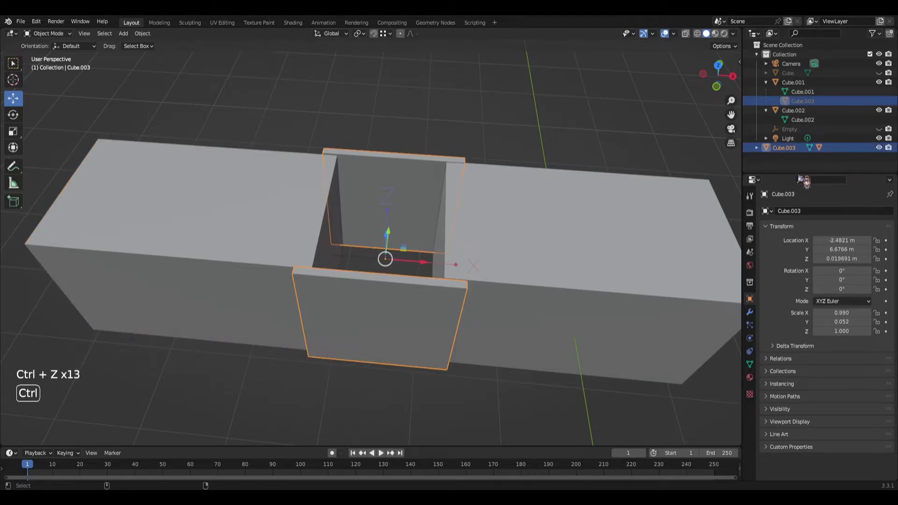
# - Select the box Cube.002 and move it out of the Cube.003 hierarchy into the Scene Collection
pyautogui.click(406, 123)
pyautogui.click(234, 209)
pyautogui.click(776, 101)
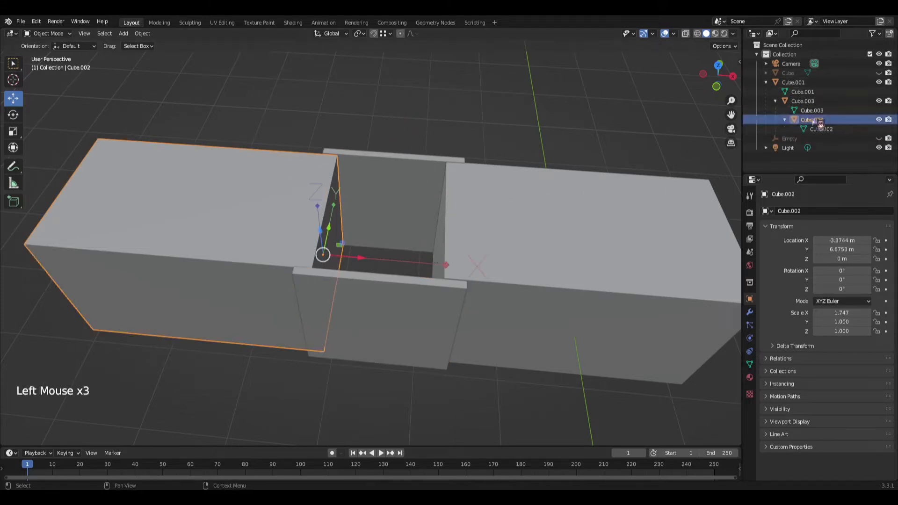
pyautogui.moveTo(809, 120); pyautogui.dragTo(801, 172)
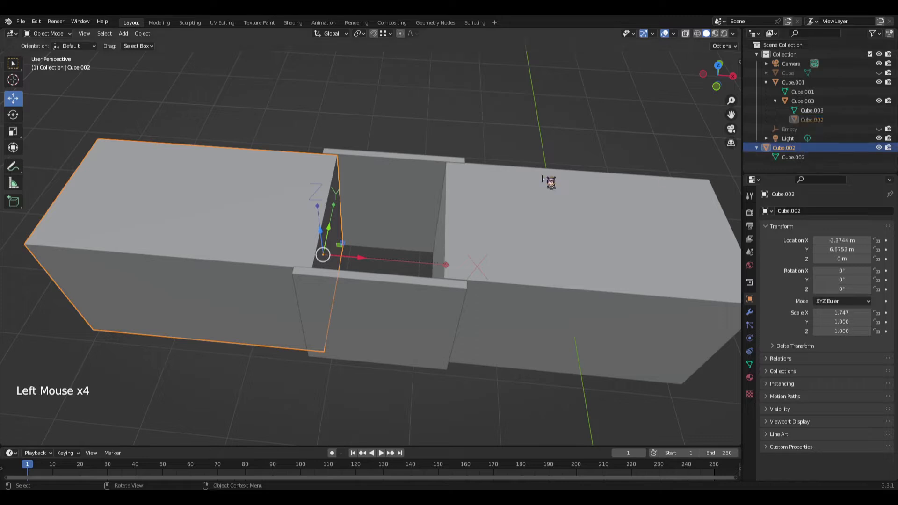
# - Select the side plates Cube.003, try moving their origin along X, and undo the move and selection
pyautogui.click(391, 190)
pyautogui.moveTo(374, 108); pyautogui.dragTo(410, 211, button='middle')
pyautogui.moveTo(415, 253); pyautogui.dragTo(438, 252)
pyautogui.hotkey('ctrl', 'z')
pyautogui.moveTo(421, 200); pyautogui.dragTo(415, 184, button='middle')
pyautogui.hotkey('ctrl', 'z')
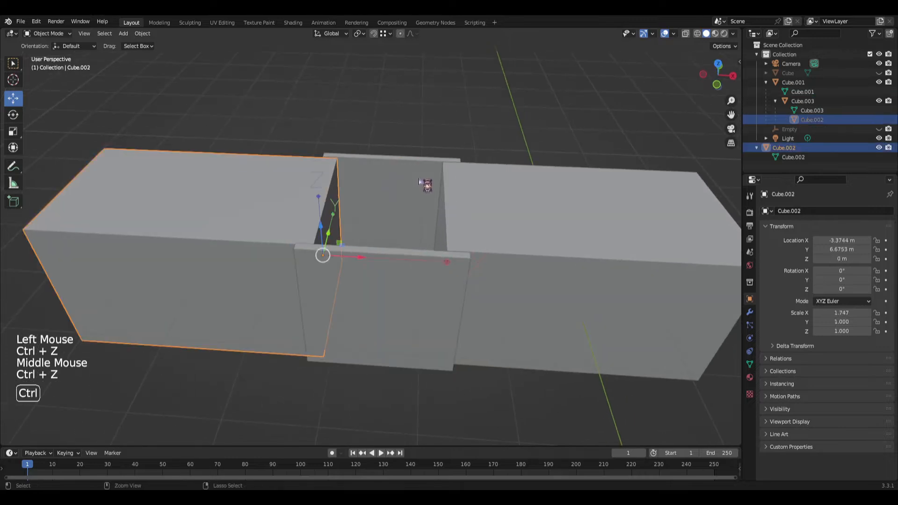
# - Try deleting the greyed Cube.002 entry under Cube.003 in the outliner, and undo the deletion
pyautogui.moveTo(376, 155); pyautogui.dragTo(295, 233, button='middle')
pyautogui.click(295, 232)
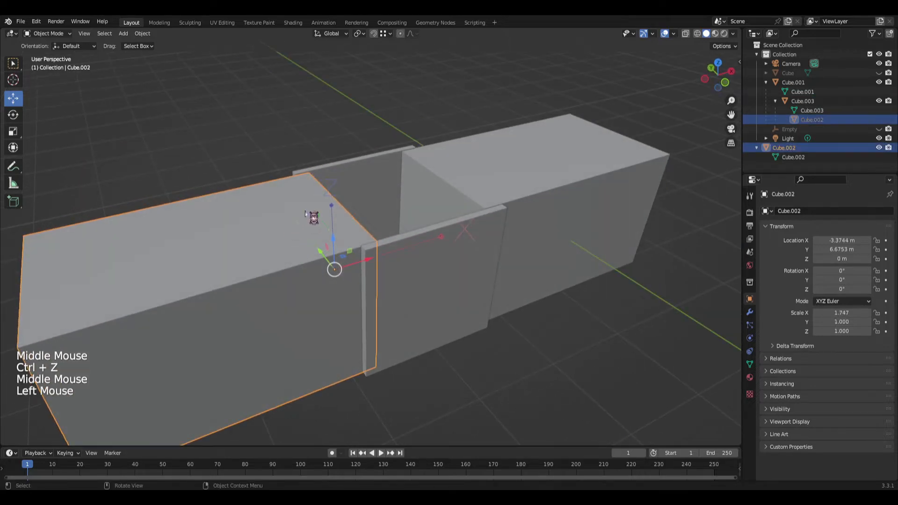
pyautogui.click(776, 101)
pyautogui.click(776, 101)
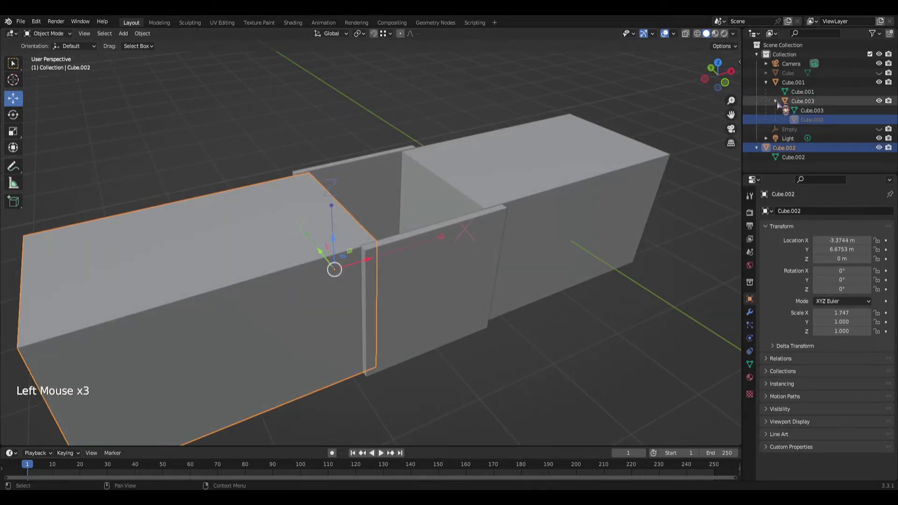
pyautogui.click(846, 123)
pyautogui.press('Delete')
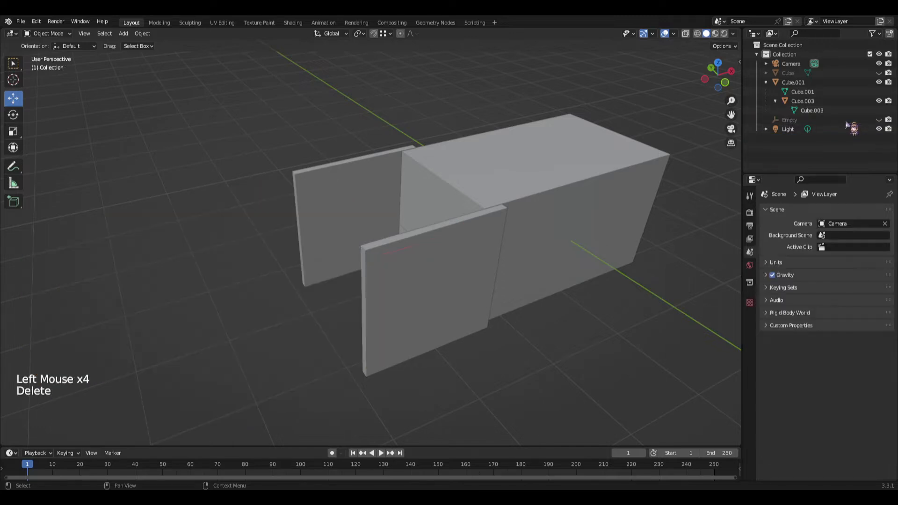
pyautogui.hotkey('ctrl', 'z')
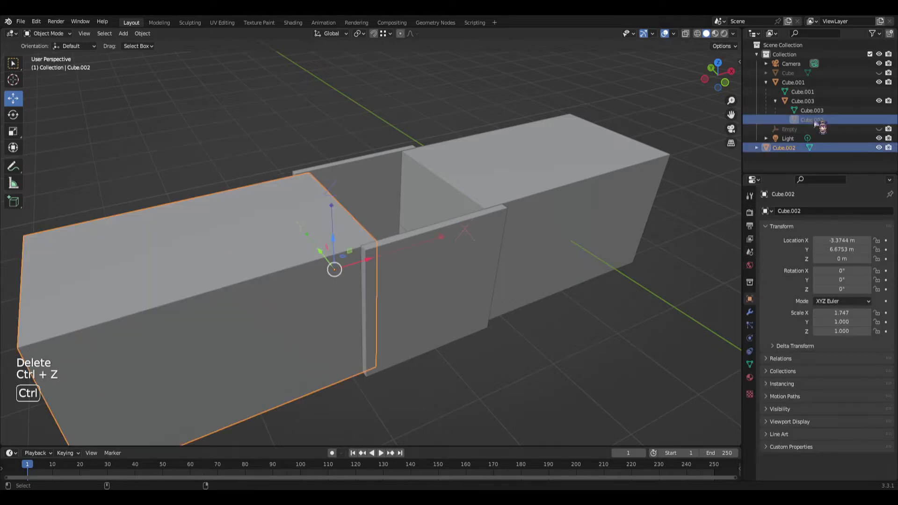
# - Try deleting the greyed Cube.002 entry through its object commands, and undo back until Cube.002 is nested under Cube.003 again
pyautogui.rightClick(816, 123)
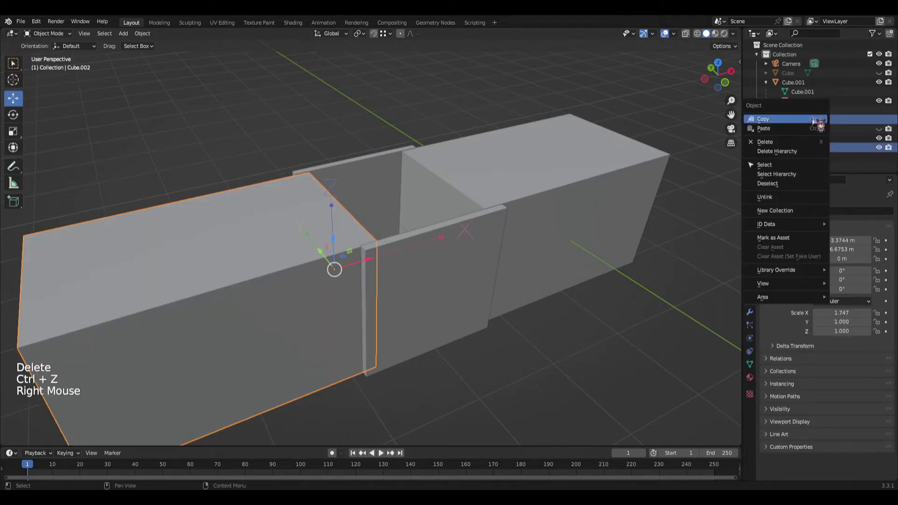
pyautogui.click(795, 142)
pyautogui.hotkey('ctrl', 'z')
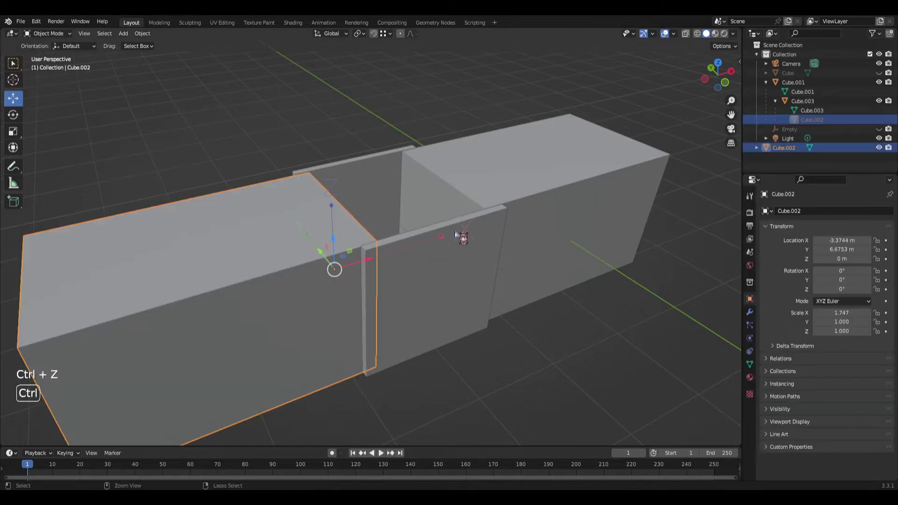
pyautogui.hotkey('ctrl', 'z')
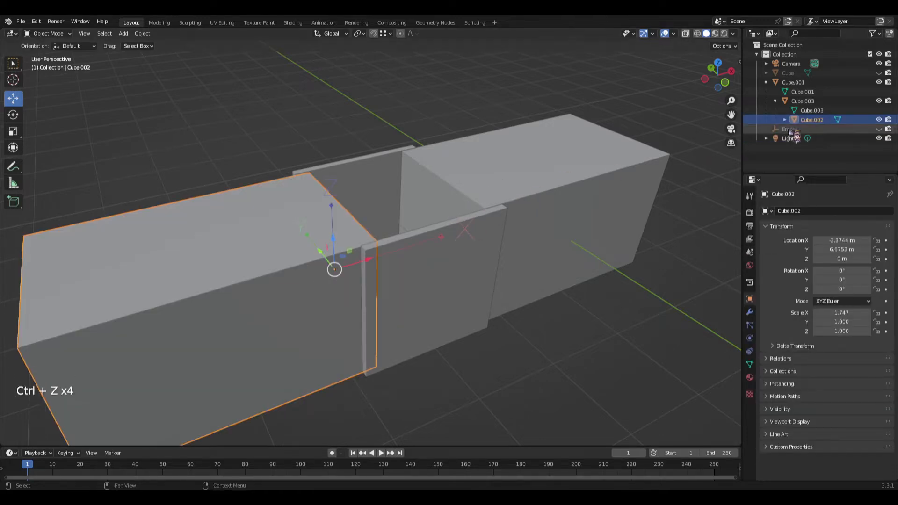
# - Try deleting the hierarchy of box Cube.002, check the remaining objects, and undo the deletion
pyautogui.rightClick(829, 122)
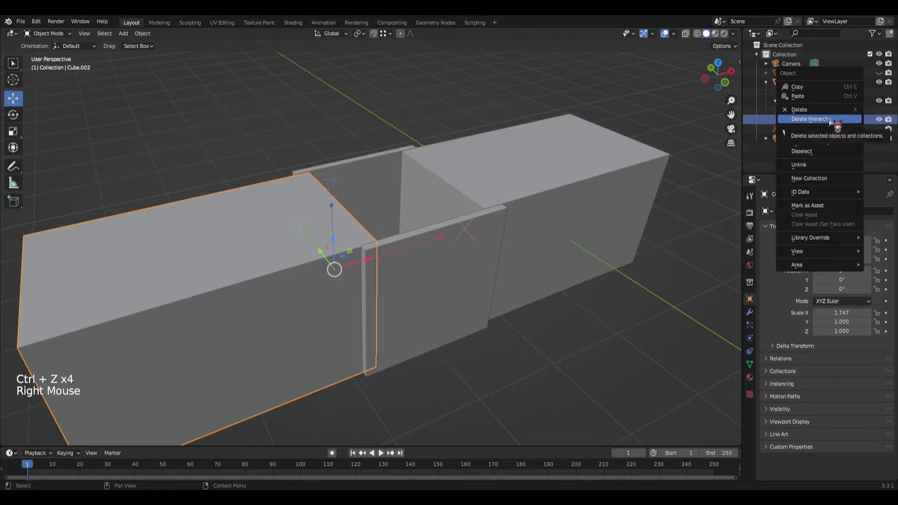
pyautogui.click(814, 119)
pyautogui.moveTo(485, 247); pyautogui.dragTo(494, 190, button='middle')
pyautogui.moveTo(529, 232); pyautogui.dragTo(532, 236, button='middle')
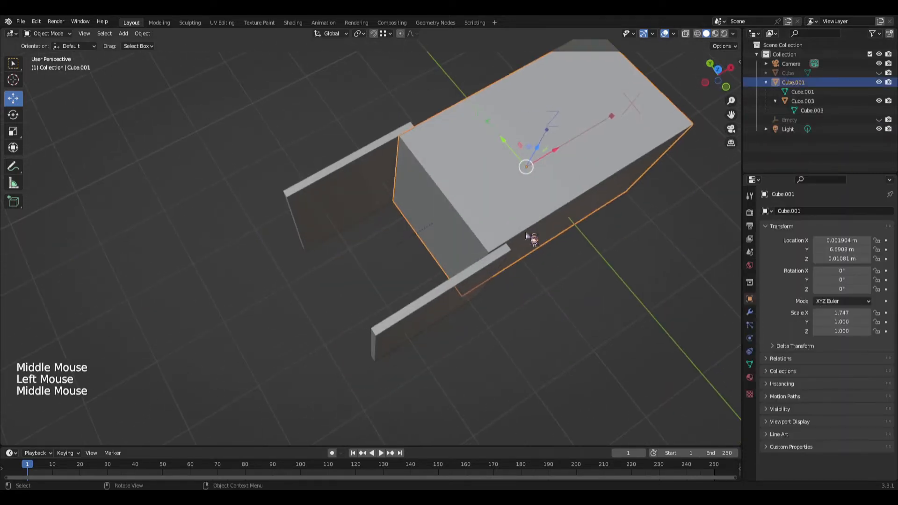
pyautogui.hotkey('ctrl', 'z')
pyautogui.hotkey('ctrl', 'z')
# - Select the side plates Cube.003 and the neighbouring boxes in turn to examine how they connect in the parent chain
pyautogui.moveTo(473, 220); pyautogui.dragTo(418, 182, button='middle')
pyautogui.moveTo(597, 133); pyautogui.dragTo(405, 217, button='middle')
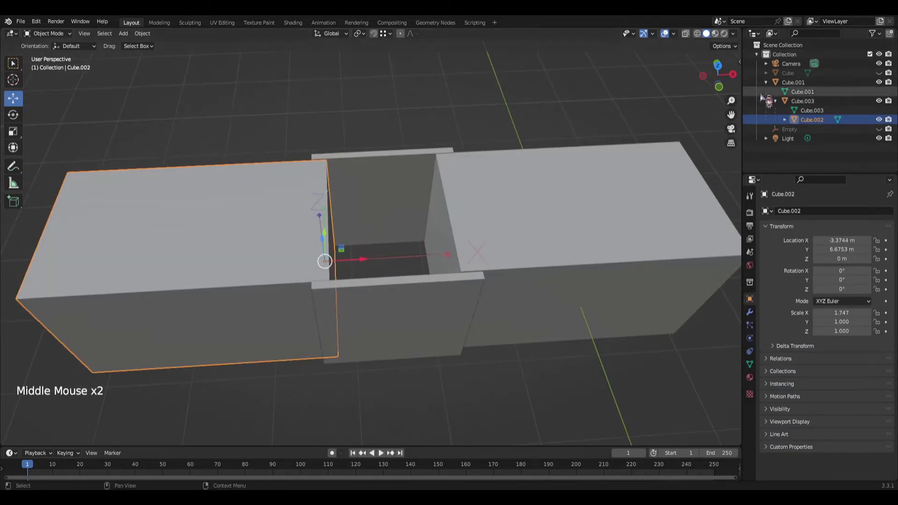
pyautogui.moveTo(362, 223); pyautogui.dragTo(473, 312, button='middle')
pyautogui.click(473, 312)
pyautogui.click(293, 321)
pyautogui.click(425, 308)
pyautogui.click(505, 279)
pyautogui.click(447, 304)
pyautogui.click(264, 314)
pyautogui.click(469, 307)
pyautogui.moveTo(469, 307); pyautogui.dragTo(303, 277, button='middle')
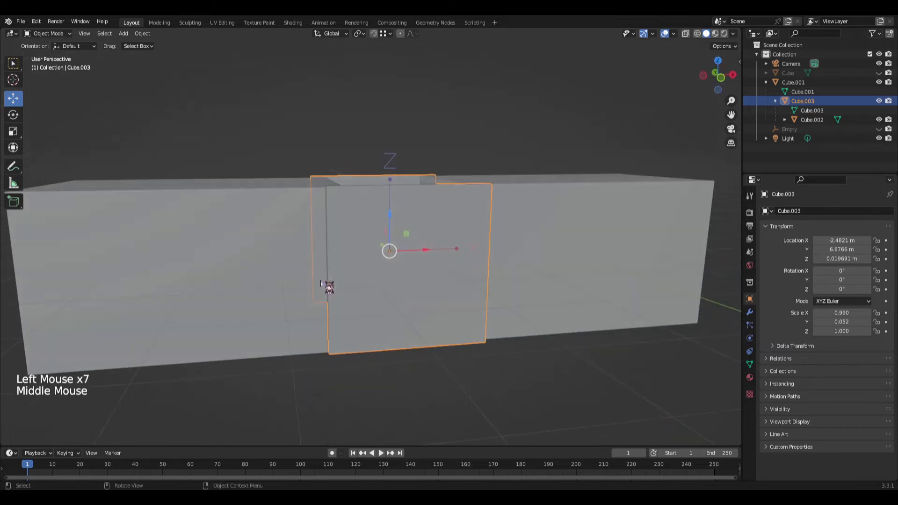
pyautogui.click(409, 293)
pyautogui.click(411, 296)
pyautogui.click(518, 293)
pyautogui.click(431, 298)
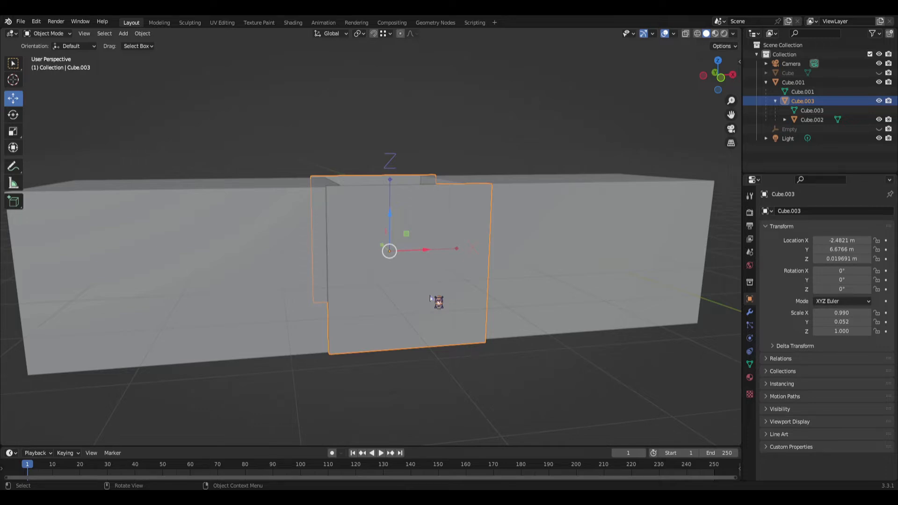
# - Examine the side plates Cube.003 and the parent box Cube.001 from several angles to compare their origin placement
pyautogui.moveTo(431, 298); pyautogui.dragTo(321, 276, button='middle')
pyautogui.click(321, 276)
pyautogui.moveTo(283, 311); pyautogui.dragTo(461, 344, button='middle')
pyautogui.click(422, 329)
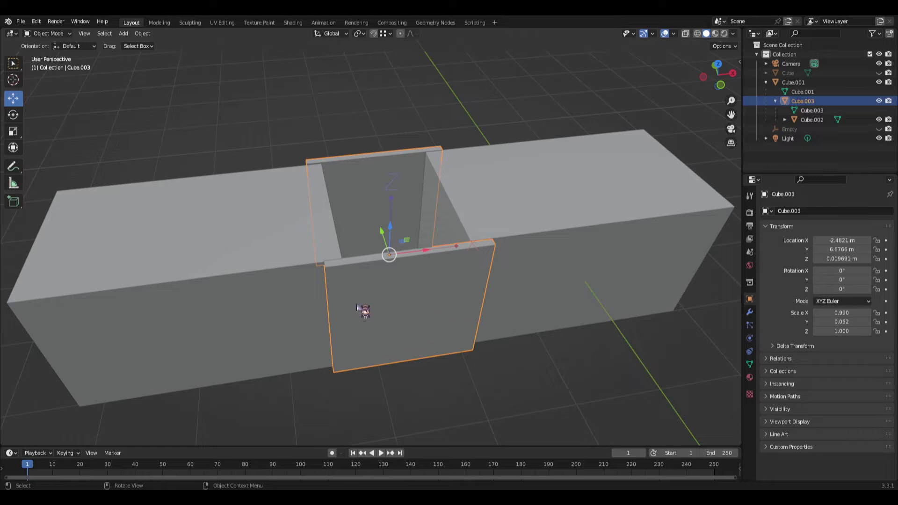
pyautogui.click(540, 199)
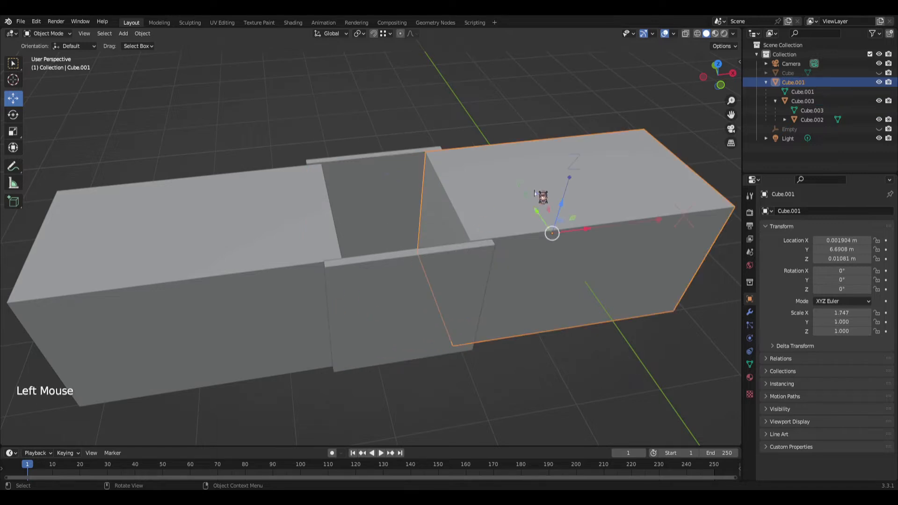
pyautogui.click(434, 293)
pyautogui.scroll(-2, 407, 304)
pyautogui.moveTo(407, 305); pyautogui.dragTo(448, 297, button='middle')
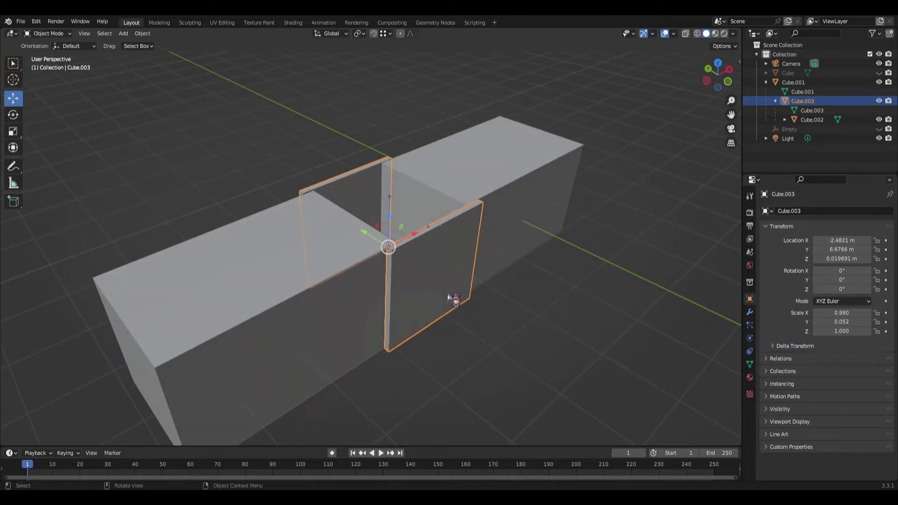
pyautogui.click(449, 296)
pyautogui.scroll(-5, 451, 297)
pyautogui.moveTo(461, 299); pyautogui.dragTo(417, 317, button='middle')
pyautogui.scroll(3, 405, 299)
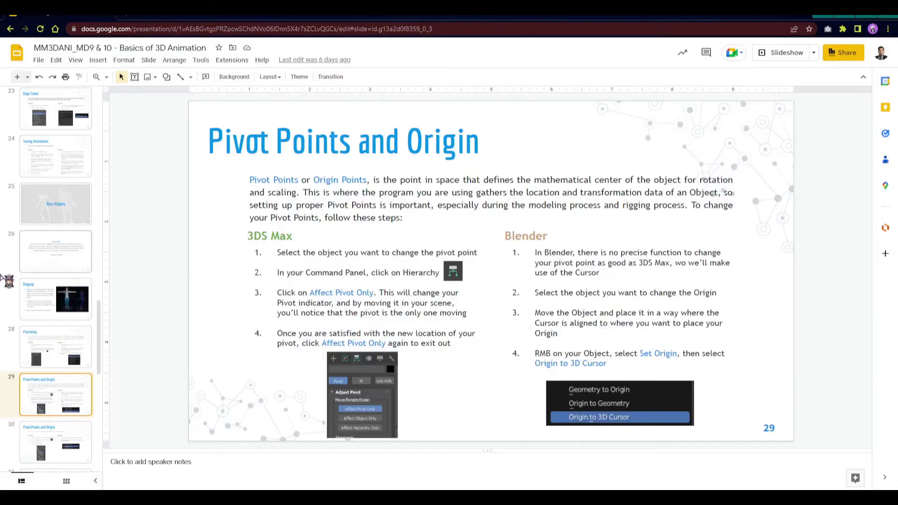
# - Switch to the Google Slides presentation, present from slide 30 through the two Bones slides, and return to Blender
pyautogui.click(64, 438)
pyautogui.click(786, 53)
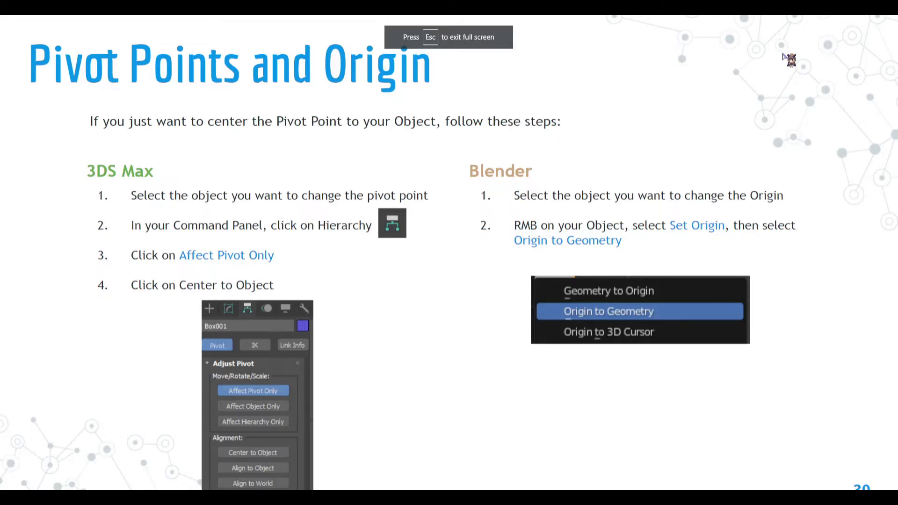
pyautogui.press('Right')
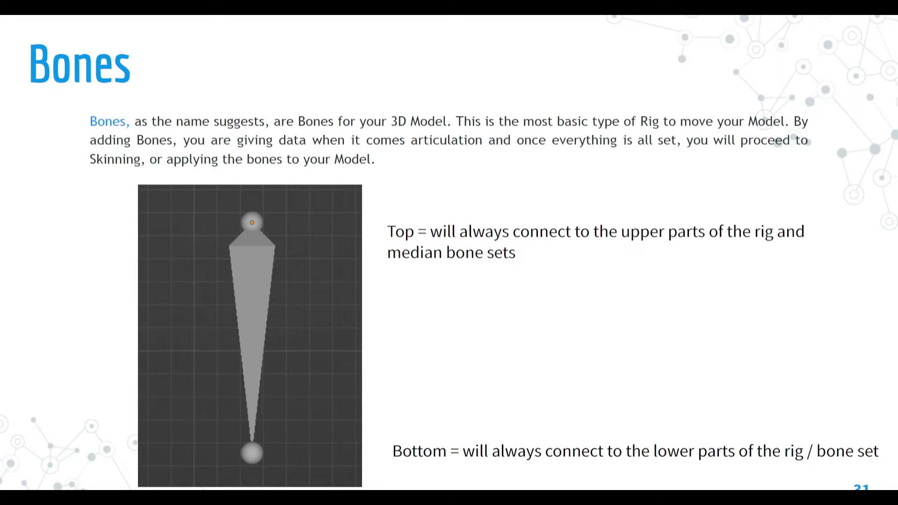
pyautogui.press('Right')
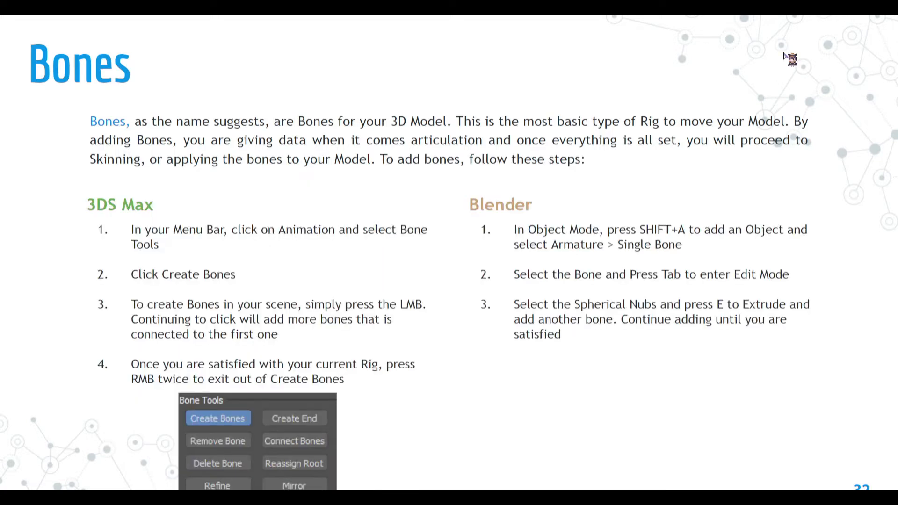
pyautogui.press('Escape')
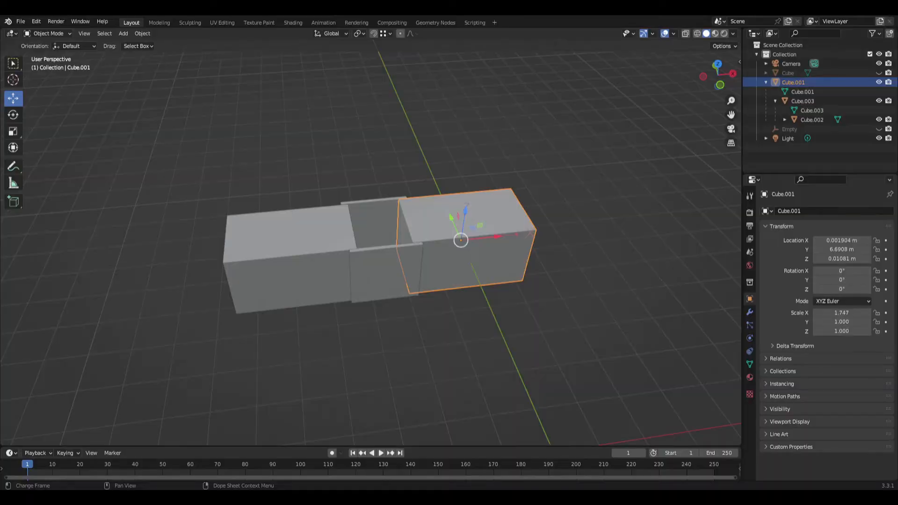
# - Turn off the Affect Only Origins transform option
pyautogui.scroll(2, 443, 280)
pyautogui.moveTo(449, 295); pyautogui.dragTo(443, 327, button='middle')
pyautogui.scroll(-3, 443, 327)
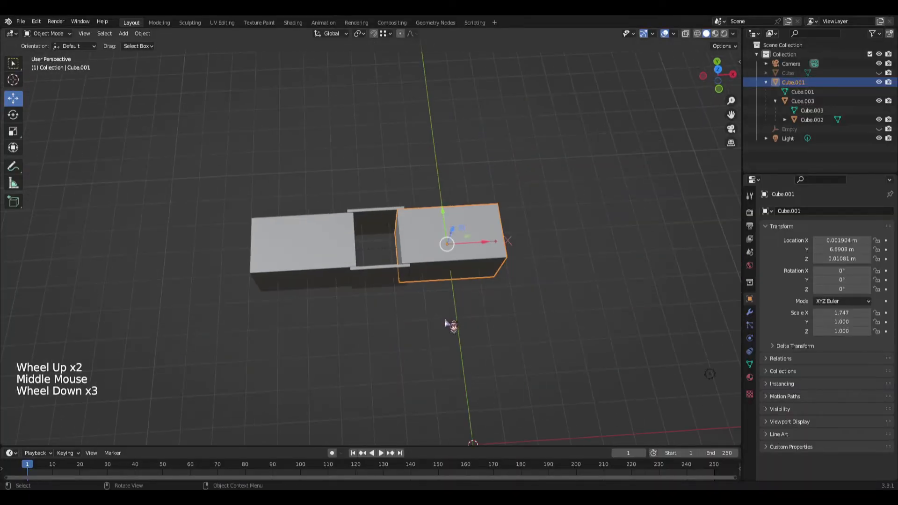
pyautogui.click(725, 48)
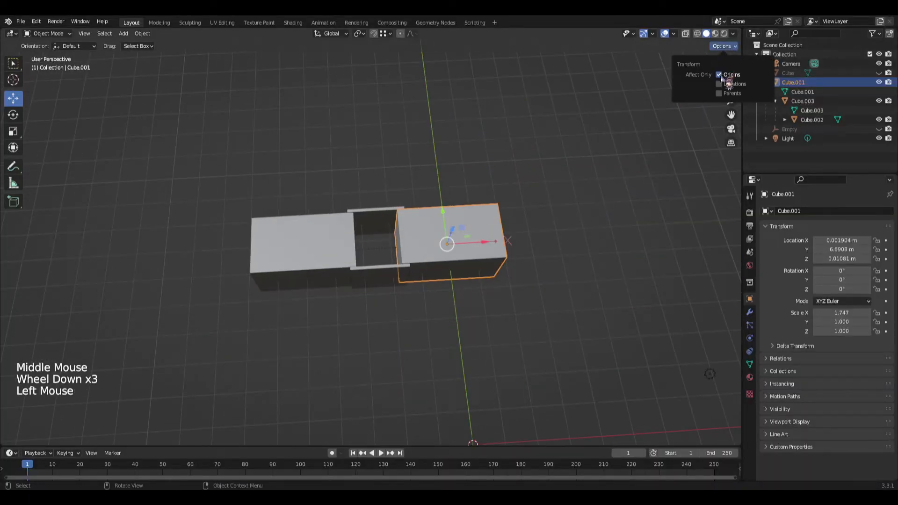
pyautogui.click(721, 76)
# - Add a Single Bone armature at the 3D cursor in front of the boxes
pyautogui.scroll(1, 494, 275)
pyautogui.scroll(1, 496, 276)
pyautogui.moveTo(495, 276); pyautogui.dragTo(481, 256, button='middle')
pyautogui.click(481, 257)
pyautogui.scroll(-2, 481, 331)
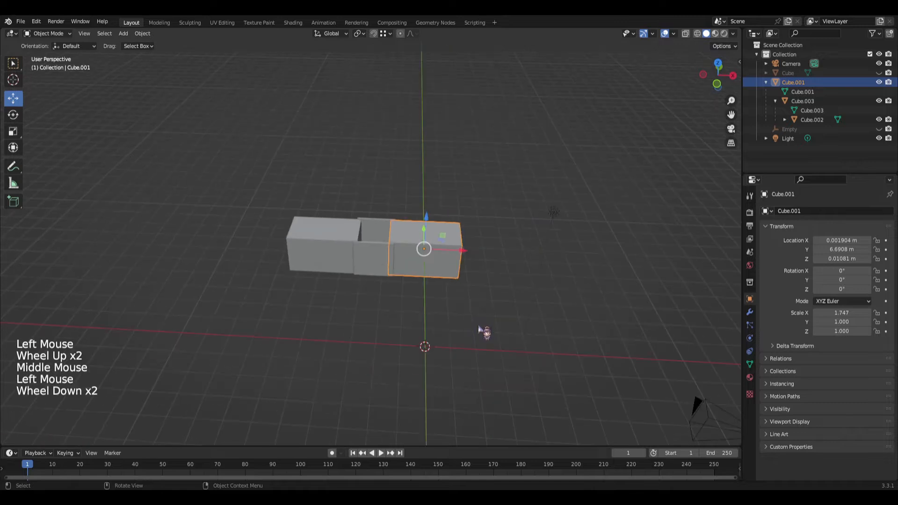
pyautogui.press('KP_7')
pyautogui.scroll(2, 485, 343)
pyautogui.moveTo(485, 343); pyautogui.dragTo(452, 266, button='middle')
pyautogui.hotkey('shift', 'a')
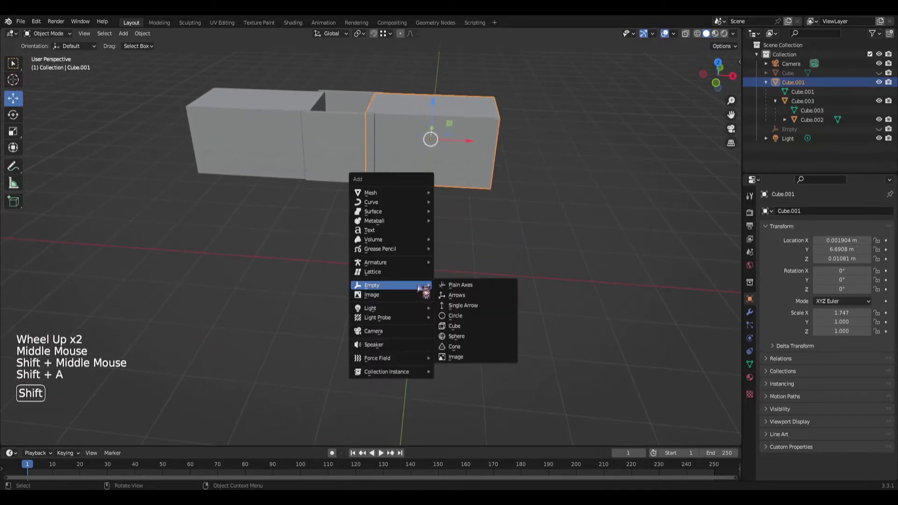
pyautogui.moveTo(390, 267)
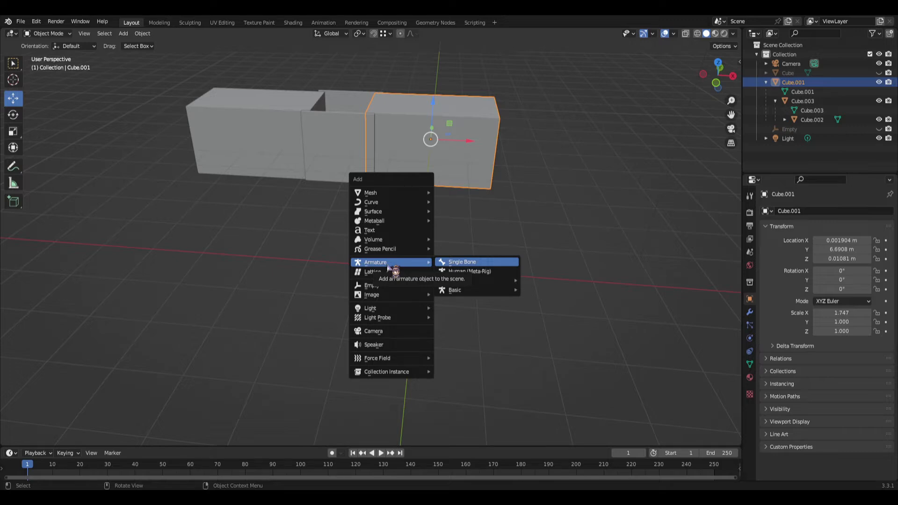
pyautogui.click(456, 263)
# - Frame the new bone and view it in front orthographic view
pyautogui.scroll(2, 458, 264)
pyautogui.moveTo(461, 266); pyautogui.dragTo(557, 247, button='middle')
pyautogui.scroll(-2, 490, 255)
pyautogui.moveTo(490, 254); pyautogui.dragTo(372, 258, button='middle')
pyautogui.press('KP_Decimal')
pyautogui.scroll(-1, 347, 274)
pyautogui.scroll(-2, 354, 281)
pyautogui.press('KP_1')
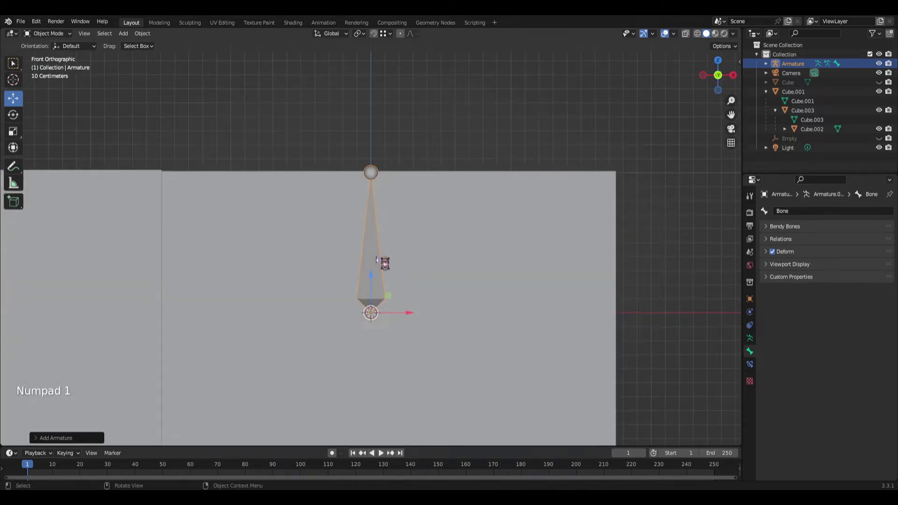
# - Examine the spherical nubs at the upper and lower ends of the bone up close
pyautogui.scroll(-3, 383, 264)
pyautogui.scroll(2, 385, 274)
pyautogui.keyDown('shift'); pyautogui.moveTo(394, 295); pyautogui.dragTo(414, 275, button='middle'); pyautogui.keyUp('shift')
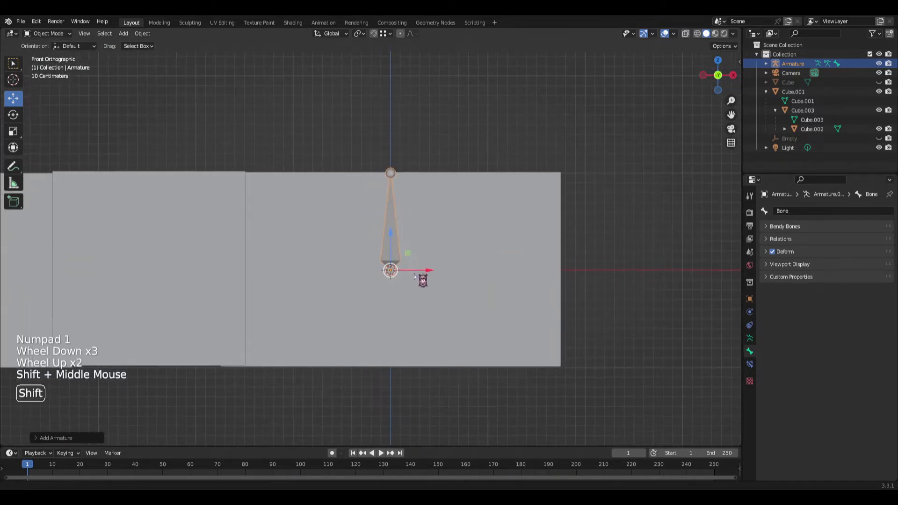
pyautogui.scroll(2, 415, 279)
pyautogui.click(414, 265)
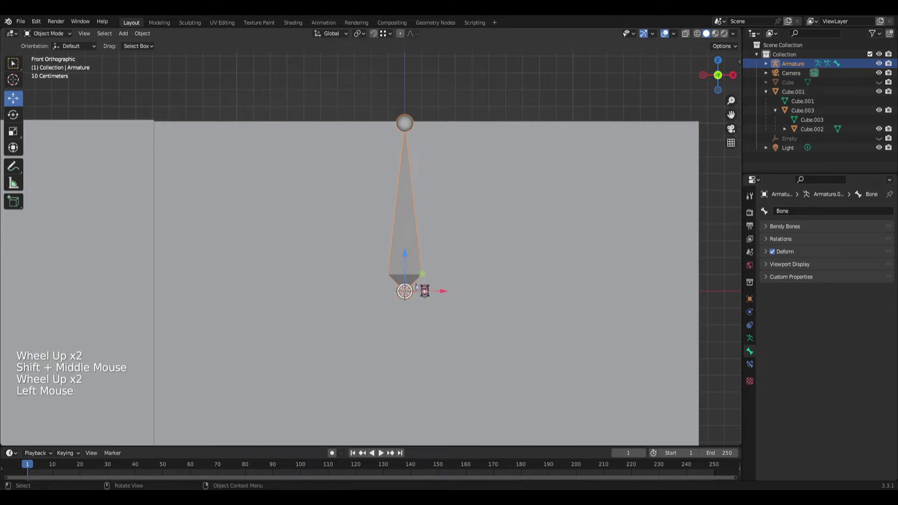
pyautogui.click(408, 131)
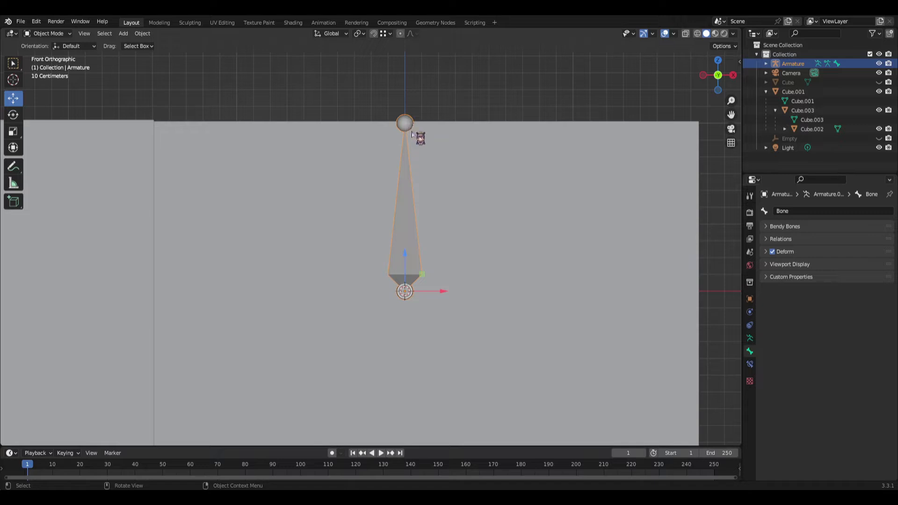
pyautogui.click(413, 131)
pyautogui.click(406, 291)
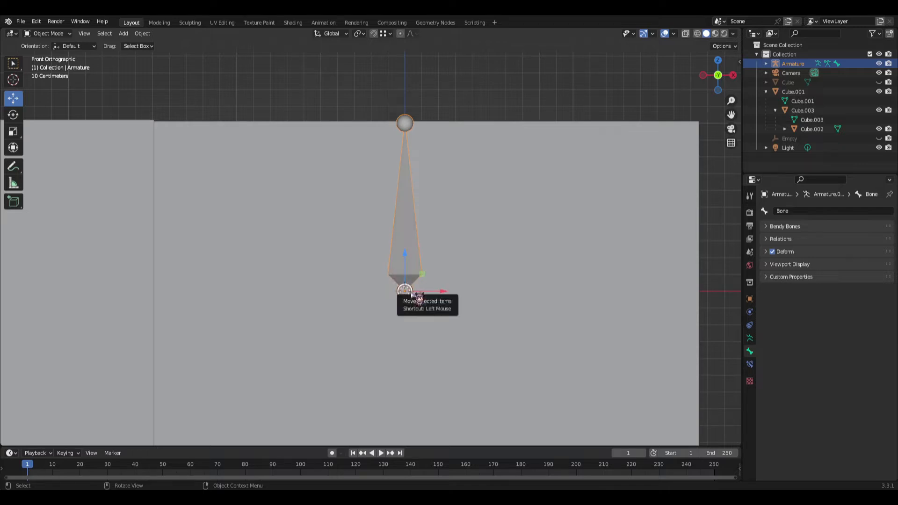
pyautogui.click(405, 127)
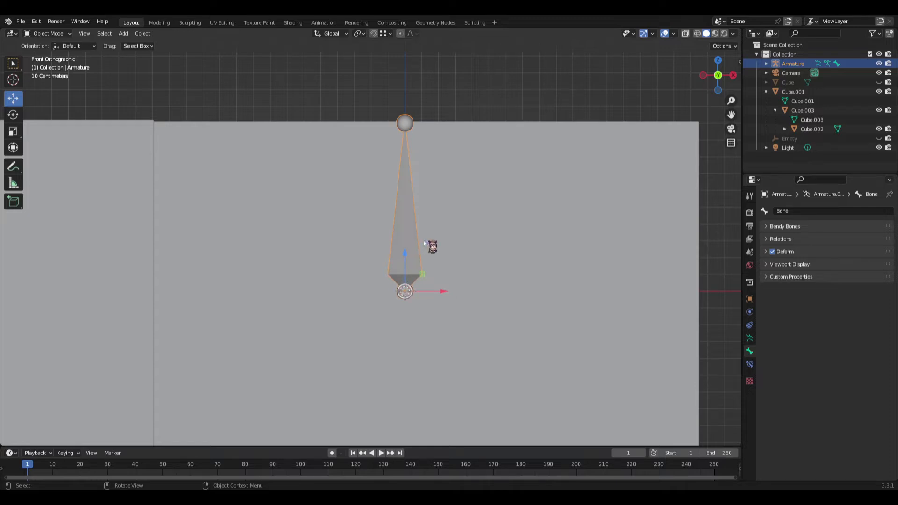
# - Show the armature and boxes in front orthographic view with Wireframe shading
pyautogui.scroll(-2, 492, 229)
pyautogui.scroll(-2, 492, 230)
pyautogui.moveTo(393, 262); pyautogui.dragTo(379, 281, button='middle')
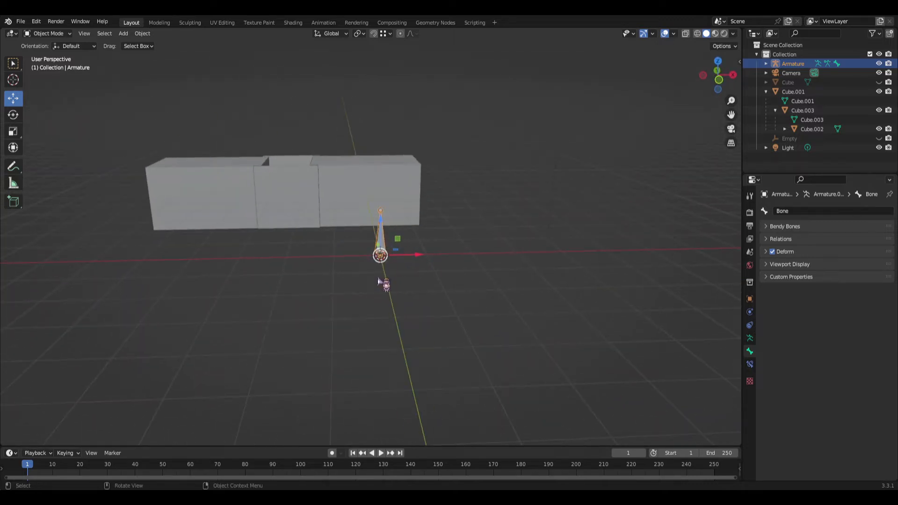
pyautogui.press('KP_1')
pyautogui.press('z')
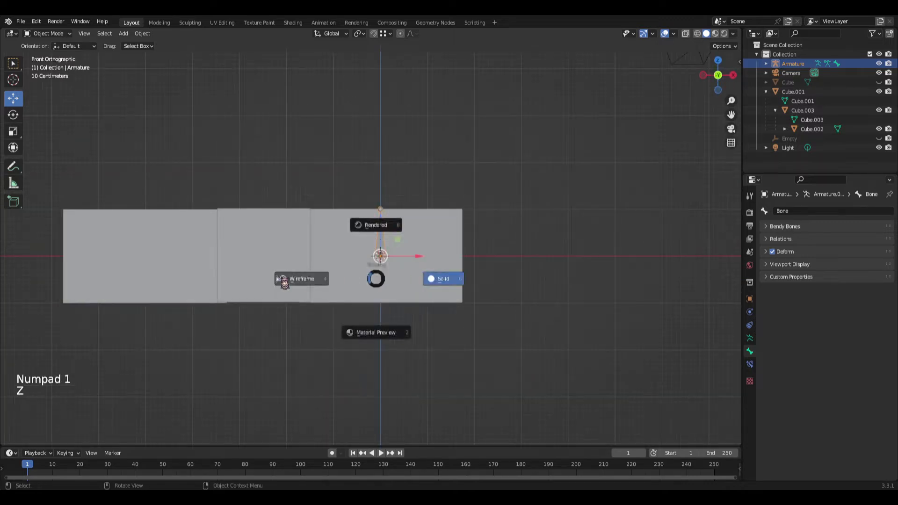
pyautogui.scroll(2, 276, 280)
pyautogui.scroll(3, 275, 279)
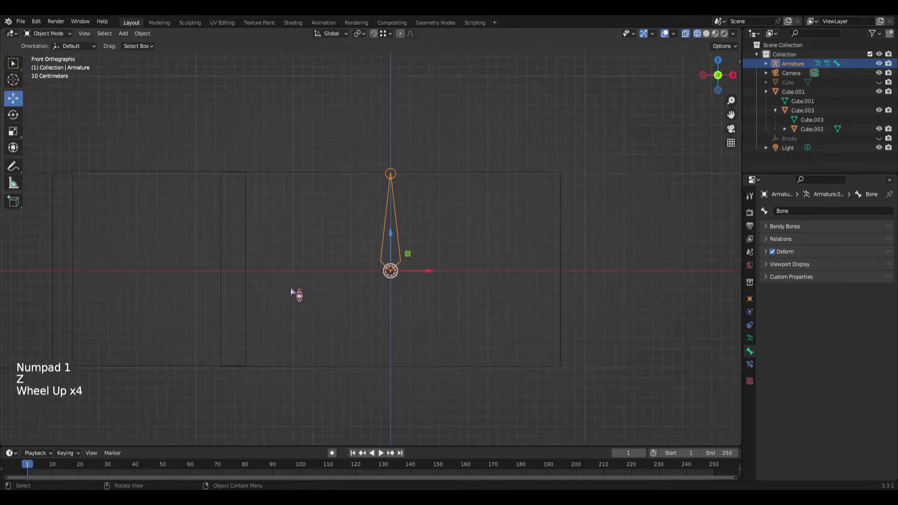
pyautogui.scroll(-1, 327, 323)
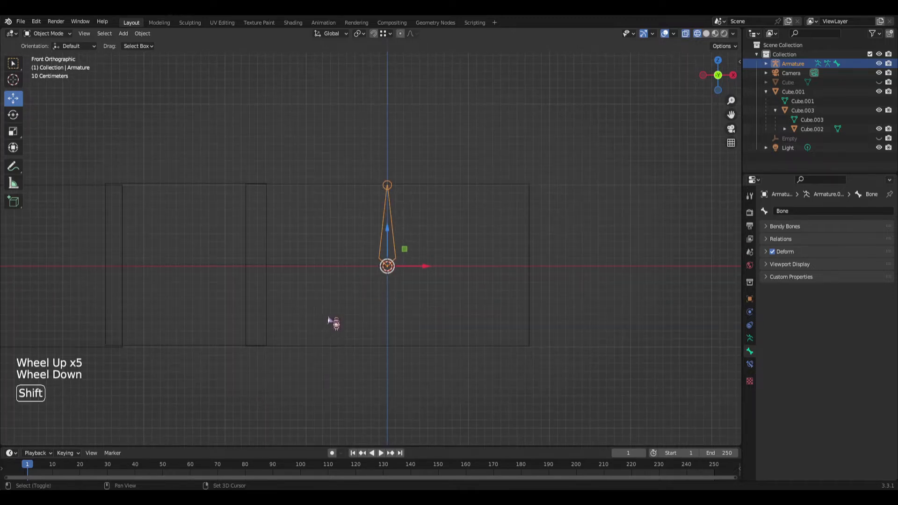
# - Examine the bone's placement against the row of boxes in front orthographic view
pyautogui.keyDown('shift'); pyautogui.moveTo(330, 323); pyautogui.dragTo(433, 301, button='middle'); pyautogui.keyUp('shift')
pyautogui.scroll(-1, 443, 299)
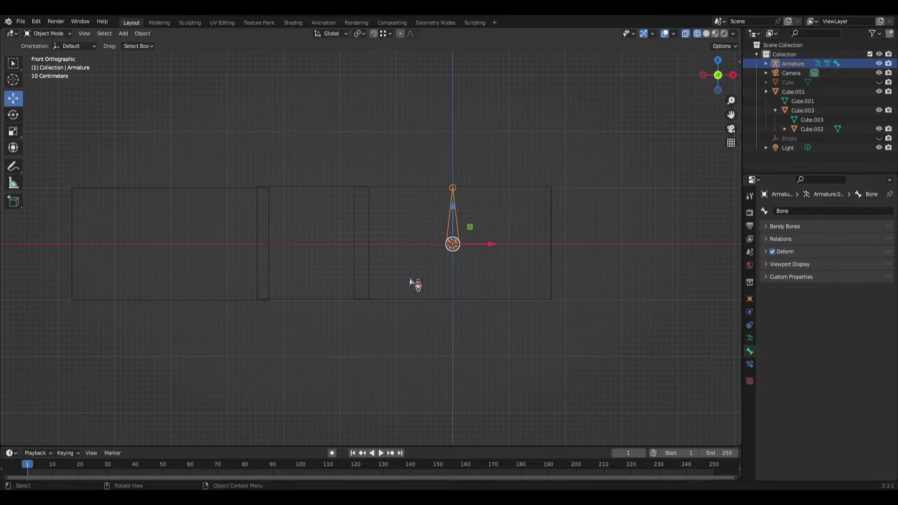
pyautogui.scroll(2, 456, 264)
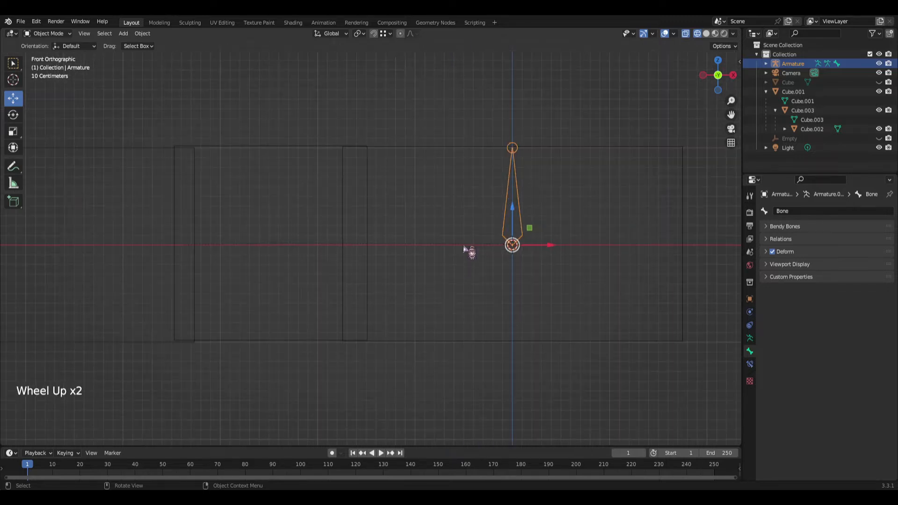
pyautogui.moveTo(479, 275); pyautogui.dragTo(472, 276, button='middle')
pyautogui.press('KP_1')
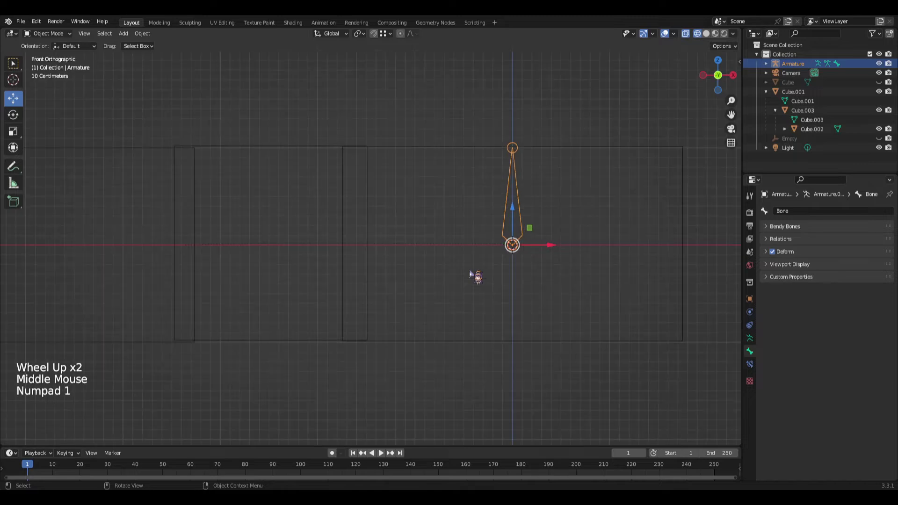
pyautogui.scroll(-2, 470, 273)
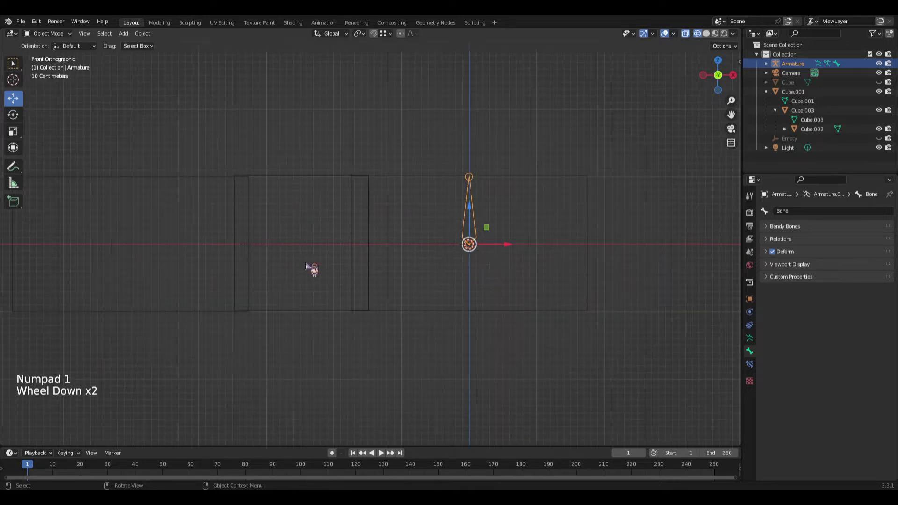
pyautogui.scroll(2, 309, 266)
pyautogui.scroll(2, 377, 256)
pyautogui.scroll(-2, 389, 254)
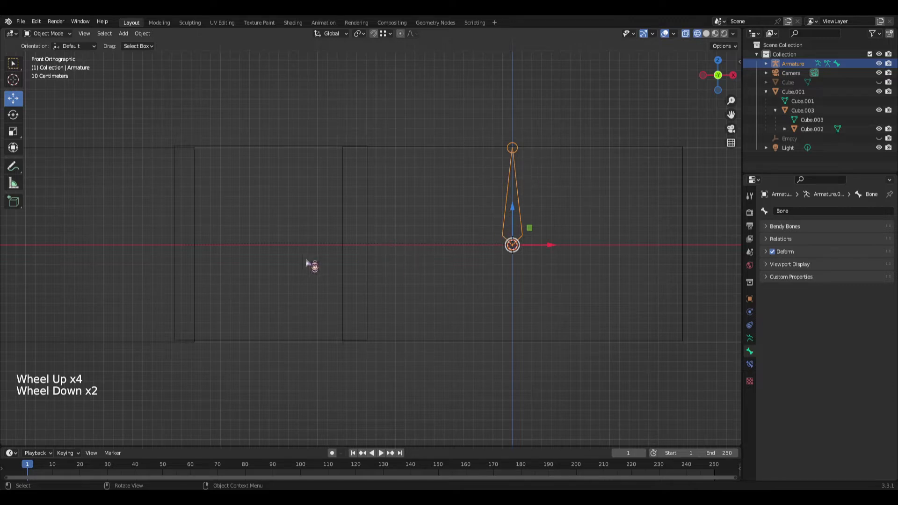
pyautogui.scroll(-1, 372, 261)
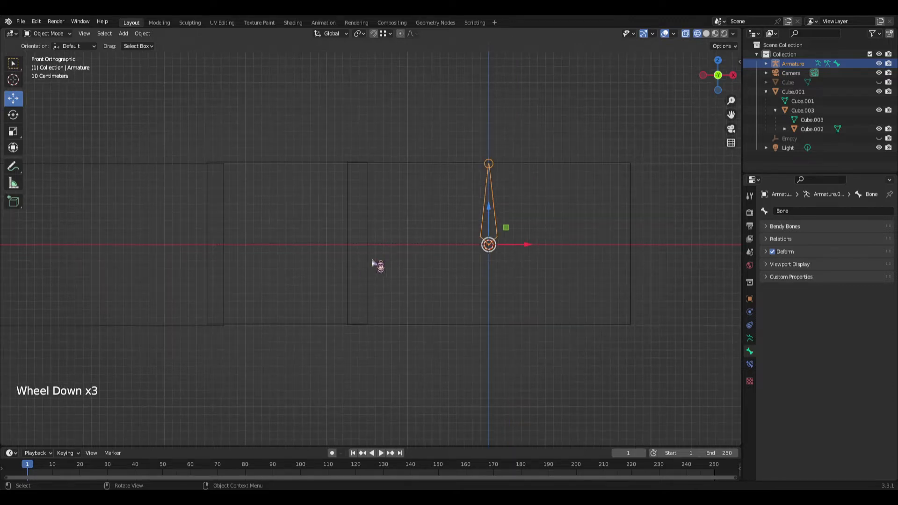
# - Move the armature along the global X axis to just inside the outer end of the nearest box
pyautogui.scroll(2, 393, 261)
pyautogui.scroll(-2, 440, 288)
pyautogui.moveTo(445, 293)
pyautogui.keyDown('shift'); pyautogui.mouseDown(button='middle')
pyautogui.moveTo(442, 275)
pyautogui.moveTo(431, 295)
pyautogui.mouseUp(button='middle'); pyautogui.keyUp('shift')
pyautogui.scroll(3, 437, 285)
pyautogui.scroll(-1, 463, 303)
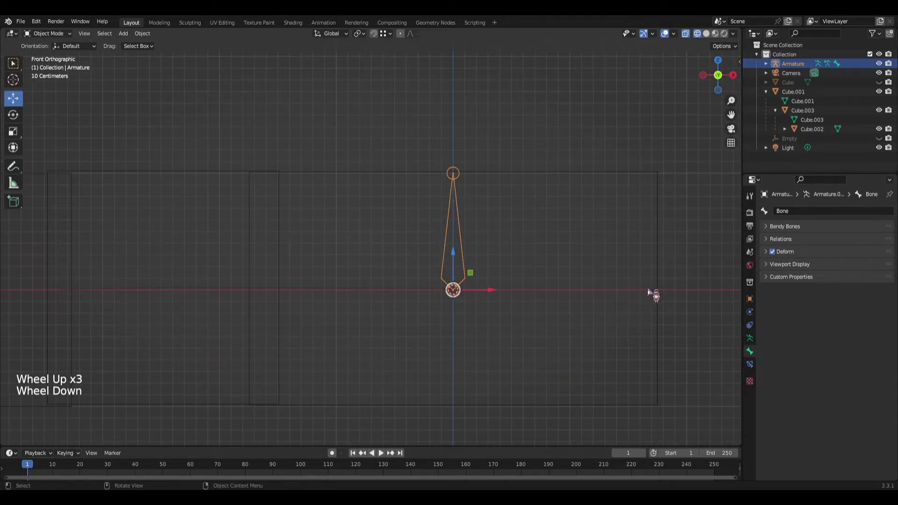
pyautogui.moveTo(490, 291); pyautogui.dragTo(673, 311)
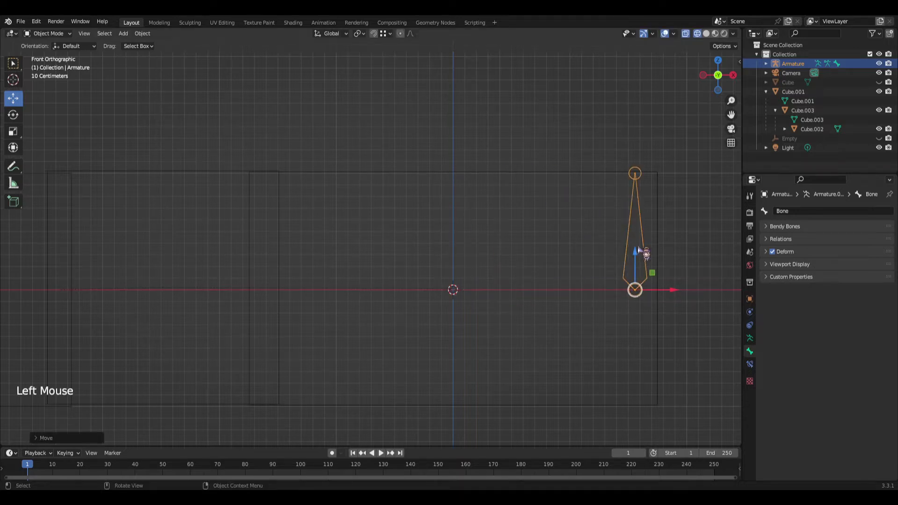
pyautogui.click(14, 115)
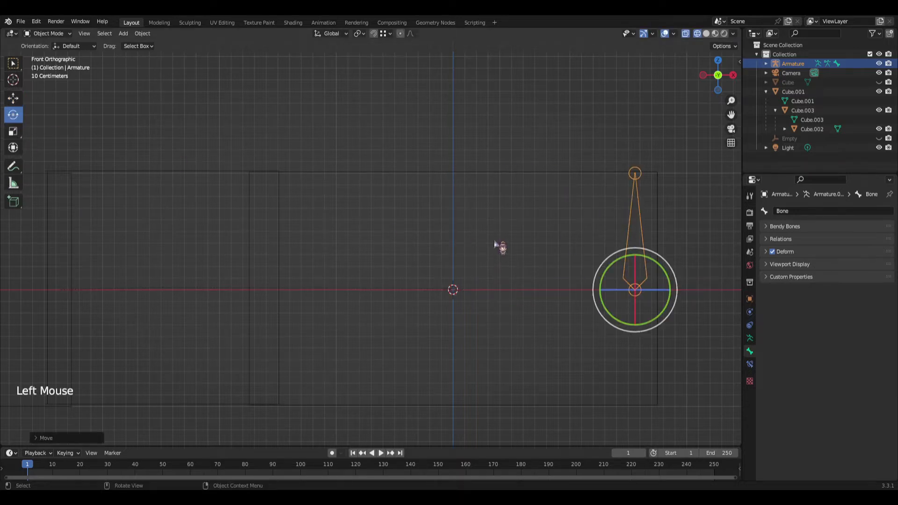
pyautogui.press('KP_Subtract')
pyautogui.press('KP_9')
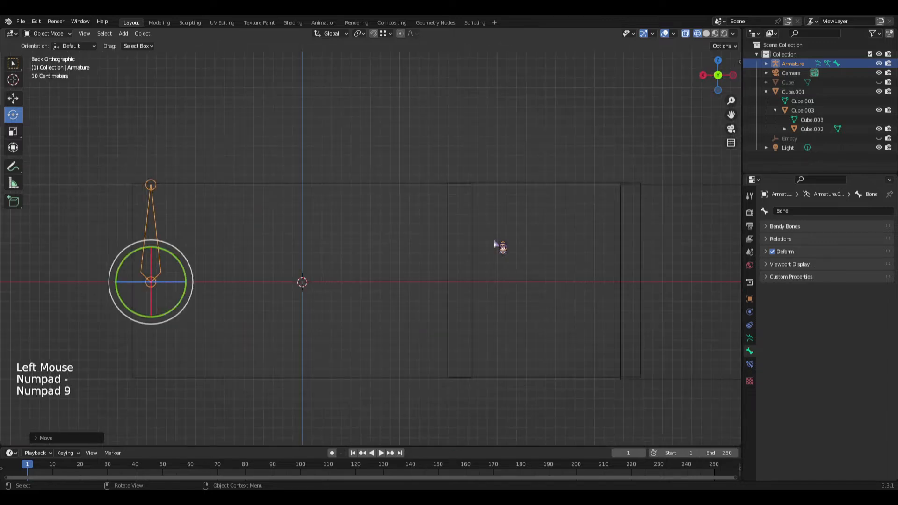
pyautogui.moveTo(498, 247); pyautogui.dragTo(461, 275, button='middle')
pyautogui.press('KP_1')
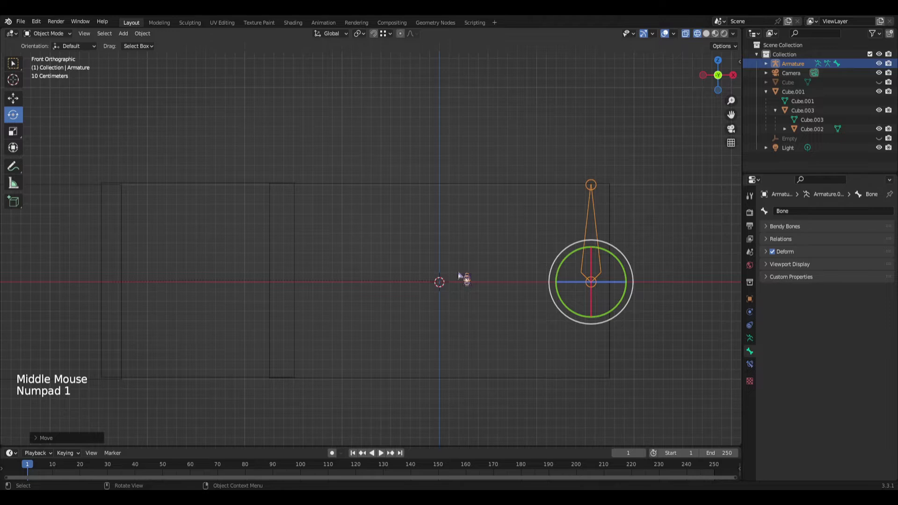
pyautogui.press('r')
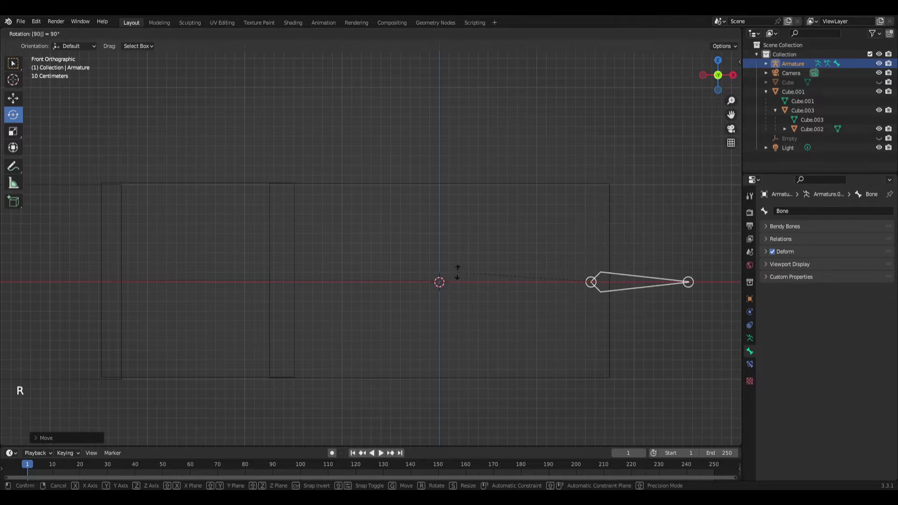
pyautogui.press('-')
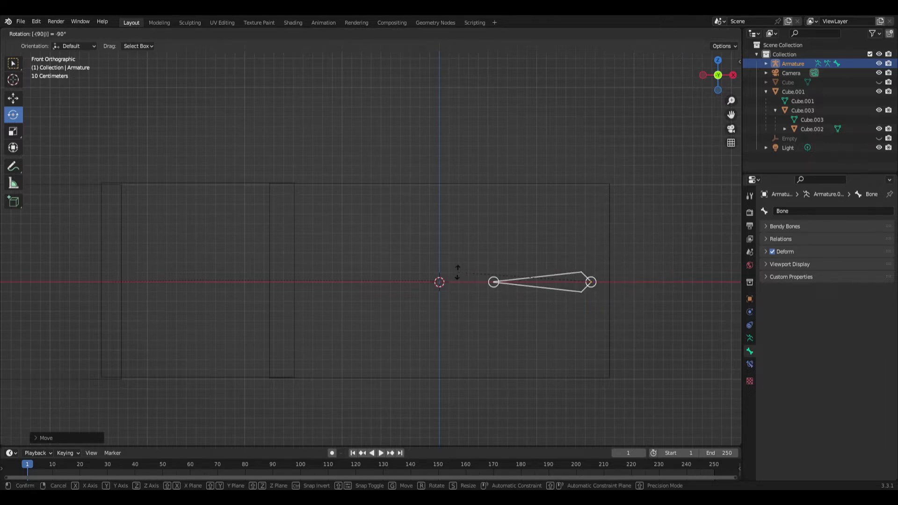
pyautogui.press('Return')
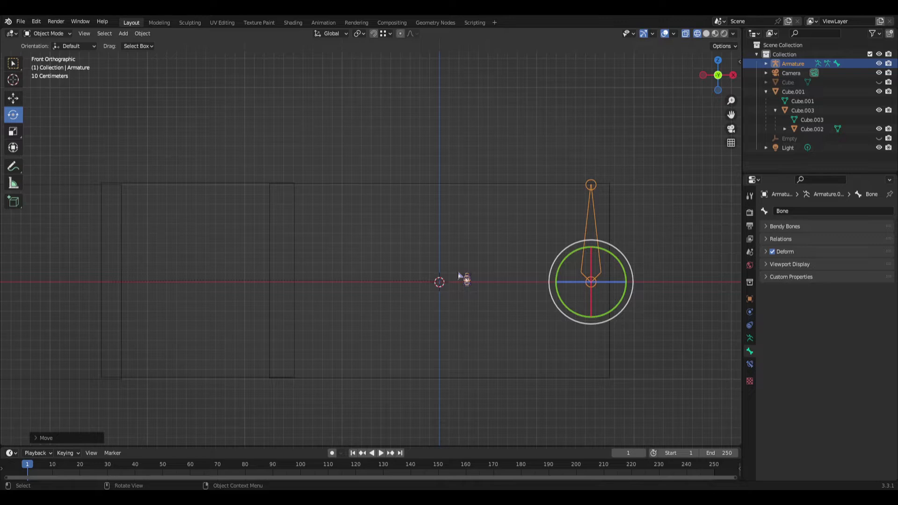
# - Rotate the armature by -90° in front view so the bone points along the row of boxes
pyautogui.write('r90')
pyautogui.press('-')
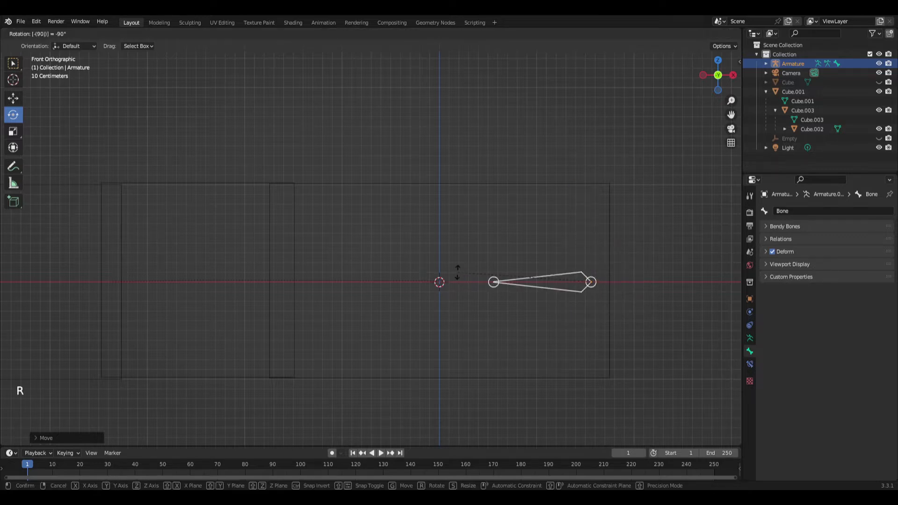
pyautogui.click(458, 272)
# - Examine how the rotated bone sits within the end box and along the whole row of boxes
pyautogui.scroll(1, 477, 289)
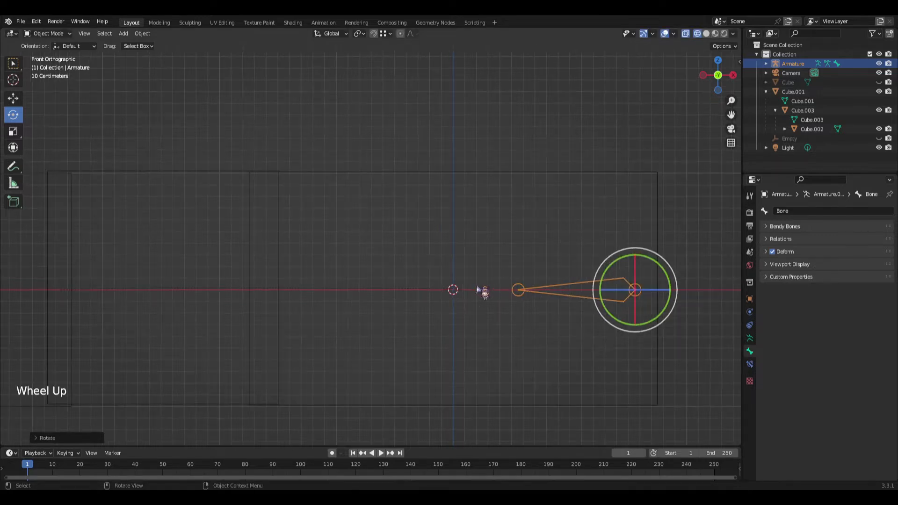
pyautogui.scroll(1, 550, 296)
pyautogui.scroll(-2, 554, 297)
pyautogui.scroll(2, 538, 296)
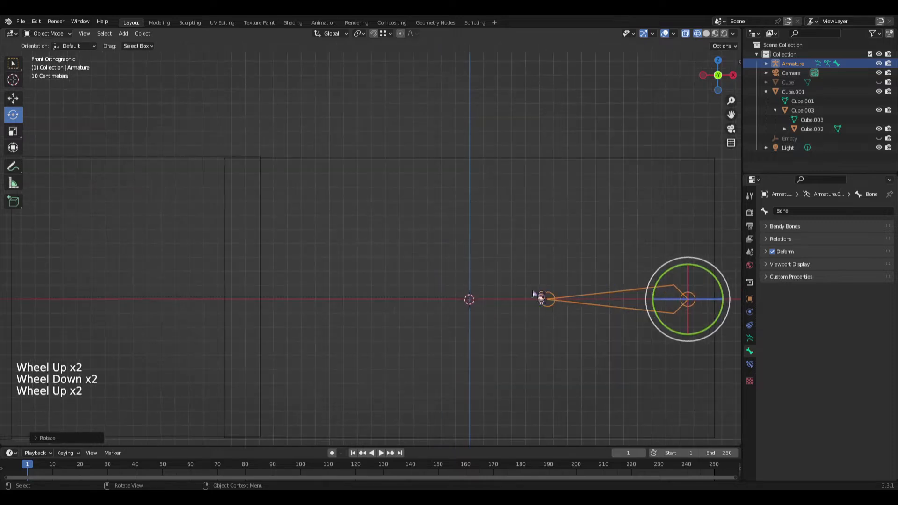
pyautogui.scroll(-1, 534, 293)
pyautogui.scroll(-1, 535, 294)
pyautogui.scroll(-2, 531, 292)
pyautogui.keyDown('shift'); pyautogui.moveTo(136, 262); pyautogui.dragTo(113, 236, button='middle'); pyautogui.keyUp('shift')
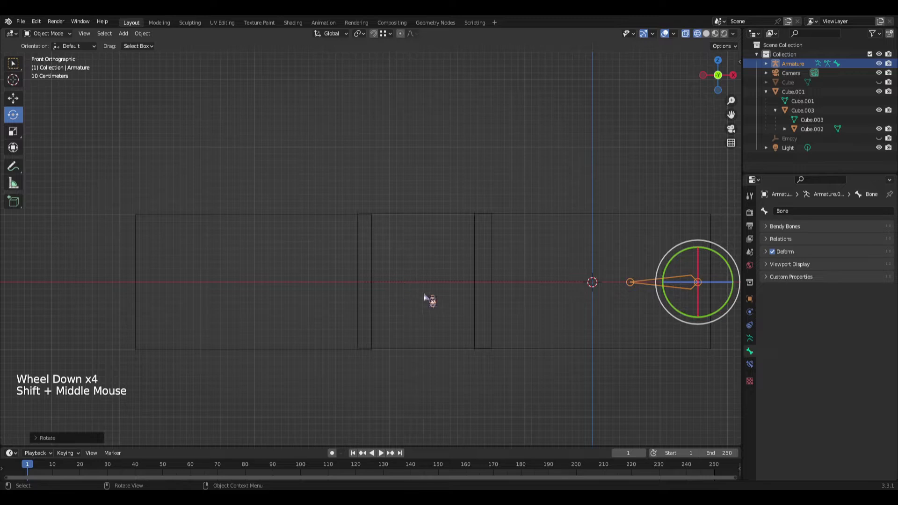
pyautogui.keyDown('shift'); pyautogui.moveTo(546, 304); pyautogui.dragTo(440, 288, button='middle'); pyautogui.keyUp('shift')
pyautogui.scroll(1, 501, 301)
pyautogui.scroll(1, 492, 297)
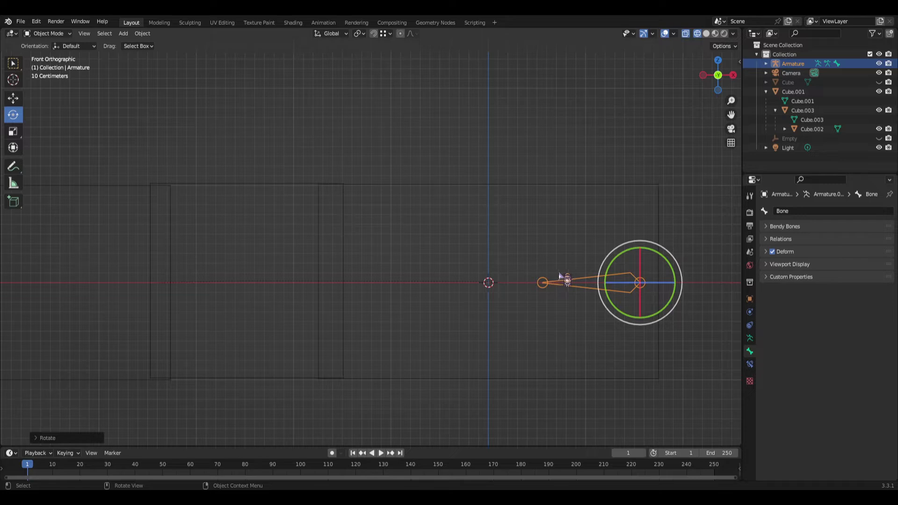
# - Enter Edit Mode on the armature and select the whole bone
pyautogui.press('Tab')
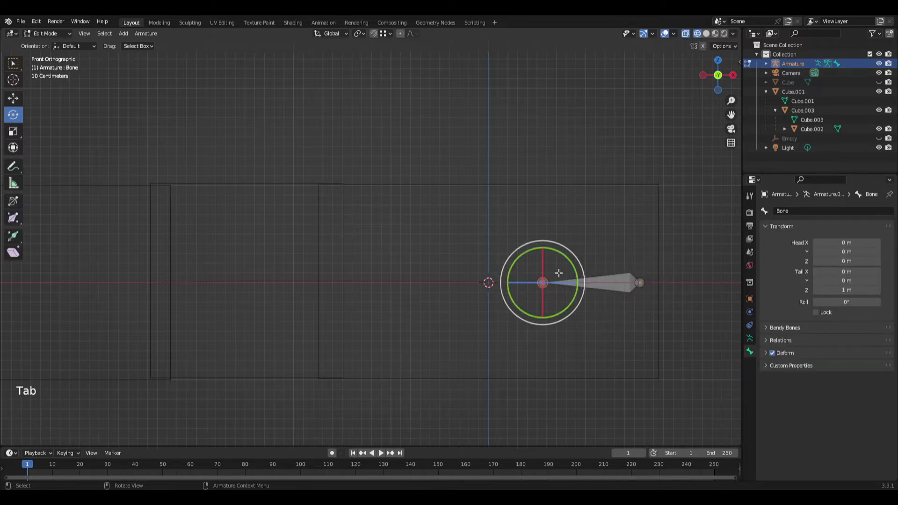
pyautogui.scroll(4, 558, 273)
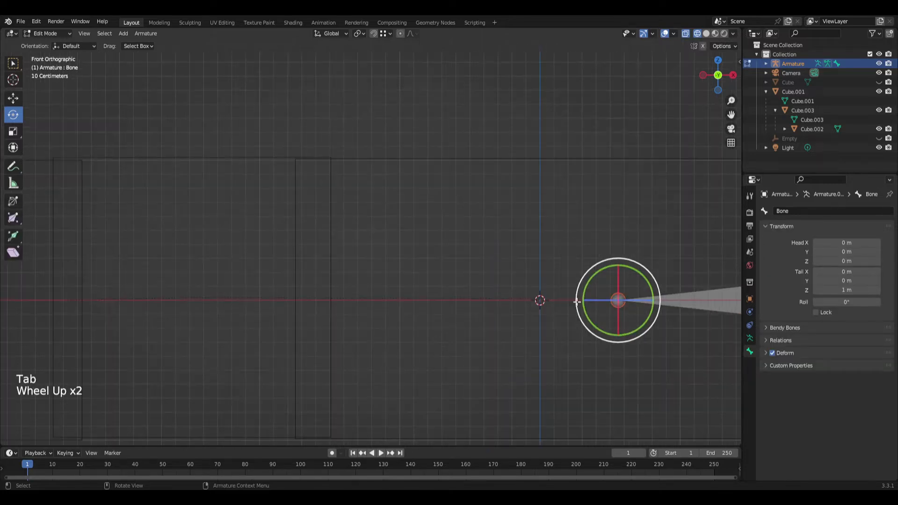
pyautogui.keyDown('shift'); pyautogui.moveTo(663, 306); pyautogui.dragTo(286, 229, button='middle'); pyautogui.keyUp('shift')
pyautogui.click(433, 247)
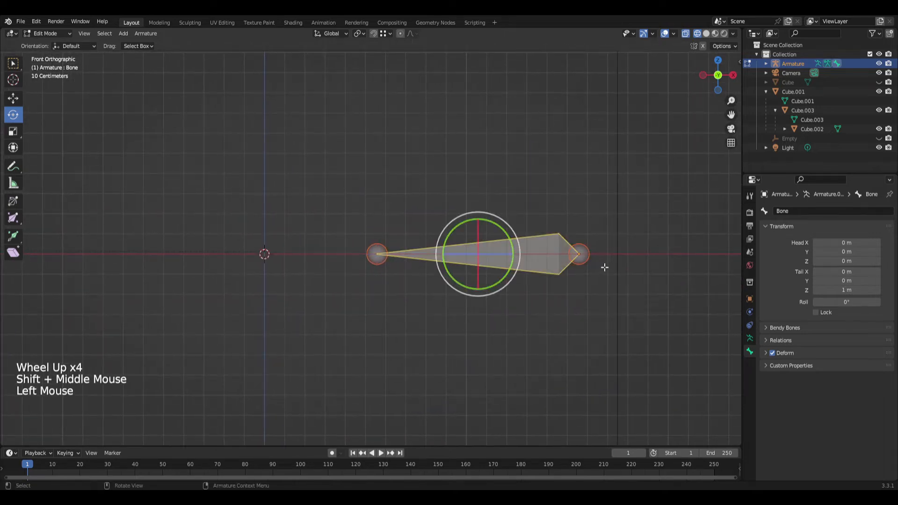
# - Select the bone's head, body and tail in turn, finishing with only the tail selected
pyautogui.click(588, 256)
pyautogui.click(475, 263)
pyautogui.click(380, 258)
pyautogui.click(530, 263)
pyautogui.click(577, 260)
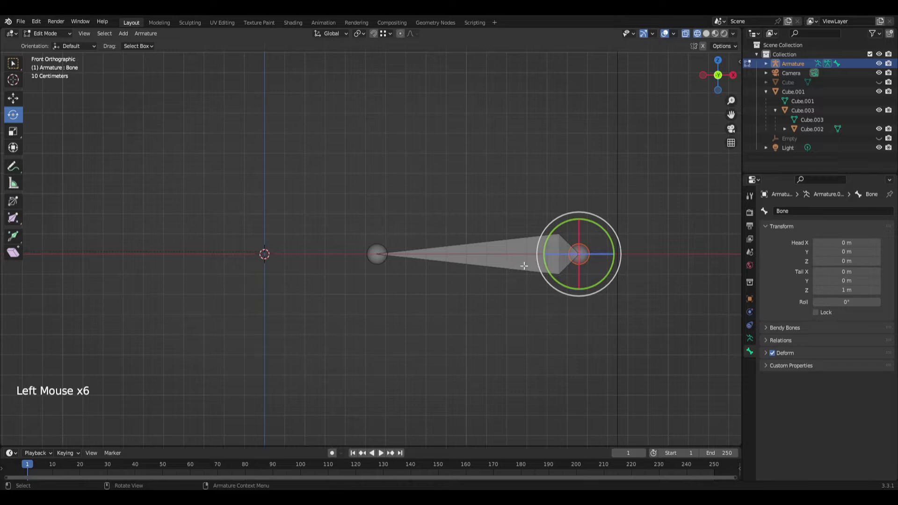
pyautogui.click(501, 261)
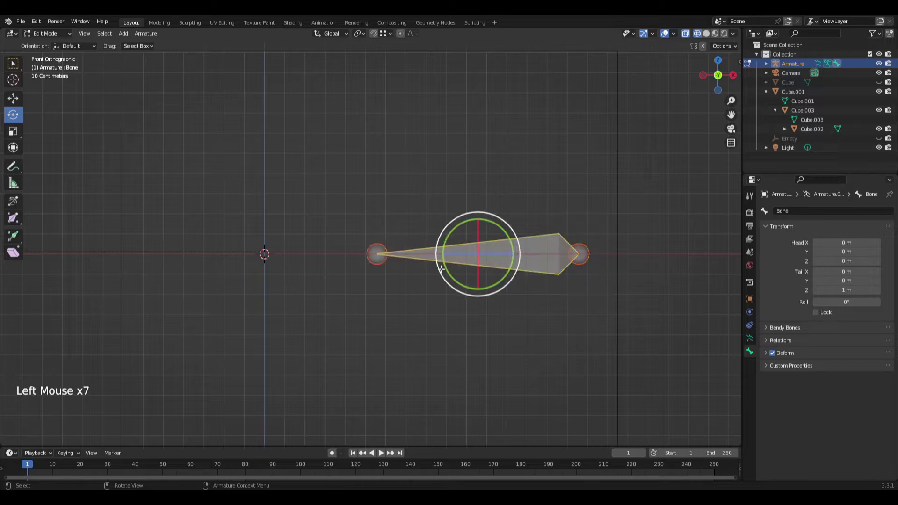
pyautogui.click(375, 256)
# - Keep the bone's tail selected and check its position relative to the first joint between the boxes
pyautogui.scroll(-4, 485, 282)
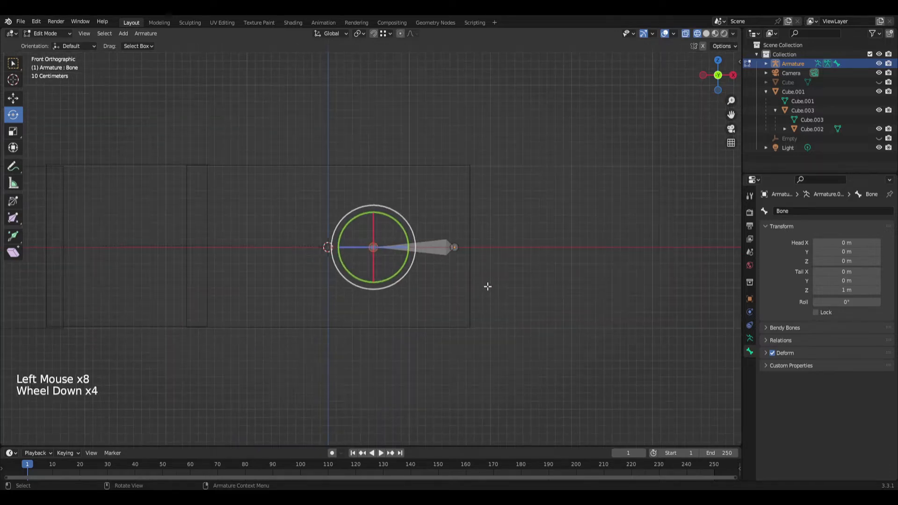
pyautogui.keyDown('shift'); pyautogui.moveTo(415, 276); pyautogui.dragTo(459, 277, button='middle'); pyautogui.keyUp('shift')
pyautogui.scroll(5, 459, 277)
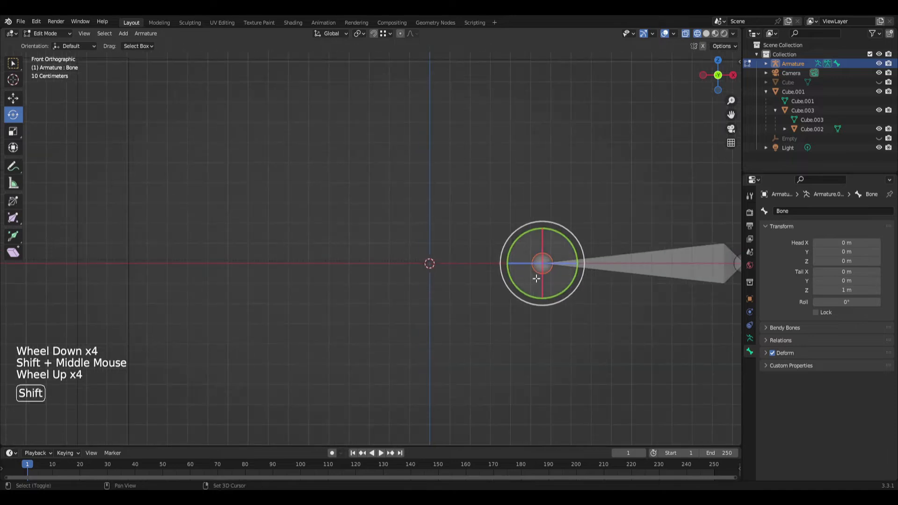
pyautogui.scroll(-2, 563, 275)
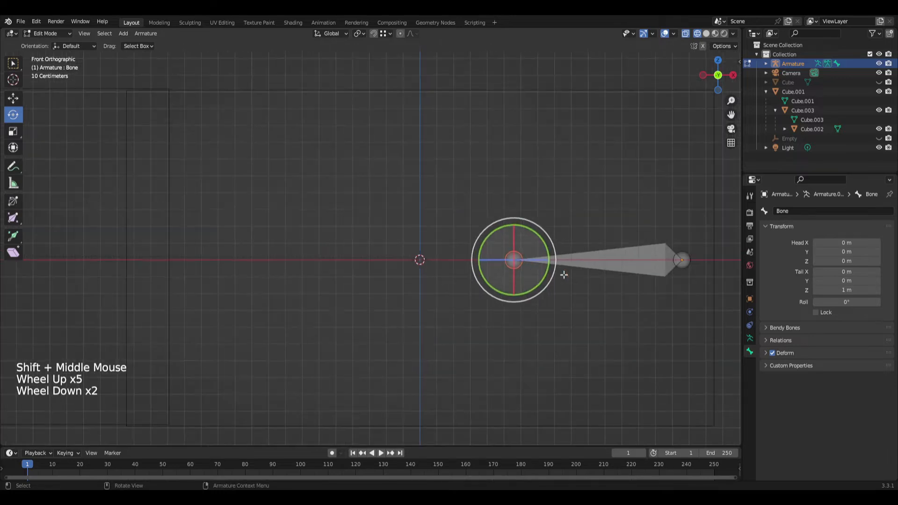
pyautogui.click(511, 264)
pyautogui.press('w')
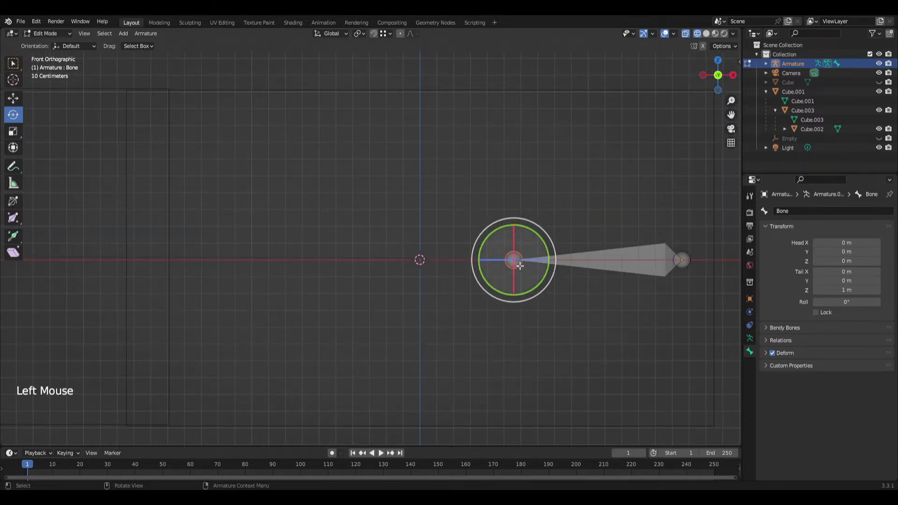
pyautogui.click(520, 266)
pyautogui.scroll(-2, 372, 255)
pyautogui.scroll(2, 372, 255)
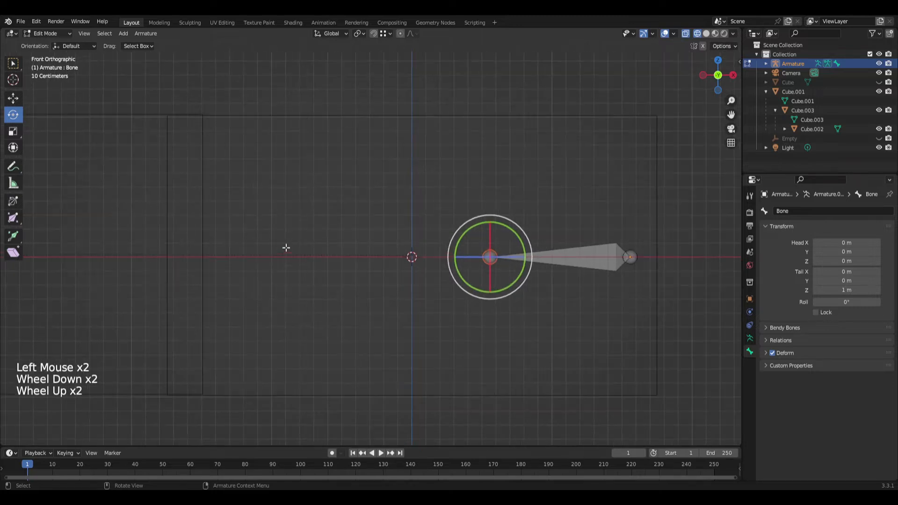
pyautogui.scroll(-2, 369, 252)
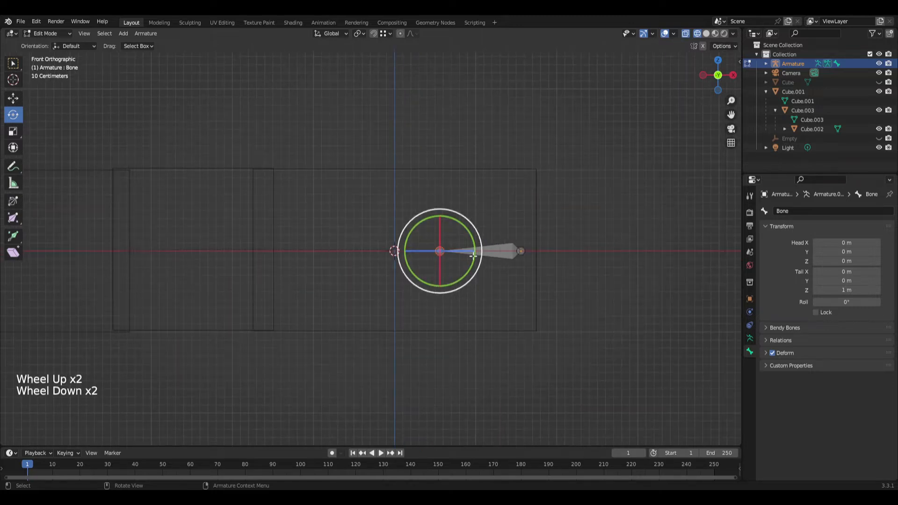
# - Inspect the overlapping joints between the boxes in perspective, and return to front orthographic view
pyautogui.scroll(-2, 345, 266)
pyautogui.moveTo(288, 259); pyautogui.dragTo(311, 231, button='middle')
pyautogui.scroll(2, 343, 224)
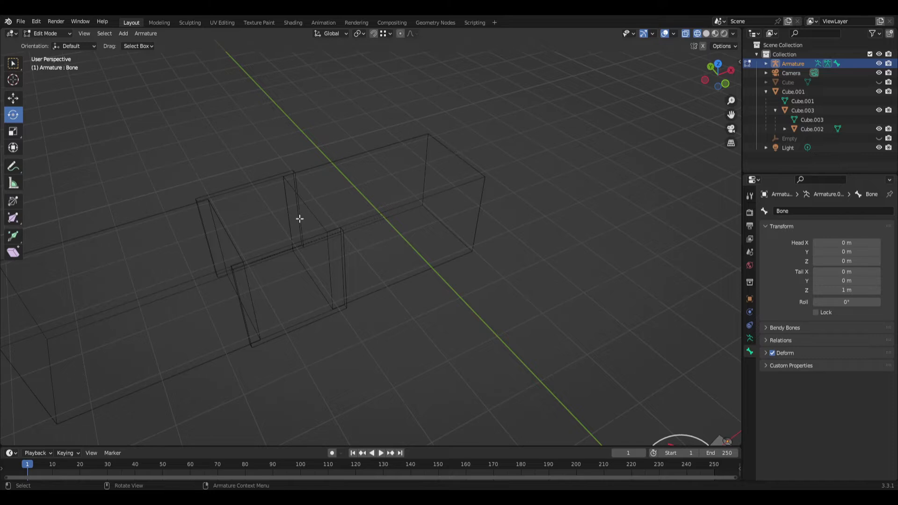
pyautogui.moveTo(218, 246); pyautogui.dragTo(212, 312, button='middle')
pyautogui.scroll(-2, 295, 287)
pyautogui.scroll(4, 213, 311)
pyautogui.scroll(-1, 307, 313)
pyautogui.press('KP_1')
pyautogui.scroll(1, 324, 315)
# - Move the bone's tail along global X into the overlap between the end box and middle box, stretching the bone to about 3.16 m
pyautogui.keyDown('shift'); pyautogui.moveTo(324, 315); pyautogui.dragTo(405, 183, button='middle'); pyautogui.keyUp('shift')
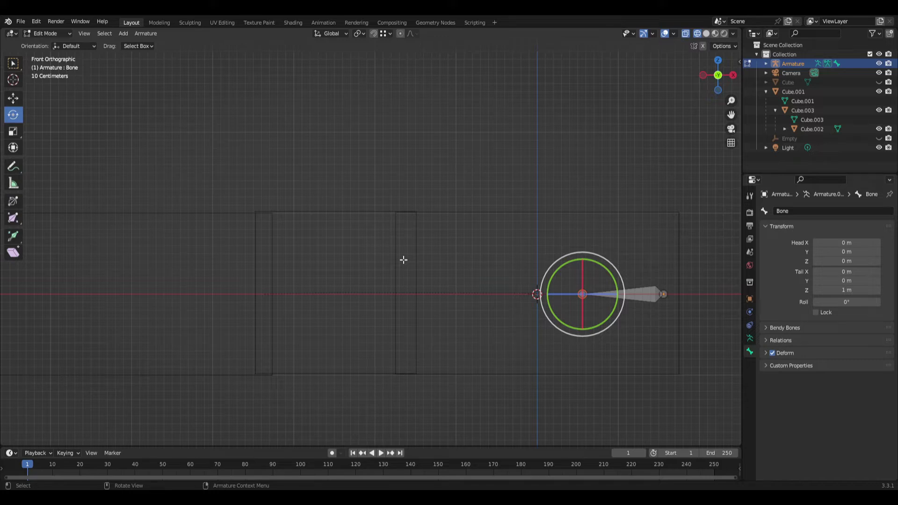
pyautogui.scroll(2, 538, 294)
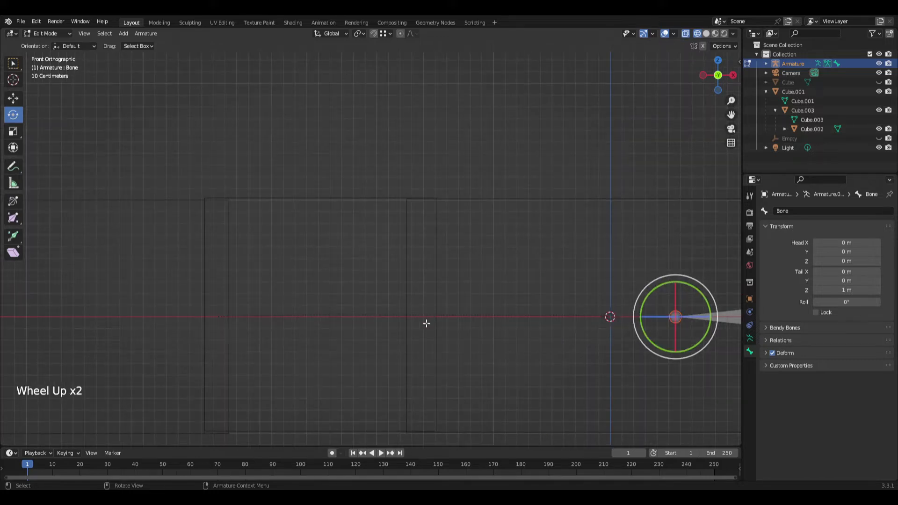
pyautogui.keyDown('shift'); pyautogui.moveTo(664, 322); pyautogui.dragTo(590, 305, button='middle'); pyautogui.keyUp('shift')
pyautogui.press('g')
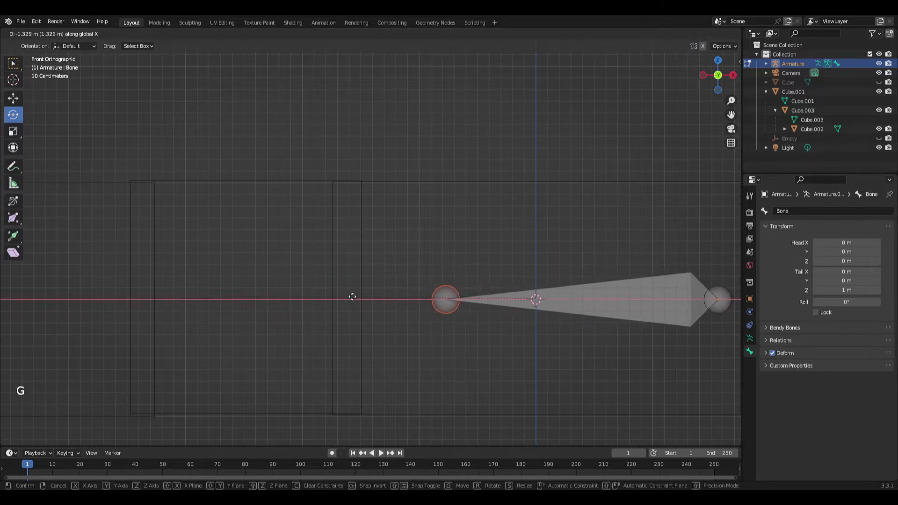
pyautogui.click(256, 311)
pyautogui.scroll(2, 337, 337)
pyautogui.keyDown('shift'); pyautogui.moveTo(341, 339); pyautogui.dragTo(344, 285, button='middle'); pyautogui.keyUp('shift')
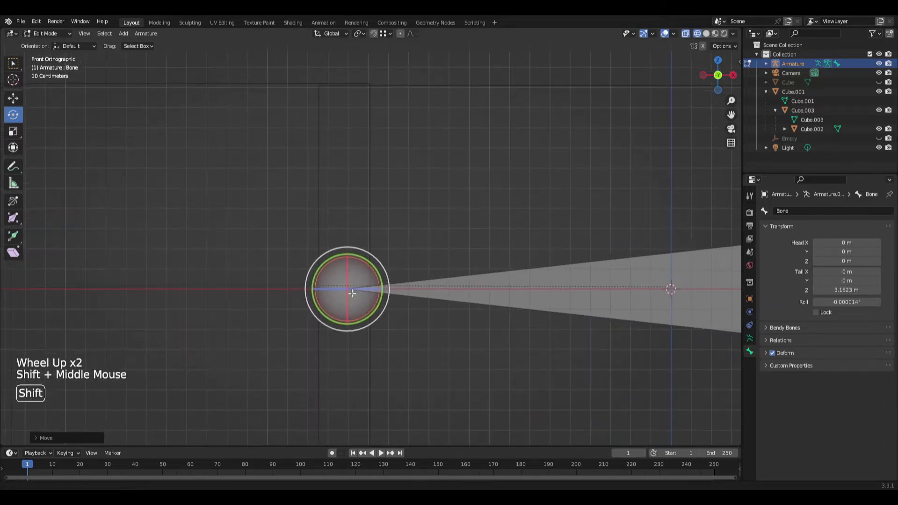
# - Nudge the bone's tail about 0.014 m along global X so it is centred in the overlap between the end box and middle box
pyautogui.scroll(2, 345, 329)
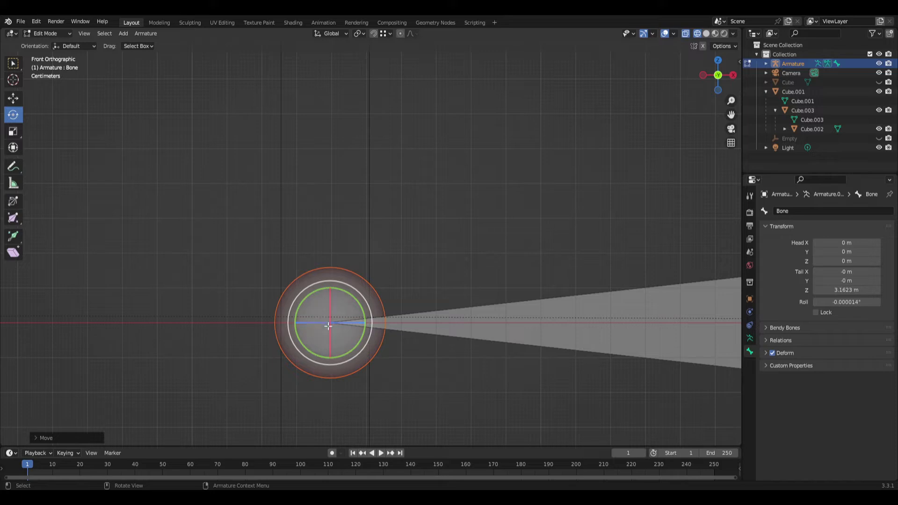
pyautogui.scroll(-4, 331, 323)
pyautogui.scroll(3, 356, 300)
pyautogui.keyDown('shift'); pyautogui.moveTo(376, 313); pyautogui.dragTo(396, 300, button='middle'); pyautogui.keyUp('shift')
pyautogui.press('g')
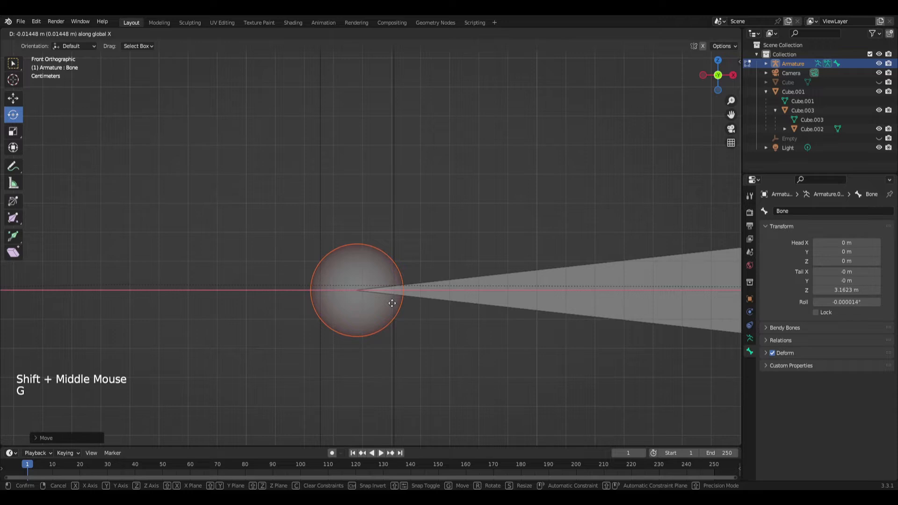
pyautogui.click(392, 303)
pyautogui.scroll(-4, 369, 261)
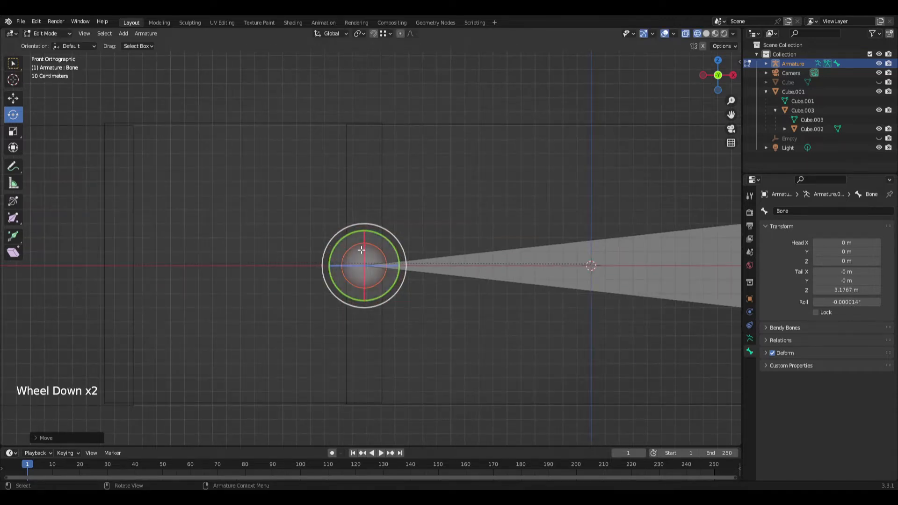
# - Extrude a second bone from the tail about 1.76 m in negative global X, ending inside the overlap at the middle box's other joint
pyautogui.scroll(2, 382, 254)
pyautogui.scroll(-2, 383, 254)
pyautogui.keyDown('shift'); pyautogui.moveTo(392, 255); pyautogui.dragTo(479, 270, button='middle'); pyautogui.keyUp('shift')
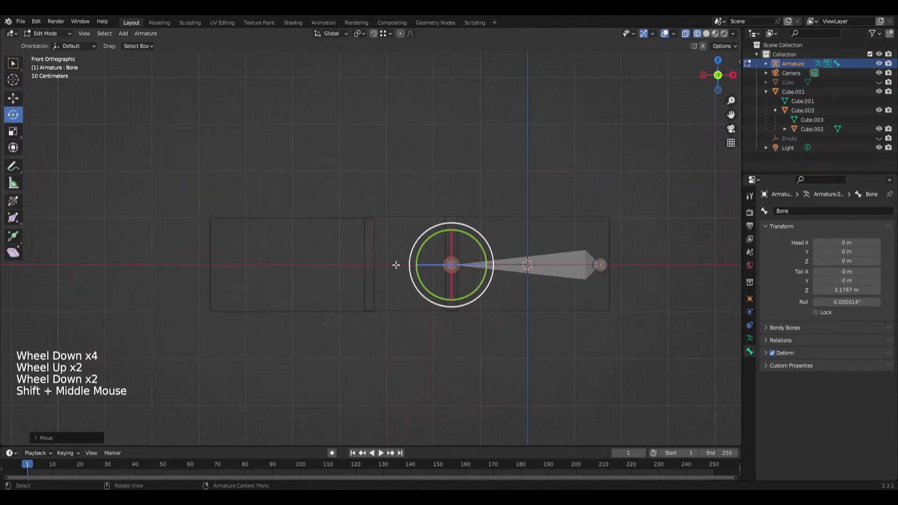
pyautogui.scroll(5, 439, 305)
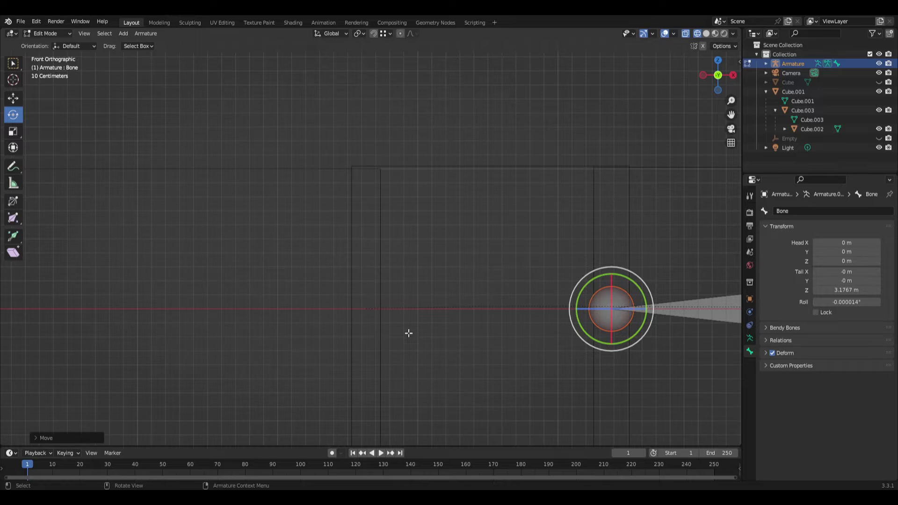
pyautogui.scroll(1, 431, 329)
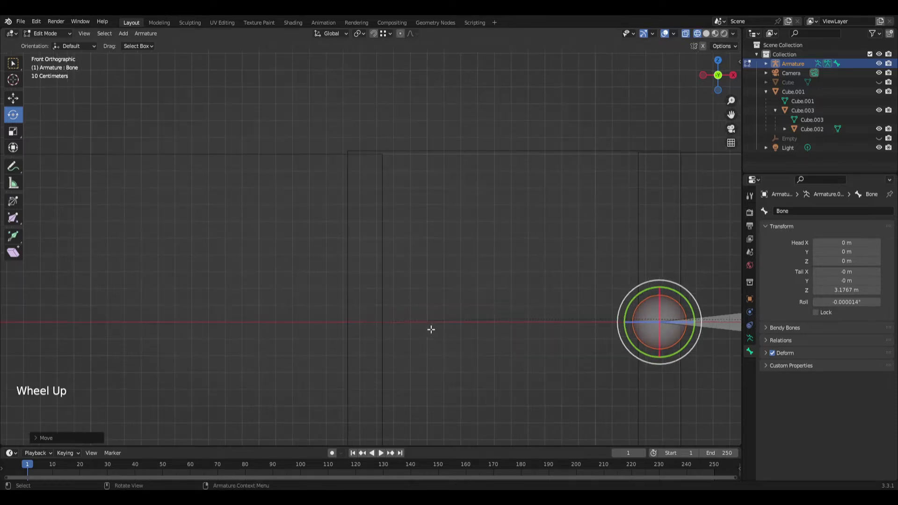
pyautogui.scroll(-2, 529, 332)
pyautogui.scroll(1, 491, 297)
pyautogui.keyDown('shift'); pyautogui.moveTo(491, 297); pyautogui.dragTo(388, 288, button='middle'); pyautogui.keyUp('shift')
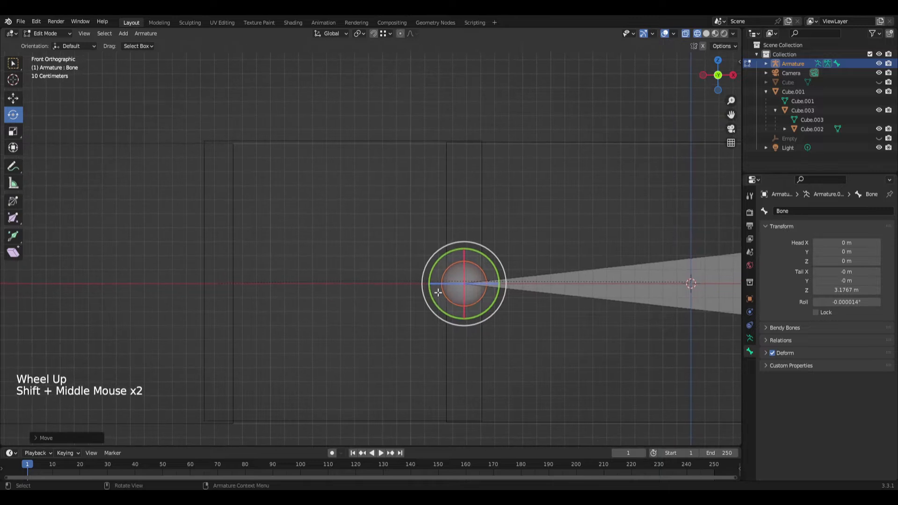
pyautogui.click(447, 304)
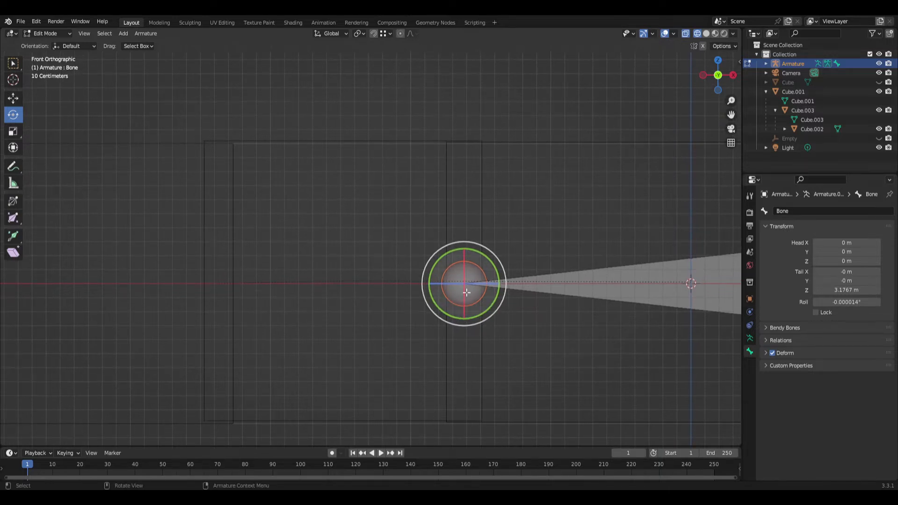
pyautogui.press('e')
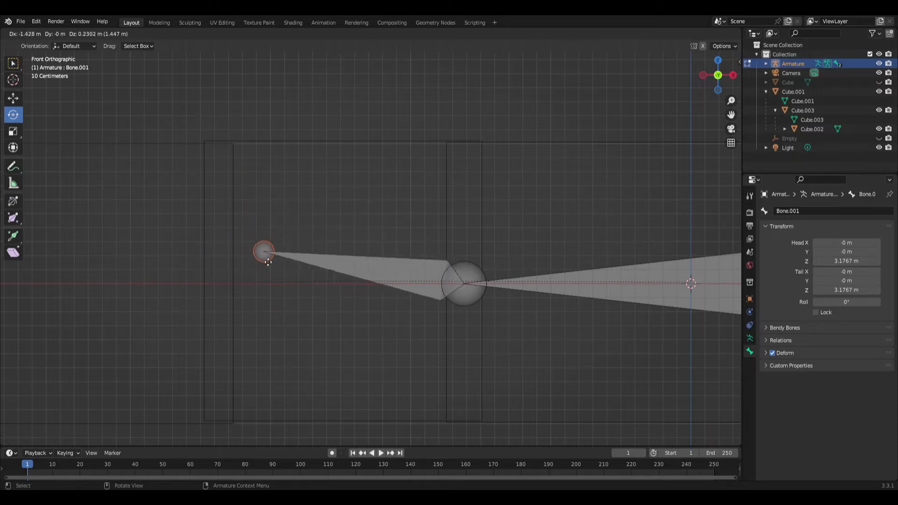
pyautogui.press('x')
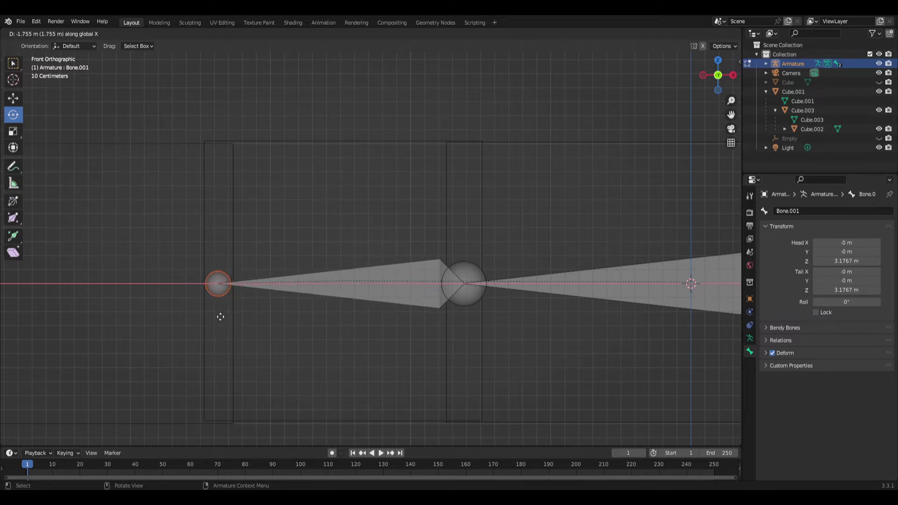
pyautogui.click(220, 317)
# - Extrude a third bone from the second bone's tail about 3.38 m in negative global X, to the far edge of the last box
pyautogui.scroll(-3, 220, 314)
pyautogui.keyDown('shift'); pyautogui.moveTo(218, 290); pyautogui.dragTo(477, 301, button='middle'); pyautogui.keyUp('shift')
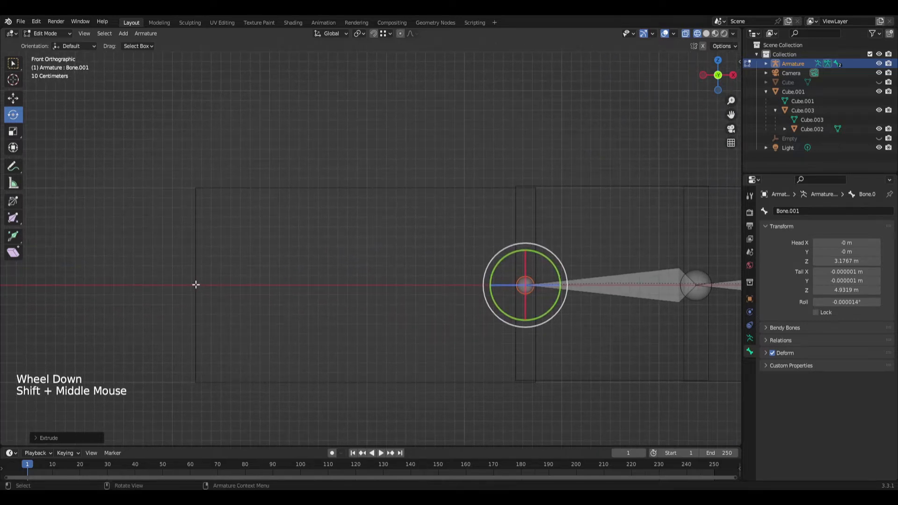
pyautogui.press('e')
pyautogui.press('x')
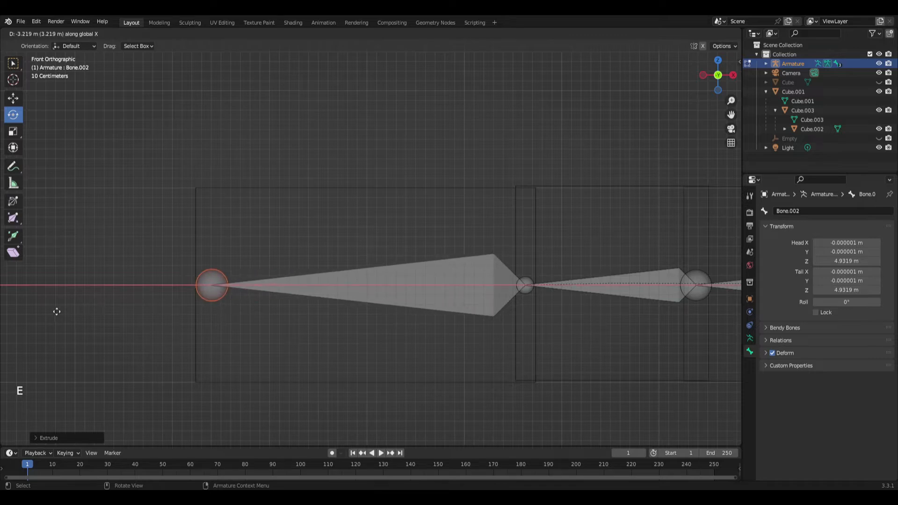
pyautogui.click(41, 311)
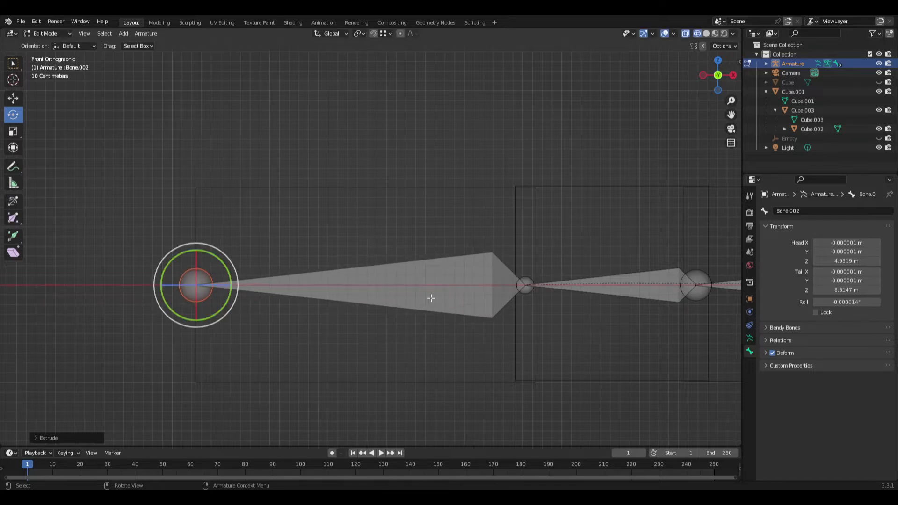
# - Fine-tune the third bone's tail along global X to line up with the last box's outer edge, at tail Z 8.3174 m
pyautogui.scroll(2, 538, 278)
pyautogui.keyDown('shift'); pyautogui.moveTo(178, 313); pyautogui.dragTo(499, 215, button='middle'); pyautogui.keyUp('shift')
pyautogui.scroll(2, 307, 246)
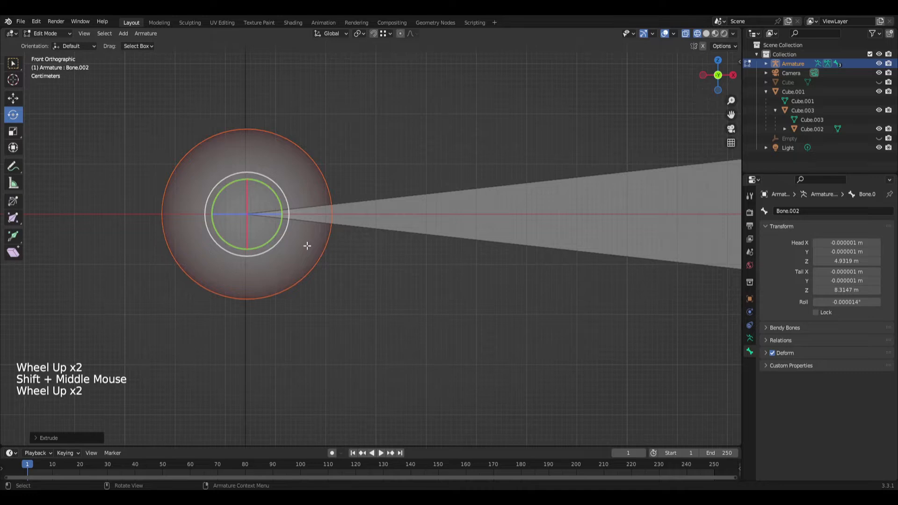
pyautogui.keyDown('shift'); pyautogui.moveTo(306, 246); pyautogui.dragTo(401, 282, button='middle'); pyautogui.keyUp('shift')
pyautogui.scroll(2, 401, 282)
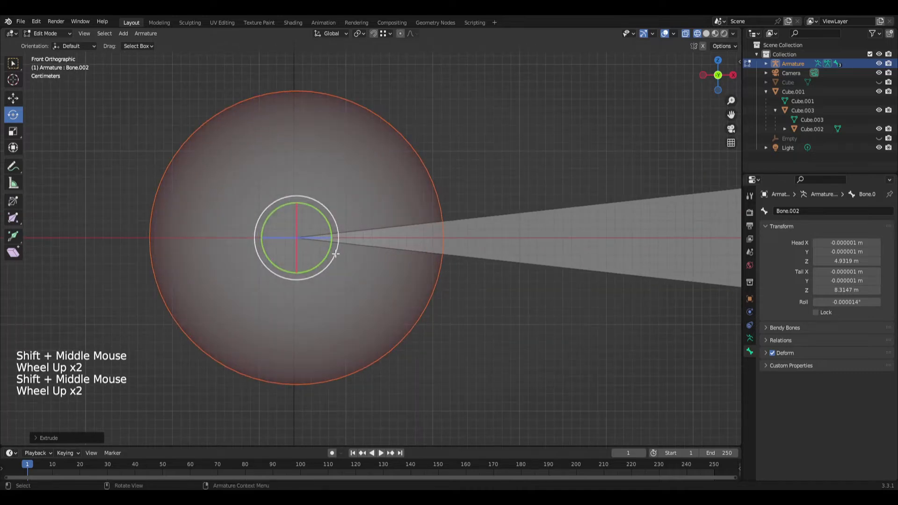
pyautogui.press('g')
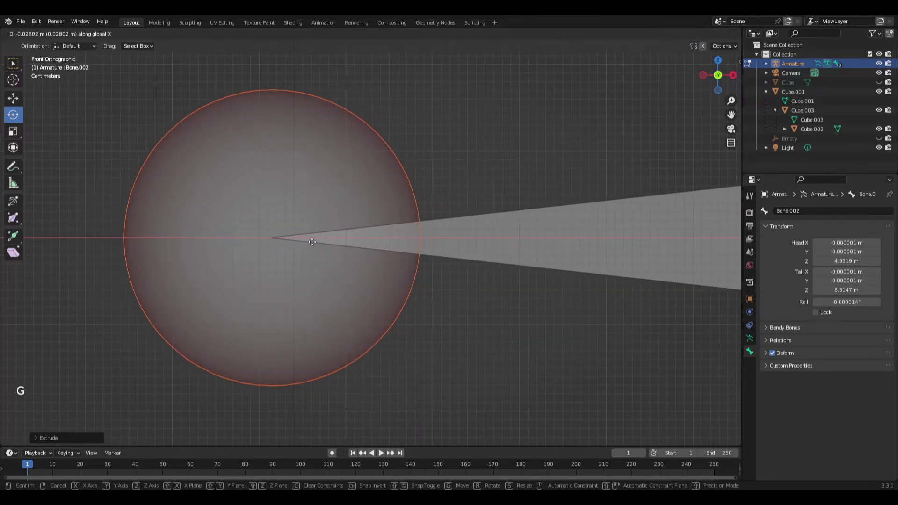
pyautogui.click(333, 256)
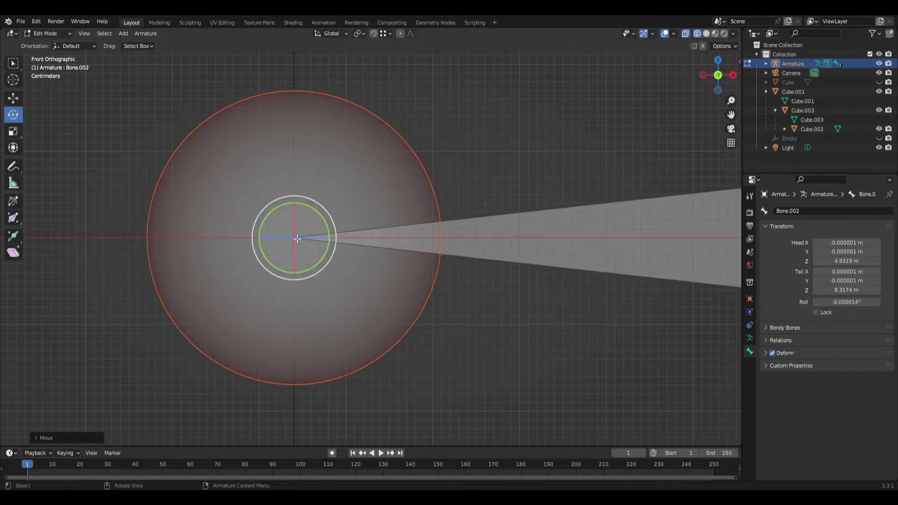
# - Check the three-bone chain from front orthographic view, leave Edit Mode and select the whole armature
pyautogui.scroll(-6, 285, 207)
pyautogui.moveTo(518, 285); pyautogui.dragTo(341, 314, button='middle')
pyautogui.scroll(-2, 524, 318)
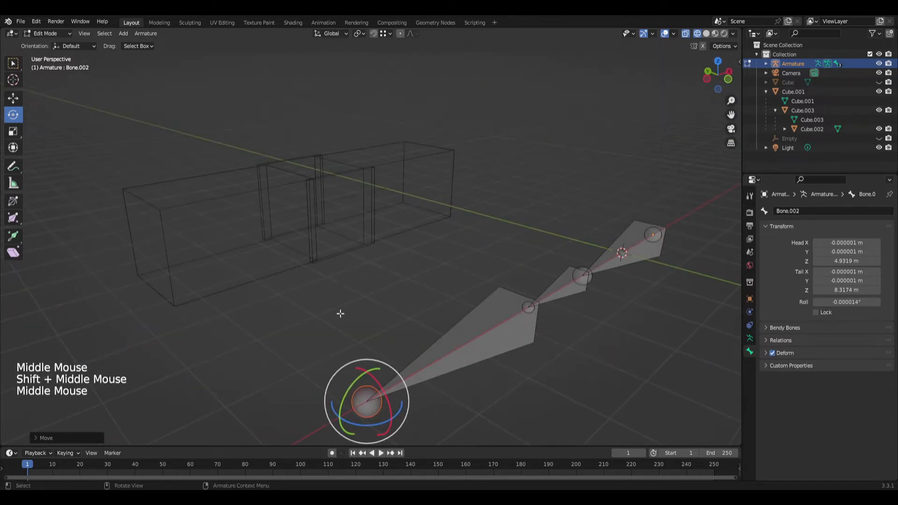
pyautogui.press('KP_1')
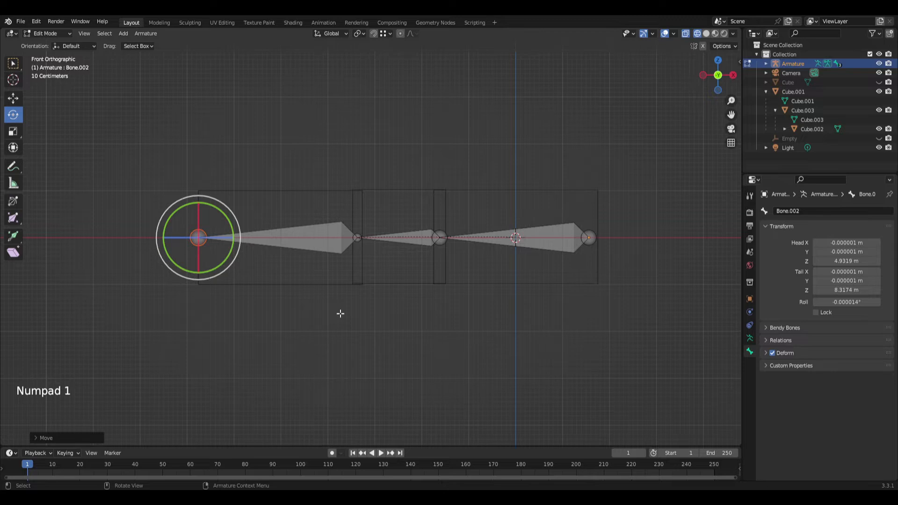
pyautogui.scroll(1, 340, 314)
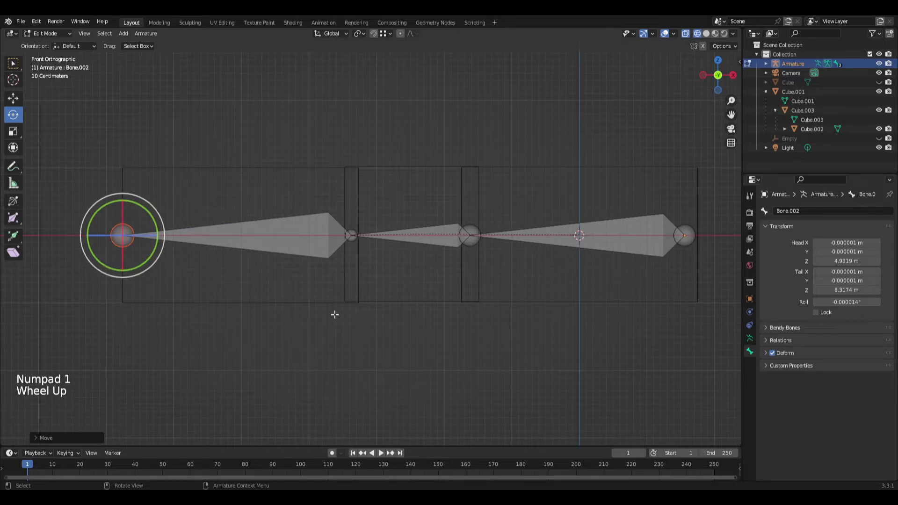
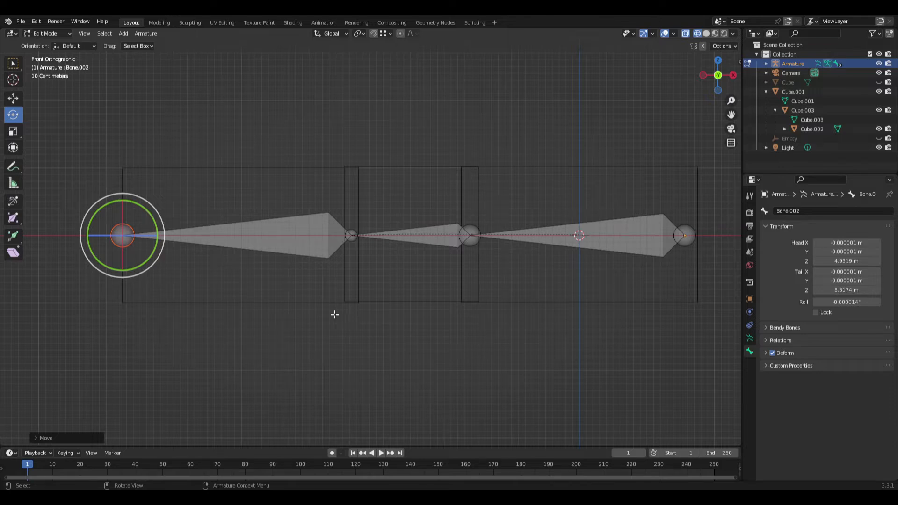
pyautogui.click(302, 240)
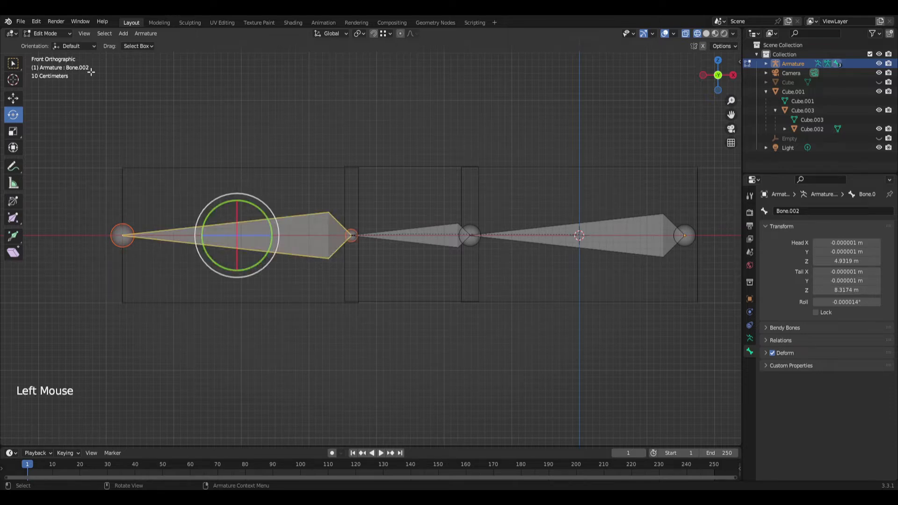
pyautogui.press('Tab')
pyautogui.click(622, 236)
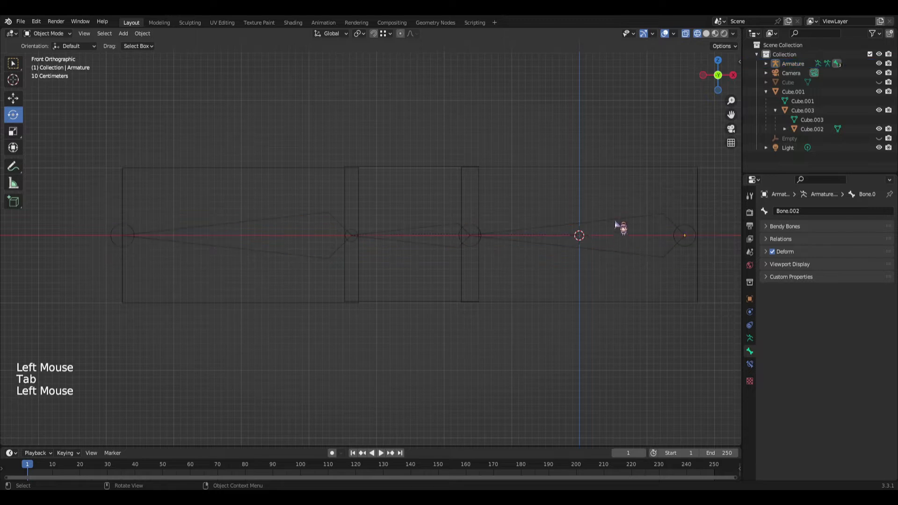
pyautogui.click(795, 65)
pyautogui.scroll(1, 463, 255)
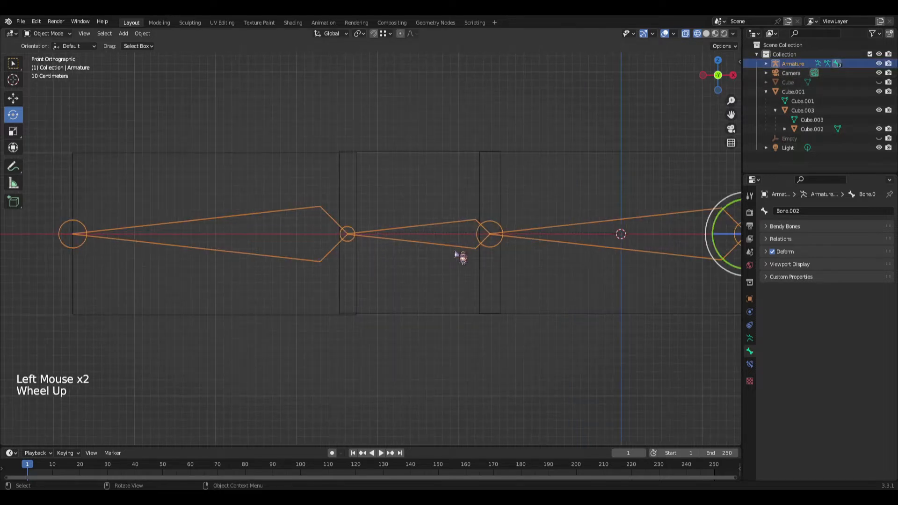
pyautogui.scroll(-1, 449, 243)
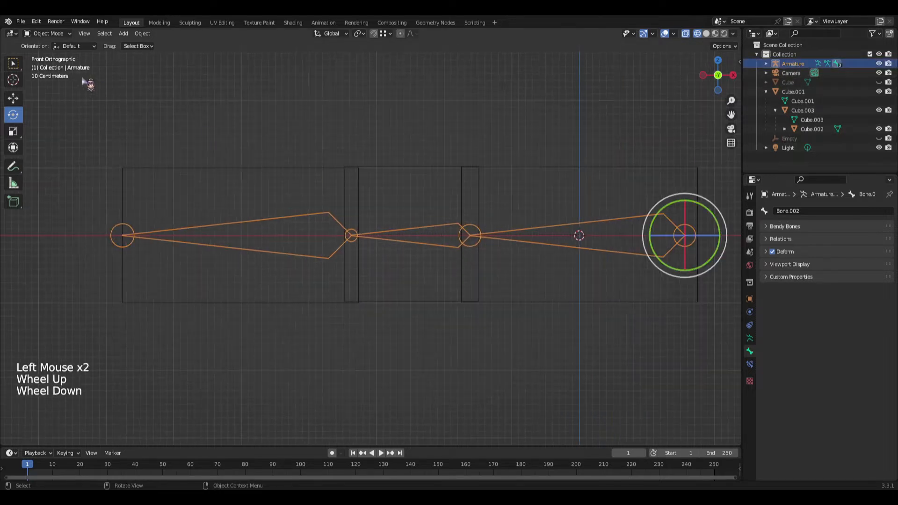
# - Put the armature into Pose Mode, with the third bone selected and the Rotate tool active
pyautogui.click(47, 33)
pyautogui.click(349, 203)
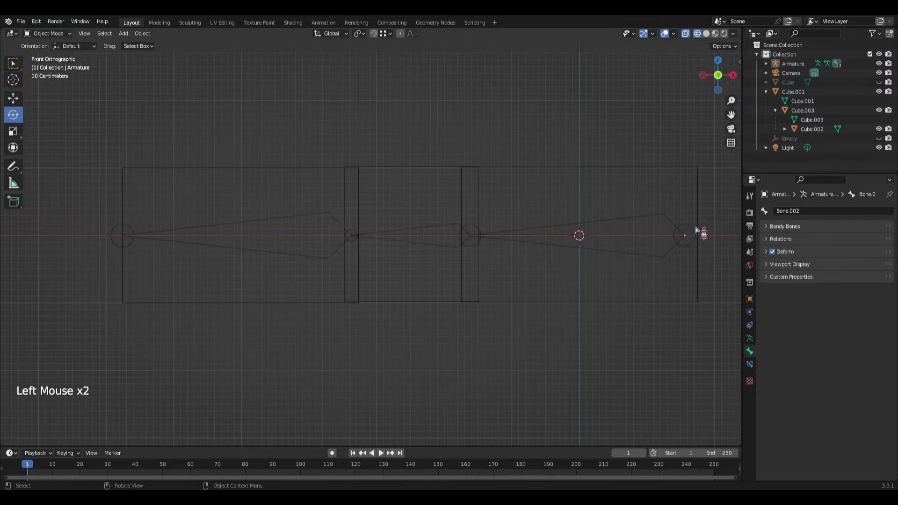
pyautogui.click(654, 216)
pyautogui.hotkey('ctrl', 'Tab')
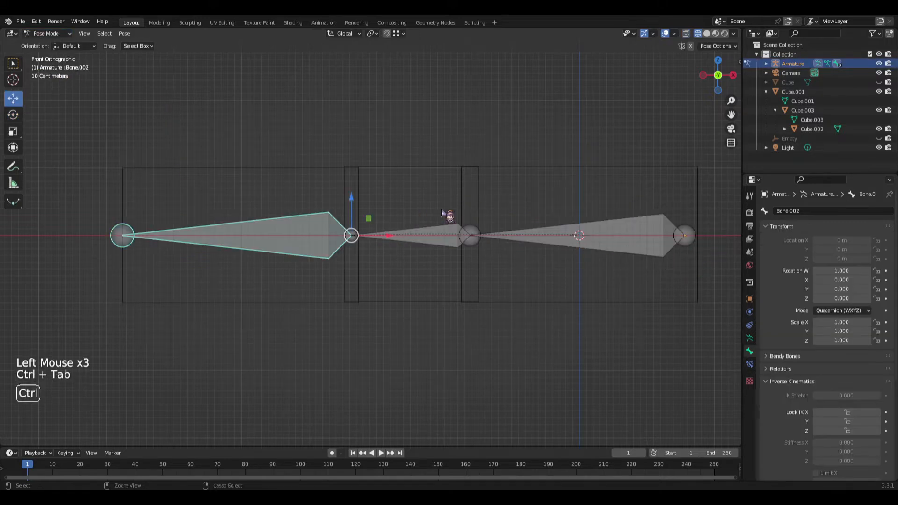
pyautogui.click(275, 238)
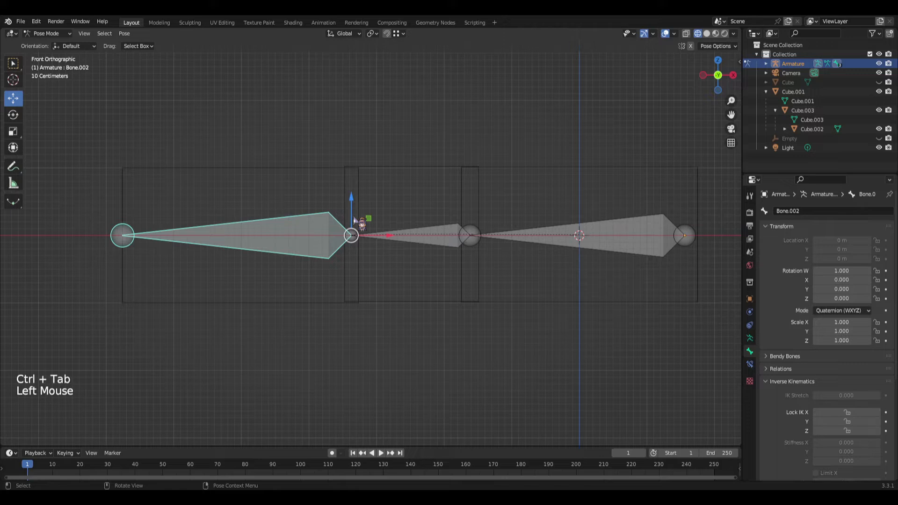
pyautogui.click(13, 115)
# - Rotate the third bone about its joint, and swing the middle bone upward about its own joint with the third bone following
pyautogui.moveTo(321, 203); pyautogui.dragTo(367, 195)
pyautogui.click(434, 221)
pyautogui.moveTo(435, 222); pyautogui.dragTo(521, 167)
# - Try rotating the middle bone further and the first bone about its head, undoing each rotation
pyautogui.scroll(-2, 521, 166)
pyautogui.keyDown('shift'); pyautogui.moveTo(521, 167); pyautogui.dragTo(430, 232, button='middle'); pyautogui.keyUp('shift')
pyautogui.moveTo(329, 278); pyautogui.dragTo(366, 310)
pyautogui.hotkey('ctrl', 'z')
pyautogui.click(495, 288)
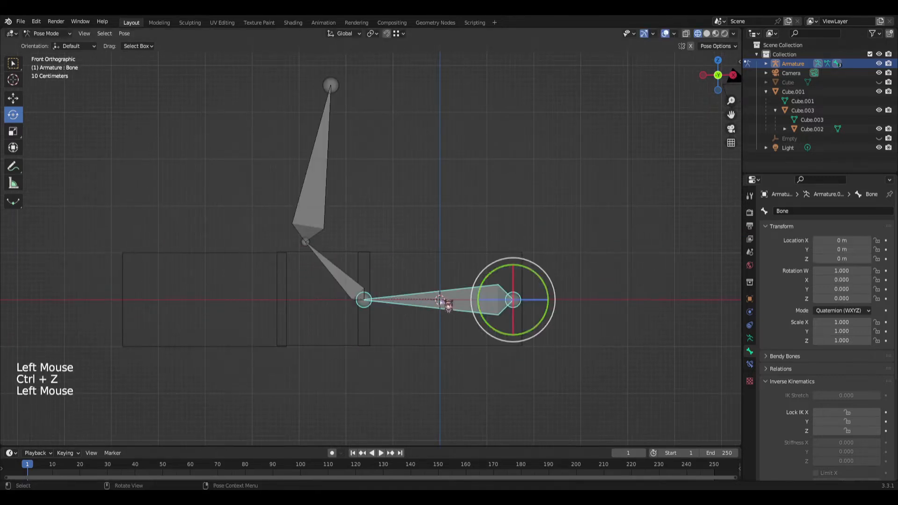
pyautogui.moveTo(496, 283)
pyautogui.mouseDown()
pyautogui.moveTo(484, 274)
pyautogui.moveTo(508, 258)
pyautogui.moveTo(498, 261)
pyautogui.moveTo(495, 280)
pyautogui.mouseUp()
pyautogui.hotkey('ctrl', 'z')
# - Select the middle bone and try rotating it about its joint with the first bone
pyautogui.click(337, 290)
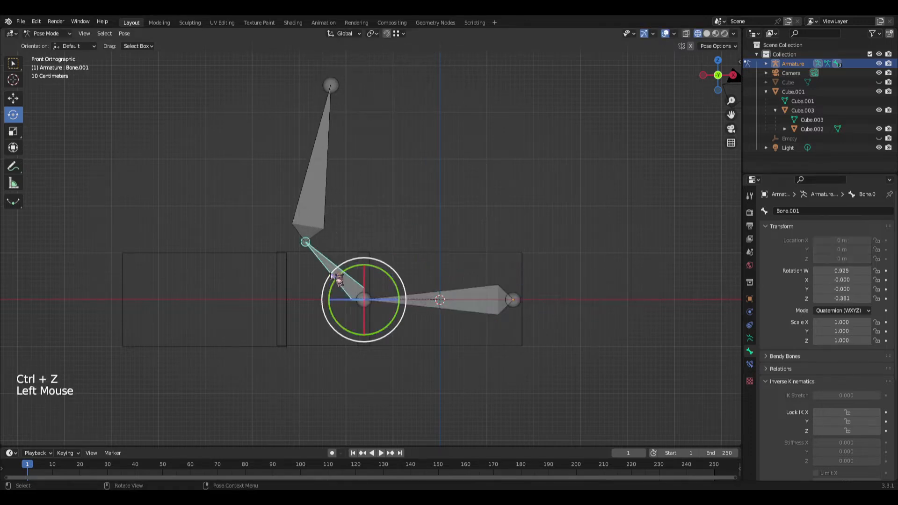
pyautogui.doubleClick(344, 294)
pyautogui.hotkey('ctrl', 'z')
pyautogui.moveTo(335, 285); pyautogui.dragTo(282, 313)
# - Undo all the bone rotations, back to the straight pose with the third bone selected
pyautogui.hotkey('ctrl', 'z')
pyautogui.hotkey('ctrl', 'z')
pyautogui.hotkey('ctrl', 'z')
pyautogui.hotkey('ctrl', 'z')
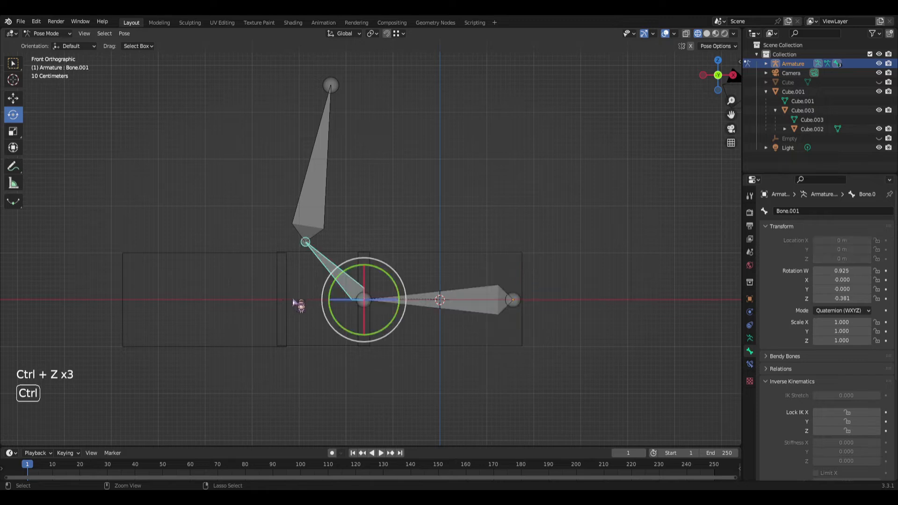
pyautogui.hotkey('ctrl', 'z')
pyautogui.hotkey('ctrl', 'z')
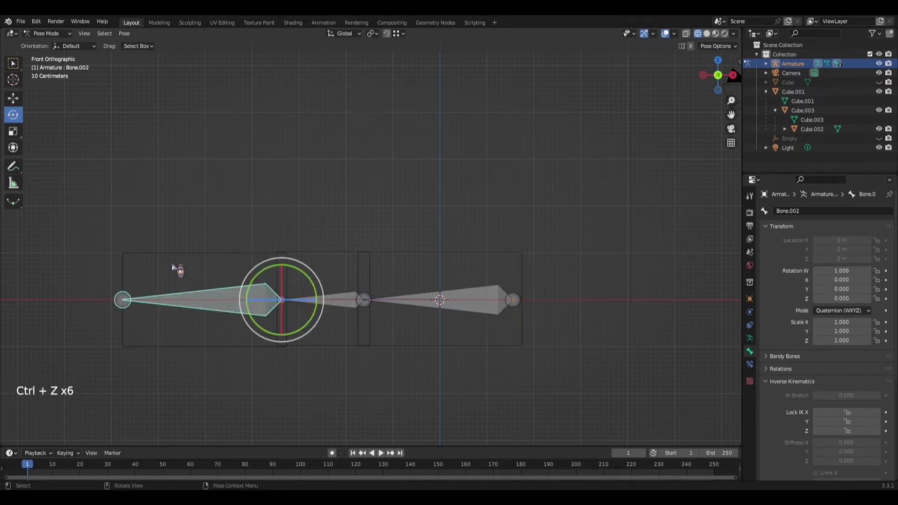
pyautogui.scroll(3, 321, 265)
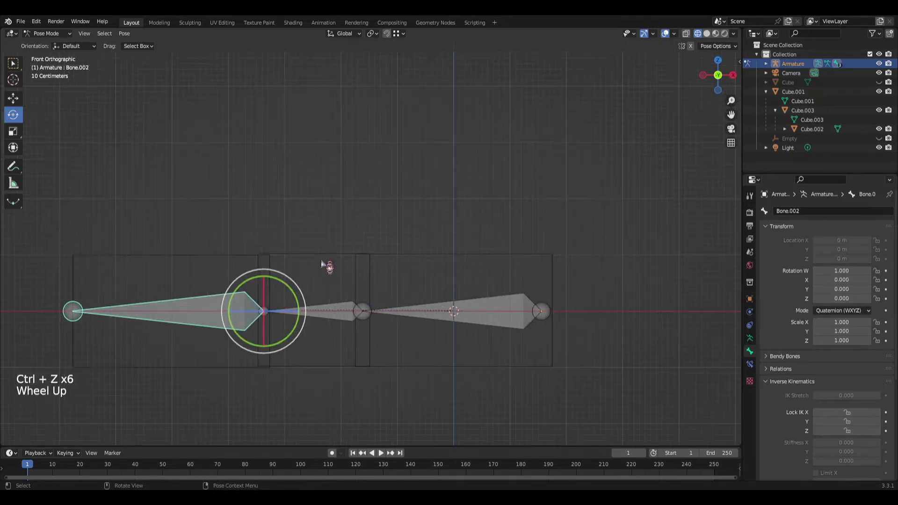
pyautogui.keyDown('shift'); pyautogui.moveTo(255, 334); pyautogui.dragTo(405, 273, button='middle'); pyautogui.keyUp('shift')
pyautogui.scroll(-2, 533, 284)
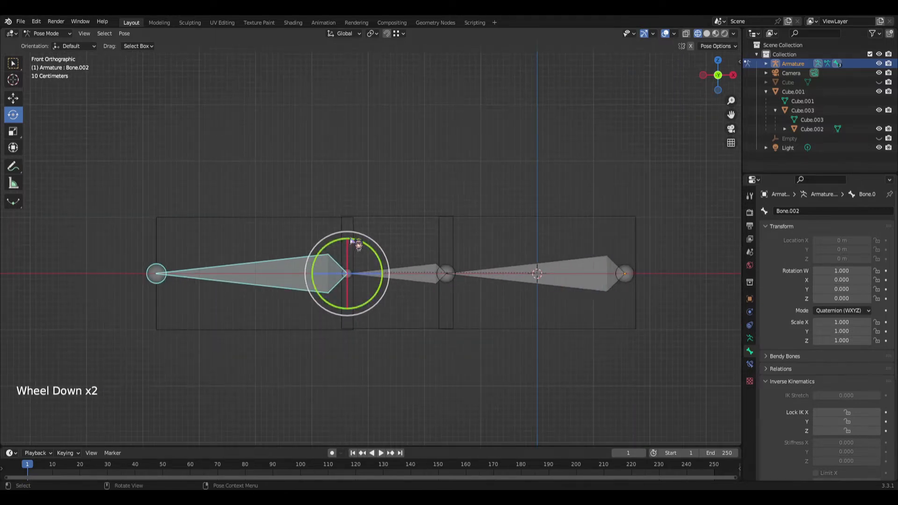
pyautogui.press('ctrl')
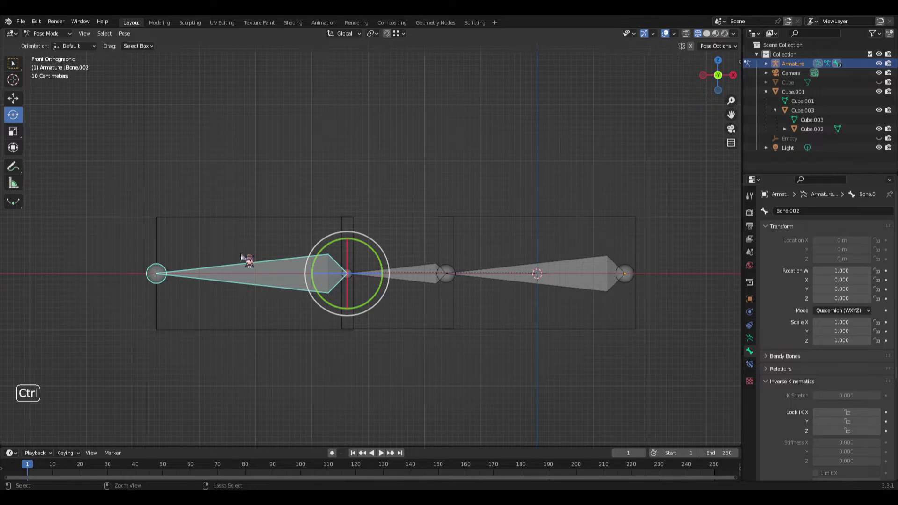
# - Take the armature out of Pose Mode into Edit Mode and select the tail of the third bone
pyautogui.hotkey('ctrl', 'Tab')
pyautogui.scroll(2, 369, 263)
pyautogui.scroll(-2, 406, 266)
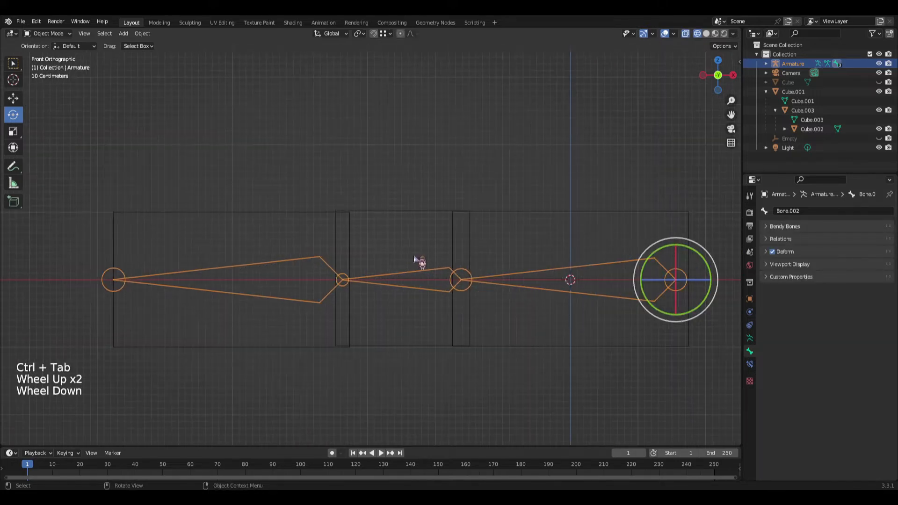
pyautogui.press('Tab')
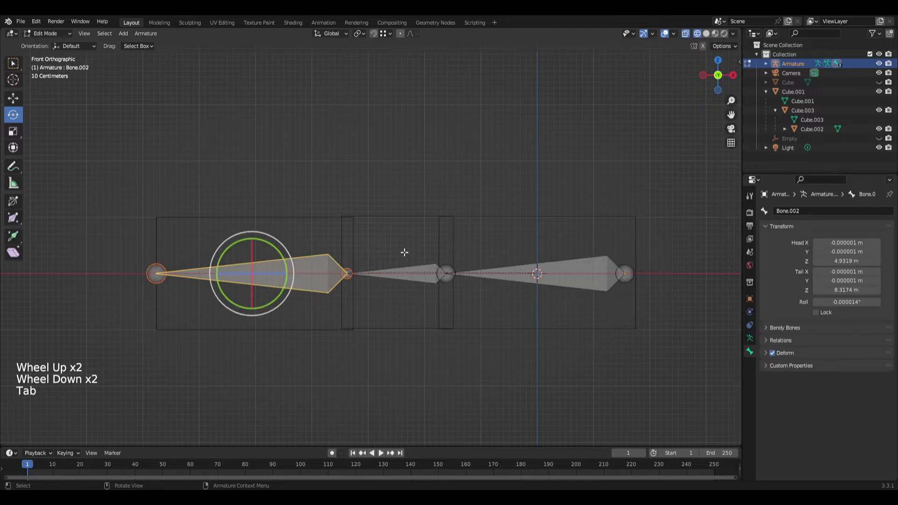
pyautogui.scroll(3, 402, 252)
pyautogui.keyDown('shift'); pyautogui.moveTo(220, 290); pyautogui.dragTo(429, 271, button='middle'); pyautogui.keyUp('shift')
pyautogui.scroll(1, 327, 269)
pyautogui.scroll(1, 243, 281)
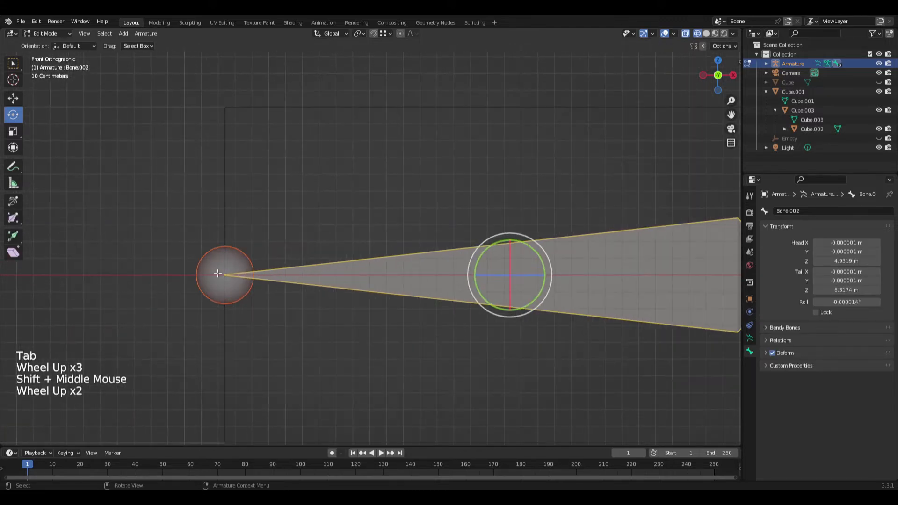
pyautogui.click(241, 285)
# - Examine the third bone's tail and the joints along the three-bone chain in front view
pyautogui.scroll(-2, 266, 276)
pyautogui.scroll(-1, 465, 256)
pyautogui.scroll(2, 487, 257)
pyautogui.scroll(1, 489, 257)
pyautogui.scroll(-2, 509, 253)
pyautogui.moveTo(509, 253)
pyautogui.keyDown('shift'); pyautogui.mouseDown(button='middle')
pyautogui.moveTo(356, 263)
pyautogui.moveTo(500, 250)
pyautogui.mouseUp(button='middle'); pyautogui.keyUp('shift')
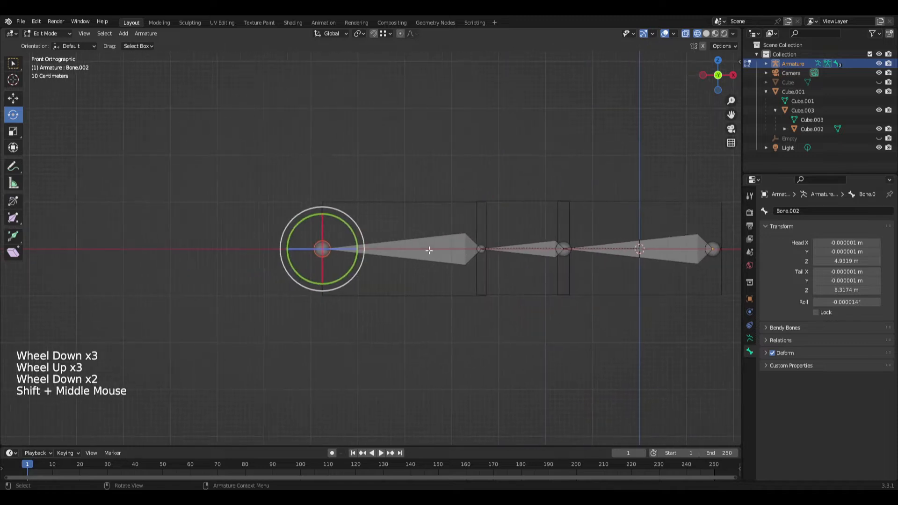
pyautogui.scroll(5, 426, 250)
pyautogui.scroll(1, 335, 252)
pyautogui.keyDown('shift'); pyautogui.moveTo(335, 251); pyautogui.dragTo(445, 248, button='middle'); pyautogui.keyUp('shift')
pyautogui.scroll(2, 353, 301)
pyautogui.keyDown('shift'); pyautogui.moveTo(353, 302); pyautogui.dragTo(419, 309, button='middle'); pyautogui.keyUp('shift')
pyautogui.scroll(-2, 417, 295)
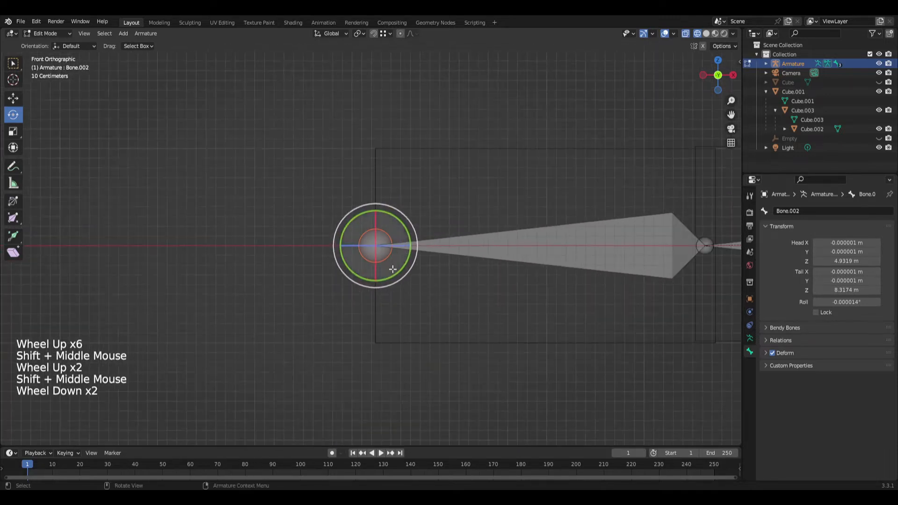
pyautogui.scroll(-1, 407, 265)
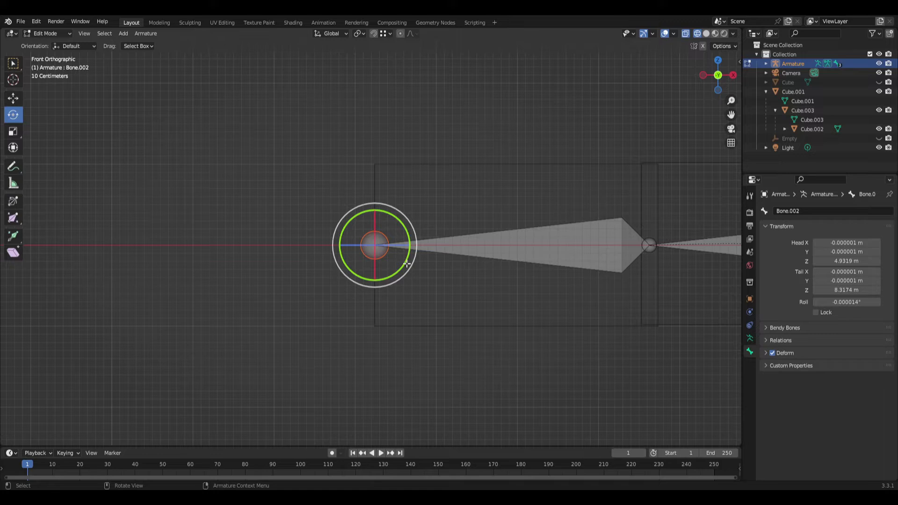
pyautogui.scroll(-3, 435, 258)
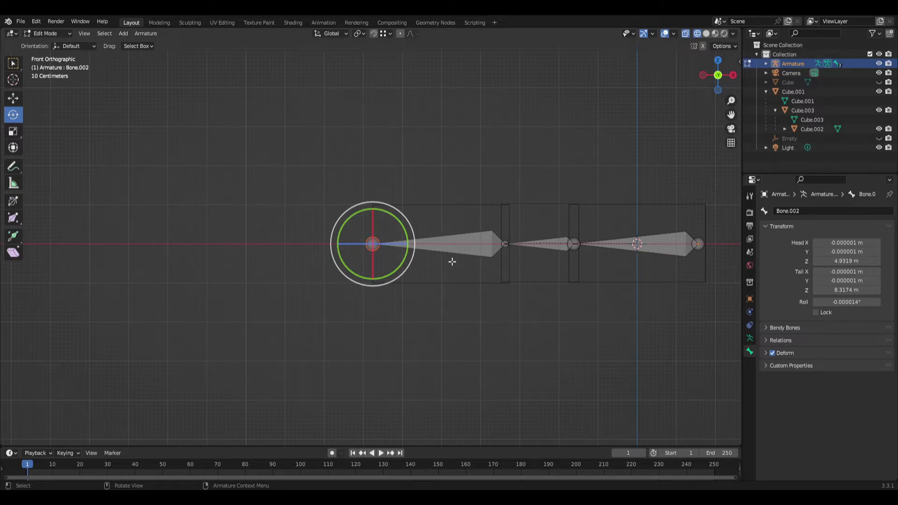
pyautogui.scroll(2, 465, 279)
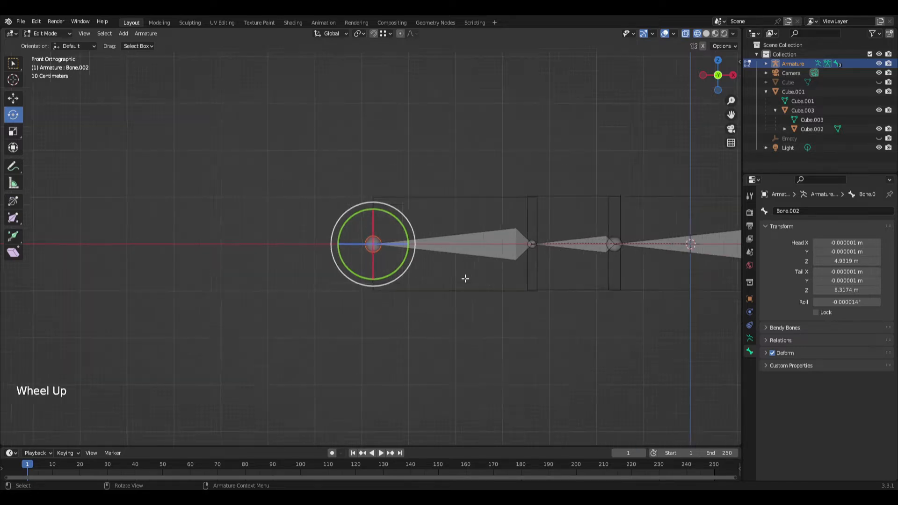
pyautogui.keyDown('shift'); pyautogui.moveTo(541, 310); pyautogui.dragTo(325, 273, button='middle'); pyautogui.keyUp('shift')
pyautogui.scroll(1, 374, 323)
pyautogui.scroll(2, 281, 339)
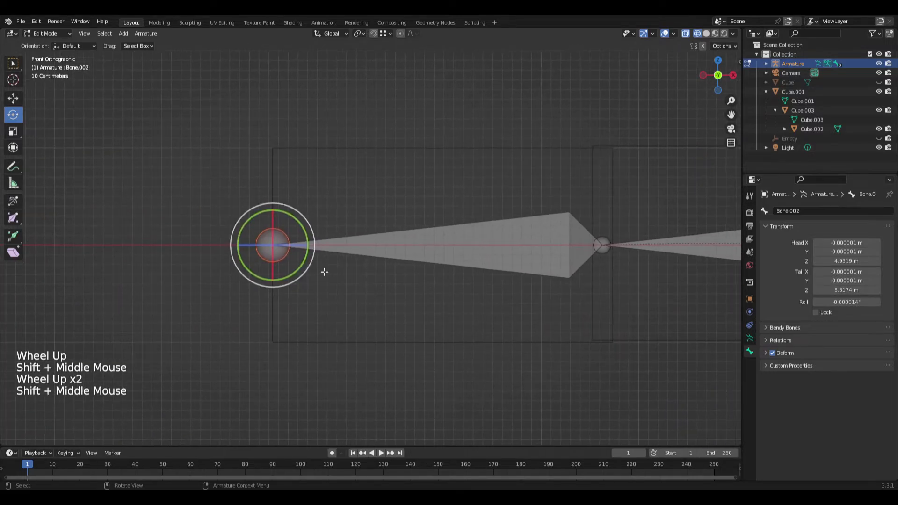
pyautogui.scroll(2, 269, 258)
pyautogui.click(246, 252)
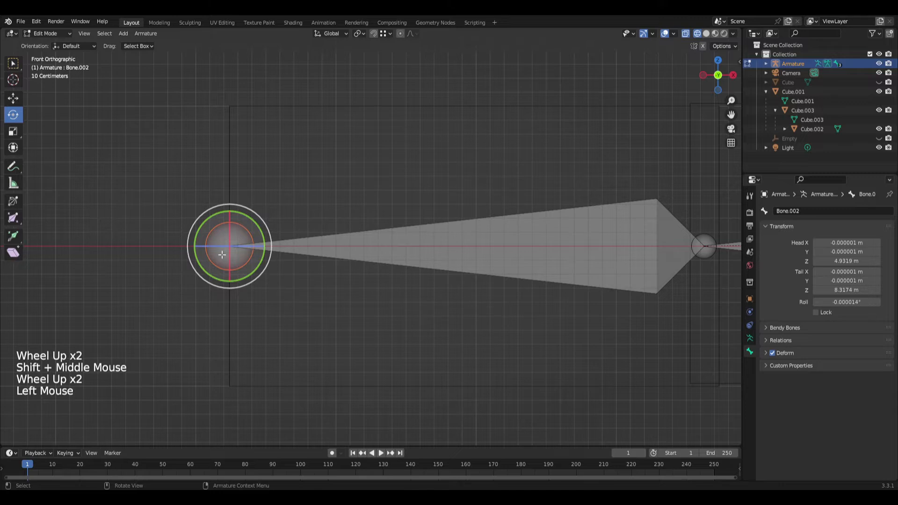
pyautogui.scroll(-1, 278, 255)
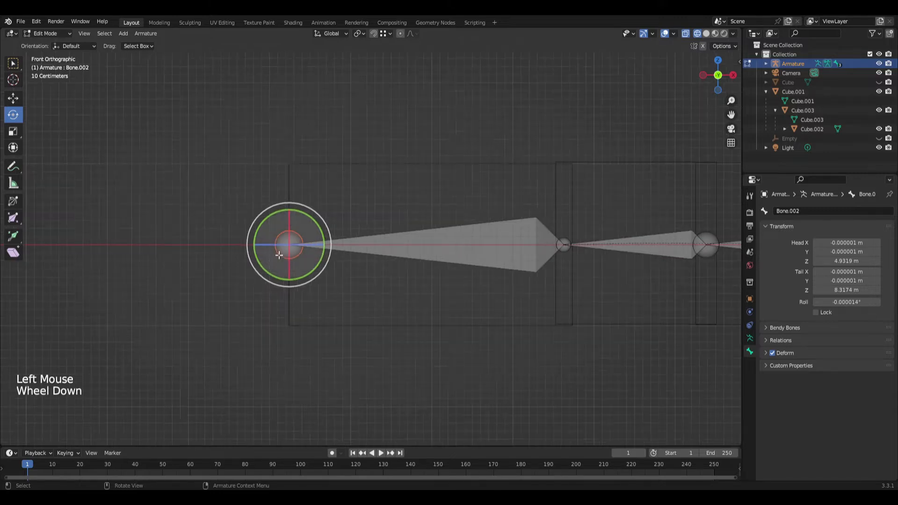
pyautogui.scroll(-3, 469, 281)
pyautogui.scroll(3, 531, 244)
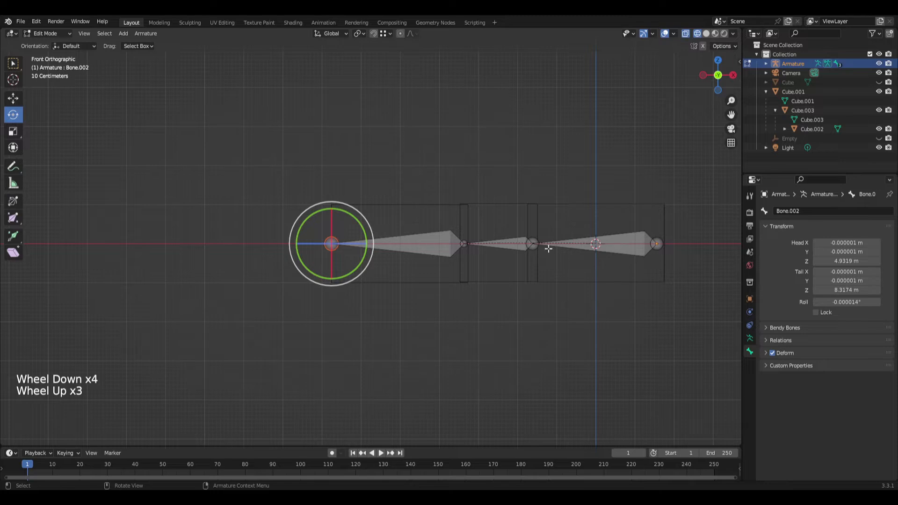
pyautogui.scroll(3, 291, 250)
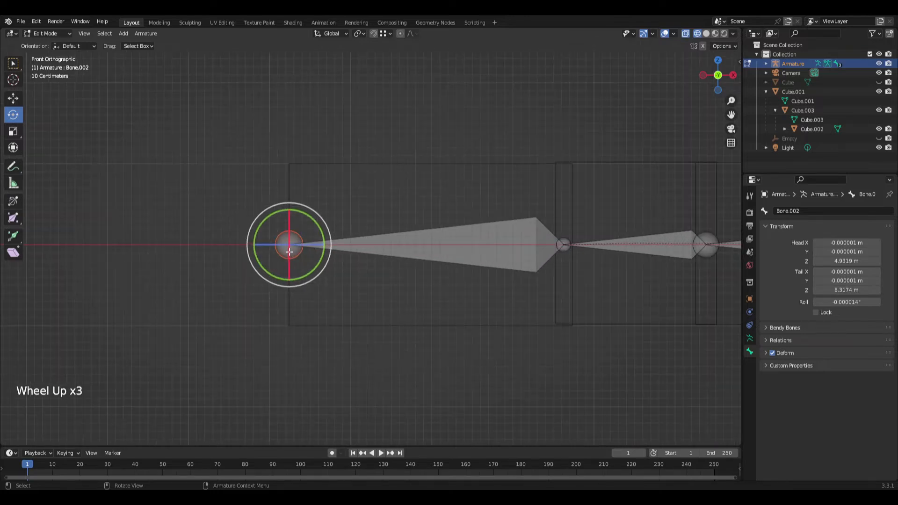
pyautogui.scroll(2, 287, 259)
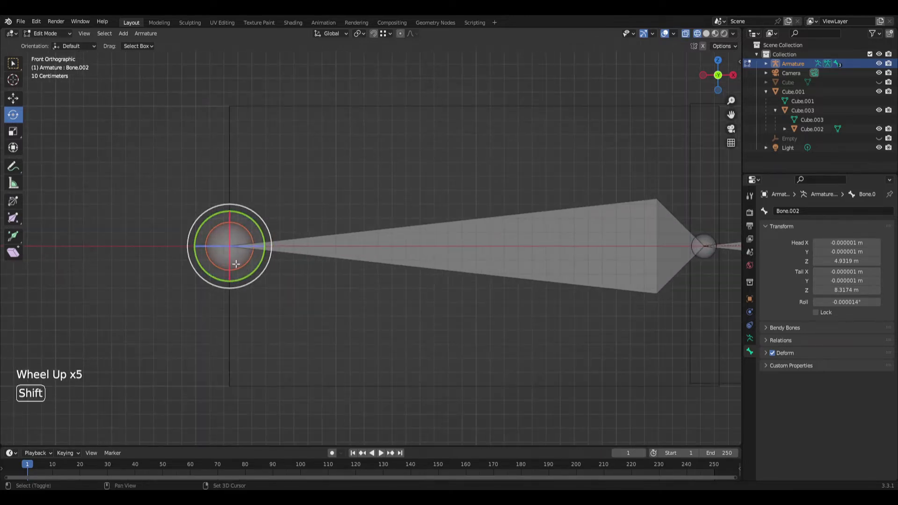
pyautogui.keyDown('shift'); pyautogui.moveTo(236, 265); pyautogui.dragTo(328, 269, button='middle'); pyautogui.keyUp('shift')
pyautogui.scroll(1, 418, 282)
pyautogui.scroll(-3, 418, 282)
pyautogui.scroll(1, 505, 260)
pyautogui.keyDown('shift'); pyautogui.moveTo(582, 257); pyautogui.dragTo(461, 277, button='middle'); pyautogui.keyUp('shift')
pyautogui.scroll(3, 562, 279)
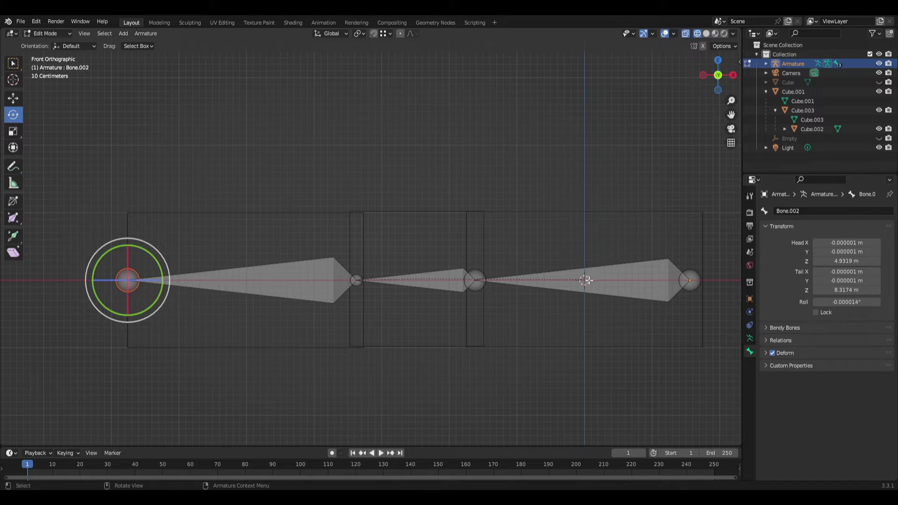
# - Select the third bone's tail and snap the 3D cursor to it with Cursor to Selected
pyautogui.scroll(2, 585, 280)
pyautogui.keyDown('shift'); pyautogui.moveTo(328, 262); pyautogui.dragTo(463, 239, button='middle'); pyautogui.keyUp('shift')
pyautogui.click(215, 272)
pyautogui.click(219, 264)
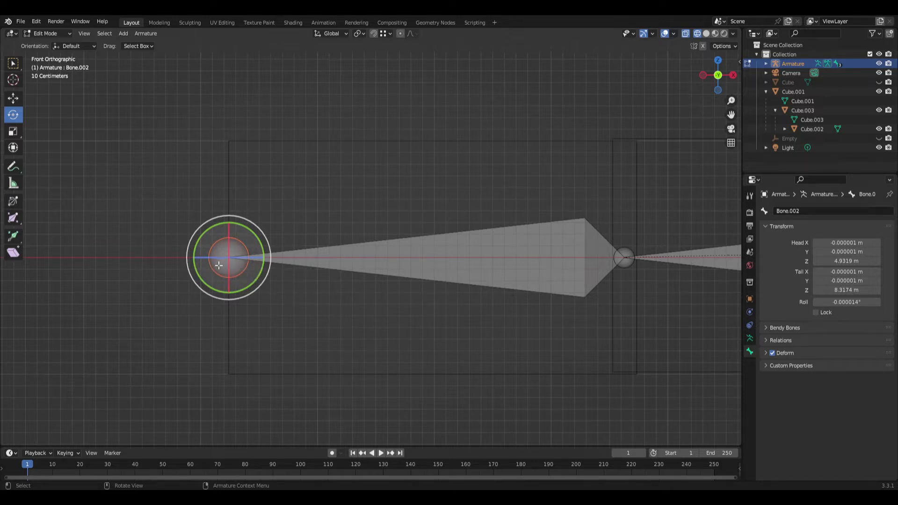
pyautogui.click(219, 265)
pyautogui.press('shift')
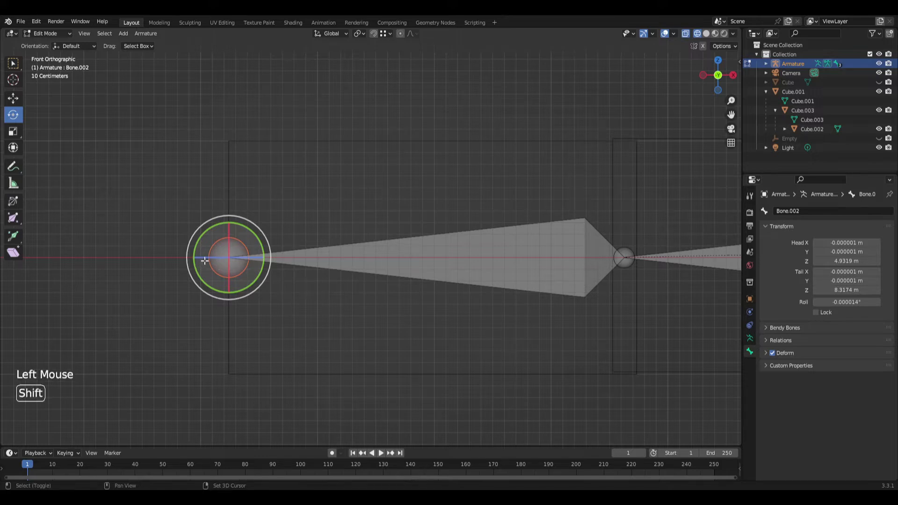
pyautogui.hotkey('shift', 's')
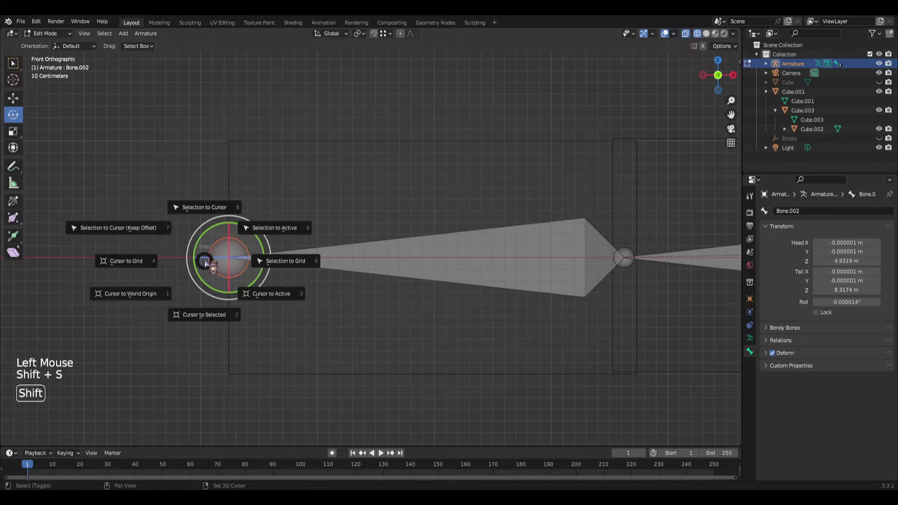
pyautogui.click(200, 314)
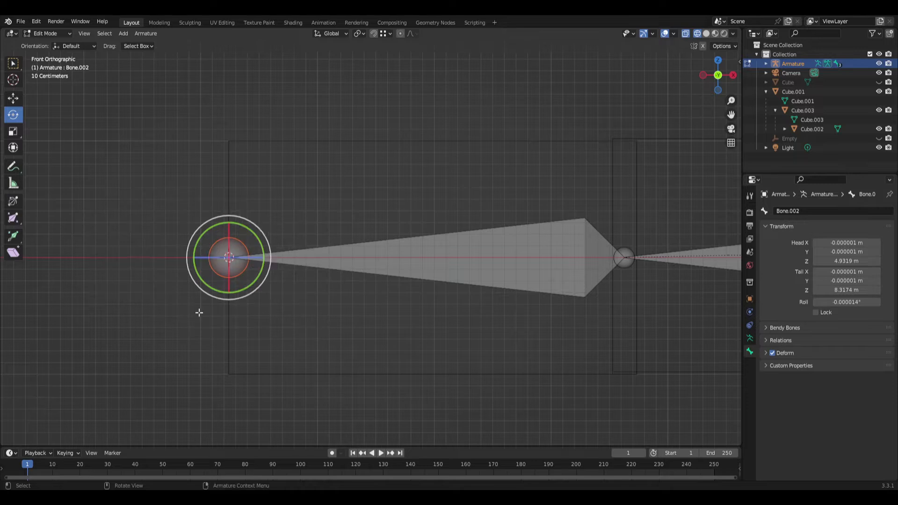
# - Add a new bone to the armature at the 3D cursor on the third bone's tail
pyautogui.scroll(2, 199, 312)
pyautogui.scroll(-2, 175, 318)
pyautogui.keyDown('shift'); pyautogui.moveTo(198, 283); pyautogui.dragTo(299, 281, button='middle'); pyautogui.keyUp('shift')
pyautogui.scroll(-1, 299, 281)
pyautogui.press('KP_Decimal')
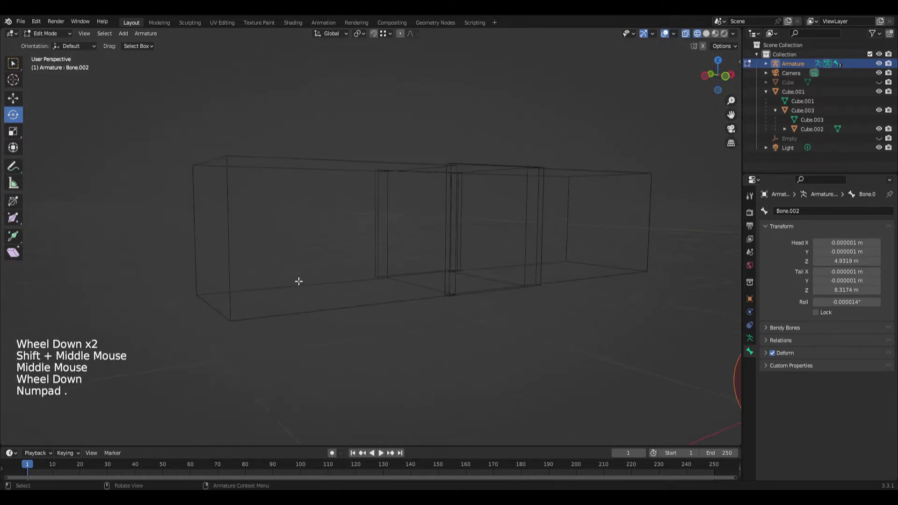
pyautogui.scroll(-5, 341, 286)
pyautogui.moveTo(451, 237); pyautogui.dragTo(418, 263, button='middle')
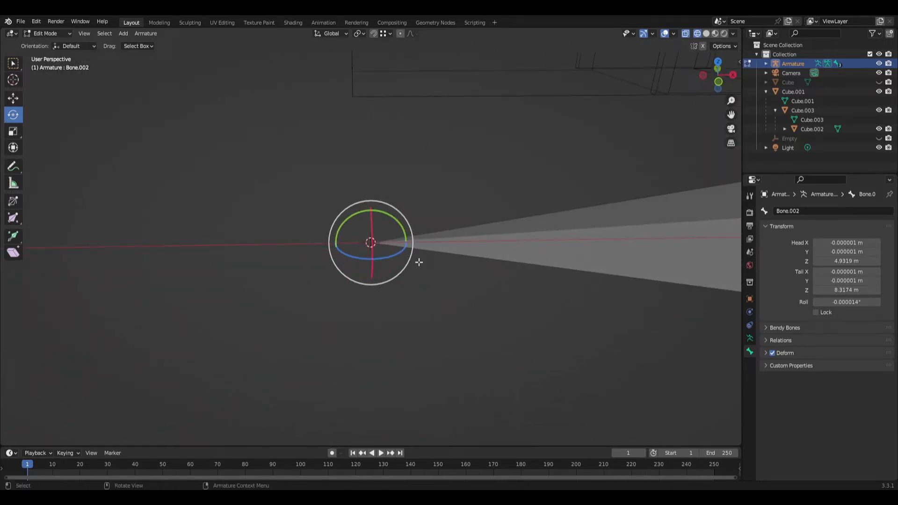
pyautogui.hotkey('shift', 'a')
pyautogui.scroll(-5, 417, 262)
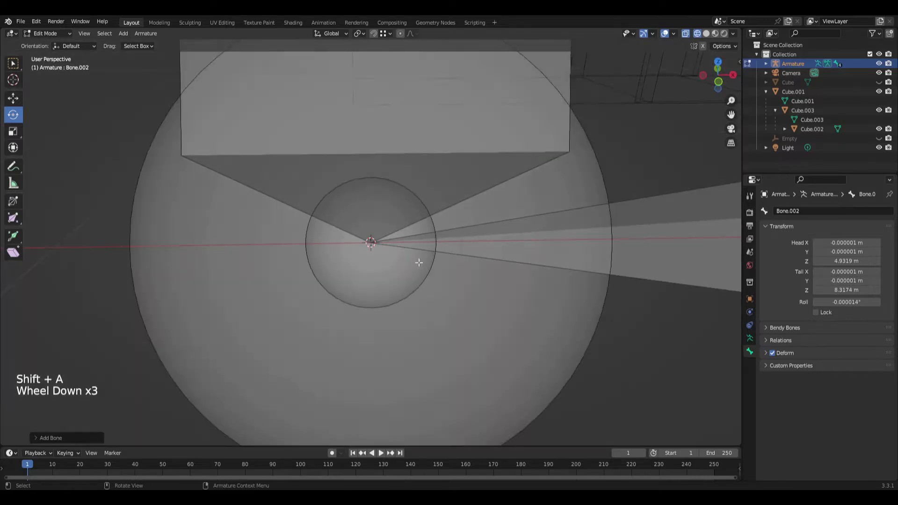
# - Align the view to front orthographic and select the newly added upright bone
pyautogui.scroll(-2, 408, 275)
pyautogui.moveTo(387, 257); pyautogui.dragTo(343, 239, button='middle')
pyautogui.press('KP_1')
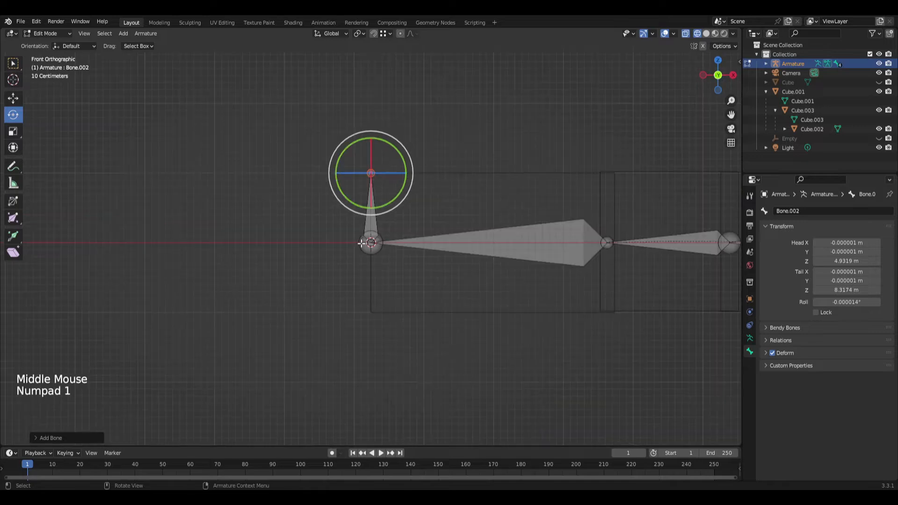
pyautogui.scroll(-1, 370, 234)
pyautogui.scroll(3, 371, 231)
pyautogui.click(372, 230)
pyautogui.click(372, 229)
pyautogui.keyDown('shift'); pyautogui.moveTo(267, 262); pyautogui.dragTo(150, 283, button='middle'); pyautogui.keyUp('shift')
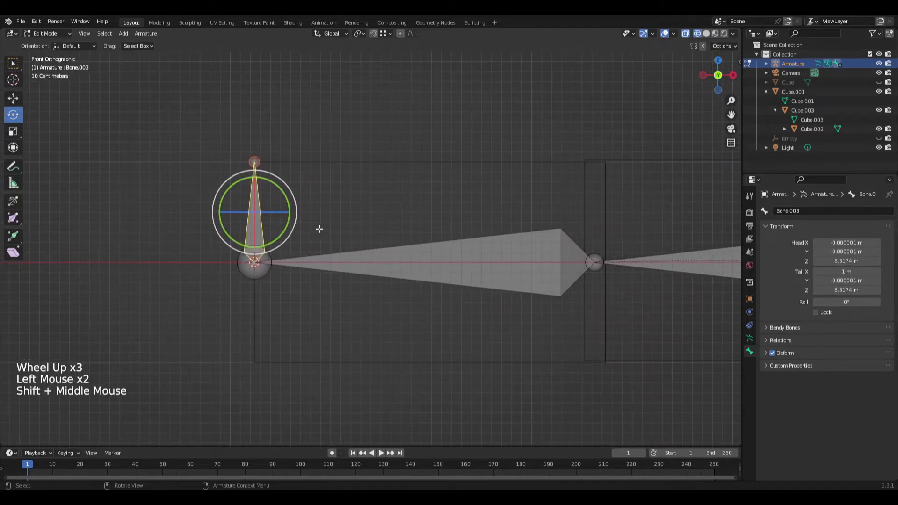
pyautogui.scroll(-1, 223, 183)
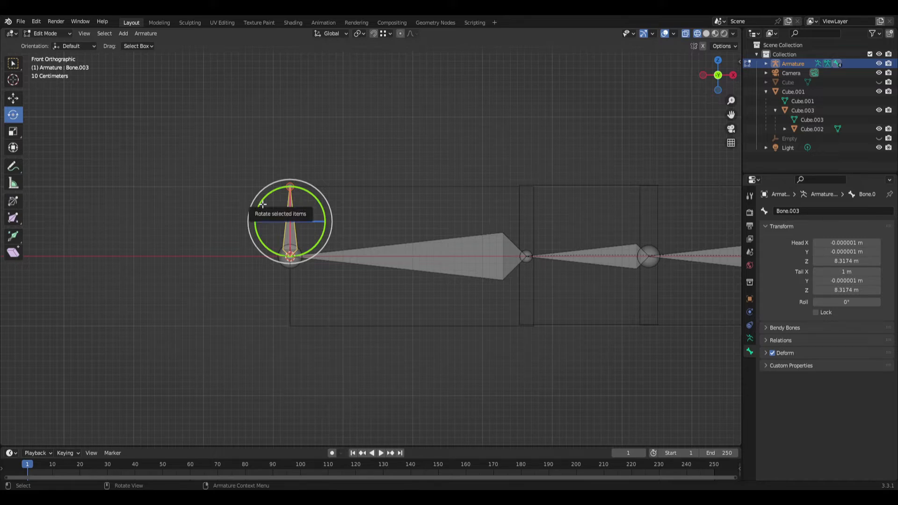
pyautogui.scroll(2, 263, 203)
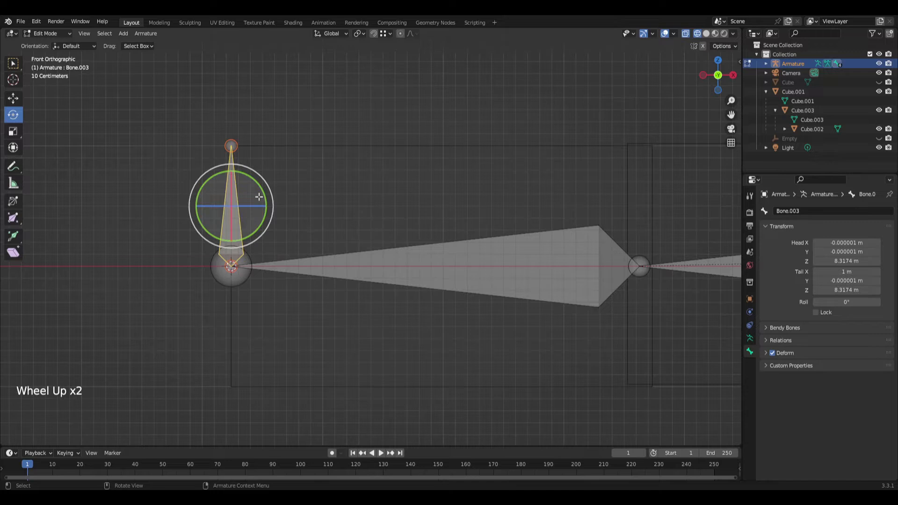
# - Move the new bone's tail about 0.95 m in negative global X, away from the boxes
pyautogui.click(231, 146)
pyautogui.press('g')
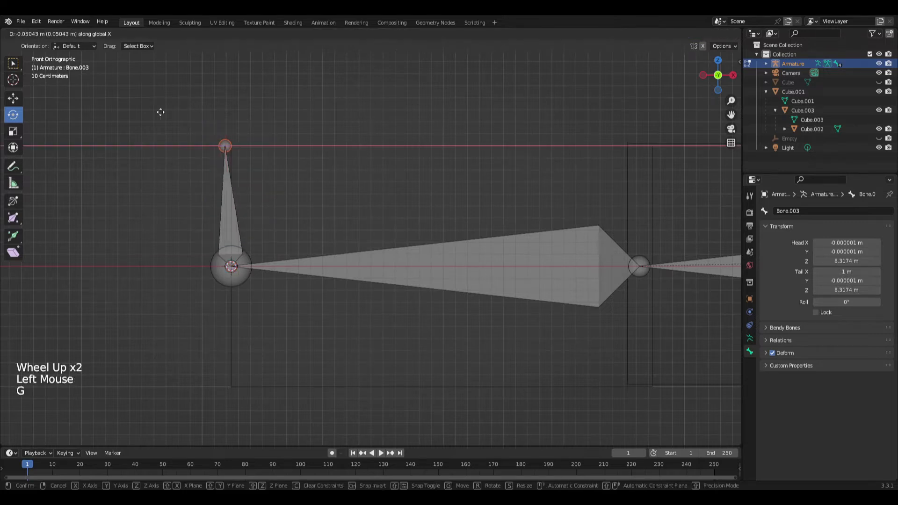
pyautogui.click(76, 110)
# - Enable snapping and move the new bone's tail -1 m along global Z, level with the bone chain
pyautogui.click(374, 34)
pyautogui.scroll(-2, 201, 218)
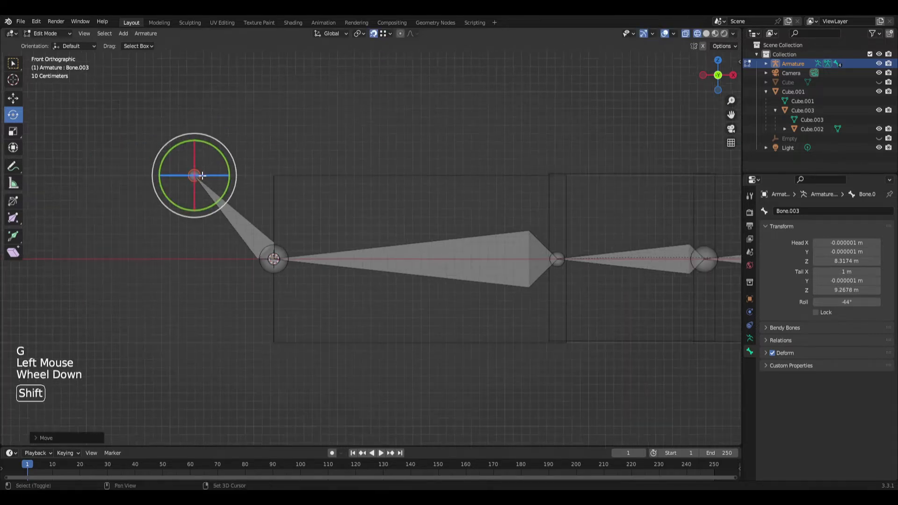
pyautogui.keyDown('shift'); pyautogui.moveTo(202, 218); pyautogui.dragTo(280, 204, button='middle'); pyautogui.keyUp('shift')
pyautogui.press('g')
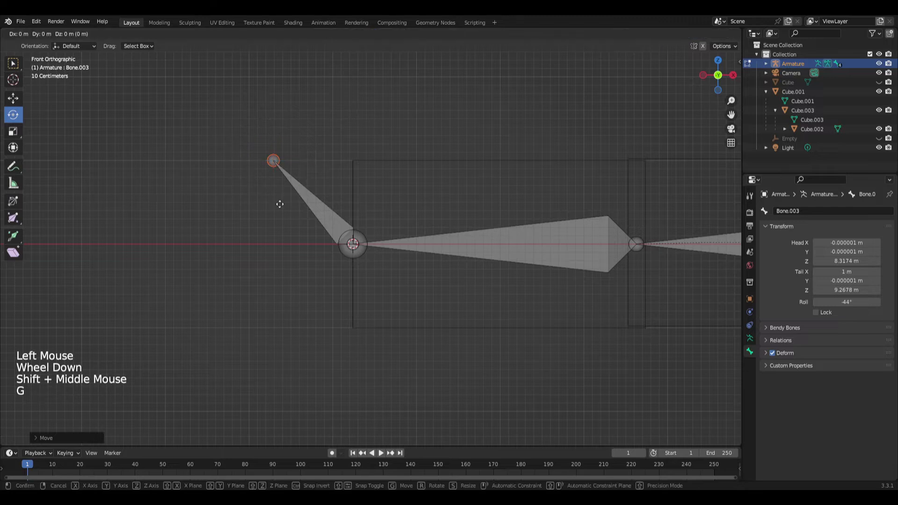
pyautogui.press('z')
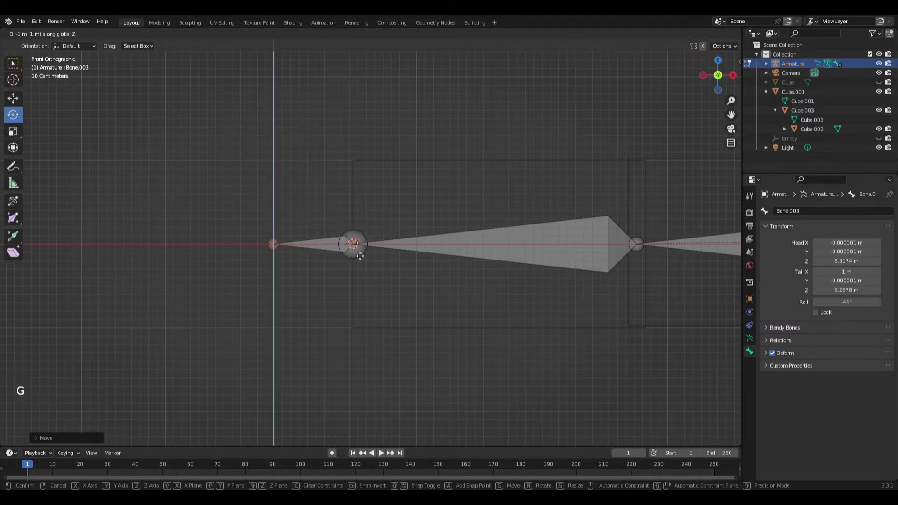
pyautogui.click(324, 226)
# - Toggle the armature to Object Mode and back to Edit Mode, and select the small end bone
pyautogui.scroll(-2, 330, 241)
pyautogui.press('Tab')
pyautogui.scroll(2, 333, 244)
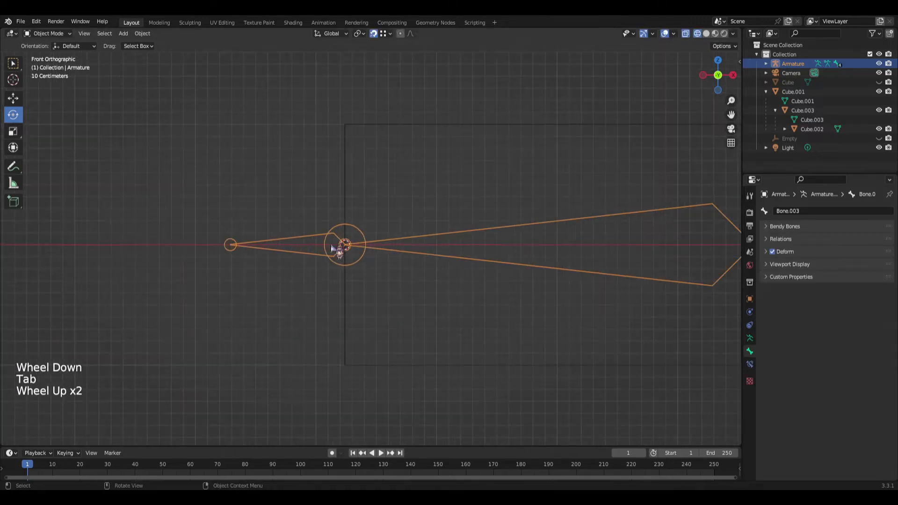
pyautogui.click(307, 251)
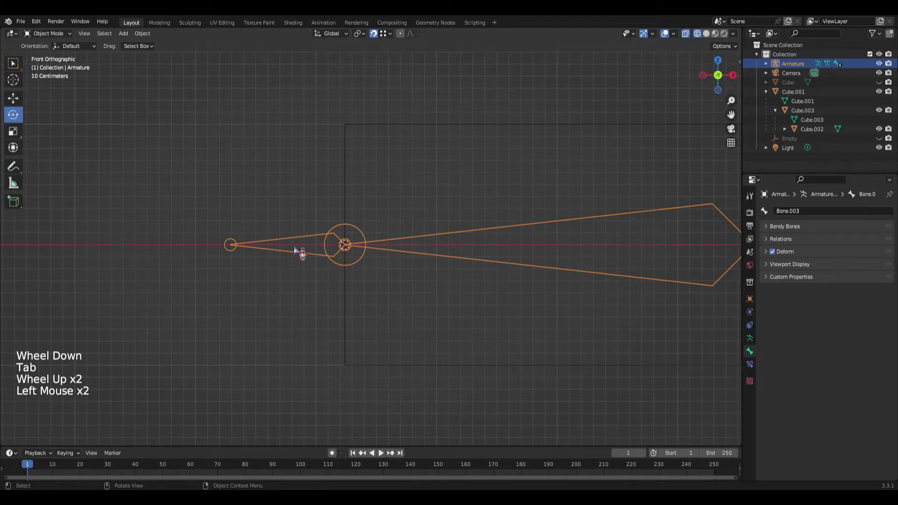
pyautogui.click(294, 247)
pyautogui.press('Tab')
pyautogui.click(296, 242)
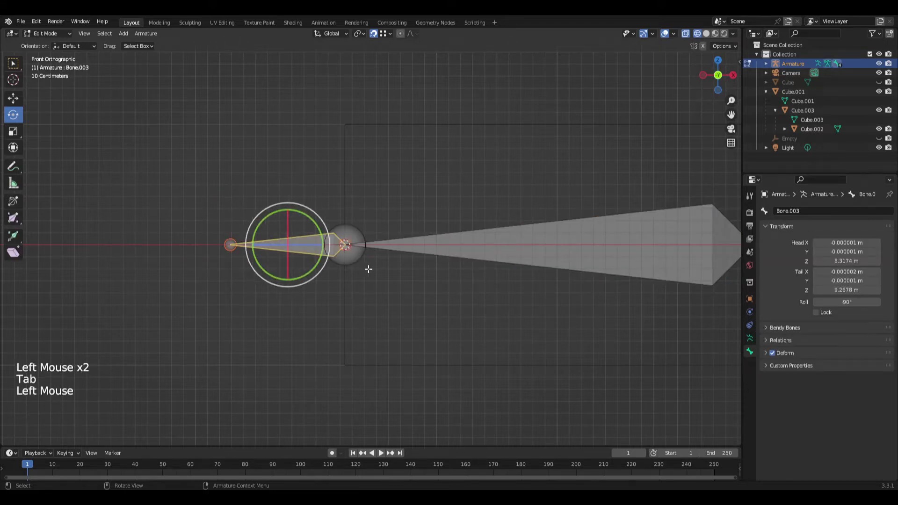
# - Return the armature to Object Mode and examine the chain with its new end bone in perspective
pyautogui.press('Tab')
pyautogui.scroll(-4, 384, 255)
pyautogui.moveTo(399, 255); pyautogui.dragTo(417, 288, button='middle')
pyautogui.scroll(4, 415, 286)
pyautogui.click(352, 253)
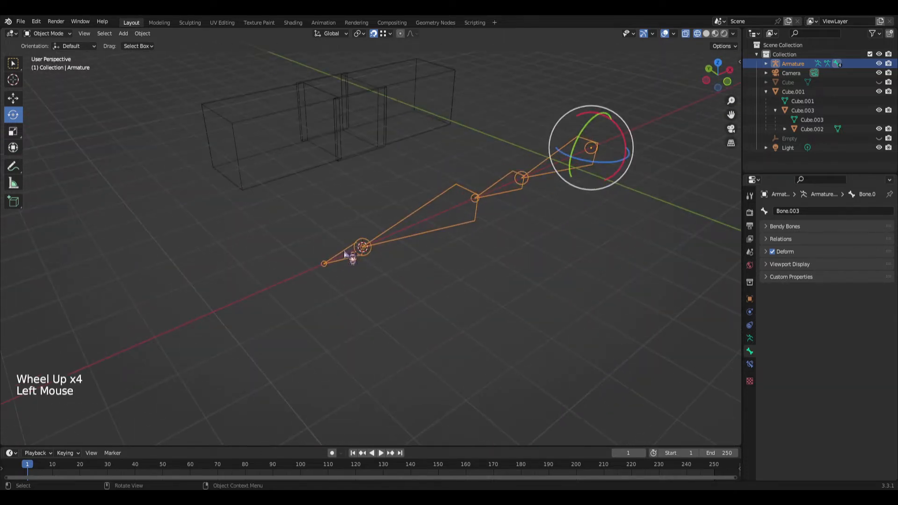
pyautogui.scroll(2, 348, 264)
pyautogui.scroll(2, 344, 265)
pyautogui.scroll(-2, 344, 265)
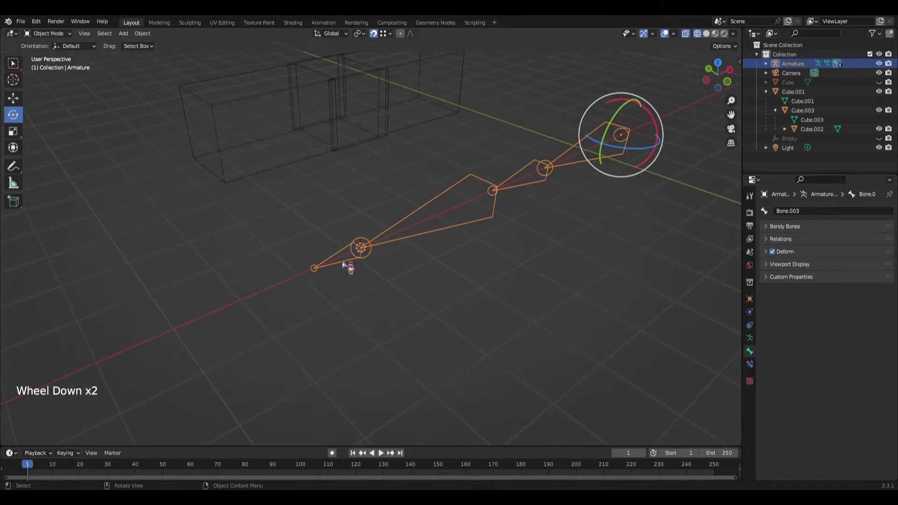
# - Examine the bone chain's position relative to the boxes in perspective and from directly above
pyautogui.scroll(-1, 347, 262)
pyautogui.moveTo(351, 255); pyautogui.dragTo(327, 265, button='middle')
pyautogui.scroll(-3, 385, 261)
pyautogui.moveTo(385, 260); pyautogui.dragTo(387, 345, button='middle')
pyautogui.press('KP_7')
pyautogui.scroll(2, 411, 295)
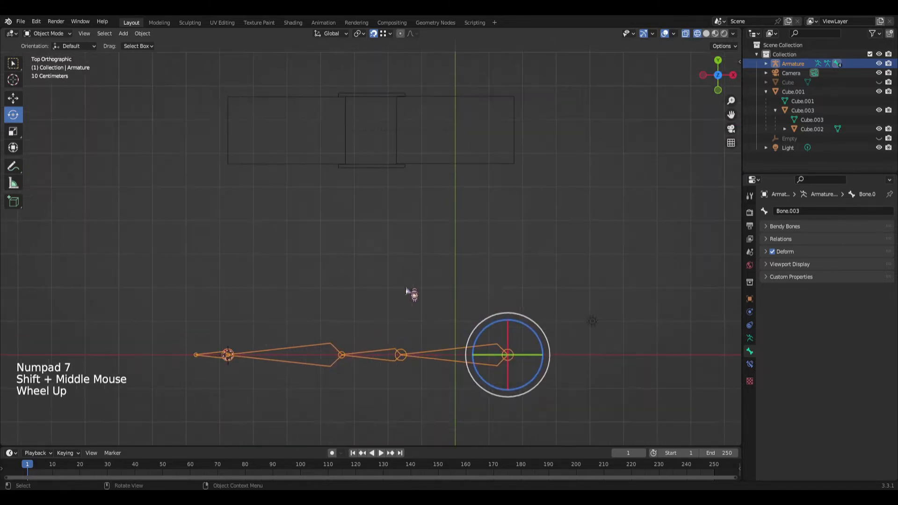
pyautogui.scroll(-1, 452, 189)
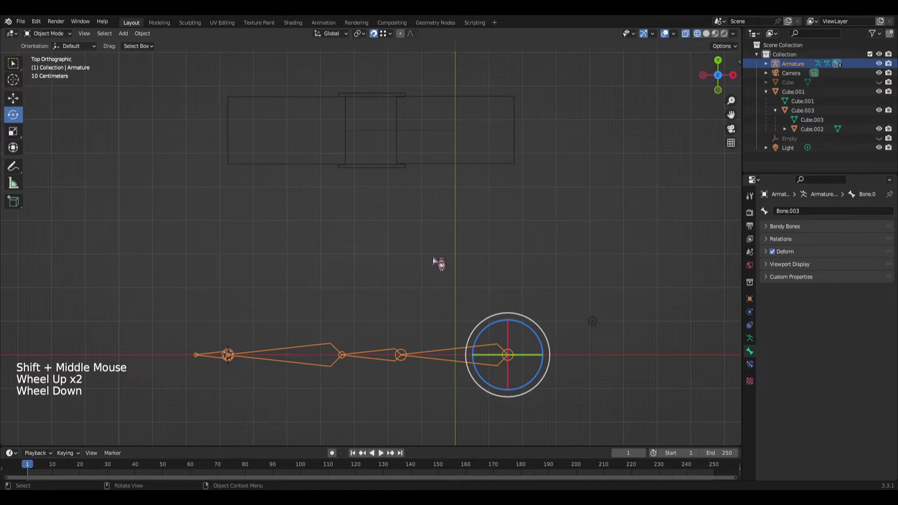
pyautogui.scroll(1, 435, 262)
pyautogui.scroll(-2, 449, 283)
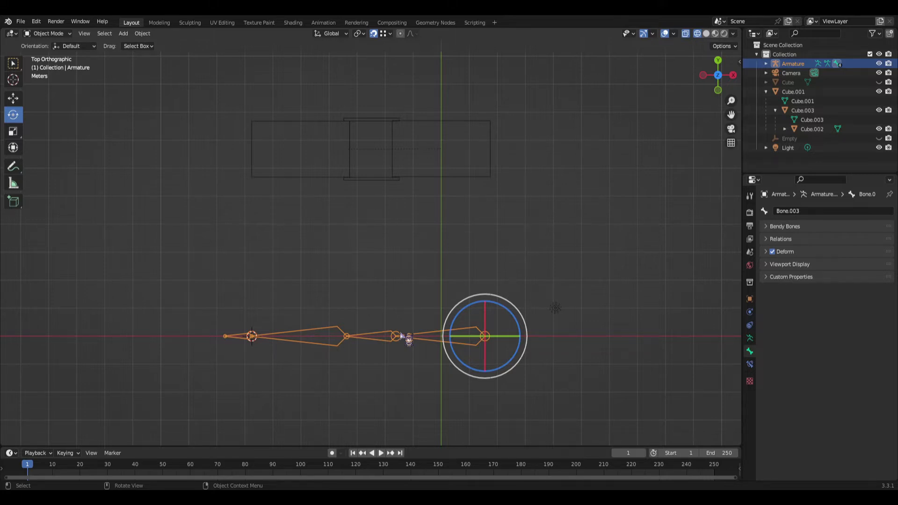
# - Move the whole armature along global Y onto the centreline of the boxes, checking its alignment from above
pyautogui.press('g')
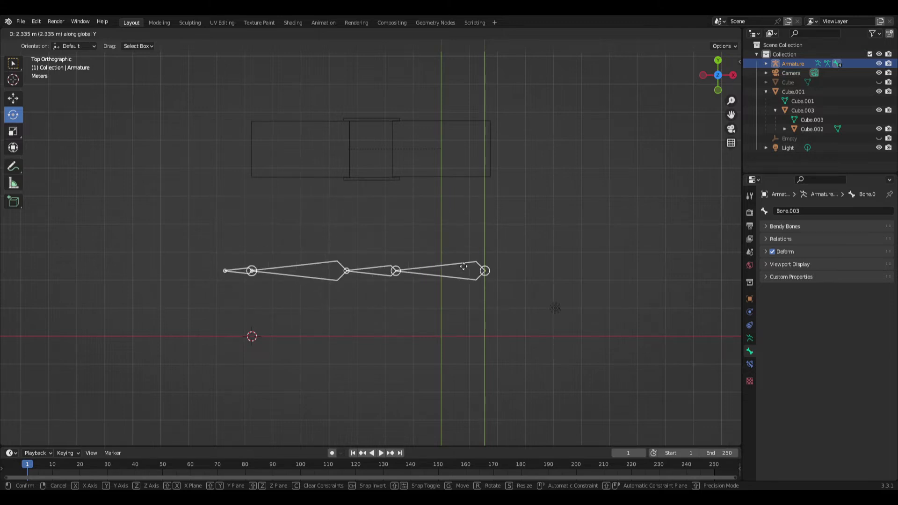
pyautogui.rightClick(462, 309)
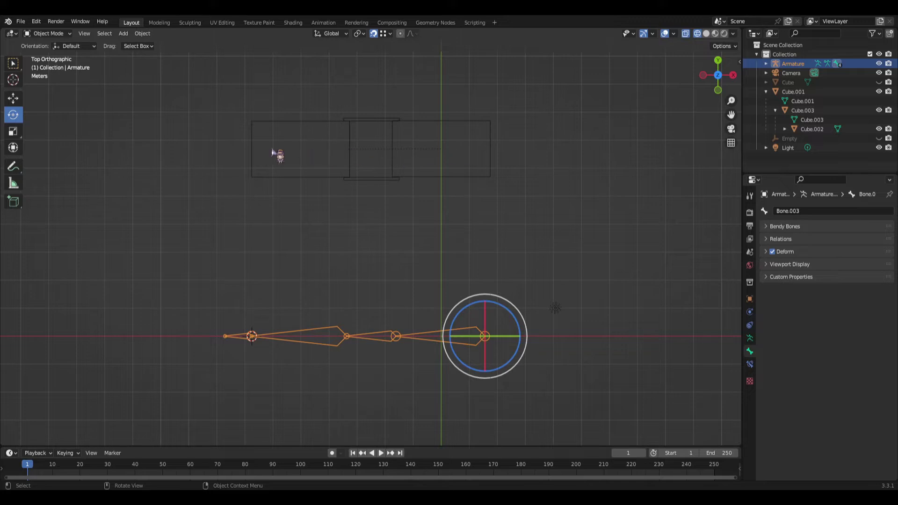
pyautogui.press('g')
pyautogui.press('y')
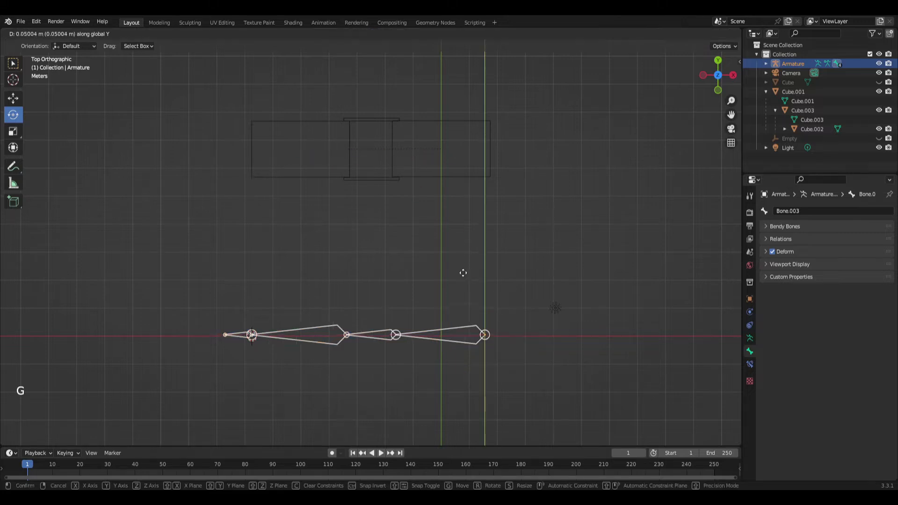
pyautogui.click(485, 89)
pyautogui.scroll(3, 515, 133)
pyautogui.keyDown('shift'); pyautogui.moveTo(517, 130); pyautogui.dragTo(414, 410, button='middle'); pyautogui.keyUp('shift')
pyautogui.press('g')
pyautogui.press('y')
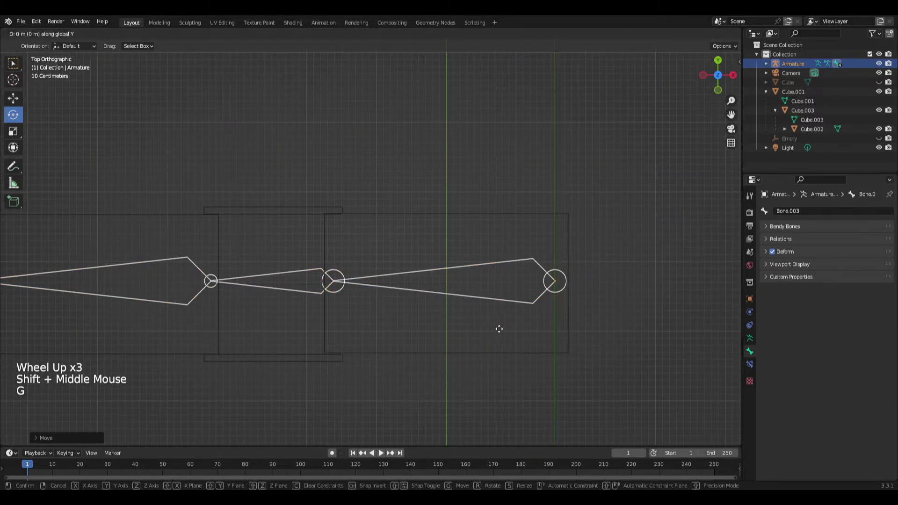
pyautogui.click(521, 328)
# - Check the armature's alignment inside the boxes from the front and in perspective, and deselect it
pyautogui.moveTo(522, 332); pyautogui.dragTo(513, 233, button='middle')
pyautogui.press('KP_1')
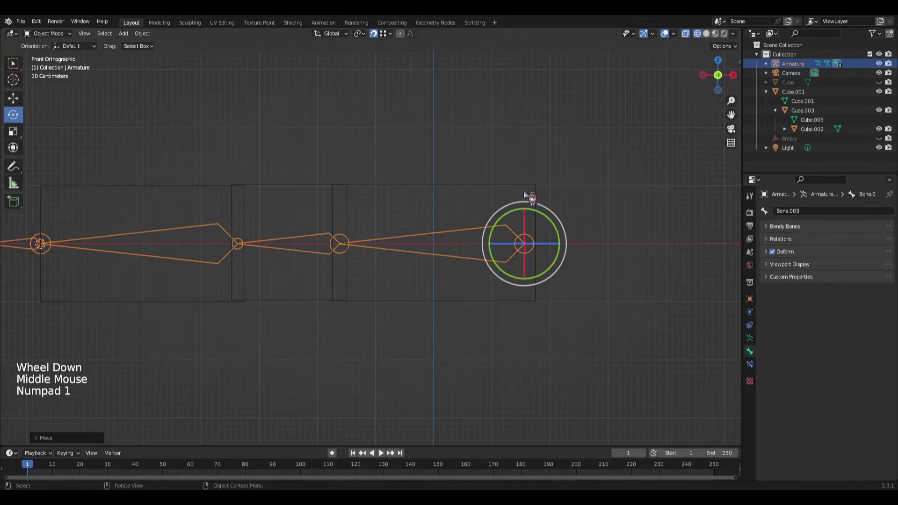
pyautogui.scroll(-2, 483, 235)
pyautogui.scroll(2, 414, 228)
pyautogui.moveTo(409, 225); pyautogui.dragTo(379, 316, button='middle')
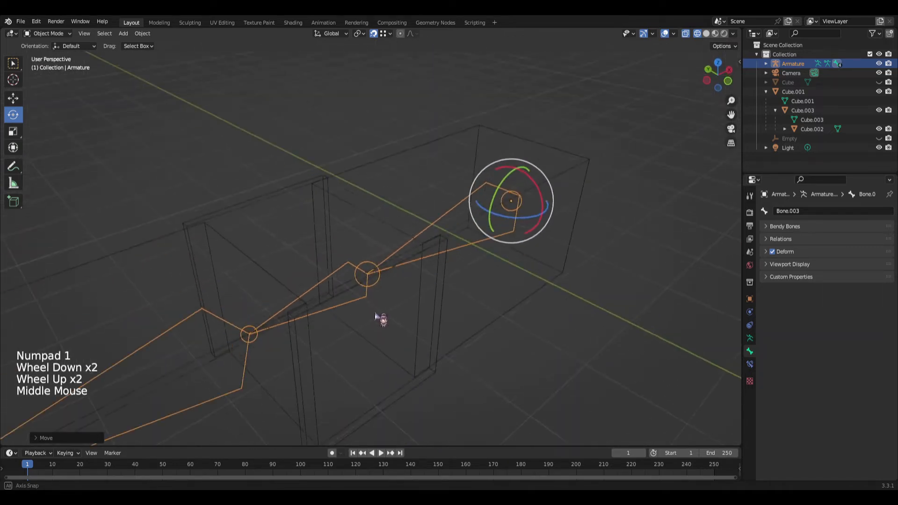
pyautogui.scroll(-1, 371, 327)
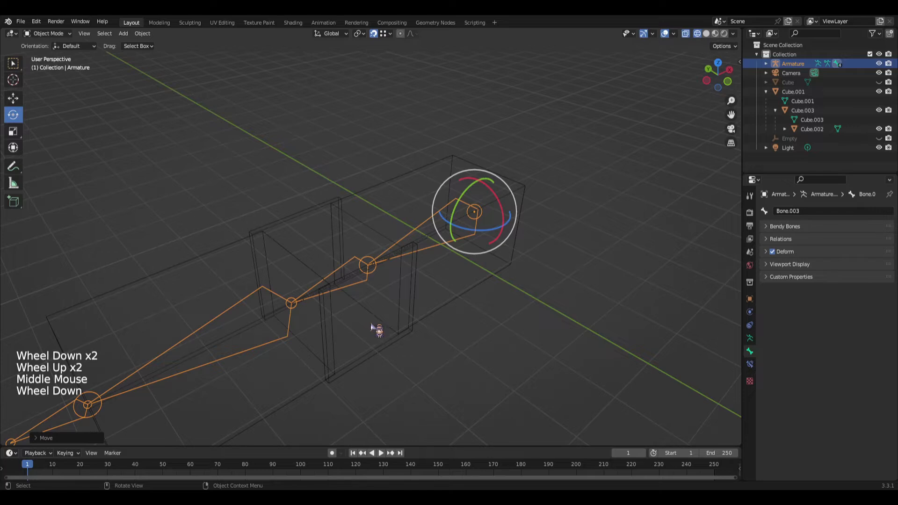
pyautogui.click(475, 357)
pyautogui.scroll(-1, 347, 331)
pyautogui.moveTo(327, 305); pyautogui.dragTo(270, 312, button='middle')
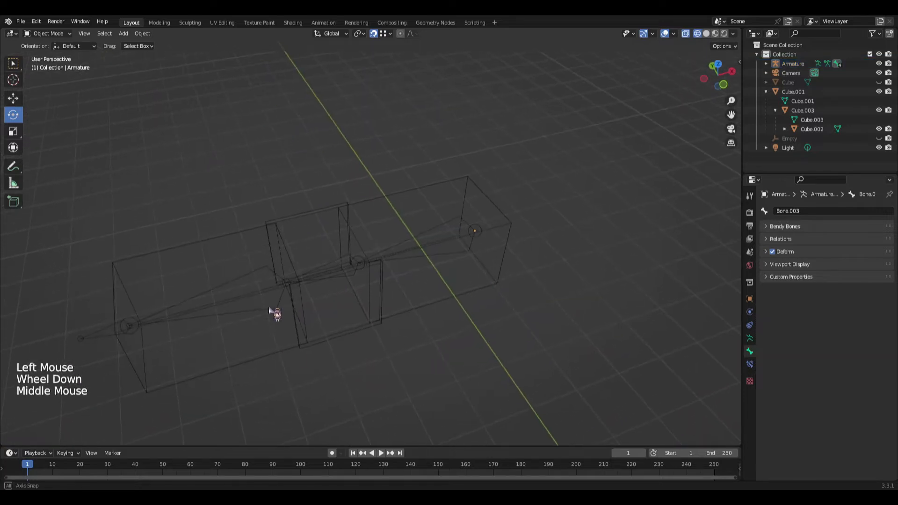
# - Switch to solid shading and select each of the three boxes in turn, ending with the armature
pyautogui.press('z')
pyautogui.scroll(-1, 220, 280)
pyautogui.moveTo(244, 280); pyautogui.dragTo(318, 285, button='middle')
pyautogui.click(372, 255)
pyautogui.click(326, 276)
pyautogui.click(267, 271)
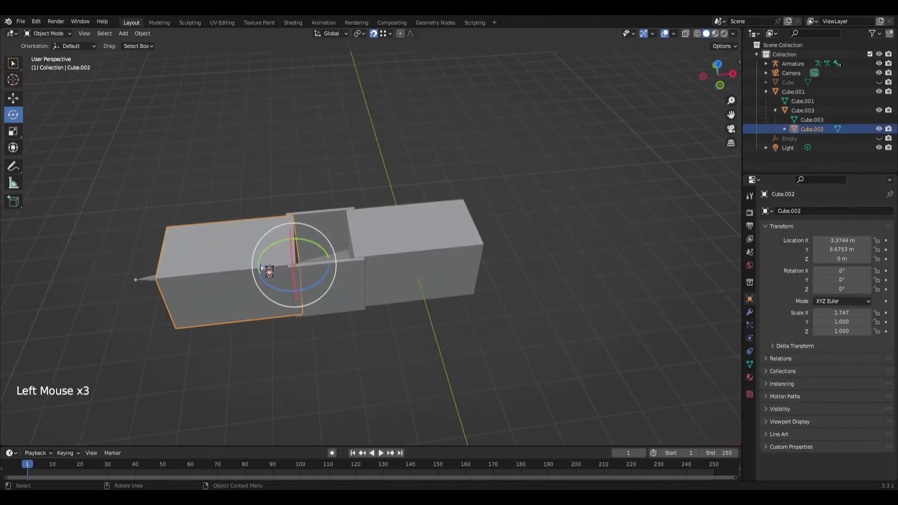
pyautogui.moveTo(149, 293); pyautogui.dragTo(163, 309, button='middle')
pyautogui.click(149, 322)
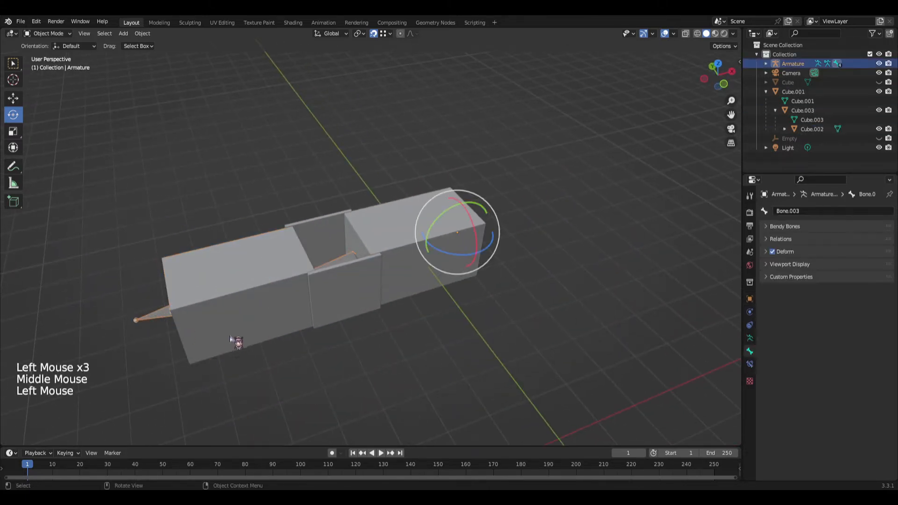
# - Examine the solid boxes and the armature inside them up close from several angles
pyautogui.scroll(4, 236, 343)
pyautogui.moveTo(287, 325); pyautogui.dragTo(261, 327, button='middle')
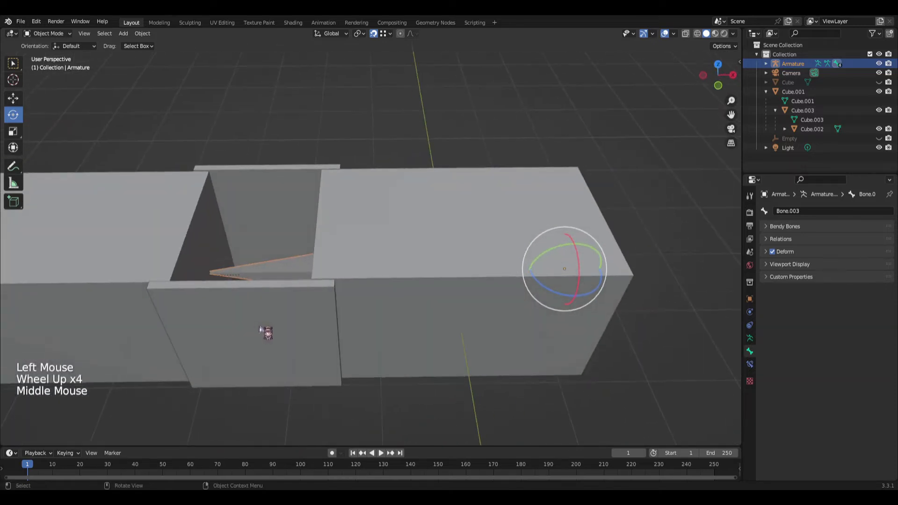
pyautogui.scroll(-4, 313, 317)
pyautogui.moveTo(313, 311); pyautogui.dragTo(425, 281, button='middle')
pyautogui.scroll(4, 330, 314)
pyautogui.click(201, 257)
pyautogui.click(201, 257)
pyautogui.click(419, 253)
pyautogui.click(291, 260)
pyautogui.scroll(-2, 368, 308)
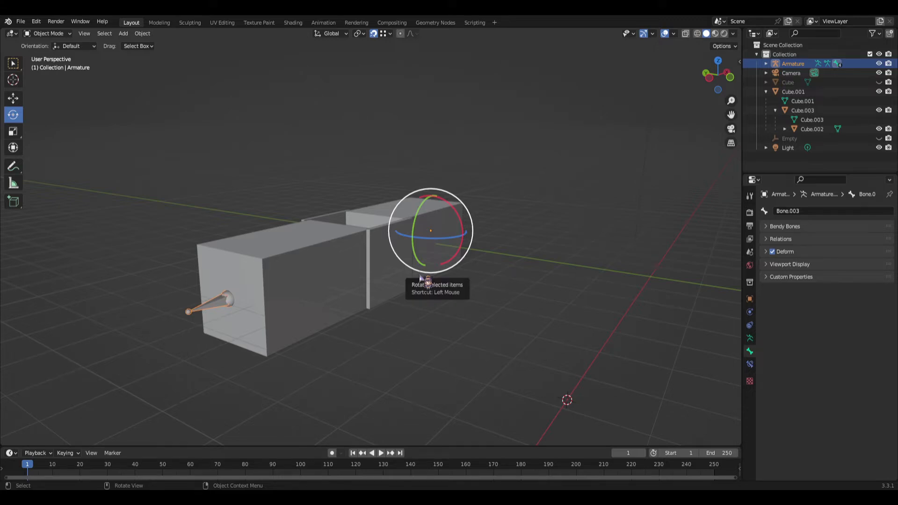
pyautogui.scroll(1, 420, 279)
pyautogui.moveTo(397, 287); pyautogui.dragTo(357, 317, button='middle')
# - Select the Cube.001 box and return to wireframe shading to examine the bones inside the boxes
pyautogui.click(424, 214)
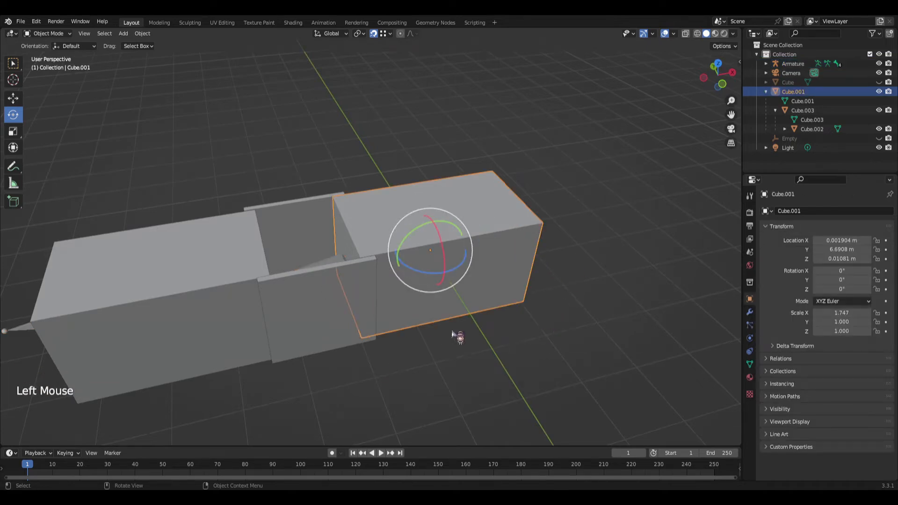
pyautogui.moveTo(453, 335)
pyautogui.mouseDown(button='middle')
pyautogui.moveTo(427, 343)
pyautogui.moveTo(415, 335)
pyautogui.mouseUp(button='middle')
pyautogui.press('z')
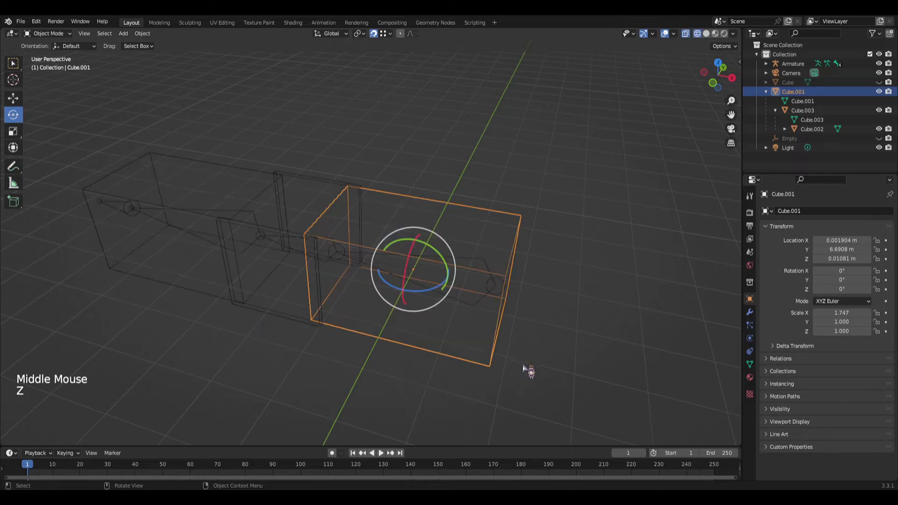
pyautogui.click(446, 161)
pyautogui.click(382, 199)
pyautogui.scroll(2, 381, 201)
pyautogui.moveTo(381, 201); pyautogui.dragTo(439, 176, button='middle')
pyautogui.scroll(-2, 435, 140)
pyautogui.moveTo(435, 141); pyautogui.dragTo(440, 191, button='middle')
pyautogui.scroll(1, 405, 221)
pyautogui.moveTo(405, 221); pyautogui.dragTo(461, 232, button='middle')
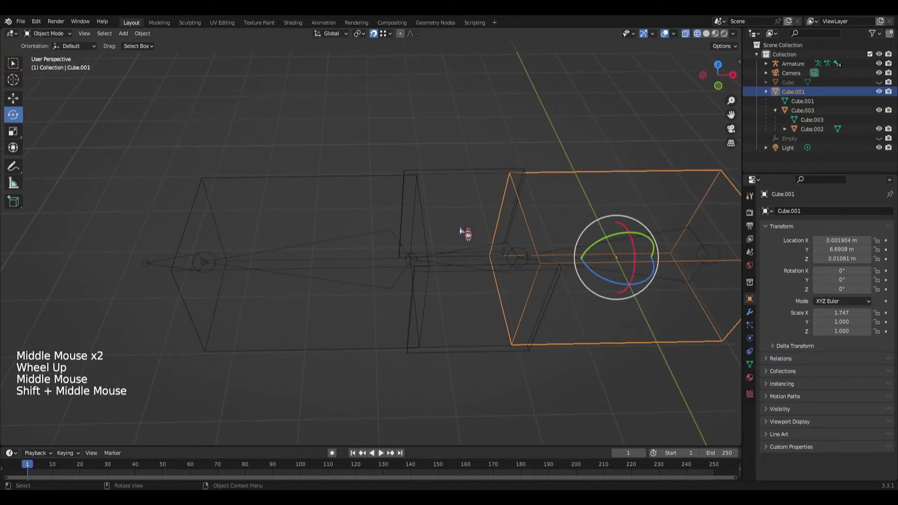
# - Select the Cube.002 box and add the armature to the selection as the active object
pyautogui.click(323, 182)
pyautogui.scroll(2, 338, 238)
pyautogui.scroll(-1, 255, 243)
pyautogui.moveTo(255, 243); pyautogui.dragTo(289, 244, button='middle')
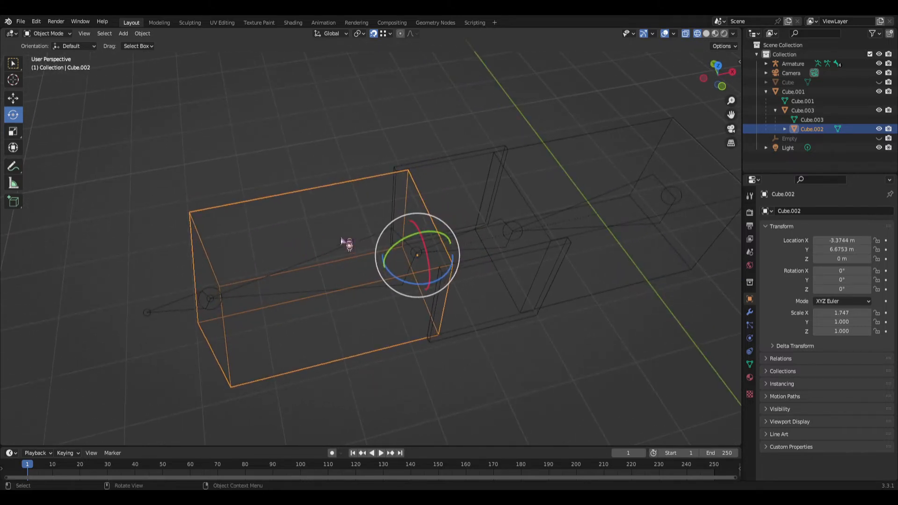
pyautogui.scroll(1, 327, 244)
pyautogui.moveTo(321, 249); pyautogui.dragTo(302, 191, button='middle')
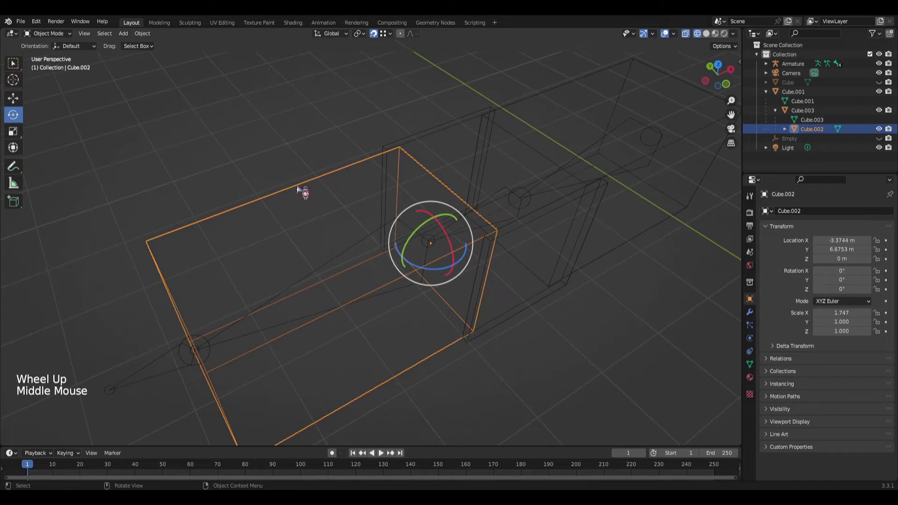
pyautogui.click(303, 192)
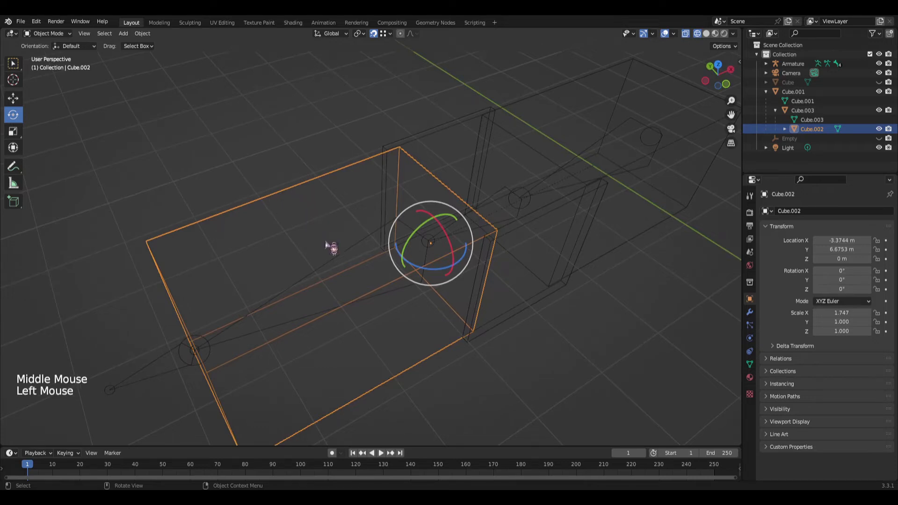
pyautogui.keyDown('shift'); pyautogui.click(336, 260); pyautogui.keyUp('shift')
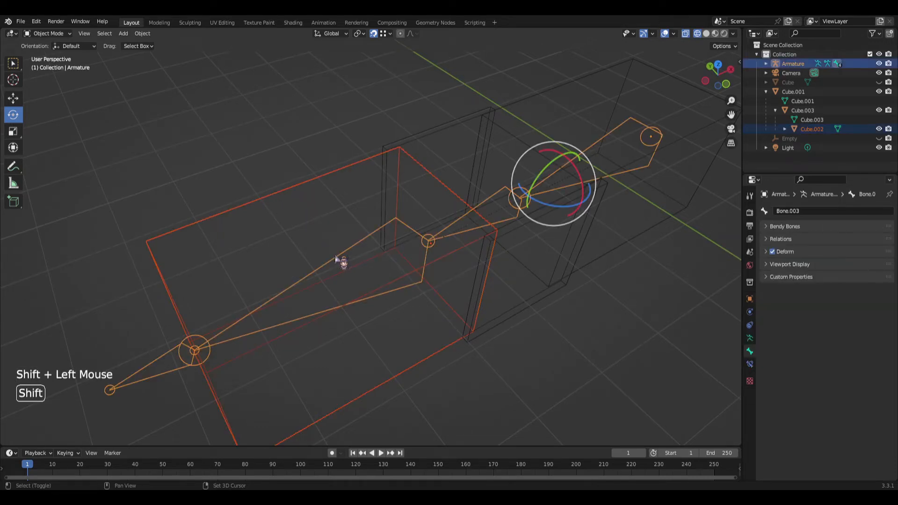
pyautogui.moveTo(336, 260)
pyautogui.mouseDown(button='middle')
pyautogui.moveTo(360, 243)
pyautogui.moveTo(340, 243)
pyautogui.mouseUp(button='middle')
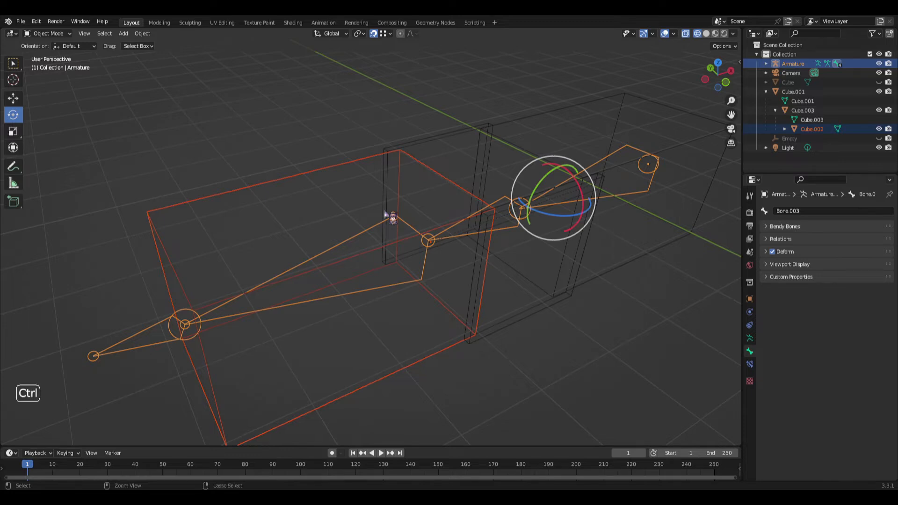
# - Switch the armature to Pose Mode and deselect the small end bone, Bone.003
pyautogui.hotkey('ctrl', 'Tab')
pyautogui.press('shift')
pyautogui.moveTo(140, 348); pyautogui.dragTo(178, 349, button='middle')
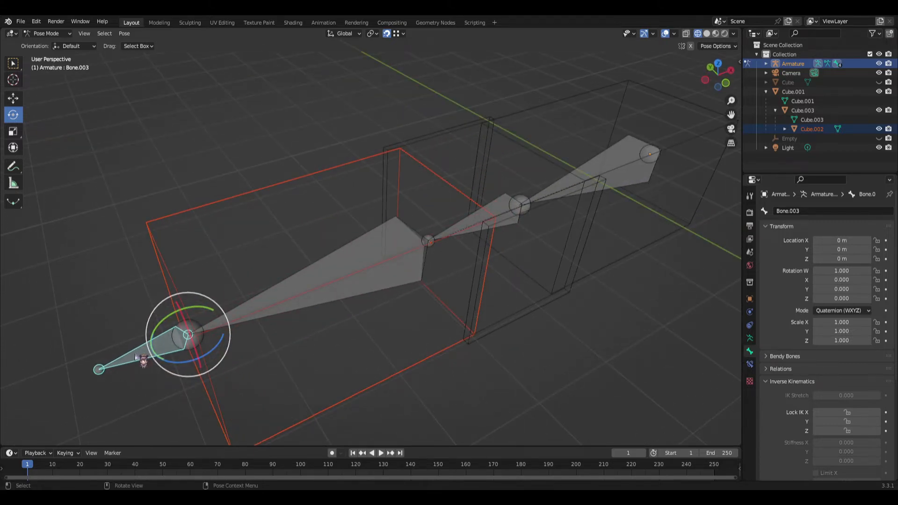
pyautogui.press('shift')
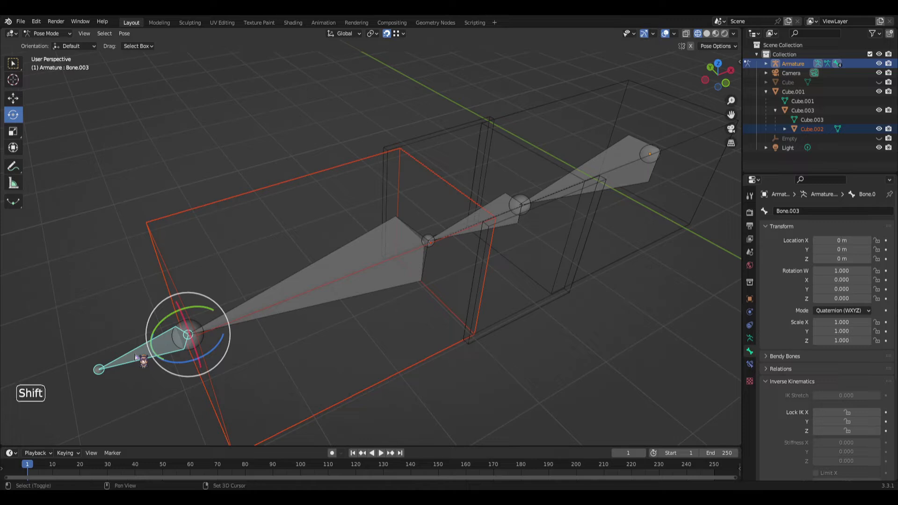
pyautogui.keyDown('shift'); pyautogui.click(137, 358); pyautogui.keyUp('shift')
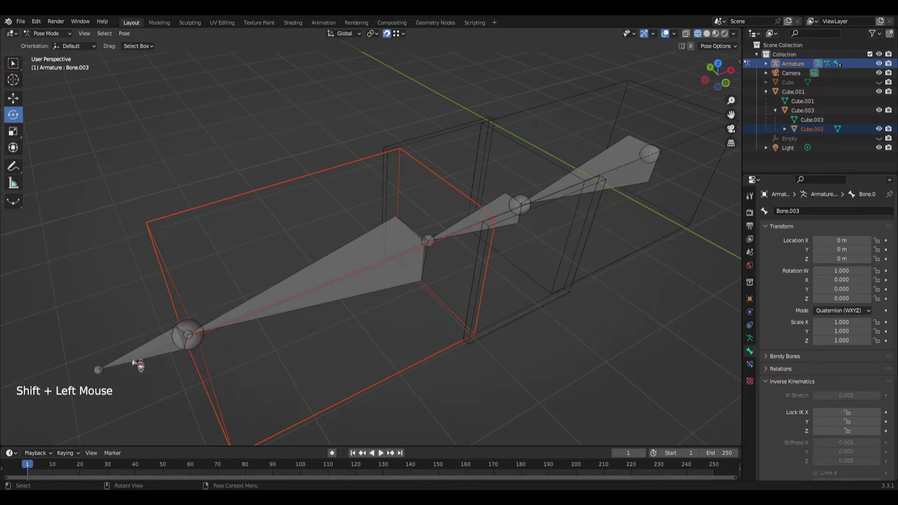
# - Select Bone.002, the large bone inside the Cube.002 box, and parent the box to it with the Bone option
pyautogui.moveTo(222, 344); pyautogui.dragTo(285, 261, button='middle')
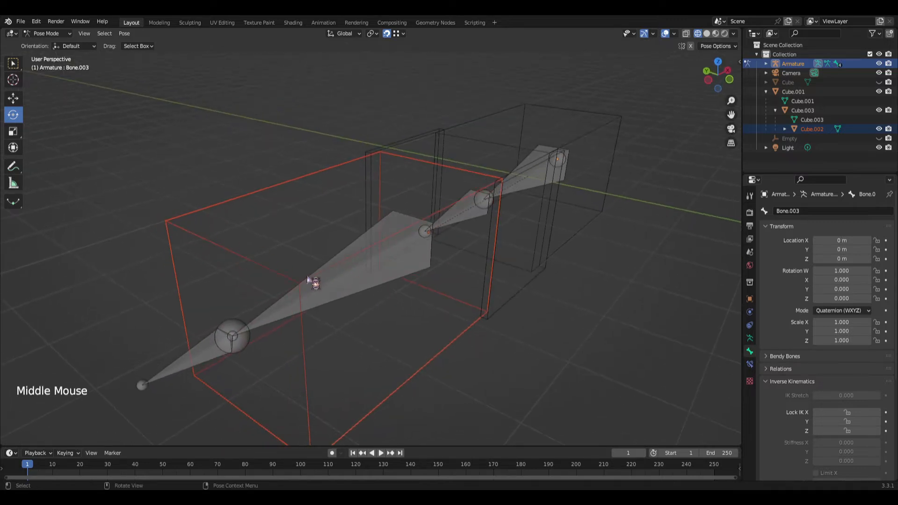
pyautogui.moveTo(314, 425); pyautogui.dragTo(246, 249, button='middle')
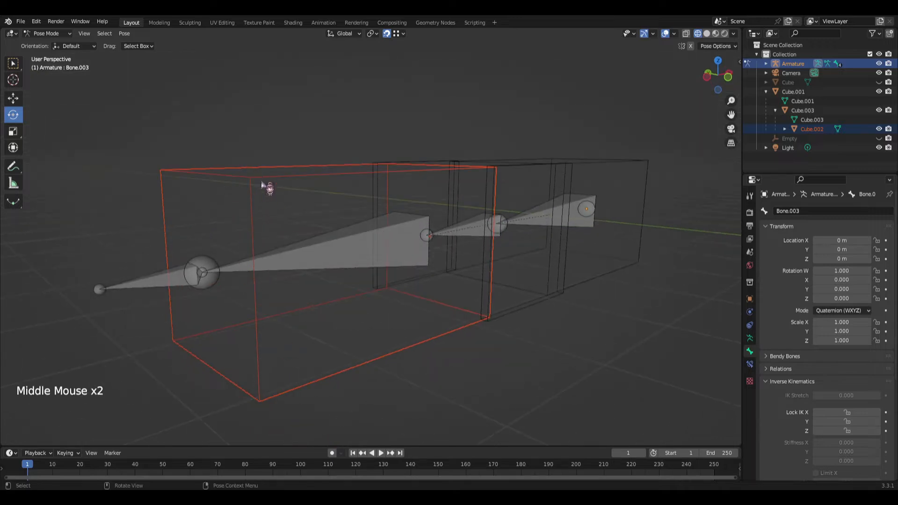
pyautogui.moveTo(272, 197); pyautogui.dragTo(154, 270, button='middle')
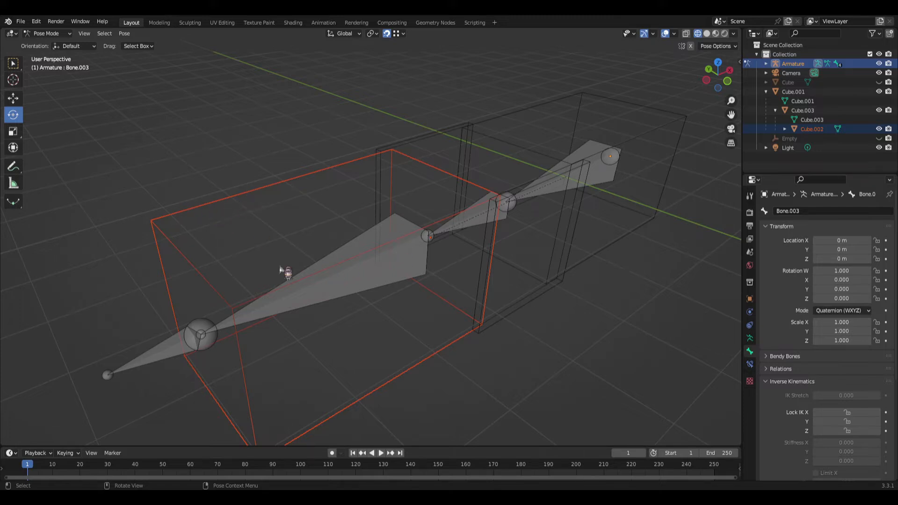
pyautogui.moveTo(400, 277); pyautogui.dragTo(205, 220, button='middle')
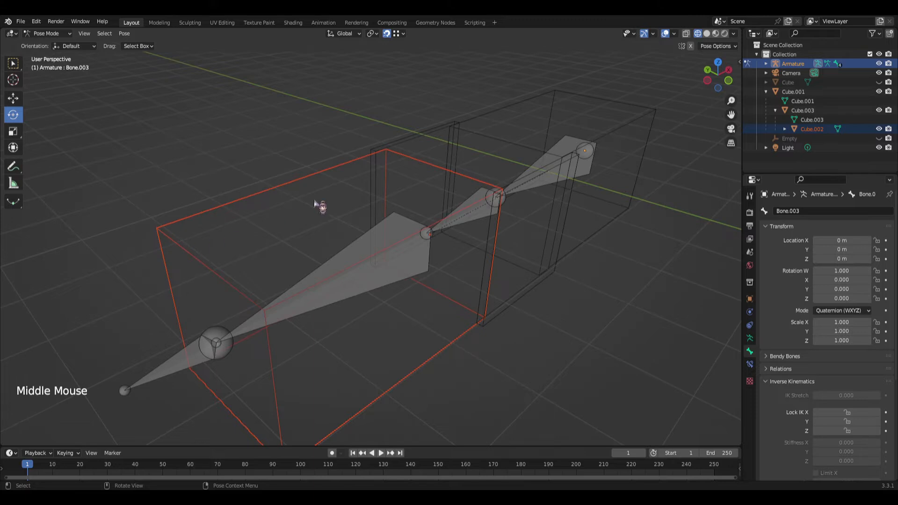
pyautogui.moveTo(316, 205); pyautogui.dragTo(264, 233, button='middle')
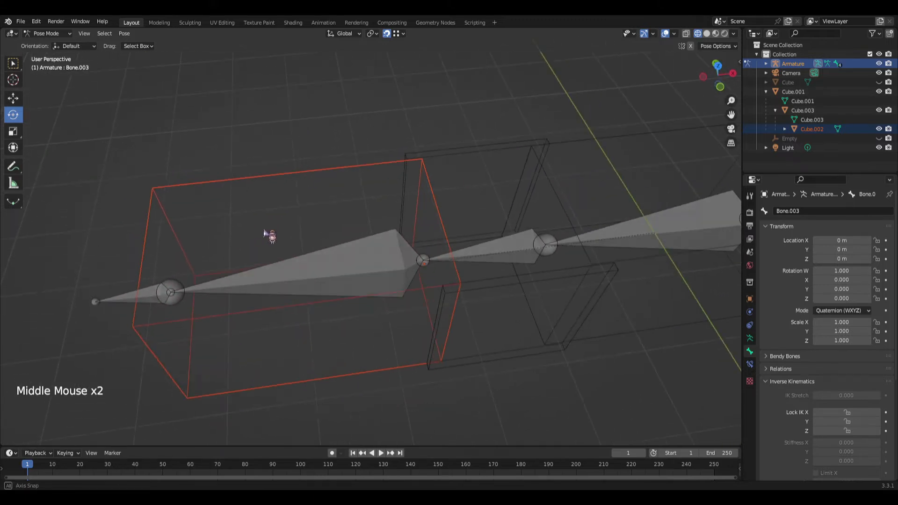
pyautogui.press('shift')
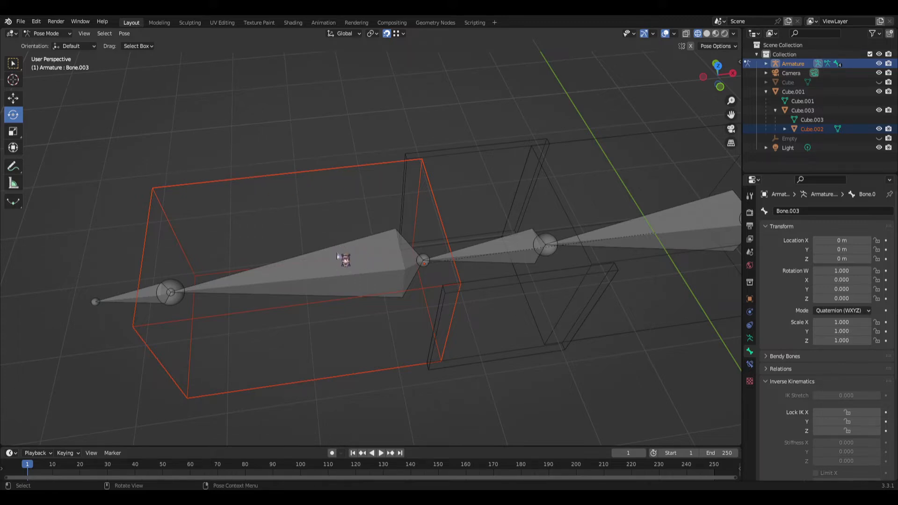
pyautogui.press('shift')
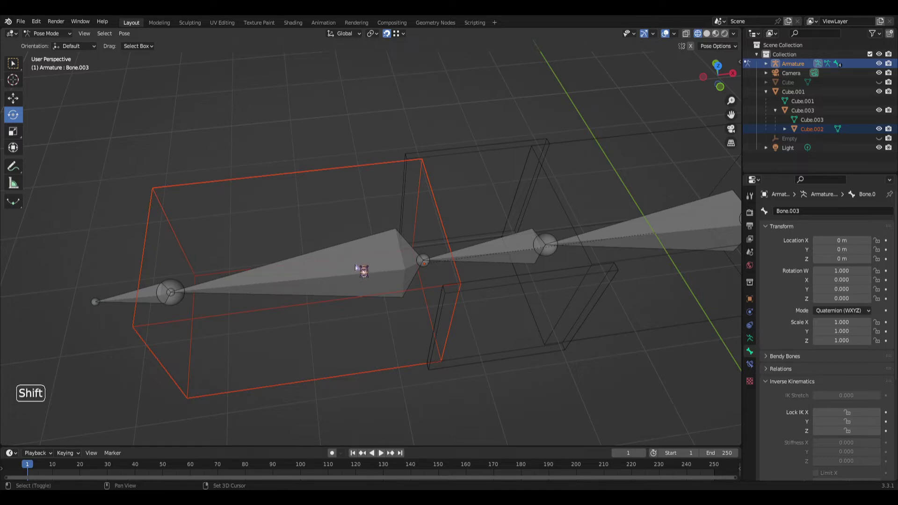
pyautogui.keyDown('shift'); pyautogui.click(355, 268); pyautogui.keyUp('shift')
pyautogui.moveTo(361, 267); pyautogui.dragTo(248, 271, button='middle')
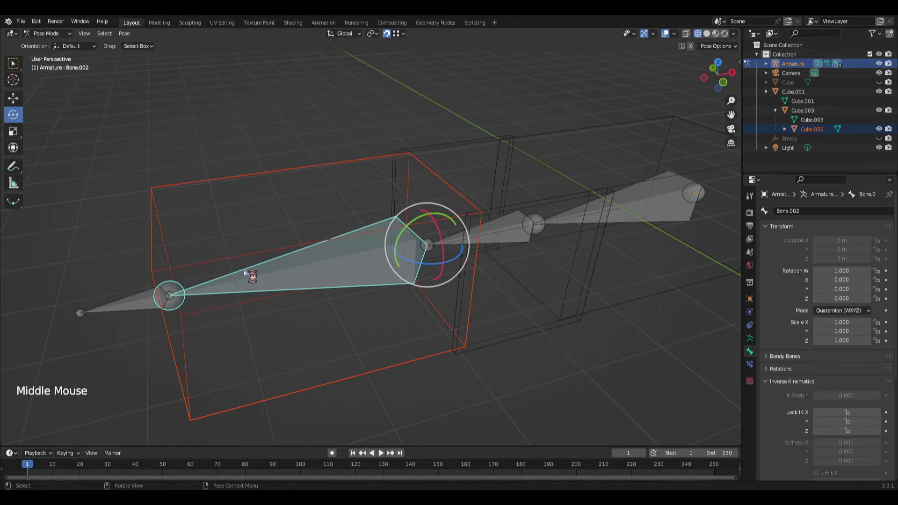
pyautogui.press('ctrl')
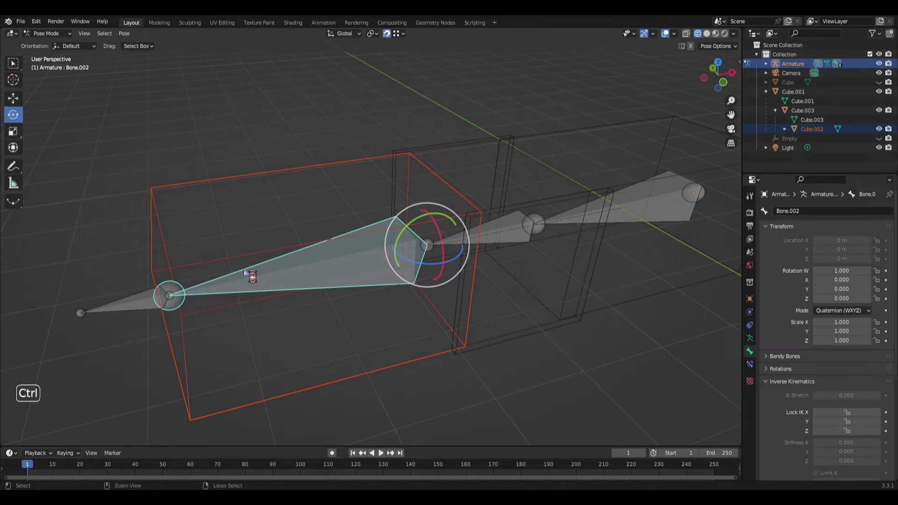
pyautogui.hotkey('ctrl', 'p')
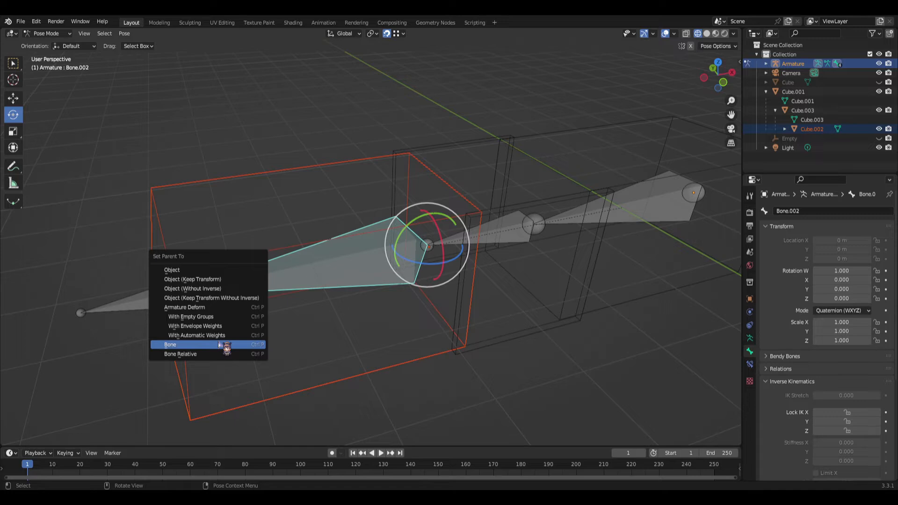
pyautogui.click(171, 346)
# - Test-rotate Bone.002 to check whether the Cube.002 box follows it, and undo the rotation
pyautogui.scroll(1, 470, 397)
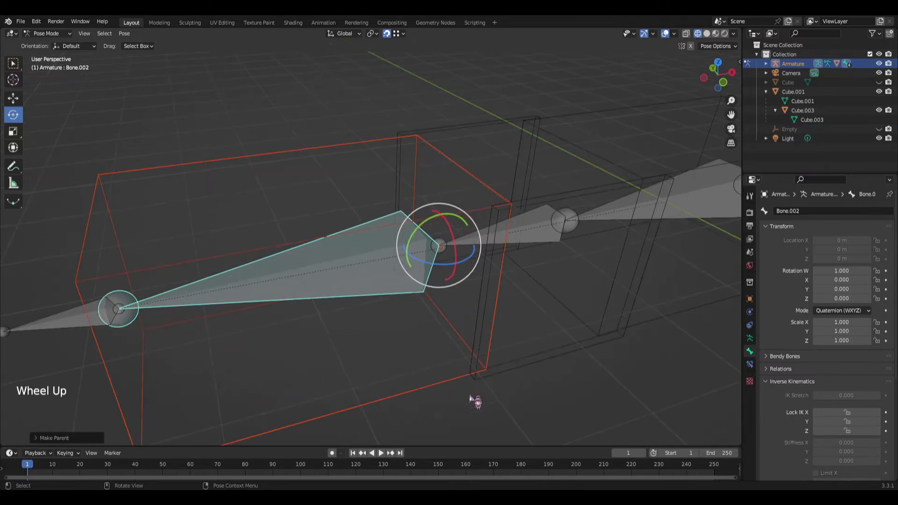
pyautogui.scroll(-1, 491, 387)
pyautogui.moveTo(491, 387); pyautogui.dragTo(446, 360, button='middle')
pyautogui.click(326, 271)
pyautogui.click(326, 252)
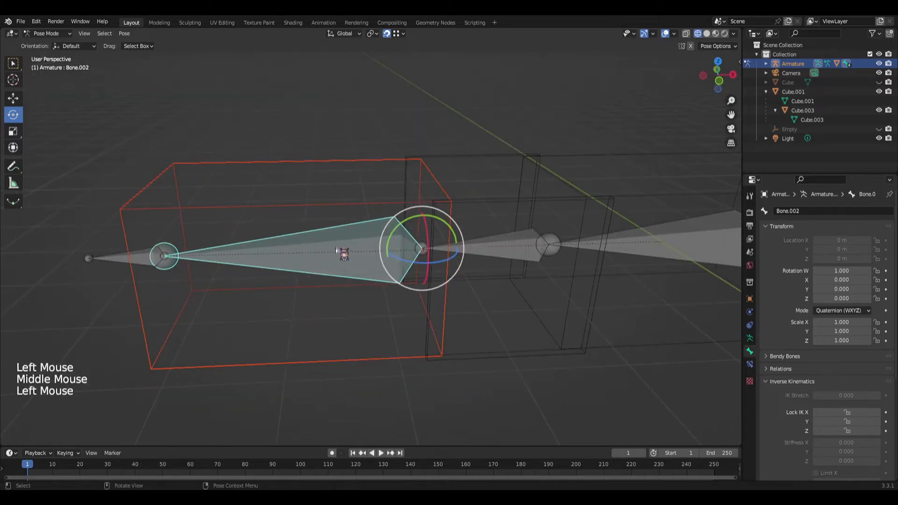
pyautogui.moveTo(402, 254)
pyautogui.mouseDown()
pyautogui.moveTo(408, 219)
pyautogui.moveTo(391, 248)
pyautogui.moveTo(412, 221)
pyautogui.moveTo(407, 252)
pyautogui.moveTo(402, 242)
pyautogui.mouseUp()
pyautogui.hotkey('ctrl', 'z')
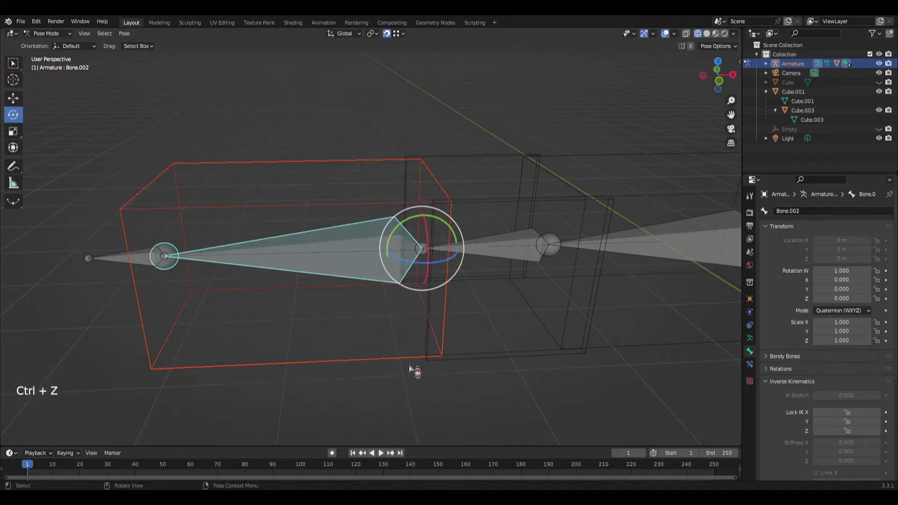
# - Clear the selection, reselect Bone.002, and repeat its trial rotation with the box unselected before undoing it
pyautogui.click(409, 368)
pyautogui.click(327, 237)
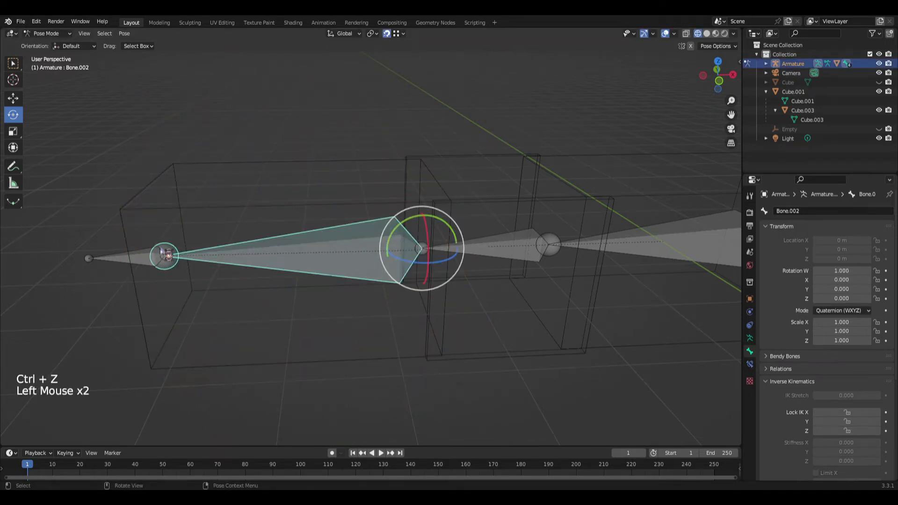
pyautogui.moveTo(236, 326); pyautogui.dragTo(242, 323, button='middle')
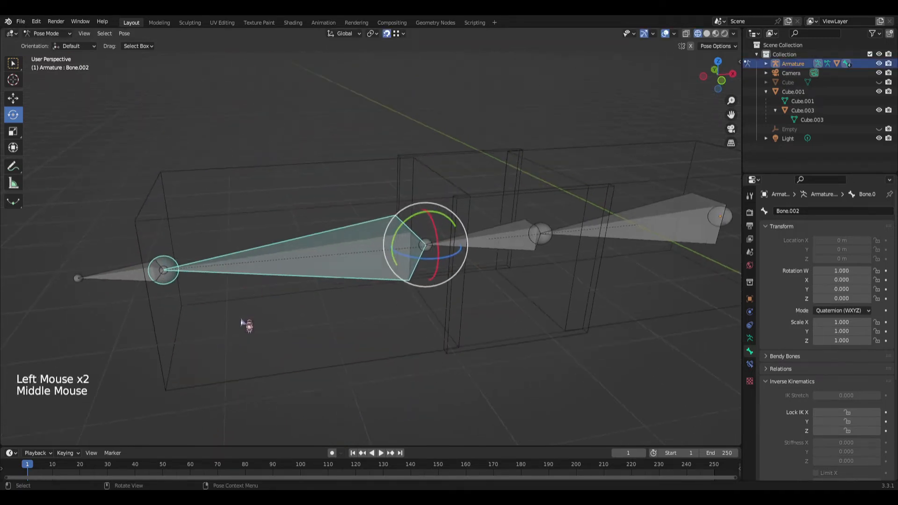
pyautogui.click(433, 403)
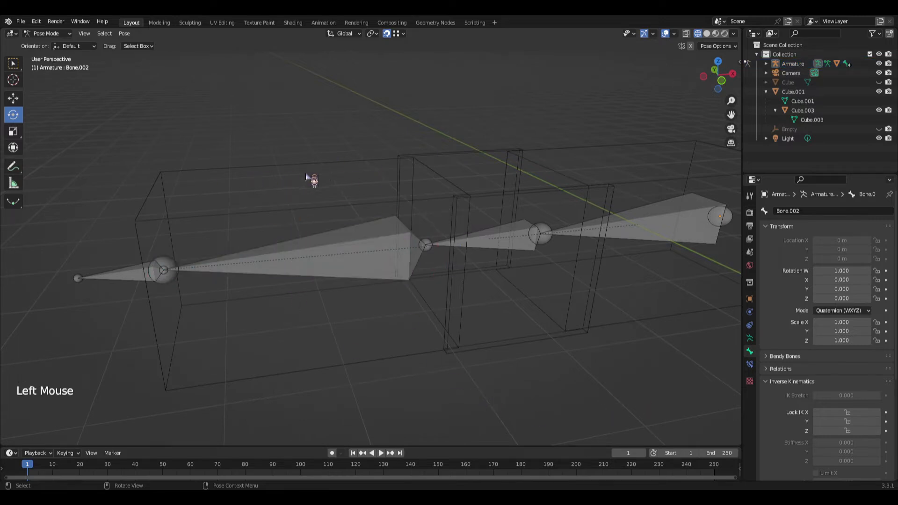
pyautogui.click(388, 237)
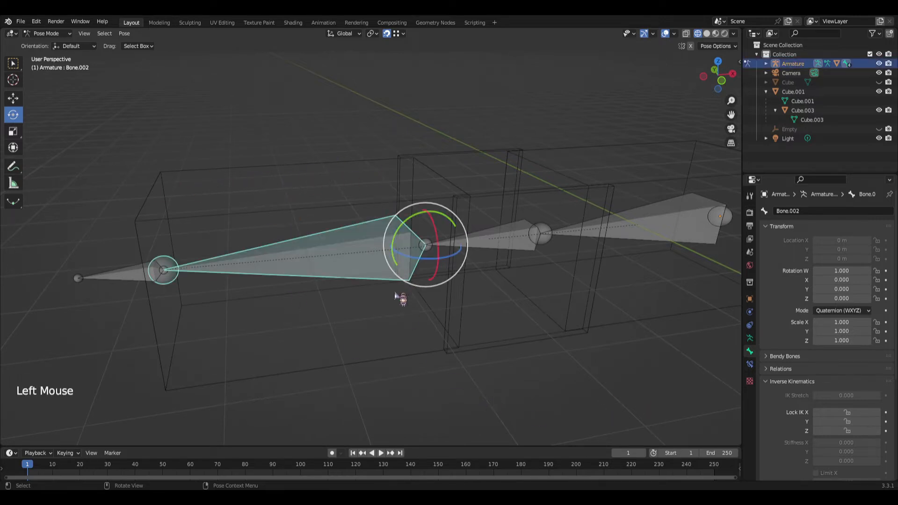
pyautogui.moveTo(399, 296); pyautogui.dragTo(401, 301, button='middle')
pyautogui.click(403, 242)
pyautogui.moveTo(403, 242)
pyautogui.mouseDown()
pyautogui.moveTo(417, 229)
pyautogui.moveTo(400, 254)
pyautogui.moveTo(413, 232)
pyautogui.moveTo(403, 244)
pyautogui.moveTo(415, 244)
pyautogui.mouseUp()
pyautogui.hotkey('ctrl', 'z')
# - Select Bone.001 and then the root Bone to inspect the rest of the bone chain
pyautogui.scroll(-2, 414, 241)
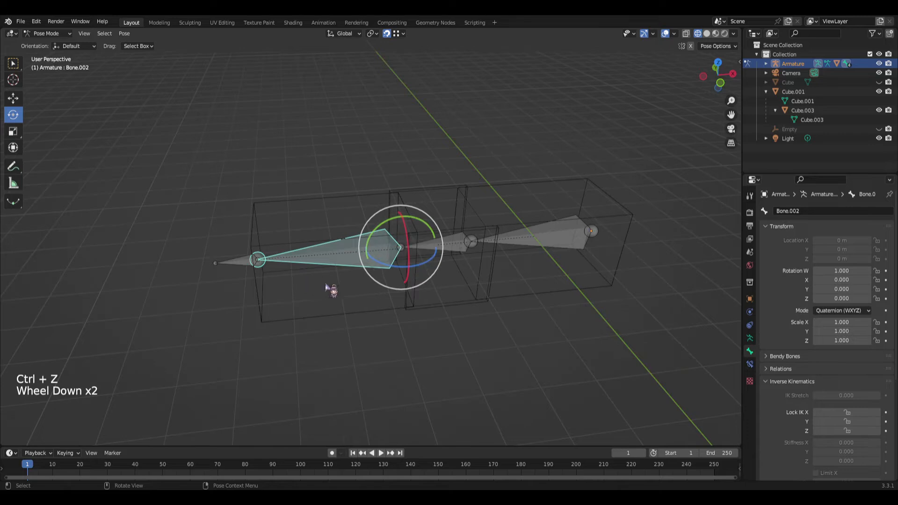
pyautogui.scroll(3, 446, 196)
pyautogui.keyDown('shift'); pyautogui.moveTo(450, 198); pyautogui.dragTo(346, 230, button='middle'); pyautogui.keyUp('shift')
pyautogui.click(412, 247)
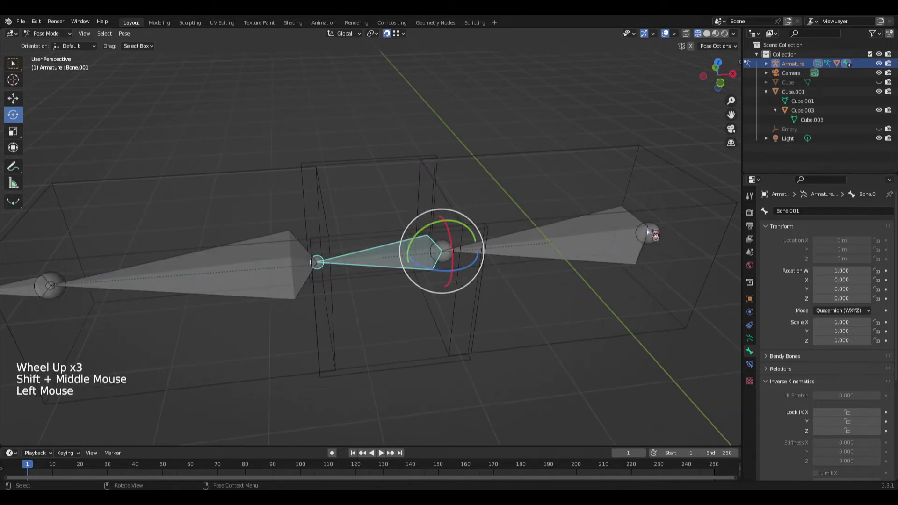
pyautogui.click(627, 236)
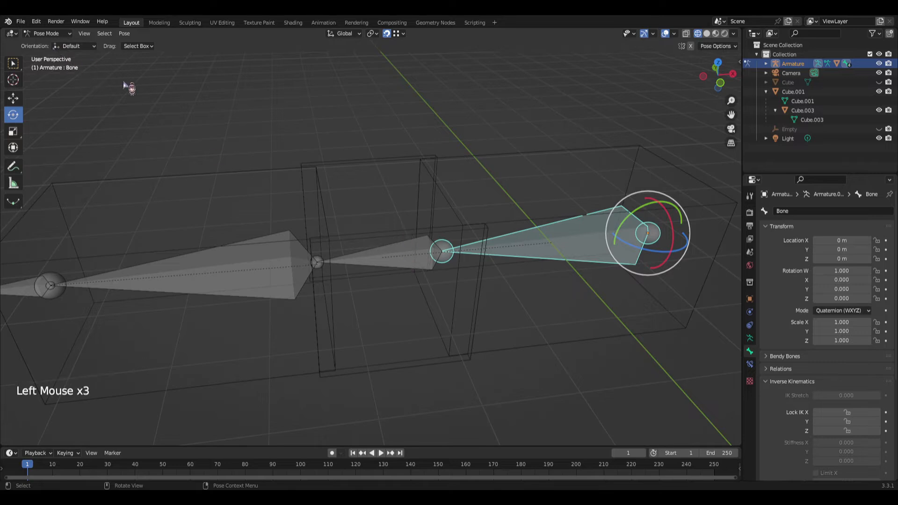
# - Return to Object Mode and select the middle Cube.003 box, adding the armature as the active object
pyautogui.hotkey('ctrl', 'Tab')
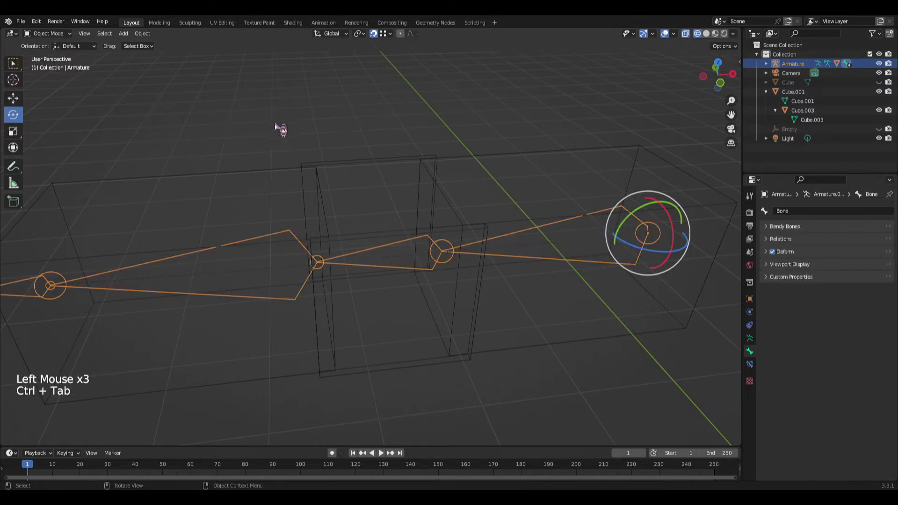
pyautogui.click(376, 171)
pyautogui.moveTo(395, 163); pyautogui.dragTo(445, 237, button='middle')
pyautogui.click(15, 64)
pyautogui.keyDown('shift'); pyautogui.click(412, 250); pyautogui.keyUp('shift')
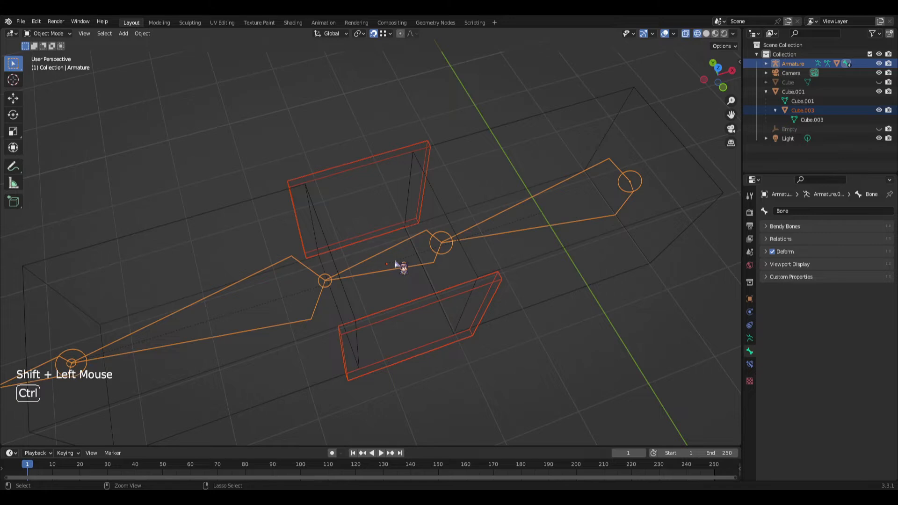
# - Switch the armature to Pose Mode, select only Bone.001, and parent the Cube.003 box to that bone
pyautogui.hotkey('ctrl', 'Tab')
pyautogui.keyDown('shift'); pyautogui.click(543, 217); pyautogui.keyUp('shift')
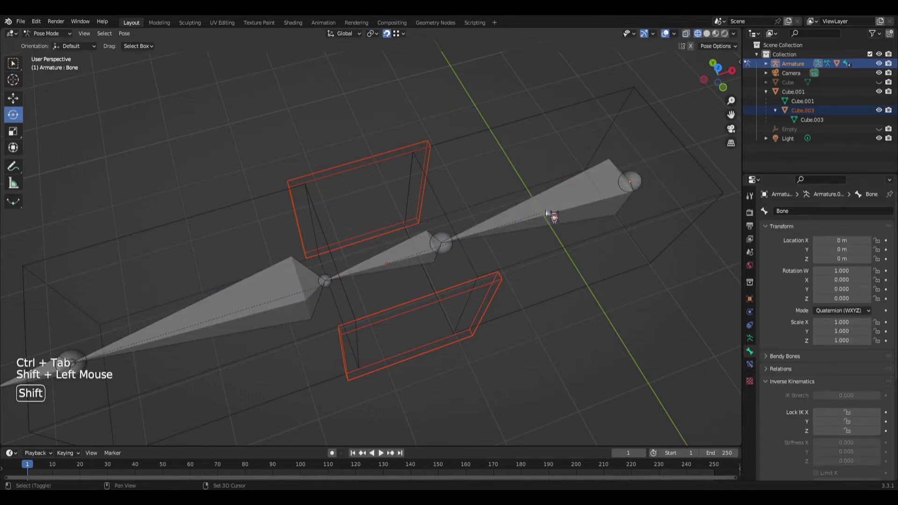
pyautogui.scroll(-2, 377, 256)
pyautogui.moveTo(417, 272); pyautogui.dragTo(424, 242, button='middle')
pyautogui.scroll(2, 395, 261)
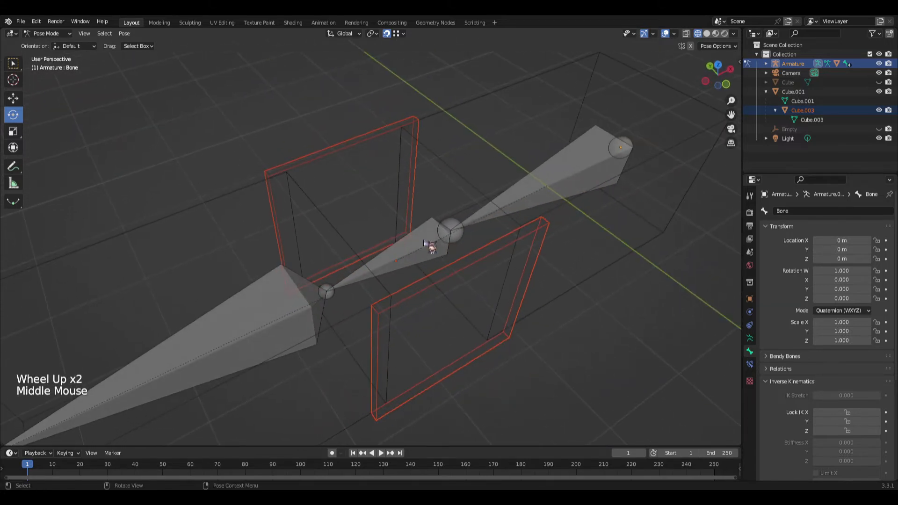
pyautogui.scroll(-3, 390, 253)
pyautogui.scroll(3, 411, 251)
pyautogui.keyDown('shift'); pyautogui.click(406, 248); pyautogui.keyUp('shift')
pyautogui.scroll(-2, 406, 248)
pyautogui.moveTo(406, 248); pyautogui.dragTo(363, 248, button='middle')
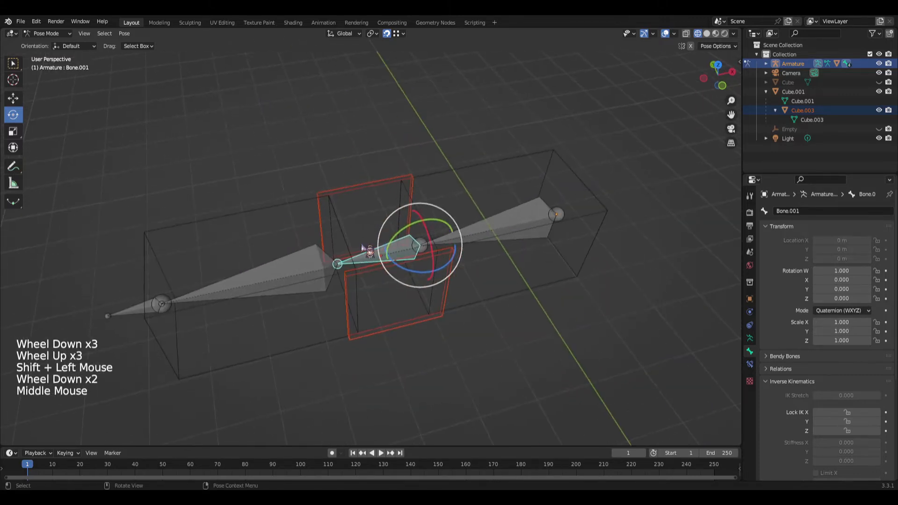
pyautogui.hotkey('ctrl', 'p')
pyautogui.click(363, 247)
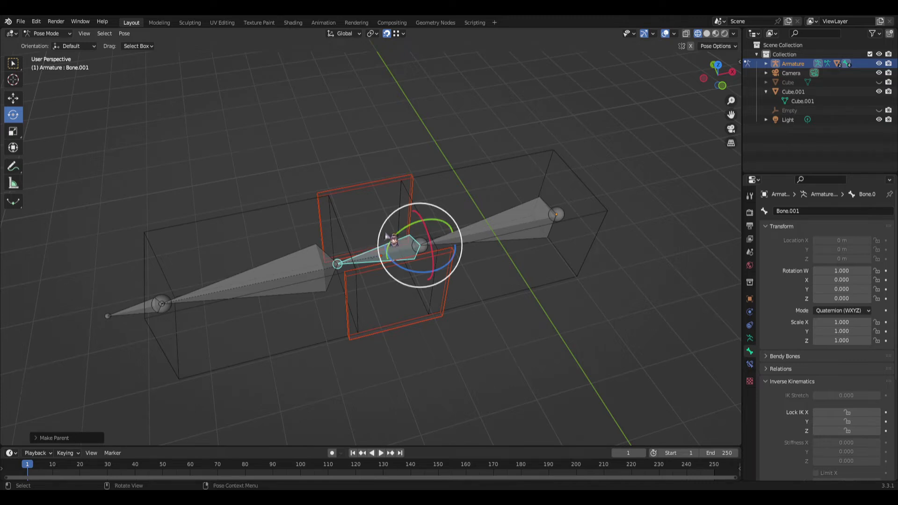
# - Test-rotate Bone.001 and Bone.002 to check how the attached boxes follow, undoing each rotation
pyautogui.scroll(2, 362, 248)
pyautogui.moveTo(449, 228); pyautogui.dragTo(240, 284)
pyautogui.hotkey('ctrl', 'z')
pyautogui.click(240, 284)
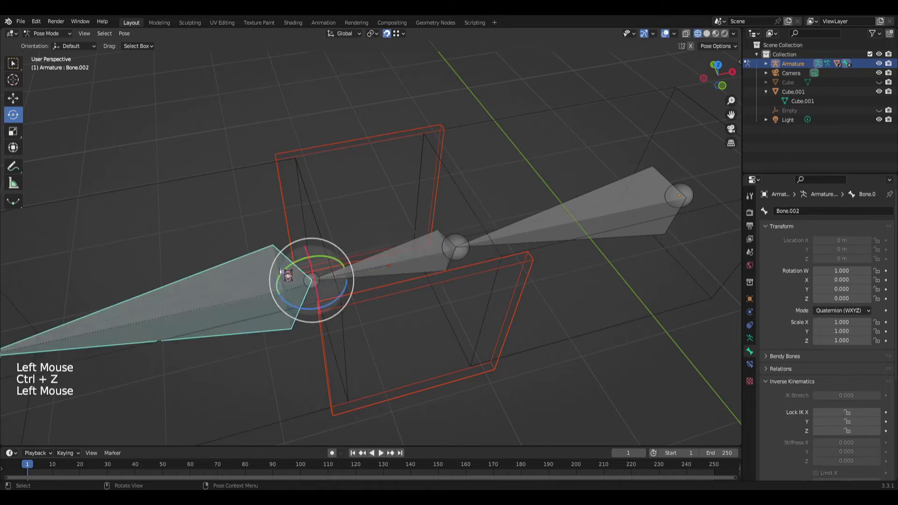
pyautogui.moveTo(291, 271); pyautogui.dragTo(309, 258)
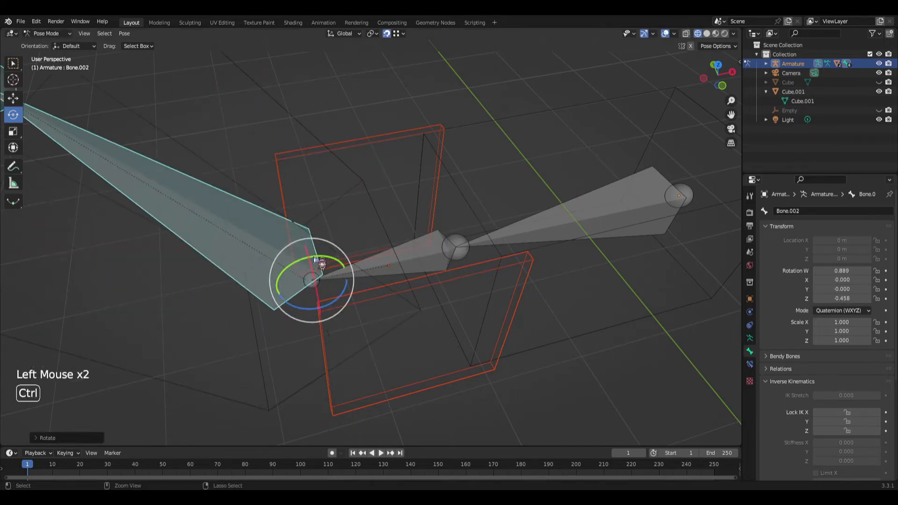
pyautogui.hotkey('ctrl', 'z')
pyautogui.hotkey('ctrl', 'z')
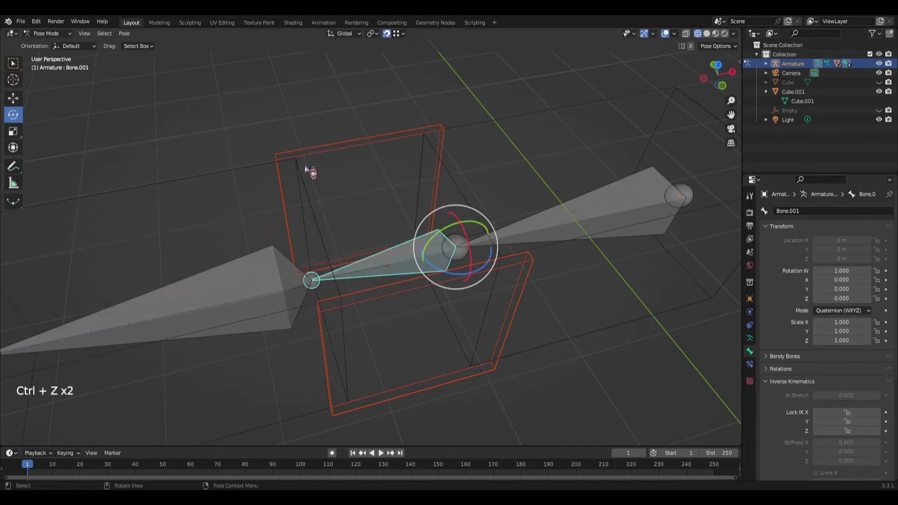
pyautogui.moveTo(445, 240); pyautogui.dragTo(447, 225)
pyautogui.hotkey('ctrl', 'z')
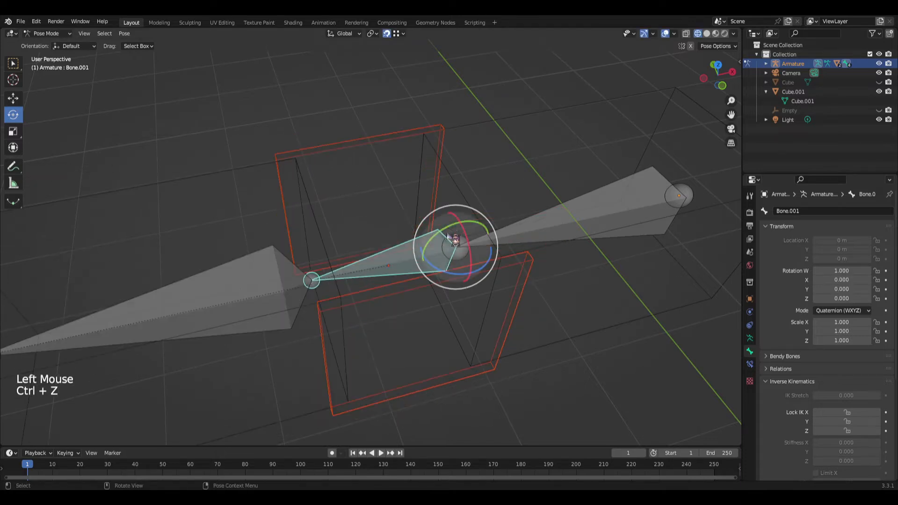
# - Return to Object Mode and select the Cube.001 box, adding the armature as the active object
pyautogui.click(300, 125)
pyautogui.hotkey('ctrl', 'Tab')
pyautogui.scroll(-1, 360, 190)
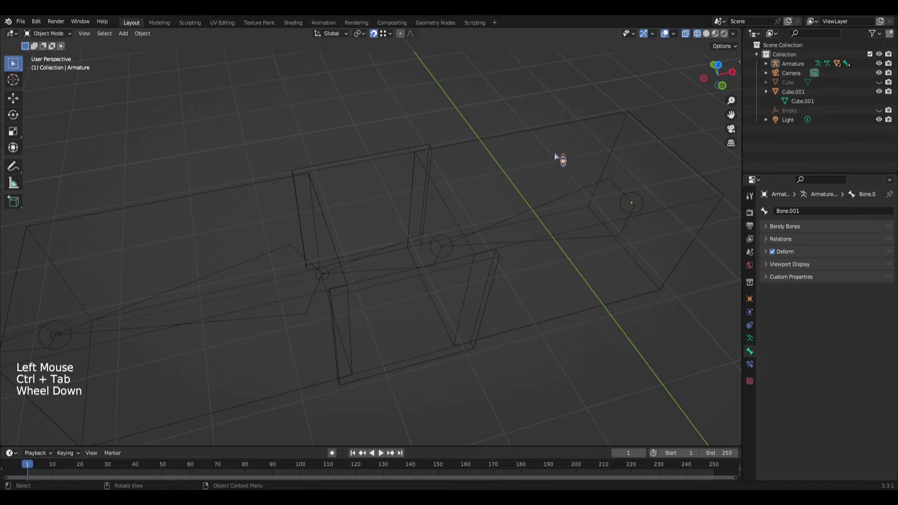
pyautogui.click(559, 137)
pyautogui.click(561, 133)
pyautogui.keyDown('shift'); pyautogui.moveTo(561, 134); pyautogui.dragTo(411, 175, button='middle'); pyautogui.keyUp('shift')
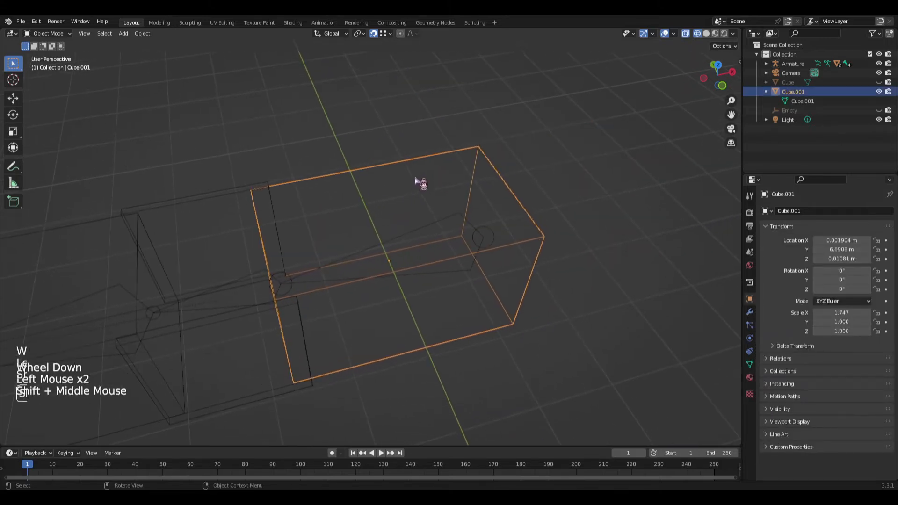
pyautogui.keyDown('shift'); pyautogui.click(456, 218); pyautogui.keyUp('shift')
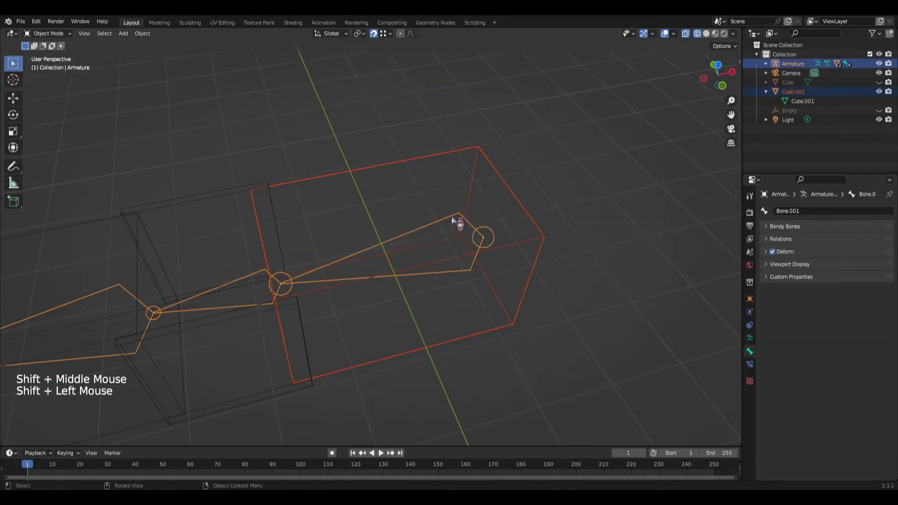
# - Switch the armature to Pose Mode, select the first bone (Bone), and parent the Cube.001 box to that bone
pyautogui.hotkey('ctrl', 'Tab')
pyautogui.scroll(-2, 274, 258)
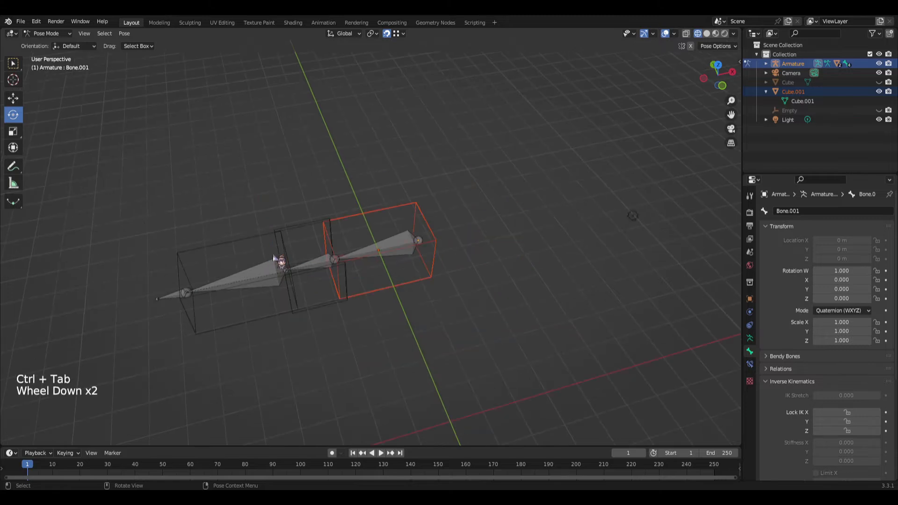
pyautogui.scroll(4, 275, 263)
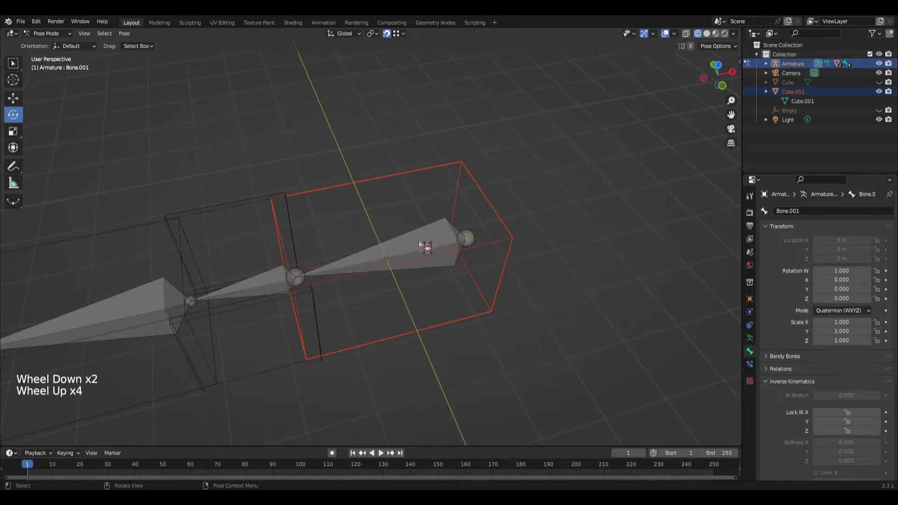
pyautogui.keyDown('shift'); pyautogui.click(433, 240); pyautogui.keyUp('shift')
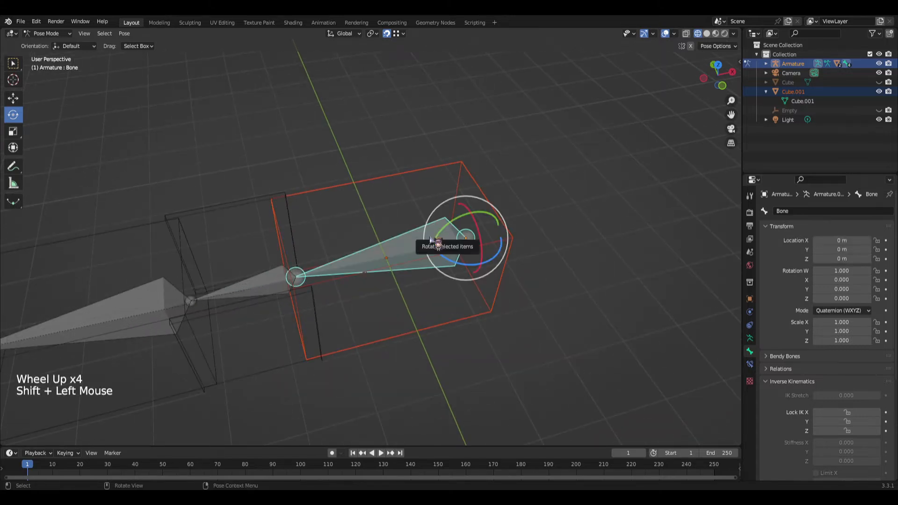
pyautogui.hotkey('ctrl', 'p')
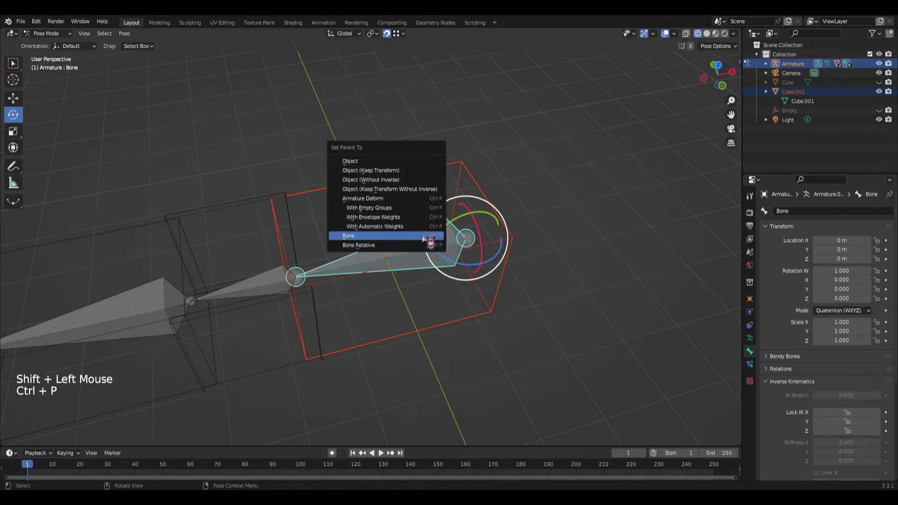
pyautogui.click(423, 237)
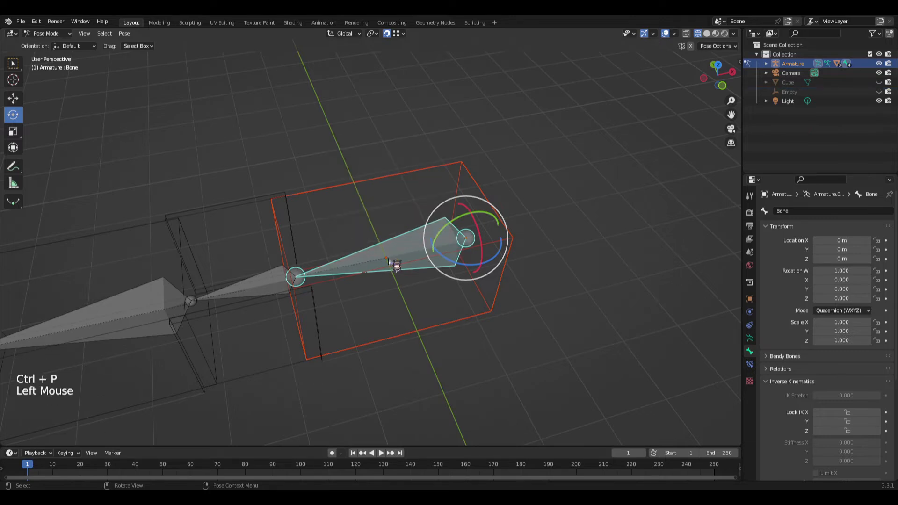
# - Test-rotate the first bone and undo it, and rotate Bone.001 and Bone.002 to check how the attached boxes bend
pyautogui.moveTo(447, 228); pyautogui.dragTo(290, 323)
pyautogui.hotkey('ctrl', 'z')
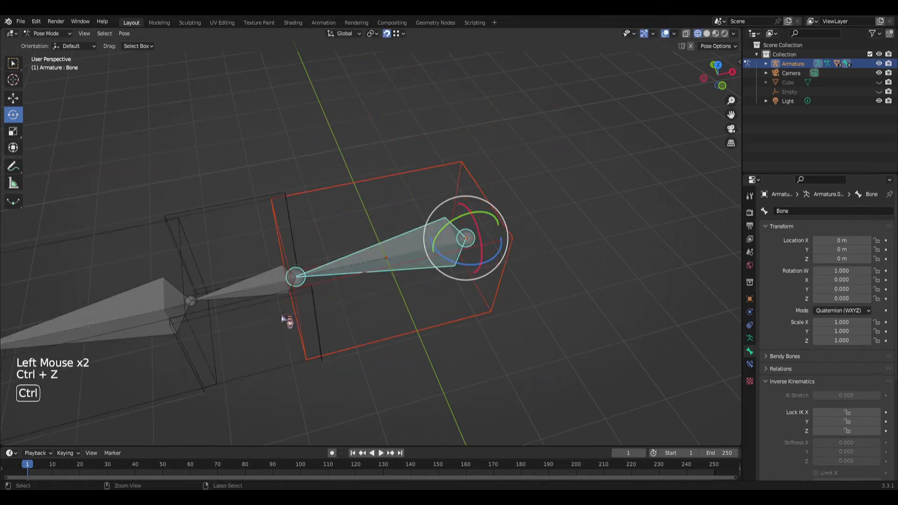
pyautogui.click(248, 290)
pyautogui.moveTo(280, 270); pyautogui.dragTo(491, 305)
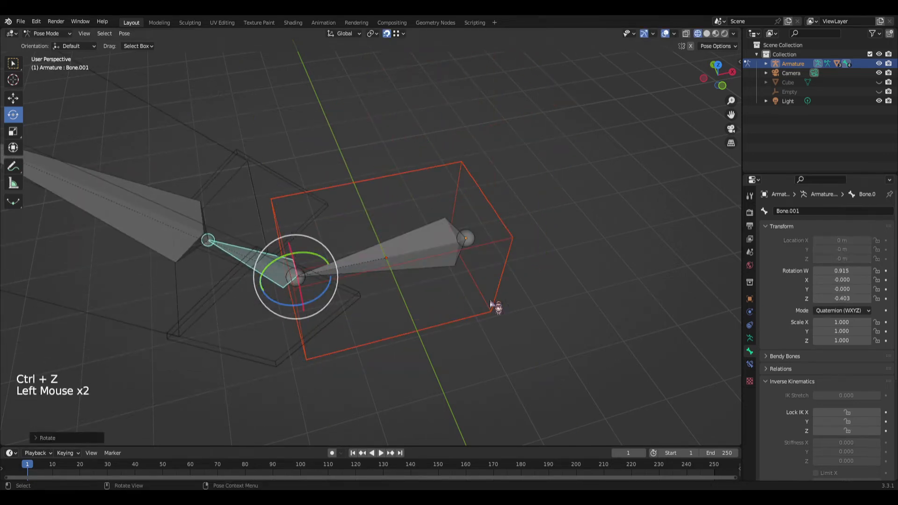
pyautogui.click(210, 212)
pyautogui.click(178, 206)
pyautogui.moveTo(183, 216); pyautogui.dragTo(233, 215)
pyautogui.scroll(-2, 225, 213)
pyautogui.moveTo(225, 213); pyautogui.dragTo(197, 159, button='middle')
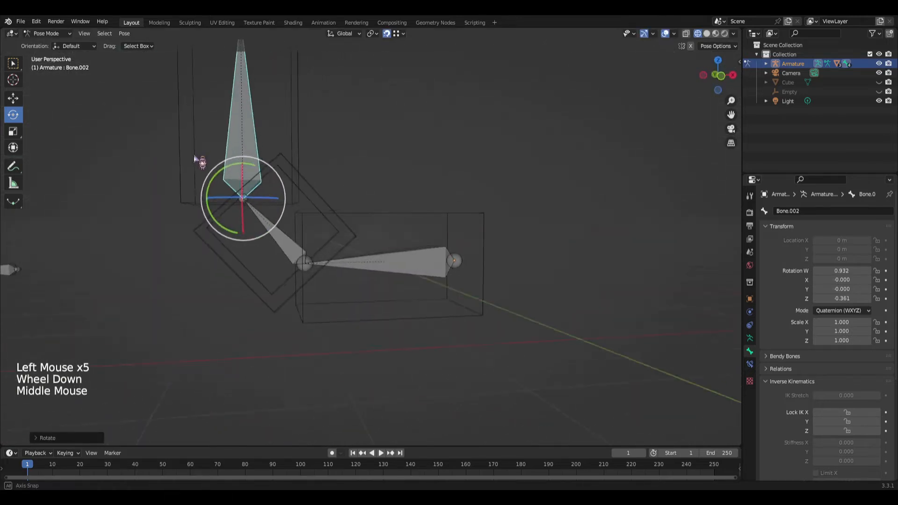
# - Switch the viewport to solid shading and test another rotation of Bone.002, undoing that rotation
pyautogui.press('z')
pyautogui.scroll(-1, 301, 197)
pyautogui.moveTo(301, 196)
pyautogui.mouseDown(button='middle')
pyautogui.moveTo(205, 222)
pyautogui.moveTo(279, 216)
pyautogui.moveTo(287, 192)
pyautogui.mouseUp(button='middle')
pyautogui.click(266, 164)
pyautogui.moveTo(236, 209); pyautogui.dragTo(262, 286)
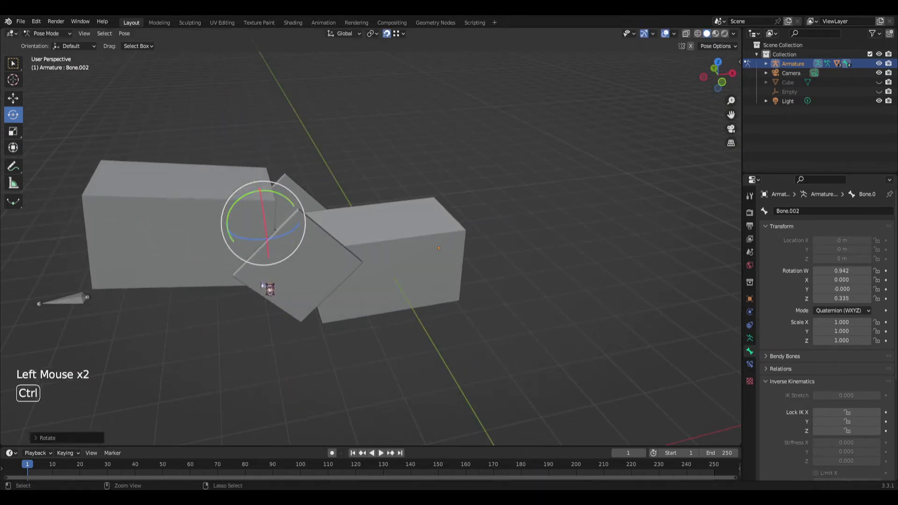
pyautogui.hotkey('ctrl', 'z')
# - Try rotating the bone between the two end boxes, and undo all the test rotations back to the straight pose
pyautogui.click(355, 254)
pyautogui.moveTo(355, 254); pyautogui.dragTo(290, 255, button='middle')
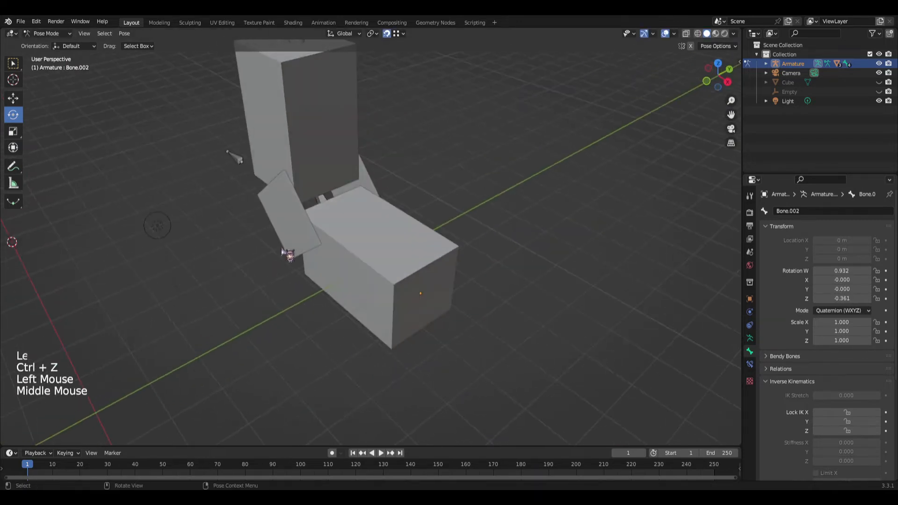
pyautogui.click(322, 202)
pyautogui.moveTo(321, 230); pyautogui.dragTo(348, 232, button='middle')
pyautogui.moveTo(334, 221); pyautogui.dragTo(309, 238)
pyautogui.hotkey('ctrl', 'z')
pyautogui.hotkey('ctrl', 'z')
pyautogui.hotkey('ctrl', 'z')
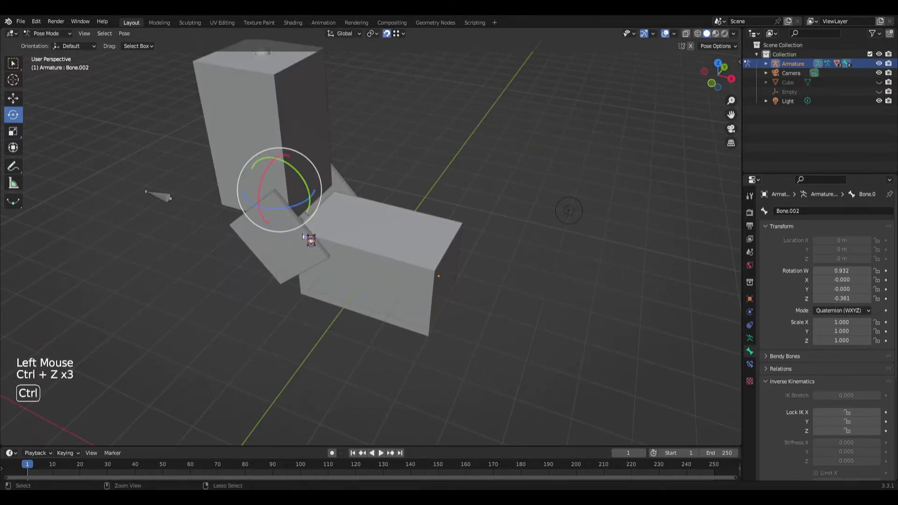
pyautogui.hotkey('ctrl', 'z')
pyautogui.hotkey('ctrl', 'z')
pyautogui.hotkey('ctrl', 'z')
pyautogui.hotkey('ctrl', 'z')
pyautogui.hotkey('ctrl', 'z')
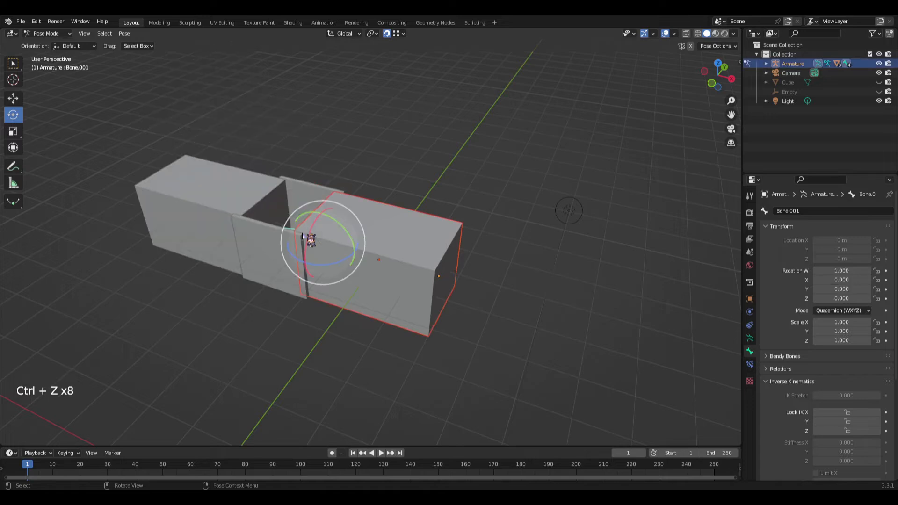
# - Unhide the Cube object made of the row of thin slats
pyautogui.moveTo(250, 311); pyautogui.dragTo(345, 295, button='middle')
pyautogui.scroll(-2, 345, 295)
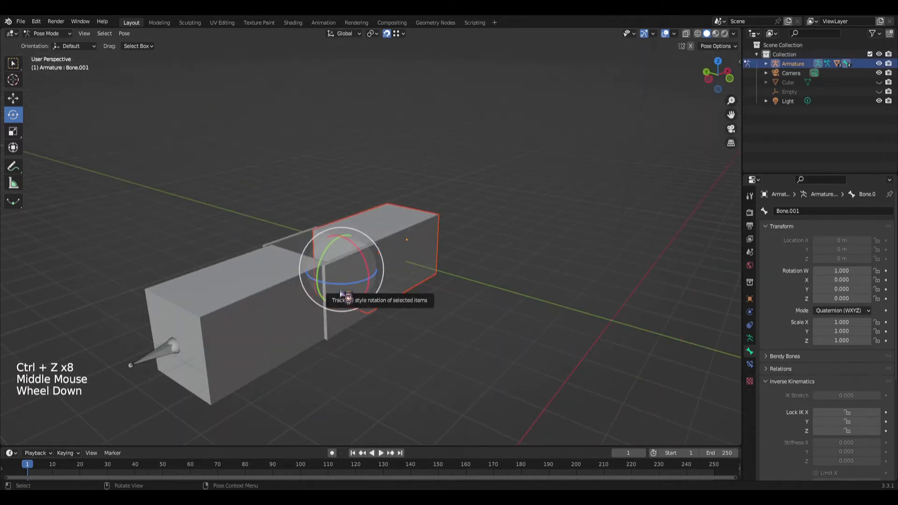
pyautogui.scroll(-4, 357, 302)
pyautogui.moveTo(357, 302); pyautogui.dragTo(318, 326, button='middle')
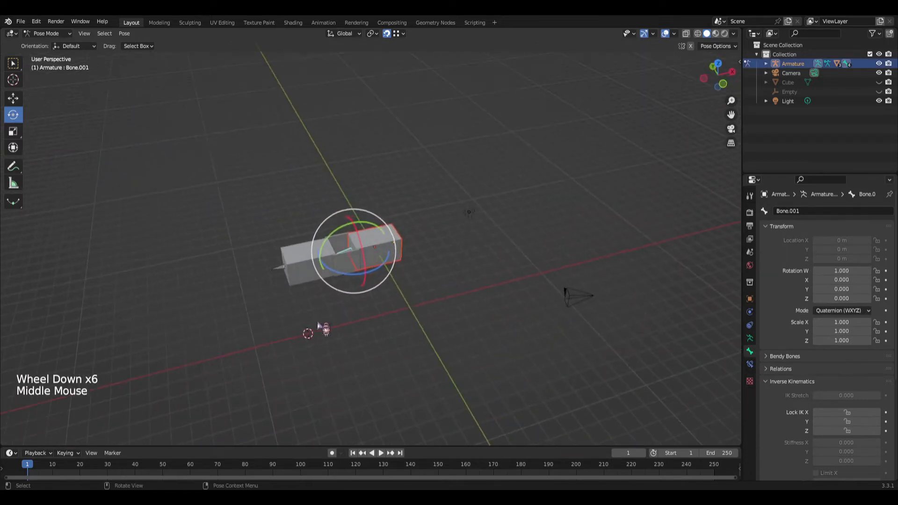
pyautogui.click(879, 82)
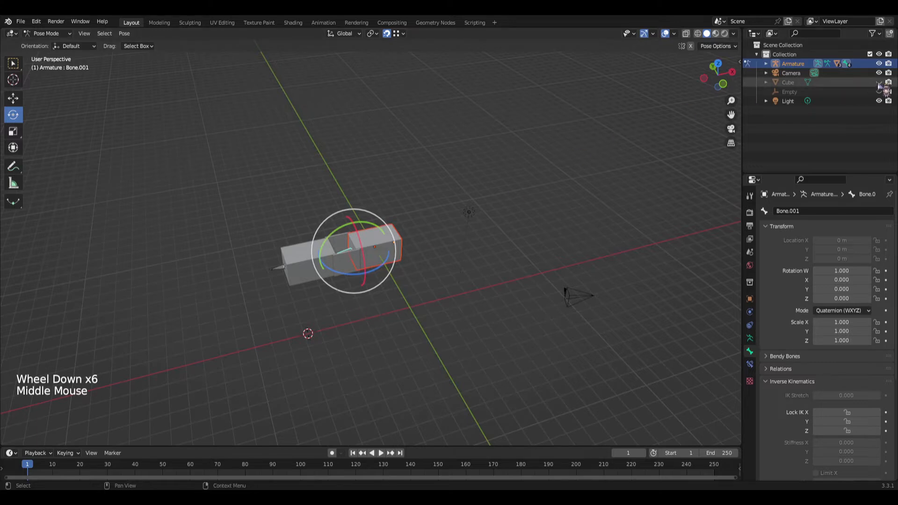
pyautogui.scroll(-1, 421, 250)
pyautogui.moveTo(421, 251); pyautogui.dragTo(351, 327, button='middle')
pyautogui.scroll(2, 353, 328)
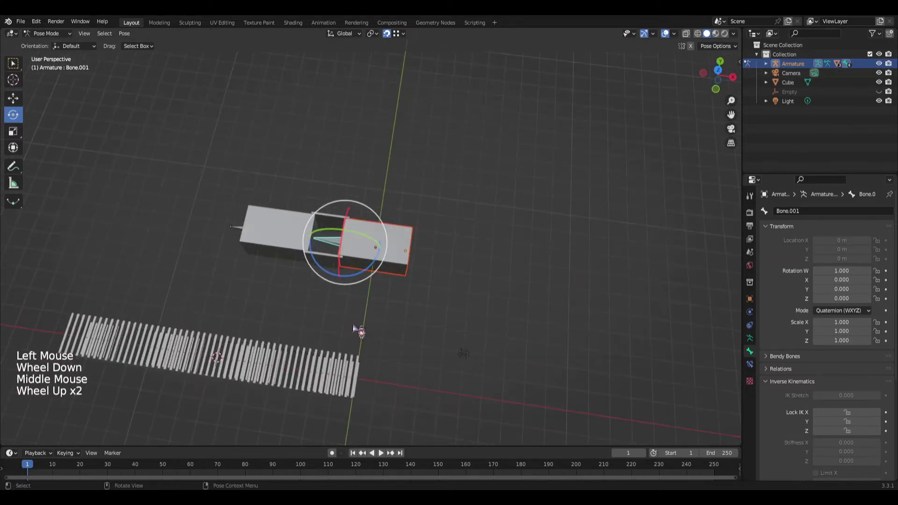
pyautogui.moveTo(345, 360); pyautogui.dragTo(447, 294, button='middle')
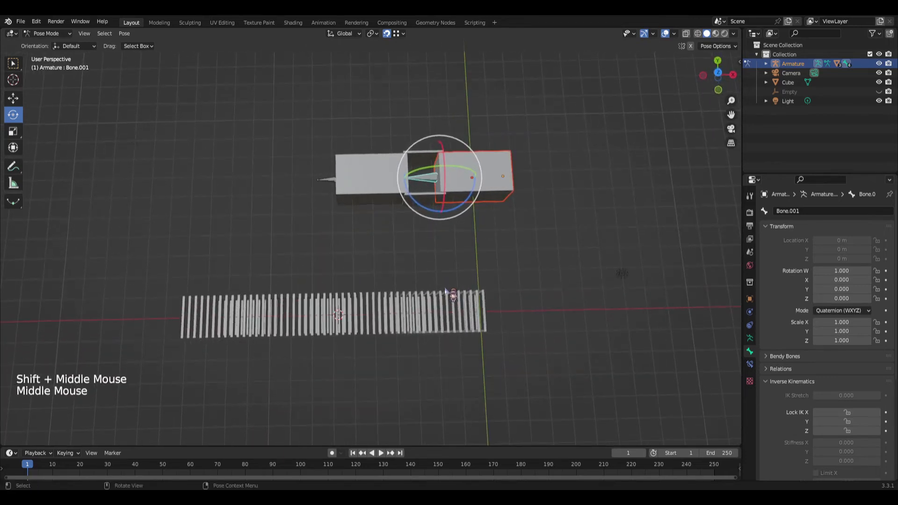
# - Look at the scene in top orthographic view and snap the 3D cursor to the world origin
pyautogui.press('KP_7')
pyautogui.scroll(2, 452, 297)
pyautogui.hotkey('shift', 's')
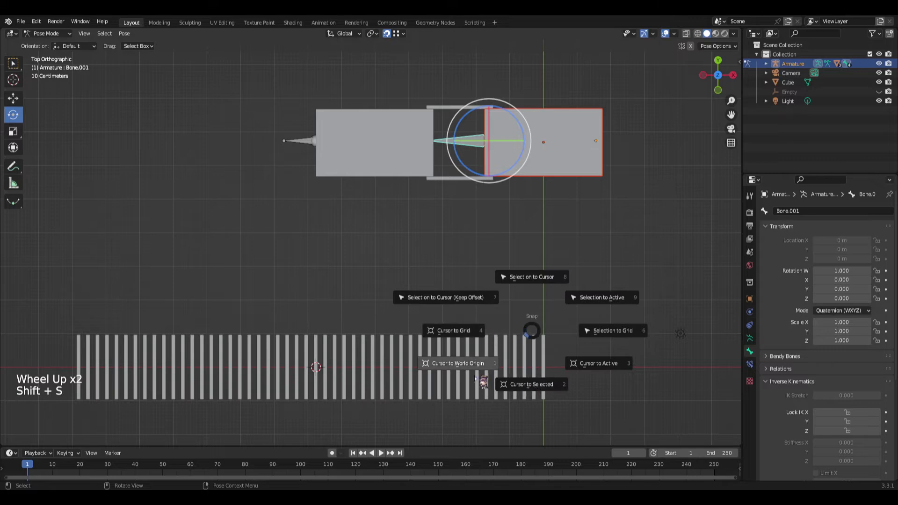
pyautogui.click(469, 361)
pyautogui.scroll(-1, 495, 322)
pyautogui.scroll(2, 495, 323)
pyautogui.scroll(-2, 496, 325)
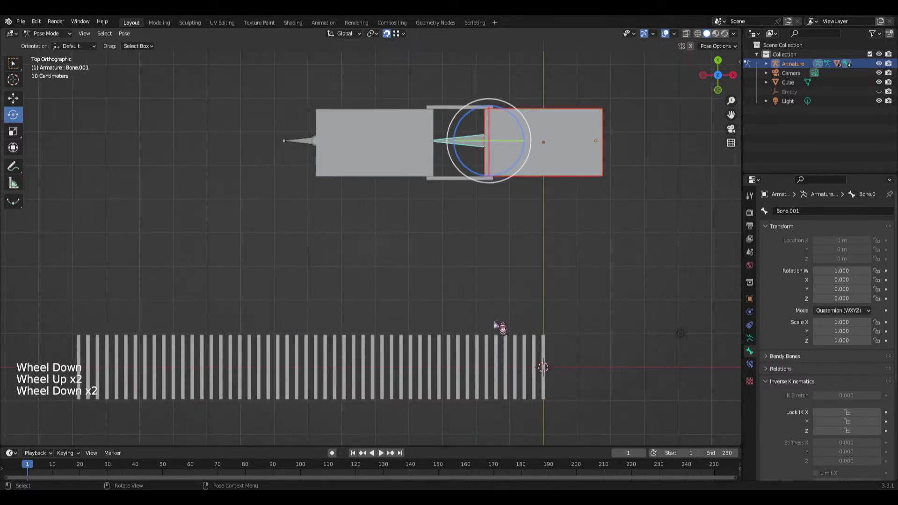
# - Return the armature to Object Mode and deselect everything, framing the row of slats
pyautogui.scroll(-1, 474, 323)
pyautogui.moveTo(57, 34); pyautogui.dragTo(46, 42)
pyautogui.scroll(1, 477, 346)
pyautogui.scroll(1, 473, 344)
pyautogui.click(527, 271)
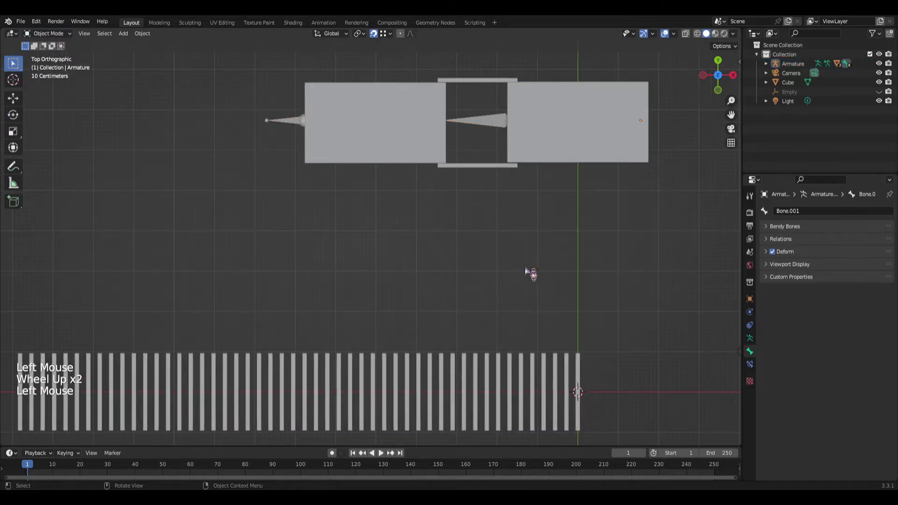
pyautogui.scroll(-1, 573, 354)
pyautogui.keyDown('shift'); pyautogui.moveTo(533, 381); pyautogui.dragTo(563, 341, button='middle'); pyautogui.keyUp('shift')
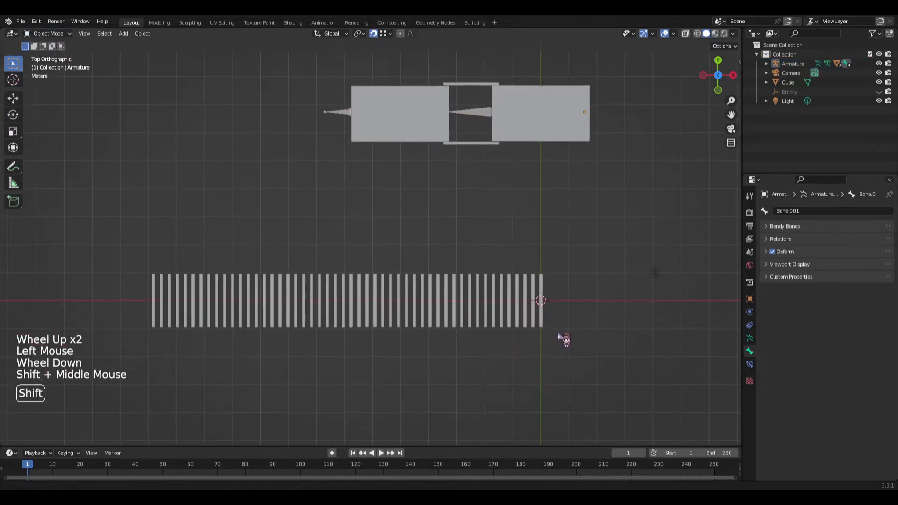
# - Examine the row of rectangular frames from the top, front and perspective views
pyautogui.scroll(1, 575, 341)
pyautogui.scroll(2, 585, 318)
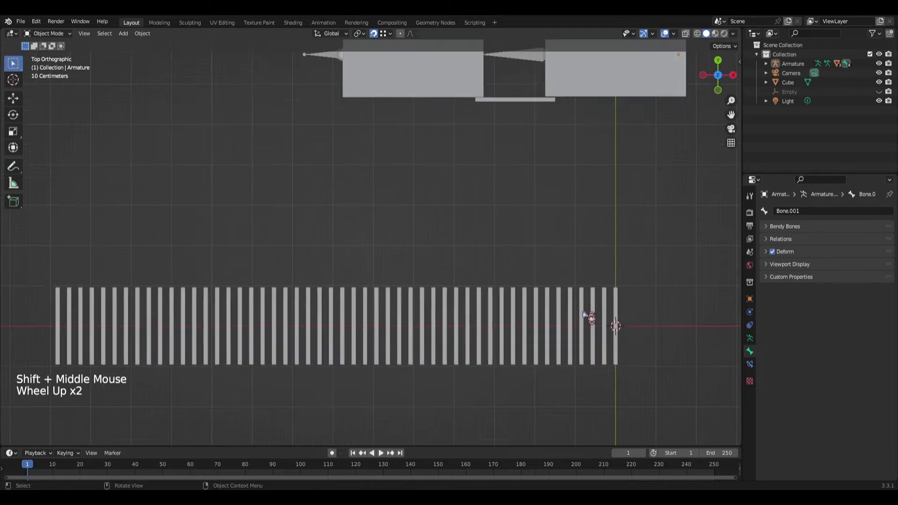
pyautogui.scroll(-1, 607, 344)
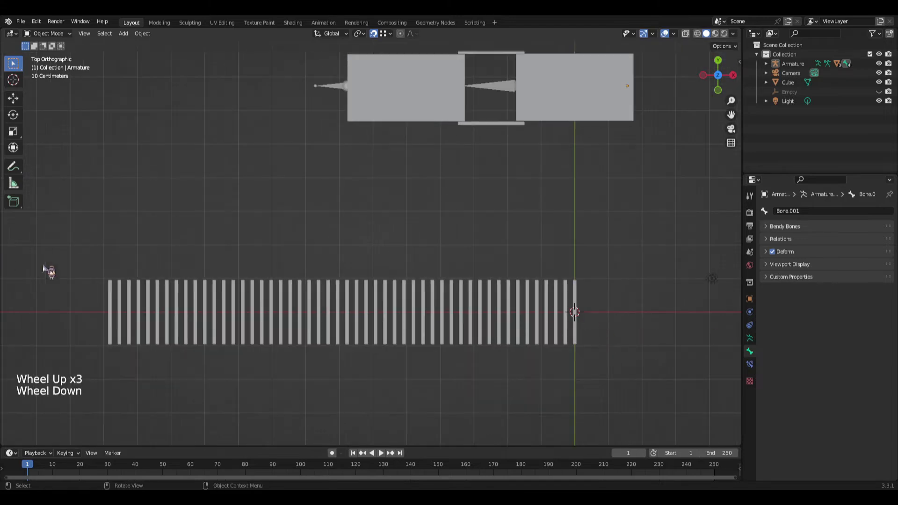
pyautogui.moveTo(337, 317); pyautogui.dragTo(471, 171, button='middle')
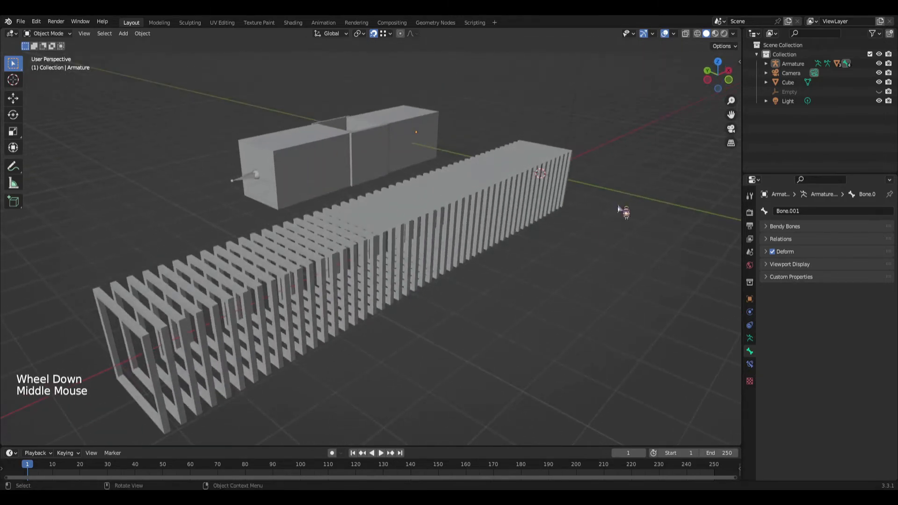
pyautogui.scroll(-1, 433, 275)
pyautogui.moveTo(434, 275); pyautogui.dragTo(445, 281, button='middle')
pyautogui.press('KP_7')
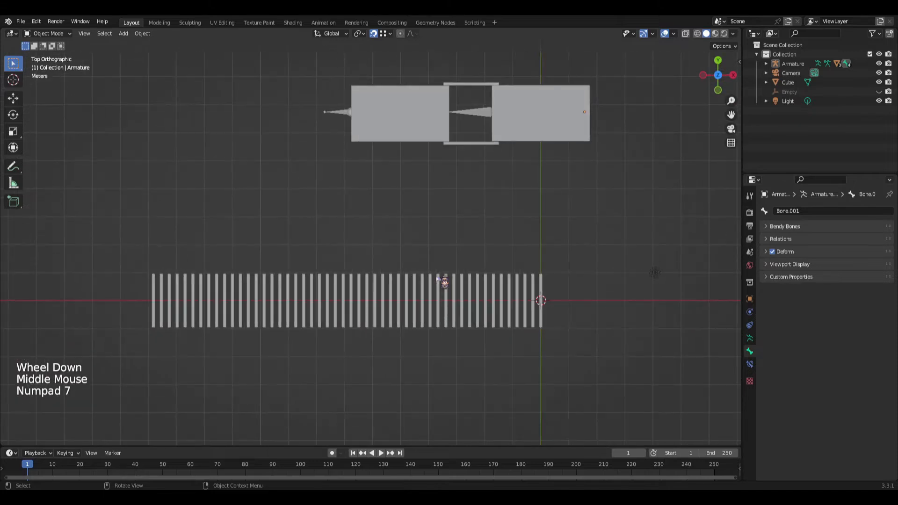
pyautogui.scroll(1, 485, 313)
pyautogui.keyDown('shift'); pyautogui.moveTo(485, 313); pyautogui.dragTo(407, 317, button='middle'); pyautogui.keyUp('shift')
pyautogui.scroll(-1, 402, 312)
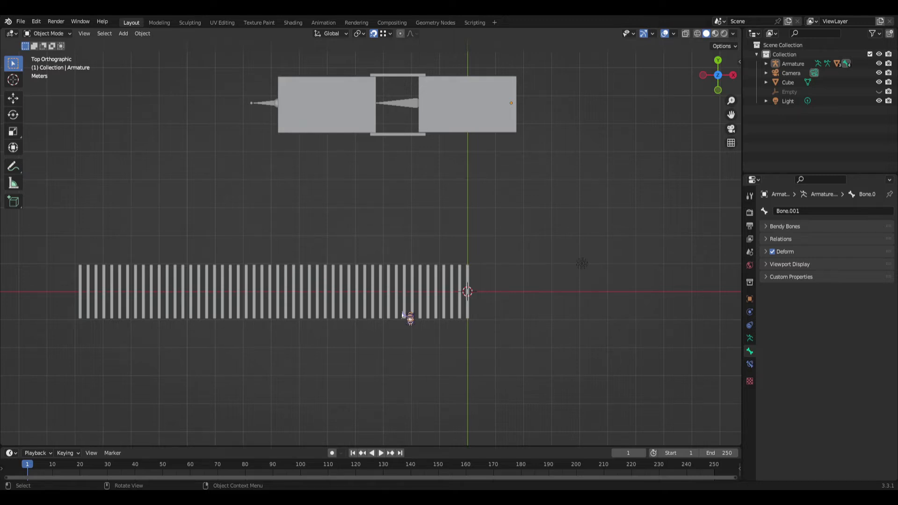
pyautogui.press('KP_1')
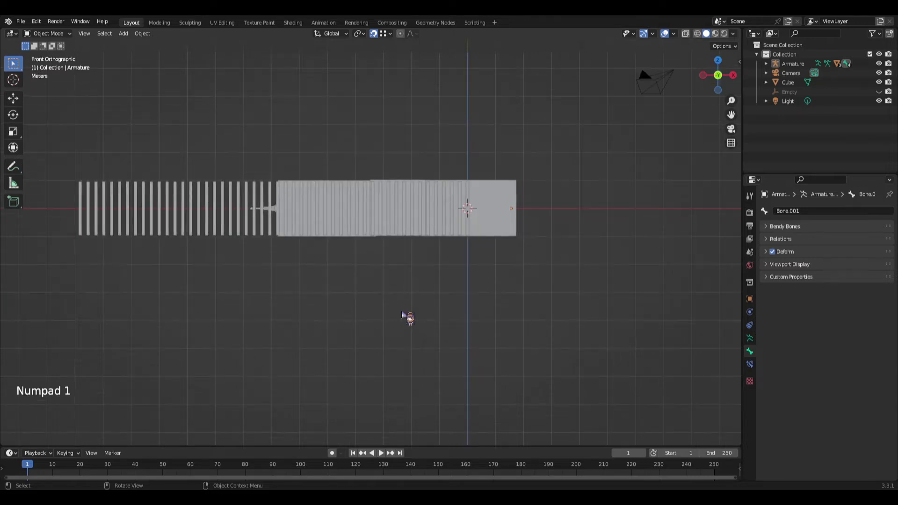
pyautogui.press('KP_7')
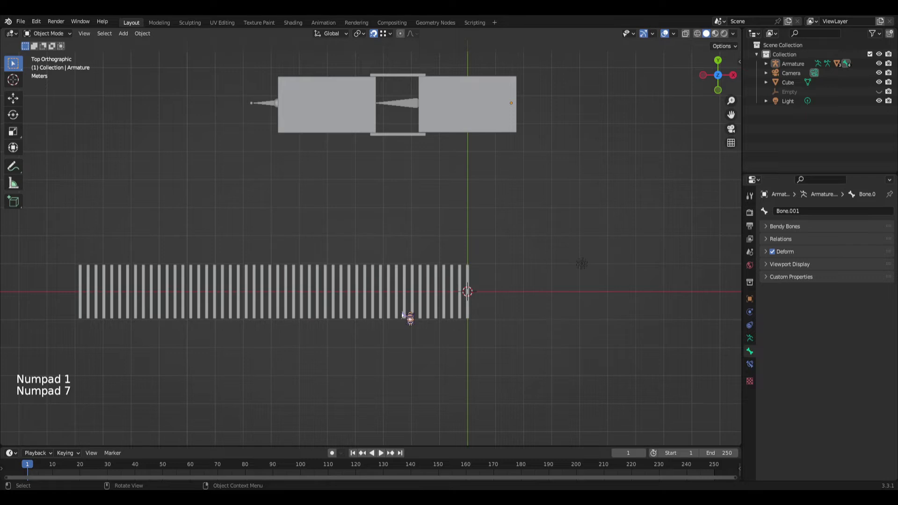
pyautogui.scroll(2, 402, 314)
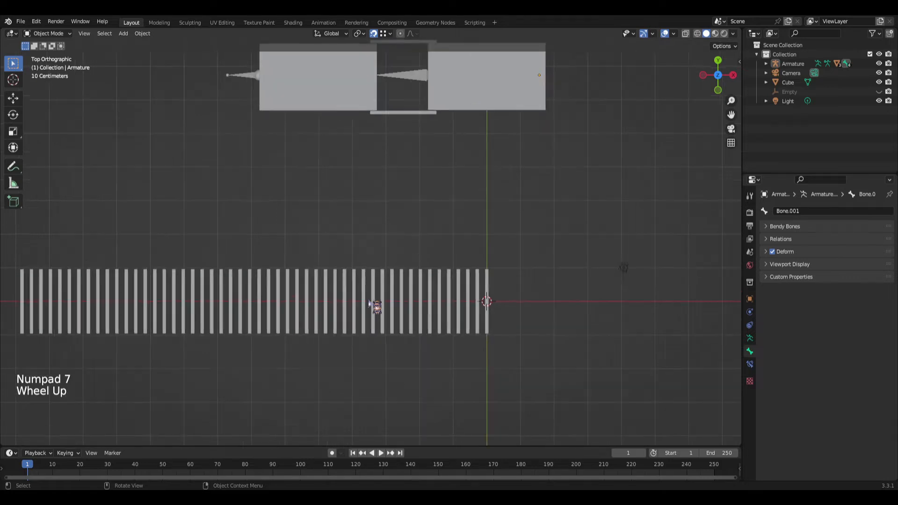
pyautogui.keyDown('shift'); pyautogui.moveTo(482, 344); pyautogui.dragTo(560, 313, button='middle'); pyautogui.keyUp('shift')
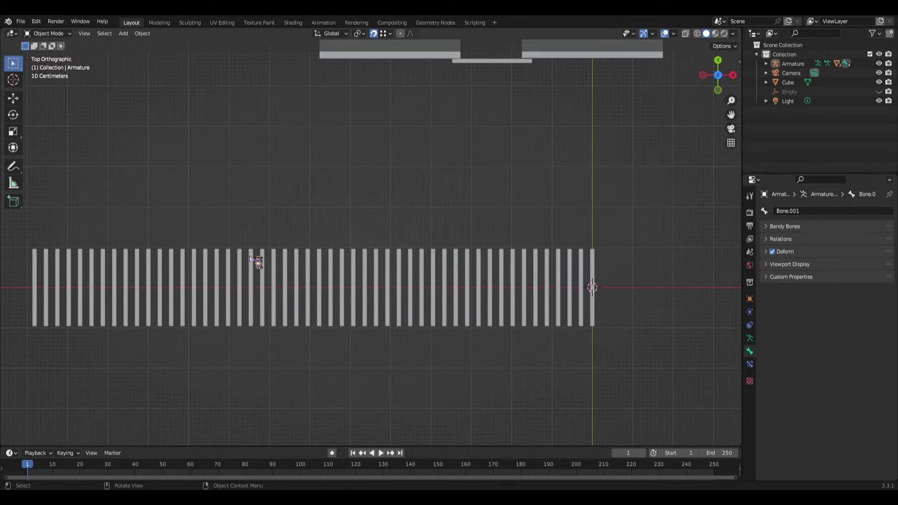
pyautogui.scroll(1, 327, 288)
pyautogui.scroll(-2, 533, 290)
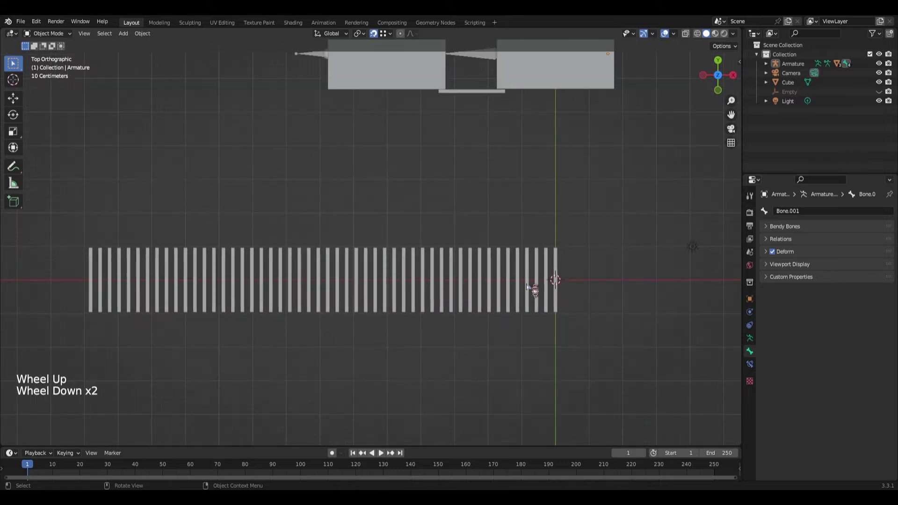
# - Add a single-bone armature at the 3D cursor, at the origin end of the row of frames
pyautogui.click(543, 302)
pyautogui.scroll(2, 549, 327)
pyautogui.scroll(-2, 566, 323)
pyautogui.scroll(3, 594, 310)
pyautogui.scroll(-1, 655, 313)
pyautogui.click(654, 293)
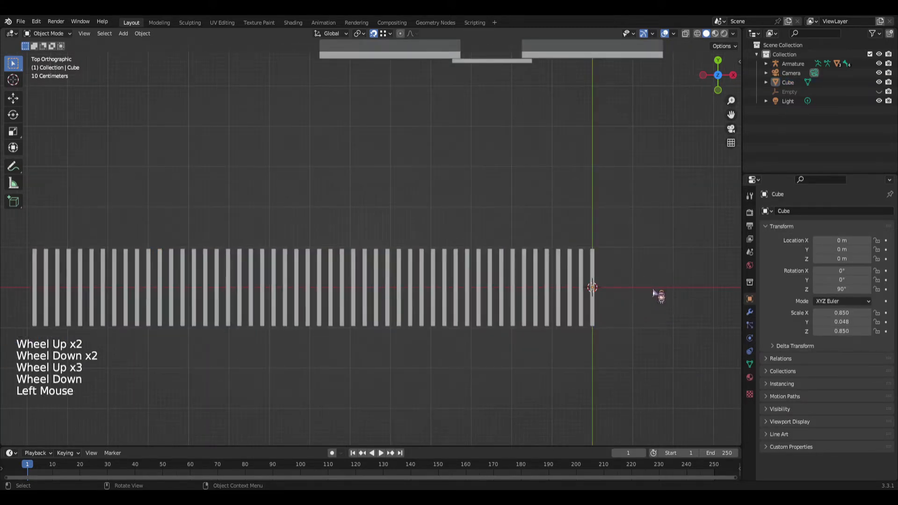
pyautogui.hotkey('shift', 'a')
pyautogui.moveTo(654, 291)
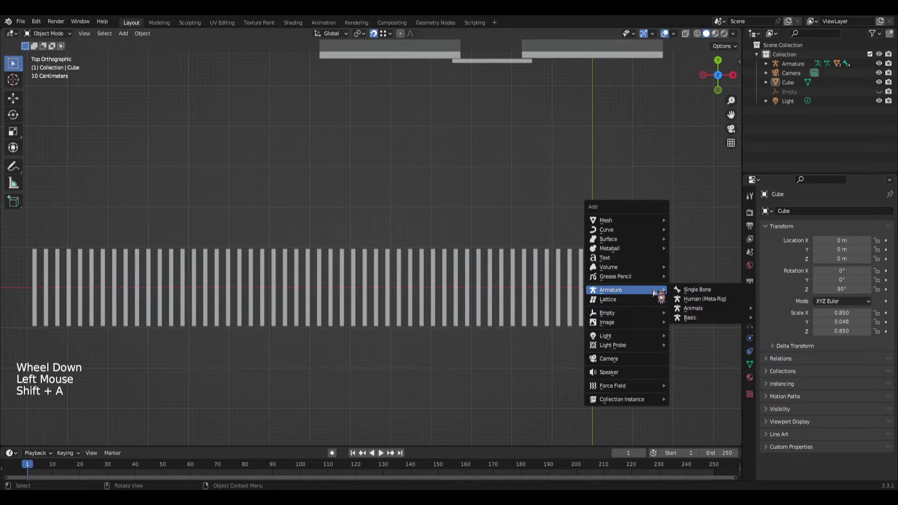
pyautogui.click(696, 290)
# - In front view, hide the original Armature and its child meshes Cube.001, Cube.002 and Cube.003, keeping the Cube frames shown
pyautogui.scroll(1, 506, 331)
pyautogui.moveTo(505, 331); pyautogui.dragTo(519, 266, button='middle')
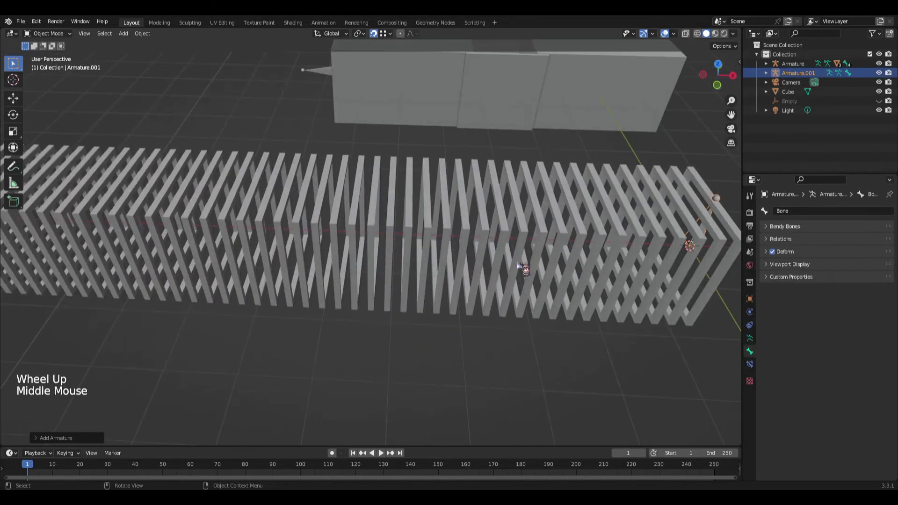
pyautogui.press('KP_1')
pyautogui.scroll(-2, 521, 267)
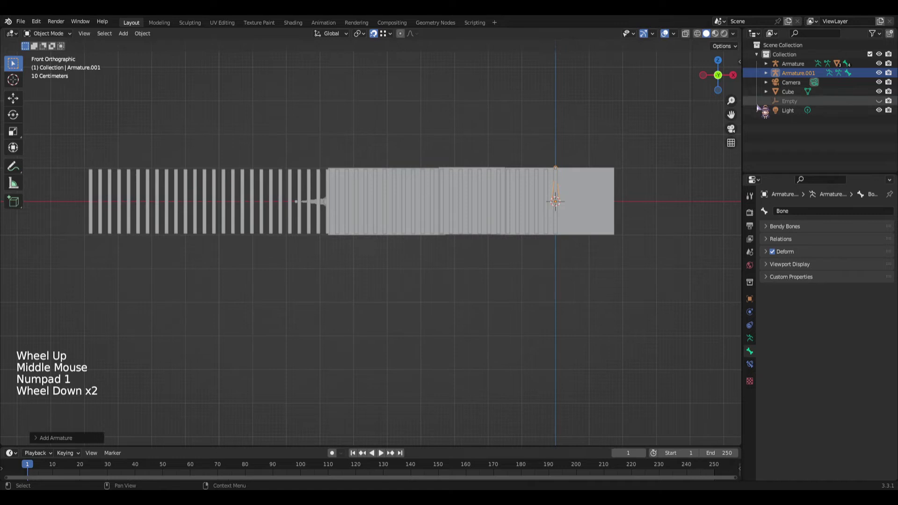
pyautogui.click(879, 92)
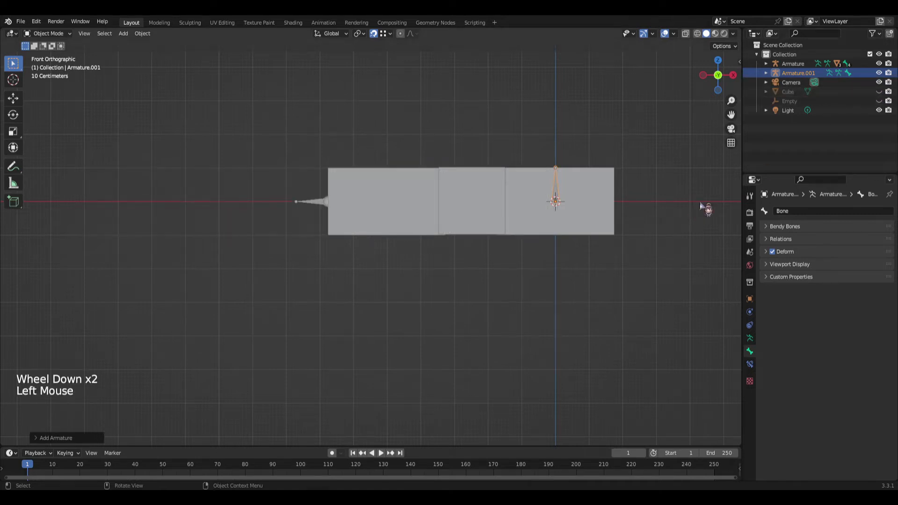
pyautogui.click(879, 63)
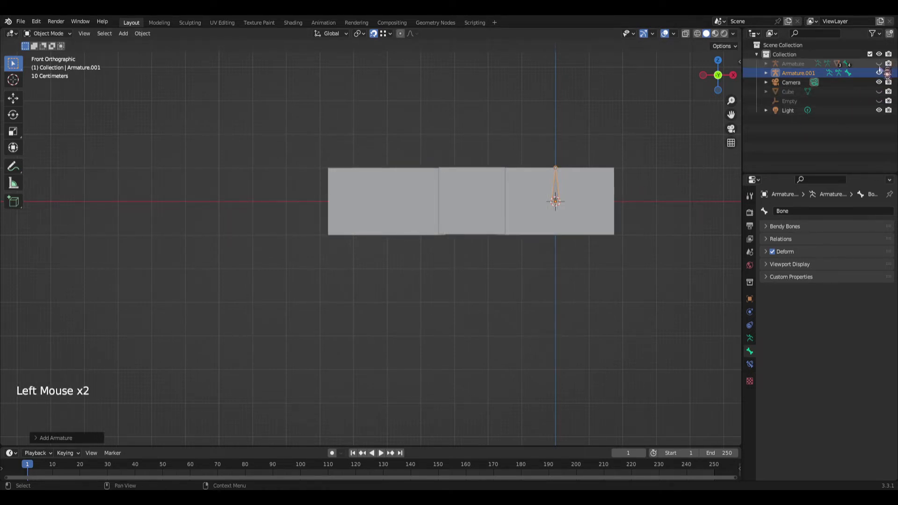
pyautogui.click(766, 64)
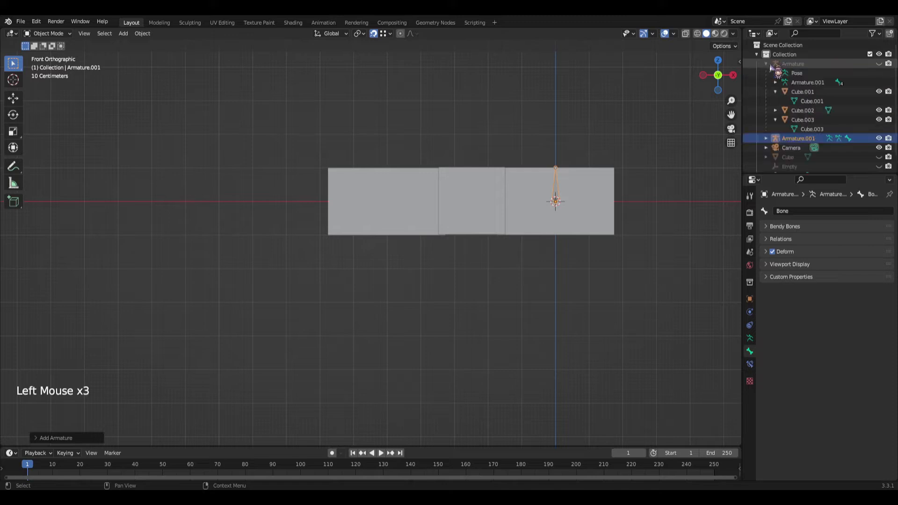
pyautogui.moveTo(879, 91); pyautogui.dragTo(878, 120)
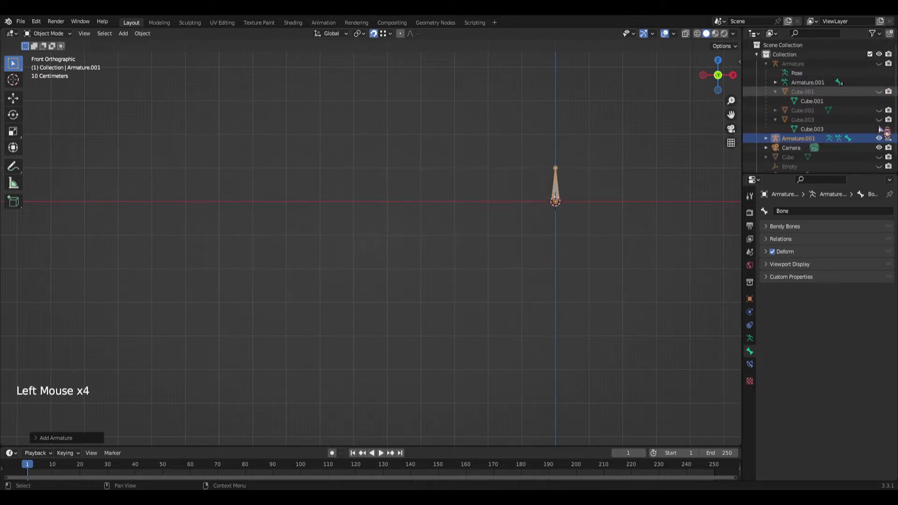
pyautogui.click(767, 64)
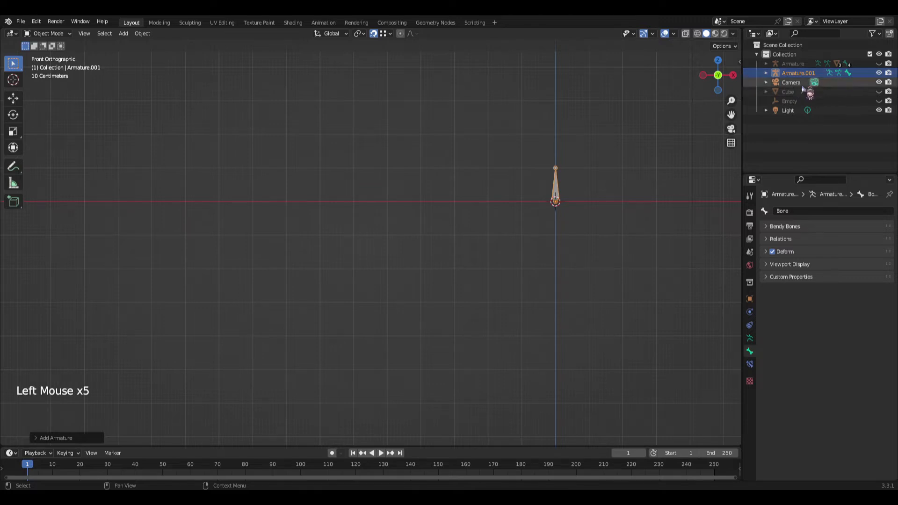
pyautogui.click(879, 92)
# - Rotate the new armature by -90° in front view so its bone points along the row of frames
pyautogui.scroll(2, 637, 176)
pyautogui.scroll(-1, 628, 180)
pyautogui.scroll(1, 627, 180)
pyautogui.keyDown('shift'); pyautogui.moveTo(626, 178); pyautogui.dragTo(493, 249, button='middle'); pyautogui.keyUp('shift')
pyautogui.scroll(-3, 506, 249)
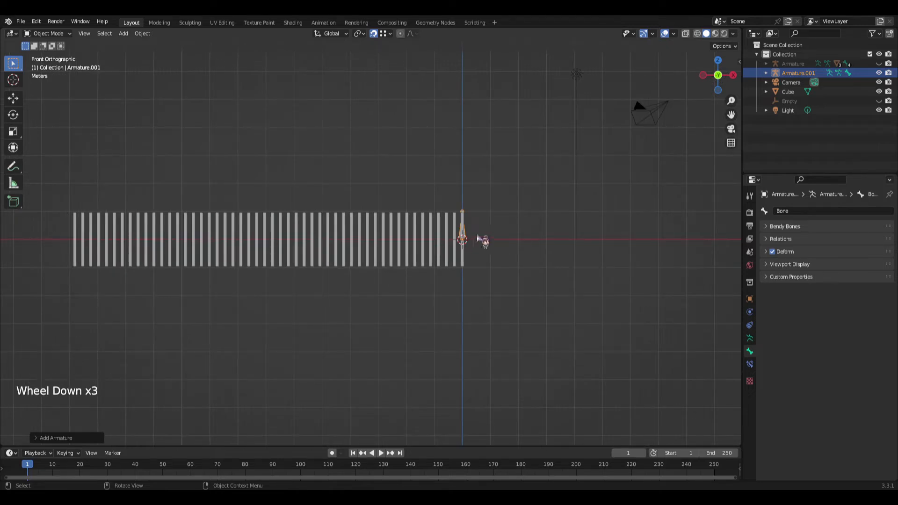
pyautogui.scroll(1, 400, 253)
pyautogui.keyDown('shift'); pyautogui.moveTo(374, 252); pyautogui.dragTo(411, 271, button='middle'); pyautogui.keyUp('shift')
pyautogui.press('r')
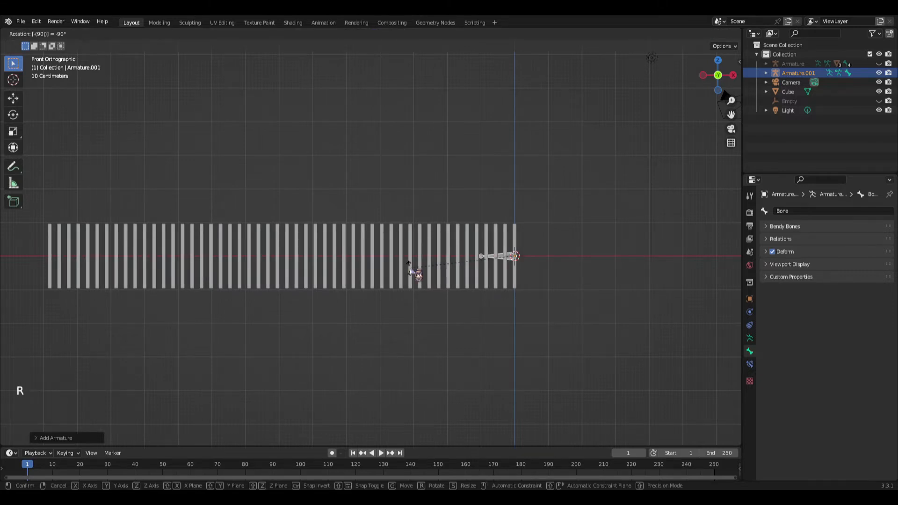
pyautogui.click(411, 270)
# - In Edit Mode, move the bone's tail about -12.87 m along global X, snapping it to the last frame of the row
pyautogui.scroll(2, 417, 272)
pyautogui.scroll(-3, 423, 274)
pyautogui.scroll(1, 421, 270)
pyautogui.keyDown('shift'); pyautogui.moveTo(424, 272); pyautogui.dragTo(387, 295, button='middle'); pyautogui.keyUp('shift')
pyautogui.scroll(1, 543, 257)
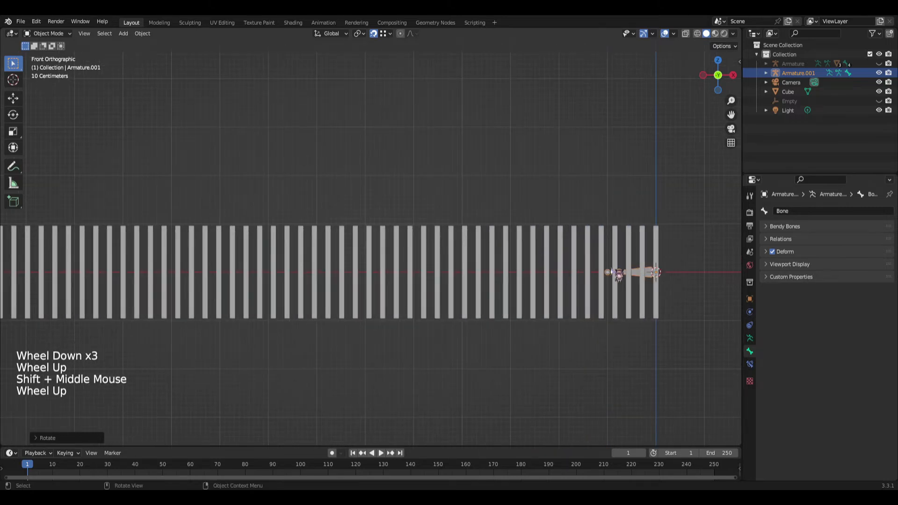
pyautogui.press('Tab')
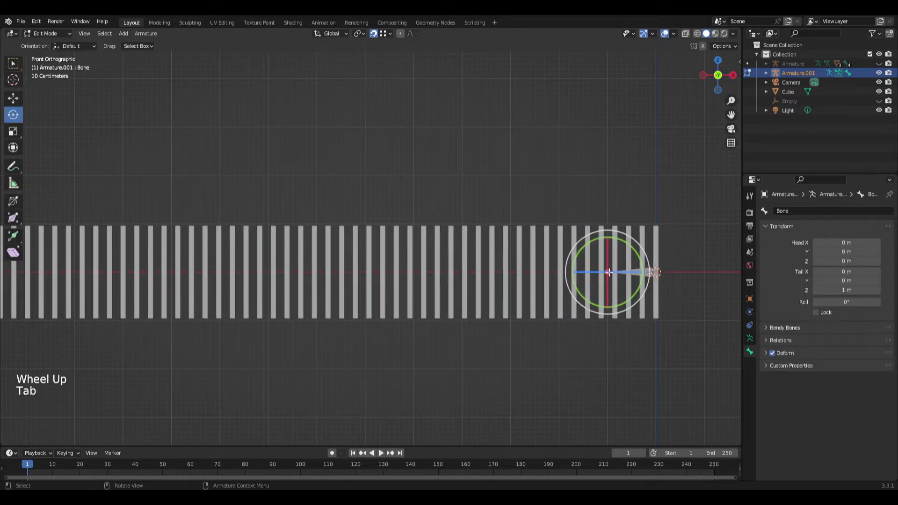
pyautogui.scroll(-1, 609, 274)
pyautogui.press('g')
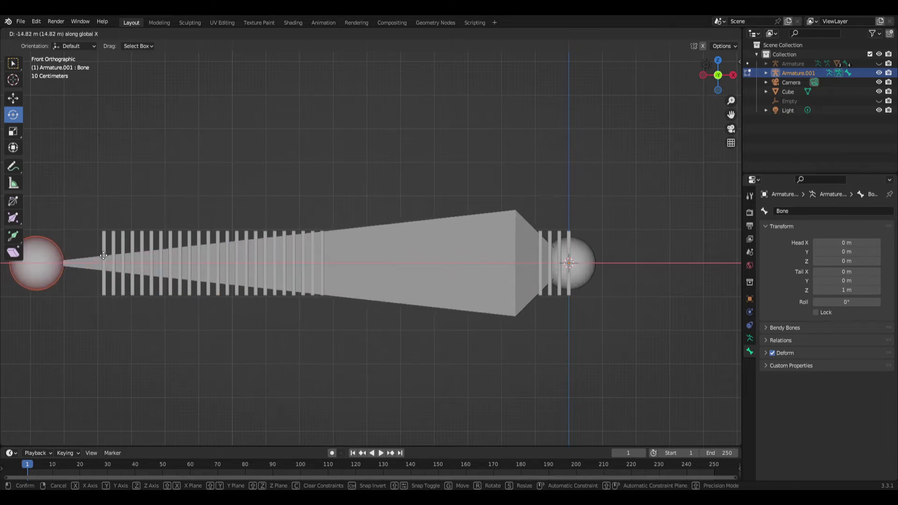
pyautogui.press('ctrl')
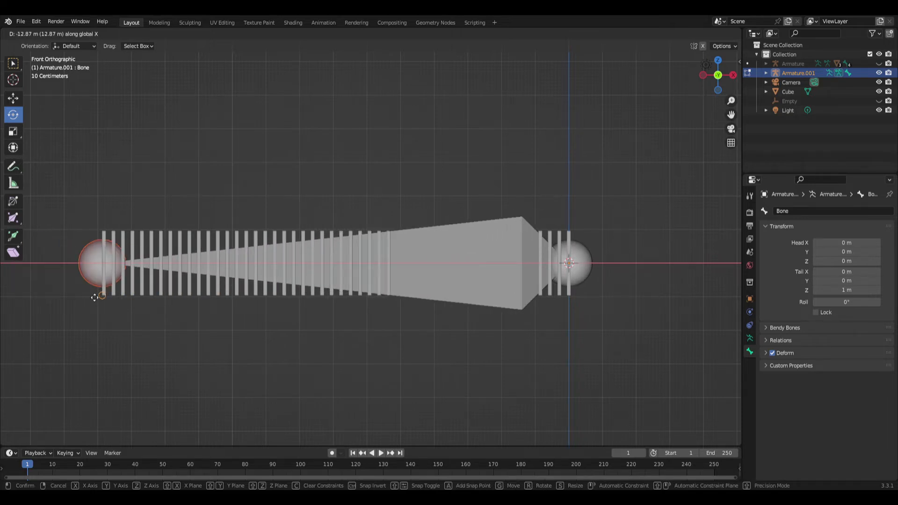
pyautogui.click(94, 298)
# - Examine how the bone's tail aligns with the last frame and how the bone spans the row
pyautogui.scroll(2, 94, 297)
pyautogui.keyDown('shift'); pyautogui.moveTo(94, 295); pyautogui.dragTo(310, 237, button='middle'); pyautogui.keyUp('shift')
pyautogui.scroll(2, 311, 237)
pyautogui.keyDown('shift'); pyautogui.moveTo(256, 286); pyautogui.dragTo(217, 279, button='middle'); pyautogui.keyUp('shift')
pyautogui.scroll(4, 216, 278)
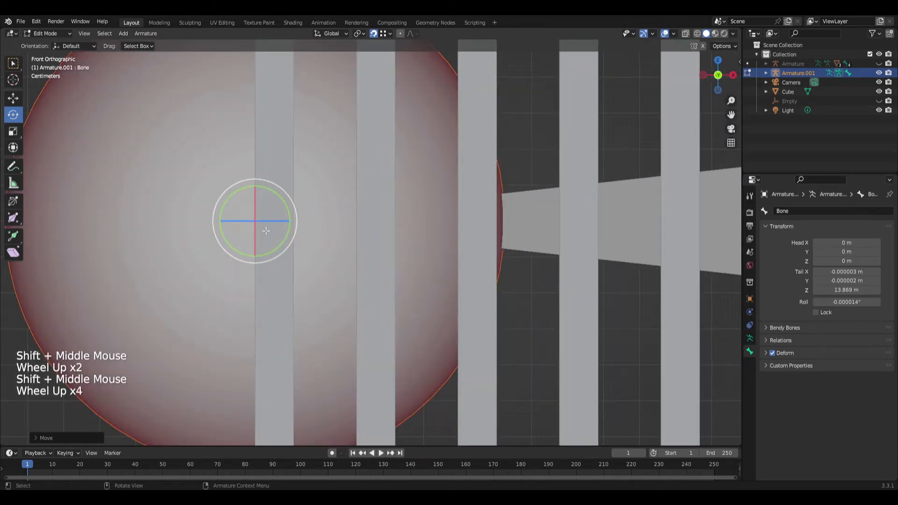
pyautogui.scroll(-5, 369, 243)
pyautogui.keyDown('shift'); pyautogui.moveTo(488, 248); pyautogui.dragTo(207, 291, button='middle'); pyautogui.keyUp('shift')
pyautogui.scroll(-2, 357, 279)
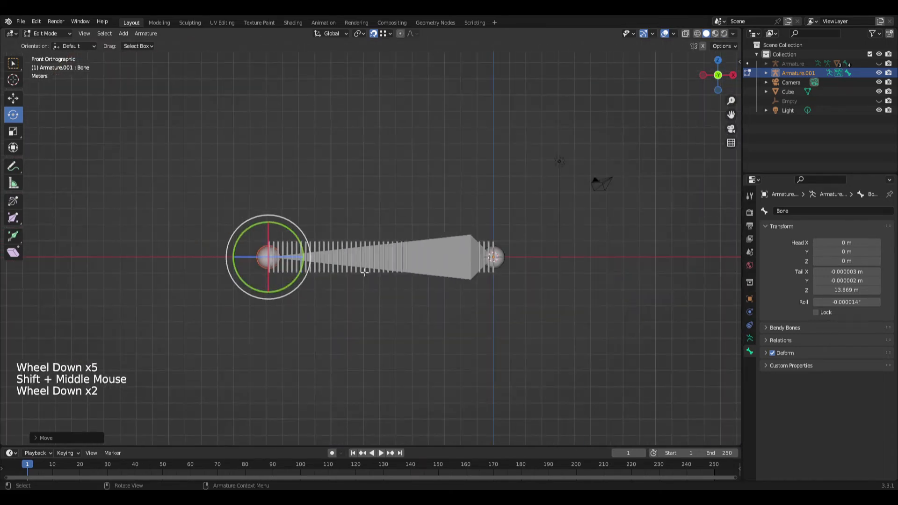
pyautogui.scroll(4, 422, 267)
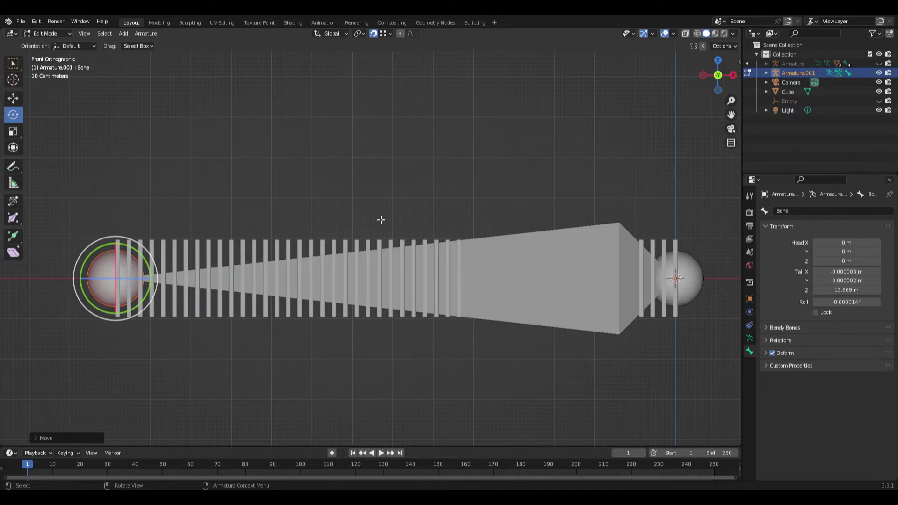
pyautogui.click(519, 275)
pyautogui.click(557, 376)
pyautogui.click(580, 269)
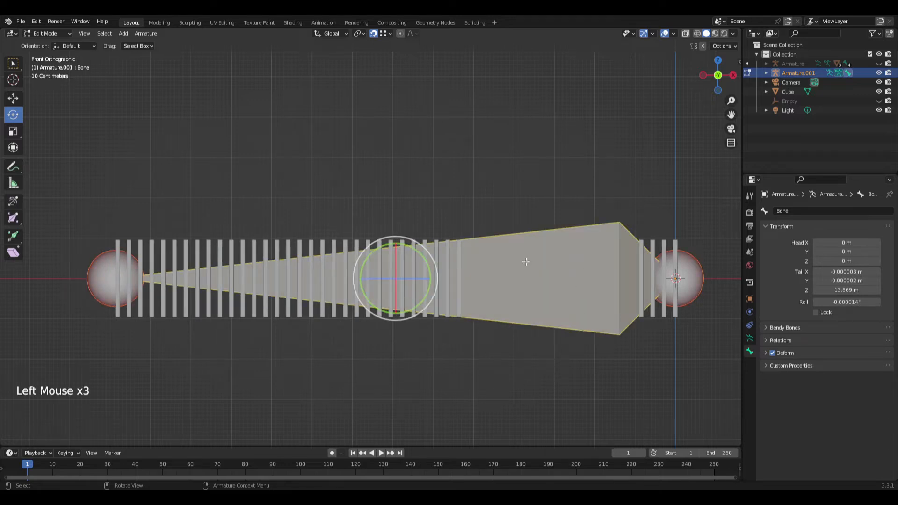
pyautogui.click(156, 242)
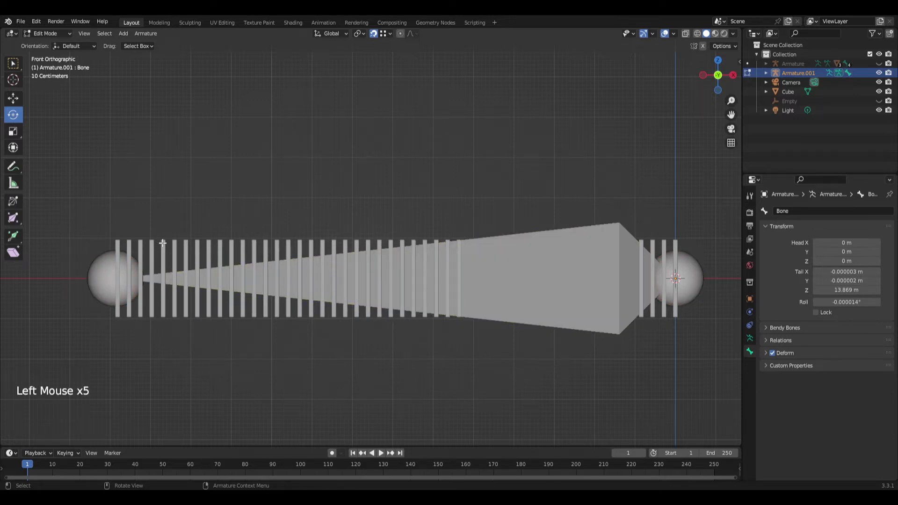
pyautogui.press('Tab')
pyautogui.click(174, 242)
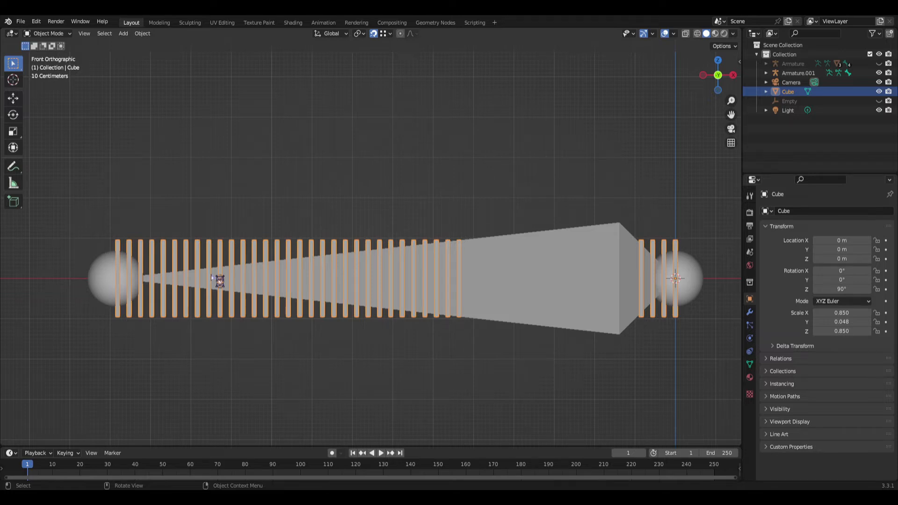
pyautogui.click(568, 260)
pyautogui.scroll(1, 592, 307)
pyautogui.scroll(-1, 581, 304)
pyautogui.scroll(2, 573, 301)
pyautogui.scroll(-1, 564, 302)
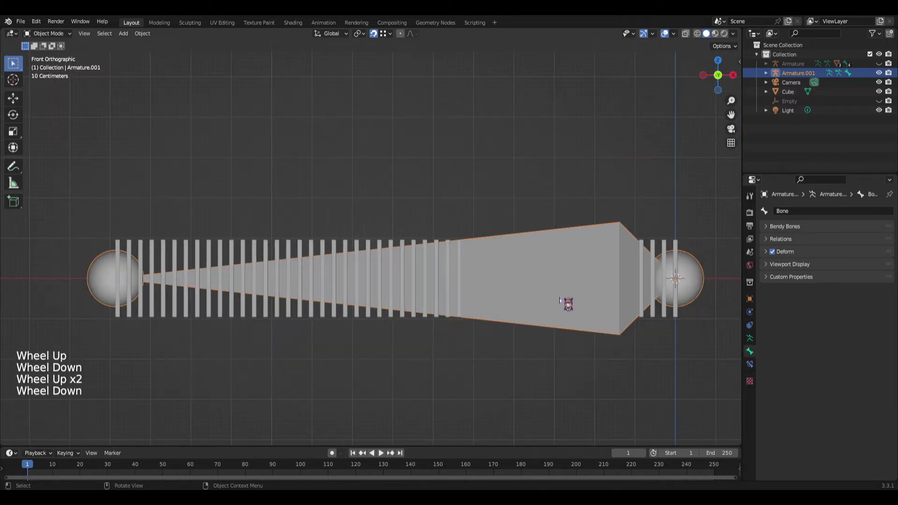
pyautogui.scroll(1, 560, 299)
pyautogui.rightClick(560, 299)
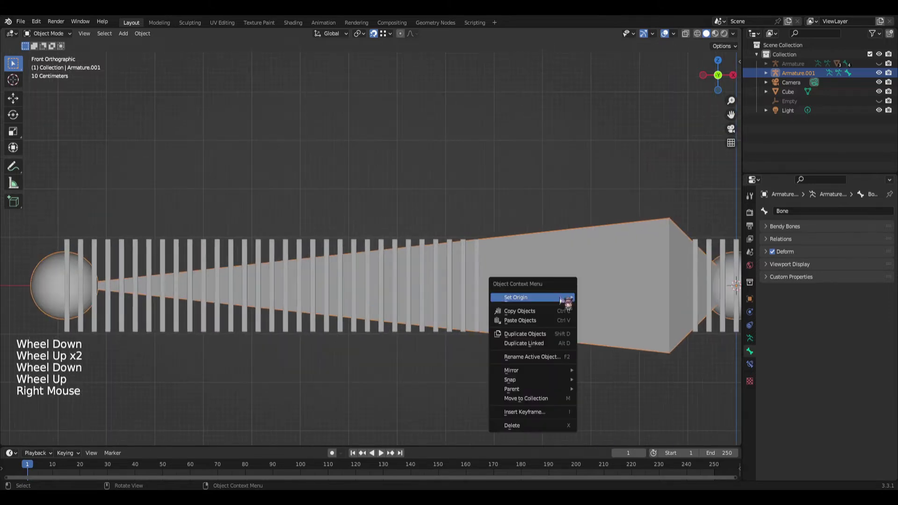
pyautogui.press('Tab')
pyautogui.click(590, 278)
pyautogui.scroll(-1, 543, 276)
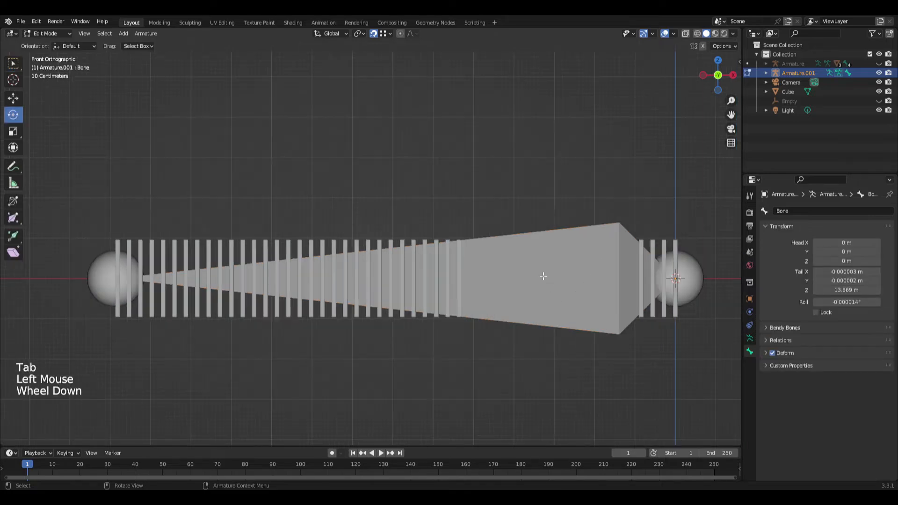
pyautogui.click(490, 276)
pyautogui.rightClick(525, 270)
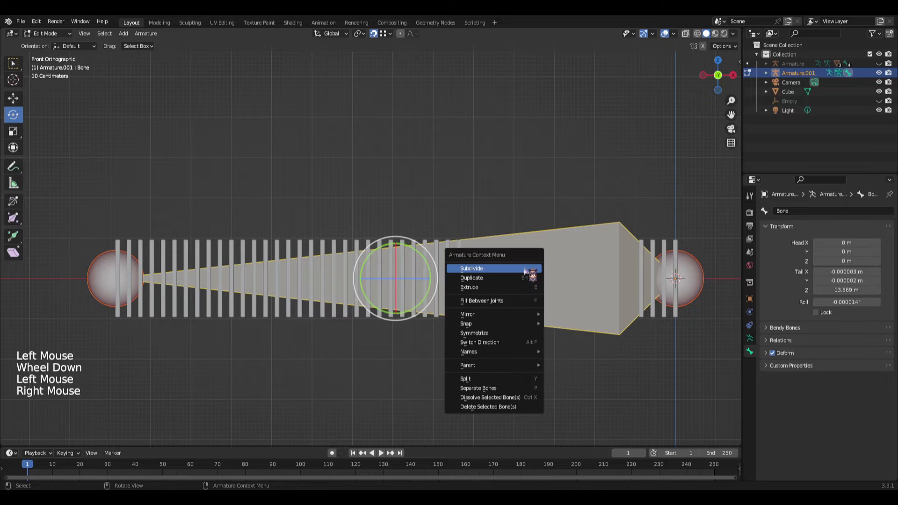
pyautogui.click(542, 270)
pyautogui.press('Tab')
pyautogui.click(593, 277)
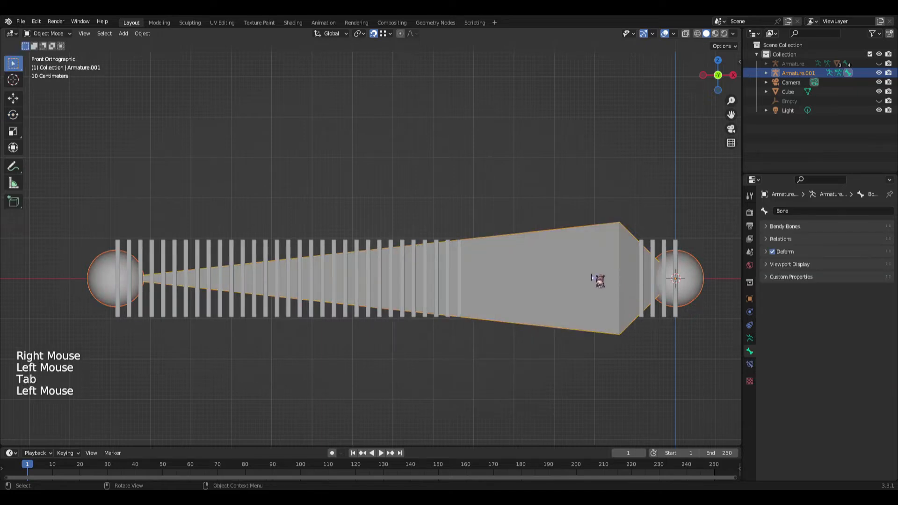
# - In Edit Mode, select the whole bone spanning the row of frames and subdivide it with 10 cuts
pyautogui.press('Tab')
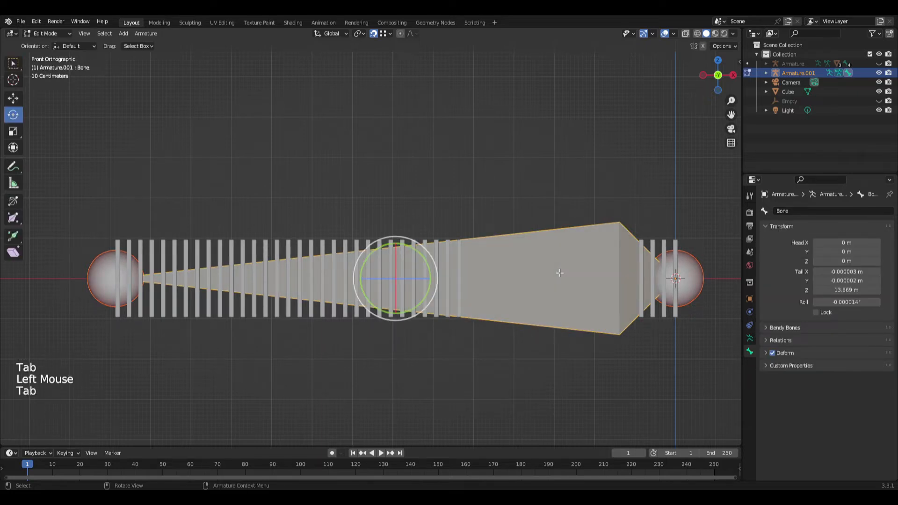
pyautogui.click(560, 273)
pyautogui.click(537, 265)
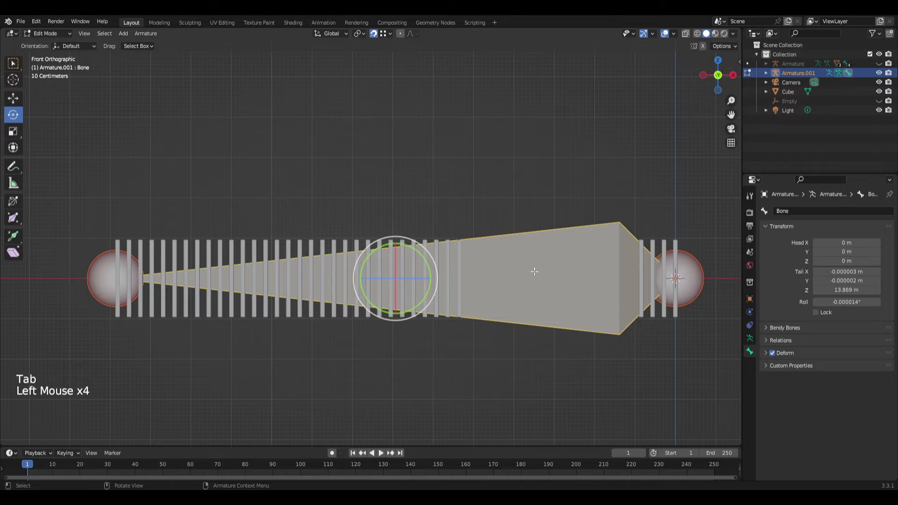
pyautogui.click(521, 150)
pyautogui.click(530, 267)
pyautogui.rightClick(538, 285)
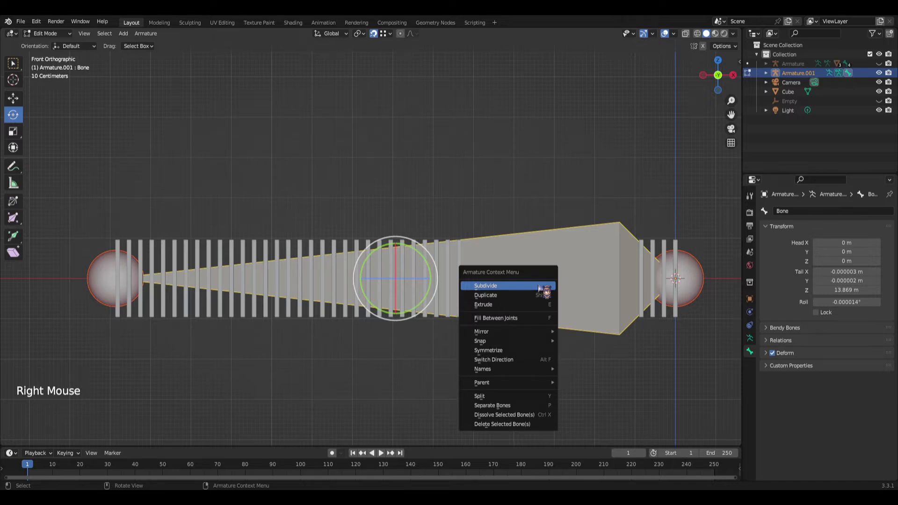
pyautogui.click(539, 286)
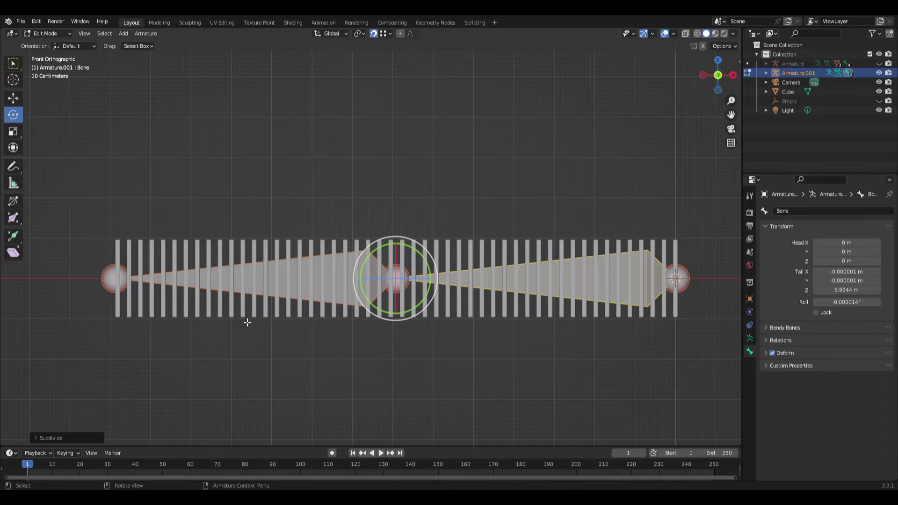
pyautogui.click(36, 441)
pyautogui.click(113, 437)
pyautogui.moveTo(114, 437); pyautogui.dragTo(150, 437)
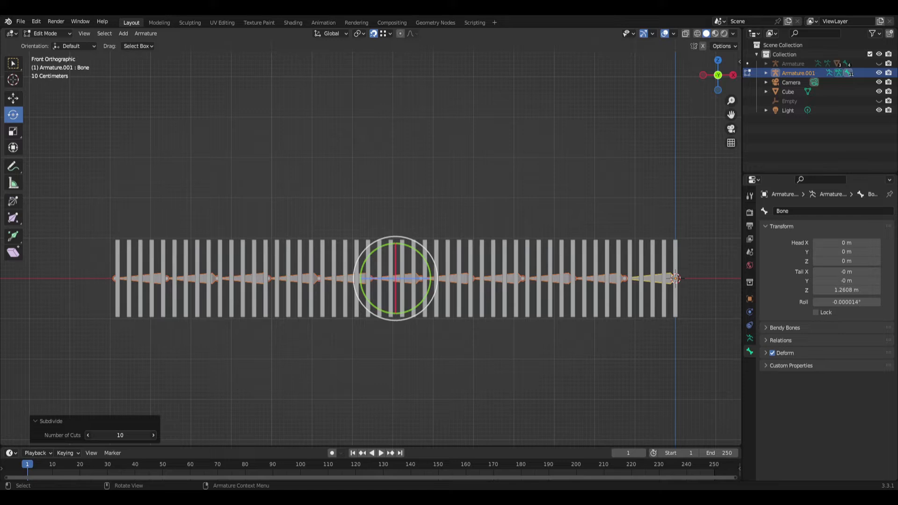
pyautogui.moveTo(150, 437)
pyautogui.mouseDown()
pyautogui.moveTo(130, 437)
pyautogui.moveTo(151, 437)
pyautogui.mouseUp()
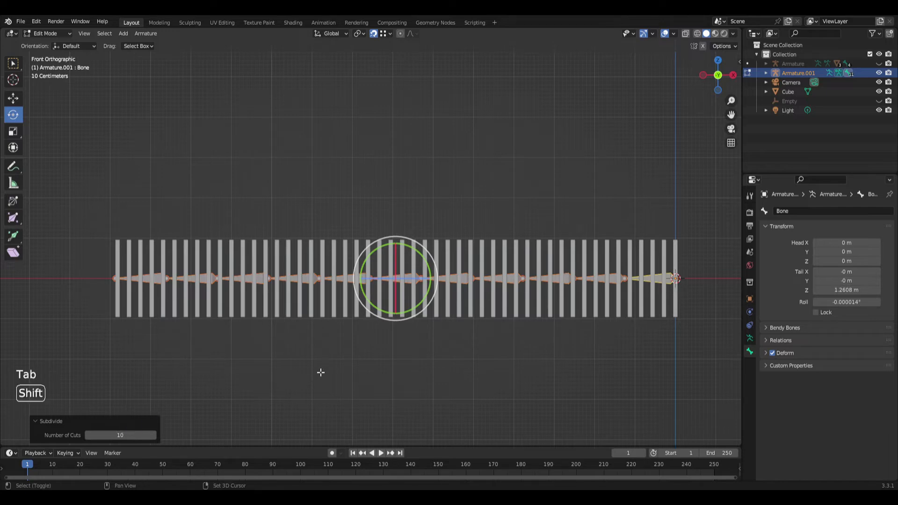
# - Try repeating the subdivision on all the bones in the chain, and undo it
pyautogui.hotkey('shift', 'r')
pyautogui.scroll(6, 319, 368)
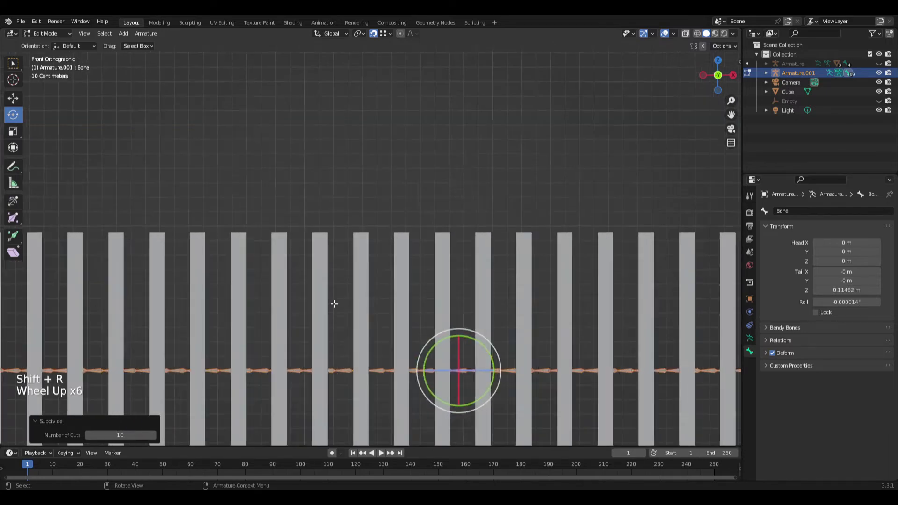
pyautogui.scroll(-4, 338, 346)
pyautogui.hotkey('ctrl', 'z')
pyautogui.scroll(-1, 327, 303)
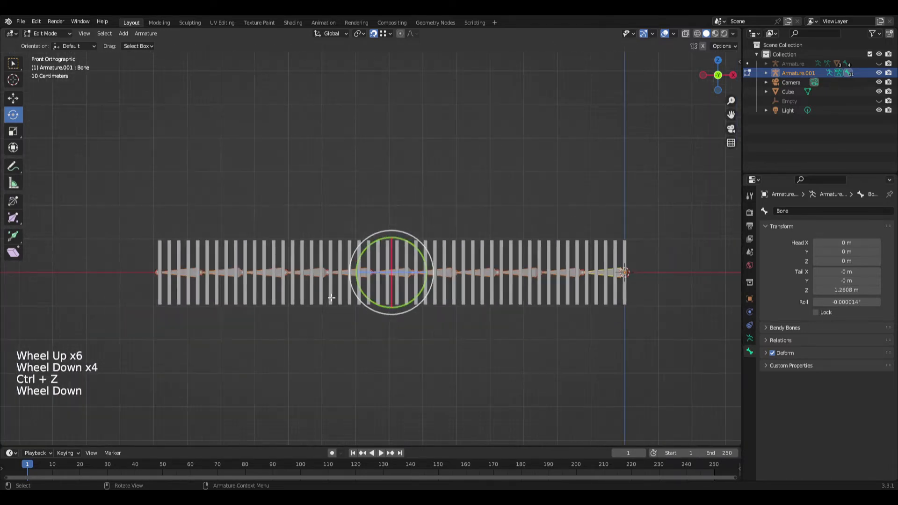
# - Select the tail joint of the last bone at the far end of the frame row and snap the 3D cursor to it
pyautogui.scroll(2, 437, 296)
pyautogui.scroll(-1, 435, 310)
pyautogui.moveTo(304, 320); pyautogui.dragTo(348, 319, button='middle')
pyautogui.scroll(2, 302, 356)
pyautogui.scroll(-2, 338, 330)
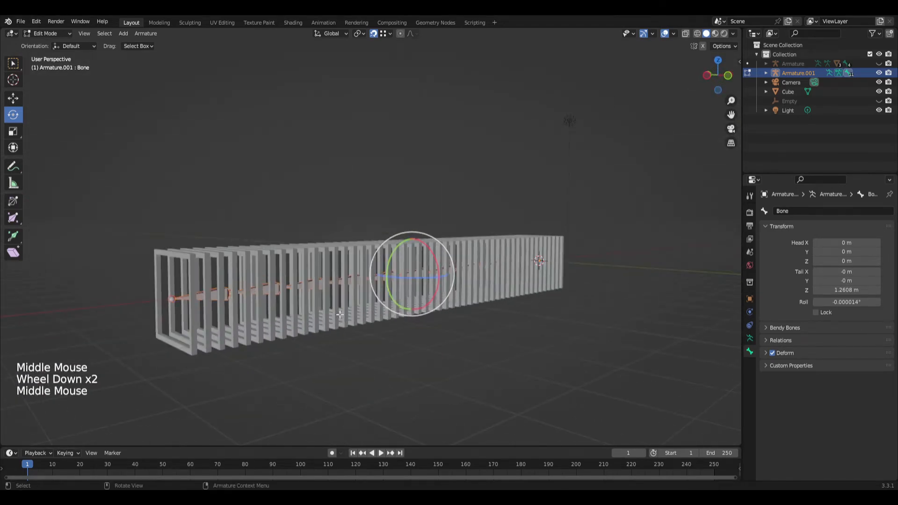
pyautogui.scroll(2, 261, 314)
pyautogui.keyDown('shift'); pyautogui.moveTo(133, 363); pyautogui.dragTo(327, 408, button='middle'); pyautogui.keyUp('shift')
pyautogui.click(212, 388)
pyautogui.scroll(2, 237, 389)
pyautogui.keyDown('shift'); pyautogui.moveTo(136, 399); pyautogui.dragTo(239, 293, button='middle'); pyautogui.keyUp('shift')
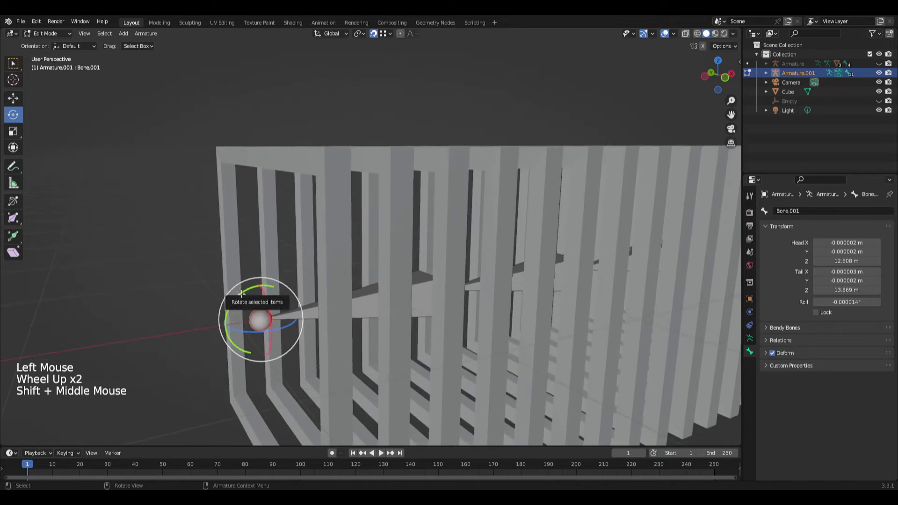
pyautogui.hotkey('shift', 's')
pyautogui.click(264, 338)
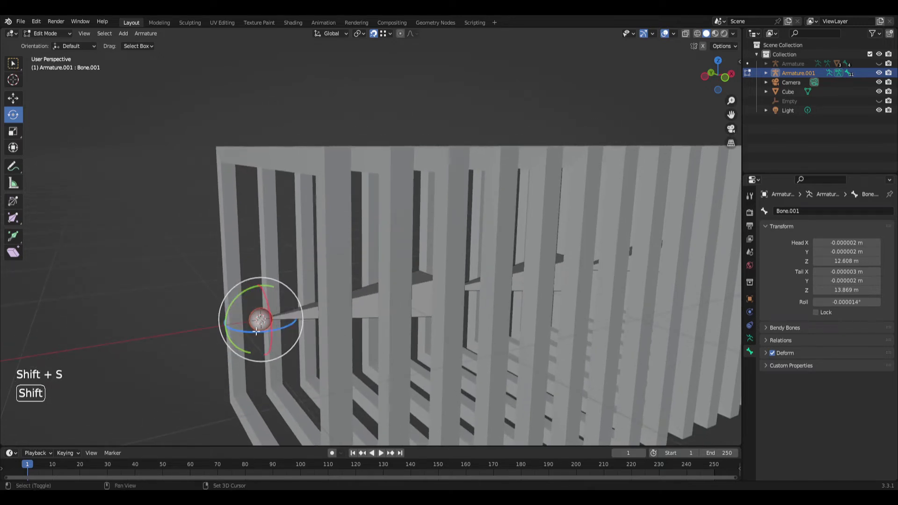
# - Add a new bone at the 3D cursor and, in front view, move its tail about -1.2 m along global X
pyautogui.hotkey('shift', 'a')
pyautogui.scroll(-2, 278, 318)
pyautogui.moveTo(280, 317); pyautogui.dragTo(274, 321, button='middle')
pyautogui.press('KP_1')
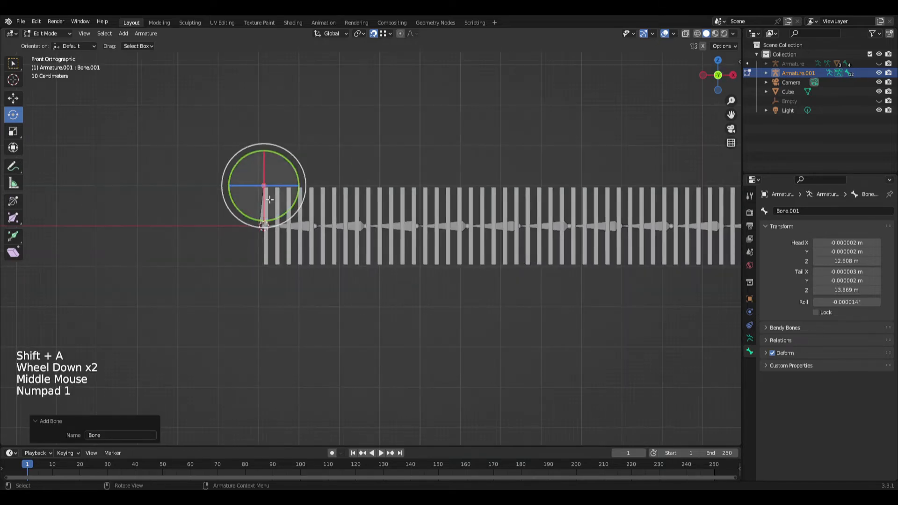
pyautogui.scroll(2, 274, 322)
pyautogui.keyDown('shift'); pyautogui.moveTo(162, 126); pyautogui.dragTo(419, 206, button='middle'); pyautogui.keyUp('shift')
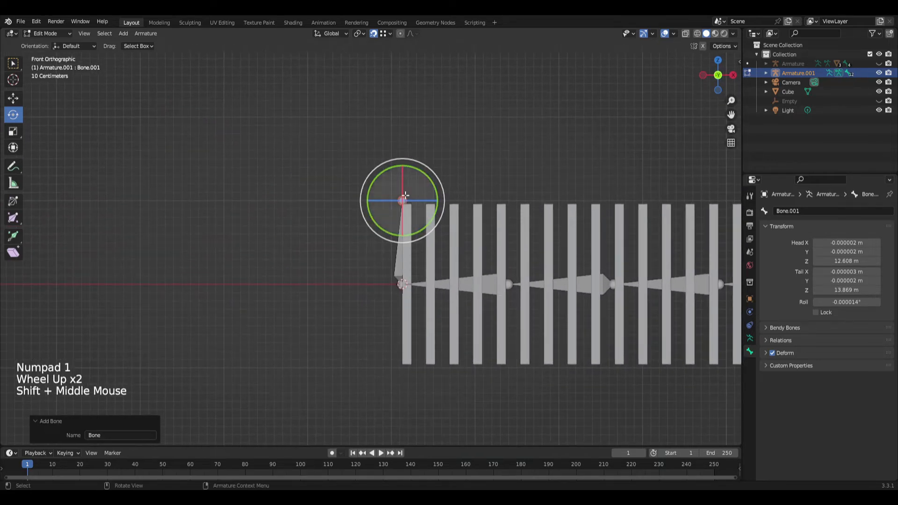
pyautogui.click(403, 202)
pyautogui.press('g')
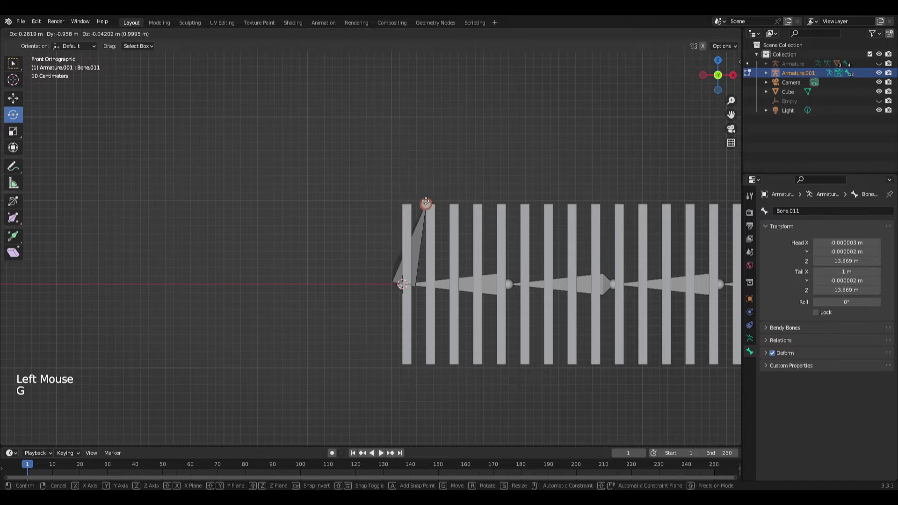
pyautogui.press('x')
pyautogui.click(326, 208)
# - Snap the new bone's tail along global Z level with its head, move it about 0.374 m along global X, and return to Object Mode
pyautogui.press('g')
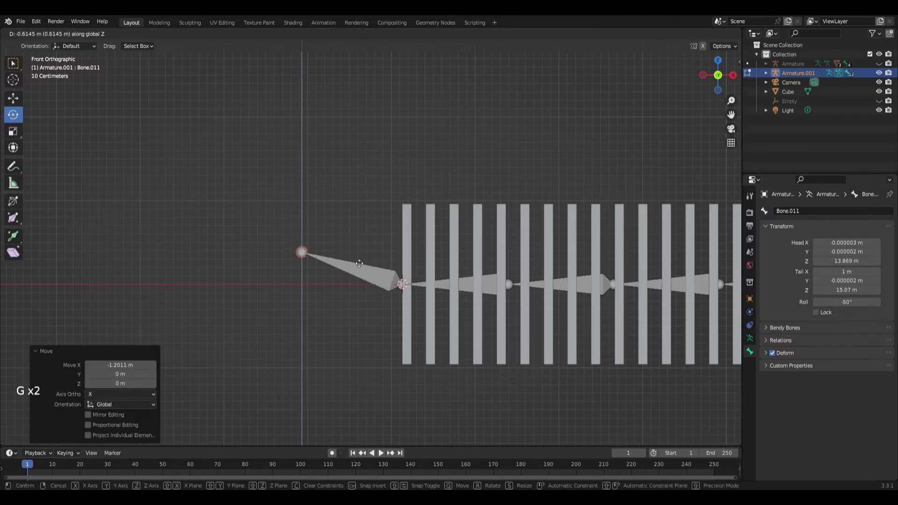
pyautogui.click(402, 284)
pyautogui.scroll(-1, 402, 284)
pyautogui.scroll(2, 304, 284)
pyautogui.click(304, 284)
pyautogui.click(303, 284)
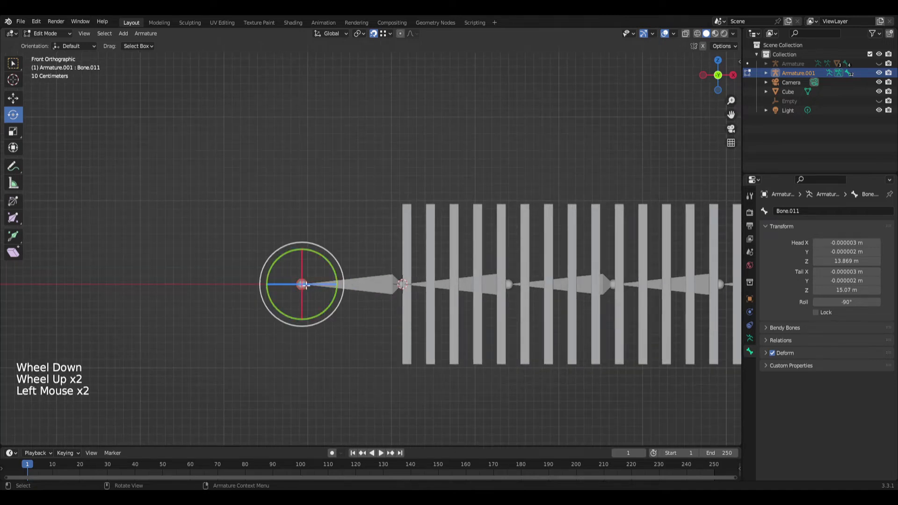
pyautogui.press('g')
pyautogui.click(350, 287)
pyautogui.scroll(-4, 351, 287)
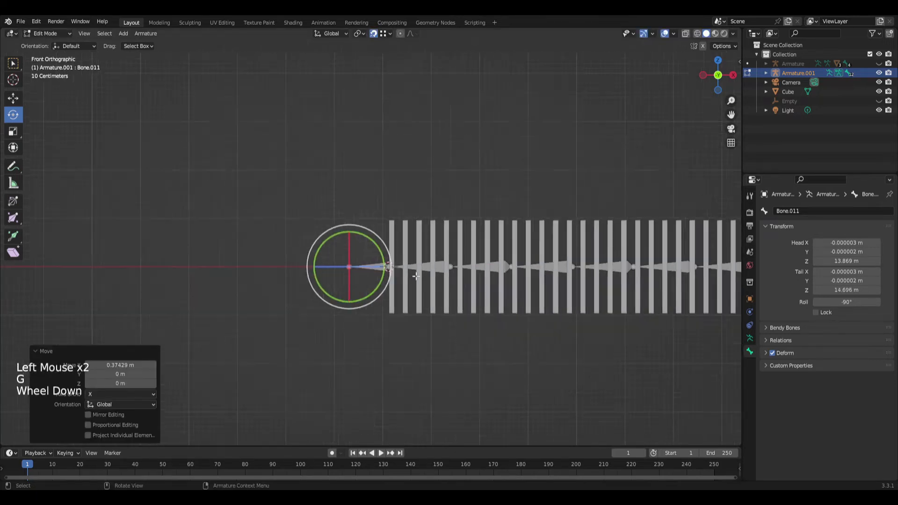
pyautogui.moveTo(497, 309); pyautogui.dragTo(412, 328, button='middle')
pyautogui.scroll(3, 377, 295)
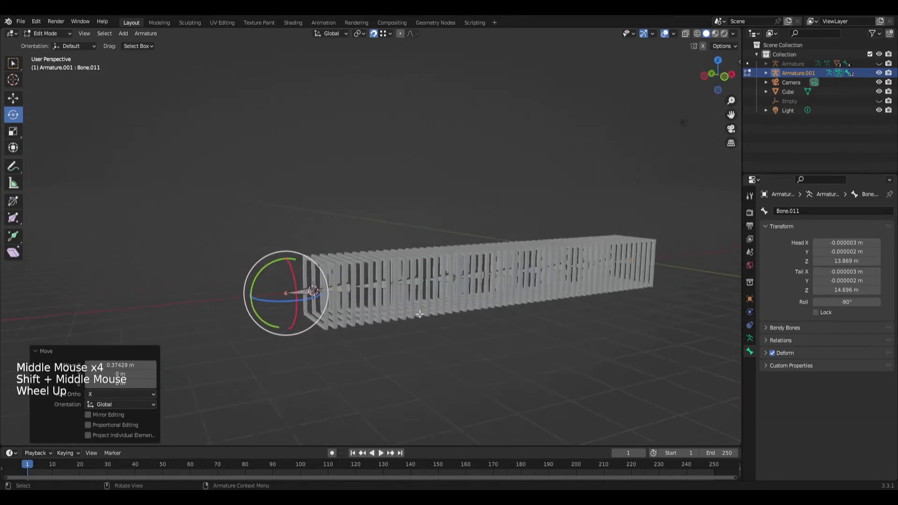
pyautogui.click(377, 294)
pyautogui.press('Tab')
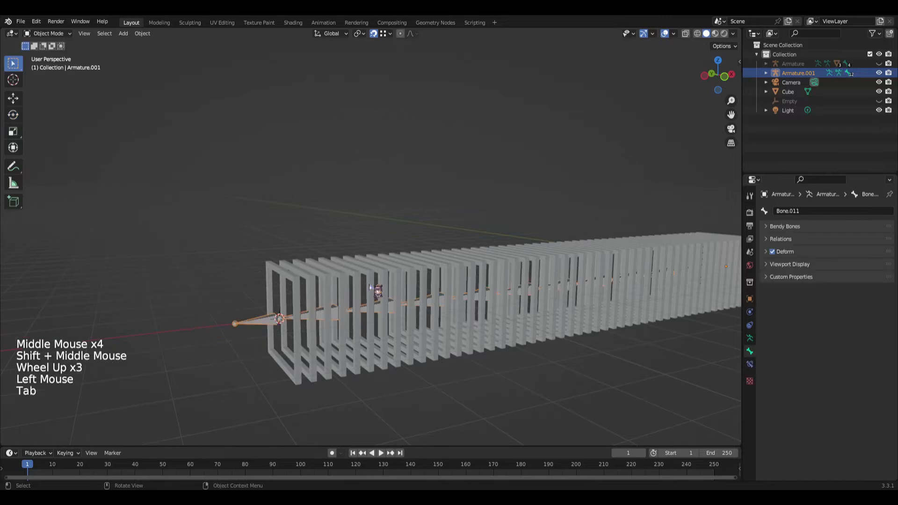
# - Unhide the original Armature and its child meshes Cube.001, Cube.002 and Cube.003
pyautogui.click(387, 256)
pyautogui.scroll(2, 404, 299)
pyautogui.moveTo(398, 325); pyautogui.dragTo(505, 262, button='middle')
pyautogui.scroll(-2, 401, 321)
pyautogui.click(469, 201)
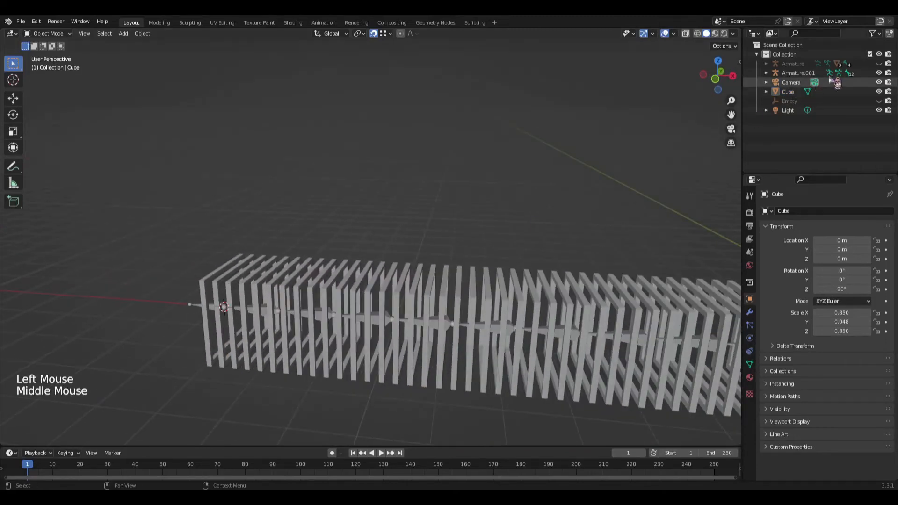
pyautogui.click(766, 63)
pyautogui.click(879, 64)
pyautogui.click(879, 92)
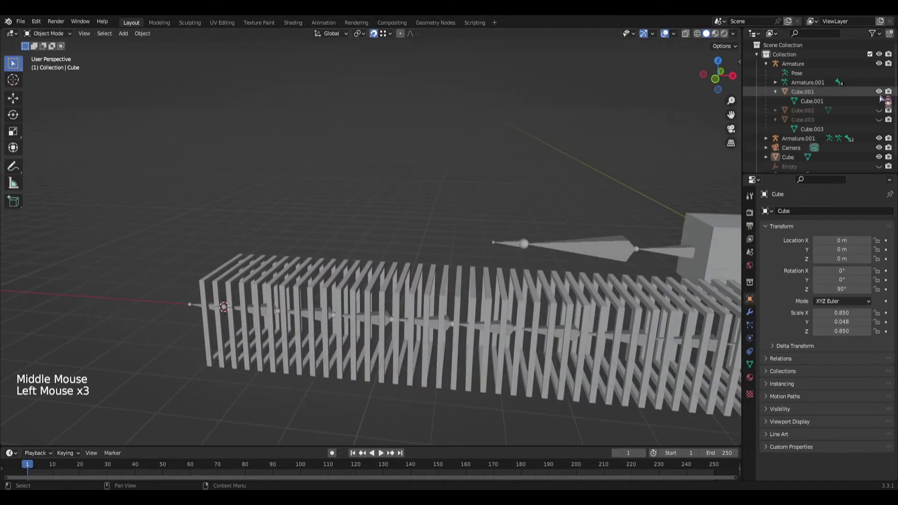
pyautogui.click(879, 110)
pyautogui.click(879, 120)
# - Examine the new armature's bone chain and protruding end bone in the frame row alongside the original armature and its boxes
pyautogui.scroll(-3, 582, 177)
pyautogui.moveTo(582, 177); pyautogui.dragTo(501, 261, button='middle')
pyautogui.click(342, 198)
pyautogui.moveTo(312, 224); pyautogui.dragTo(168, 371, button='middle')
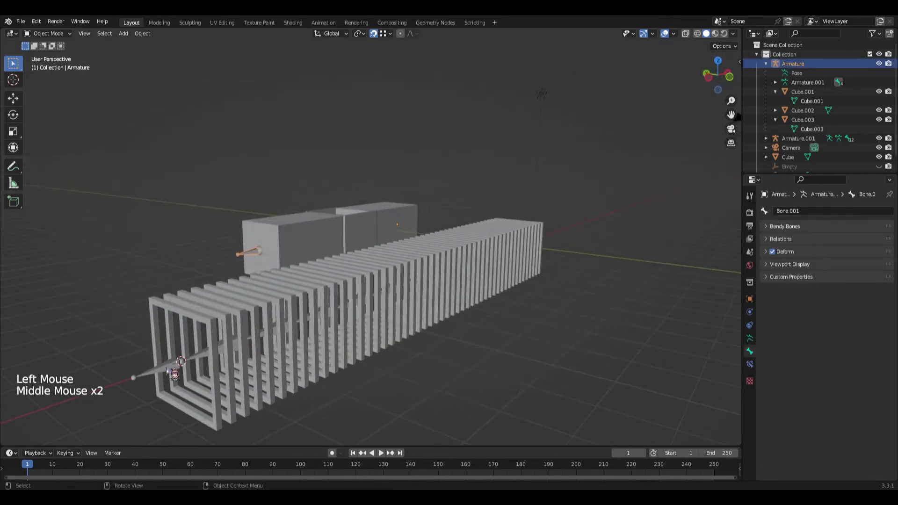
pyautogui.click(168, 371)
pyautogui.scroll(1, 238, 368)
pyautogui.moveTo(241, 369); pyautogui.dragTo(461, 342, button='middle')
pyautogui.scroll(1, 393, 315)
pyautogui.scroll(-2, 334, 329)
pyautogui.scroll(-2, 371, 367)
pyautogui.scroll(2, 395, 301)
pyautogui.moveTo(394, 301); pyautogui.dragTo(352, 334, button='middle')
pyautogui.scroll(1, 353, 348)
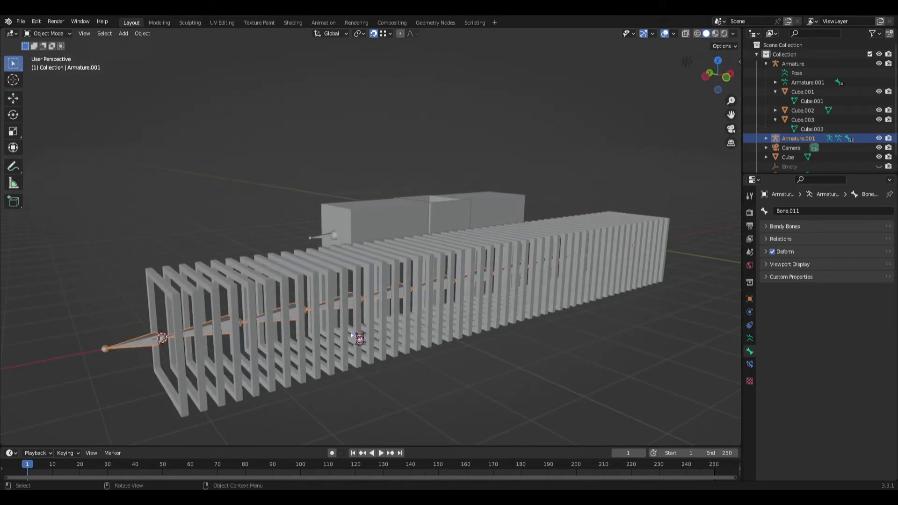
pyautogui.scroll(1, 351, 335)
pyautogui.moveTo(296, 336); pyautogui.dragTo(296, 332, button='middle')
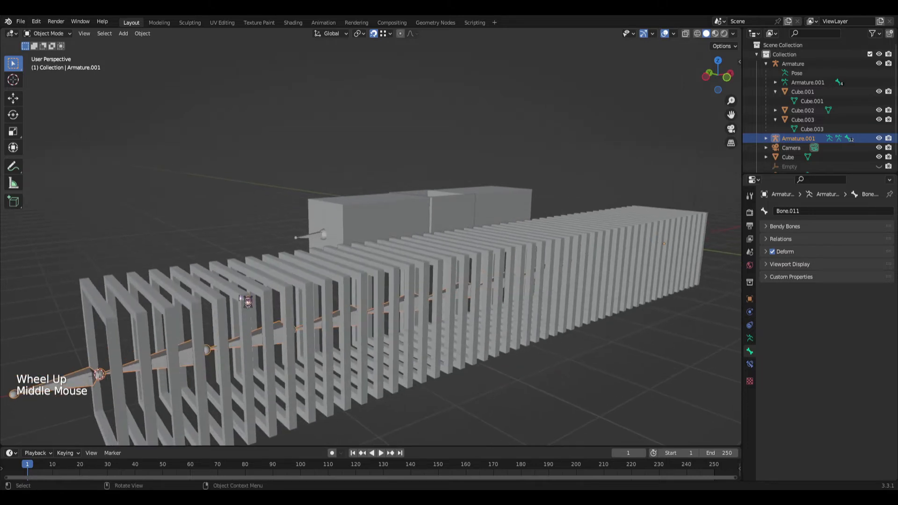
pyautogui.click(57, 38)
pyautogui.moveTo(75, 347); pyautogui.dragTo(45, 375, button='middle')
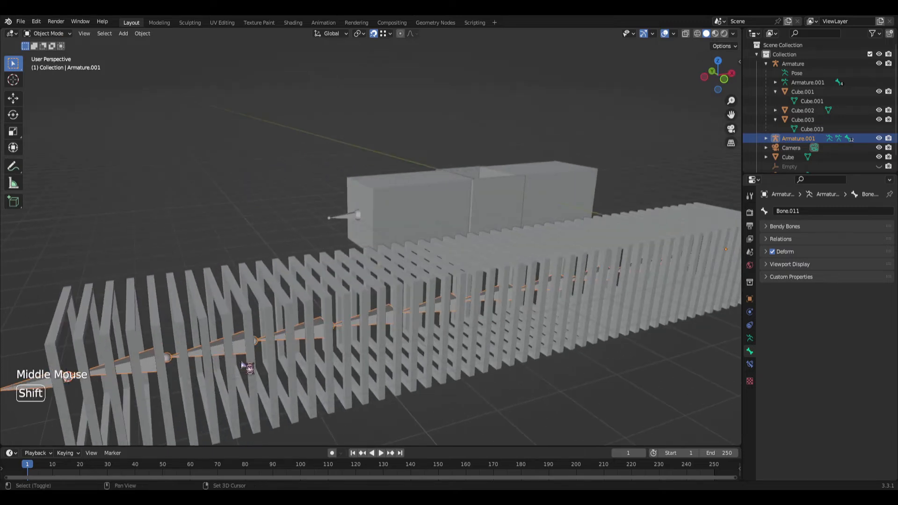
pyautogui.keyDown('shift'); pyautogui.moveTo(245, 365); pyautogui.dragTo(251, 331, button='middle'); pyautogui.keyUp('shift')
pyautogui.scroll(-1, 206, 352)
pyautogui.moveTo(201, 350); pyautogui.dragTo(235, 343, button='middle')
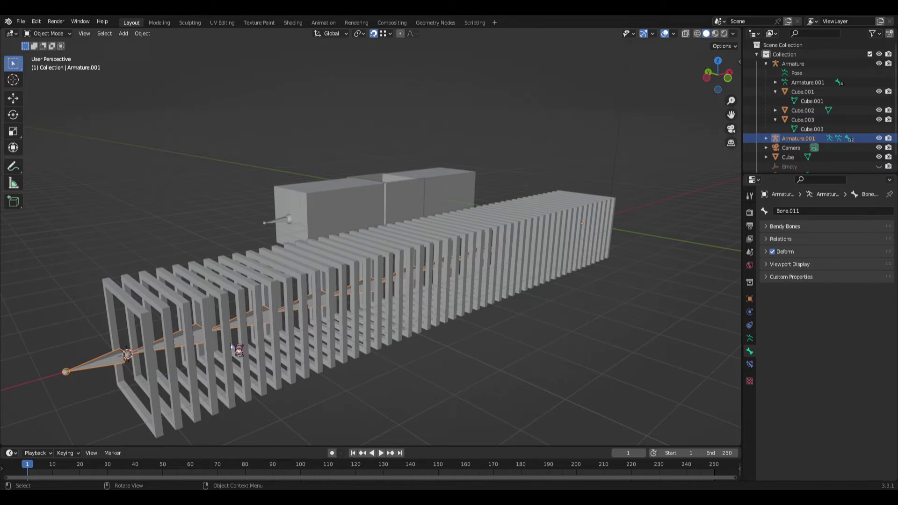
pyautogui.scroll(2, 231, 346)
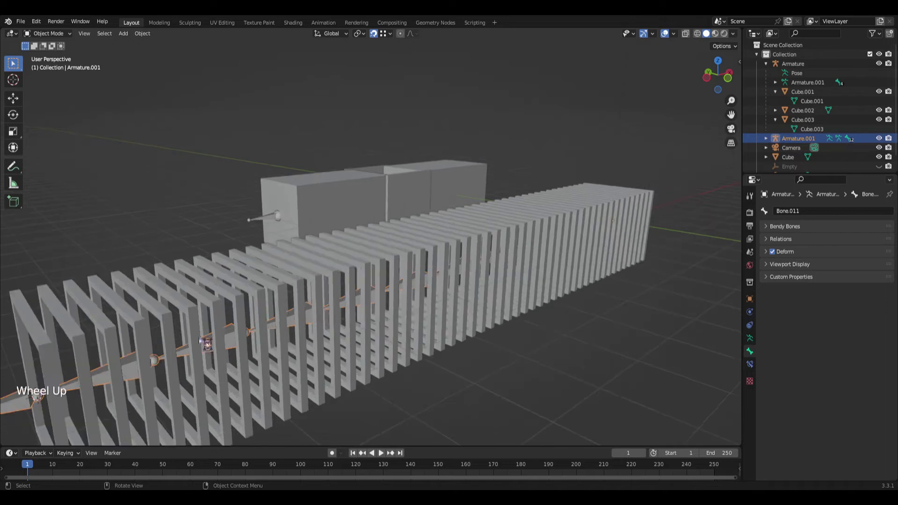
pyautogui.moveTo(232, 347); pyautogui.dragTo(217, 349, button='middle')
# - Parent the row of frames (Cube) to the new armature, Armature.001, using Armature Deform With Automatic Weights
pyautogui.click(217, 349)
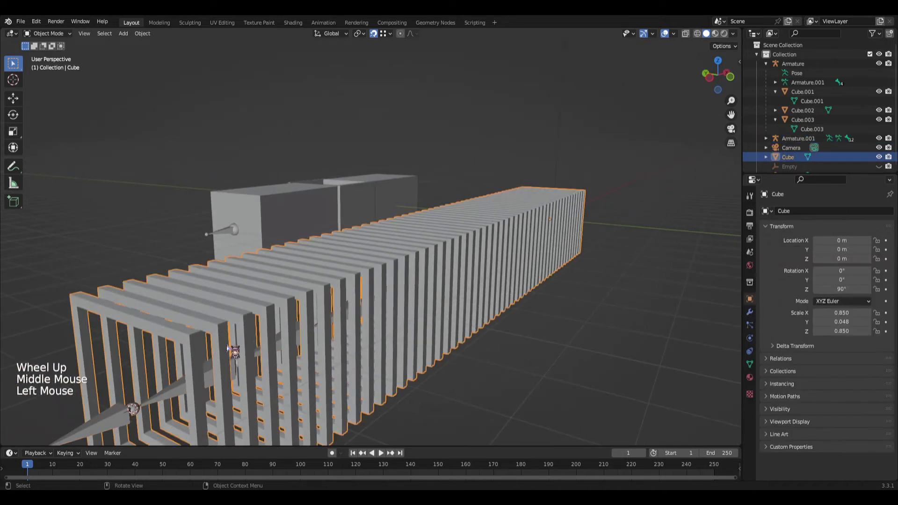
pyautogui.scroll(-1, 227, 347)
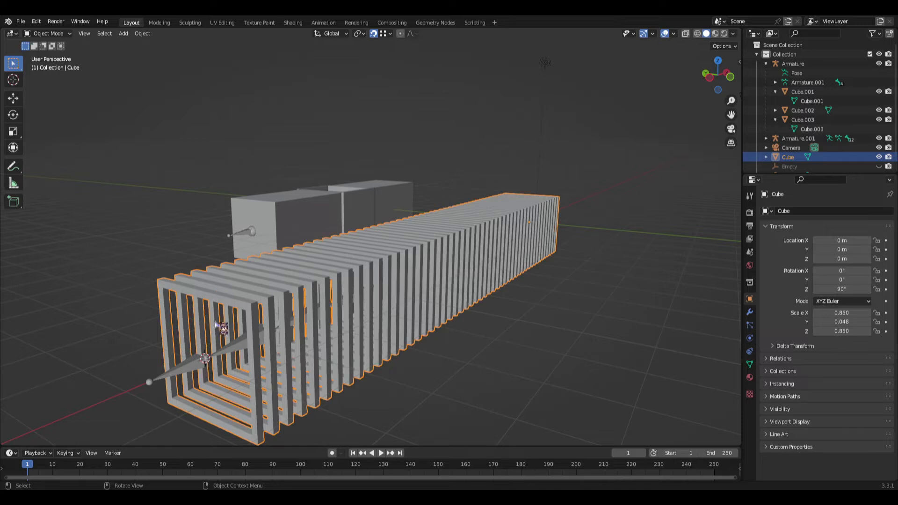
pyautogui.keyDown('shift'); pyautogui.click(199, 361); pyautogui.keyUp('shift')
pyautogui.scroll(2, 212, 376)
pyautogui.scroll(-2, 213, 376)
pyautogui.moveTo(213, 377); pyautogui.dragTo(167, 373, button='middle')
pyautogui.moveTo(386, 319); pyautogui.dragTo(415, 305, button='middle')
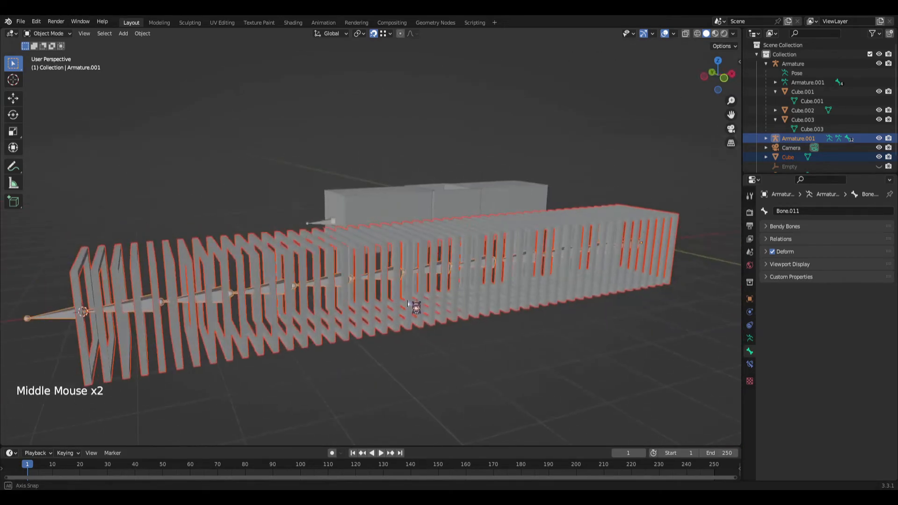
pyautogui.moveTo(109, 321); pyautogui.dragTo(178, 335, button='middle')
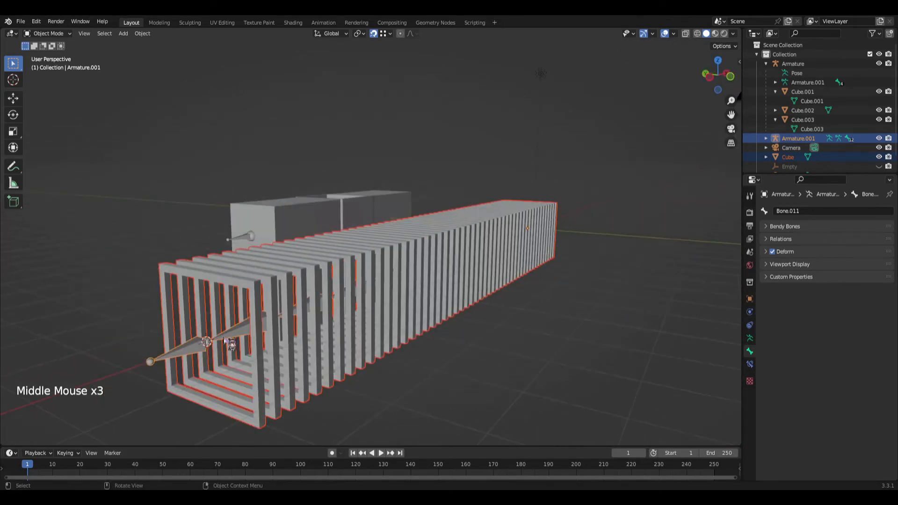
pyautogui.hotkey('ctrl', 'p')
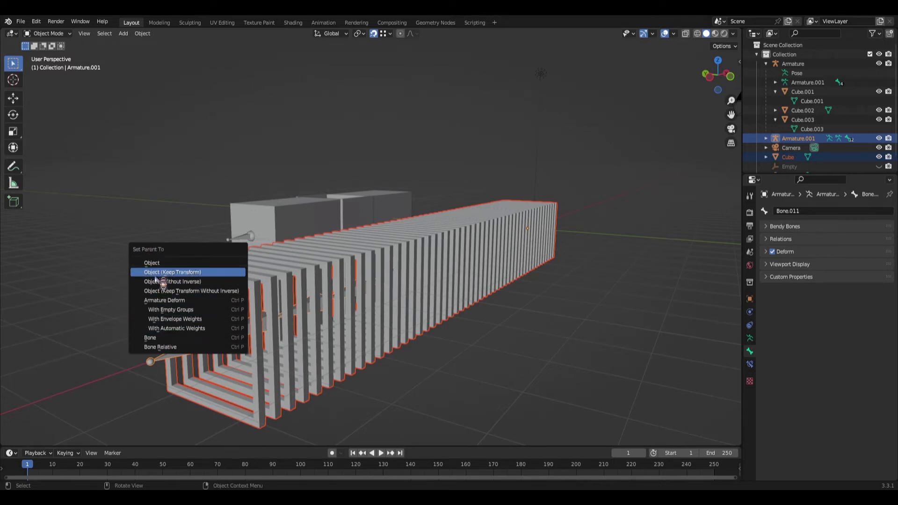
pyautogui.click(189, 330)
pyautogui.moveTo(280, 349)
pyautogui.mouseDown(button='middle')
pyautogui.moveTo(227, 352)
pyautogui.moveTo(246, 360)
pyautogui.moveTo(282, 336)
pyautogui.mouseUp(button='middle')
pyautogui.click(672, 341)
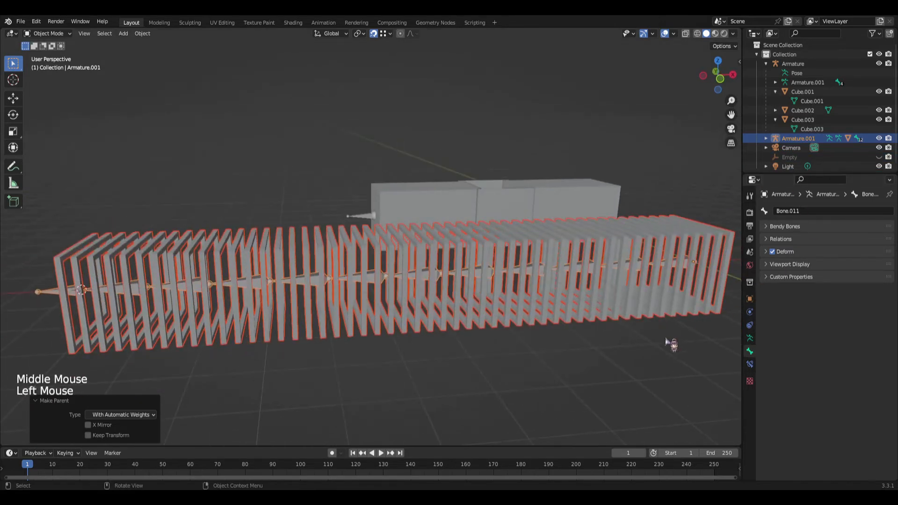
# - Switch the new armature running through the frames to Pose Mode
pyautogui.moveTo(672, 297); pyautogui.dragTo(631, 300, button='middle')
pyautogui.keyDown('shift'); pyautogui.moveTo(518, 299); pyautogui.dragTo(381, 321, button='middle'); pyautogui.keyUp('shift')
pyautogui.click(548, 323)
pyautogui.moveTo(548, 322); pyautogui.dragTo(353, 310, button='middle')
pyautogui.hotkey('ctrl', 'Tab')
# - Try bending the frame row by freely rotating Bone.004 in the middle of the chain
pyautogui.click(333, 303)
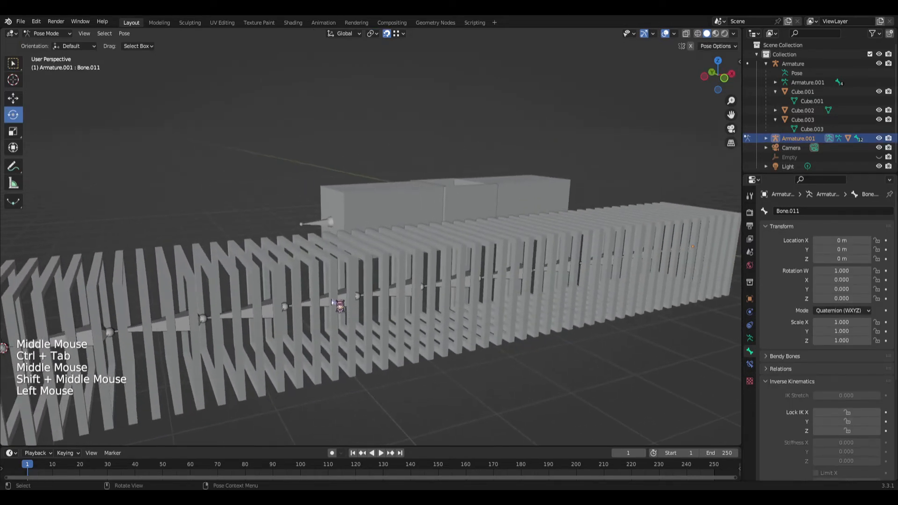
pyautogui.press('g')
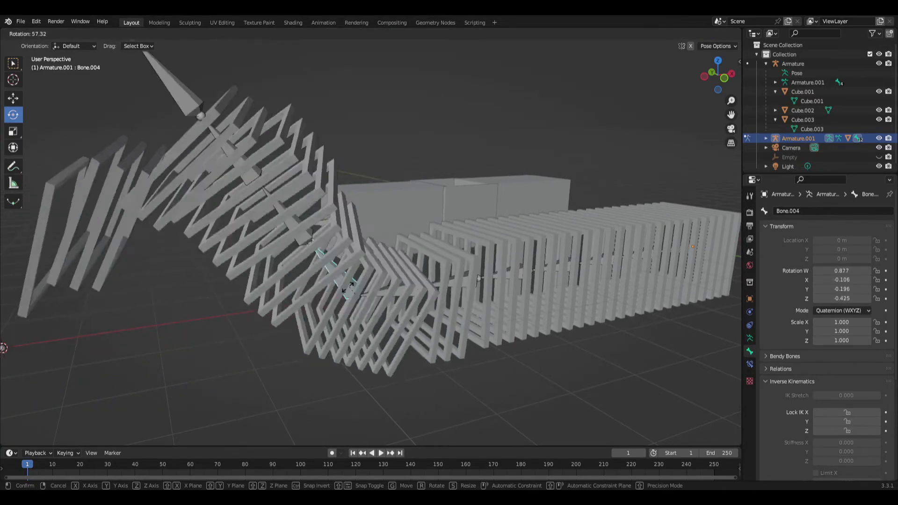
pyautogui.rightClick(344, 295)
# - Examine the protruding end bone and the adjoining chain bone at the open end of the frame row
pyautogui.scroll(-2, 341, 294)
pyautogui.moveTo(230, 326); pyautogui.dragTo(330, 328, button='middle')
pyautogui.moveTo(498, 283); pyautogui.dragTo(369, 327, button='middle')
pyautogui.scroll(2, 369, 233)
pyautogui.moveTo(370, 234); pyautogui.dragTo(430, 290, button='middle')
pyautogui.click(234, 330)
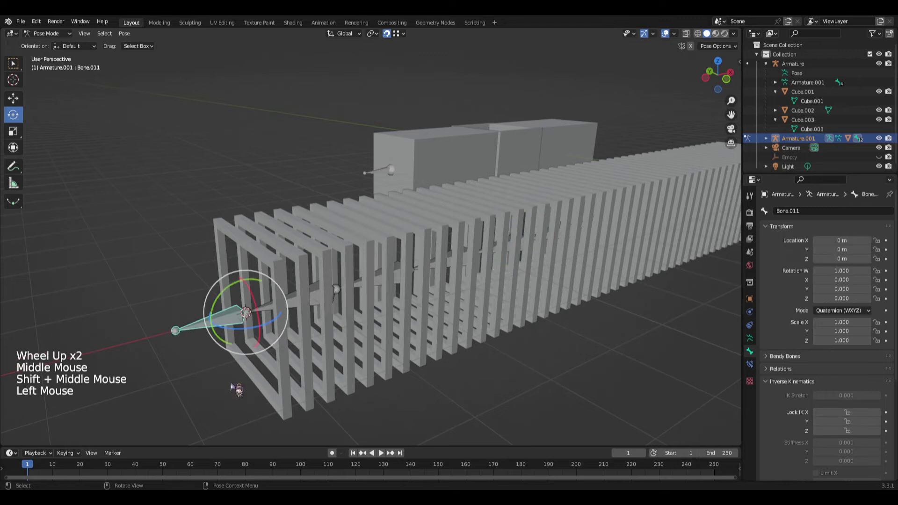
pyautogui.click(291, 367)
pyautogui.scroll(1, 499, 395)
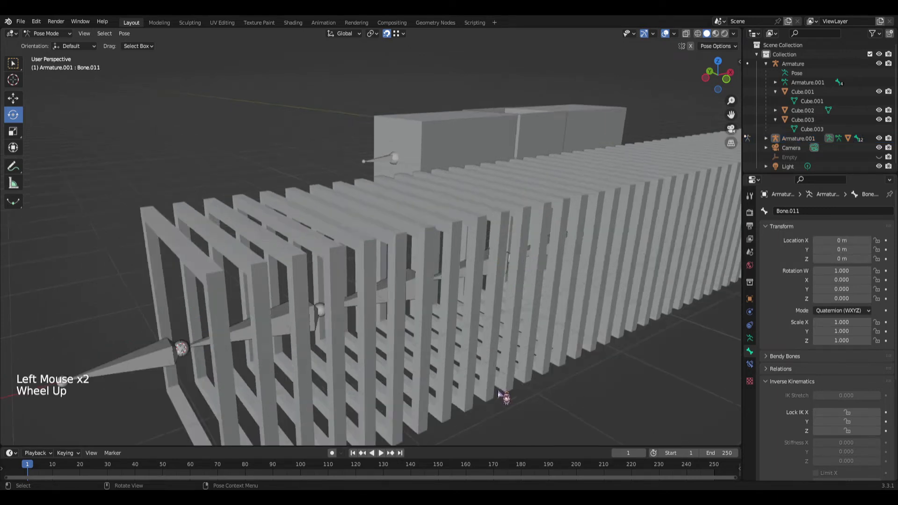
pyautogui.moveTo(505, 394); pyautogui.dragTo(509, 388, button='middle')
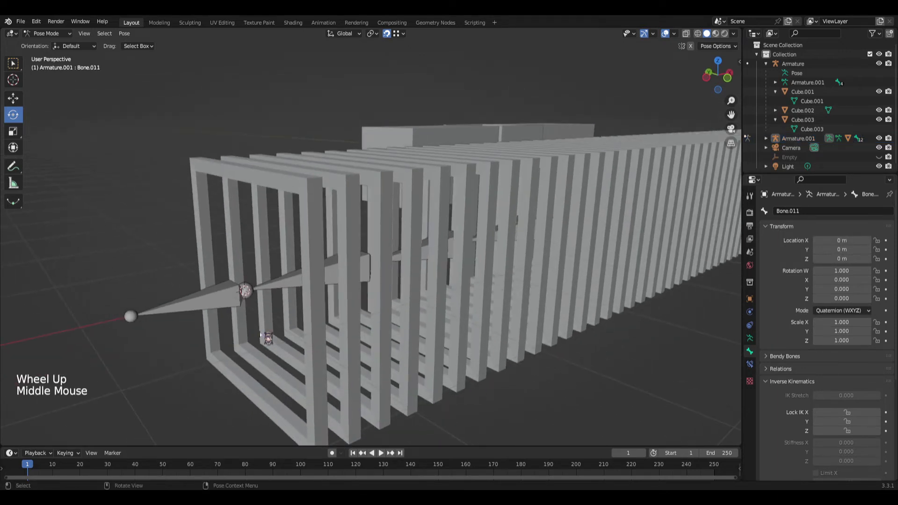
pyautogui.click(176, 297)
pyautogui.click(165, 312)
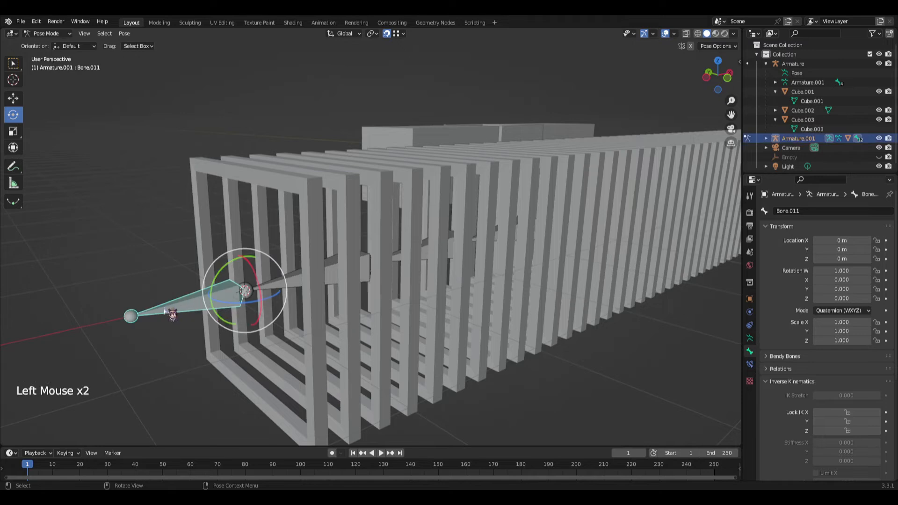
pyautogui.click(176, 302)
pyautogui.moveTo(182, 396); pyautogui.dragTo(209, 388, button='middle')
pyautogui.scroll(-1, 192, 389)
pyautogui.scroll(1, 208, 387)
pyautogui.moveTo(267, 359); pyautogui.dragTo(281, 360, button='middle')
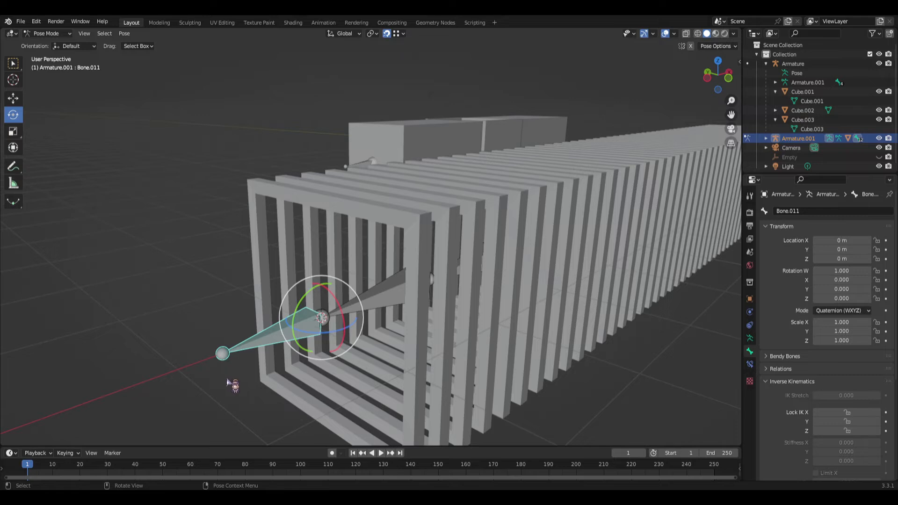
pyautogui.moveTo(228, 381); pyautogui.dragTo(225, 383, button='middle')
# - Add an IK constraint to the chain bone next to the open end (Bone.001), targeting the protruding end bone (Bone.011)
pyautogui.click(256, 351)
pyautogui.moveTo(262, 360); pyautogui.dragTo(263, 360, button='middle')
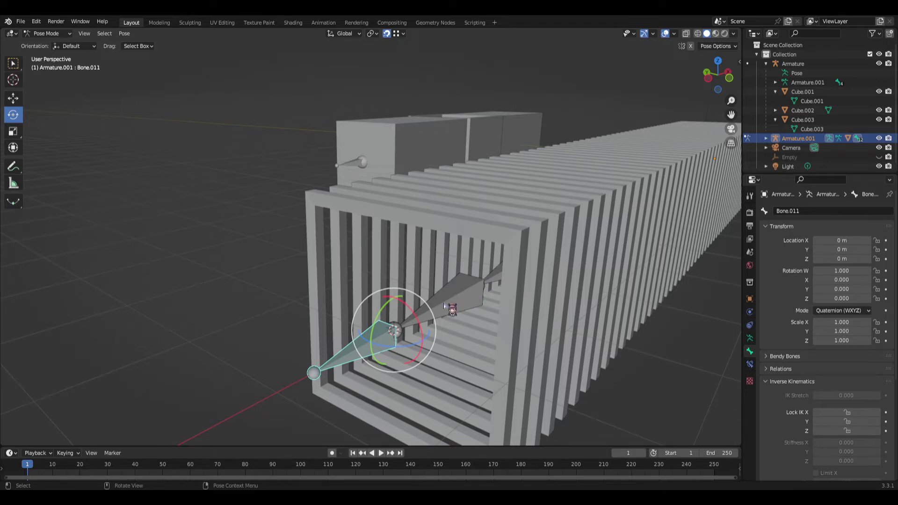
pyautogui.press('shift')
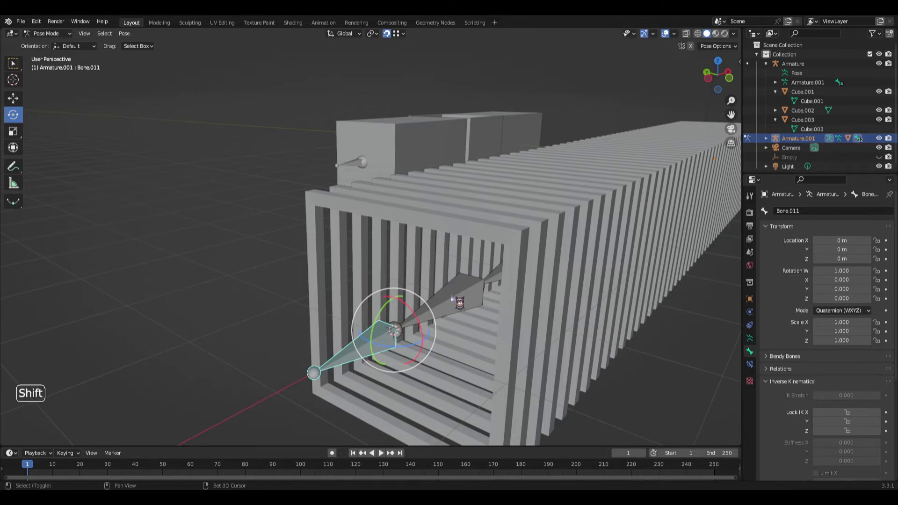
pyautogui.keyDown('shift'); pyautogui.click(452, 298); pyautogui.keyUp('shift')
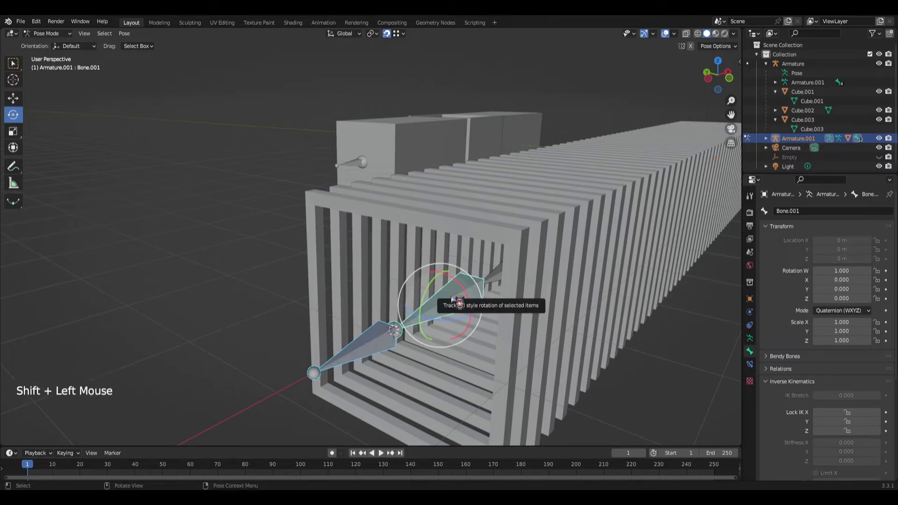
pyautogui.press('shift')
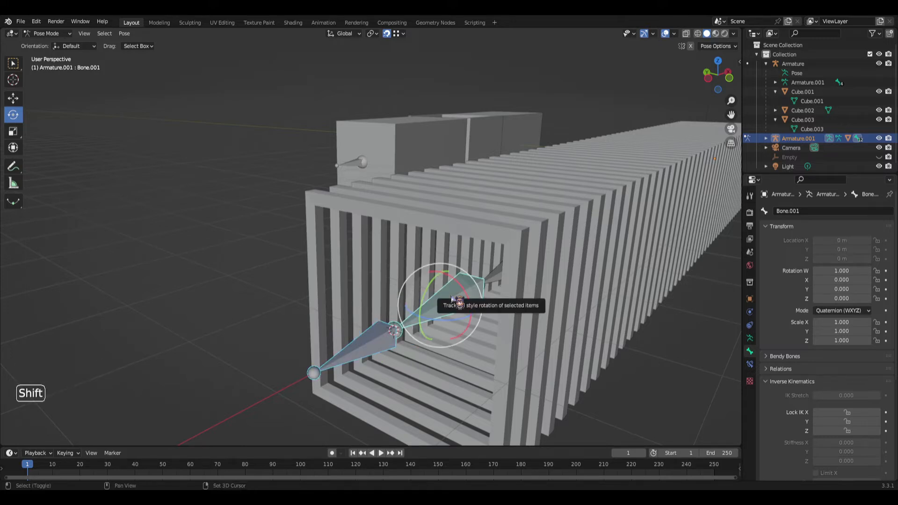
pyautogui.hotkey('shift', 'i')
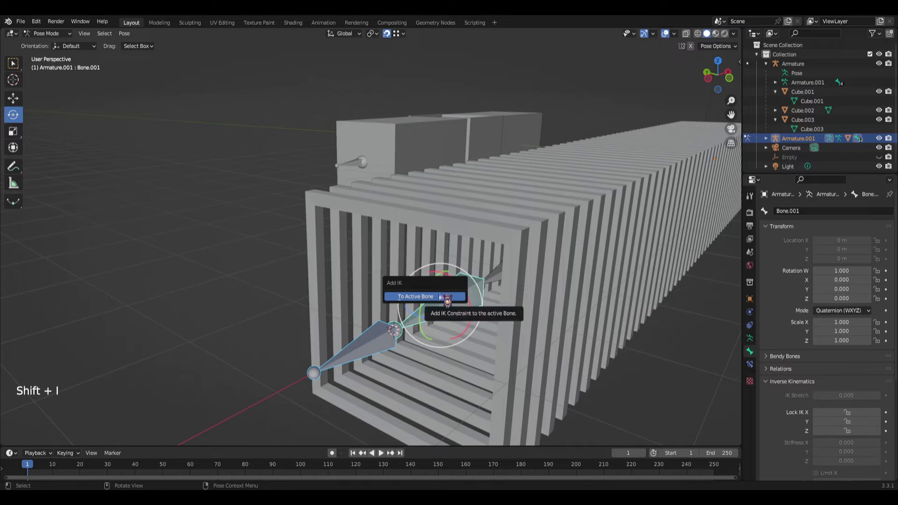
pyautogui.click(426, 298)
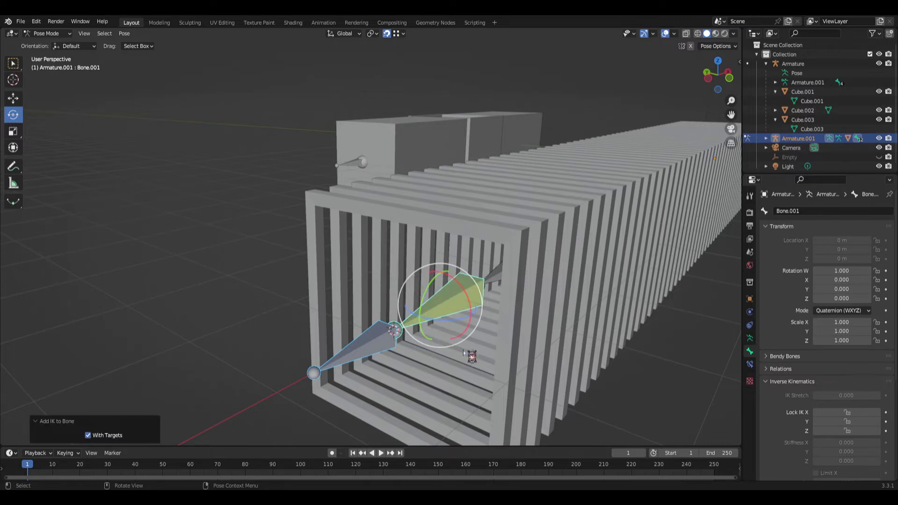
# - Try moving the protruding end bone freely to test how the IK chain bends the frames
pyautogui.click(346, 348)
pyautogui.scroll(-3, 346, 348)
pyautogui.moveTo(346, 348); pyautogui.dragTo(415, 331, button='middle')
pyautogui.press('g')
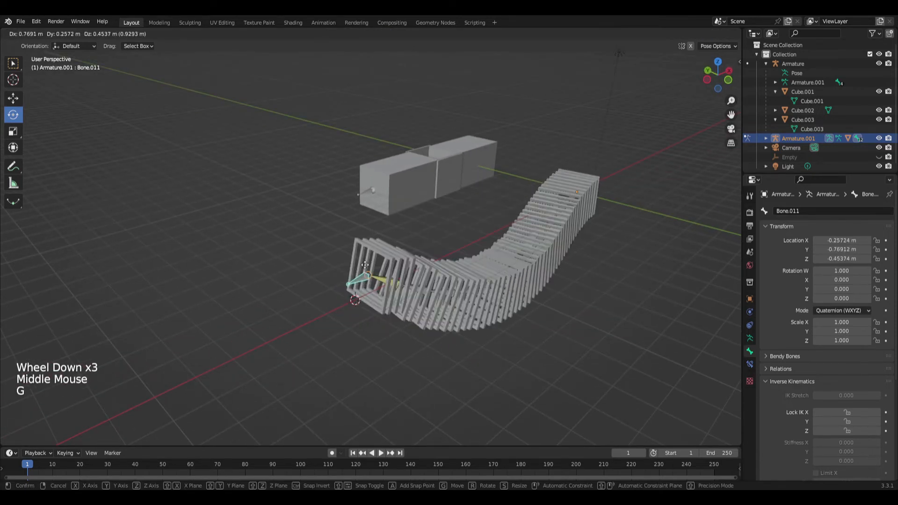
pyautogui.rightClick(371, 247)
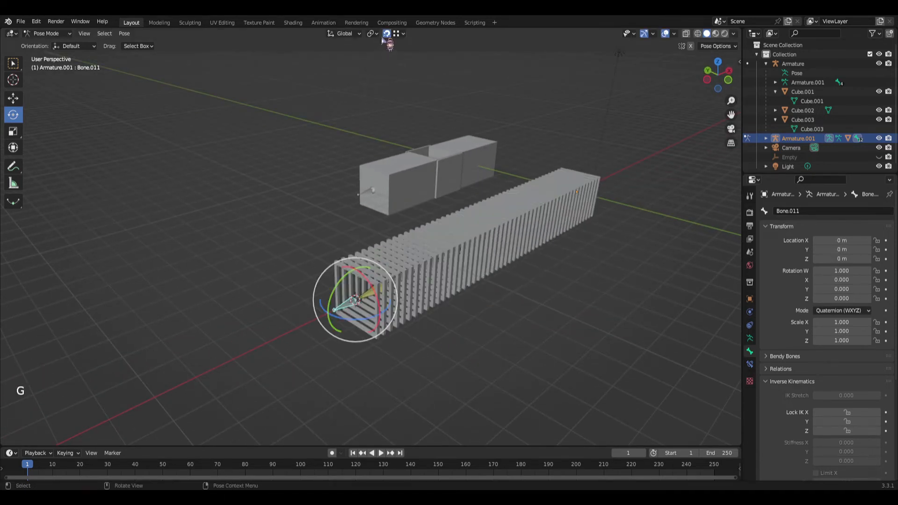
# - Turn off snapping, move the end bone about 2.43 m in X, -3.02 m in Y and -1.12 m in Z, and move it freely again
pyautogui.press('g')
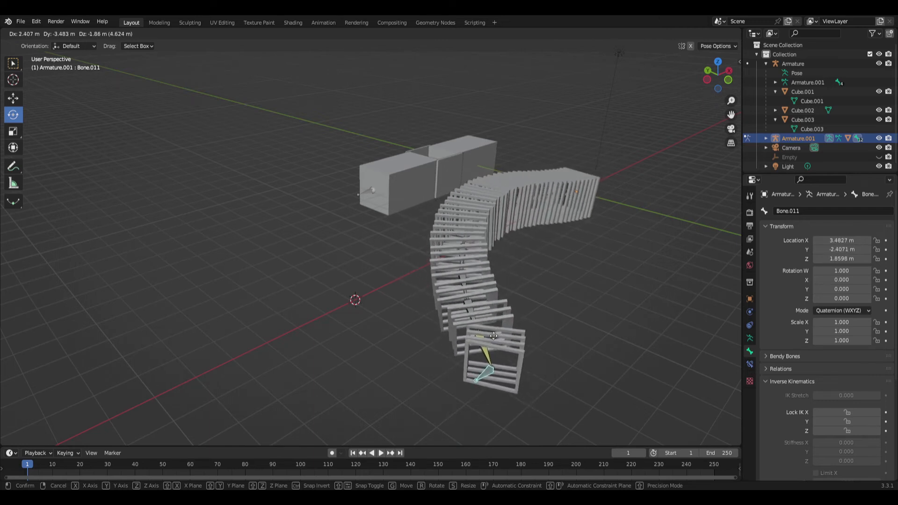
pyautogui.click(484, 308)
pyautogui.moveTo(484, 307); pyautogui.dragTo(428, 298, button='middle')
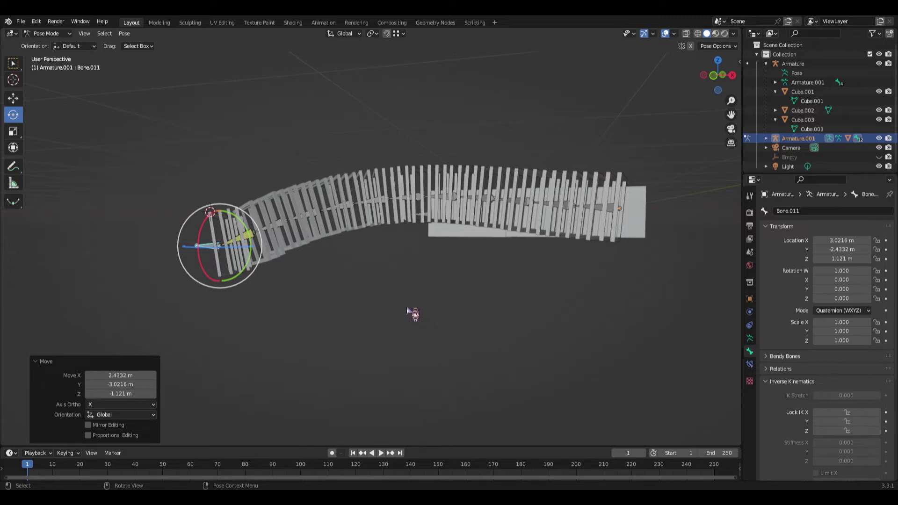
pyautogui.moveTo(407, 310); pyautogui.dragTo(315, 337, button='middle')
pyautogui.press('g')
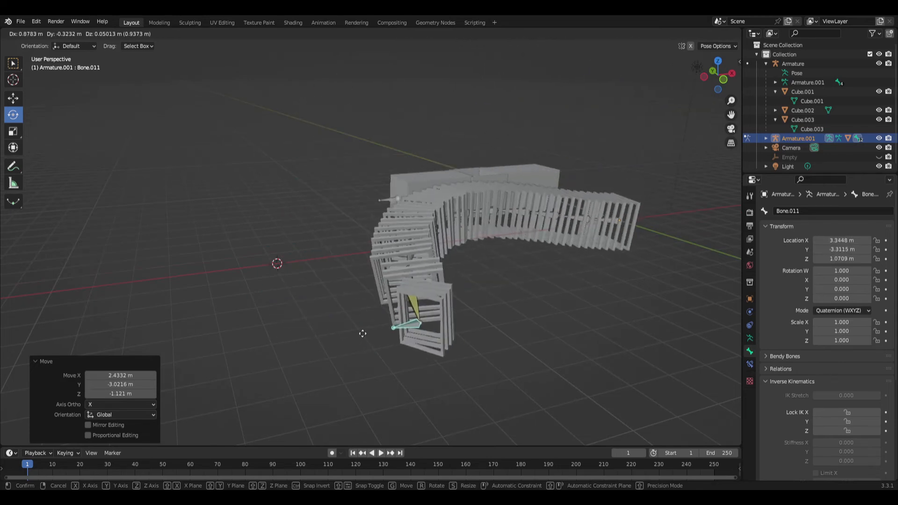
pyautogui.click(240, 387)
# - Deselect the posed bones of the frame armature and return it to Object Mode
pyautogui.moveTo(363, 195); pyautogui.dragTo(371, 194, button='middle')
pyautogui.scroll(1, 371, 194)
pyautogui.scroll(2, 372, 196)
pyautogui.click(433, 193)
pyautogui.press('Tab')
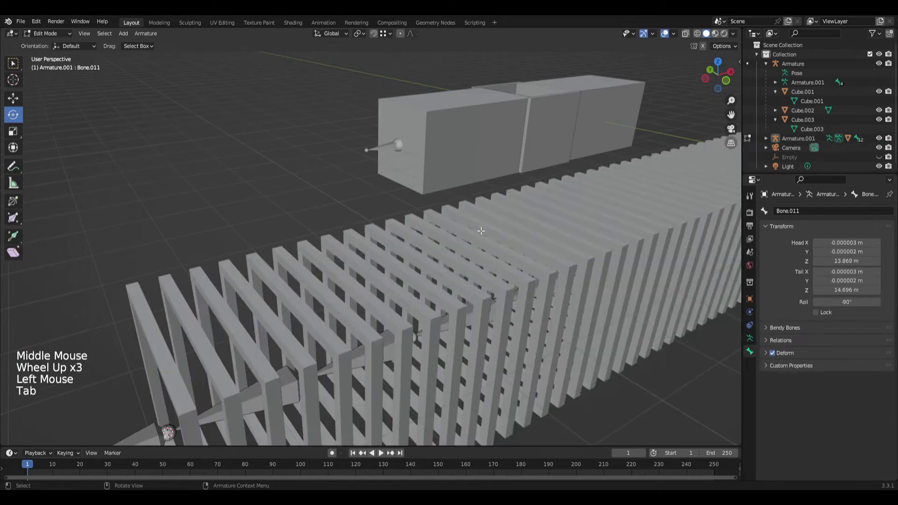
pyautogui.hotkey('ctrl', 'Tab')
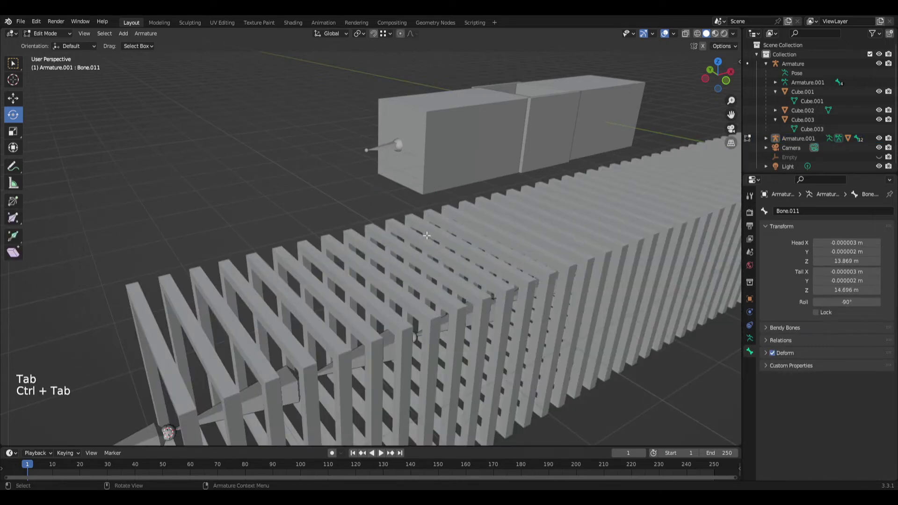
pyautogui.press('Tab')
pyautogui.hotkey('ctrl', 'Tab')
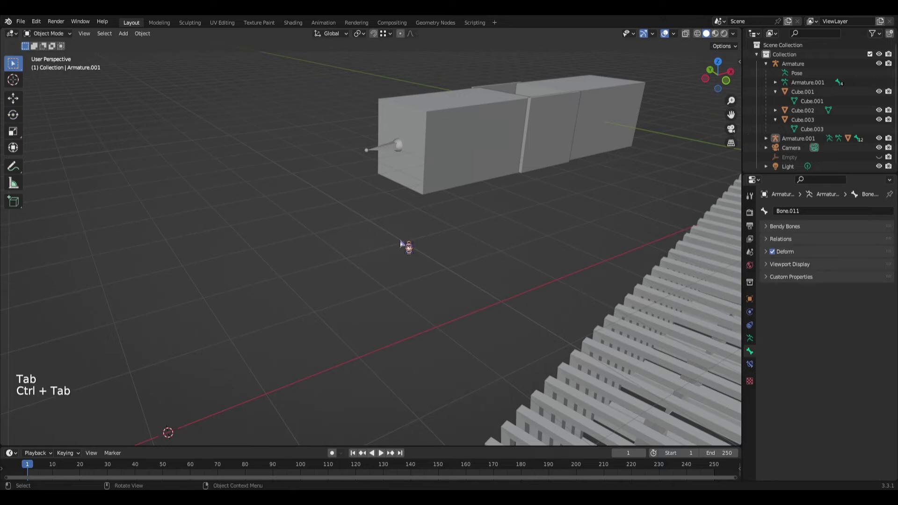
# - Select the original Armature inside the boxes and switch it to Pose Mode
pyautogui.scroll(-2, 401, 243)
pyautogui.moveTo(401, 244); pyautogui.dragTo(395, 240, button='middle')
pyautogui.click(391, 192)
pyautogui.scroll(2, 391, 191)
pyautogui.moveTo(391, 191); pyautogui.dragTo(539, 353, button='middle')
pyautogui.press('KP_Decimal')
pyautogui.scroll(2, 239, 328)
pyautogui.moveTo(247, 302); pyautogui.dragTo(316, 345, button='middle')
pyautogui.hotkey('ctrl', 'Tab')
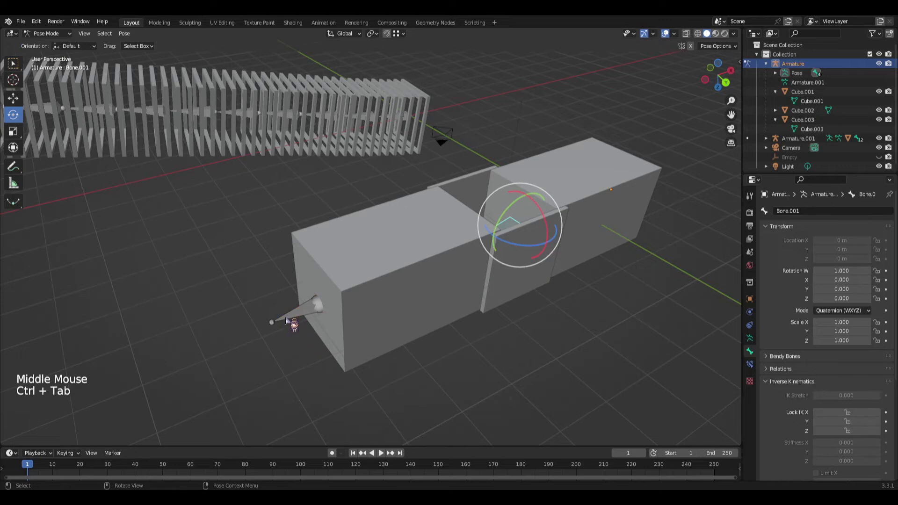
# - Show the viewport in wireframe and add an IK constraint to the original armature's Bone.002, targeting its small end bone, Bone.003
pyautogui.moveTo(407, 286)
pyautogui.mouseDown(button='middle')
pyautogui.moveTo(395, 301)
pyautogui.moveTo(361, 301)
pyautogui.mouseUp(button='middle')
pyautogui.press('z')
pyautogui.scroll(2, 244, 301)
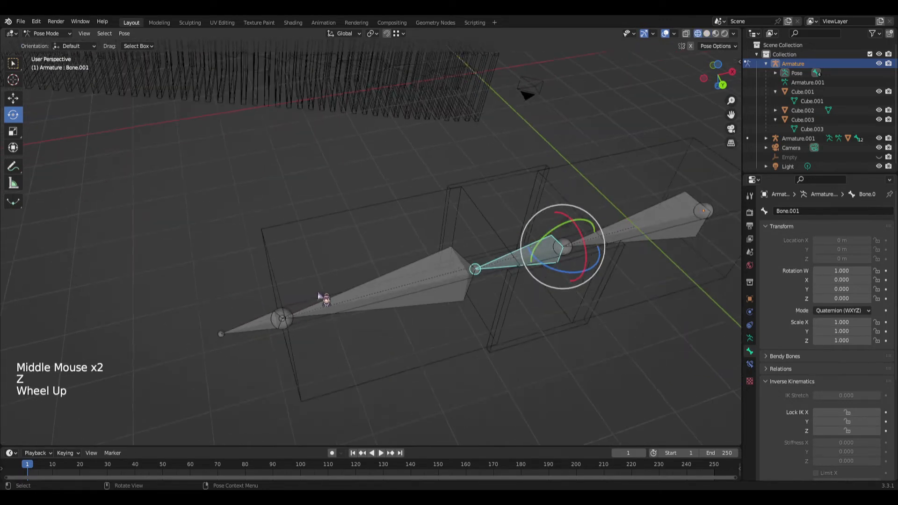
pyautogui.click(256, 349)
pyautogui.moveTo(256, 348); pyautogui.dragTo(237, 348, button='middle')
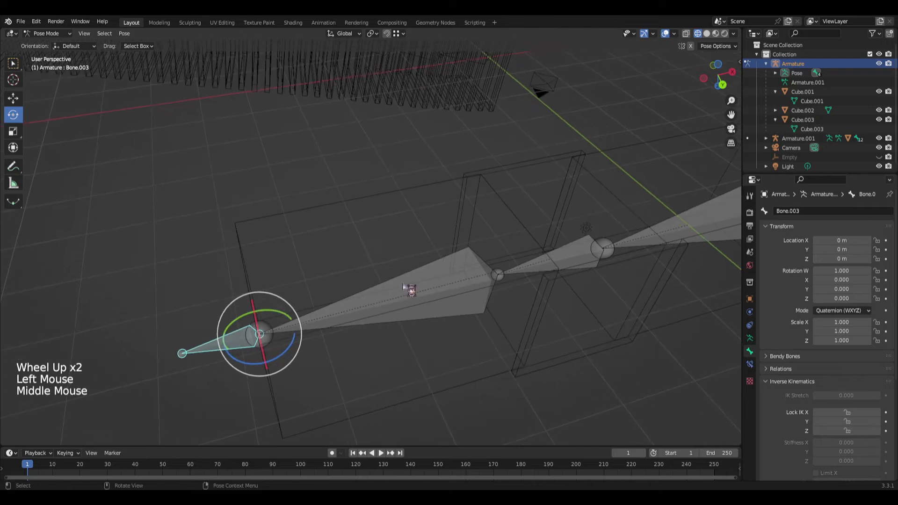
pyautogui.keyDown('shift'); pyautogui.click(404, 286); pyautogui.keyUp('shift')
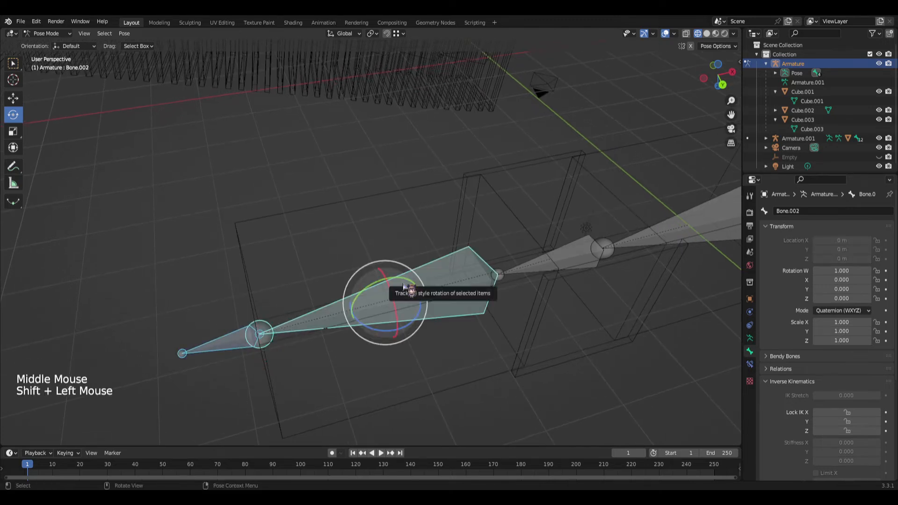
pyautogui.hotkey('shift', 'i')
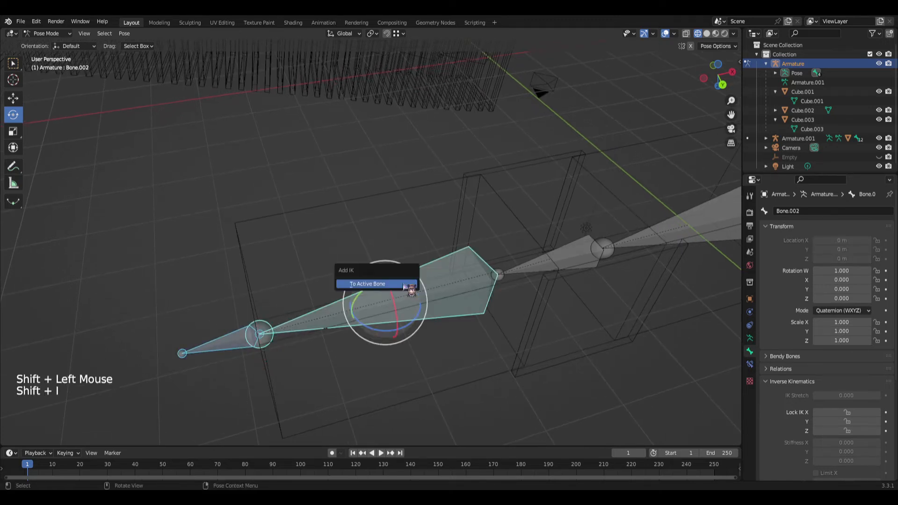
pyautogui.click(403, 284)
# - Select the original armature's small end bone, Bone.003
pyautogui.click(243, 349)
pyautogui.moveTo(402, 315); pyautogui.dragTo(407, 311, button='middle')
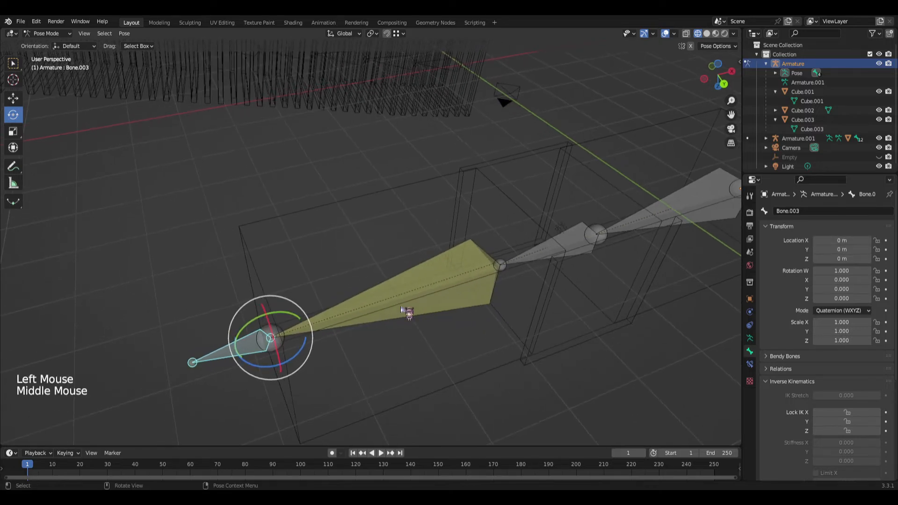
pyautogui.press('g')
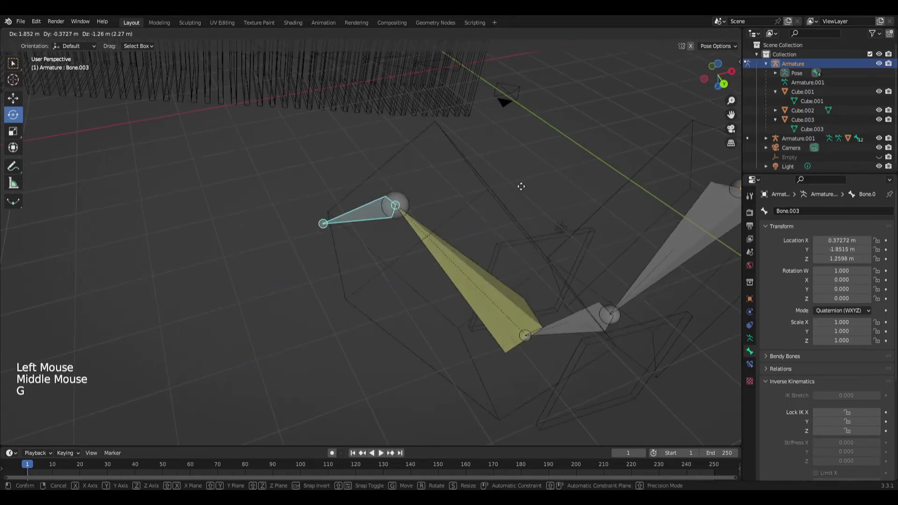
pyautogui.press('z')
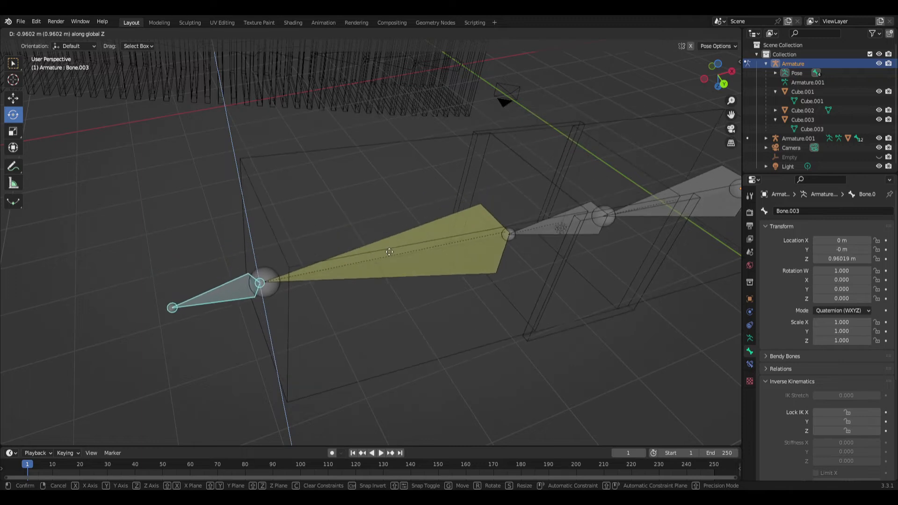
pyautogui.rightClick(393, 250)
# - Move the end bone about -1.82 m along global Z and about 2.39 m along global X
pyautogui.press('g')
pyautogui.press('z')
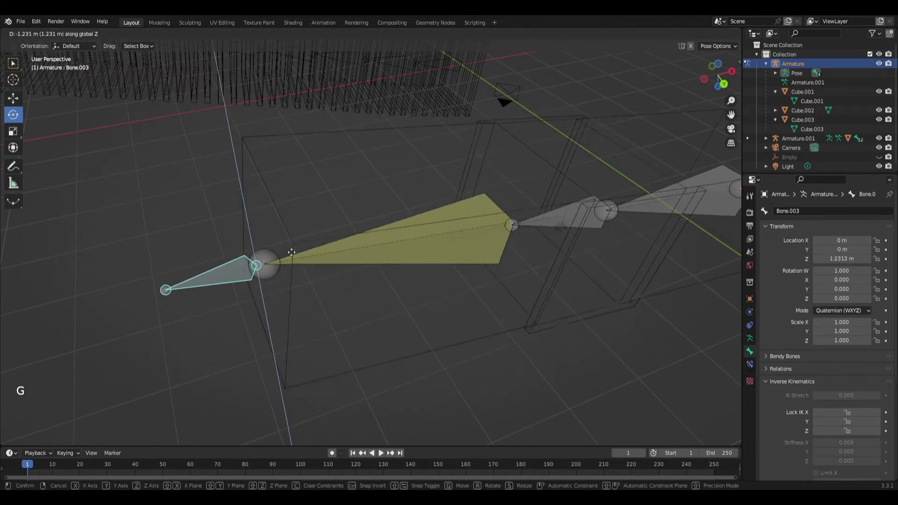
pyautogui.click(321, 225)
pyautogui.scroll(-2, 465, 230)
pyautogui.press('g')
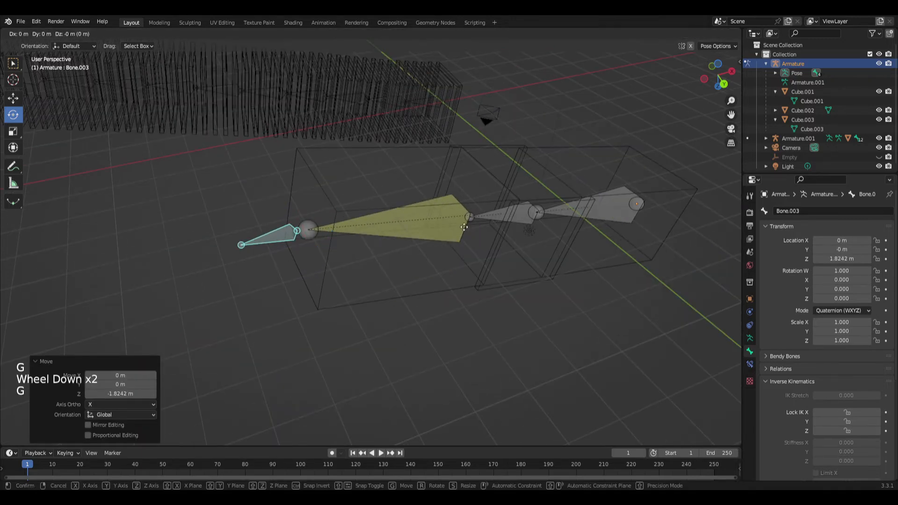
pyautogui.click(559, 218)
# - Insert a Location keyframe for the end bone at frame 1
pyautogui.moveTo(559, 218); pyautogui.dragTo(456, 261, button='middle')
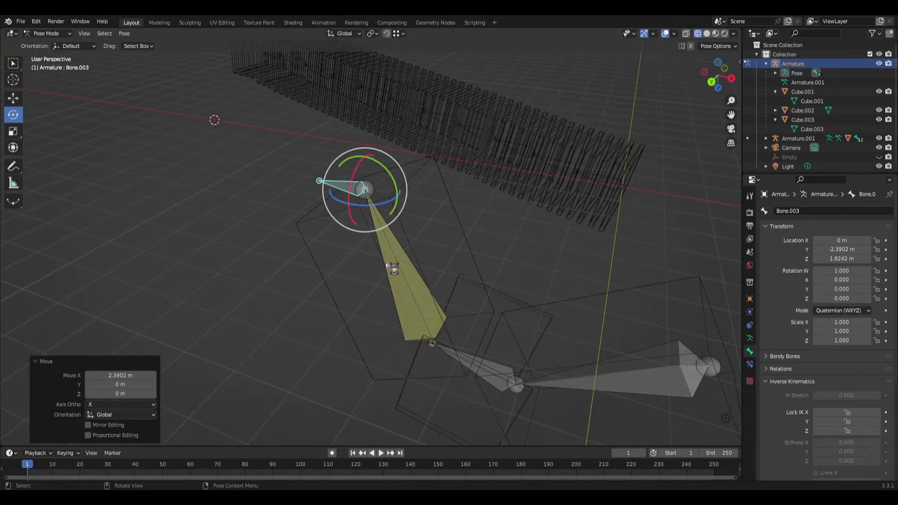
pyautogui.press('i')
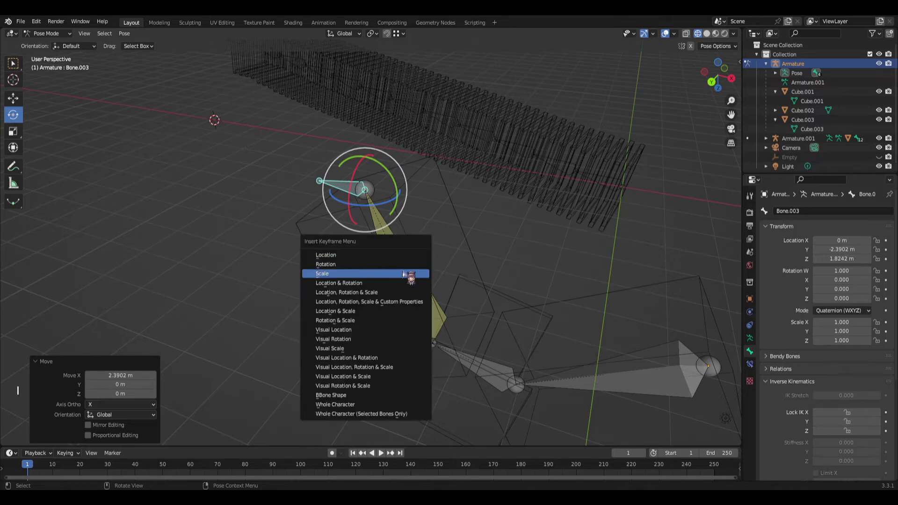
pyautogui.click(374, 257)
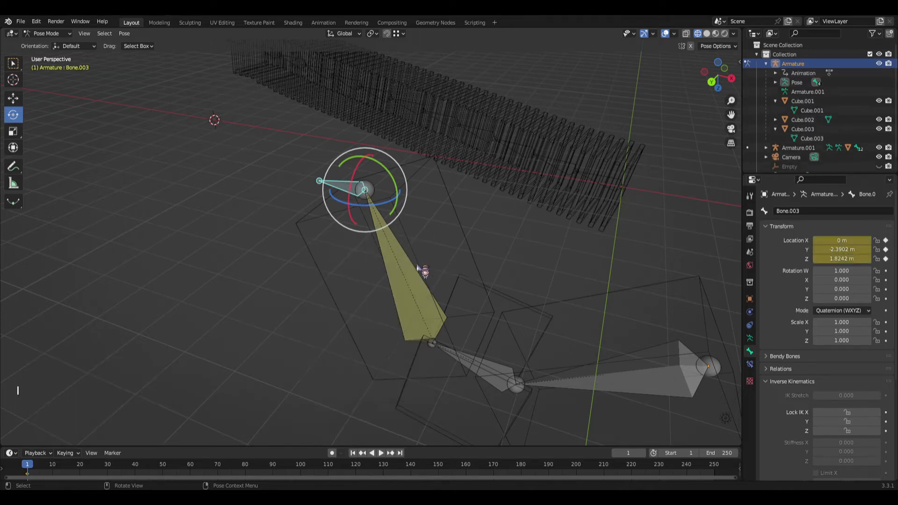
# - At frame 30, move the end bone about 2.97 m along global X and insert a Location keyframe
pyautogui.moveTo(33, 465); pyautogui.dragTo(234, 467)
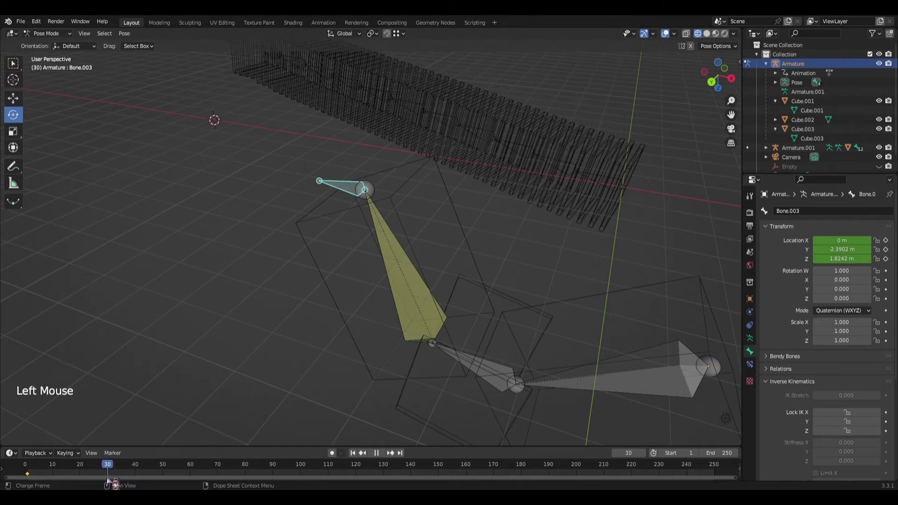
pyautogui.press('g')
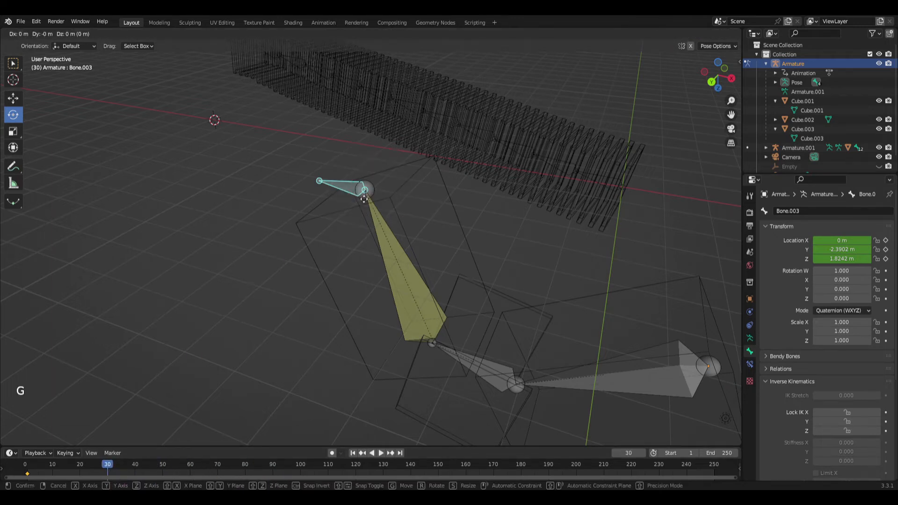
pyautogui.press('x')
pyautogui.click(541, 236)
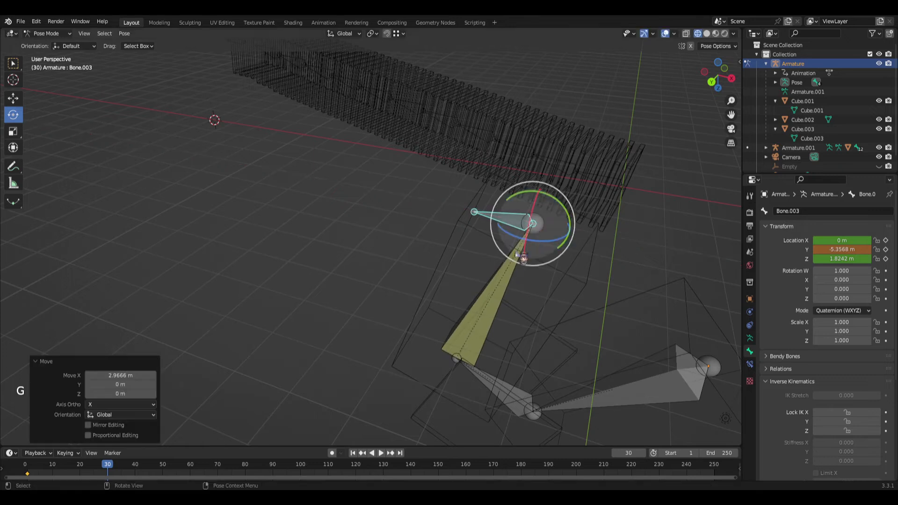
pyautogui.press('i')
pyautogui.click(384, 316)
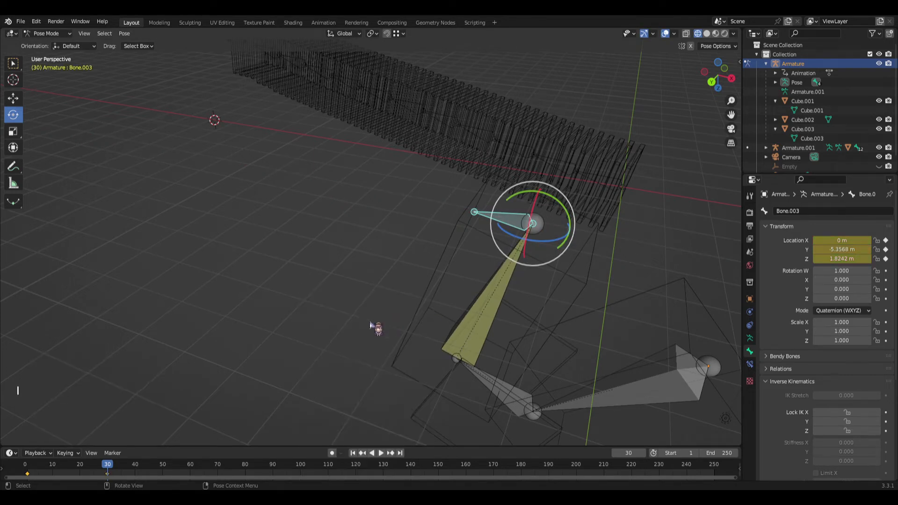
# - Display the viewport in solid shading, scrub through the end bone's animation to review it and return to frame 1
pyautogui.moveTo(112, 474); pyautogui.dragTo(24, 474)
pyautogui.press('z')
pyautogui.click(480, 268)
pyautogui.moveTo(378, 325); pyautogui.dragTo(235, 367, button='middle')
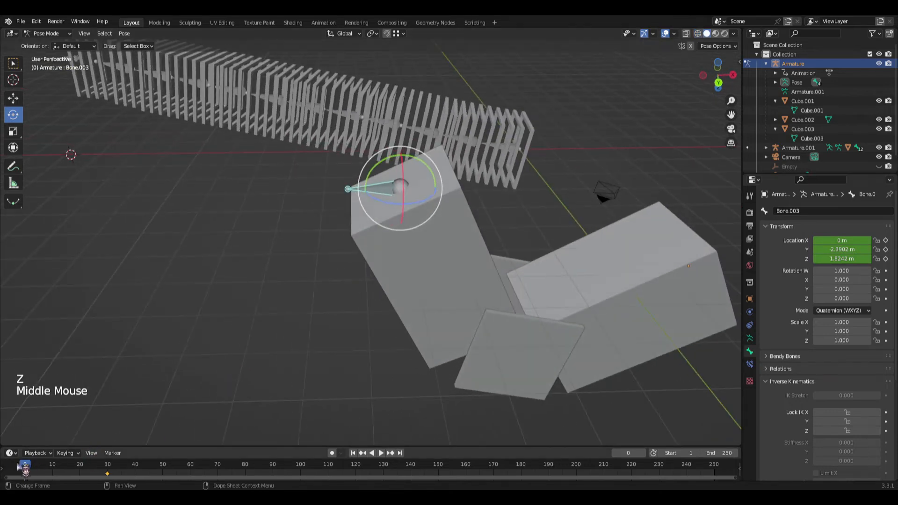
pyautogui.moveTo(31, 468)
pyautogui.mouseDown()
pyautogui.moveTo(119, 470)
pyautogui.moveTo(21, 470)
pyautogui.moveTo(117, 471)
pyautogui.moveTo(29, 470)
pyautogui.mouseUp()
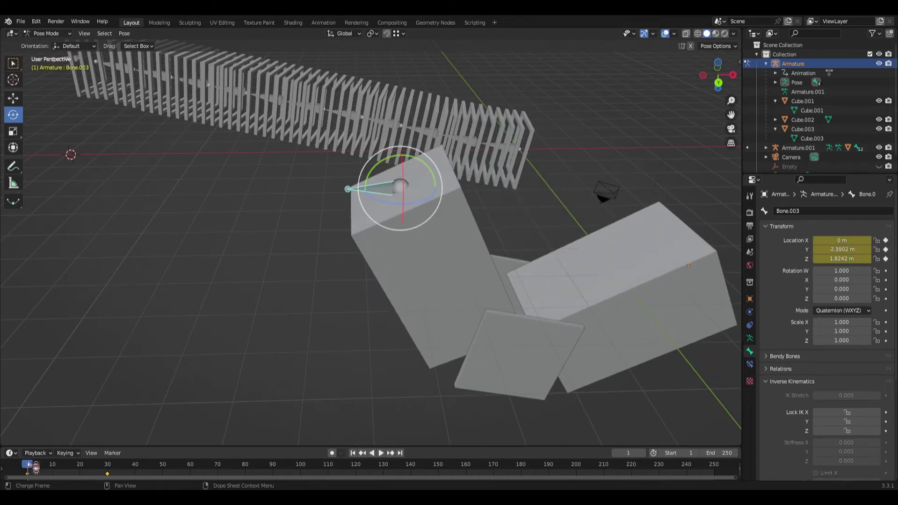
# - Examine the posed boxes and the row of frames from several angles
pyautogui.scroll(-3, 290, 366)
pyautogui.moveTo(291, 367); pyautogui.dragTo(383, 337, button='middle')
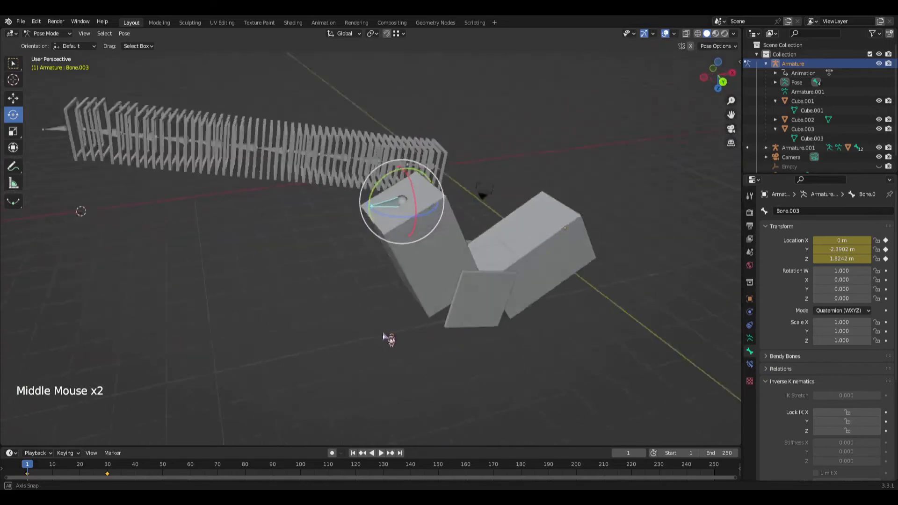
pyautogui.scroll(2, 472, 279)
pyautogui.moveTo(471, 279); pyautogui.dragTo(513, 313, button='middle')
pyautogui.scroll(-1, 401, 294)
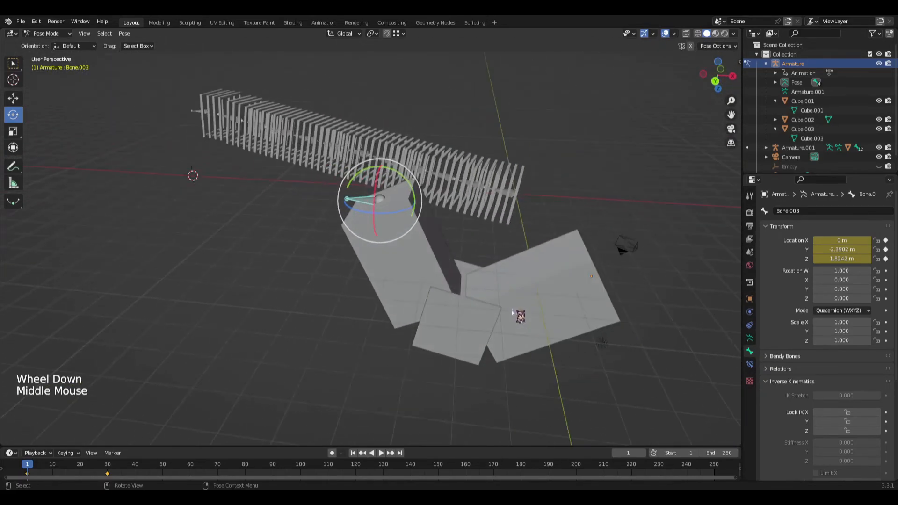
pyautogui.scroll(2, 513, 313)
pyautogui.moveTo(421, 256); pyautogui.dragTo(325, 308, button='middle')
pyautogui.scroll(-1, 412, 283)
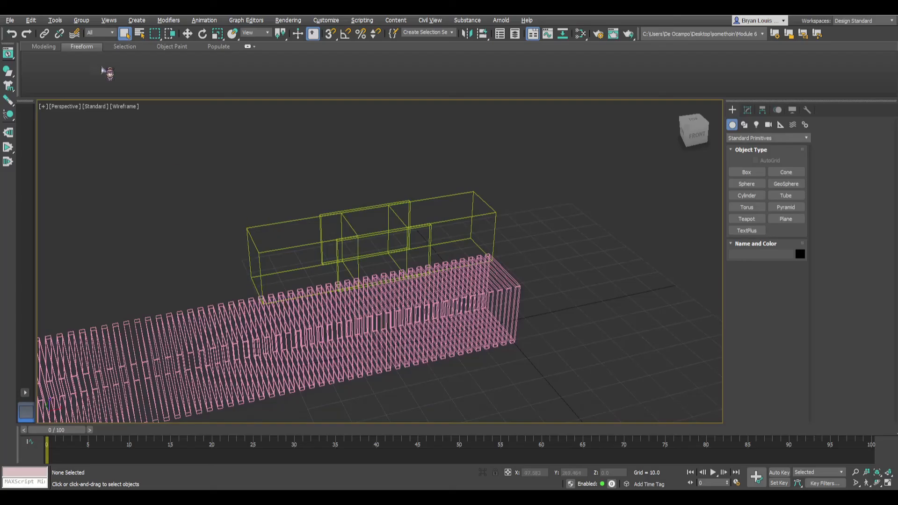
# - Switch to 3ds Max, open the Scene Explorer and display the Perspective viewport shaded with edged faces
pyautogui.click(62, 20)
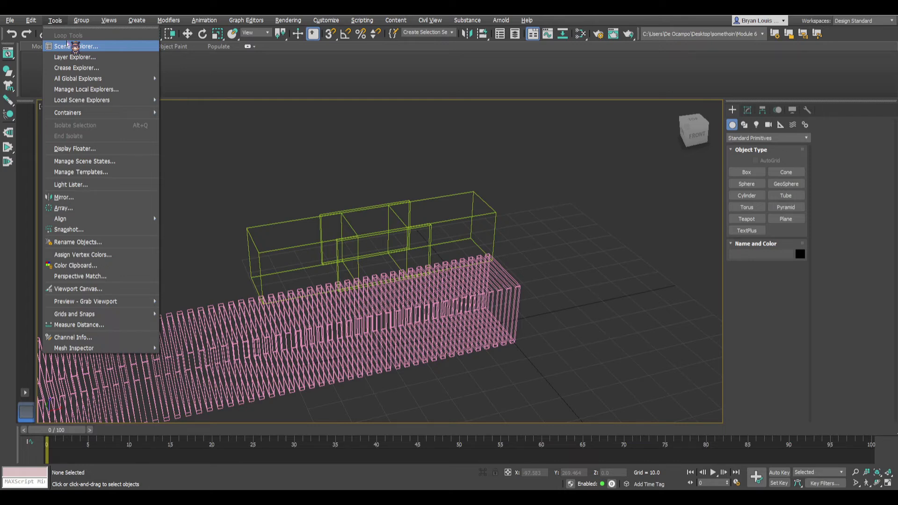
pyautogui.click(75, 47)
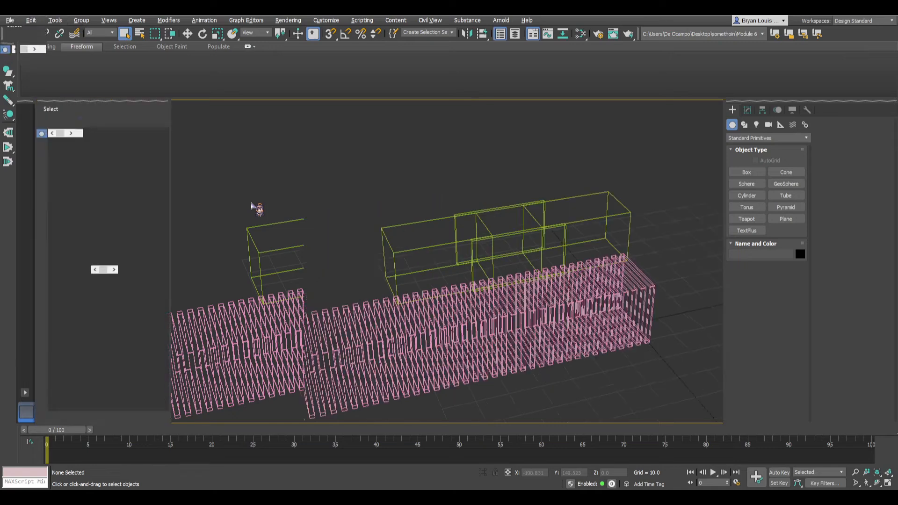
pyautogui.keyDown('alt'); pyautogui.moveTo(315, 226); pyautogui.dragTo(369, 214, button='middle'); pyautogui.keyUp('alt')
pyautogui.click(263, 106)
pyautogui.click(280, 217)
# - Examine up close how the green boxes and the side plates meet
pyautogui.keyDown('alt'); pyautogui.moveTo(427, 216); pyautogui.dragTo(463, 287, button='middle'); pyautogui.keyUp('alt')
pyautogui.keyDown('alt'); pyautogui.moveTo(483, 261); pyautogui.dragTo(407, 327, button='middle'); pyautogui.keyUp('alt')
pyautogui.scroll(4, 443, 282)
pyautogui.scroll(5, 405, 341)
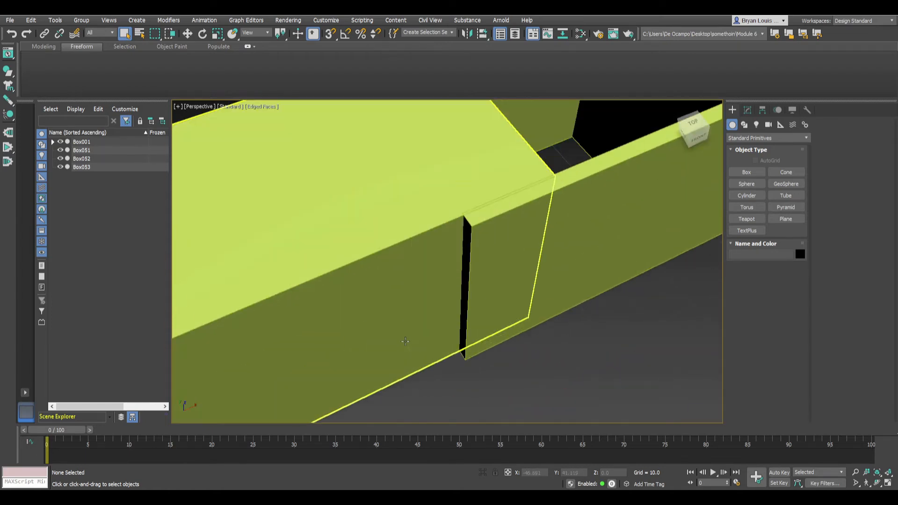
pyautogui.scroll(-4, 377, 297)
pyautogui.click(368, 271)
pyautogui.scroll(-3, 368, 271)
pyautogui.keyDown('alt'); pyautogui.moveTo(369, 271); pyautogui.dragTo(444, 281, button='middle'); pyautogui.keyUp('alt')
pyautogui.scroll(6, 399, 265)
pyautogui.scroll(-4, 460, 268)
# - Select Box051, Box052 and Box053 in turn to identify each green object in the viewport
pyautogui.click(550, 180)
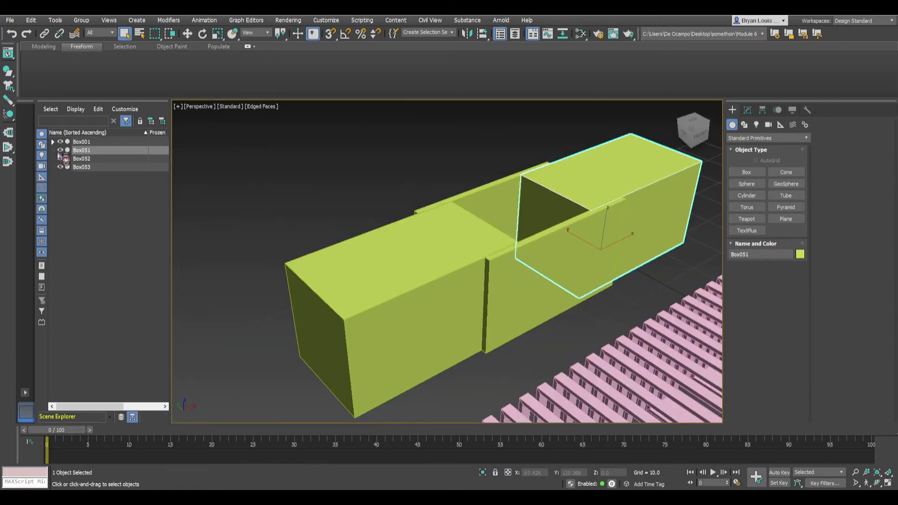
pyautogui.click(98, 166)
pyautogui.click(98, 160)
pyautogui.click(102, 169)
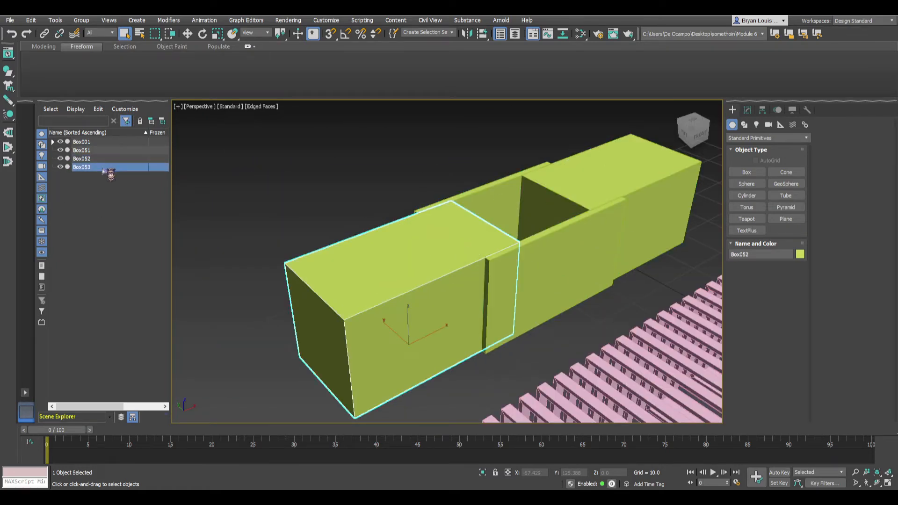
pyautogui.click(103, 158)
pyautogui.click(102, 150)
# - Expand Box001's hierarchy in the Scene Explorer and select Box003 and the parent Box001 to inspect the row of pink frames
pyautogui.click(53, 142)
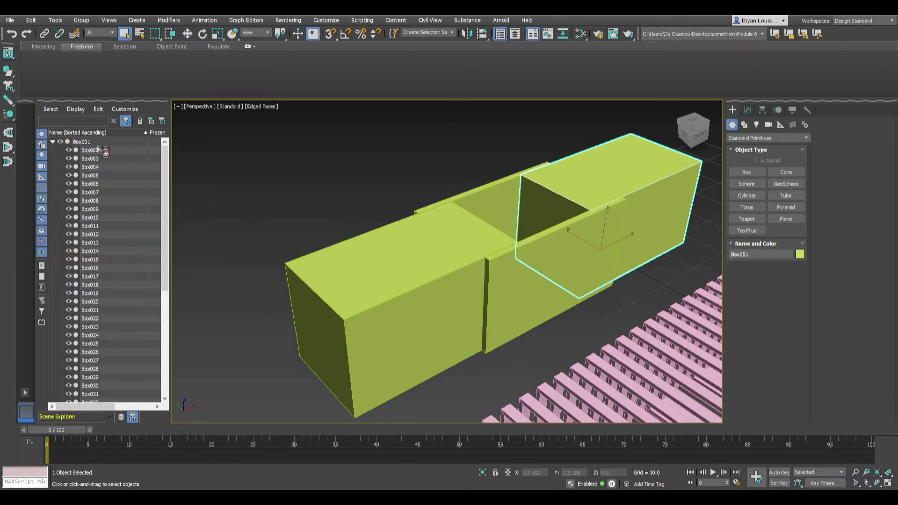
pyautogui.scroll(-9, 578, 291)
pyautogui.scroll(6, 568, 326)
pyautogui.moveTo(568, 326); pyautogui.dragTo(494, 337, button='middle')
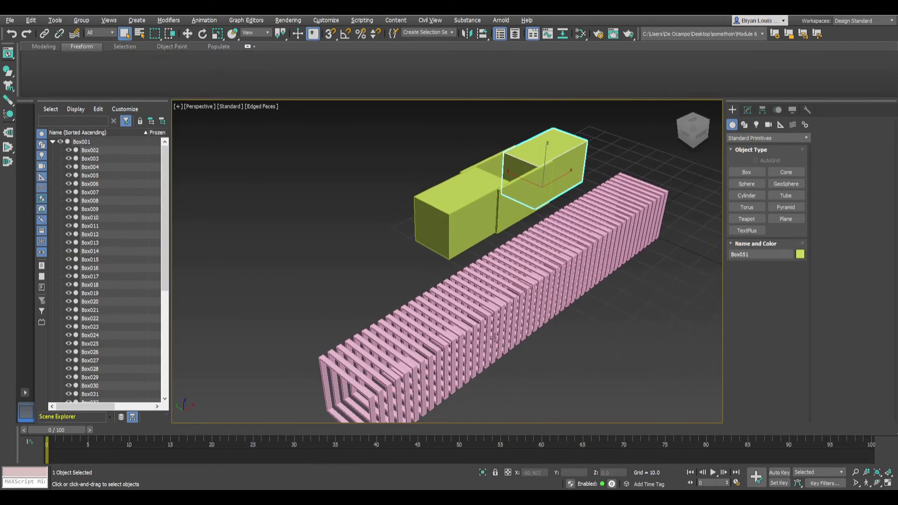
pyautogui.click(88, 158)
pyautogui.click(102, 144)
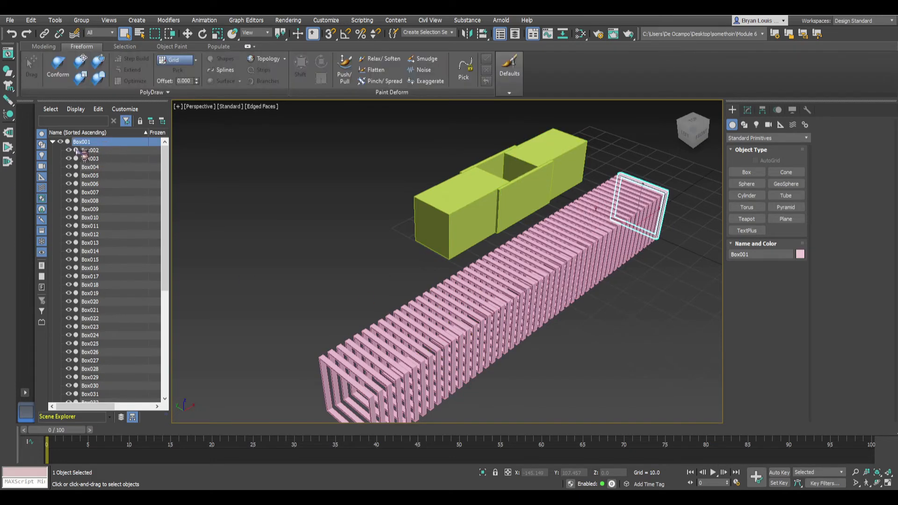
# - Collapse Box001's hierarchy and select Box053, the pair of side plates bridging the two green boxes
pyautogui.click(53, 143)
pyautogui.click(535, 163)
pyautogui.keyDown('alt'); pyautogui.moveTo(536, 164); pyautogui.dragTo(287, 315, button='middle'); pyautogui.keyUp('alt')
pyautogui.click(437, 236)
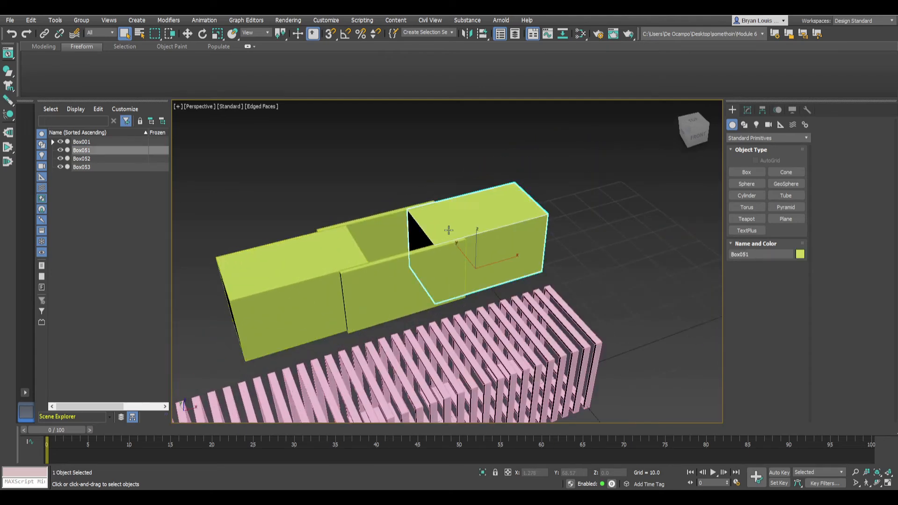
pyautogui.click(401, 268)
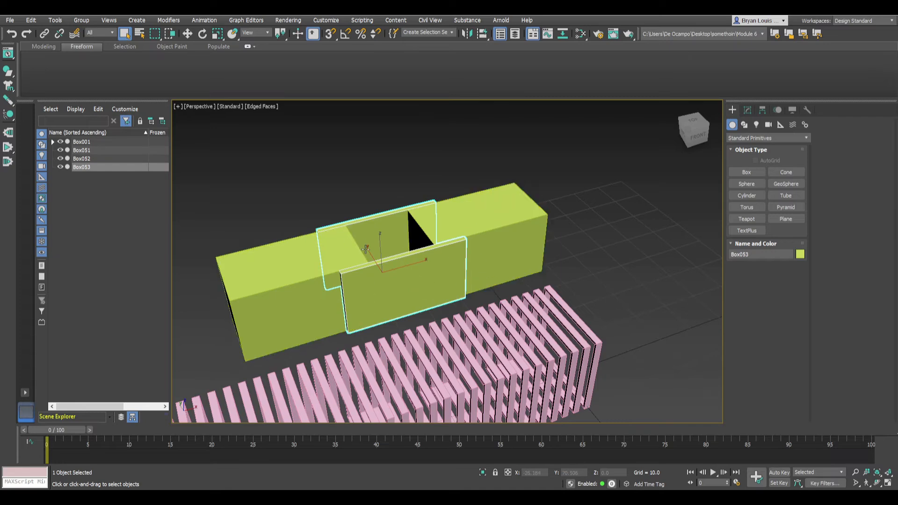
pyautogui.scroll(2, 404, 280)
pyautogui.moveTo(462, 281); pyautogui.dragTo(457, 286, button='middle')
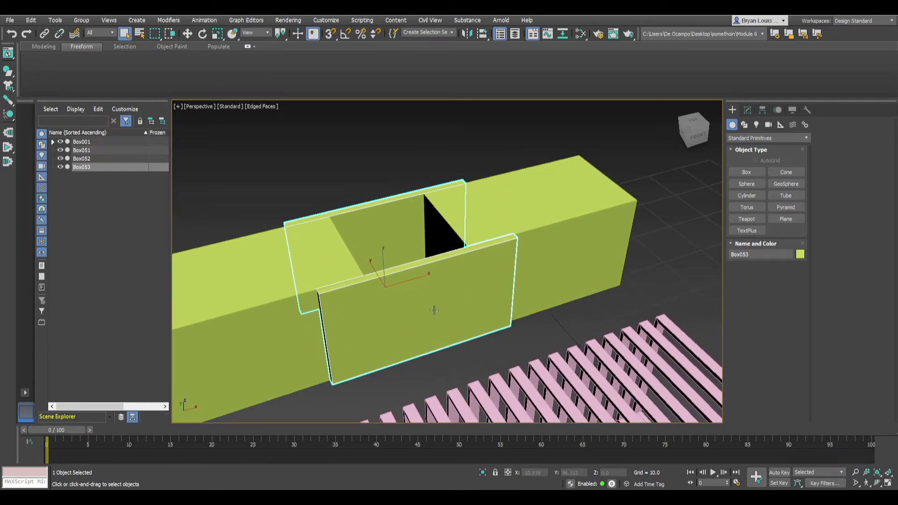
pyautogui.moveTo(550, 230); pyautogui.dragTo(545, 227, button='middle')
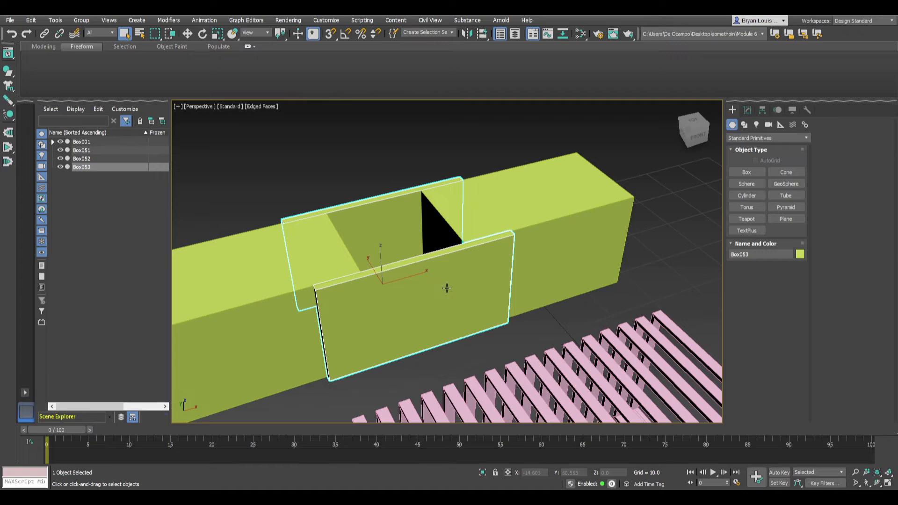
pyautogui.moveTo(341, 315); pyautogui.dragTo(411, 284, button='middle')
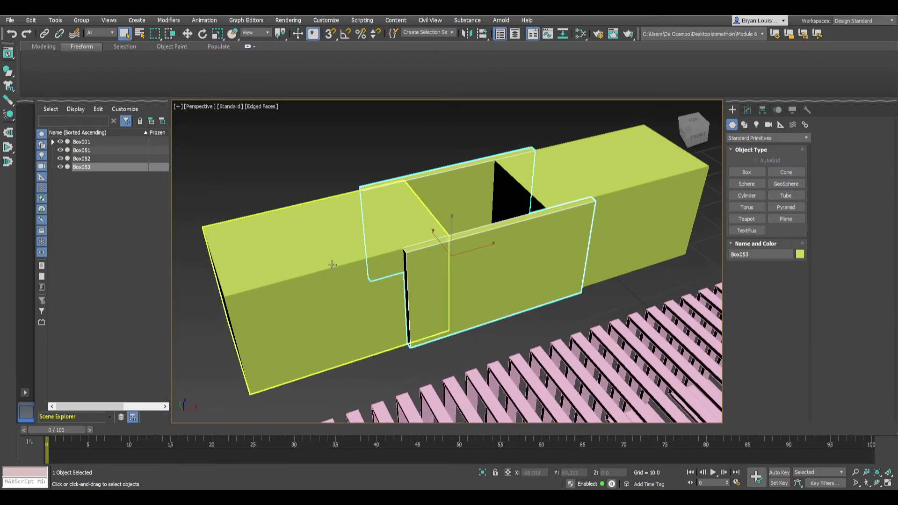
pyautogui.moveTo(523, 266); pyautogui.dragTo(465, 277, button='middle')
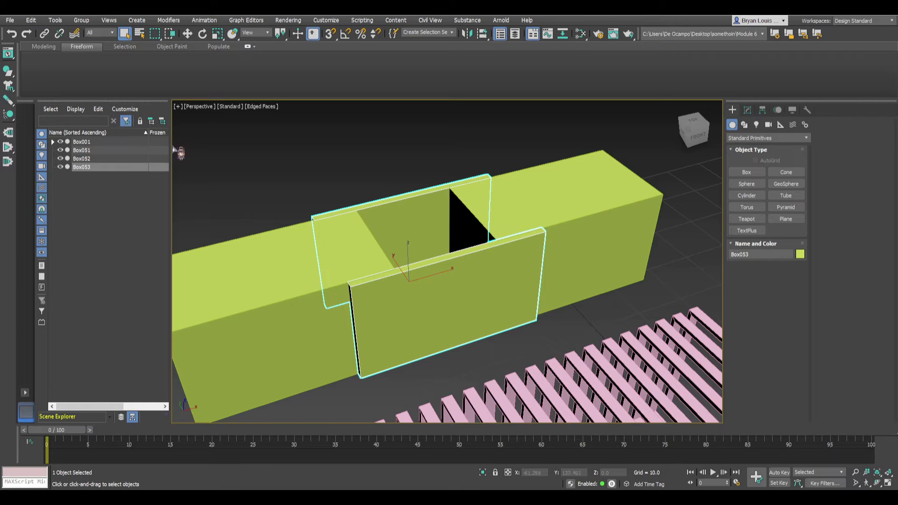
# - Parent the side plates Box053 to the green box Box051
pyautogui.moveTo(170, 147); pyautogui.dragTo(175, 147)
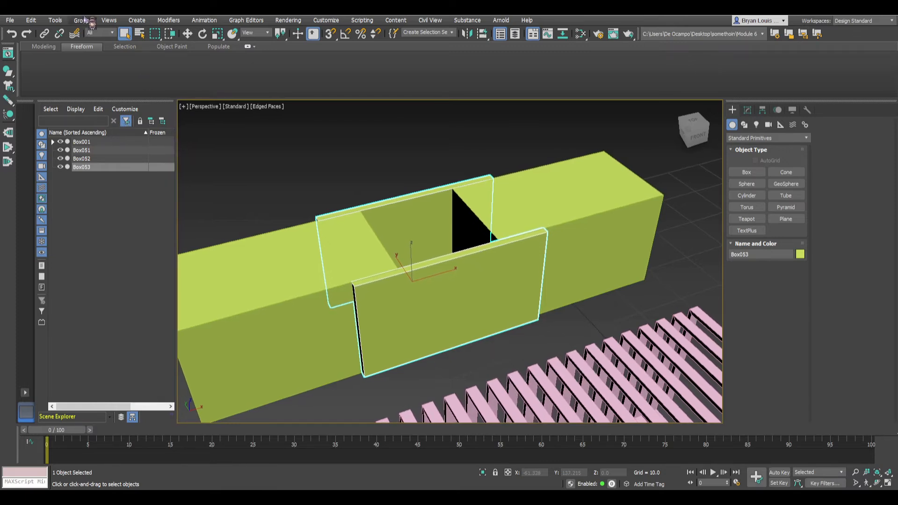
pyautogui.click(61, 21)
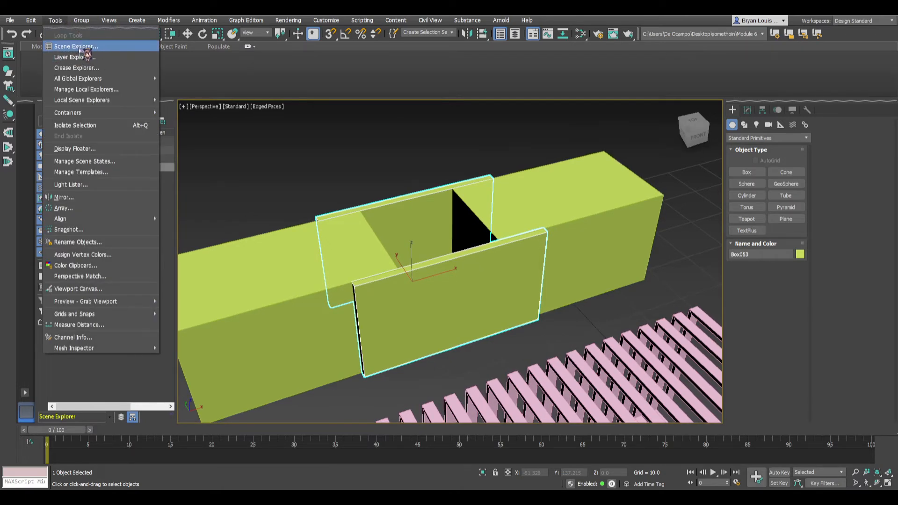
pyautogui.click(172, 214)
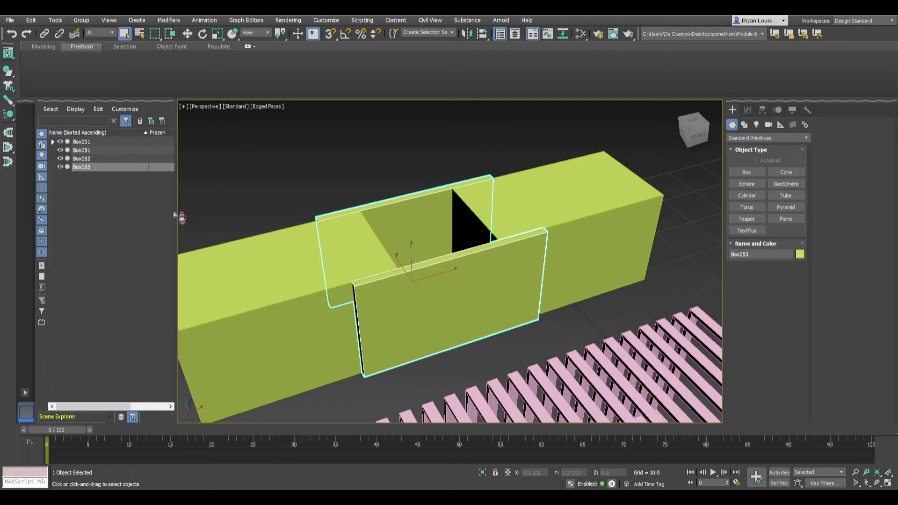
pyautogui.click(159, 122)
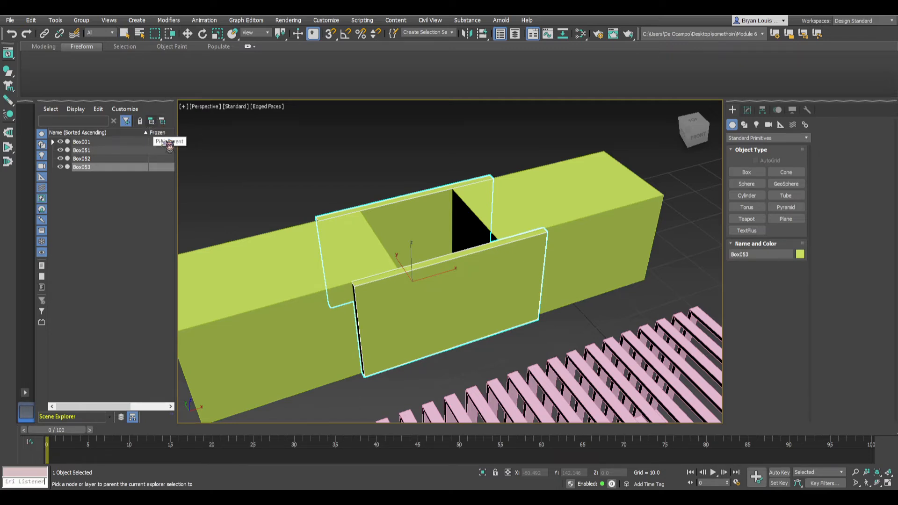
pyautogui.click(601, 204)
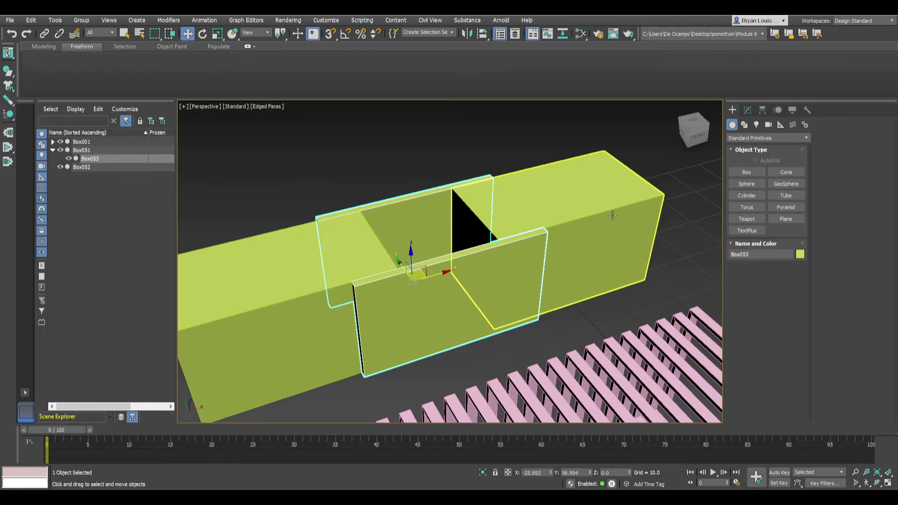
# - Test the link by moving Box051 upward, and undo the move
pyautogui.press('w')
pyautogui.click(590, 231)
pyautogui.keyDown('alt'); pyautogui.moveTo(611, 217); pyautogui.dragTo(562, 227, button='middle'); pyautogui.keyUp('alt')
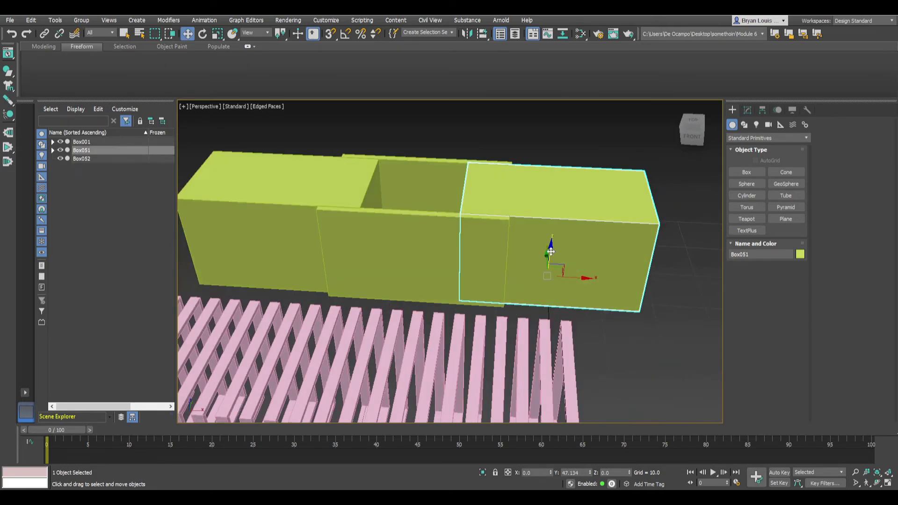
pyautogui.moveTo(552, 252); pyautogui.dragTo(554, 215)
pyautogui.hotkey('ctrl', 'z')
pyautogui.keyDown('alt'); pyautogui.moveTo(482, 223); pyautogui.dragTo(520, 233, button='middle'); pyautogui.keyUp('alt')
# - Try rotating the side plates Box053 about their current pivot, and undo the rotation
pyautogui.click(516, 252)
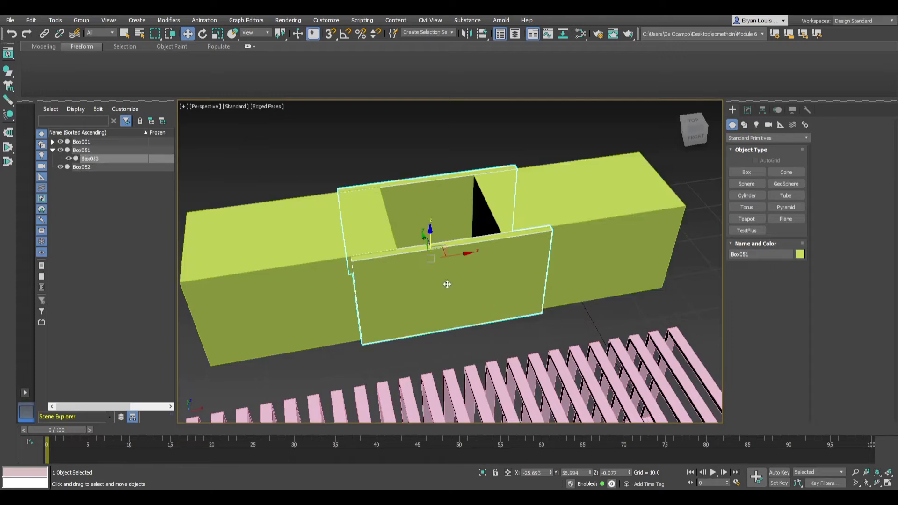
pyautogui.press('e')
pyautogui.moveTo(411, 241); pyautogui.dragTo(561, 240)
pyautogui.hotkey('ctrl', 'z')
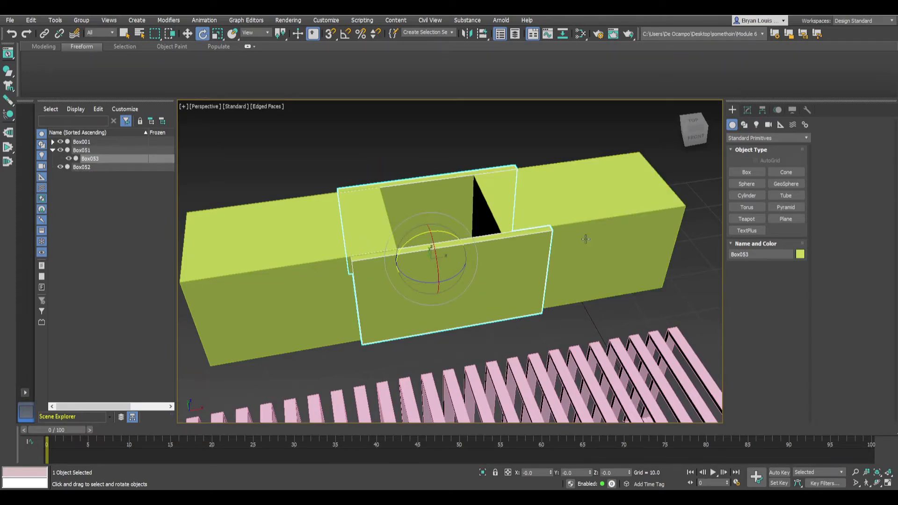
# - Parent the other green box, Box052, to the side plates Box053
pyautogui.click(345, 295)
pyautogui.moveTo(411, 291); pyautogui.dragTo(407, 244, button='middle')
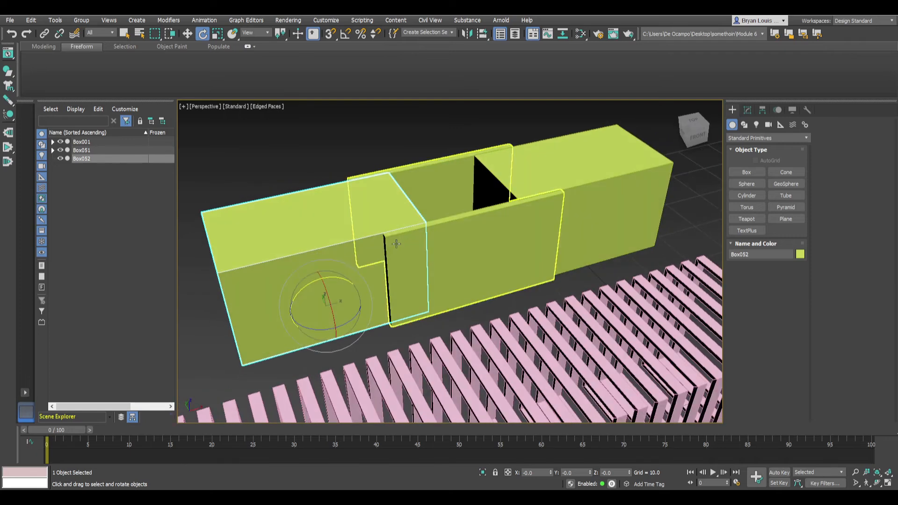
pyautogui.click(501, 226)
pyautogui.click(328, 231)
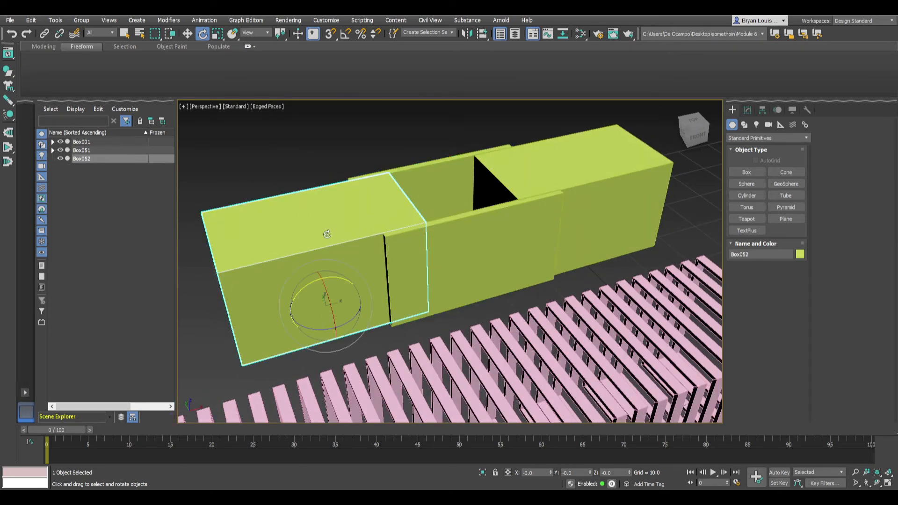
pyautogui.click(150, 121)
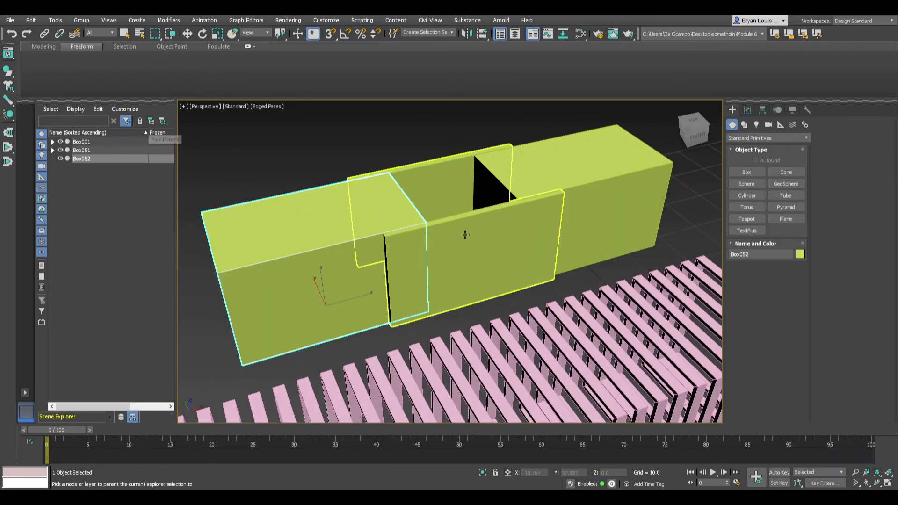
pyautogui.click(465, 235)
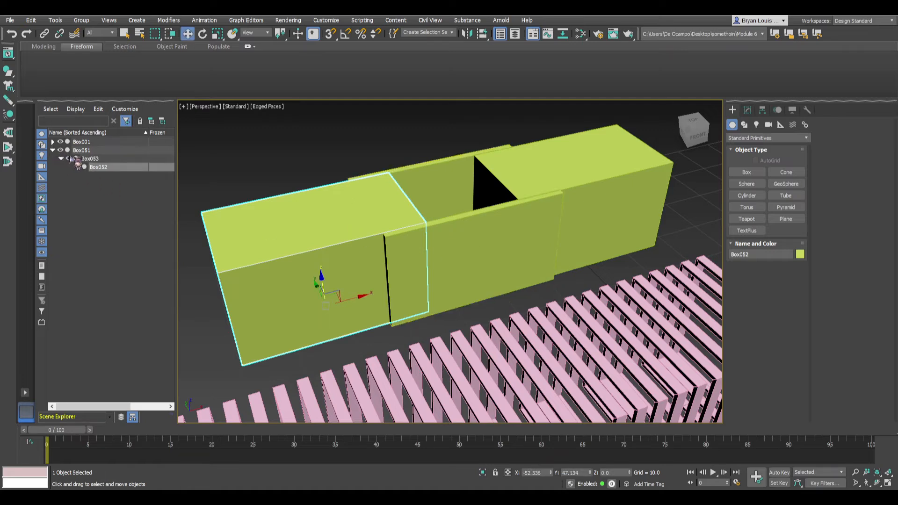
# - Select Box051, Box053 and Box052 in the Scene Explorer to check the parent-child chain
pyautogui.click(88, 153)
pyautogui.click(110, 167)
pyautogui.click(110, 160)
pyautogui.click(96, 151)
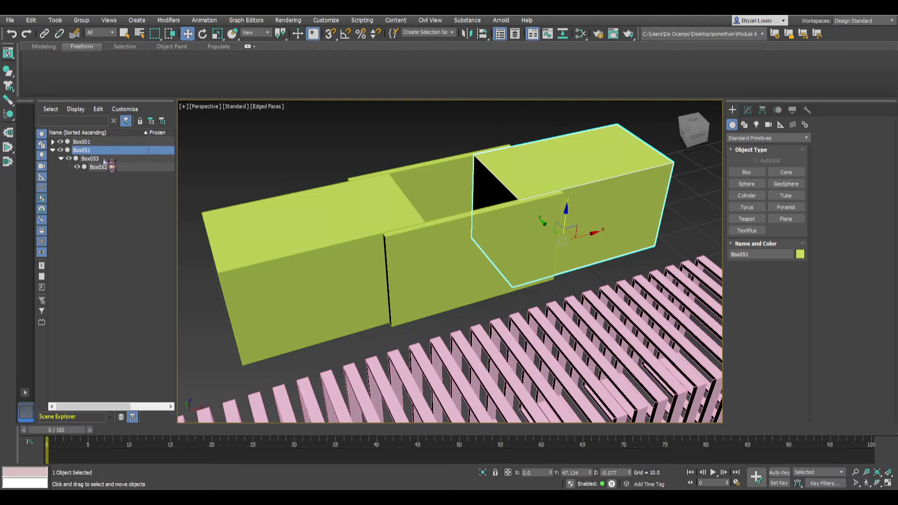
pyautogui.click(105, 167)
pyautogui.click(574, 183)
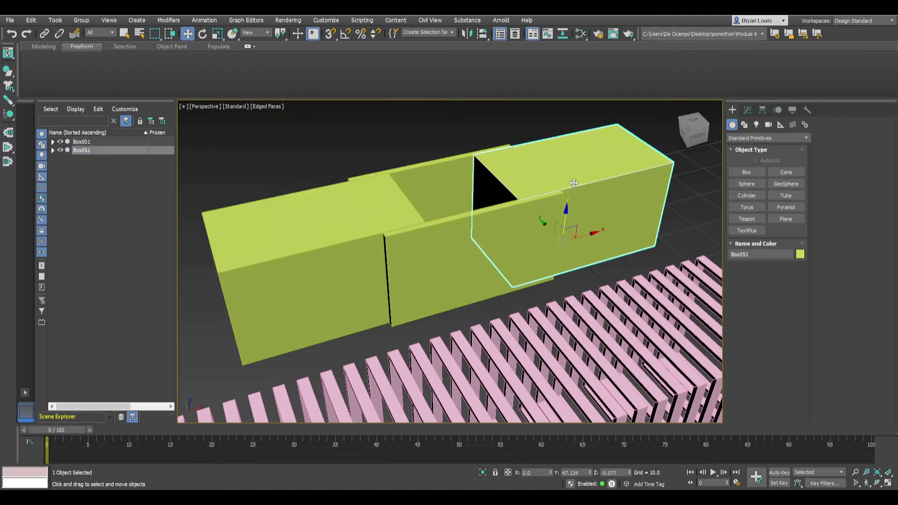
# - Select Box052 and examine where its pivot sits relative to the side plates from several angles
pyautogui.click(391, 288)
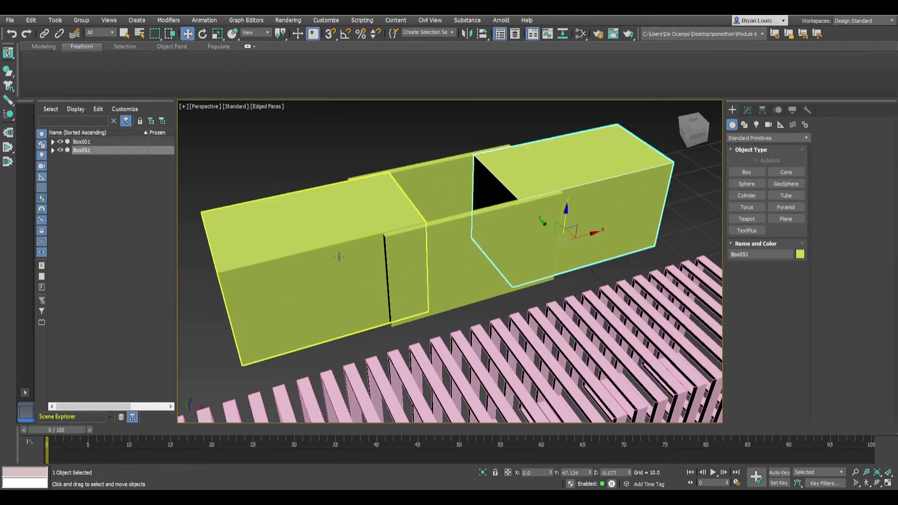
pyautogui.keyDown('alt'); pyautogui.moveTo(391, 288); pyautogui.dragTo(484, 288, button='middle'); pyautogui.keyUp('alt')
pyautogui.scroll(3, 376, 259)
pyautogui.scroll(-3, 433, 286)
pyautogui.scroll(3, 348, 337)
pyautogui.keyDown('alt'); pyautogui.moveTo(347, 333); pyautogui.dragTo(412, 323, button='middle'); pyautogui.keyUp('alt')
pyautogui.scroll(3, 411, 323)
pyautogui.scroll(-5, 409, 327)
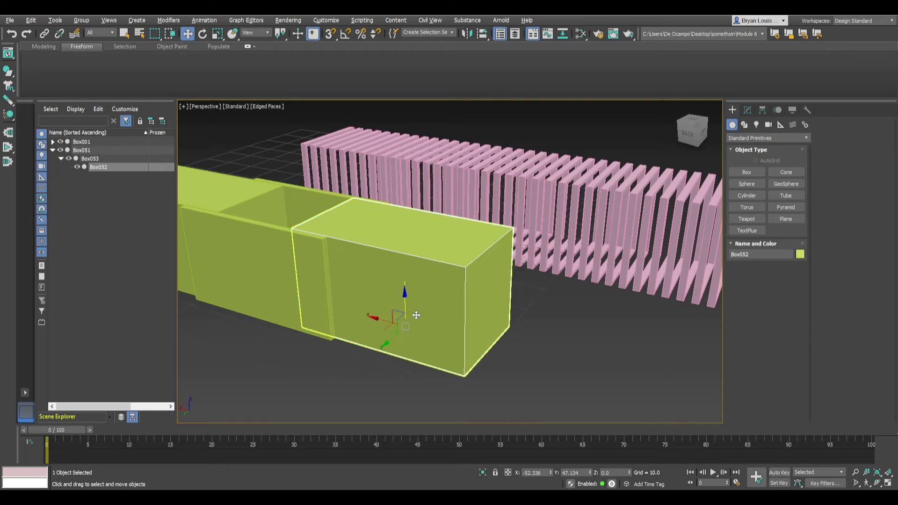
pyautogui.scroll(5, 412, 323)
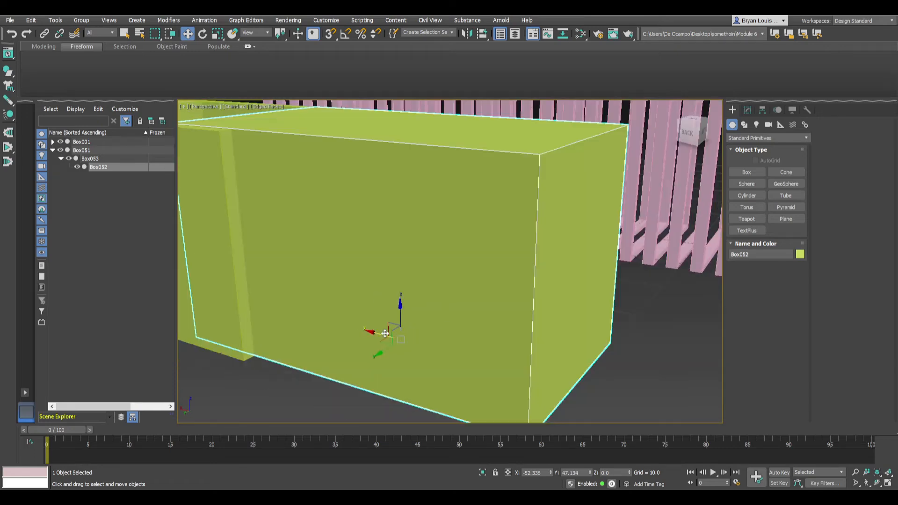
pyautogui.scroll(-4, 401, 333)
pyautogui.press('q')
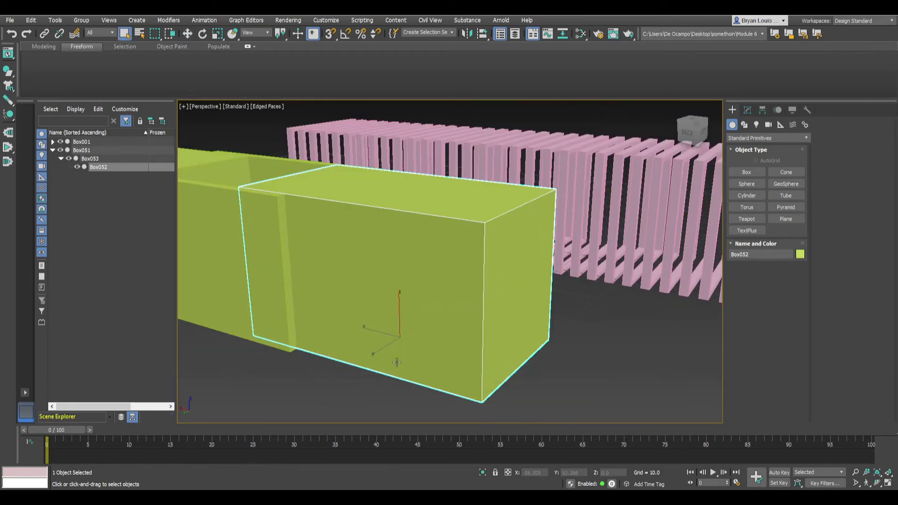
pyautogui.scroll(5, 402, 344)
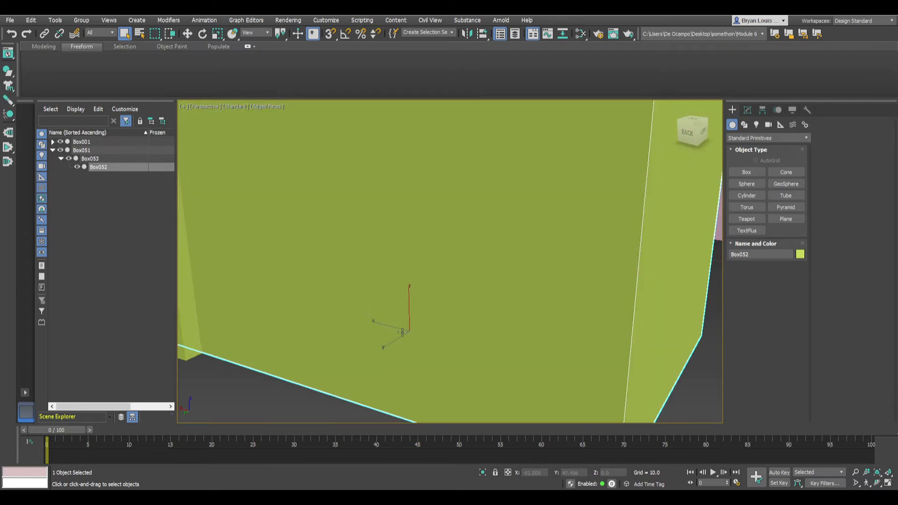
pyautogui.scroll(-4, 433, 287)
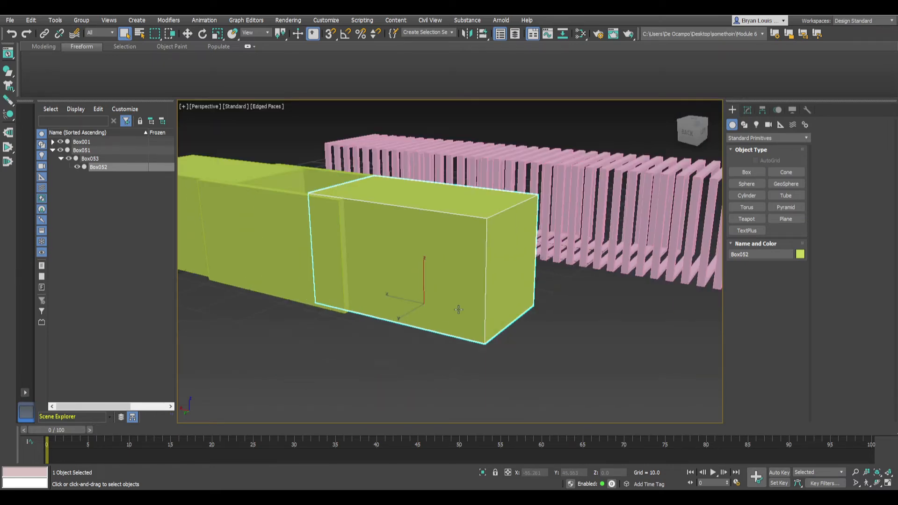
pyautogui.press('w')
pyautogui.keyDown('alt'); pyautogui.moveTo(403, 336); pyautogui.dragTo(415, 274, button='middle'); pyautogui.keyUp('alt')
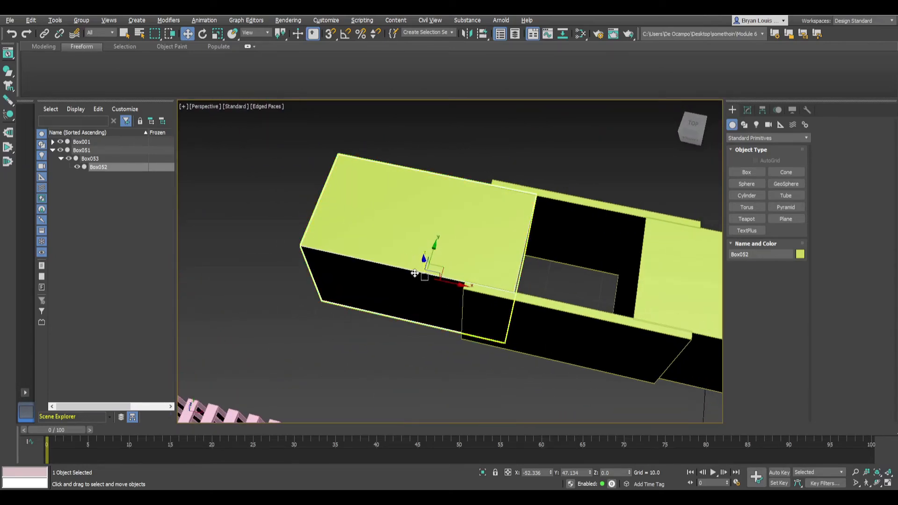
pyautogui.keyDown('alt'); pyautogui.moveTo(496, 276); pyautogui.dragTo(511, 308, button='middle'); pyautogui.keyUp('alt')
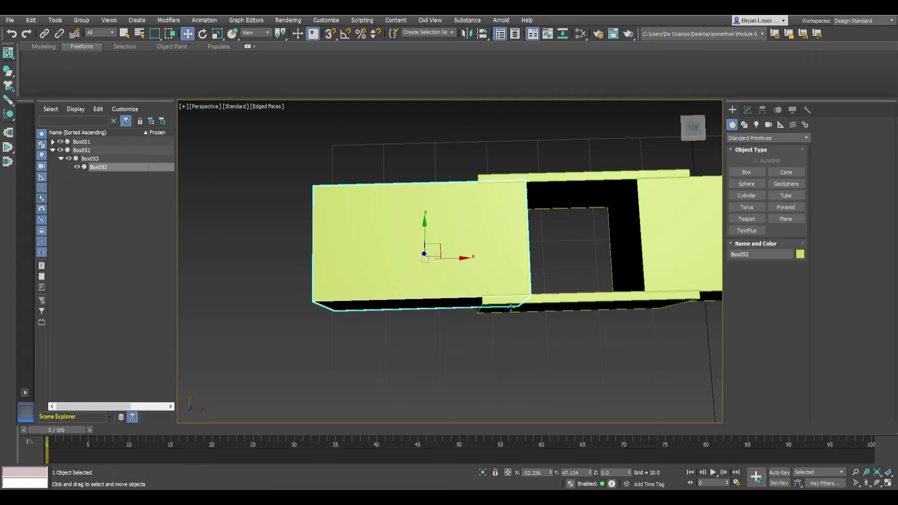
# - Switch to the Top view and turn on Affect Pivot Only for Box052
pyautogui.press('t')
pyautogui.scroll(5, 423, 220)
pyautogui.moveTo(413, 215); pyautogui.dragTo(519, 369, button='middle')
pyautogui.moveTo(464, 276); pyautogui.dragTo(519, 421, button='middle')
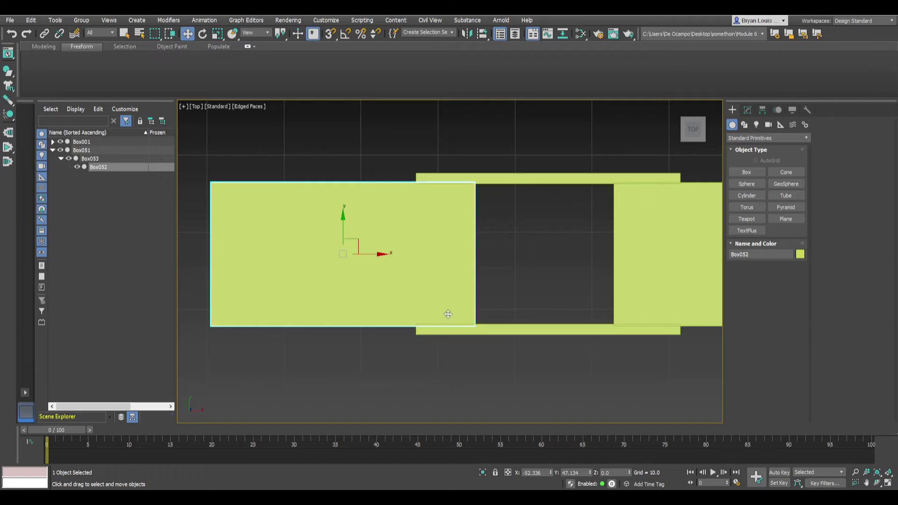
pyautogui.click(763, 111)
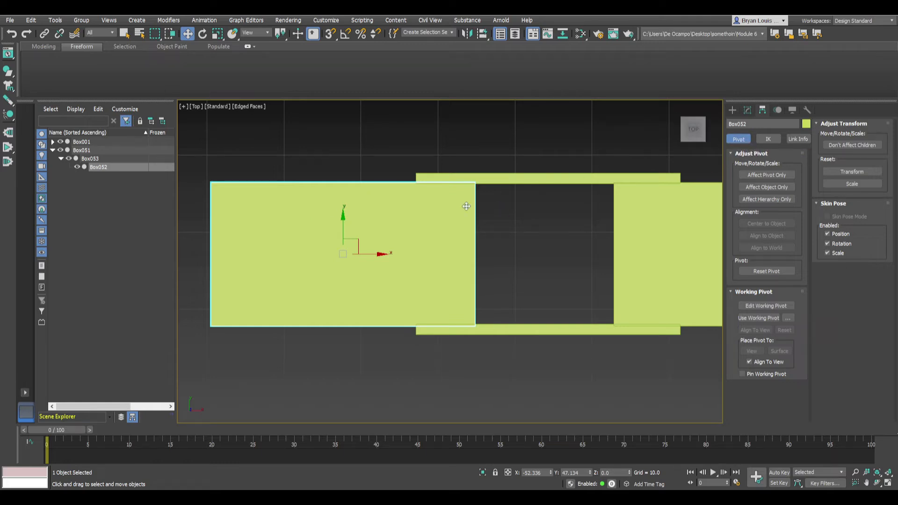
pyautogui.click(791, 177)
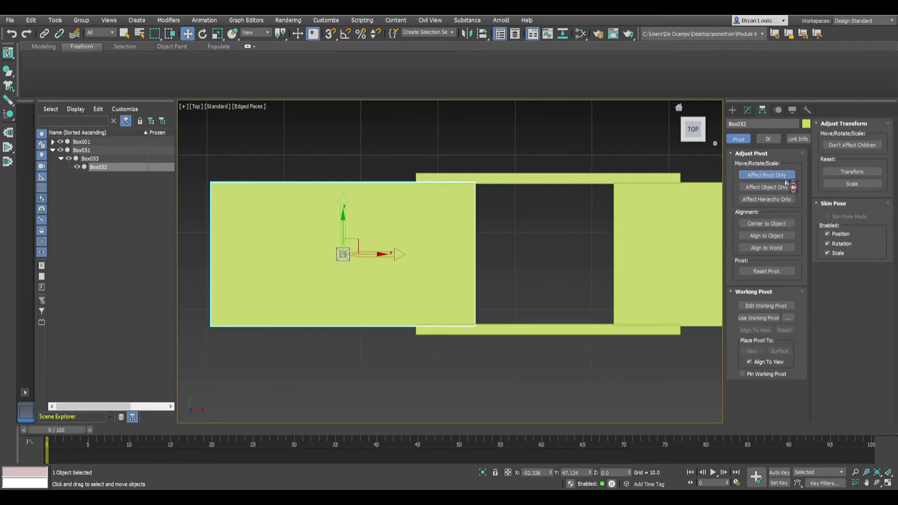
# - Move Box052's pivot along X to about -39.11, inside the end overlapped by the side plates
pyautogui.scroll(4, 363, 275)
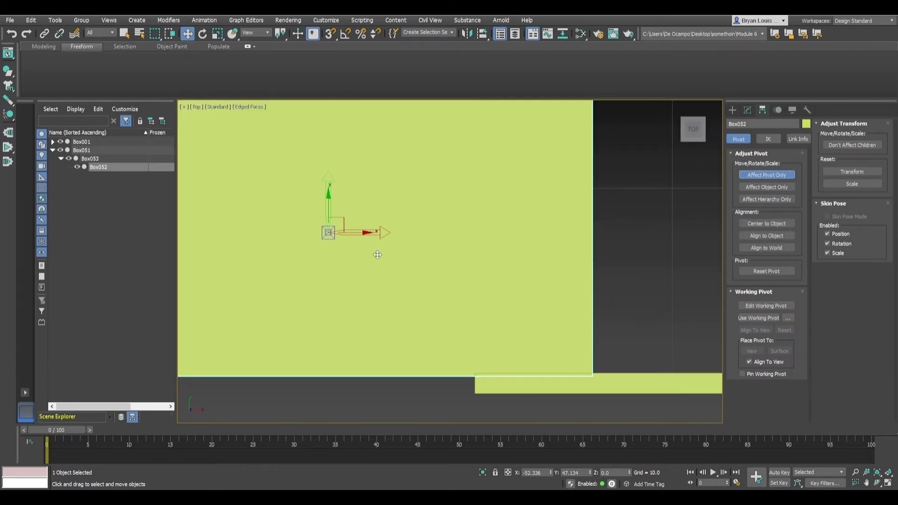
pyautogui.press('p')
pyautogui.keyDown('alt'); pyautogui.moveTo(324, 254); pyautogui.dragTo(345, 228, button='middle'); pyautogui.keyUp('alt')
pyautogui.keyDown('alt'); pyautogui.moveTo(377, 310); pyautogui.dragTo(377, 354, button='middle'); pyautogui.keyUp('alt')
pyautogui.press('t')
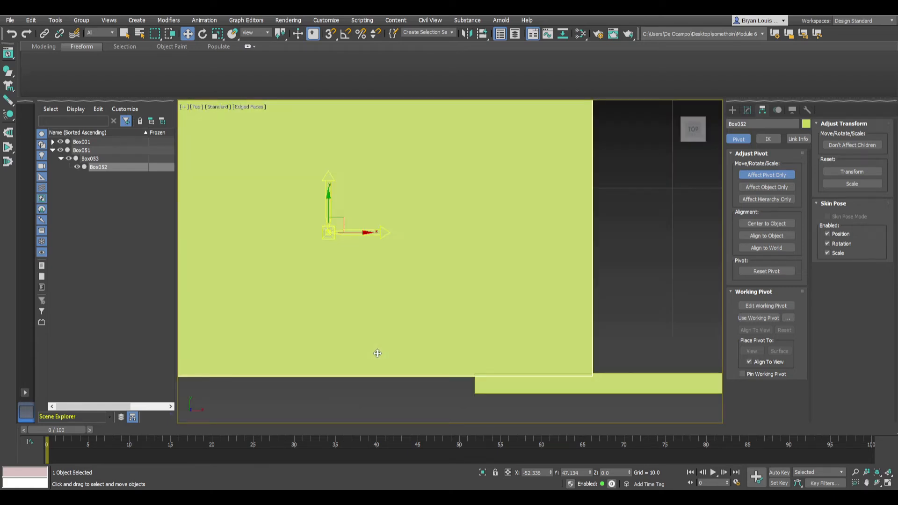
pyautogui.press('z')
pyautogui.moveTo(558, 243); pyautogui.dragTo(478, 254, button='middle')
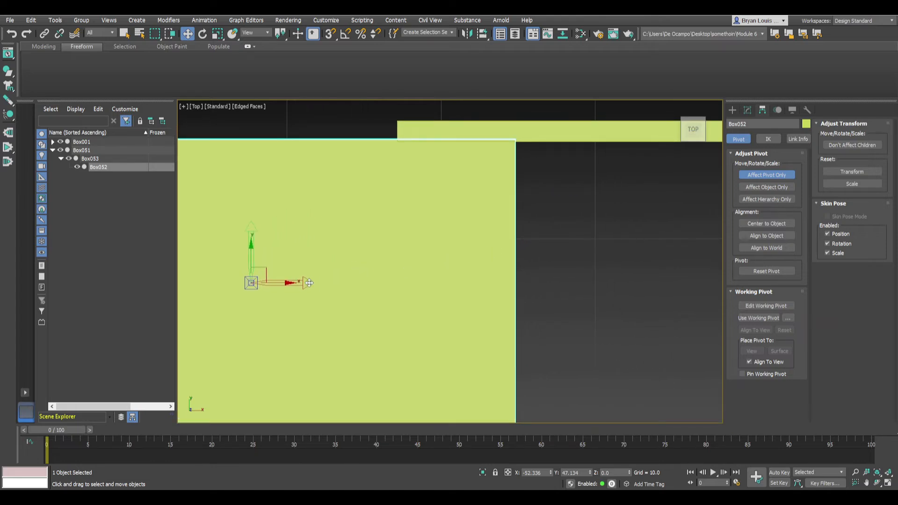
pyautogui.moveTo(286, 283); pyautogui.dragTo(489, 284)
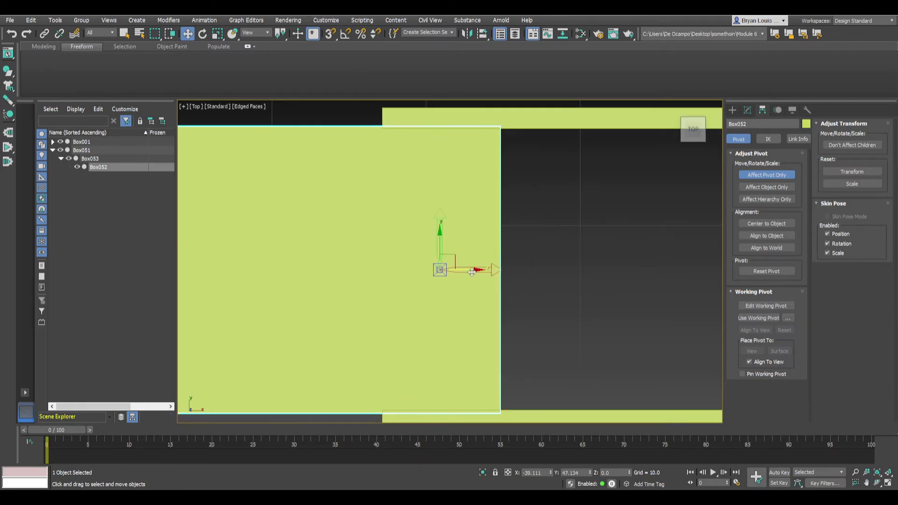
# - Examine Box052's pivot placement between the side plates in Perspective and Top views
pyautogui.keyDown('alt'); pyautogui.moveTo(472, 272); pyautogui.dragTo(431, 242, button='middle'); pyautogui.keyUp('alt')
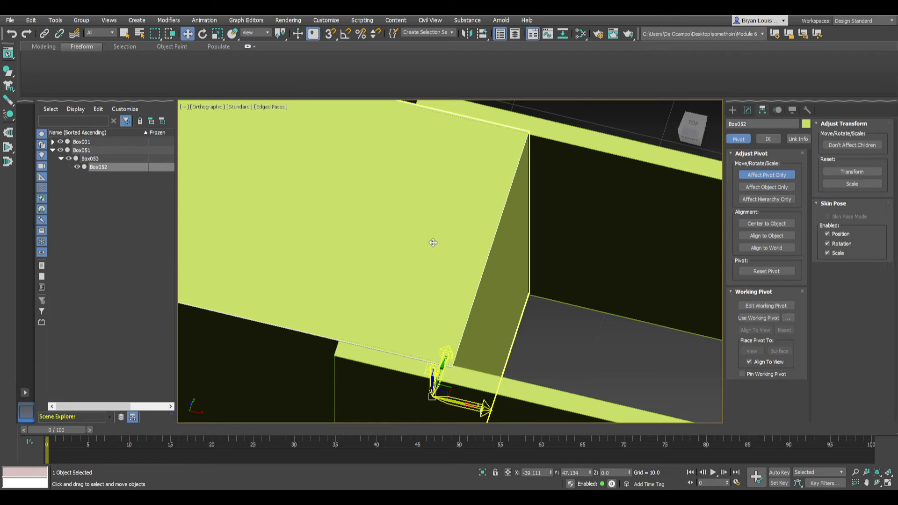
pyautogui.press('p')
pyautogui.scroll(-3, 441, 210)
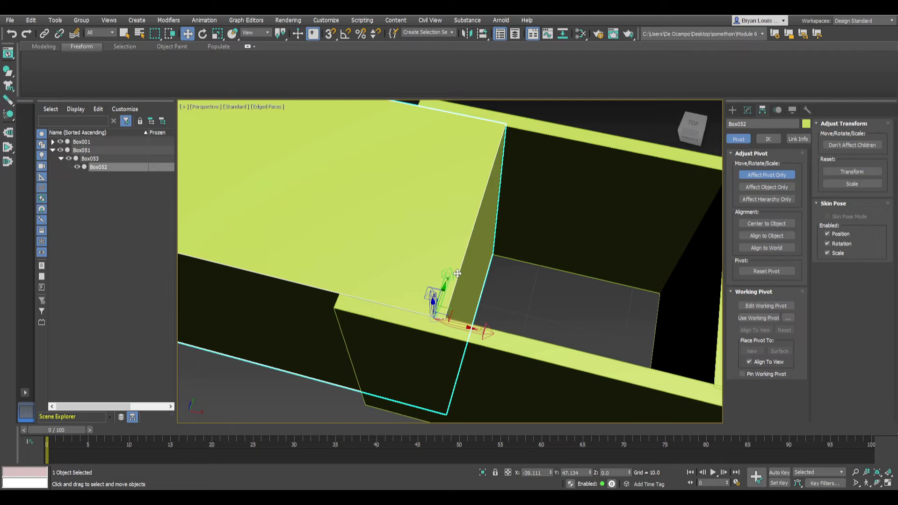
pyautogui.press('t')
pyautogui.scroll(-5, 527, 222)
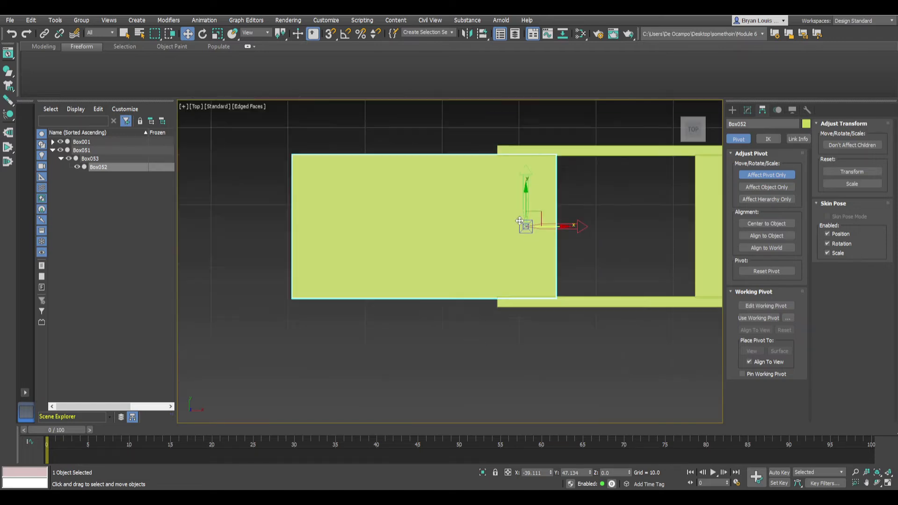
pyautogui.scroll(5, 525, 207)
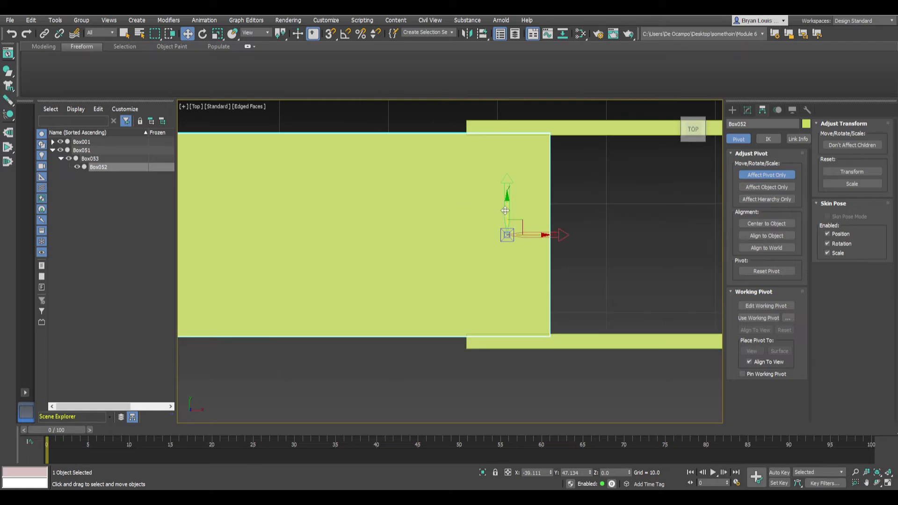
pyautogui.moveTo(583, 213); pyautogui.dragTo(471, 233, button='middle')
pyautogui.rightClick(477, 248)
pyautogui.click(461, 246)
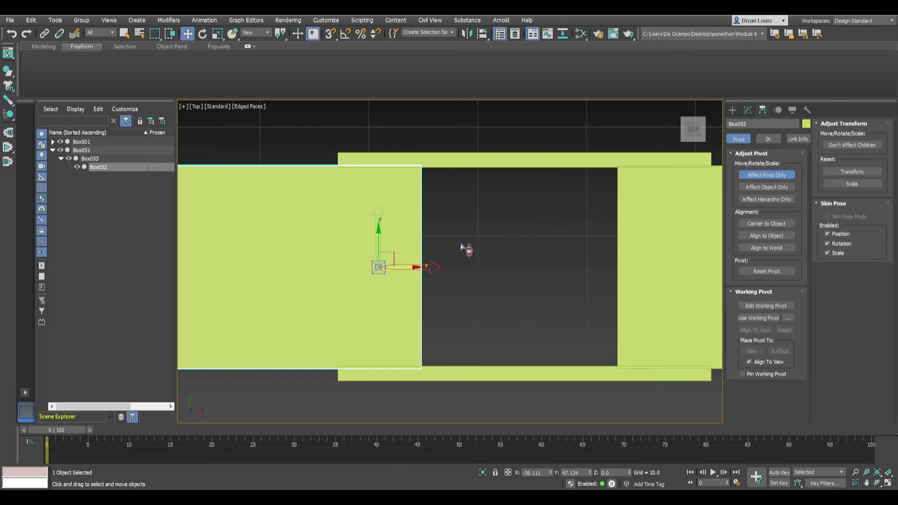
# - Turn off Affect Pivot Only and nudge Box052 along X to about -39.23
pyautogui.click(784, 179)
pyautogui.moveTo(354, 249); pyautogui.dragTo(353, 248)
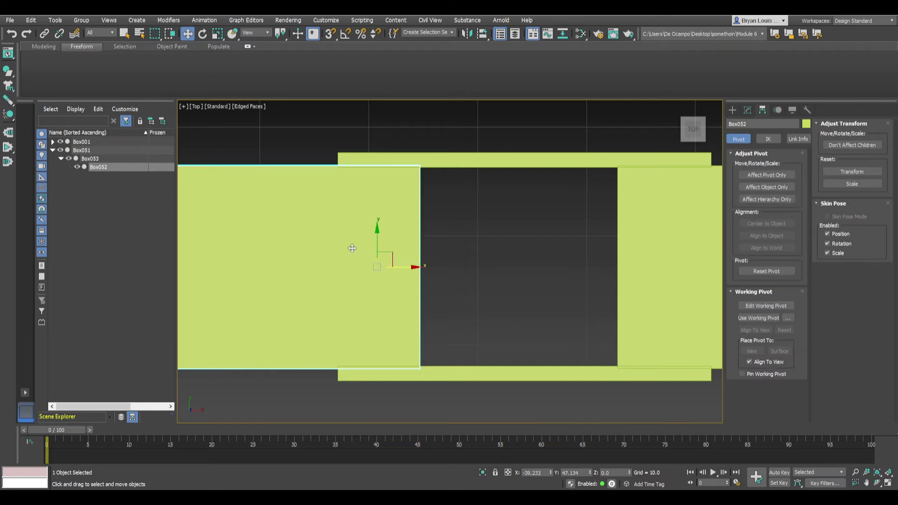
# - Turn on Affect Pivot Only for Box053 and move its pivot along X to about -12.37, inside the overlap with Box051
pyautogui.click(447, 160)
pyautogui.scroll(-3, 558, 214)
pyautogui.scroll(3, 558, 215)
pyautogui.moveTo(622, 207); pyautogui.dragTo(544, 192, button='middle')
pyautogui.click(766, 174)
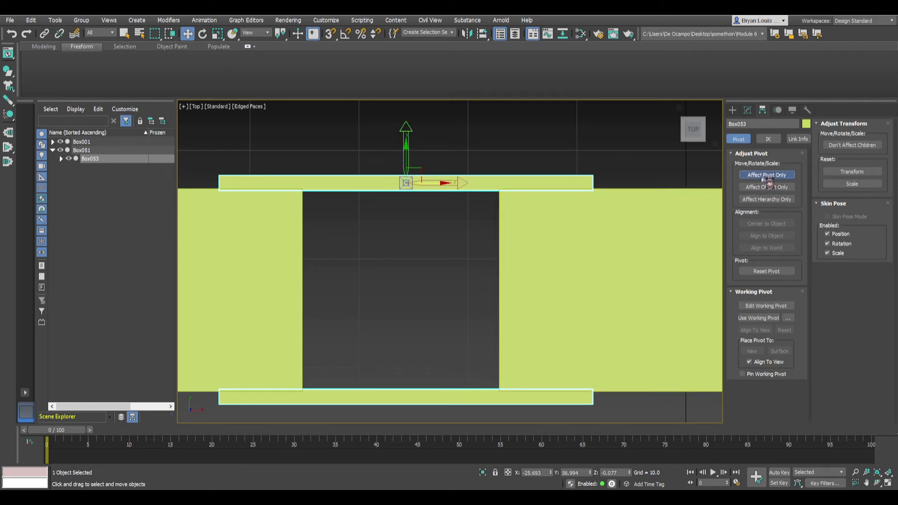
pyautogui.moveTo(468, 184); pyautogui.dragTo(588, 191)
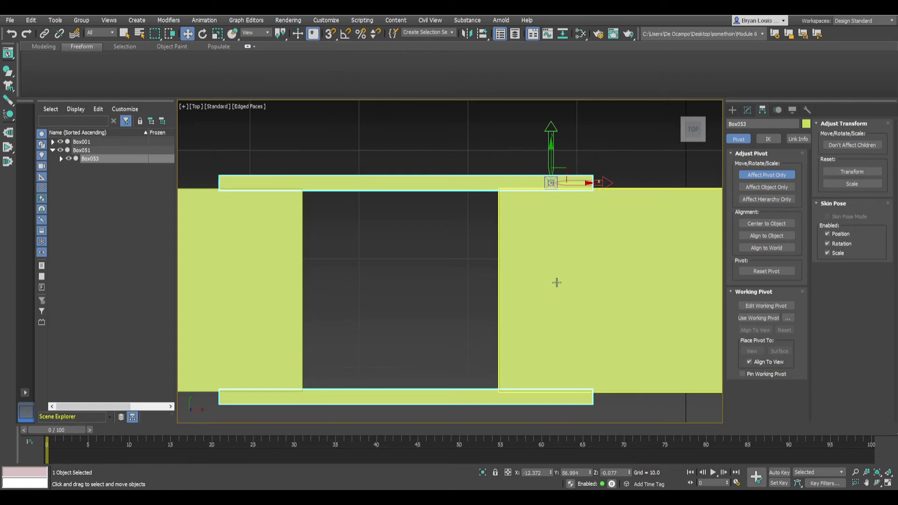
# - Enable snapping and set the snap options to Midpoint with Vertex turned off
pyautogui.click(329, 39)
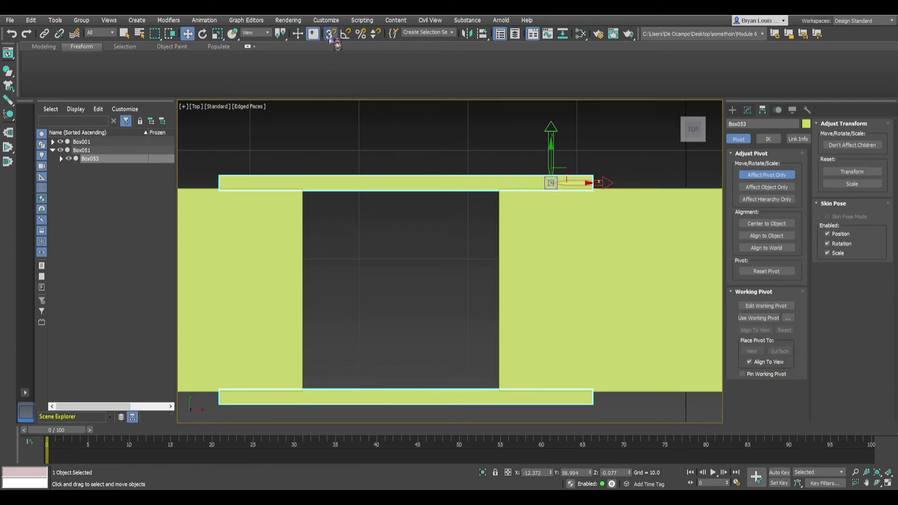
pyautogui.rightClick(330, 34)
pyautogui.click(395, 251)
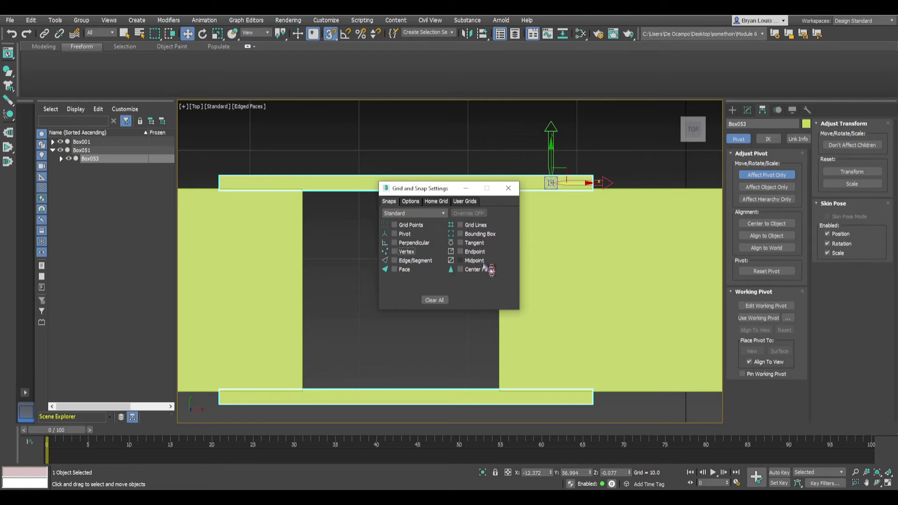
pyautogui.click(461, 261)
pyautogui.click(508, 188)
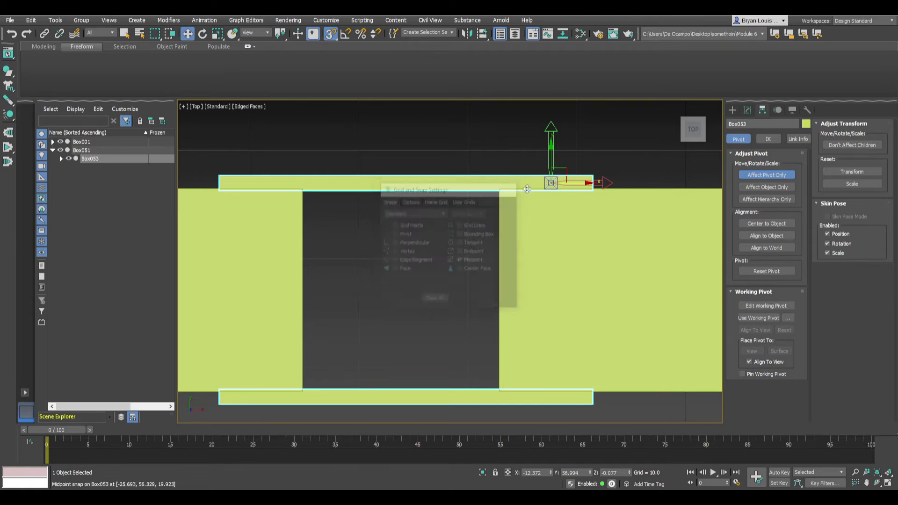
# - Snap Box053's pivot along Y to 47.134, midway between the side plates, and turn off Affect Pivot Only
pyautogui.moveTo(553, 186); pyautogui.dragTo(498, 294)
pyautogui.click(767, 175)
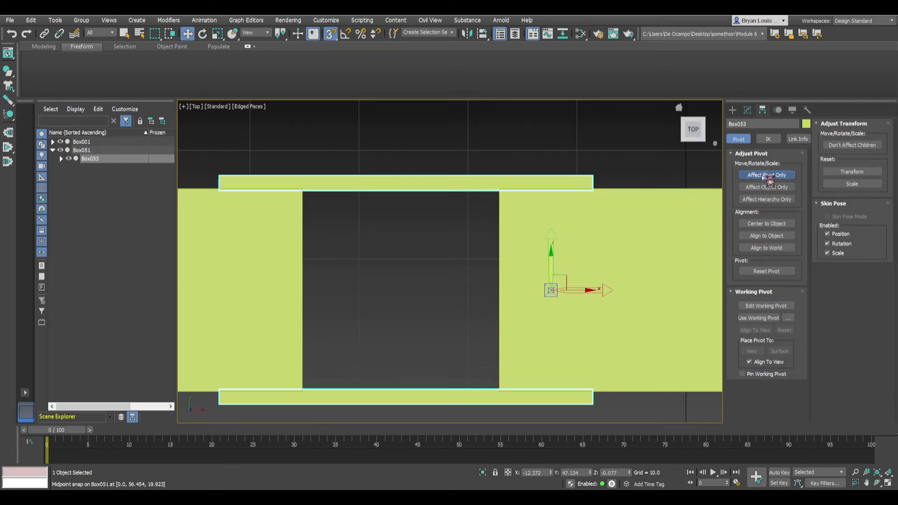
pyautogui.keyDown('alt'); pyautogui.moveTo(542, 326); pyautogui.dragTo(481, 270, button='middle'); pyautogui.keyUp('alt')
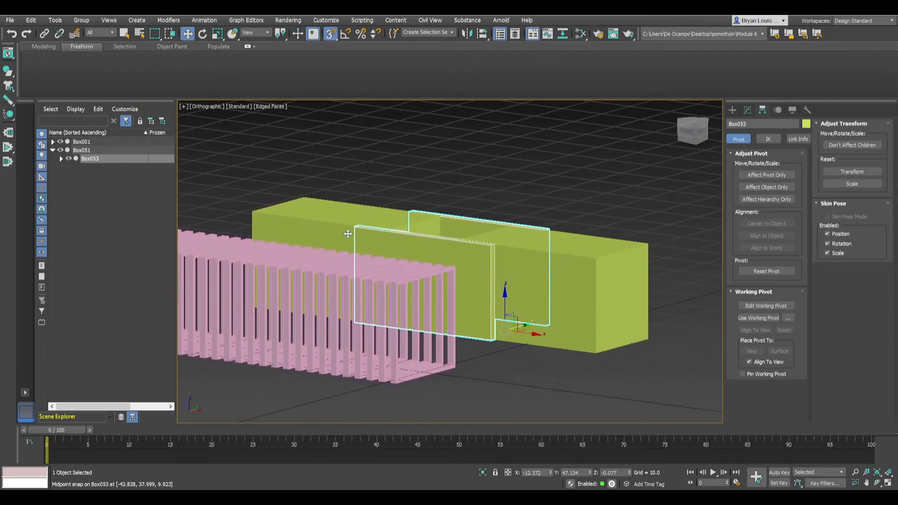
# - Hide Box001 and its children Box002 to Box050 in the Front view, leaving the green boxes displayed
pyautogui.click(318, 222)
pyautogui.keyDown('alt'); pyautogui.moveTo(363, 260); pyautogui.dragTo(403, 271, button='middle'); pyautogui.keyUp('alt')
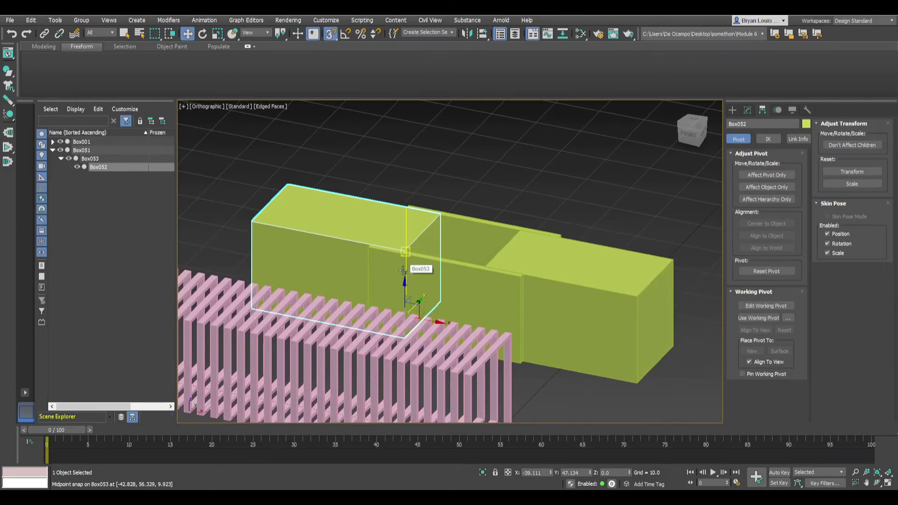
pyautogui.press('f')
pyautogui.scroll(5, 374, 272)
pyautogui.moveTo(70, 142); pyautogui.dragTo(65, 147)
pyautogui.click(54, 142)
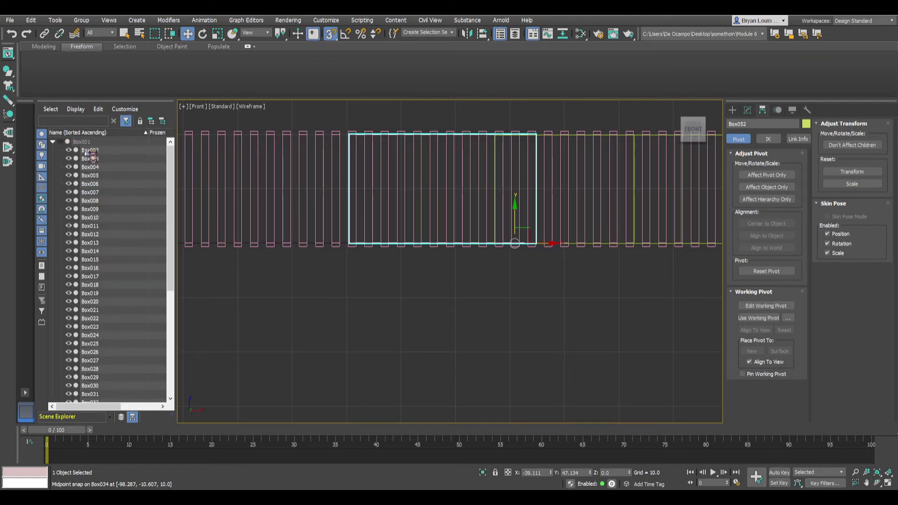
pyautogui.click(83, 151)
pyautogui.scroll(-7, 100, 190)
pyautogui.keyDown('shift'); pyautogui.click(81, 369); pyautogui.keyUp('shift')
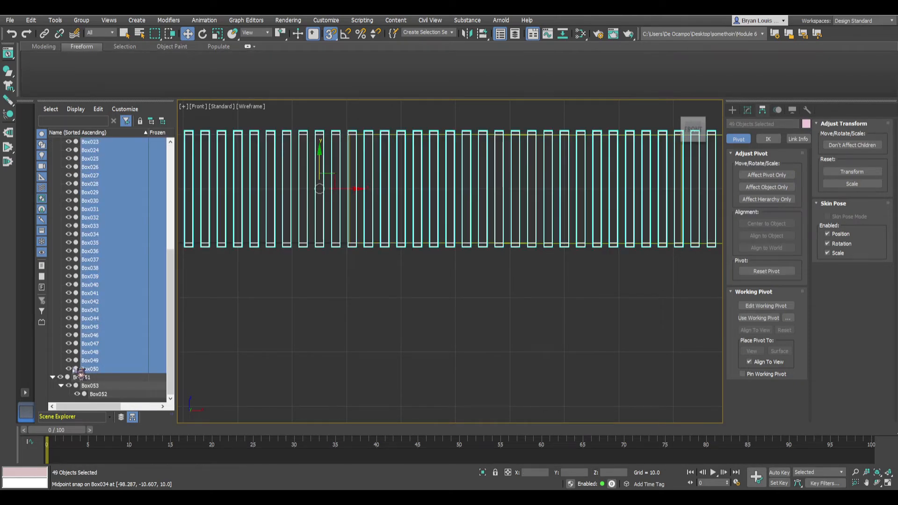
pyautogui.click(69, 369)
pyautogui.scroll(7, 76, 264)
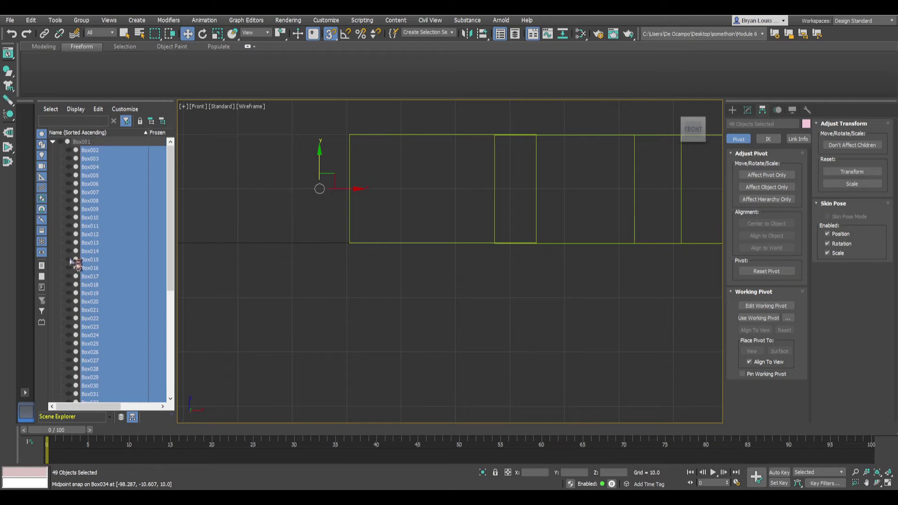
pyautogui.click(52, 143)
# - Turn on Affect Pivot Only for Box052 and snap its pivot vertically to mid-height at Z 10.0
pyautogui.scroll(-2, 496, 211)
pyautogui.moveTo(517, 296); pyautogui.dragTo(391, 296, button='middle')
pyautogui.click(309, 156)
pyautogui.scroll(4, 367, 194)
pyautogui.scroll(-5, 454, 203)
pyautogui.scroll(2, 435, 234)
pyautogui.scroll(-2, 442, 255)
pyautogui.scroll(2, 460, 184)
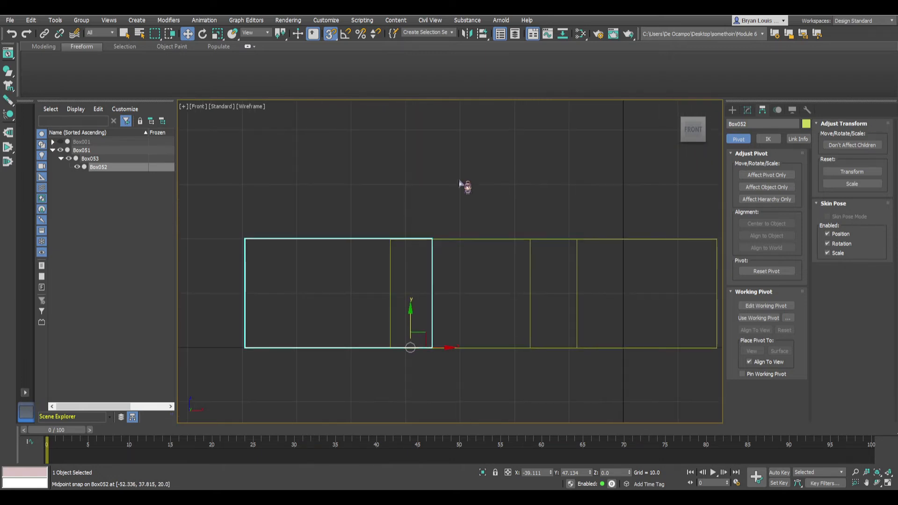
pyautogui.click(782, 175)
pyautogui.moveTo(411, 311); pyautogui.dragTo(429, 293)
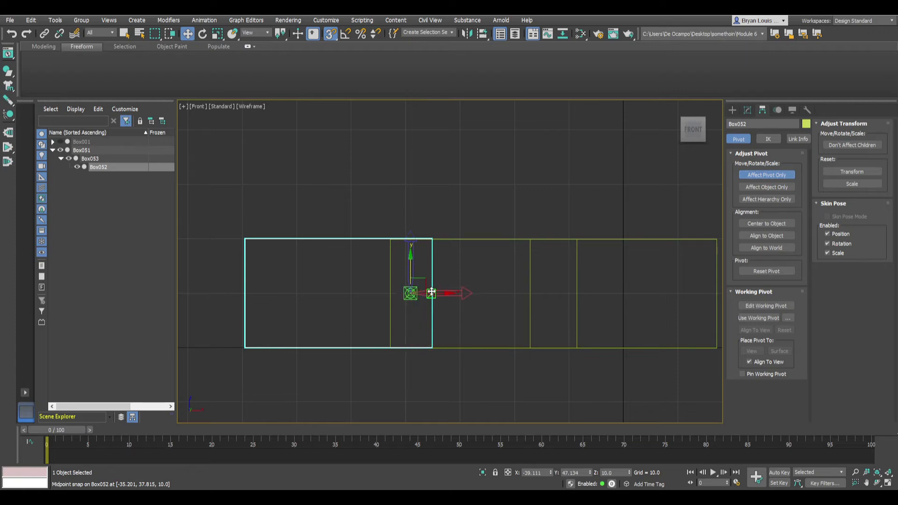
# - Snap Box053's pivot vertically to its mid-height at Z 9.923
pyautogui.click(519, 241)
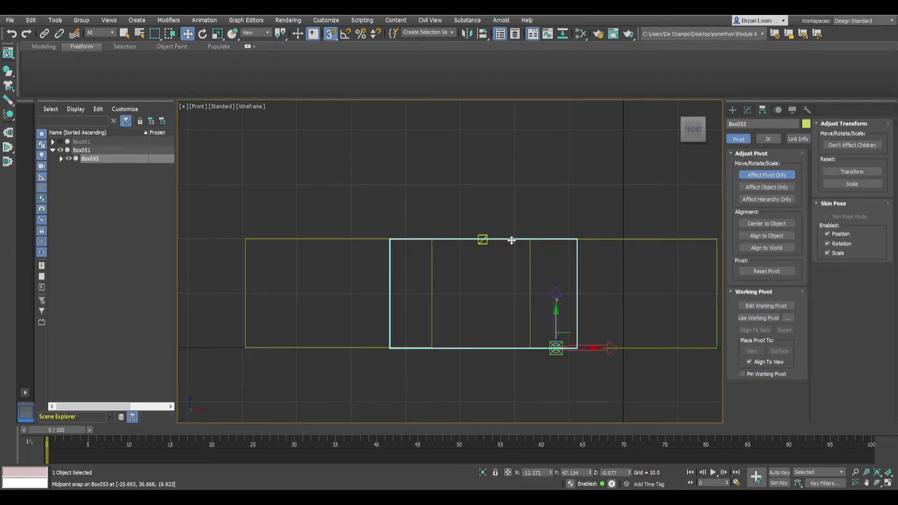
pyautogui.moveTo(556, 311); pyautogui.dragTo(573, 294)
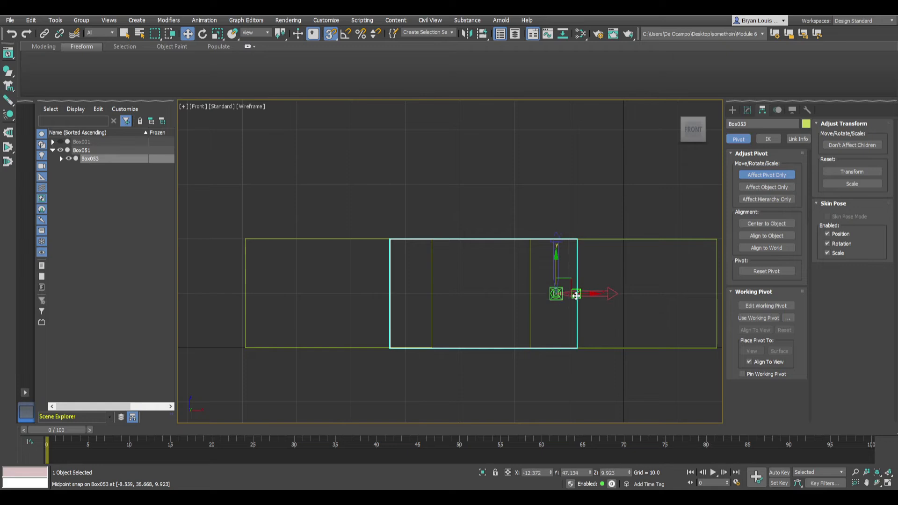
pyautogui.scroll(-3, 576, 295)
# - Snap Box051's pivot to the midpoint of its outer end edge at X 17.135, Z 9.923, and turn off Affect Pivot Only
pyautogui.click(667, 255)
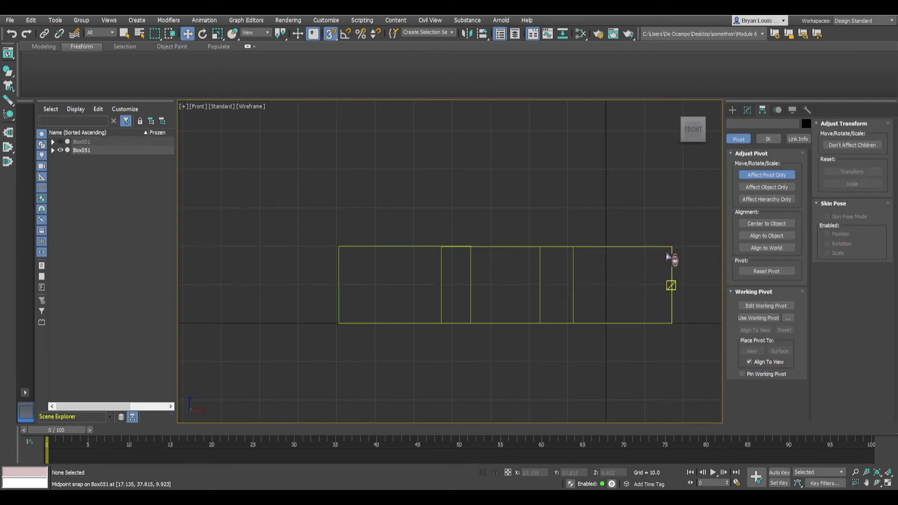
pyautogui.click(670, 257)
pyautogui.moveTo(635, 323); pyautogui.dragTo(672, 286)
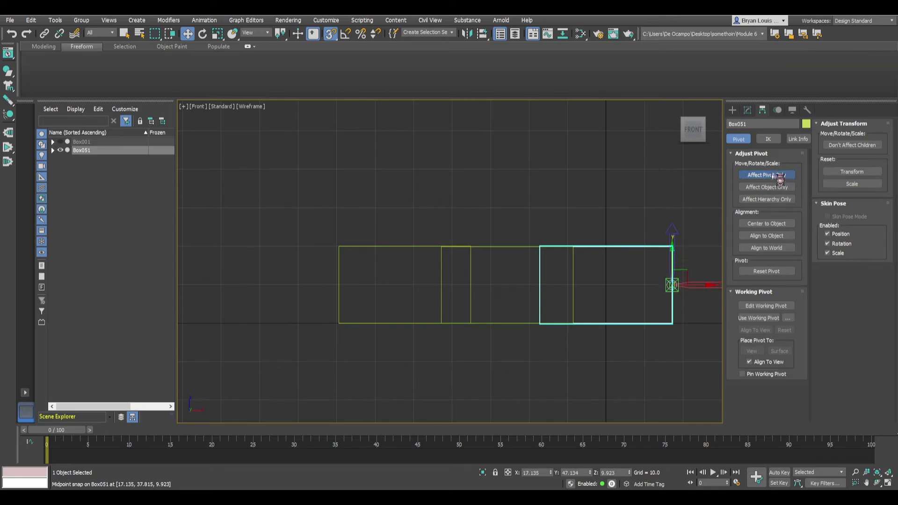
pyautogui.click(780, 180)
# - Examine Box051's pivot placement in the Perspective view, briefly displaying it with Affect Pivot Only
pyautogui.scroll(-2, 610, 217)
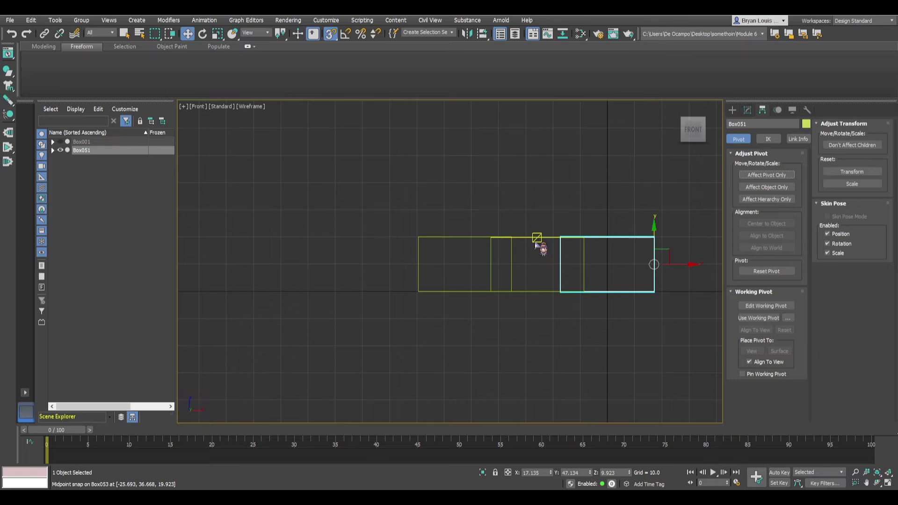
pyautogui.press('p')
pyautogui.keyDown('alt'); pyautogui.moveTo(532, 244); pyautogui.dragTo(595, 301, button='middle'); pyautogui.keyUp('alt')
pyautogui.scroll(4, 535, 311)
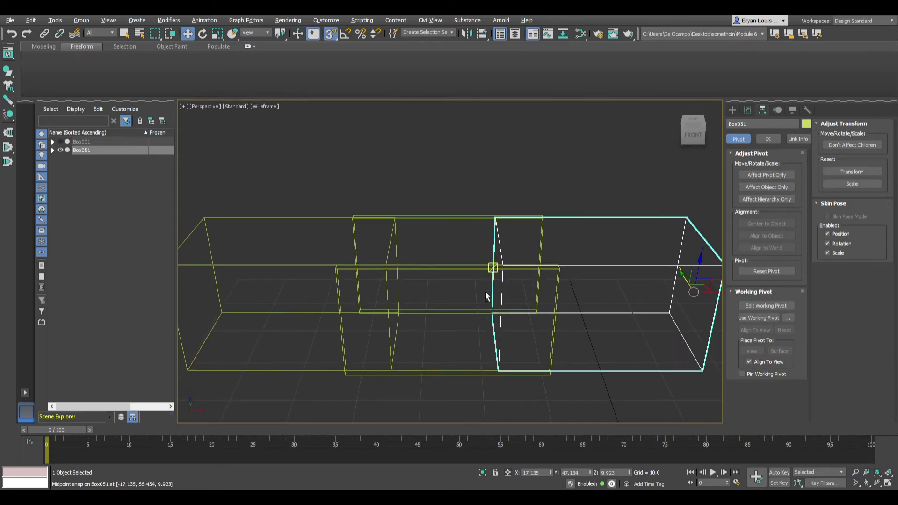
pyautogui.keyDown('alt'); pyautogui.moveTo(484, 297); pyautogui.dragTo(511, 293, button='middle'); pyautogui.keyUp('alt')
pyautogui.moveTo(444, 315)
pyautogui.mouseDown(button='middle')
pyautogui.moveTo(520, 276)
pyautogui.moveTo(480, 278)
pyautogui.moveTo(445, 299)
pyautogui.moveTo(453, 279)
pyautogui.mouseUp(button='middle')
pyautogui.scroll(-3, 519, 276)
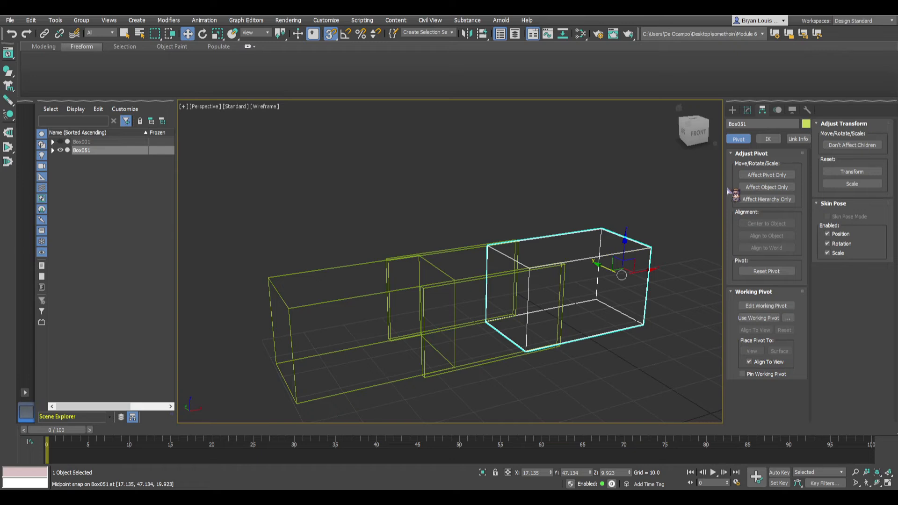
pyautogui.click(786, 177)
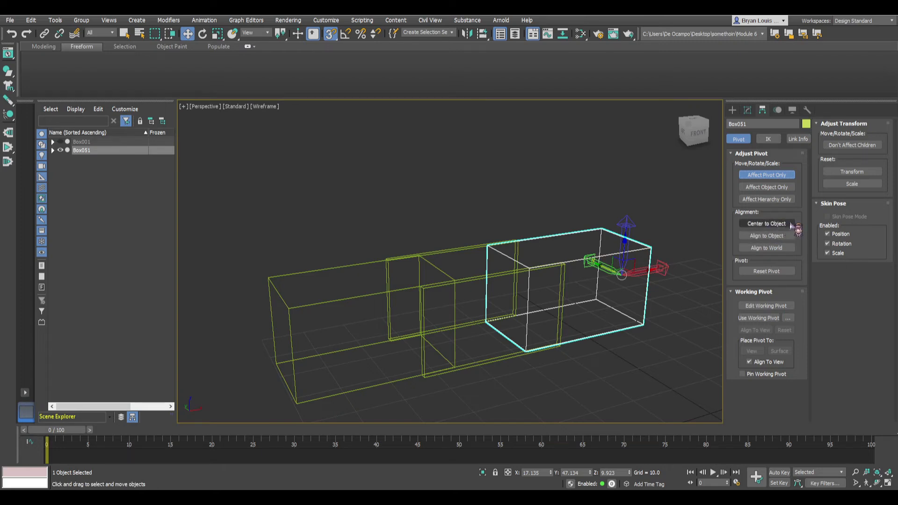
pyautogui.click(765, 175)
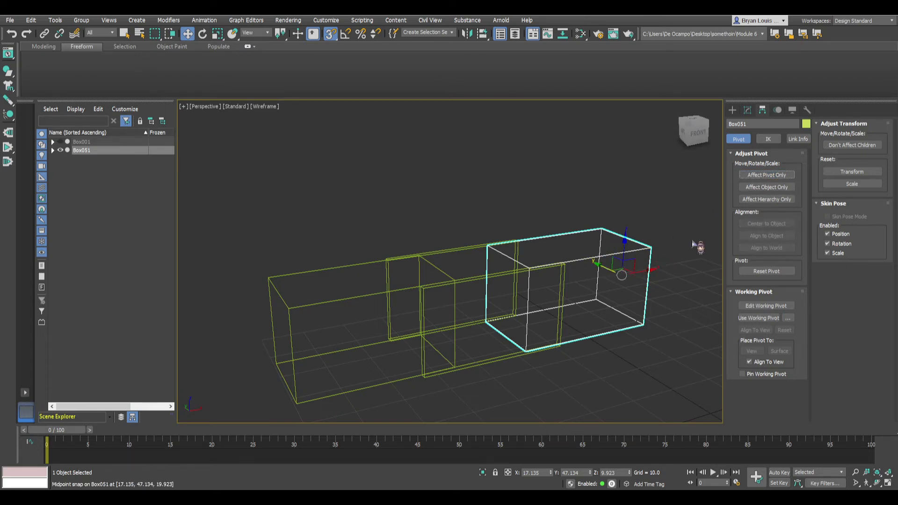
# - Turn off snapping and test-rotate Box053 upward about its Y axis
pyautogui.press('s')
pyautogui.keyDown('alt'); pyautogui.moveTo(491, 281); pyautogui.dragTo(527, 256, button='middle'); pyautogui.keyUp('alt')
pyautogui.click(469, 263)
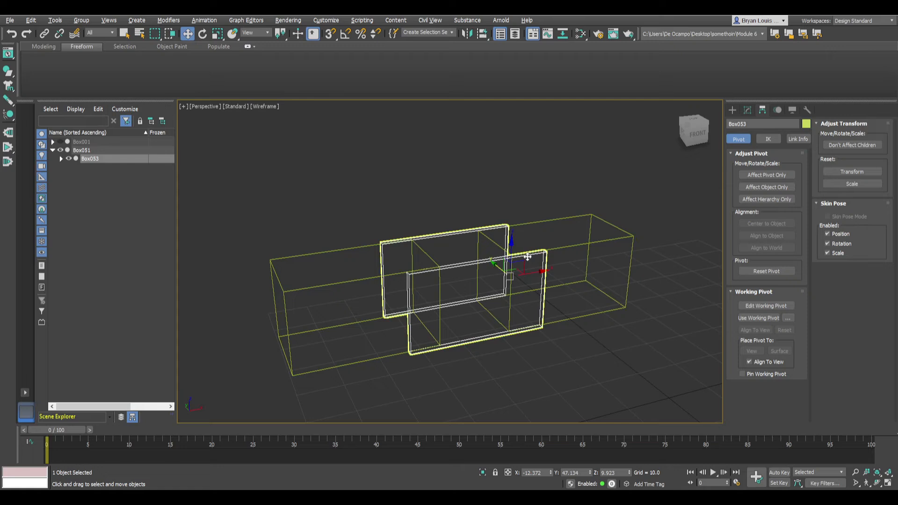
pyautogui.press('e')
pyautogui.moveTo(487, 263)
pyautogui.mouseDown()
pyautogui.moveTo(458, 261)
pyautogui.moveTo(483, 266)
pyautogui.moveTo(489, 255)
pyautogui.mouseUp()
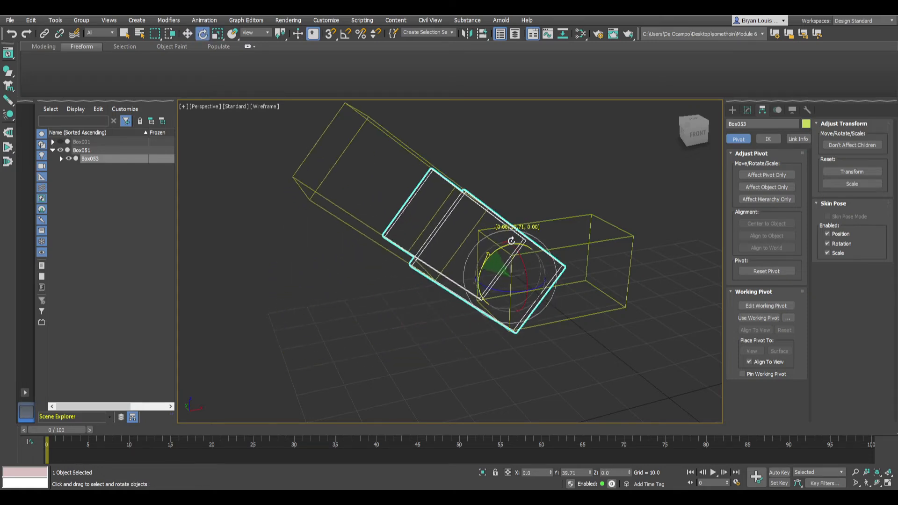
# - Test-rotate Box052 upward about its Y axis at its joint with the side plates
pyautogui.click(435, 169)
pyautogui.moveTo(435, 169); pyautogui.dragTo(379, 270, button='middle')
pyautogui.moveTo(377, 242); pyautogui.dragTo(443, 224)
pyautogui.keyDown('alt'); pyautogui.moveTo(443, 224); pyautogui.dragTo(417, 204, button='middle'); pyautogui.keyUp('alt')
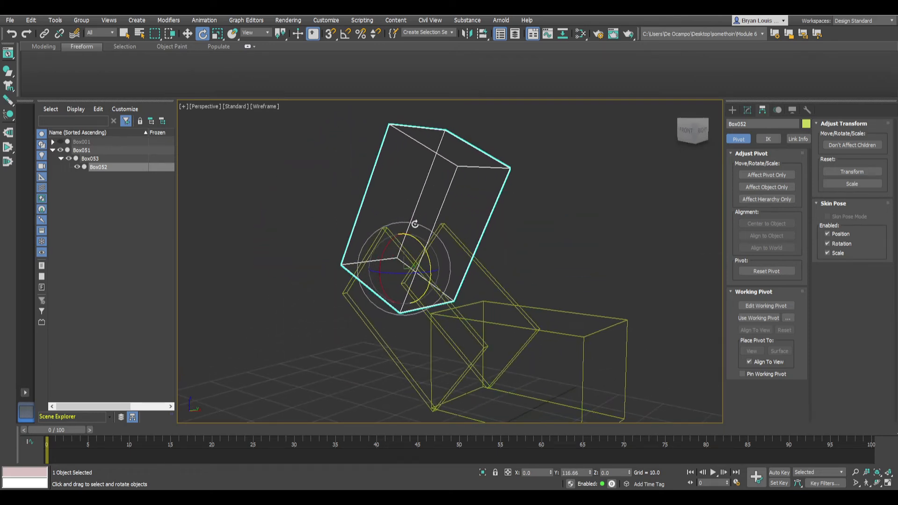
# - Set the Perspective viewport to Default Shading and inspect the bent boxes
pyautogui.click(265, 106)
pyautogui.click(281, 116)
pyautogui.keyDown('alt'); pyautogui.moveTo(437, 288); pyautogui.dragTo(451, 304, button='middle'); pyautogui.keyUp('alt')
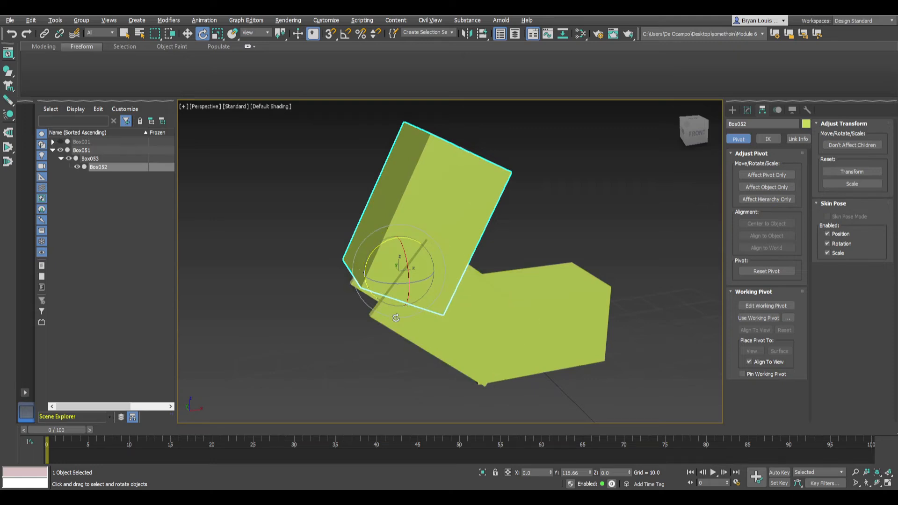
pyautogui.keyDown('alt'); pyautogui.moveTo(456, 311); pyautogui.dragTo(461, 283, button='middle'); pyautogui.keyUp('alt')
# - Undo the test rotations of Box052 and Box053
pyautogui.click(463, 284)
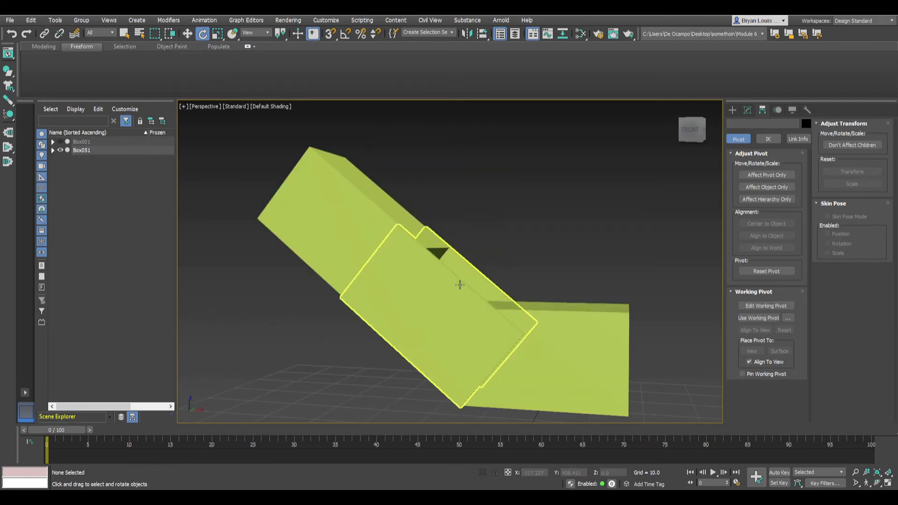
pyautogui.hotkey('ctrl', 'z')
pyautogui.keyDown('alt'); pyautogui.moveTo(383, 298); pyautogui.dragTo(402, 308, button='middle'); pyautogui.keyUp('alt')
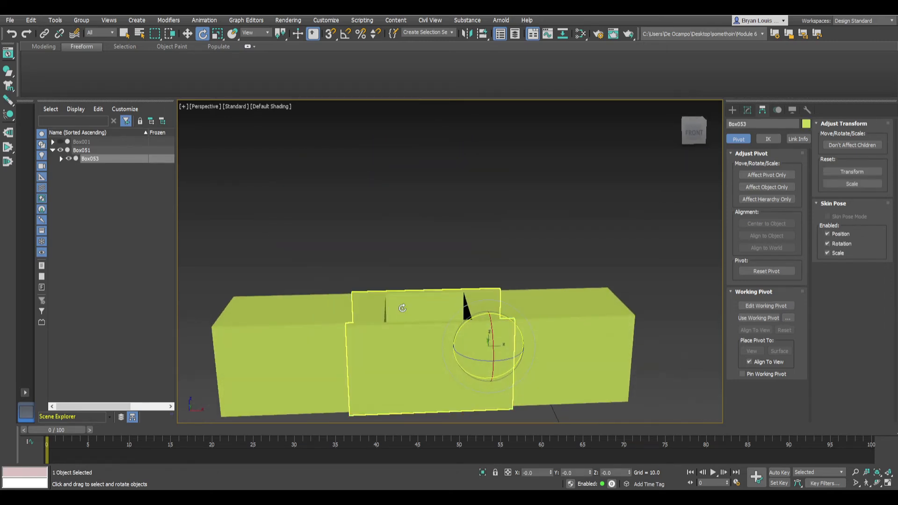
pyautogui.keyDown('alt'); pyautogui.moveTo(321, 295); pyautogui.dragTo(372, 221, button='middle'); pyautogui.keyUp('alt')
pyautogui.scroll(-3, 372, 221)
pyautogui.moveTo(420, 285); pyautogui.dragTo(439, 317, button='middle')
# - Clear the selection in the Front view and start the standard Bones tool
pyautogui.press('f')
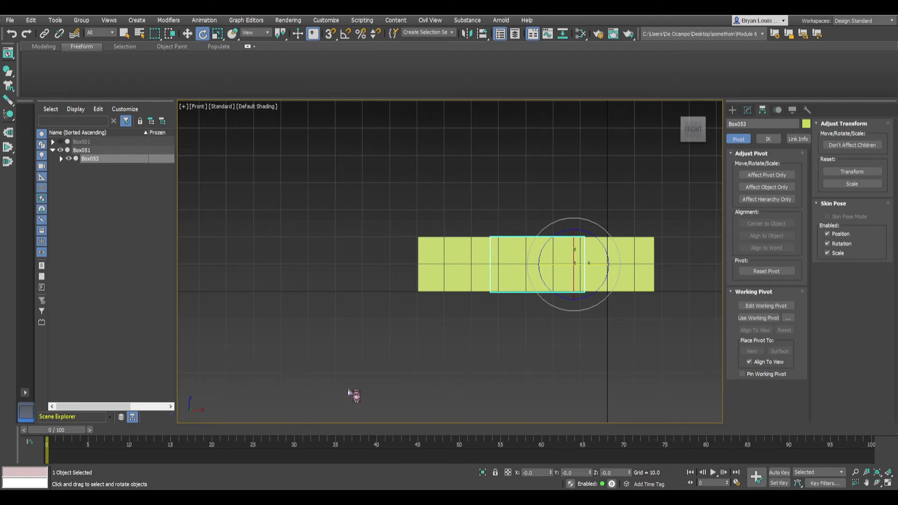
pyautogui.scroll(2, 484, 262)
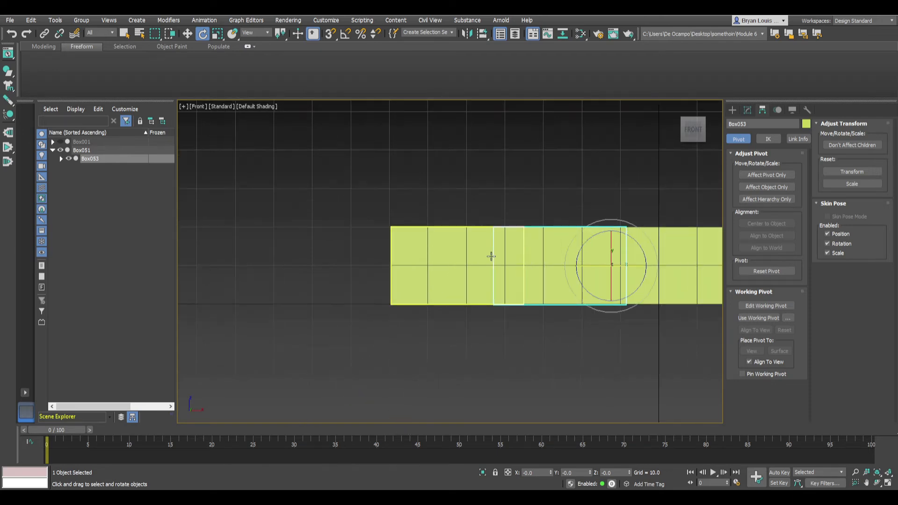
pyautogui.click(462, 364)
pyautogui.scroll(-1, 483, 351)
pyautogui.moveTo(507, 314); pyautogui.dragTo(392, 319, button='middle')
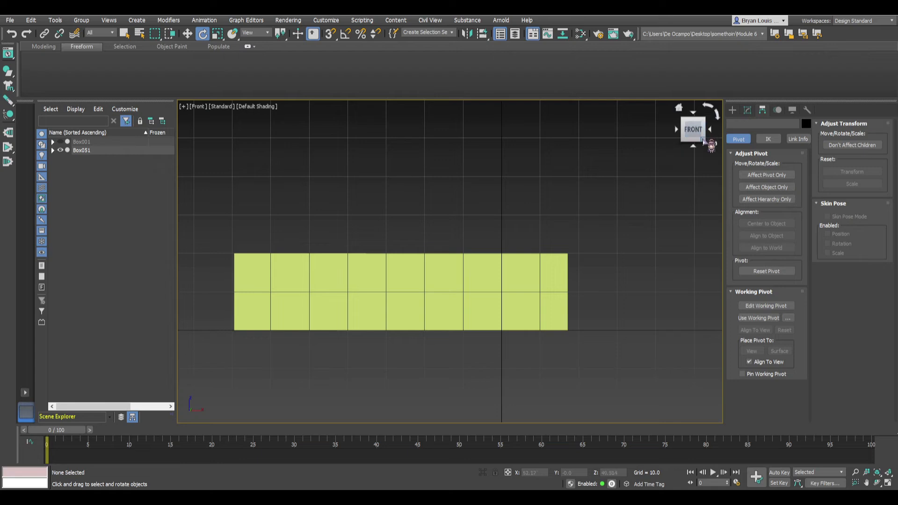
pyautogui.click(733, 110)
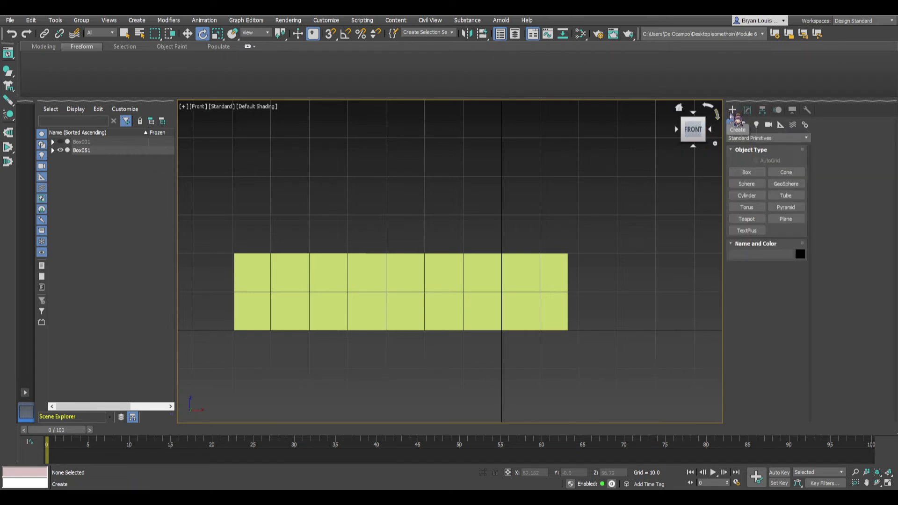
pyautogui.click(805, 125)
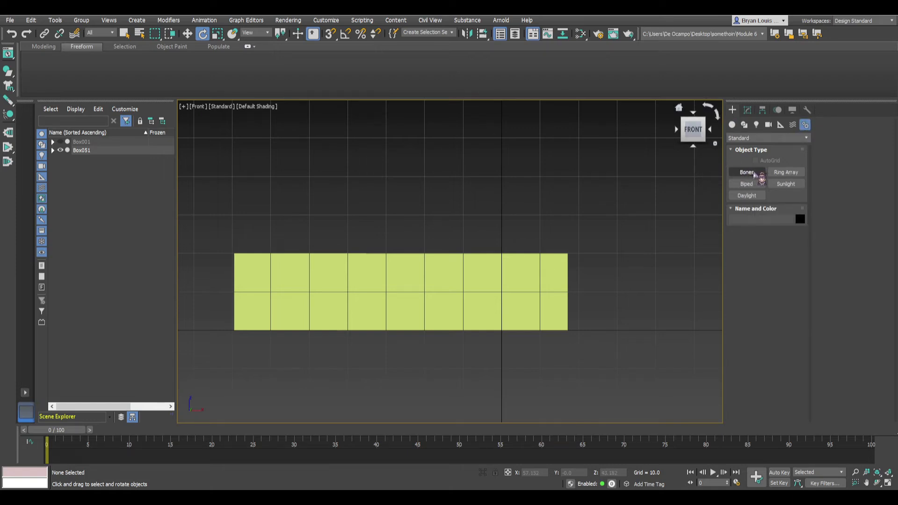
pyautogui.click(748, 172)
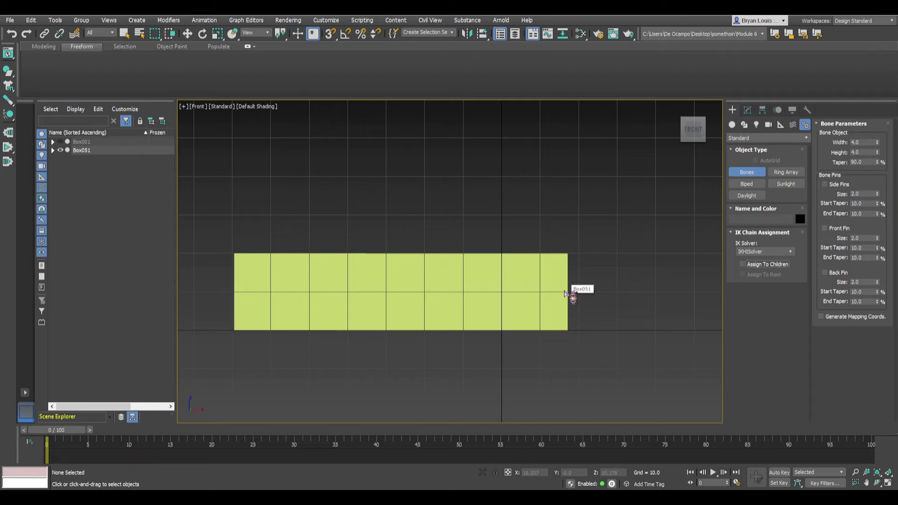
# - Turn on snapping and try to start a bone at the midpoint of Box051's outer edge
pyautogui.press('s')
pyautogui.scroll(3, 571, 300)
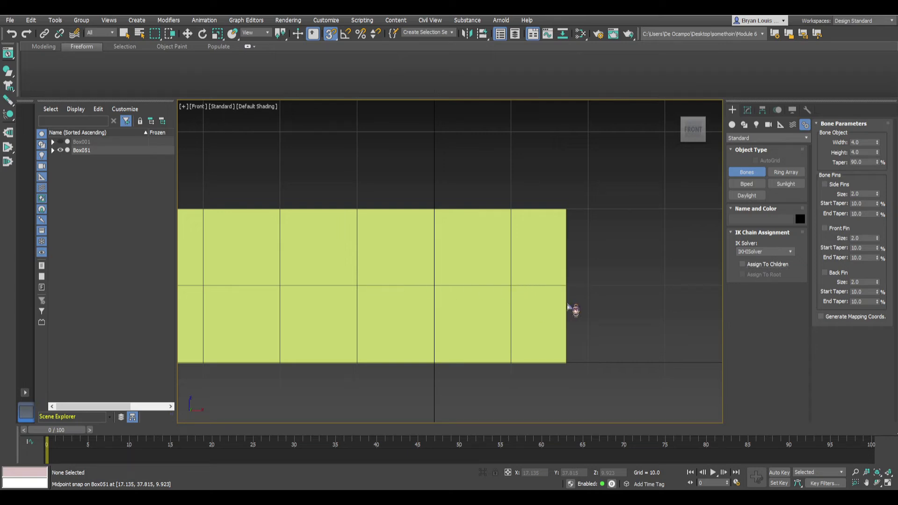
pyautogui.click(572, 299)
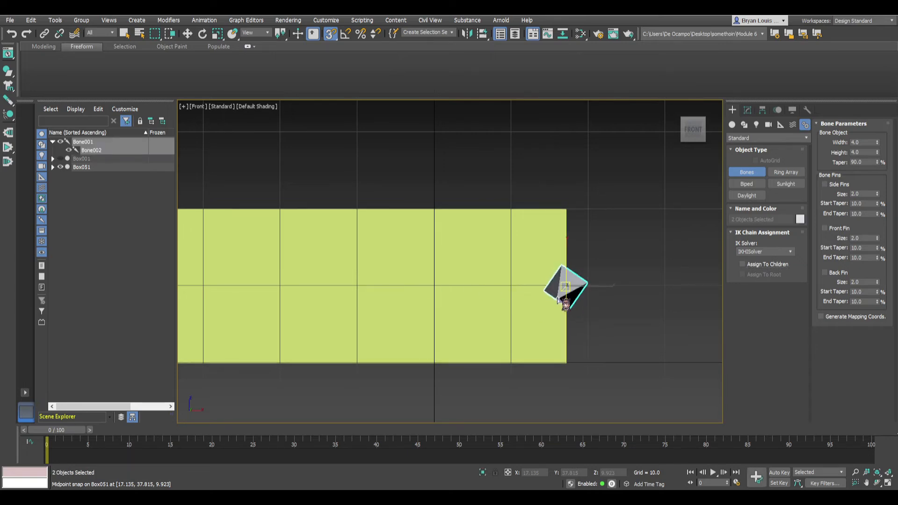
pyautogui.rightClick(595, 287)
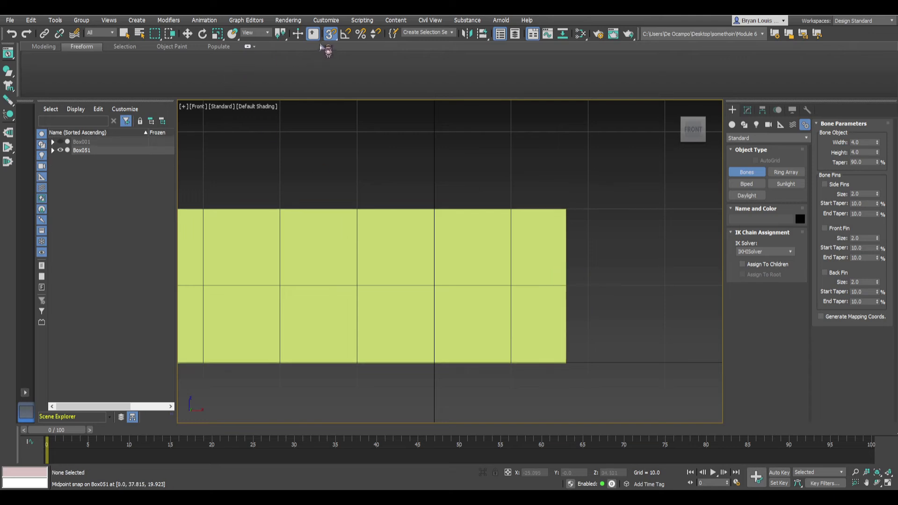
# - Set the Front viewport shading to Wireframe Override
pyautogui.click(267, 107)
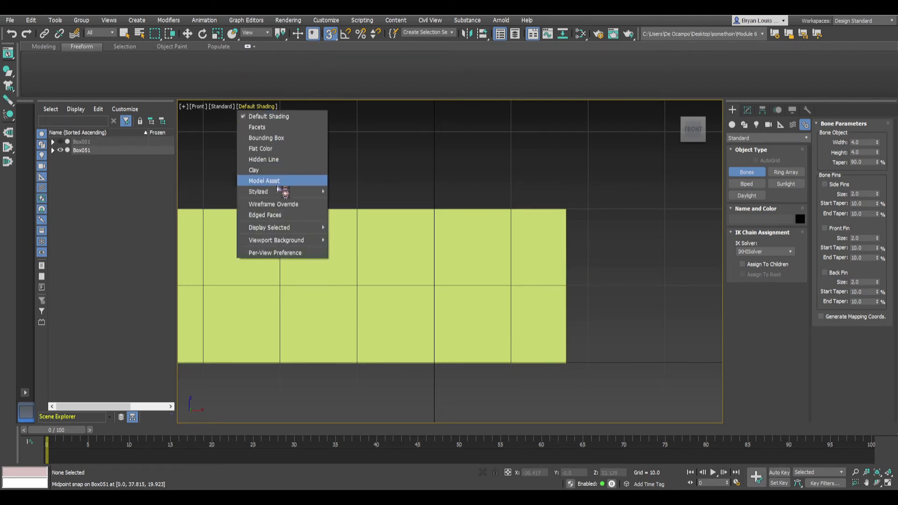
pyautogui.click(286, 204)
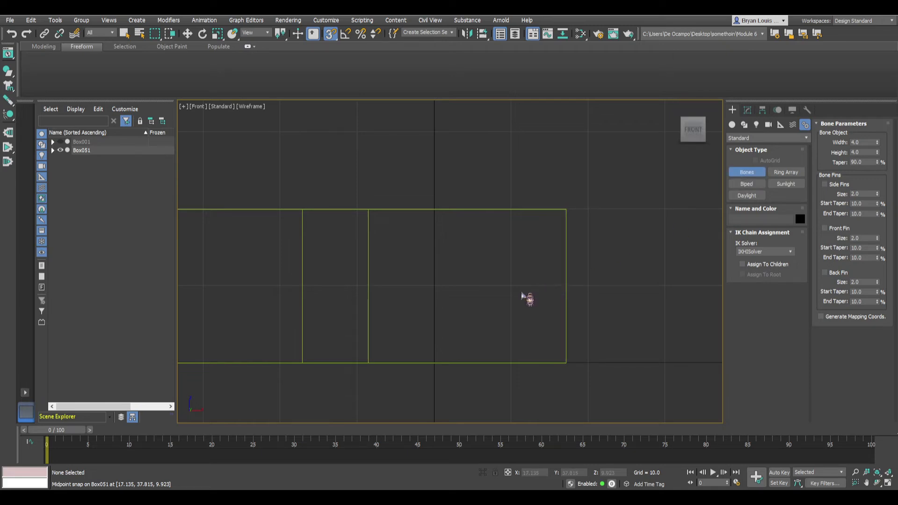
pyautogui.click(505, 293)
pyautogui.rightClick(515, 283)
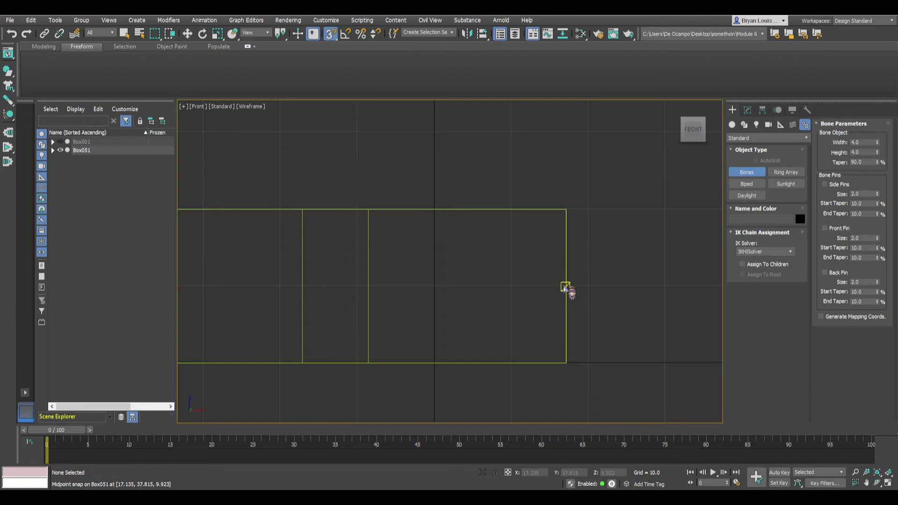
# - Draw a bone from the midpoint of Box051's outer edge to the midpoint of Box053's nearest edge
pyautogui.click(565, 287)
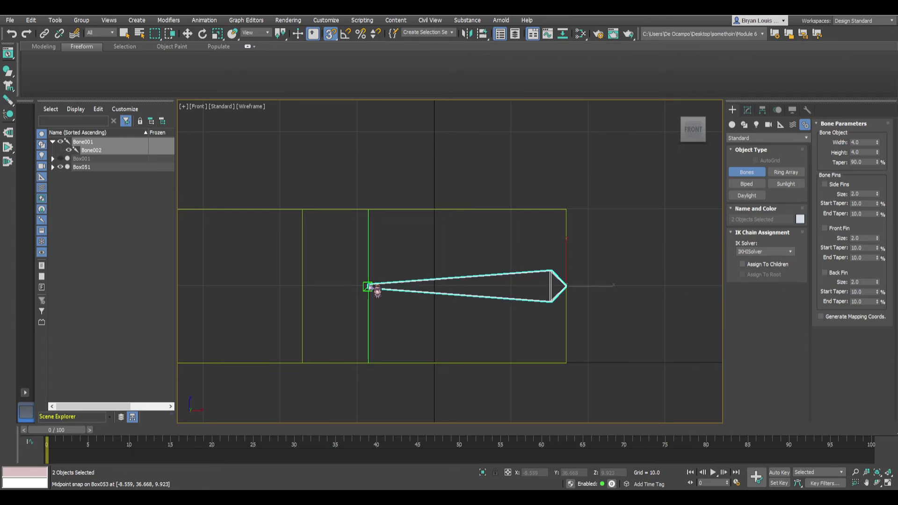
pyautogui.click(377, 291)
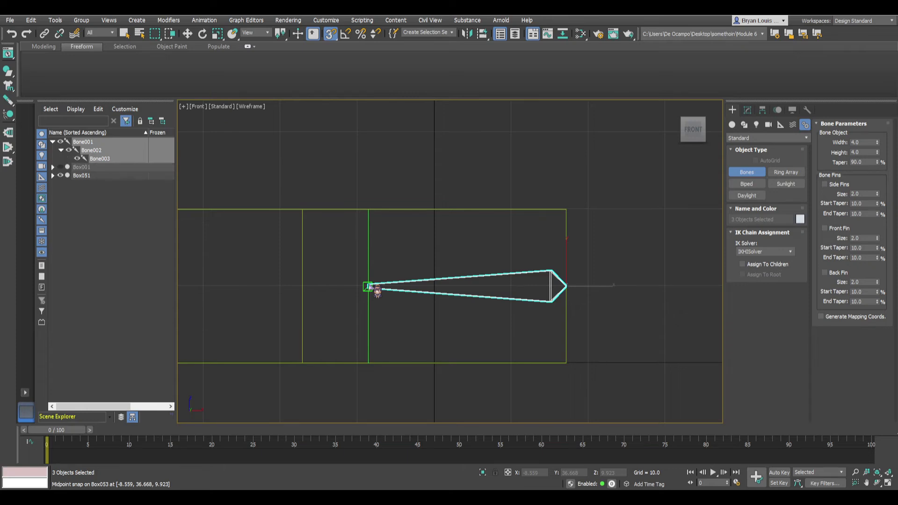
pyautogui.rightClick(353, 286)
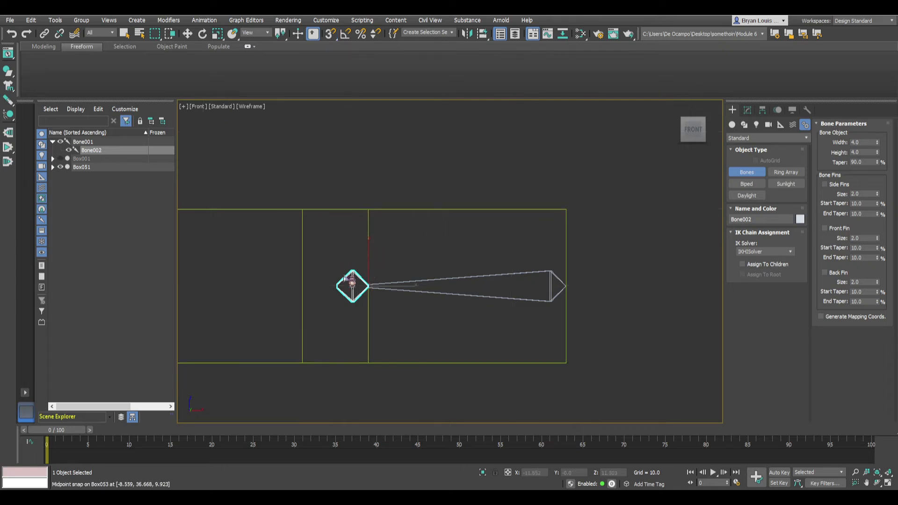
# - Examine how the bone and its end bone sit relative to the boxes in the Perspective view
pyautogui.press('w')
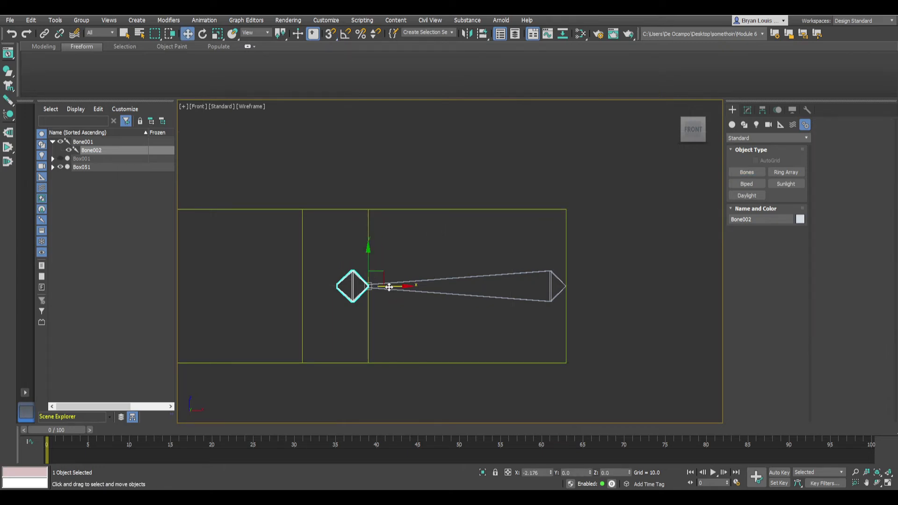
pyautogui.scroll(-4, 400, 219)
pyautogui.moveTo(401, 237); pyautogui.dragTo(391, 268, button='middle')
pyautogui.press('p')
pyautogui.scroll(2, 410, 266)
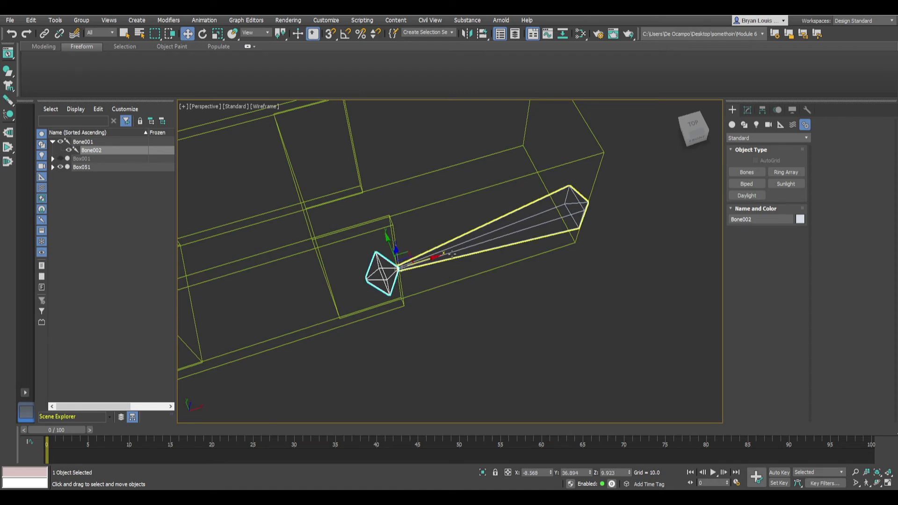
pyautogui.click(489, 249)
pyautogui.click(383, 278)
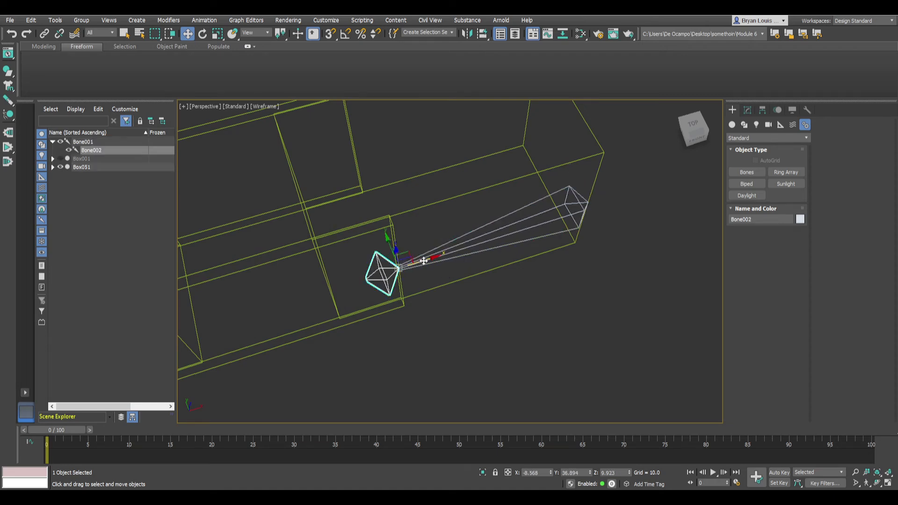
pyautogui.moveTo(418, 287); pyautogui.dragTo(435, 271, button='middle')
pyautogui.click(473, 274)
# - Undo the creation of the bone and its end bone
pyautogui.hotkey('ctrl', 'z')
pyautogui.hotkey('ctrl', 'z')
pyautogui.hotkey('ctrl', 'z')
pyautogui.hotkey('ctrl', 'z')
pyautogui.hotkey('ctrl', 'z')
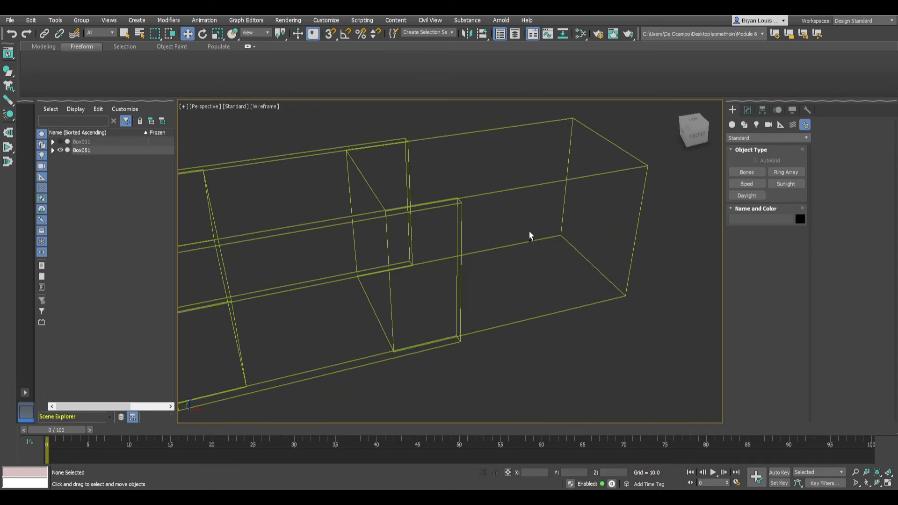
# - Draw a bone chain in the Front view from Box051's outer edge through the centres of both overlaps with Box053
pyautogui.click(754, 175)
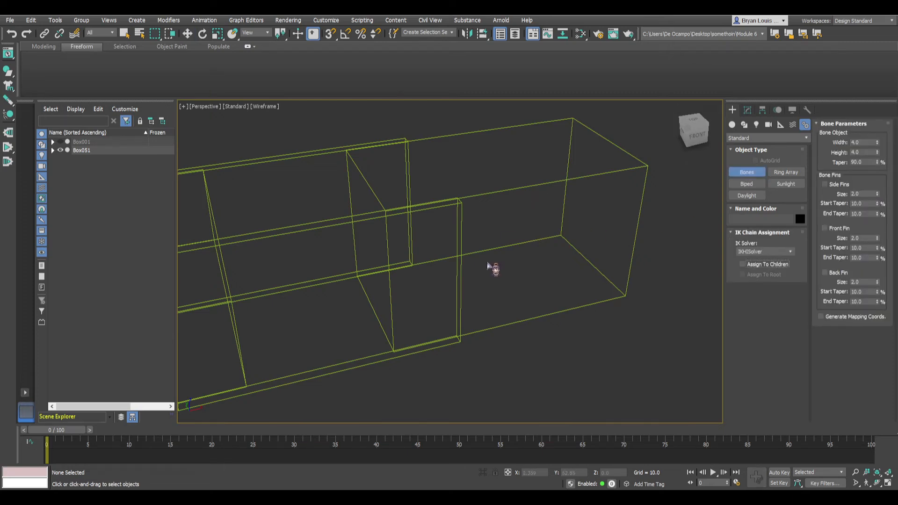
pyautogui.press('f')
pyautogui.scroll(2, 436, 265)
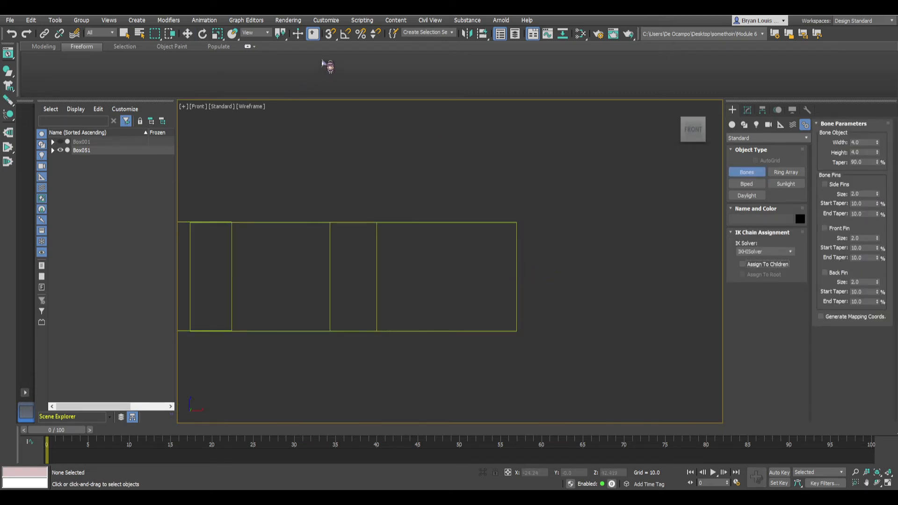
pyautogui.click(516, 278)
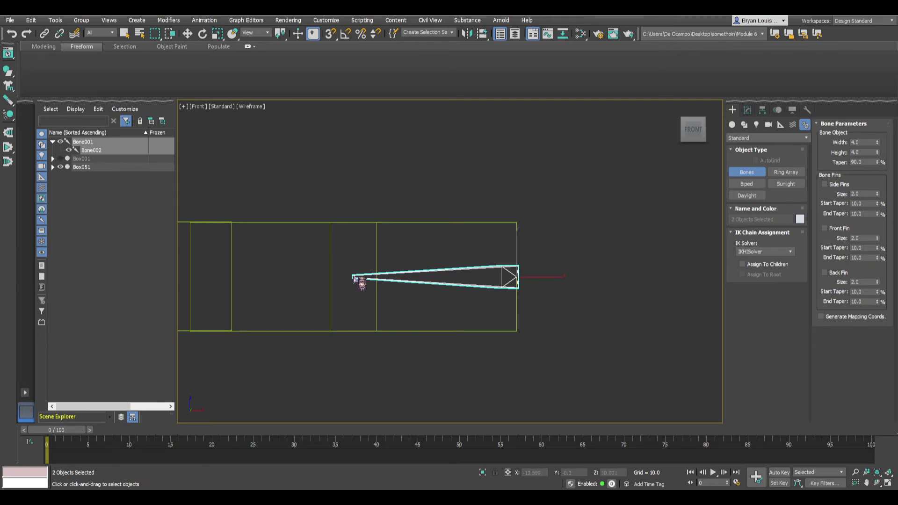
pyautogui.click(361, 284)
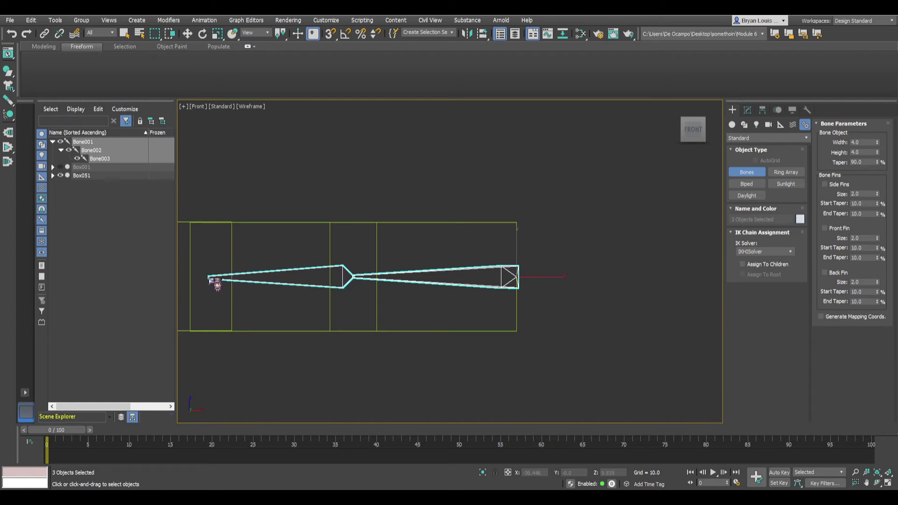
pyautogui.click(217, 284)
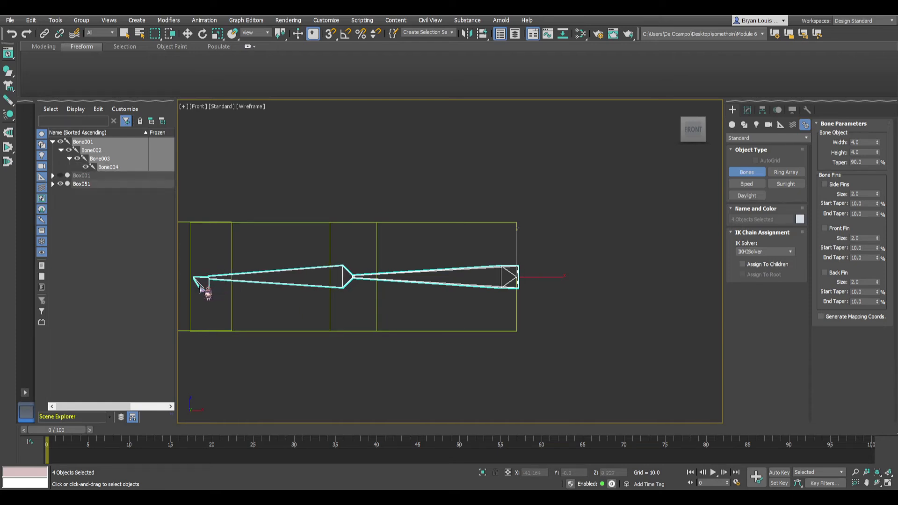
# - Extend the bone chain to the snapped midpoint of Box052's outer edge and finish it with an end bone
pyautogui.scroll(-3, 244, 295)
pyautogui.moveTo(245, 301); pyautogui.dragTo(464, 297, button='middle')
pyautogui.scroll(4, 405, 289)
pyautogui.moveTo(405, 288); pyautogui.dragTo(363, 289, button='middle')
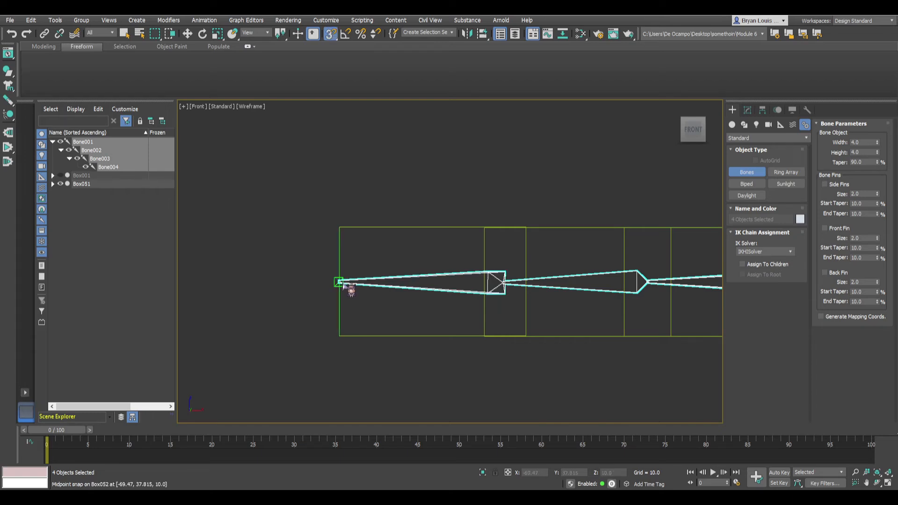
pyautogui.click(338, 283)
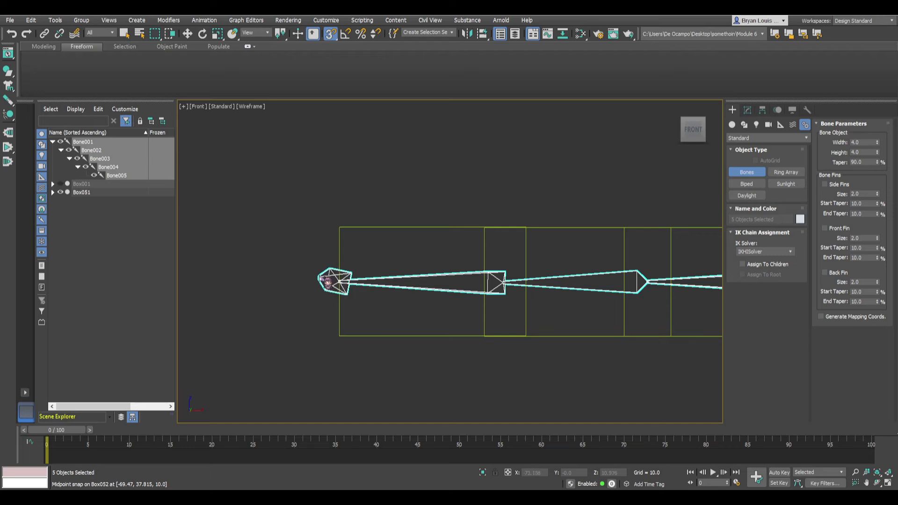
pyautogui.rightClick(306, 243)
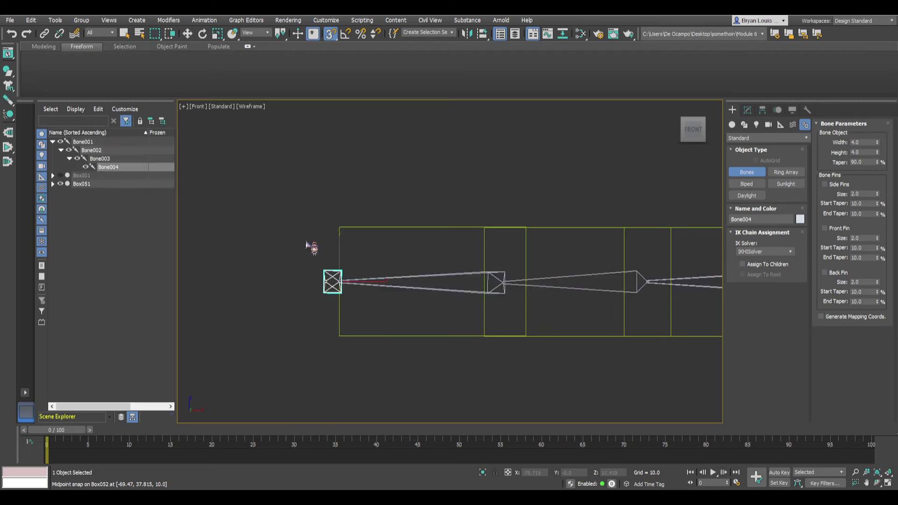
# - Inspect the finished bone chain's alignment with the boxes from several angles in the Perspective view
pyautogui.scroll(-3, 363, 307)
pyautogui.scroll(5, 373, 314)
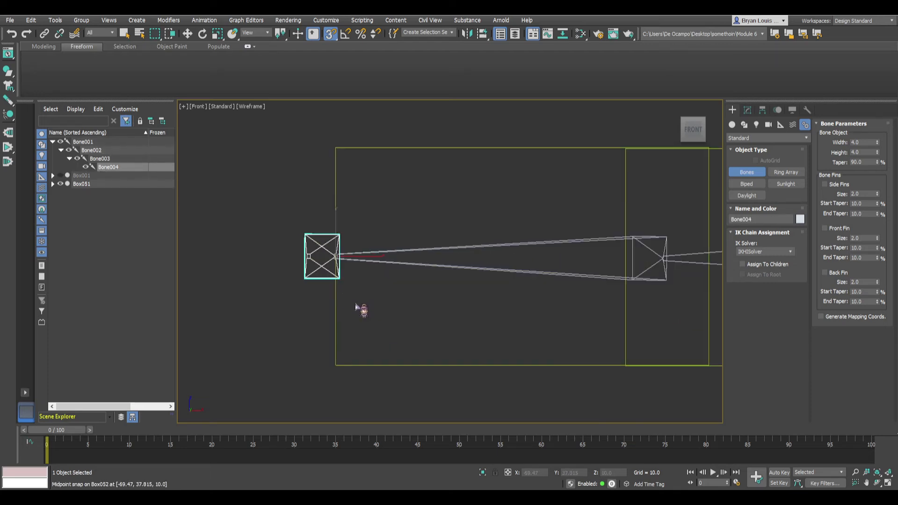
pyautogui.press('p')
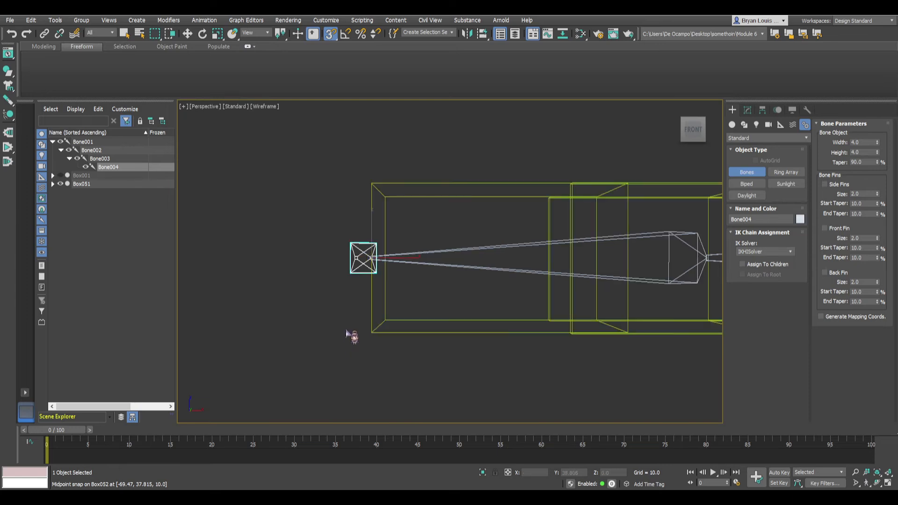
pyautogui.keyDown('alt'); pyautogui.moveTo(401, 339); pyautogui.dragTo(442, 359, button='middle'); pyautogui.keyUp('alt')
pyautogui.scroll(-5, 442, 359)
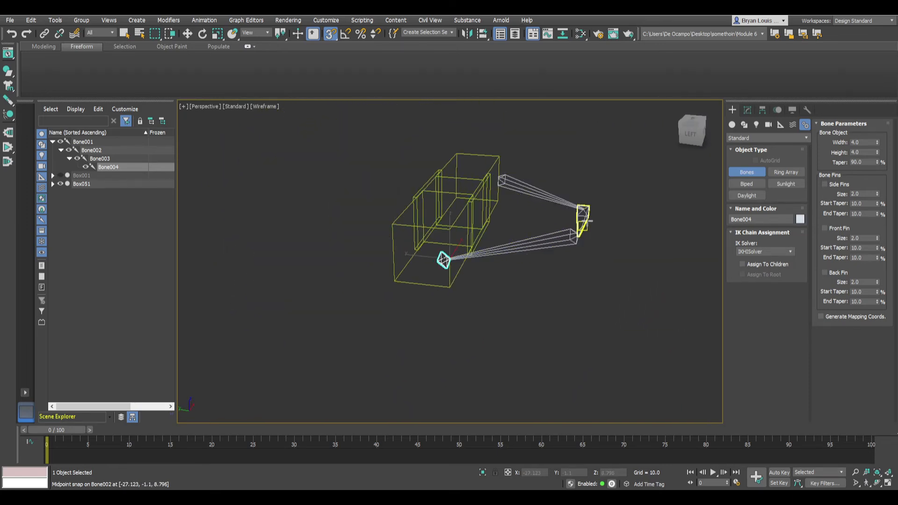
pyautogui.click(580, 232)
pyautogui.hotkey('ctrl', 'z')
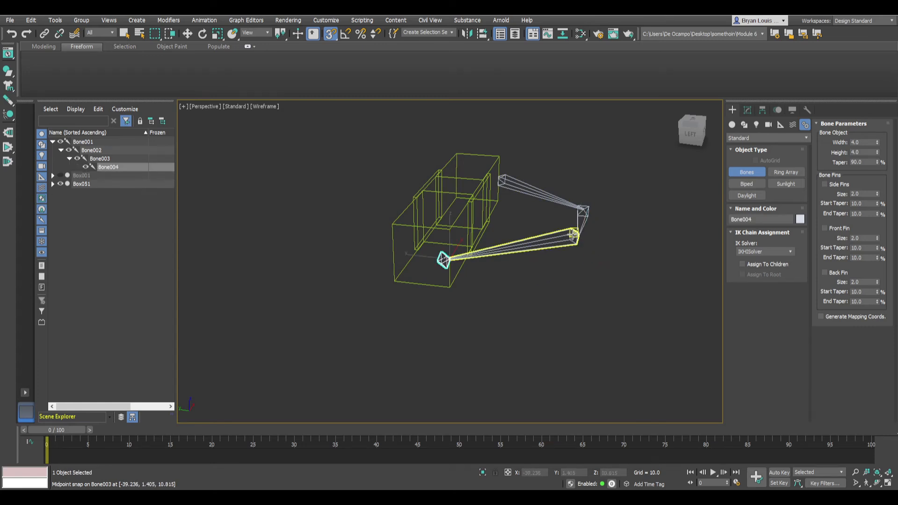
pyautogui.keyDown('alt'); pyautogui.moveTo(647, 294); pyautogui.dragTo(502, 327, button='middle'); pyautogui.keyUp('alt')
pyautogui.click(747, 172)
pyautogui.moveTo(599, 345); pyautogui.dragTo(510, 305, button='middle')
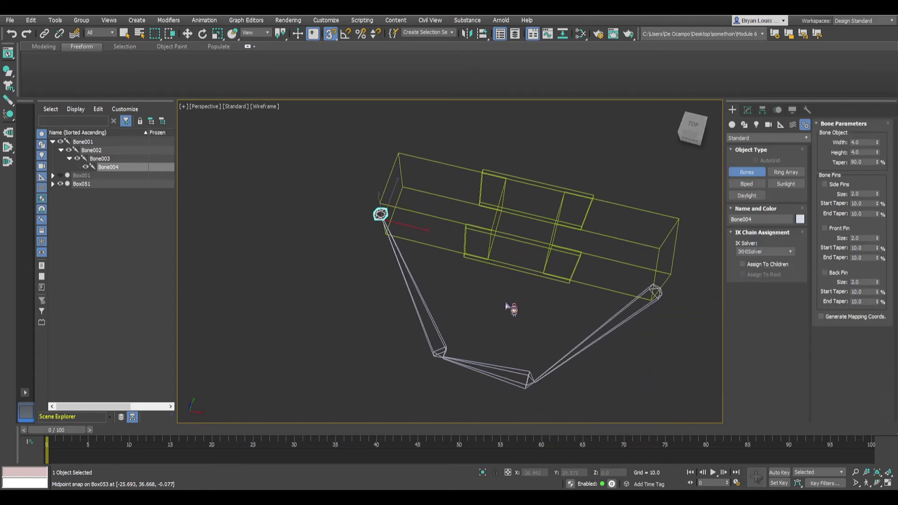
# - Turn off snapping and switch from the Bones tool to the Move tool
pyautogui.rightClick(380, 215)
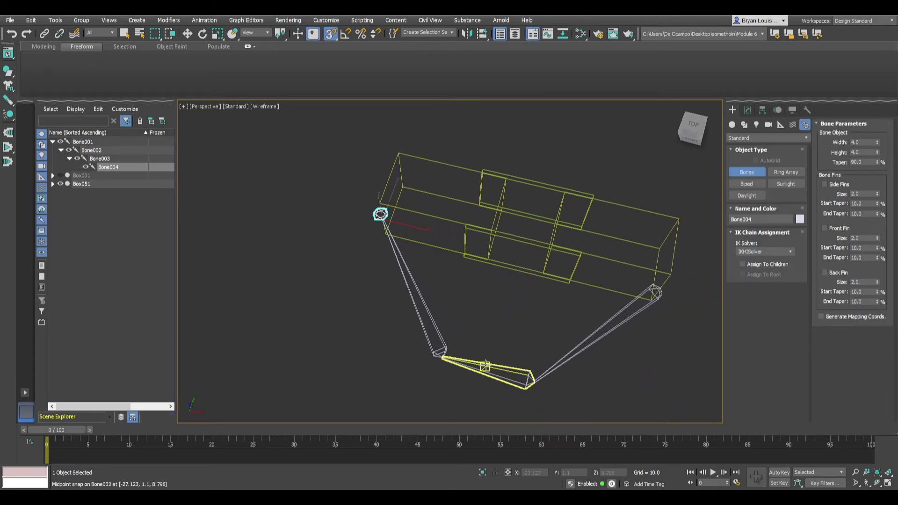
pyautogui.click(444, 352)
pyautogui.click(487, 354)
pyautogui.rightClick(408, 272)
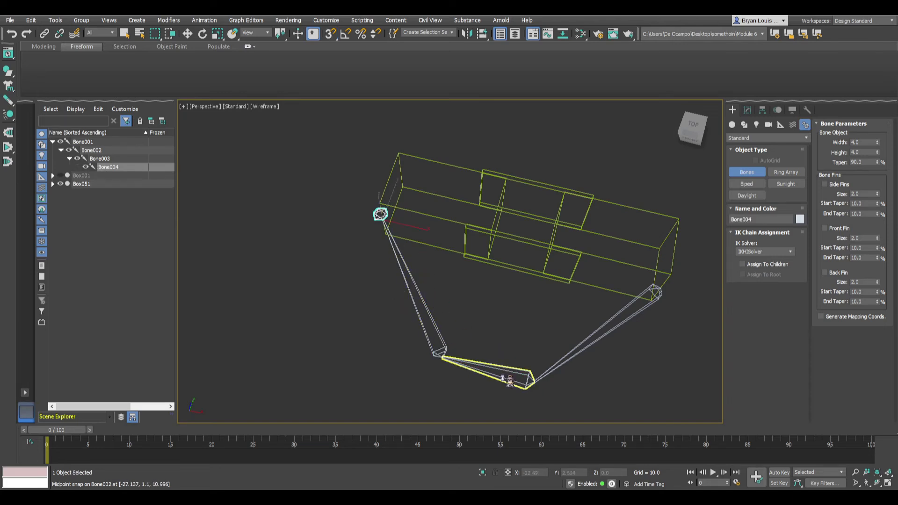
pyautogui.click(501, 374)
pyautogui.rightClick(450, 321)
pyautogui.rightClick(585, 293)
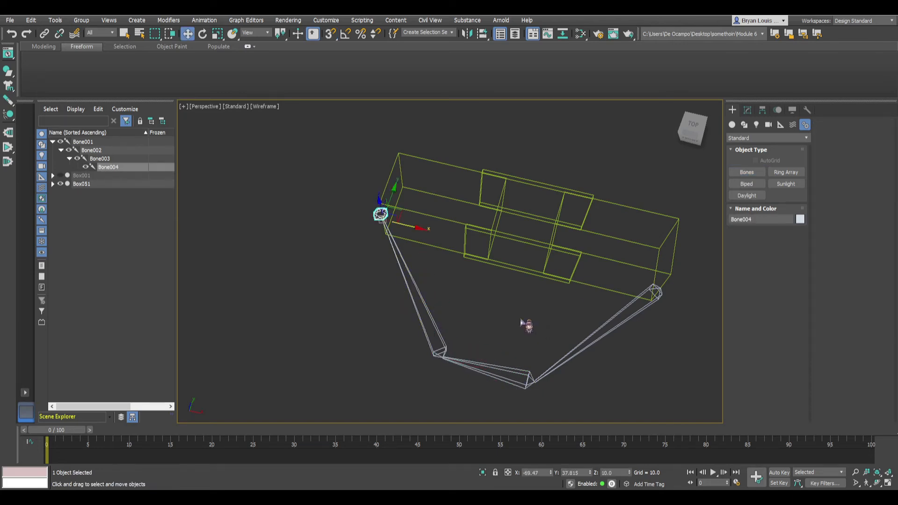
# - Move Bone002 along its Y axis from the stretched-out position back to the boxes' overlap area
pyautogui.scroll(2, 442, 354)
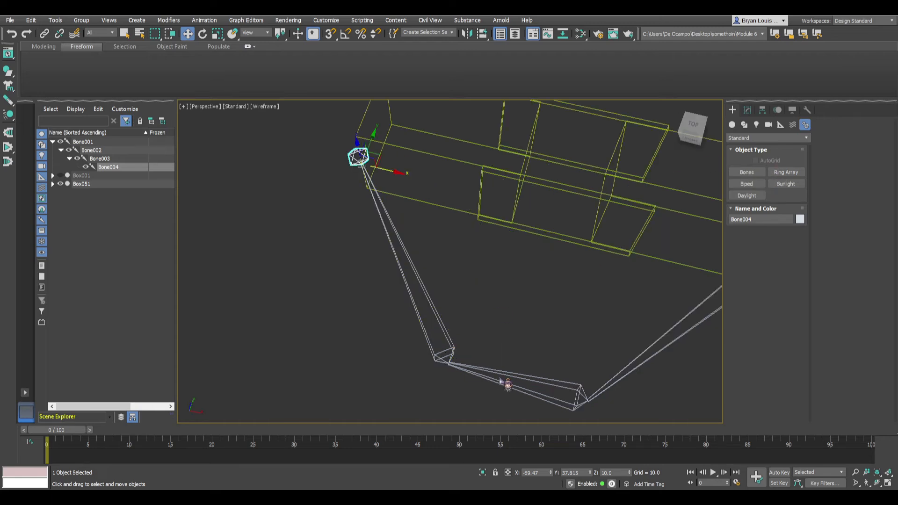
pyautogui.click(505, 375)
pyautogui.moveTo(583, 378); pyautogui.dragTo(462, 305, button='middle')
pyautogui.click(61, 150)
pyautogui.click(70, 159)
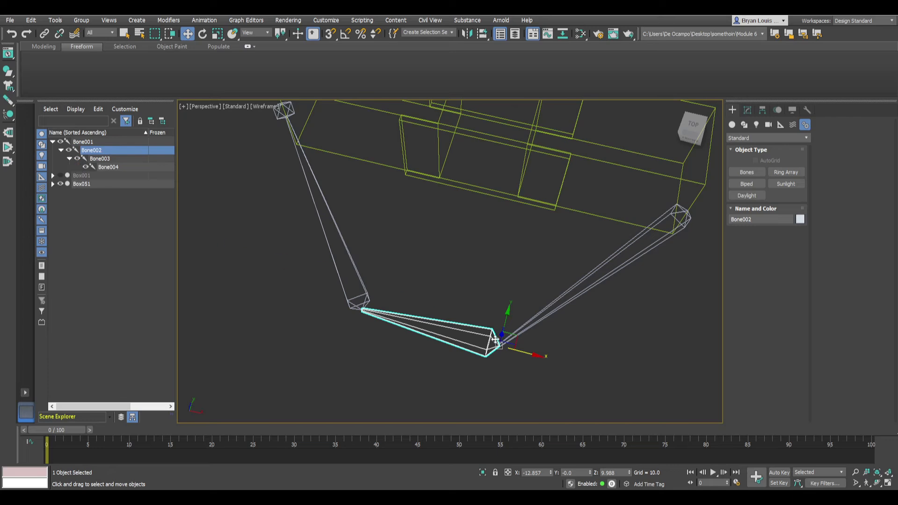
pyautogui.moveTo(505, 320); pyautogui.dragTo(468, 139)
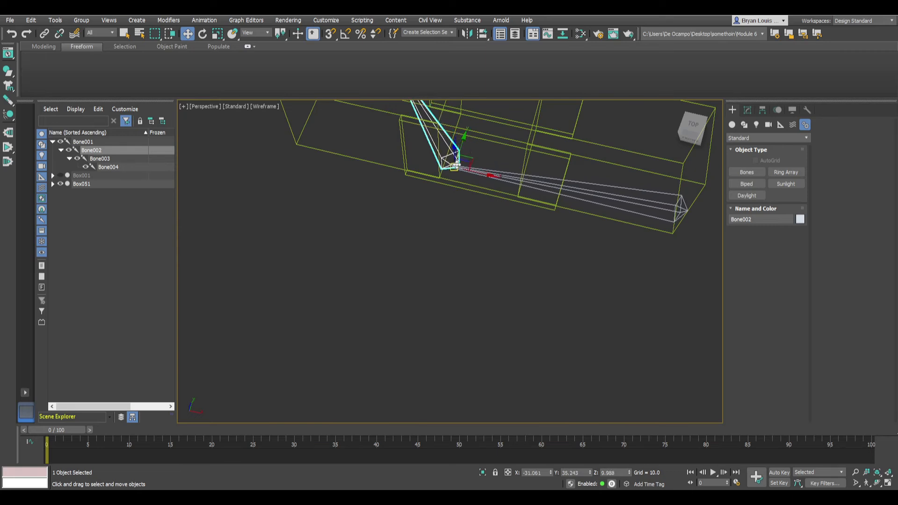
# - Turn on snapping and snap Bone002 along Y to a midpoint on Box051, lining it up with Bone001
pyautogui.scroll(2, 457, 165)
pyautogui.moveTo(477, 209); pyautogui.dragTo(355, 376, button='middle')
pyautogui.scroll(-2, 421, 330)
pyautogui.press('s')
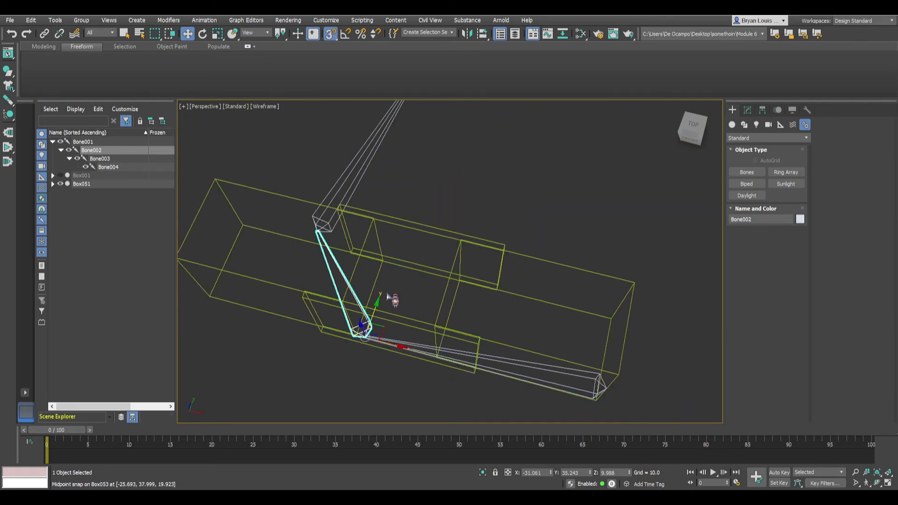
pyautogui.keyDown('alt'); pyautogui.moveTo(401, 298); pyautogui.dragTo(310, 302, button='middle'); pyautogui.keyUp('alt')
pyautogui.moveTo(313, 305); pyautogui.dragTo(289, 362)
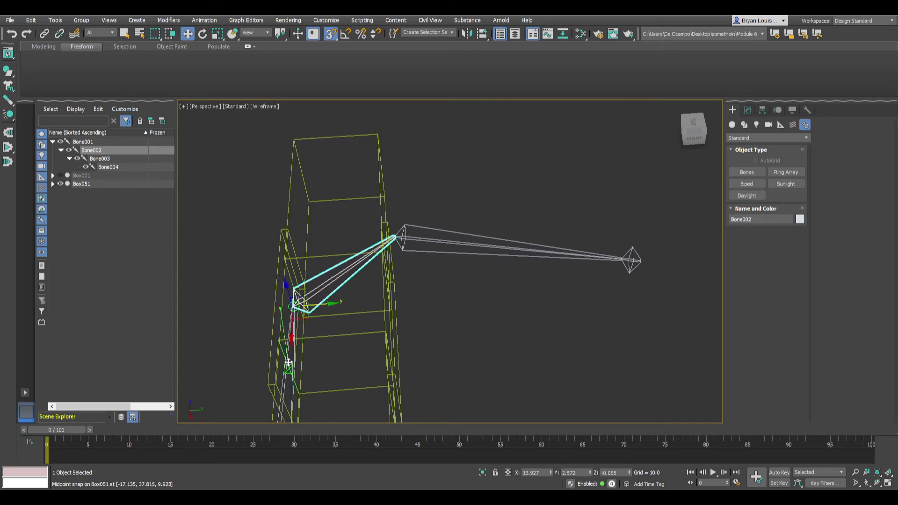
pyautogui.keyDown('alt'); pyautogui.moveTo(286, 364); pyautogui.dragTo(471, 307, button='middle'); pyautogui.keyUp('alt')
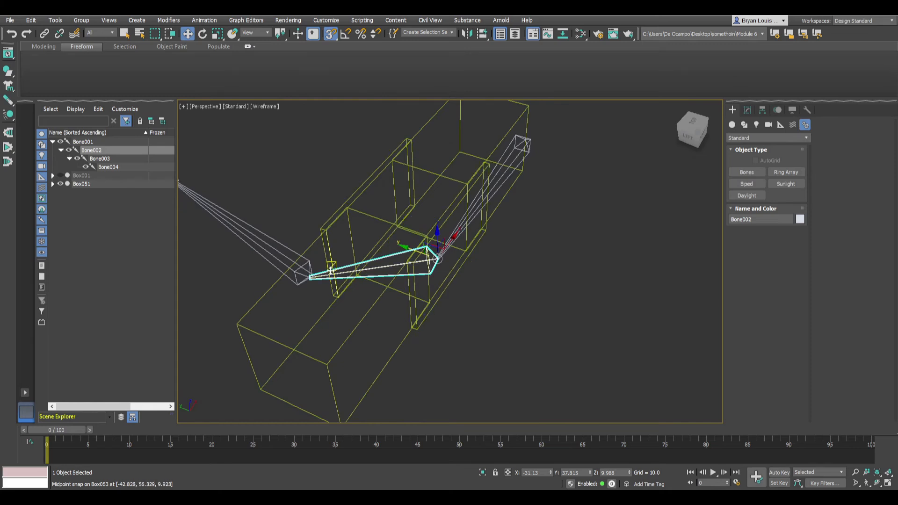
# - Move Bone003 and the end bone Bone004 along Y, roughly into line with the rest of the bone chain
pyautogui.click(292, 272)
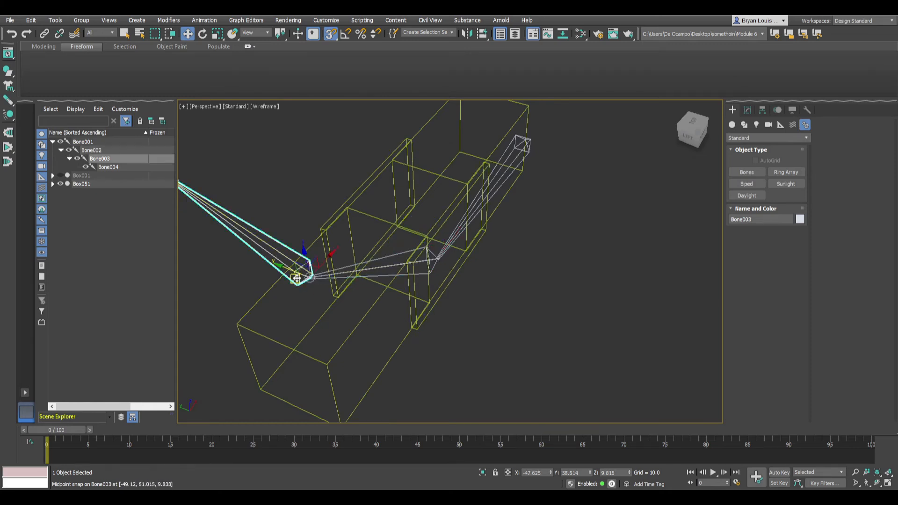
pyautogui.moveTo(281, 269); pyautogui.dragTo(418, 300)
pyautogui.scroll(-4, 355, 299)
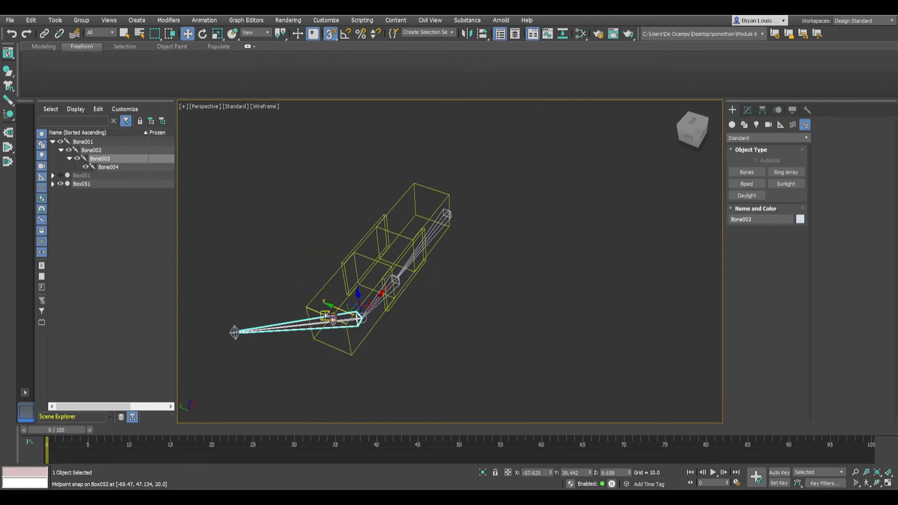
pyautogui.click(234, 332)
pyautogui.moveTo(215, 320); pyautogui.dragTo(351, 343)
pyautogui.moveTo(350, 342); pyautogui.dragTo(236, 354, button='middle')
pyautogui.moveTo(367, 377); pyautogui.dragTo(380, 397, button='middle')
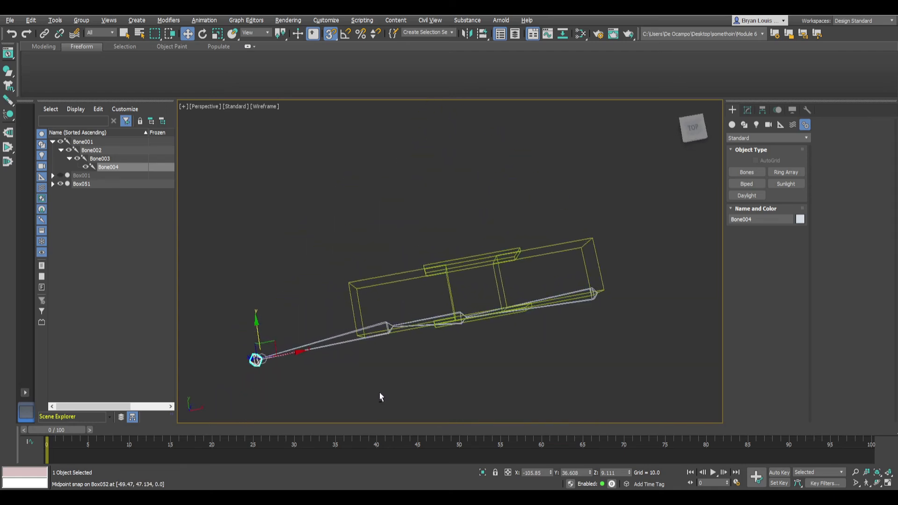
# - In the Top view, snap Bone003 and Bone004 along Y onto the straight line of the bone chain, and turn off snapping
pyautogui.press('t')
pyautogui.scroll(5, 354, 201)
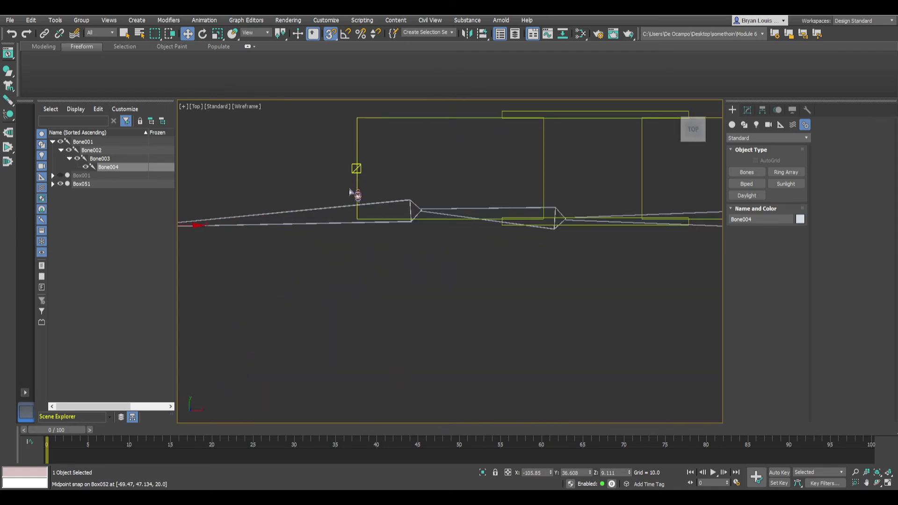
pyautogui.click(454, 210)
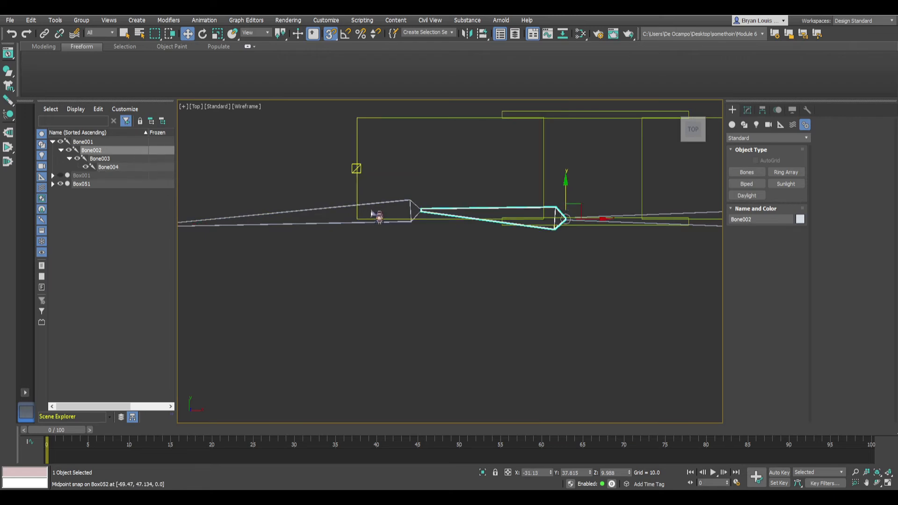
pyautogui.click(373, 214)
pyautogui.click(410, 205)
pyautogui.moveTo(422, 190); pyautogui.dragTo(440, 222)
pyautogui.scroll(-4, 449, 221)
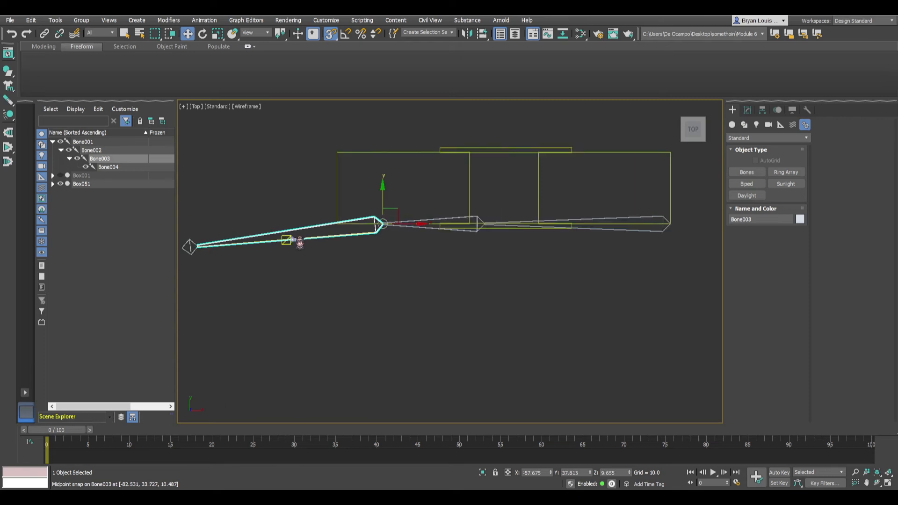
pyautogui.click(220, 245)
pyautogui.moveTo(220, 245); pyautogui.dragTo(228, 225)
pyautogui.click(330, 33)
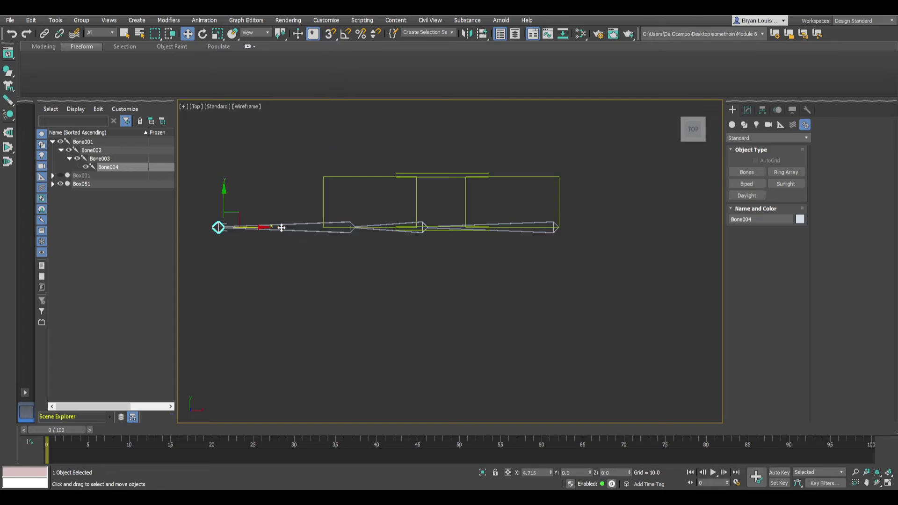
# - Scale Bone003 along X to about 24 percent so its tip meets Box052's outer edge
pyautogui.scroll(5, 273, 238)
pyautogui.click(321, 216)
pyautogui.scroll(-3, 403, 253)
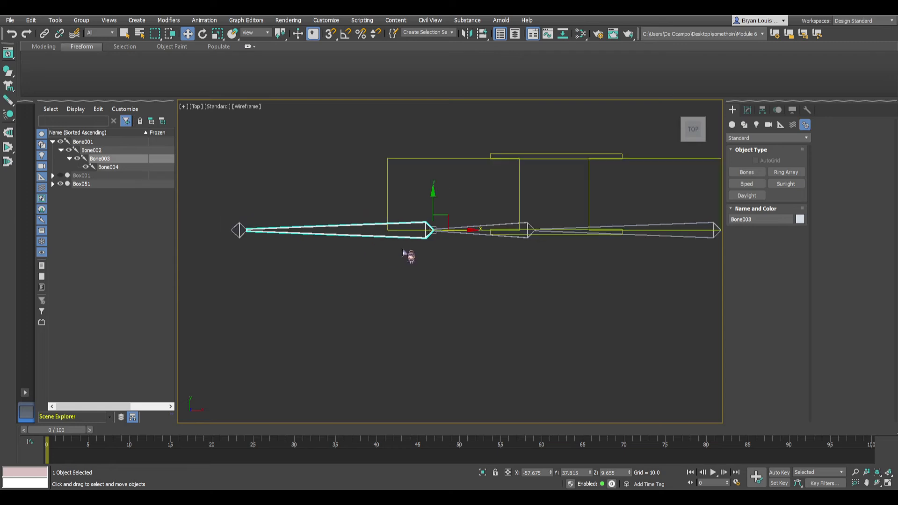
pyautogui.press('r')
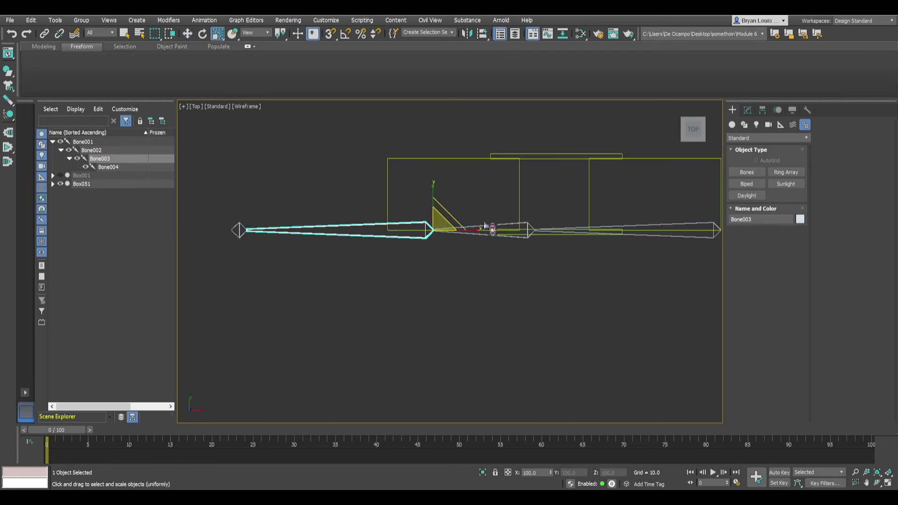
pyautogui.moveTo(473, 229); pyautogui.dragTo(415, 240)
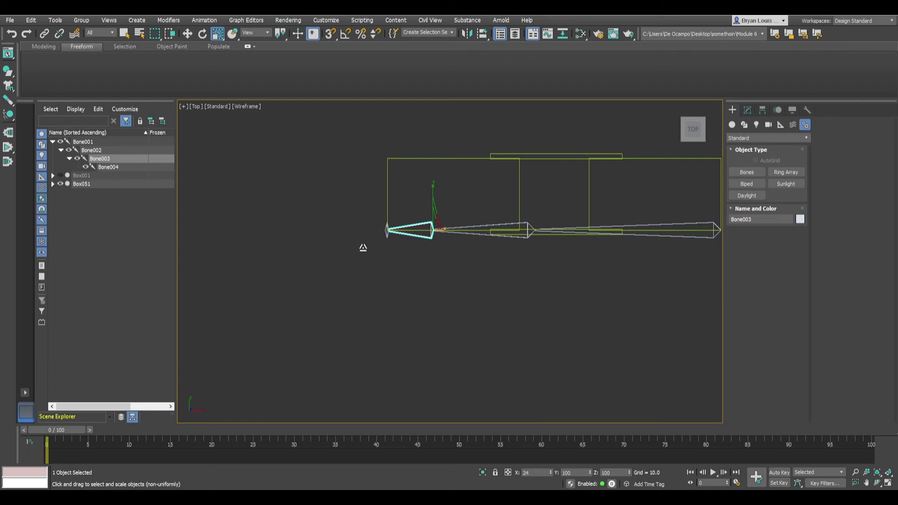
pyautogui.scroll(5, 369, 252)
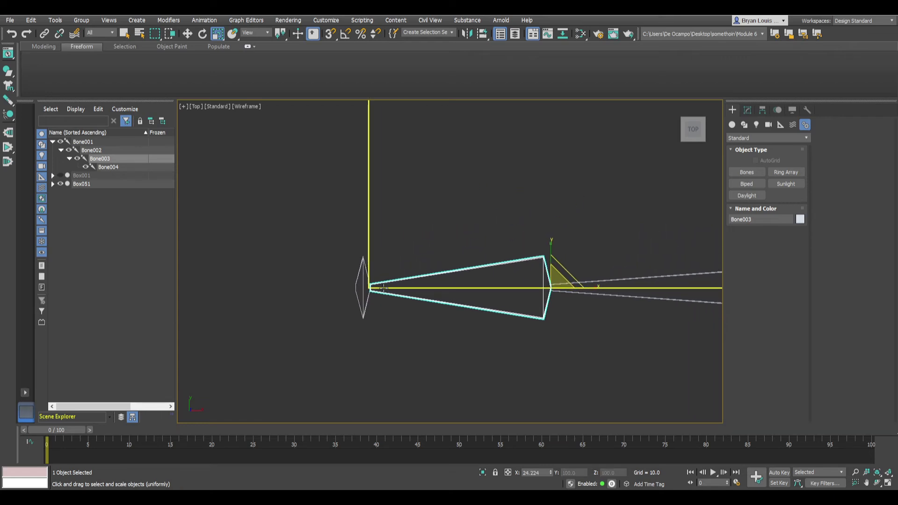
# - Scale the flattened end bone Bone004 up along its X axis into a regular diamond shape
pyautogui.keyDown('alt'); pyautogui.moveTo(374, 285); pyautogui.dragTo(323, 335, button='middle'); pyautogui.keyUp('alt')
pyautogui.click(318, 337)
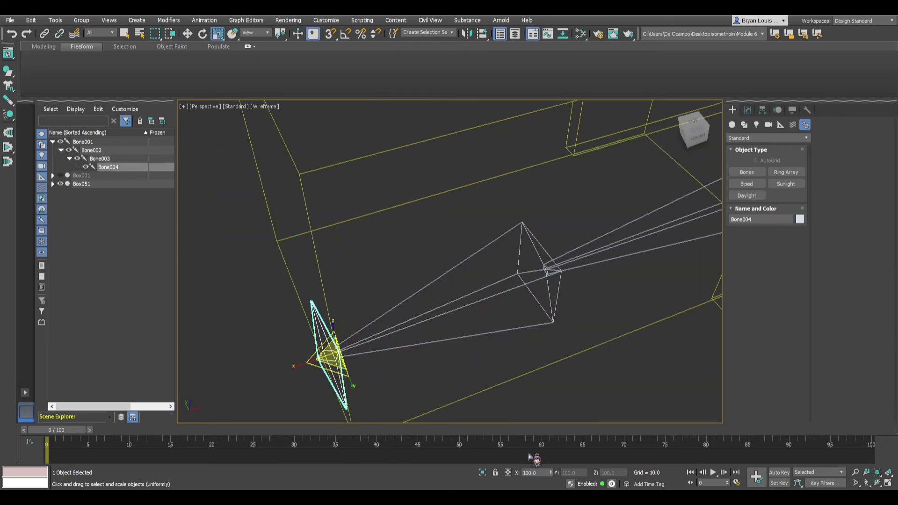
pyautogui.scroll(-2, 310, 358)
pyautogui.moveTo(289, 368); pyautogui.dragTo(83, 439)
pyautogui.scroll(-3, 470, 300)
# - Move the root Bone001 along Y in the Top view to centre the whole bone chain between the boxes' sides, about Y 47.3
pyautogui.keyDown('alt'); pyautogui.moveTo(471, 299); pyautogui.dragTo(455, 319, button='middle'); pyautogui.keyUp('alt')
pyautogui.click(451, 298)
pyautogui.press('w')
pyautogui.press('t')
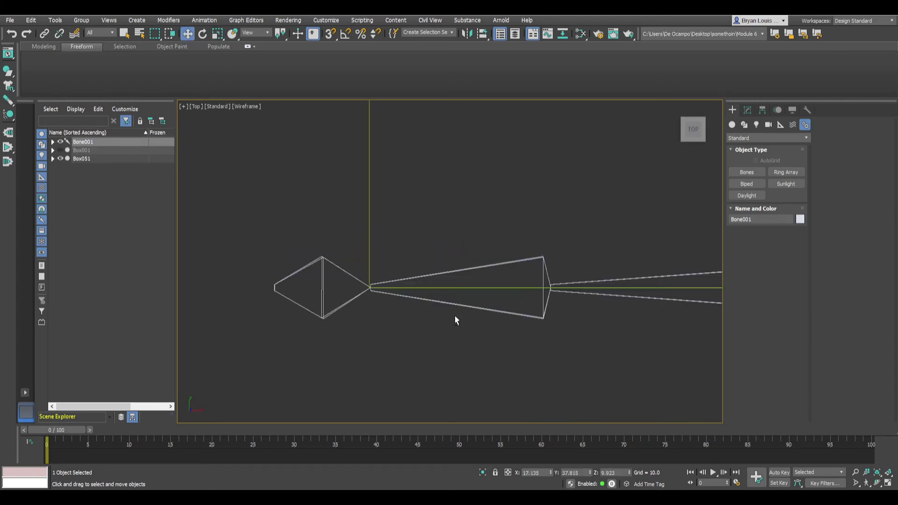
pyautogui.scroll(-6, 464, 291)
pyautogui.scroll(5, 620, 277)
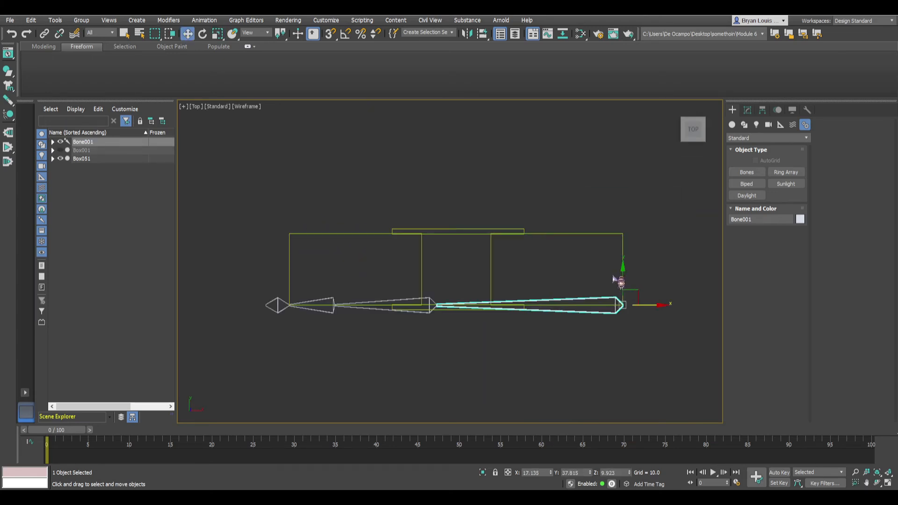
pyautogui.moveTo(621, 277); pyautogui.dragTo(633, 240)
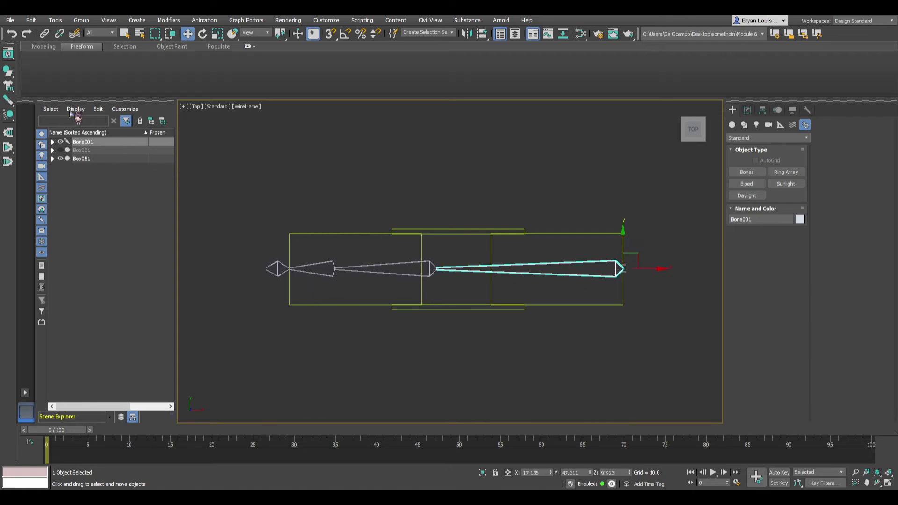
# - Expand the bone hierarchy and select Bone001 to Bone004 in turn to review the parent-child order
pyautogui.click(52, 142)
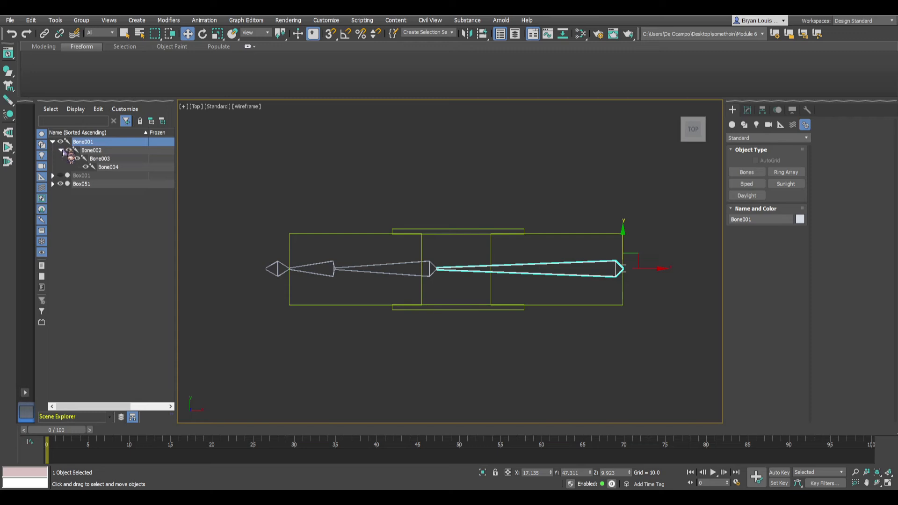
pyautogui.click(99, 158)
pyautogui.click(104, 150)
pyautogui.click(117, 167)
pyautogui.click(104, 159)
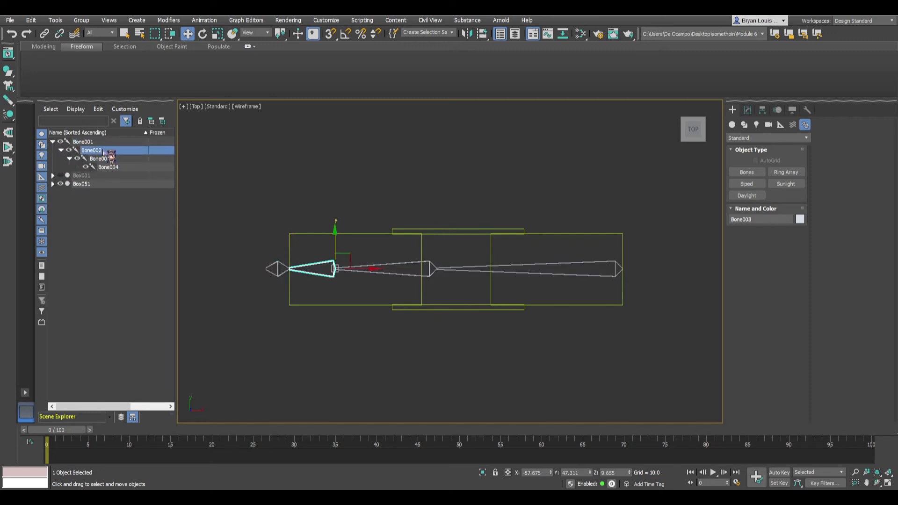
pyautogui.click(97, 150)
pyautogui.click(91, 142)
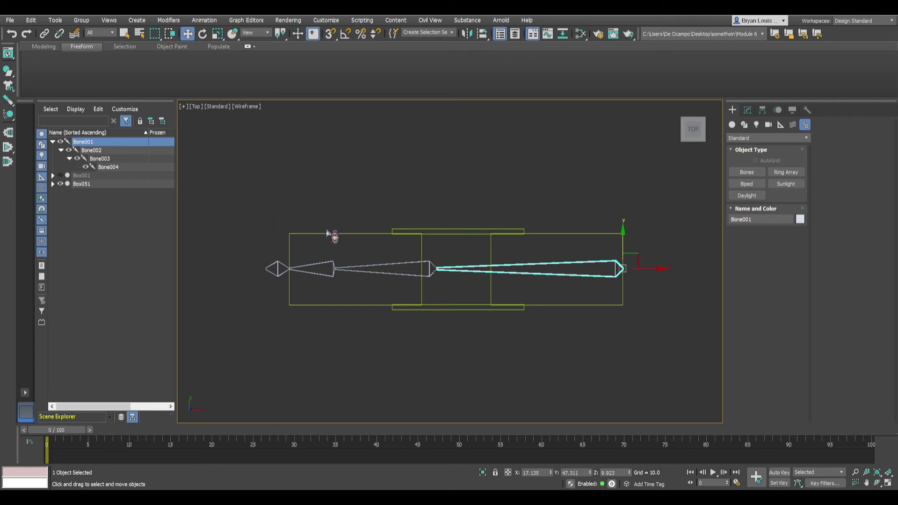
pyautogui.click(106, 151)
pyautogui.click(109, 158)
pyautogui.click(110, 167)
pyautogui.click(110, 159)
pyautogui.click(109, 150)
pyautogui.press('pageup')
pyautogui.click(112, 150)
pyautogui.click(116, 159)
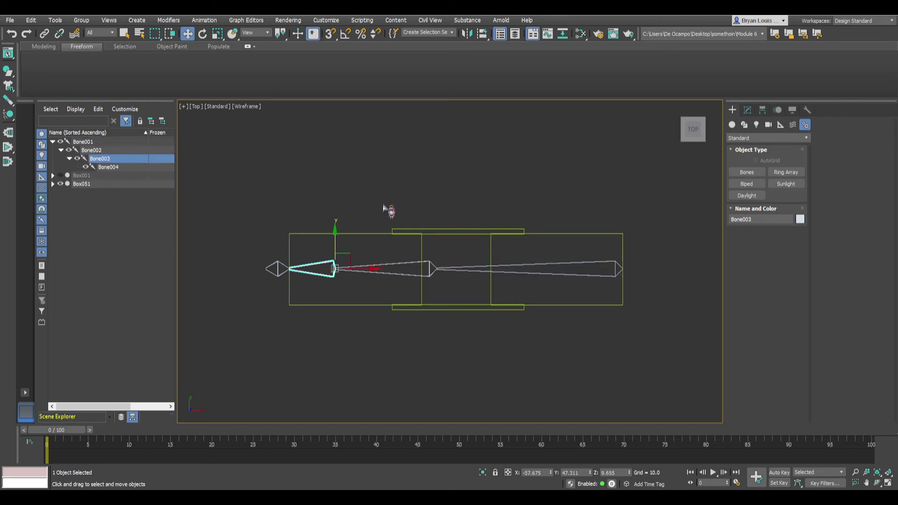
# - Compare Box051 and the end bone Bone004 with the rest of the bone chain in the Top view
pyautogui.click(581, 237)
pyautogui.moveTo(579, 234); pyautogui.dragTo(505, 274, button='middle')
pyautogui.scroll(2, 505, 274)
pyautogui.scroll(-2, 503, 275)
pyautogui.scroll(2, 504, 280)
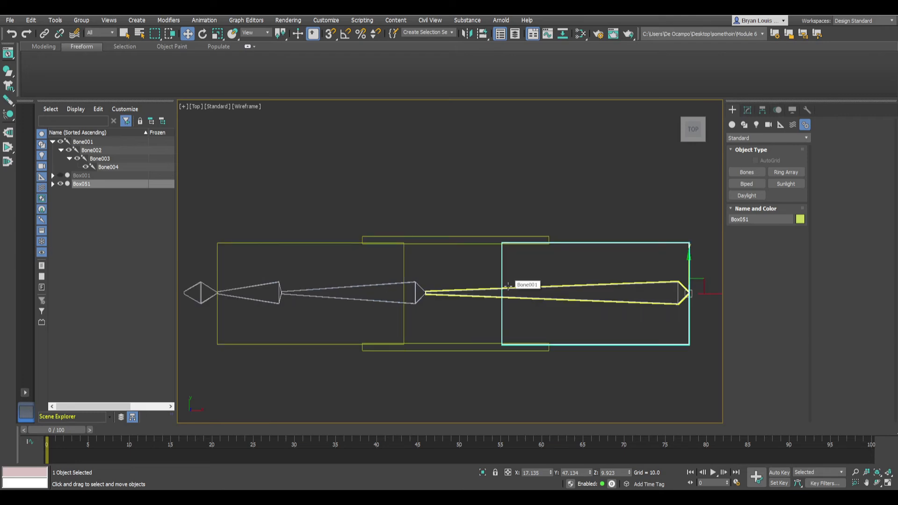
pyautogui.click(202, 284)
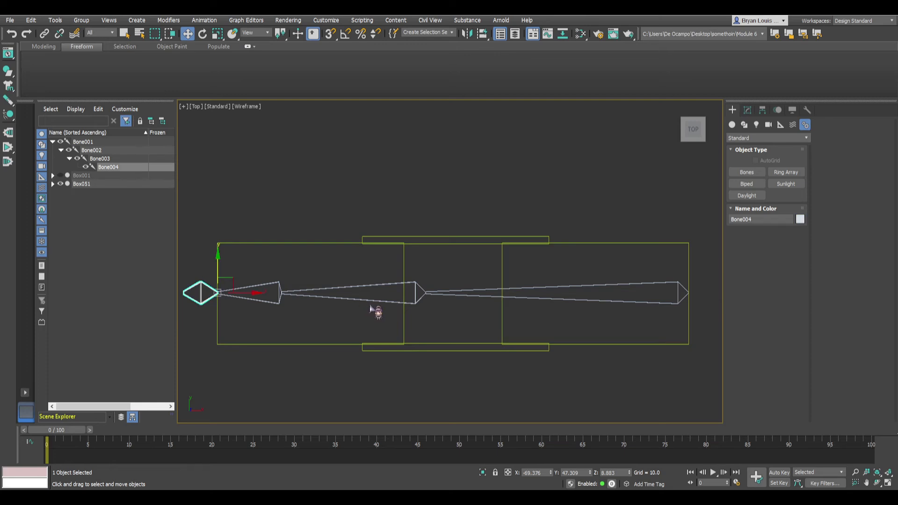
pyautogui.moveTo(306, 324); pyautogui.dragTo(366, 345, button='middle')
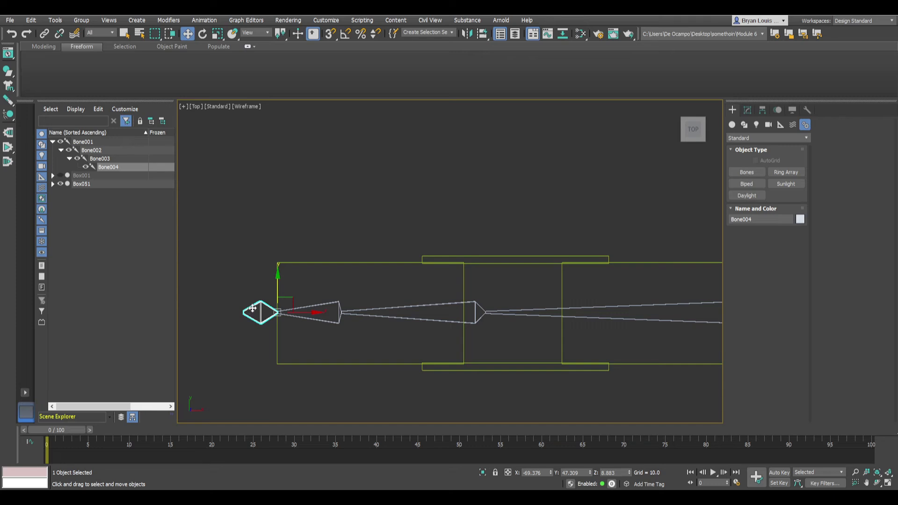
pyautogui.scroll(-2, 430, 250)
pyautogui.scroll(2, 299, 297)
pyautogui.moveTo(493, 307); pyautogui.dragTo(383, 315, button='middle')
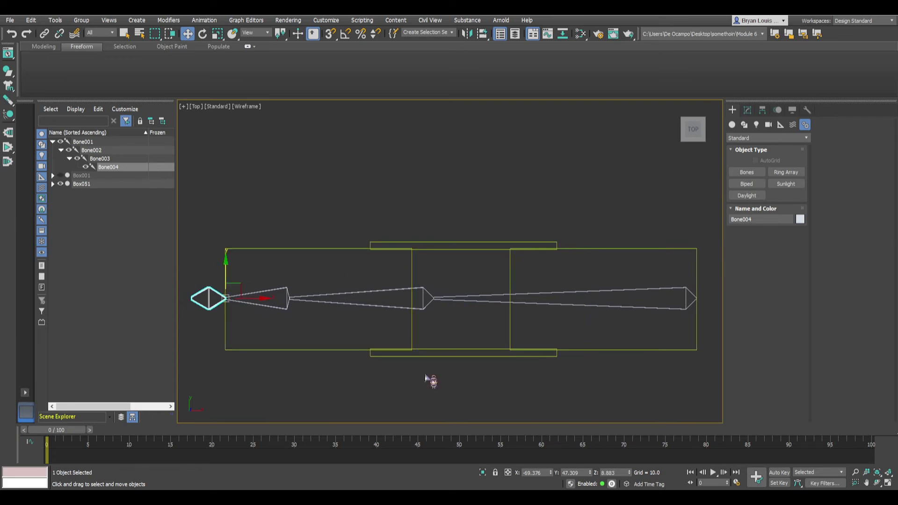
pyautogui.moveTo(510, 324); pyautogui.dragTo(492, 316, button='middle')
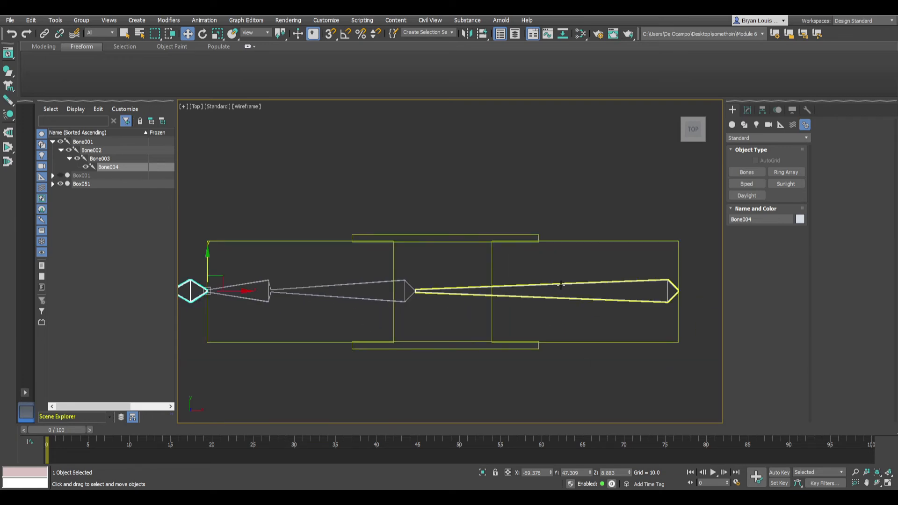
# - Examine in the Perspective view how Bone002 and Bone003 sit inside Box052, selecting the box and the bones
pyautogui.press('p')
pyautogui.scroll(-3, 533, 316)
pyautogui.keyDown('alt'); pyautogui.moveTo(545, 316); pyautogui.dragTo(549, 253, button='middle'); pyautogui.keyUp('alt')
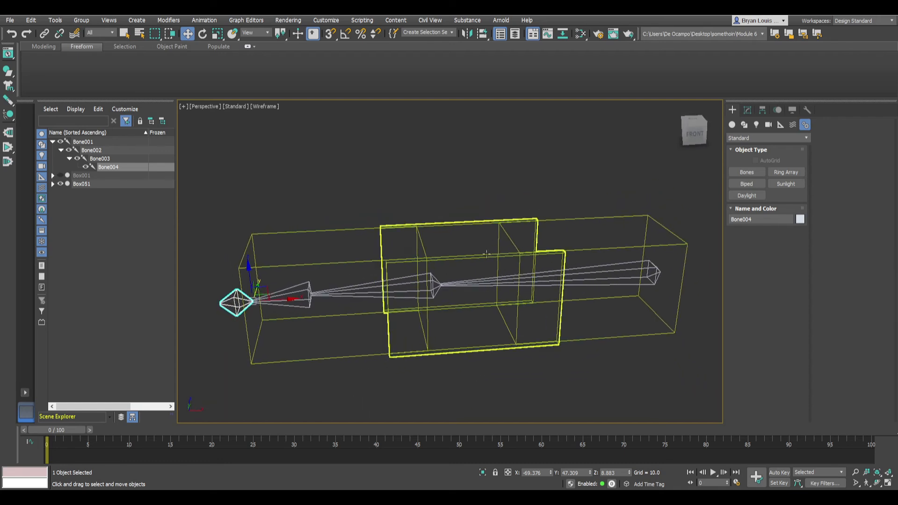
pyautogui.click(417, 244)
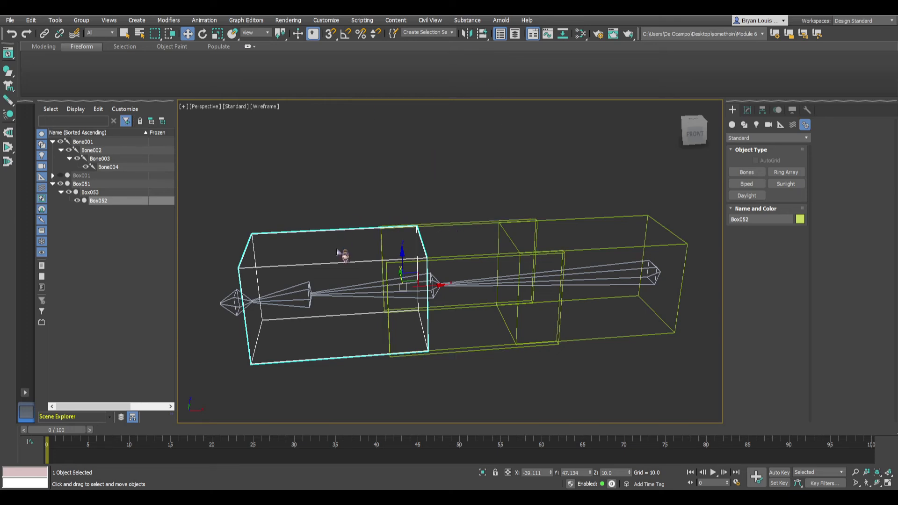
pyautogui.keyDown('alt'); pyautogui.moveTo(343, 251); pyautogui.dragTo(325, 295, button='middle'); pyautogui.keyUp('alt')
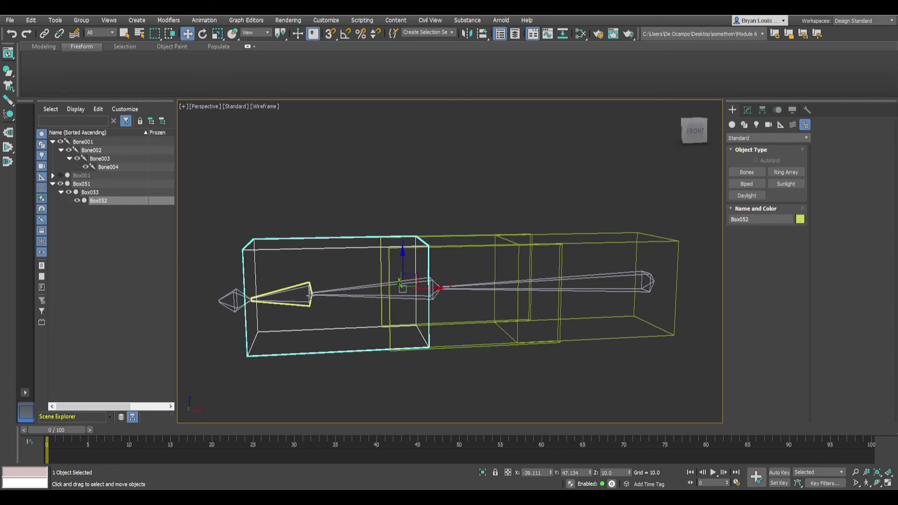
pyautogui.click(310, 294)
pyautogui.scroll(3, 321, 313)
pyautogui.click(358, 280)
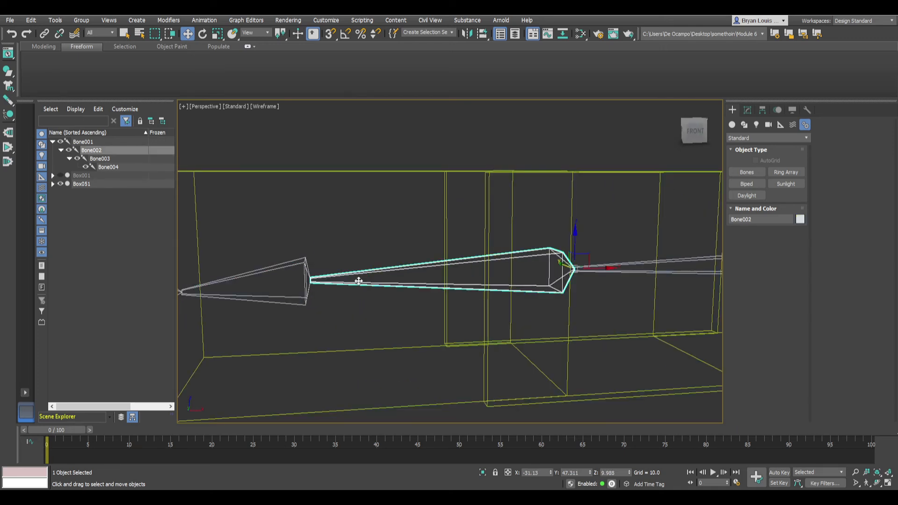
pyautogui.scroll(-2, 410, 286)
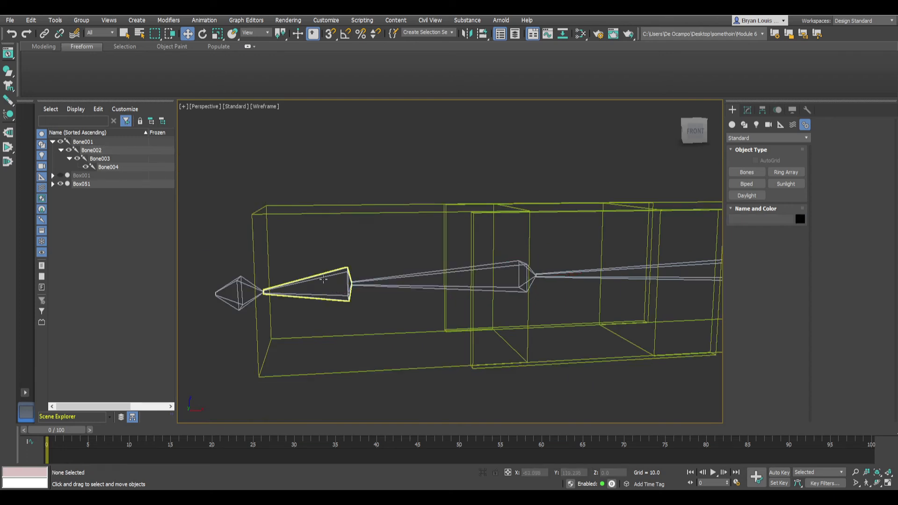
# - Try scaling Bone003 along its length to fit the chain to Box052
pyautogui.click(324, 286)
pyautogui.press('s')
pyautogui.press('r')
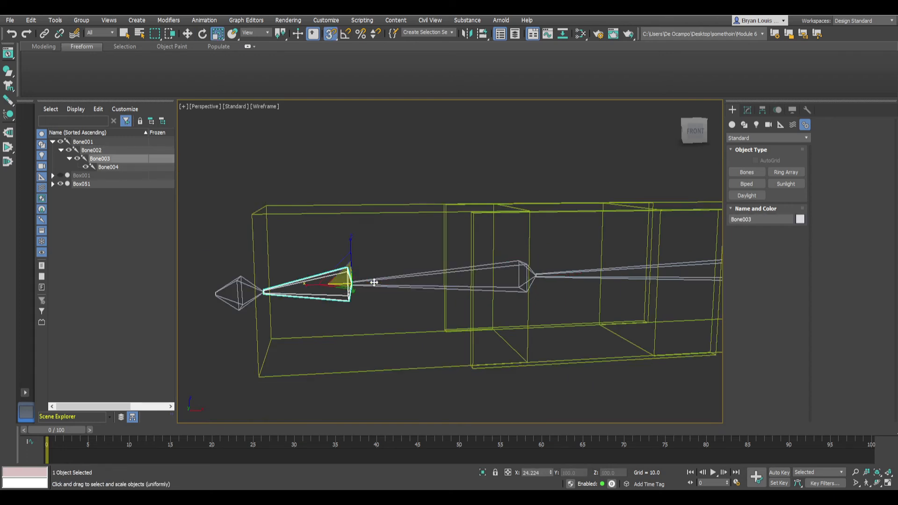
pyautogui.moveTo(327, 285); pyautogui.dragTo(299, 290)
pyautogui.scroll(-3, 454, 290)
pyautogui.keyDown('alt'); pyautogui.moveTo(471, 296); pyautogui.dragTo(482, 294, button='middle'); pyautogui.keyUp('alt')
# - Try scaling Bone002 and Bone001 along their length, setting Bone001's X scale to 75 in the Front view
pyautogui.click(484, 294)
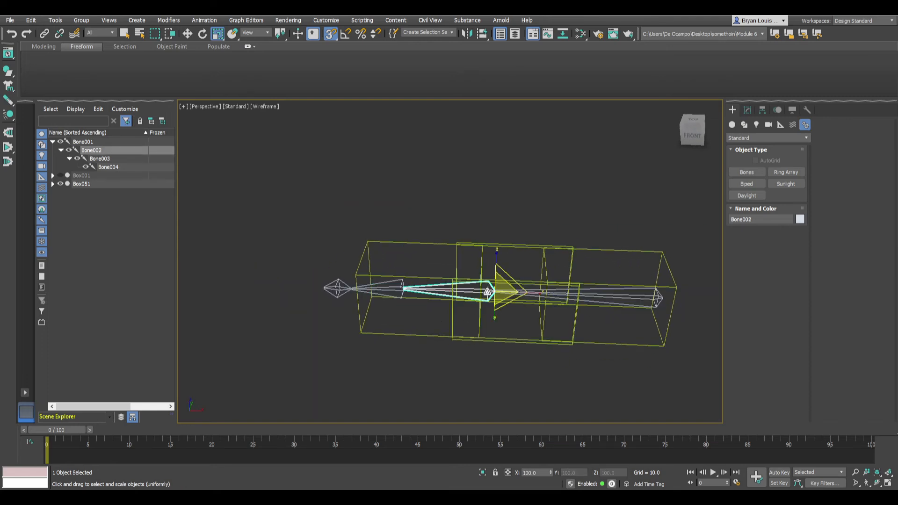
pyautogui.moveTo(523, 293)
pyautogui.mouseDown()
pyautogui.moveTo(580, 294)
pyautogui.moveTo(523, 293)
pyautogui.moveTo(538, 292)
pyautogui.mouseUp()
pyautogui.click(601, 298)
pyautogui.moveTo(705, 302); pyautogui.dragTo(700, 302)
pyautogui.press('f')
pyautogui.scroll(-4, 615, 303)
pyautogui.moveTo(588, 294); pyautogui.dragTo(329, 273, button='middle')
pyautogui.scroll(2, 448, 273)
pyautogui.scroll(2, 459, 277)
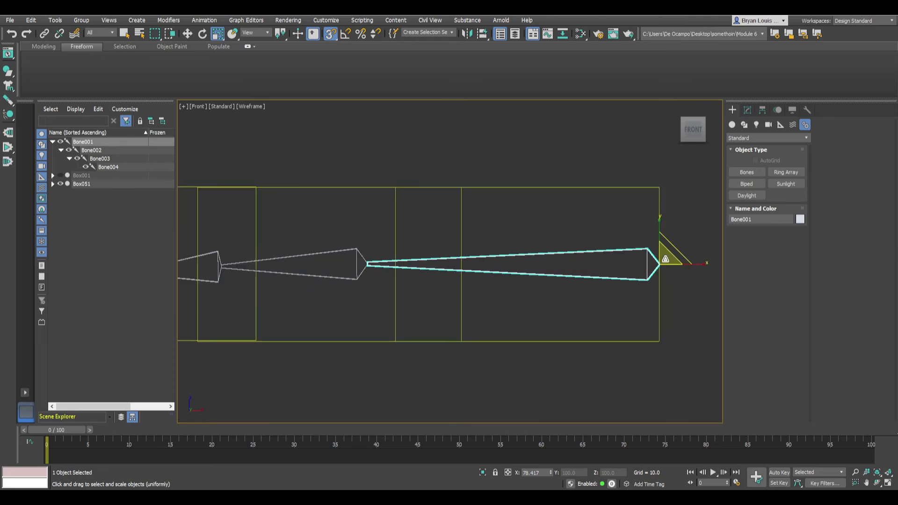
pyautogui.moveTo(697, 263); pyautogui.dragTo(692, 270)
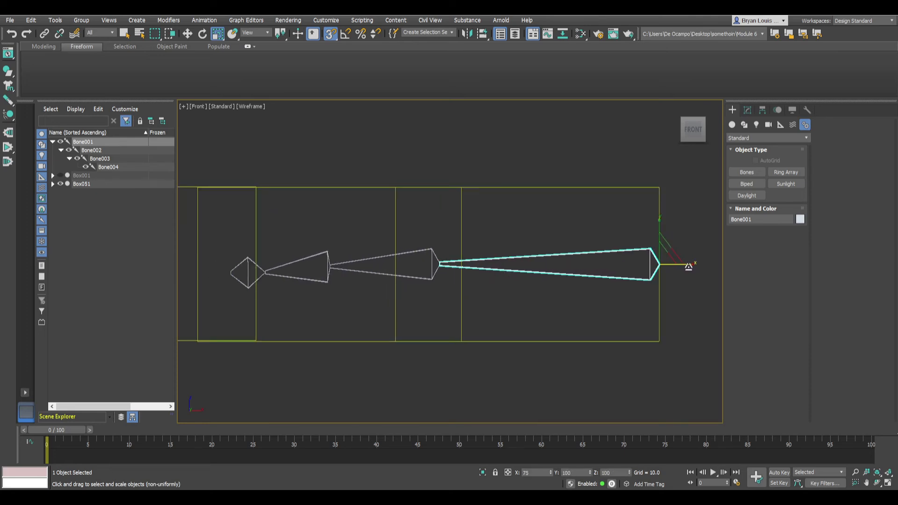
# - Delete the entire bone chain, from Bone001 through its child bones
pyautogui.press('Delete')
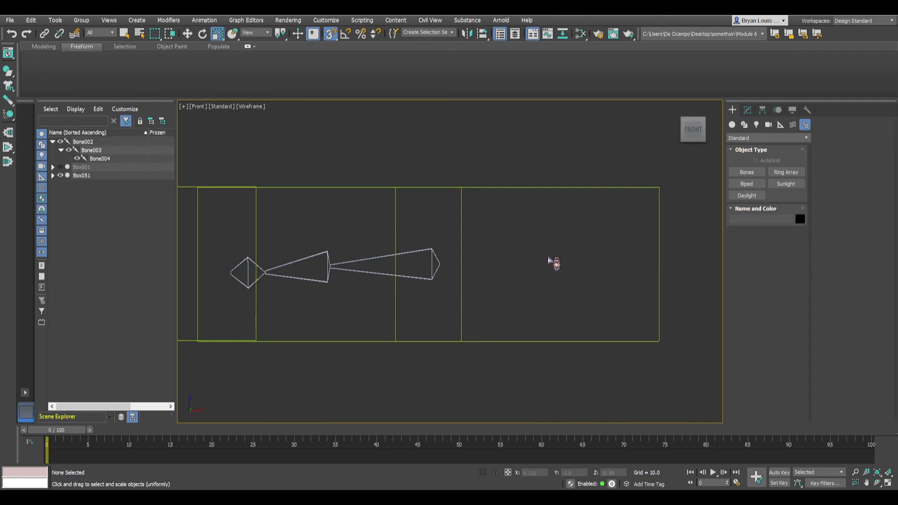
pyautogui.click(84, 142)
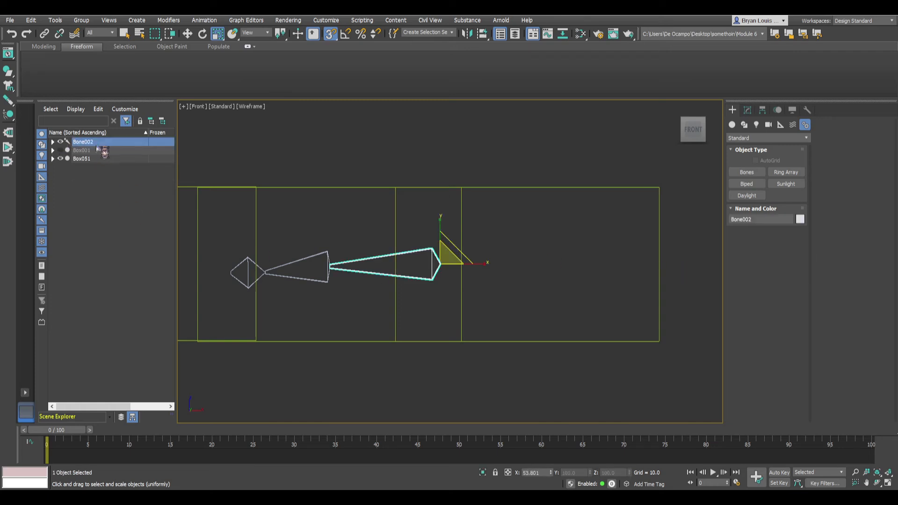
pyautogui.keyDown('shift'); pyautogui.click(108, 159); pyautogui.keyUp('shift')
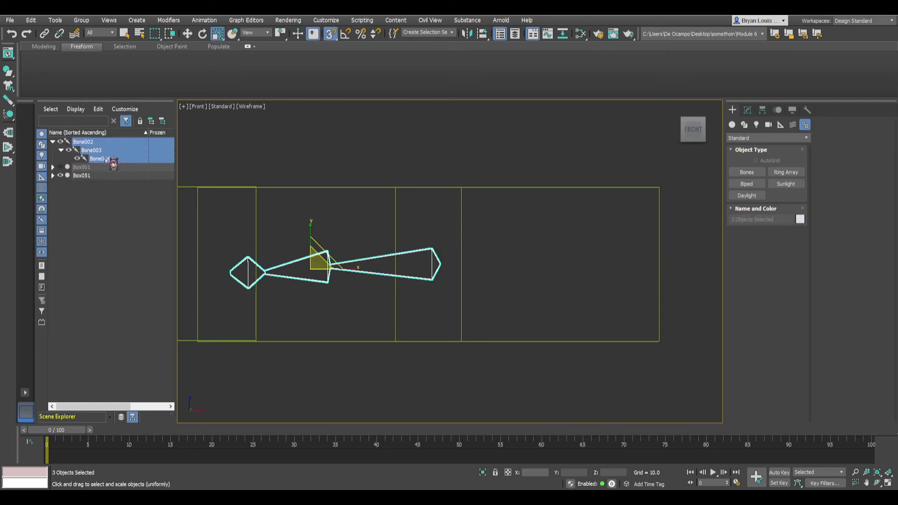
pyautogui.press('Delete')
# - Draw a new three-bone chain with an end bone in the Front view, with joints at the box overlaps, finishing at Box052's far end
pyautogui.click(747, 172)
pyautogui.scroll(-2, 629, 312)
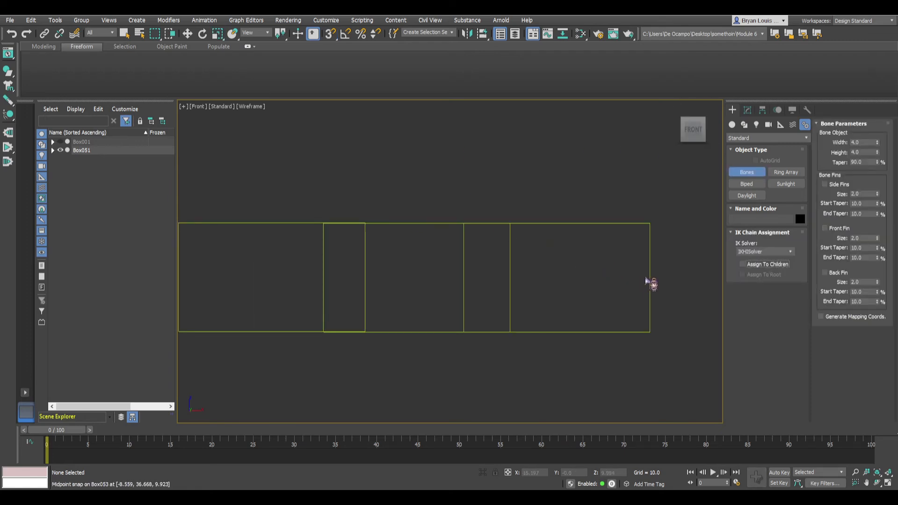
pyautogui.click(648, 278)
pyautogui.click(485, 277)
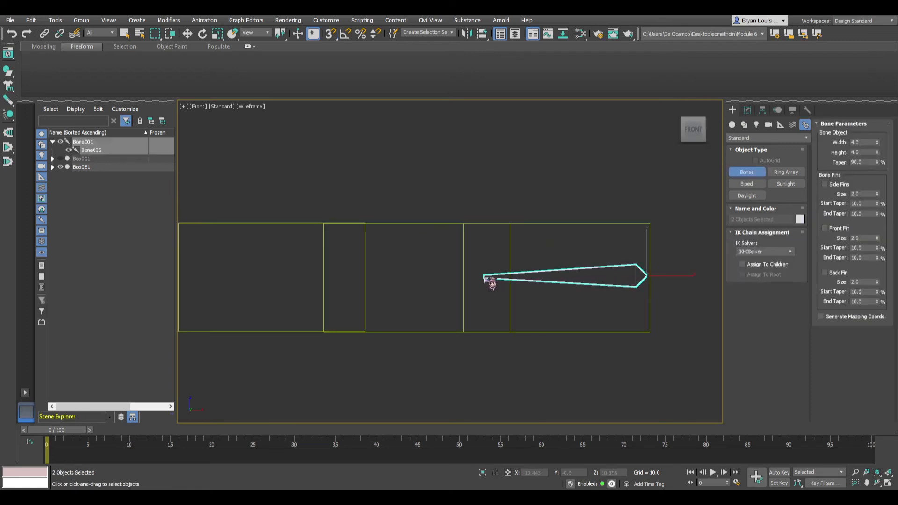
pyautogui.click(373, 279)
pyautogui.rightClick(374, 280)
pyautogui.click(346, 280)
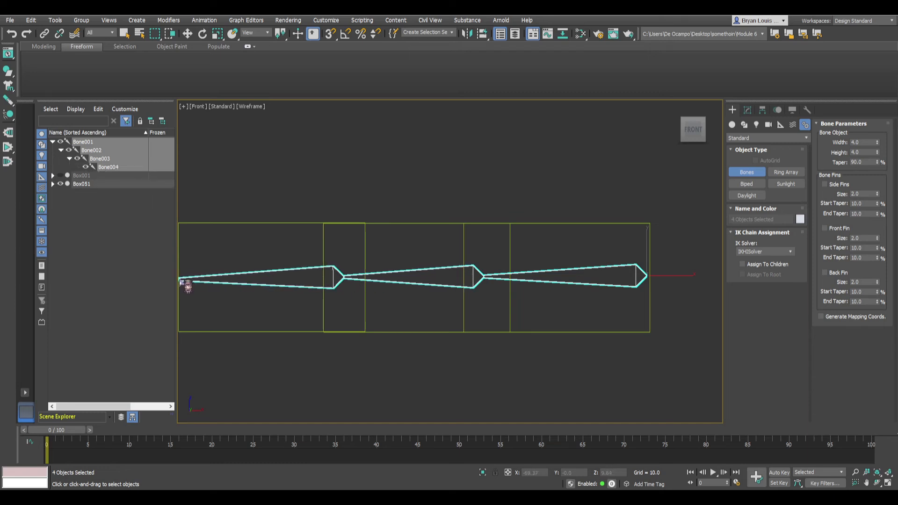
pyautogui.rightClick(188, 285)
# - Move the root Bone001 along Y with snapping in the Top view to centre the new chain between the boxes' sides at Y 47.134
pyautogui.scroll(-3, 220, 313)
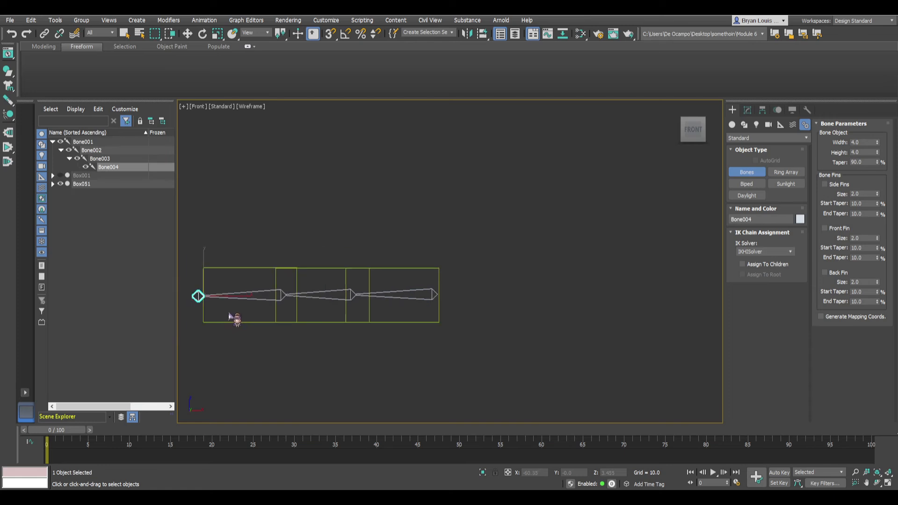
pyautogui.scroll(2, 232, 310)
pyautogui.moveTo(231, 310); pyautogui.dragTo(302, 332, button='middle')
pyautogui.press('p')
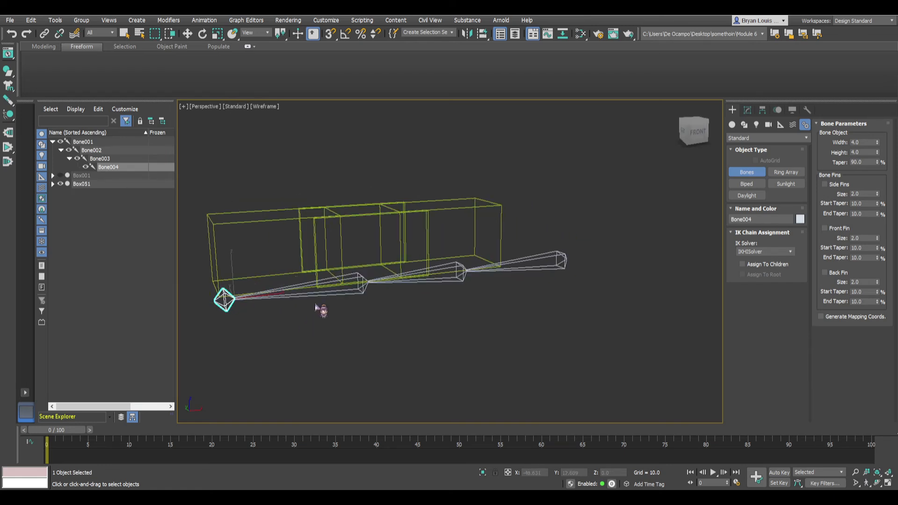
pyautogui.keyDown('alt'); pyautogui.moveTo(333, 298); pyautogui.dragTo(342, 305, button='middle'); pyautogui.keyUp('alt')
pyautogui.click(470, 258)
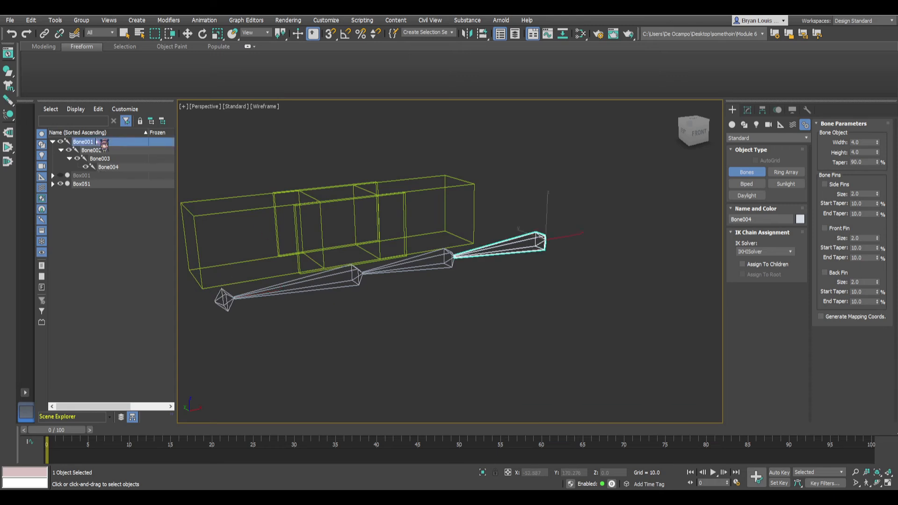
pyautogui.press('w')
pyautogui.moveTo(477, 266)
pyautogui.keyDown('alt'); pyautogui.mouseDown(button='middle')
pyautogui.moveTo(481, 312)
pyautogui.moveTo(472, 255)
pyautogui.mouseUp(button='middle'); pyautogui.keyUp('alt')
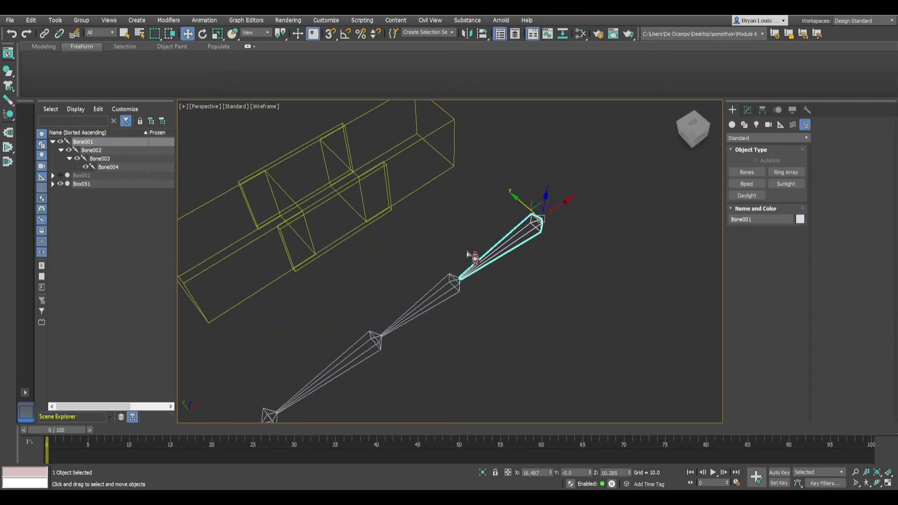
pyautogui.press('t')
pyautogui.scroll(-5, 444, 260)
pyautogui.press('s')
pyautogui.moveTo(501, 298); pyautogui.dragTo(514, 254)
pyautogui.scroll(4, 513, 276)
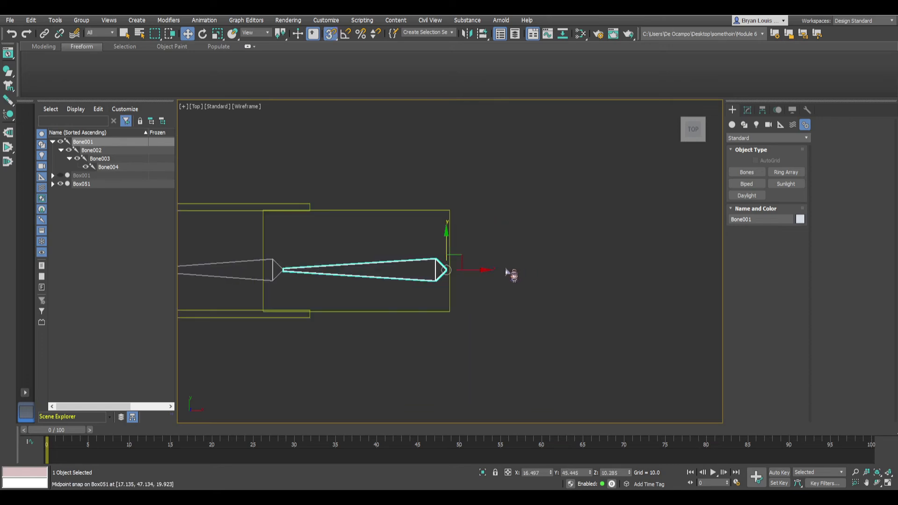
pyautogui.moveTo(446, 245); pyautogui.dragTo(450, 260)
pyautogui.scroll(-4, 380, 262)
pyautogui.press('s')
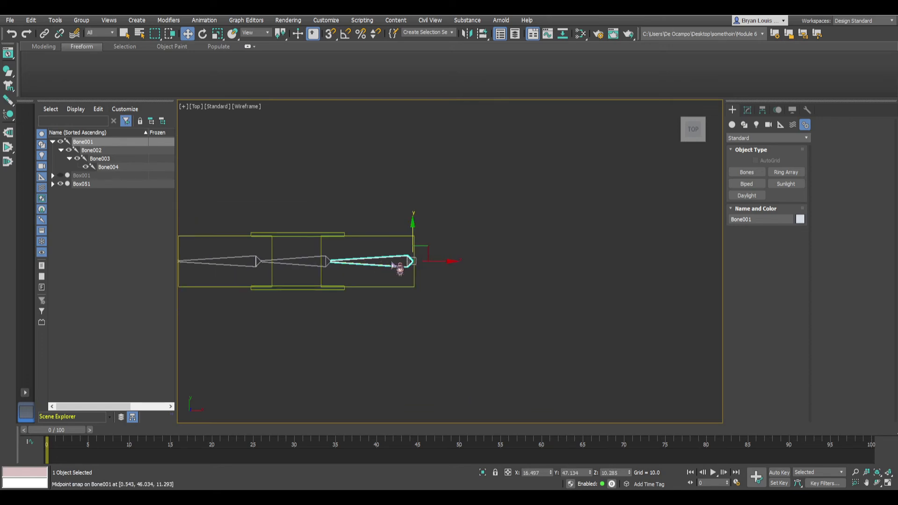
# - Select Box052 and delete its existing Skin modifier
pyautogui.keyDown('alt'); pyautogui.moveTo(400, 268); pyautogui.dragTo(530, 261, button='middle'); pyautogui.keyUp('alt')
pyautogui.press('p')
pyautogui.keyDown('alt'); pyautogui.moveTo(473, 262); pyautogui.dragTo(438, 238, button='middle'); pyautogui.keyUp('alt')
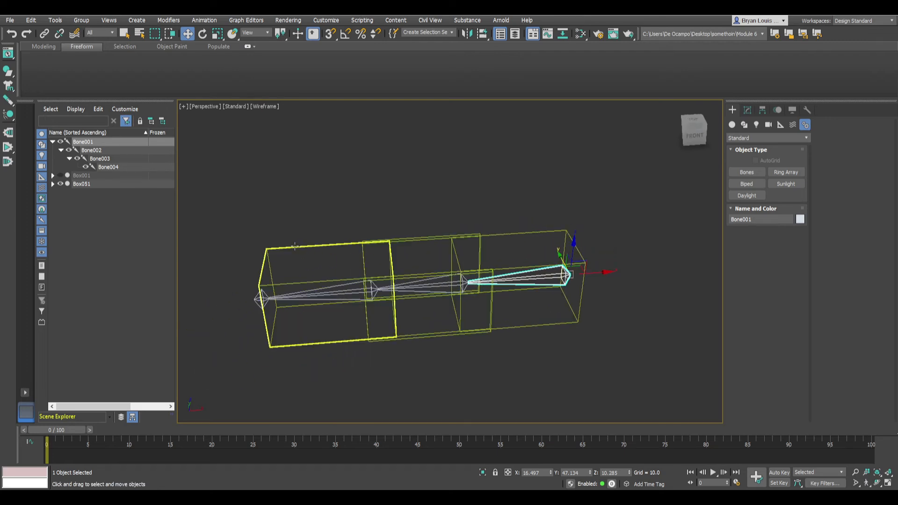
pyautogui.click(295, 246)
pyautogui.keyDown('alt'); pyautogui.moveTo(303, 273); pyautogui.dragTo(324, 249, button='middle'); pyautogui.keyUp('alt')
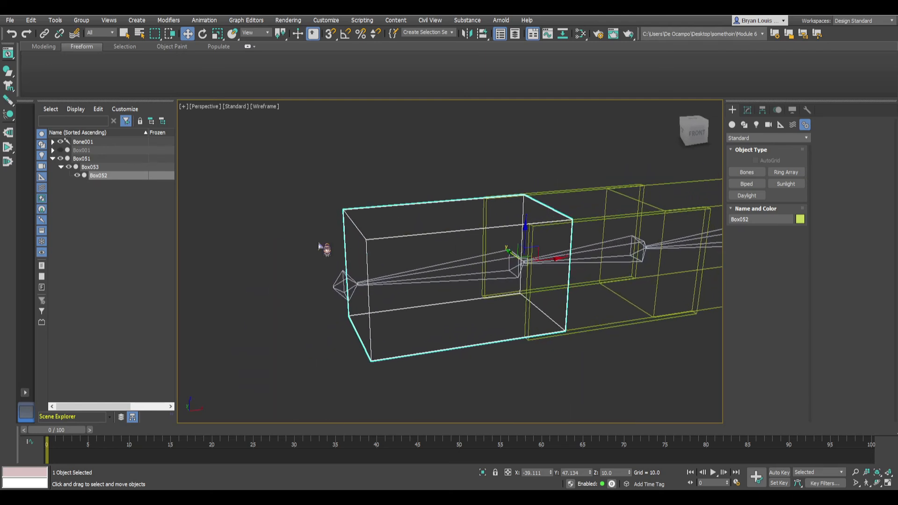
pyautogui.click(748, 110)
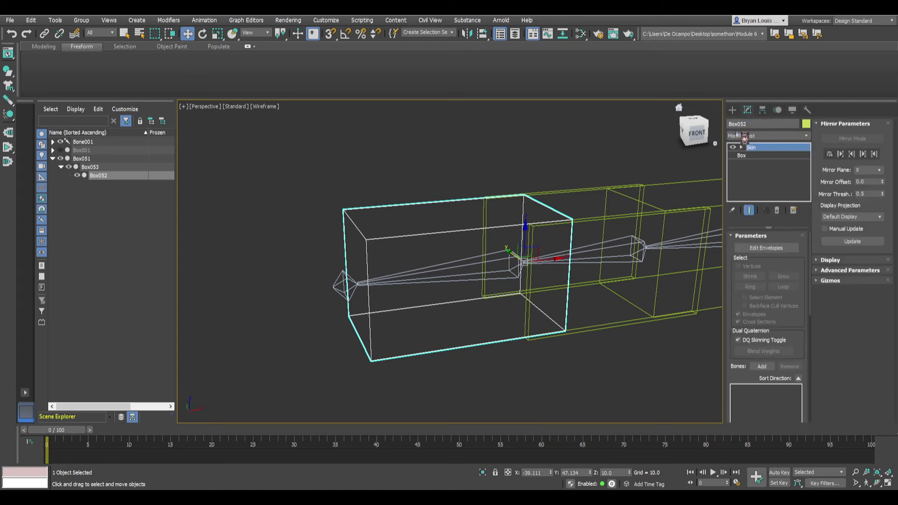
pyautogui.moveTo(406, 182); pyautogui.dragTo(312, 192, button='middle')
pyautogui.keyDown('alt'); pyautogui.moveTo(312, 192); pyautogui.dragTo(351, 191, button='middle'); pyautogui.keyUp('alt')
pyautogui.rightClick(776, 150)
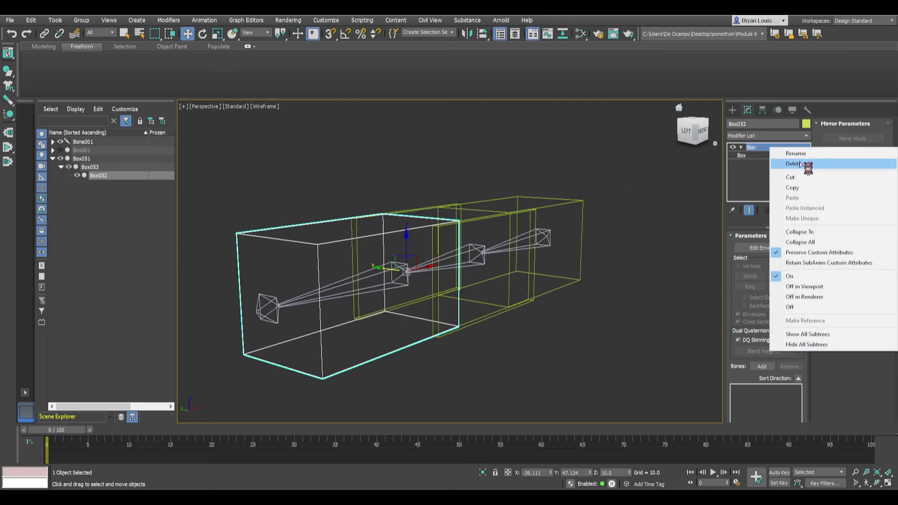
pyautogui.click(788, 164)
pyautogui.keyDown('alt'); pyautogui.moveTo(602, 161); pyautogui.dragTo(450, 157, button='middle'); pyautogui.keyUp('alt')
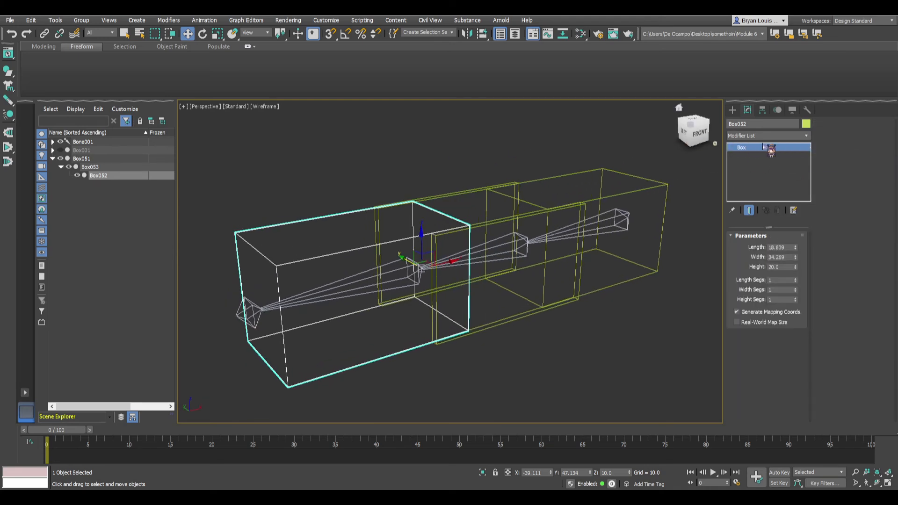
# - Apply a fresh Skin modifier to Box052
pyautogui.click(786, 136)
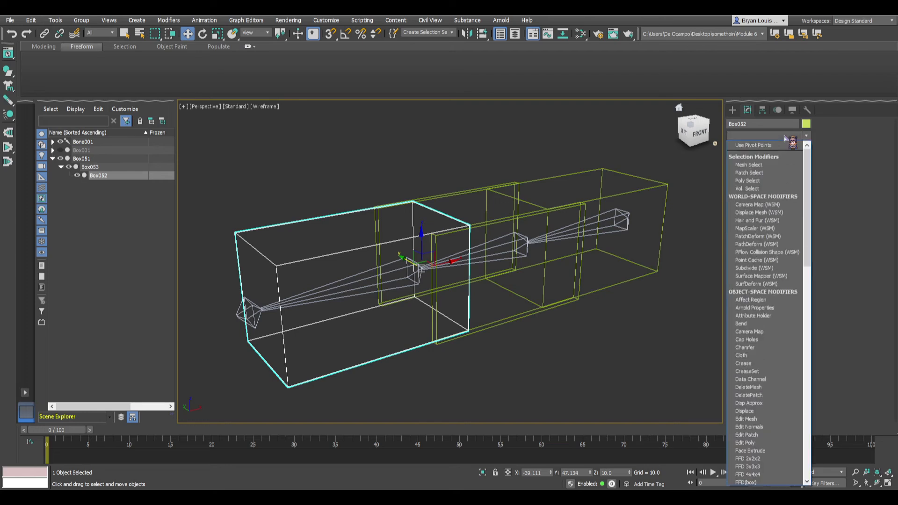
pyautogui.click(318, 219)
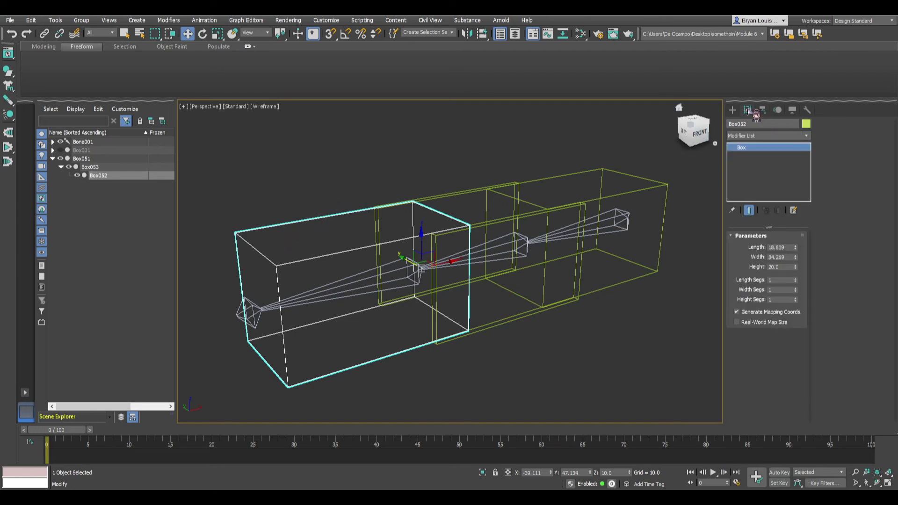
pyautogui.click(791, 135)
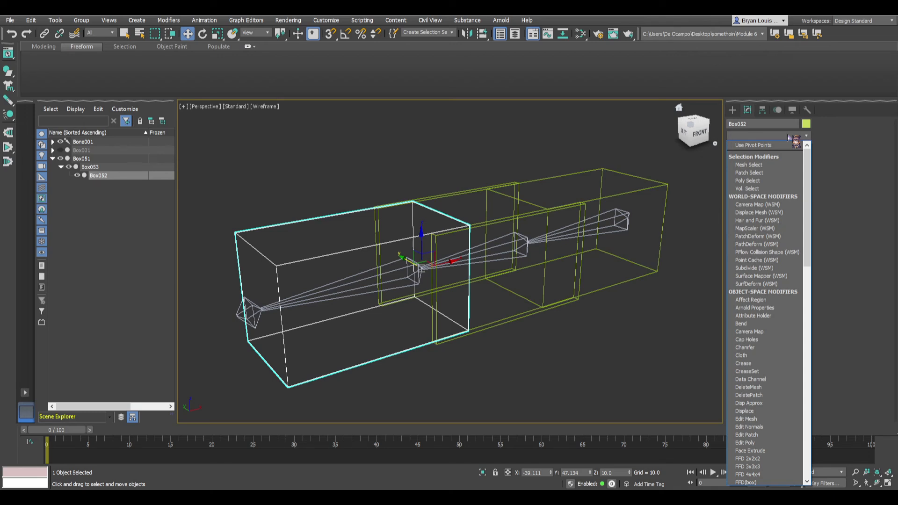
pyautogui.write('skin')
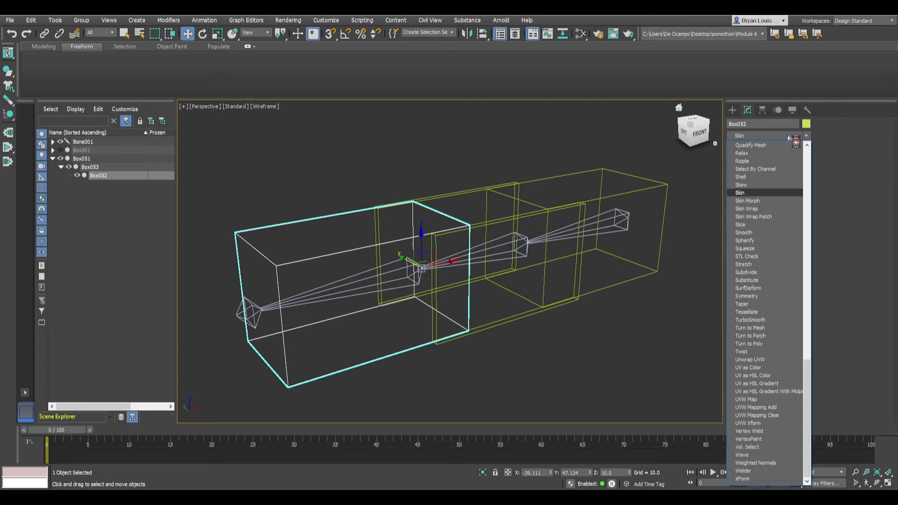
pyautogui.press('Return')
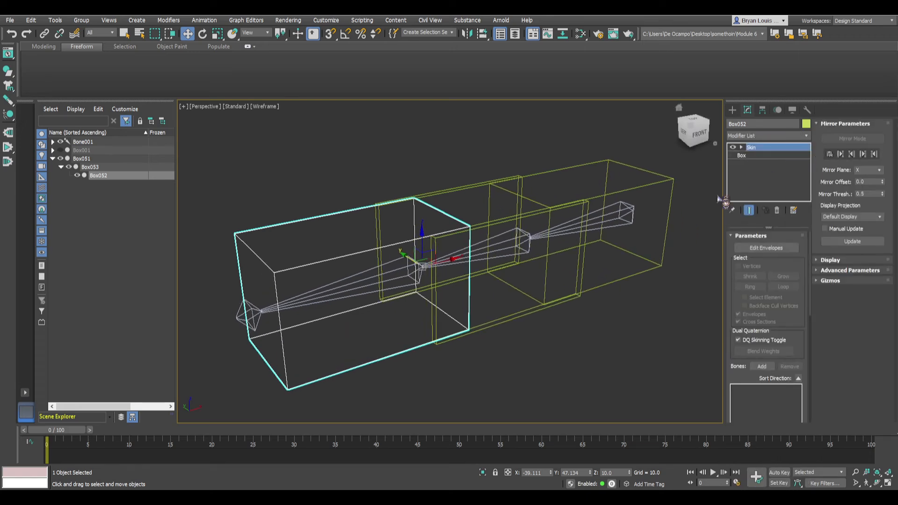
# - Open the Select Bones dialog for Box052's Skin modifier and expand the 0 (default) layer
pyautogui.scroll(-3, 770, 327)
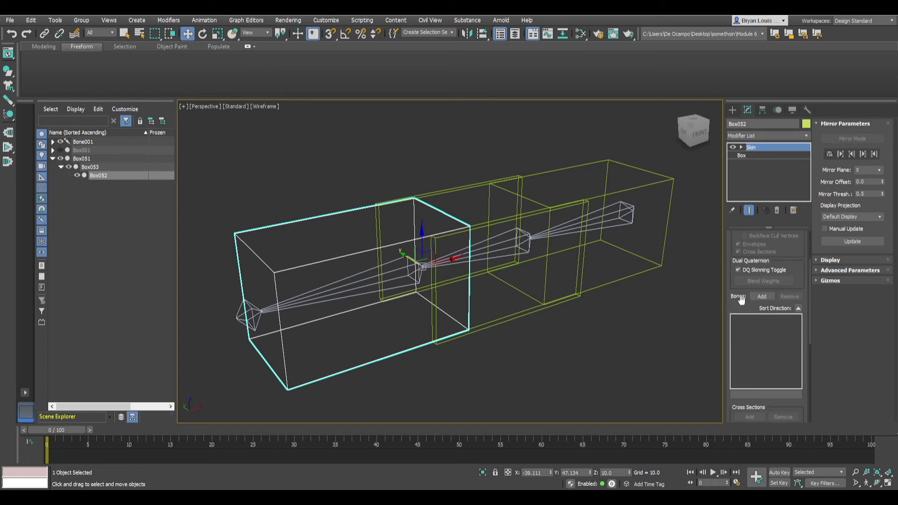
pyautogui.click(762, 297)
pyautogui.click(770, 297)
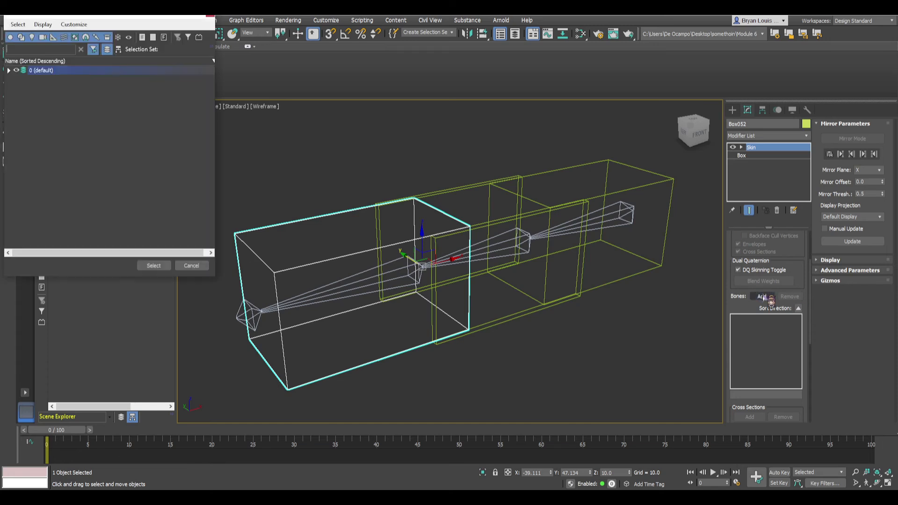
pyautogui.moveTo(73, 19); pyautogui.dragTo(91, 36)
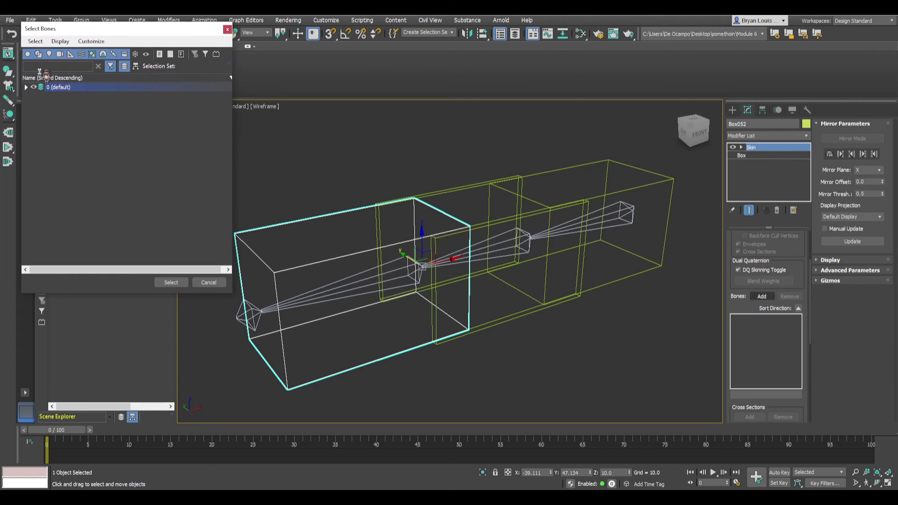
pyautogui.click(26, 88)
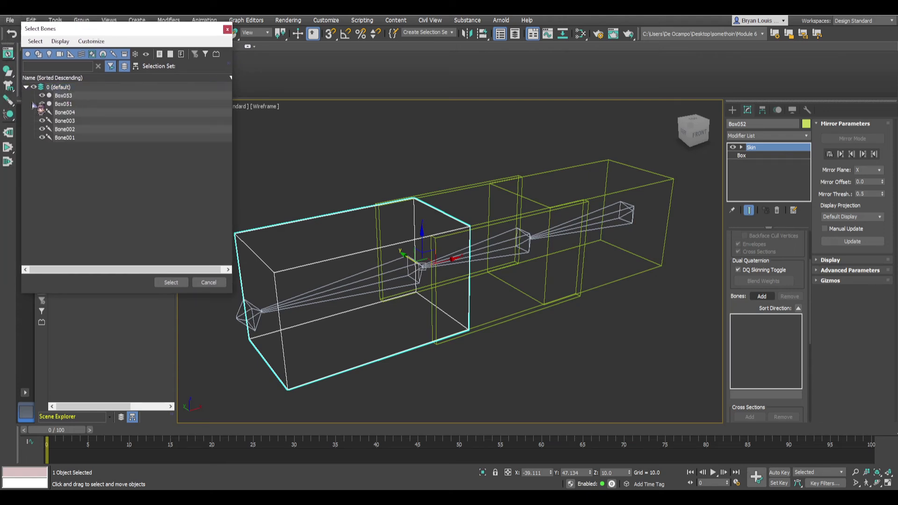
# - Filter the Select Bones list by "BONE" and reposition the dialog clear of Box052
pyautogui.moveTo(92, 36); pyautogui.dragTo(252, 128)
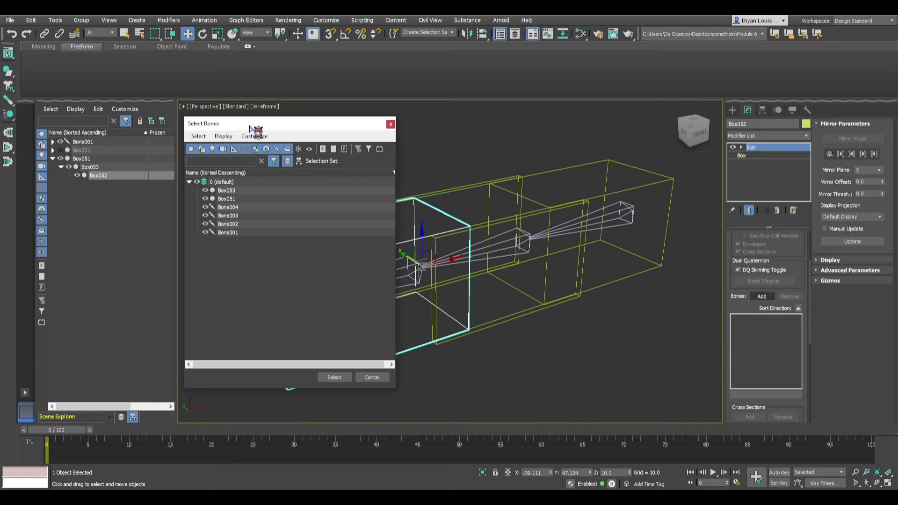
pyautogui.moveTo(253, 122); pyautogui.dragTo(101, 143)
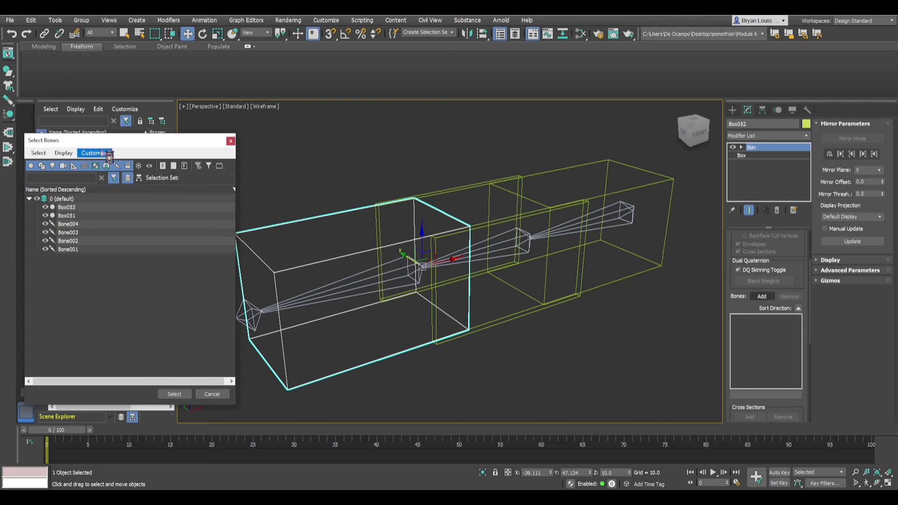
pyautogui.moveTo(95, 142); pyautogui.dragTo(122, 140)
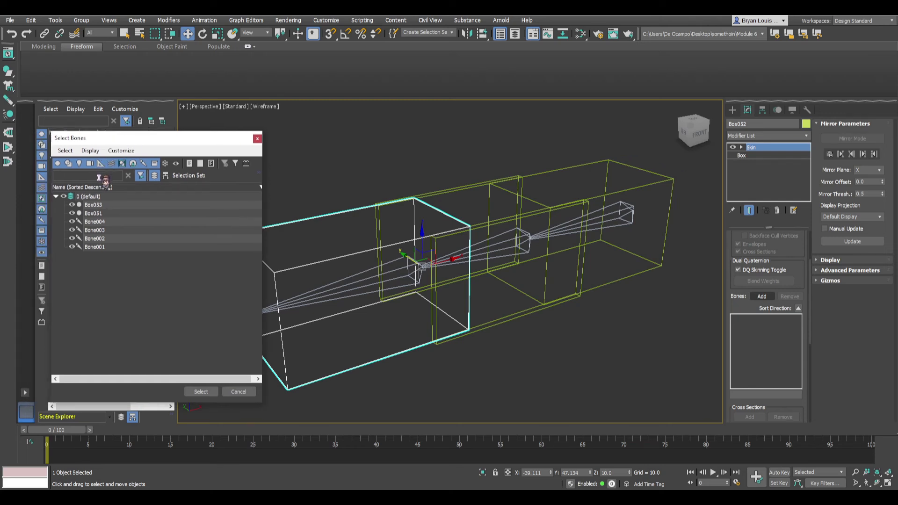
pyautogui.write('BONE')
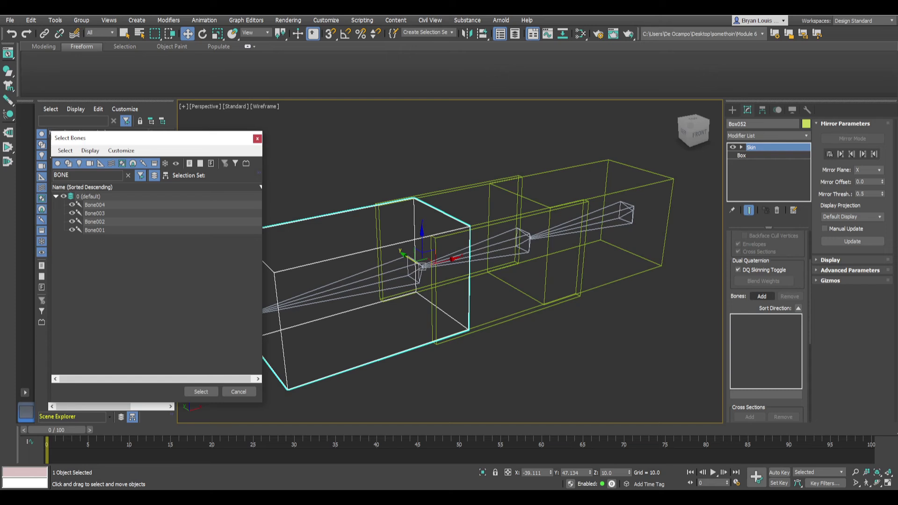
pyautogui.moveTo(121, 139); pyautogui.dragTo(652, 136)
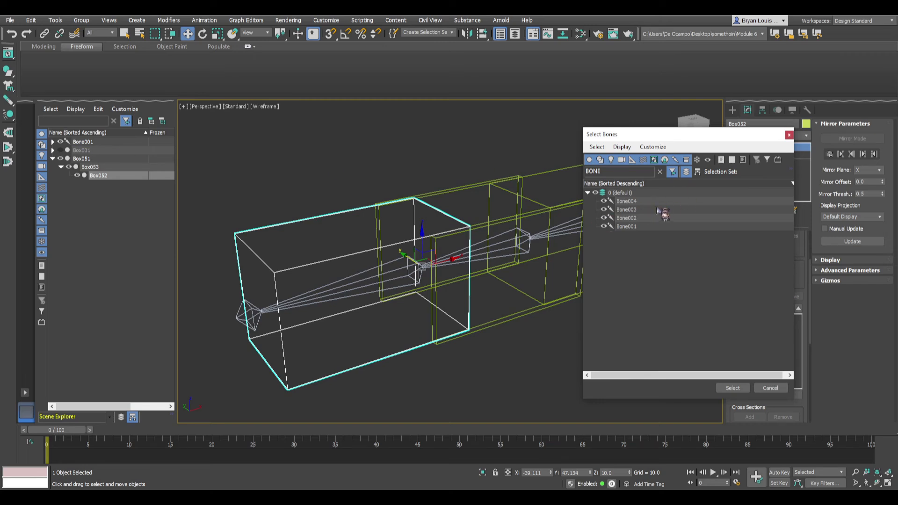
# - Move the Select Bones dialog clear of the boxes and add Bone003 to Box052's Skin modifier
pyautogui.click(453, 240)
pyautogui.moveTo(670, 141); pyautogui.dragTo(749, 144)
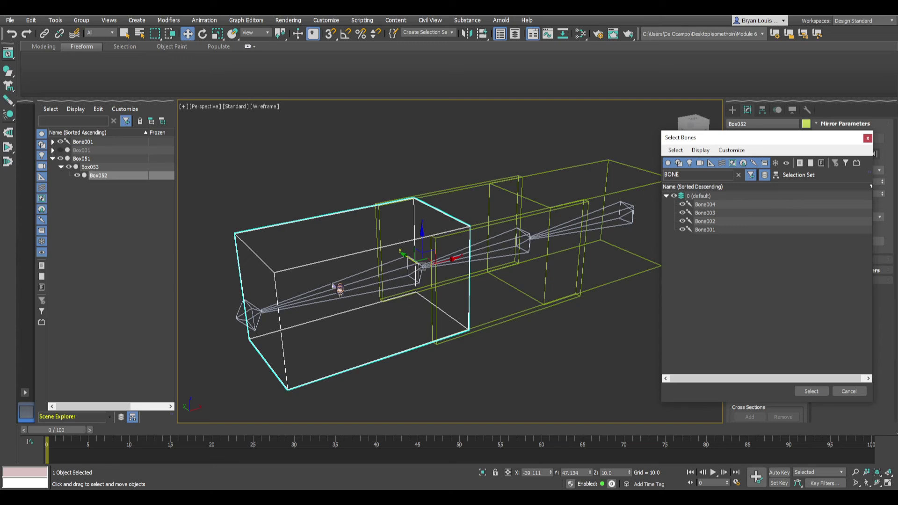
pyautogui.click(715, 214)
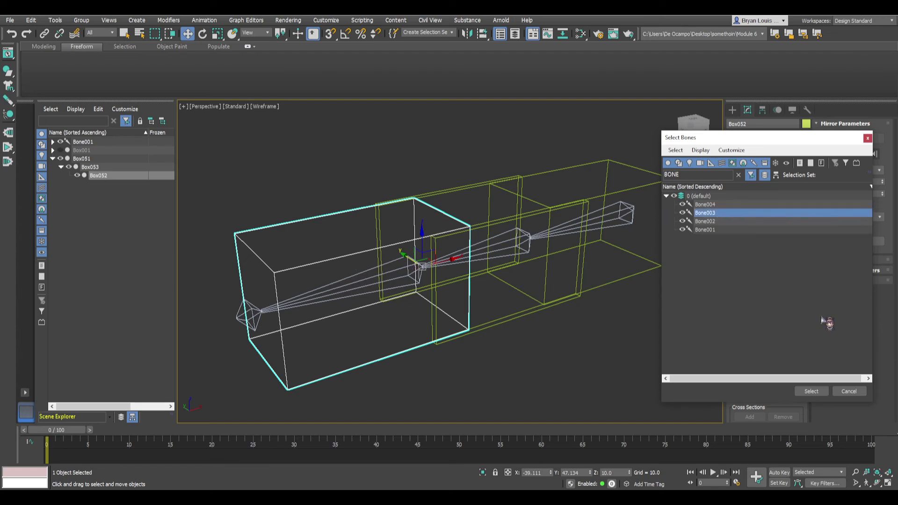
pyautogui.click(811, 391)
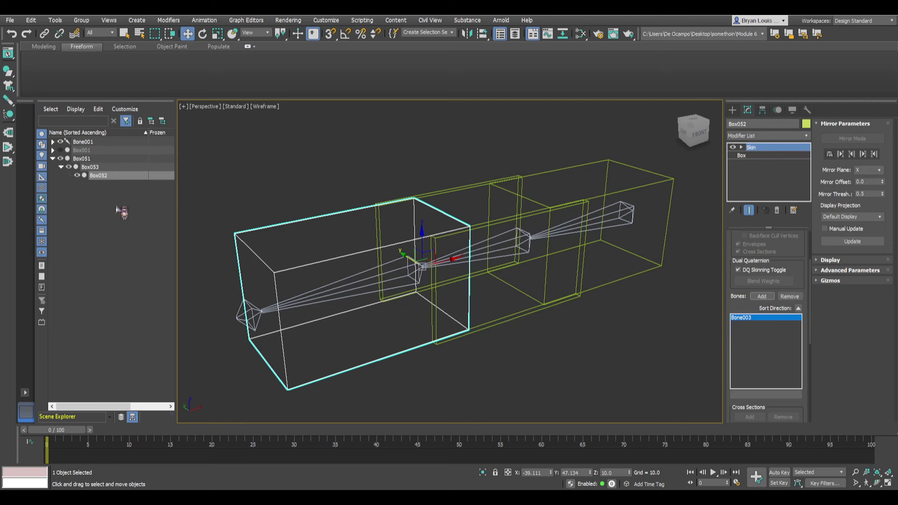
# - Expand the Bone001 hierarchy down to Bone004 and select Bone003
pyautogui.click(53, 141)
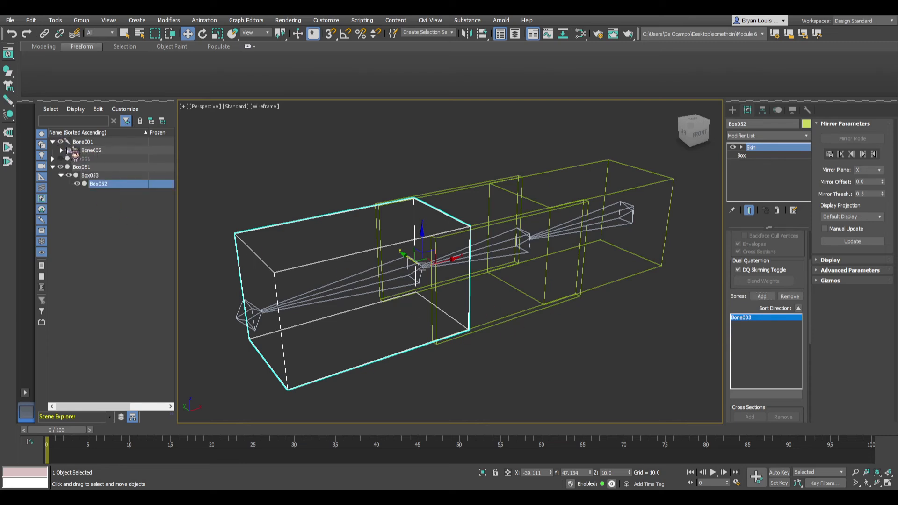
pyautogui.click(60, 151)
pyautogui.click(69, 159)
pyautogui.click(115, 160)
# - Test Box052's binding by moving Bone003, undoing the move, and trying a rotation of the same bone
pyautogui.moveTo(399, 239); pyautogui.dragTo(407, 266, button='middle')
pyautogui.moveTo(448, 248); pyautogui.dragTo(500, 193)
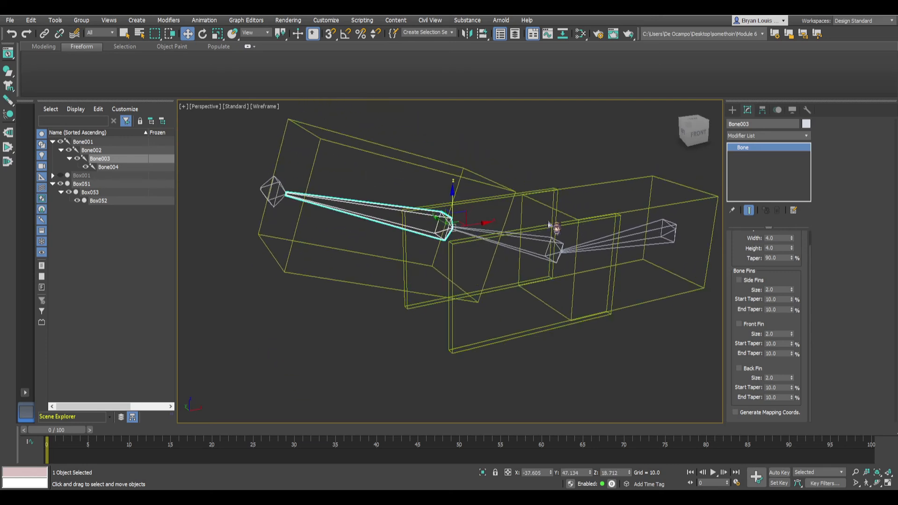
pyautogui.hotkey('ctrl', 'z')
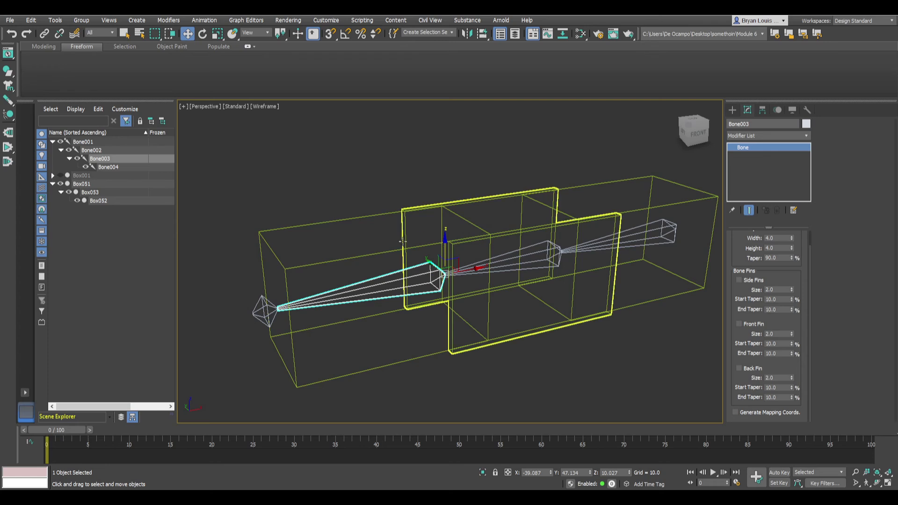
pyautogui.press('e')
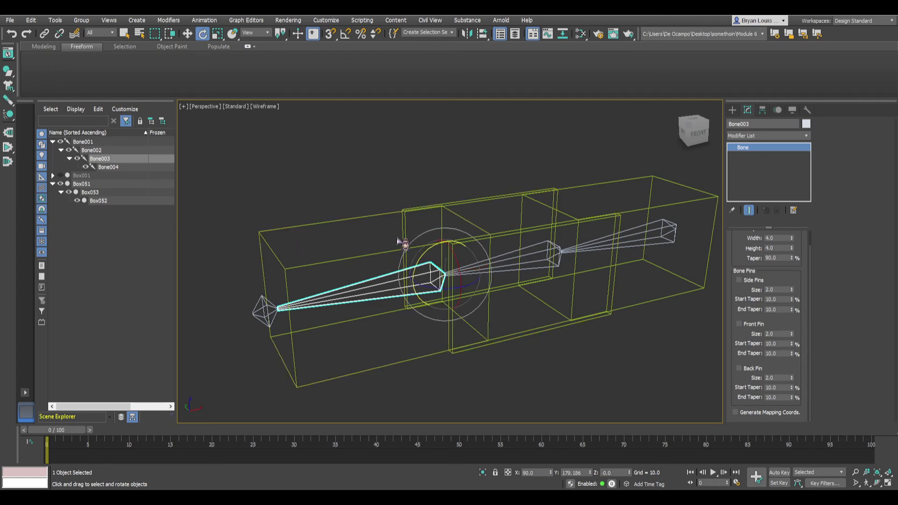
pyautogui.moveTo(420, 256); pyautogui.dragTo(481, 291)
pyautogui.keyDown('alt'); pyautogui.moveTo(540, 290); pyautogui.dragTo(532, 299, button='middle'); pyautogui.keyUp('alt')
# - Select Box053 and try adding Bone002 to its existing Skin modifier
pyautogui.click(521, 186)
pyautogui.moveTo(536, 240); pyautogui.dragTo(442, 259, button='middle')
pyautogui.click(404, 281)
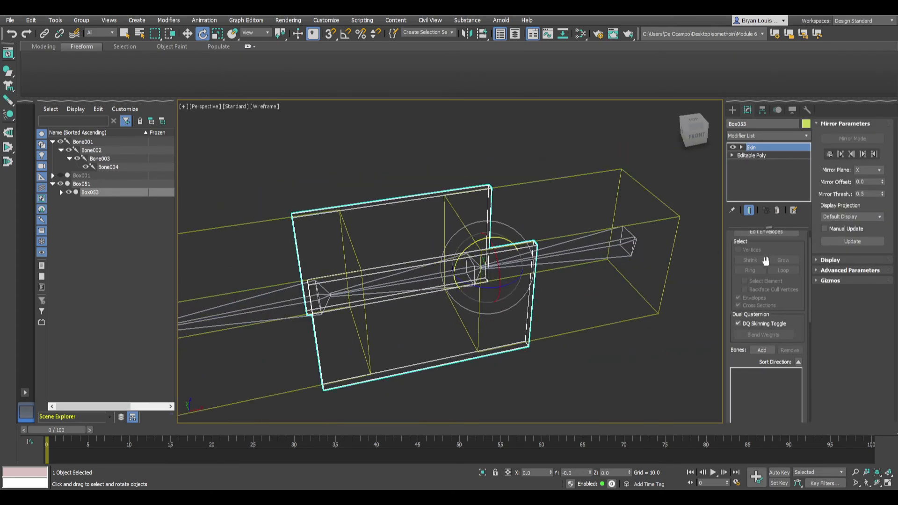
pyautogui.click(763, 351)
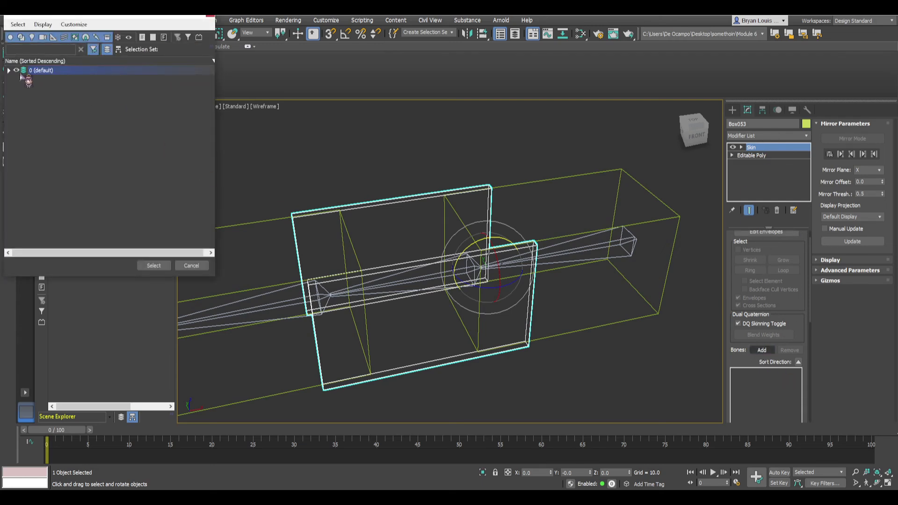
pyautogui.click(9, 70)
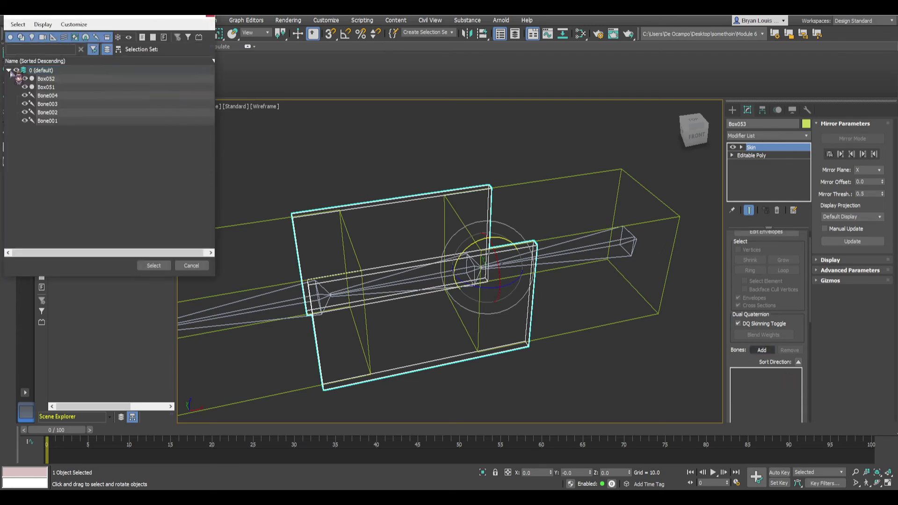
pyautogui.click(55, 113)
pyautogui.click(153, 266)
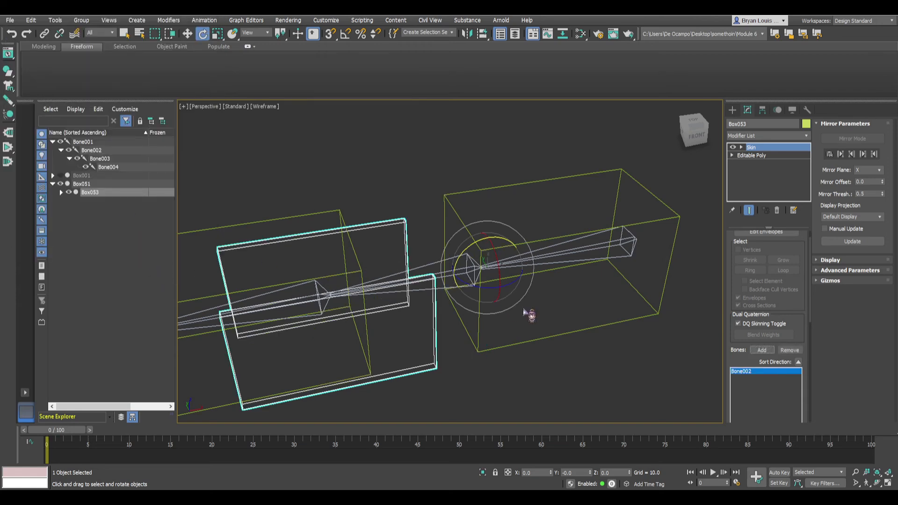
pyautogui.keyDown('alt'); pyautogui.moveTo(496, 314); pyautogui.dragTo(575, 286, button='middle'); pyautogui.keyUp('alt')
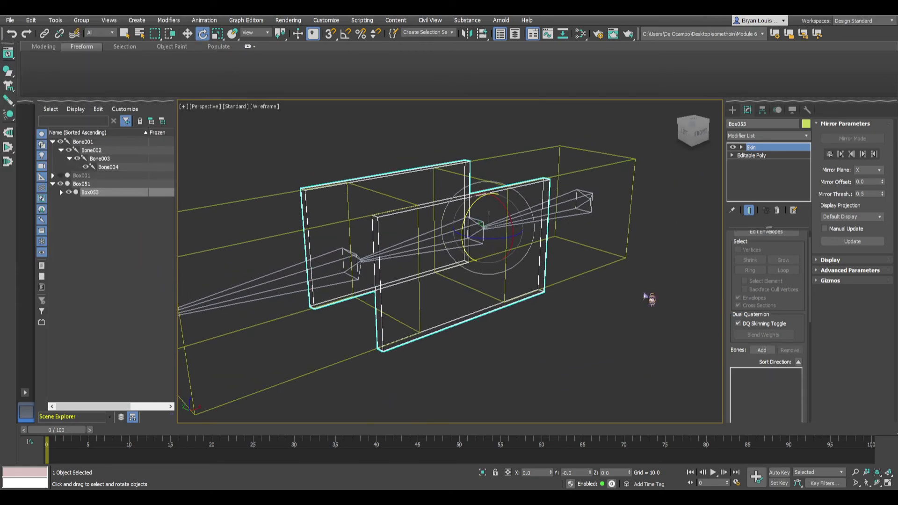
pyautogui.click(572, 367)
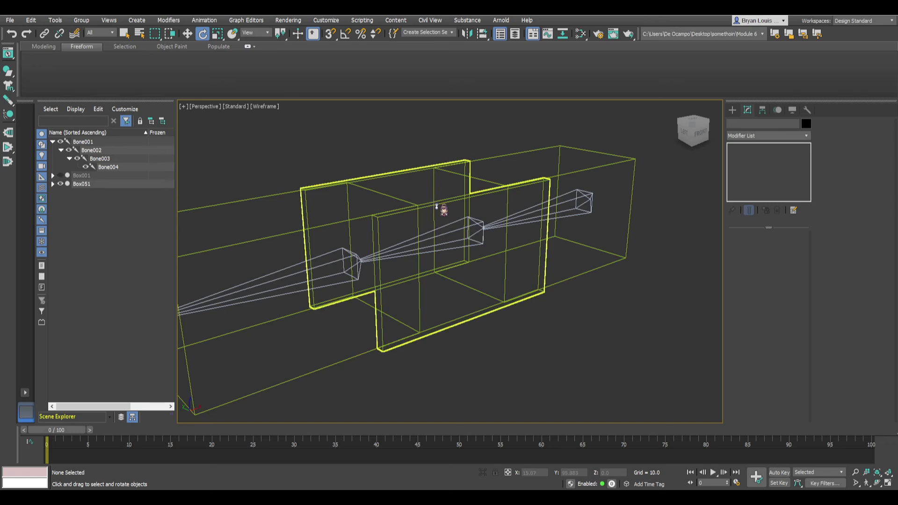
pyautogui.click(442, 207)
pyautogui.click(409, 247)
pyautogui.keyDown('alt'); pyautogui.moveTo(430, 330); pyautogui.dragTo(420, 189, button='middle'); pyautogui.keyUp('alt')
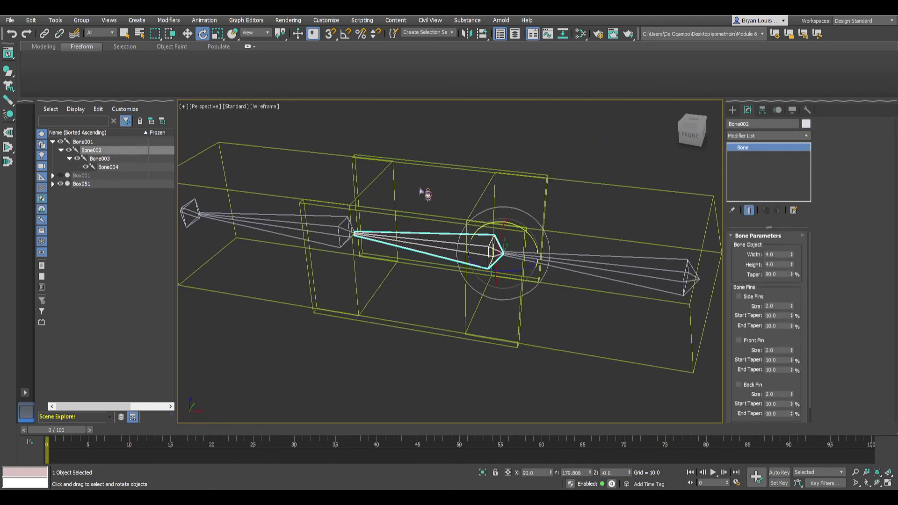
# - Delete the existing Skin modifier from Box053 and apply a fresh Skin modifier
pyautogui.click(444, 165)
pyautogui.rightClick(767, 150)
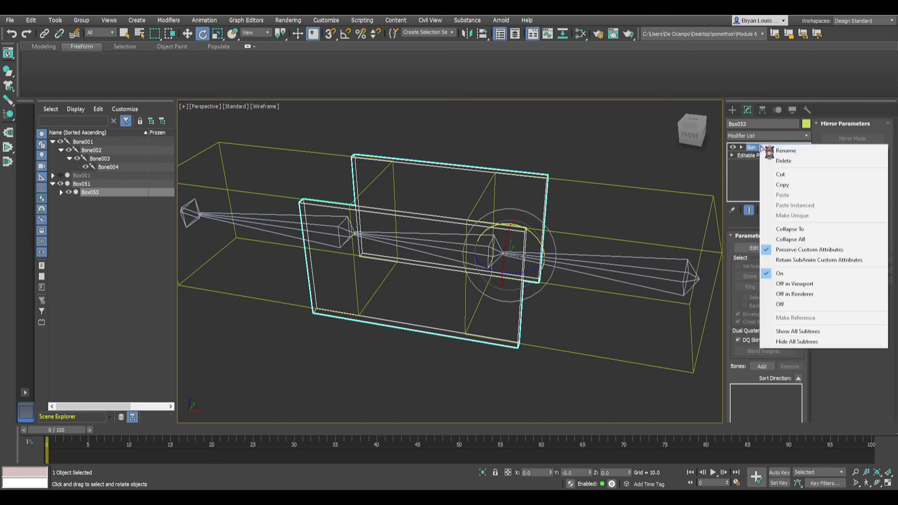
pyautogui.click(784, 161)
pyautogui.click(798, 137)
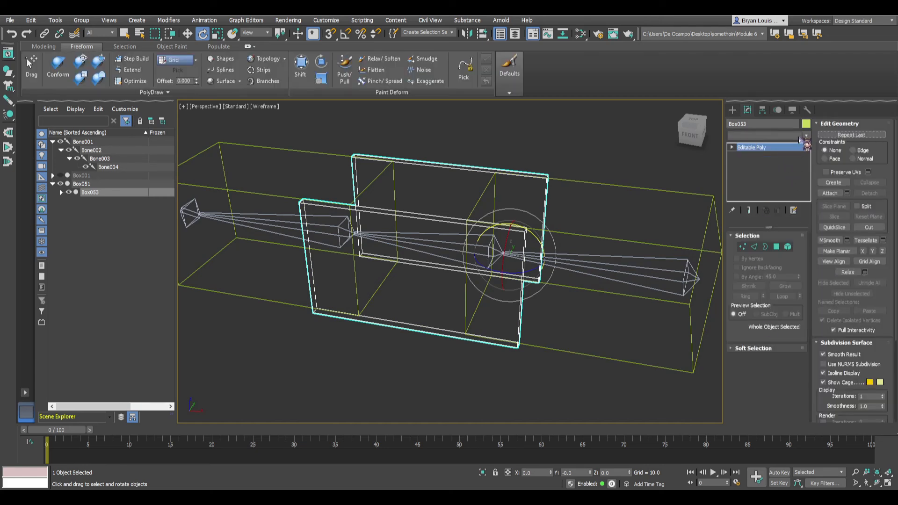
pyautogui.write('skin')
pyautogui.press('Return')
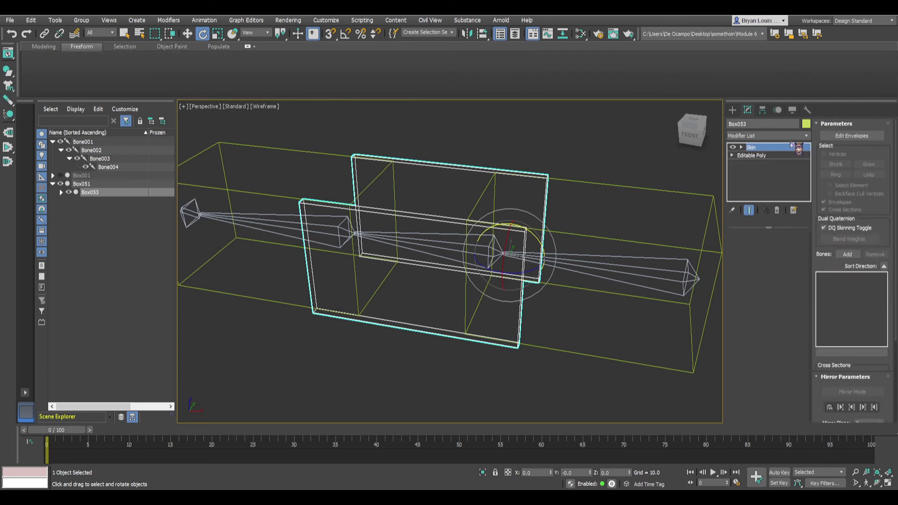
# - Filter the bone selection by "bone" and add Bone002 to Box053's Skin modifier
pyautogui.click(762, 366)
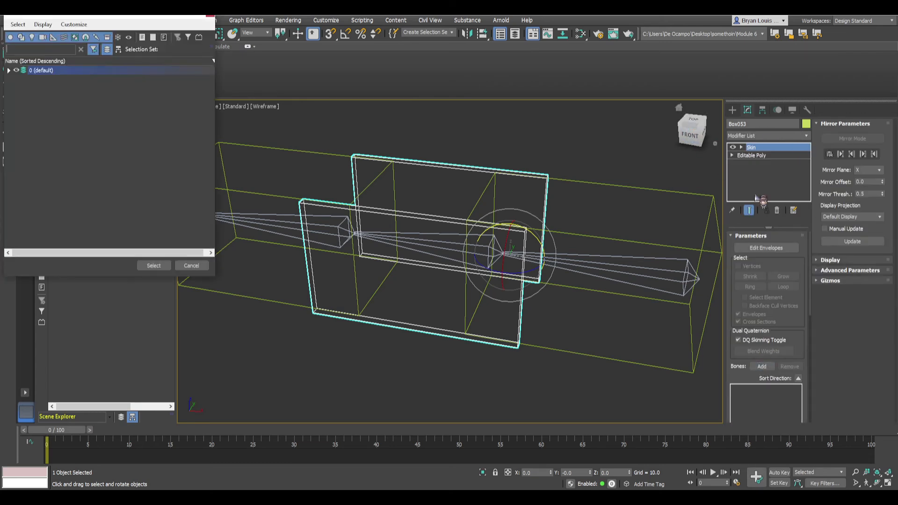
pyautogui.write('bone')
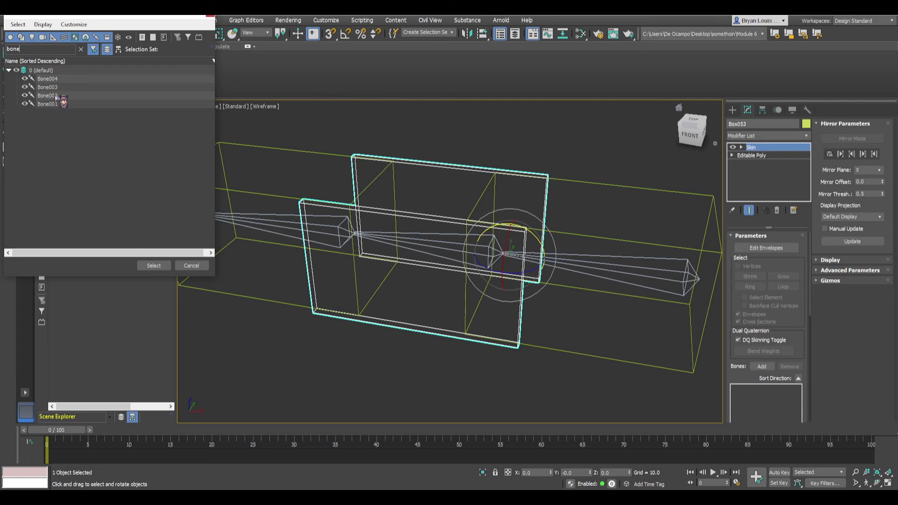
pyautogui.click(47, 95)
pyautogui.click(154, 265)
# - Inspect Box053 around the bone chain, test its binding by slightly rotating Bone002, and undo the rotation
pyautogui.keyDown('alt'); pyautogui.moveTo(346, 259); pyautogui.dragTo(398, 257, button='middle'); pyautogui.keyUp('alt')
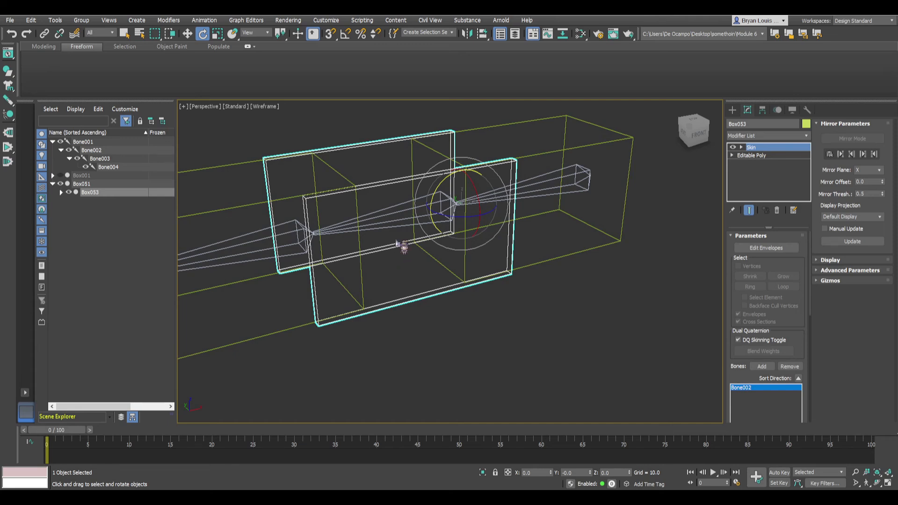
pyautogui.keyDown('alt'); pyautogui.moveTo(357, 267); pyautogui.dragTo(382, 237, button='middle'); pyautogui.keyUp('alt')
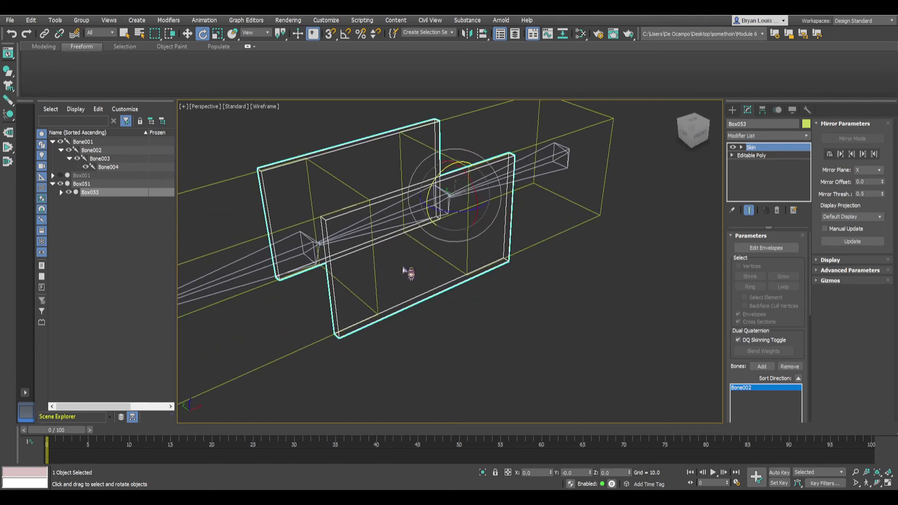
pyautogui.scroll(-2, 413, 271)
pyautogui.scroll(-1, 735, 357)
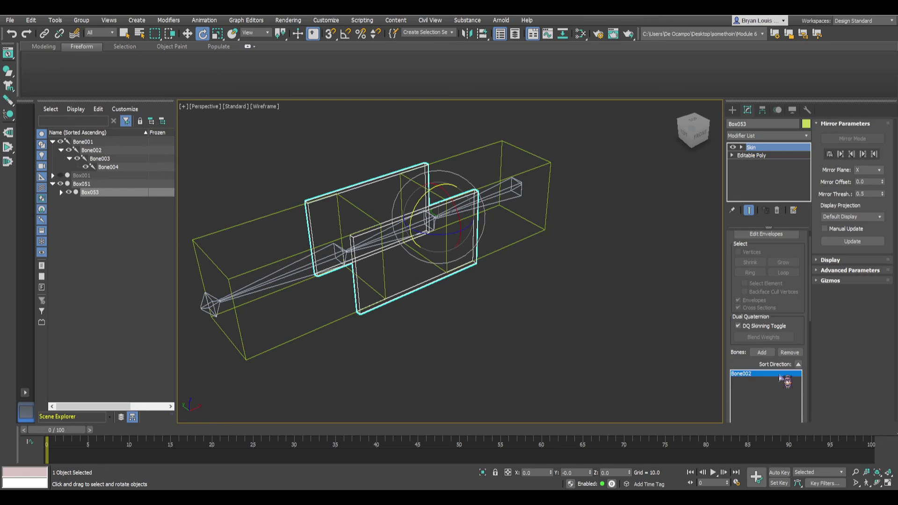
pyautogui.keyDown('alt'); pyautogui.moveTo(390, 279); pyautogui.dragTo(359, 287, button='middle'); pyautogui.keyUp('alt')
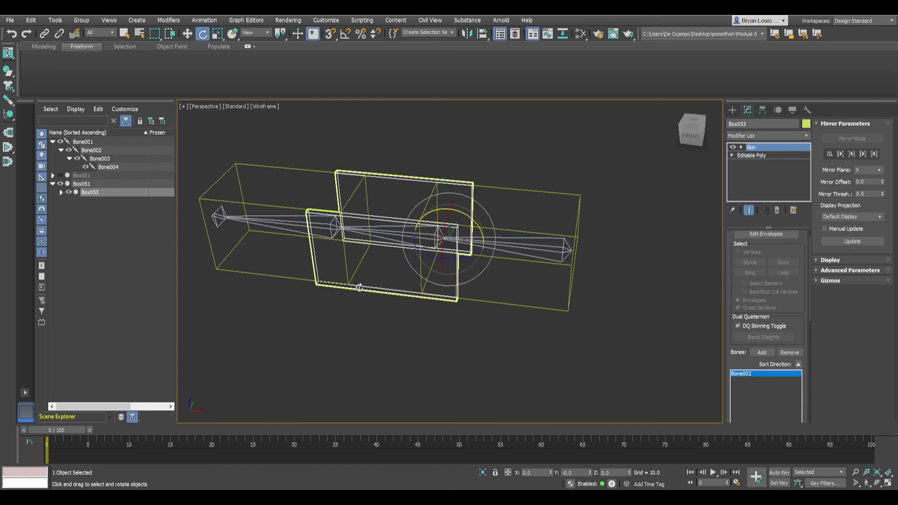
pyautogui.keyDown('alt'); pyautogui.moveTo(303, 261); pyautogui.dragTo(418, 273, button='middle'); pyautogui.keyUp('alt')
pyautogui.scroll(3, 392, 257)
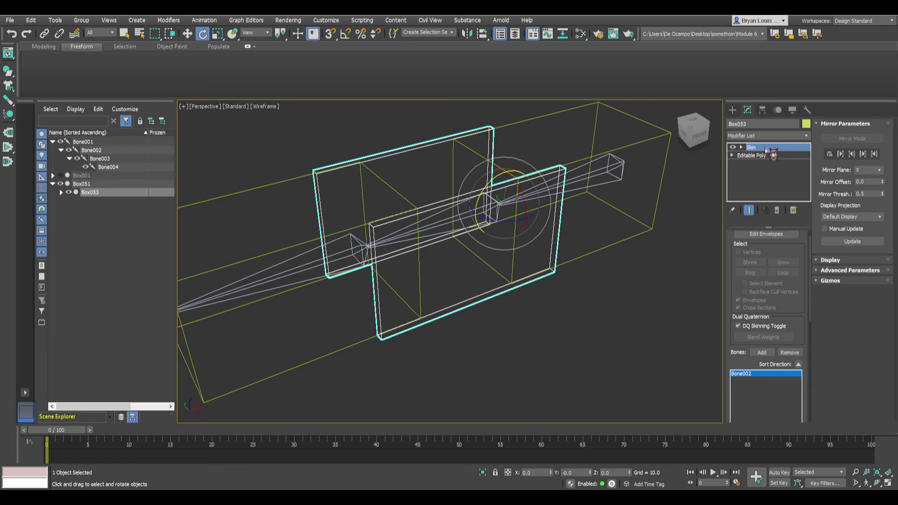
pyautogui.keyDown('alt'); pyautogui.moveTo(417, 307); pyautogui.dragTo(474, 219, button='middle'); pyautogui.keyUp('alt')
pyautogui.click(404, 231)
pyautogui.click(405, 229)
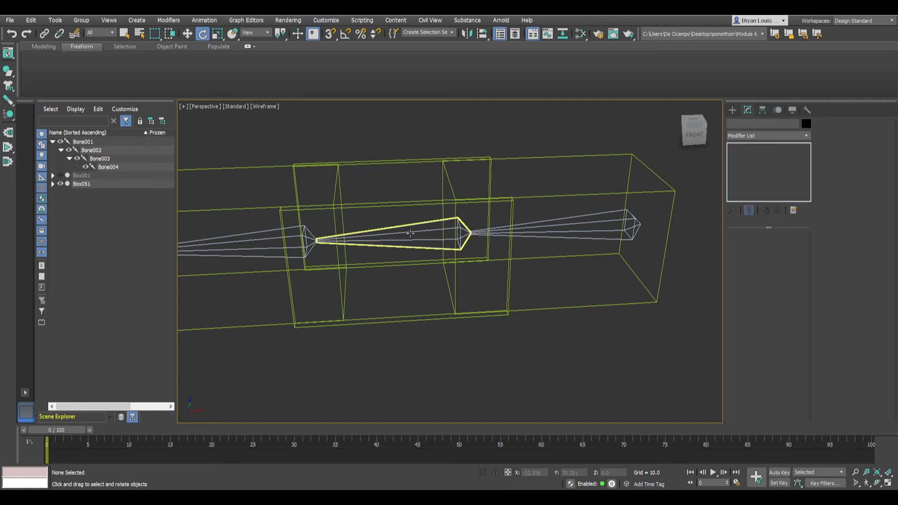
pyautogui.moveTo(438, 222); pyautogui.dragTo(452, 207)
pyautogui.hotkey('ctrl', 'z')
# - Select Box051, delete its existing Skin modifier and apply a fresh Skin modifier
pyautogui.click(572, 156)
pyautogui.moveTo(575, 177); pyautogui.dragTo(555, 172, button='middle')
pyautogui.rightClick(765, 148)
pyautogui.click(788, 164)
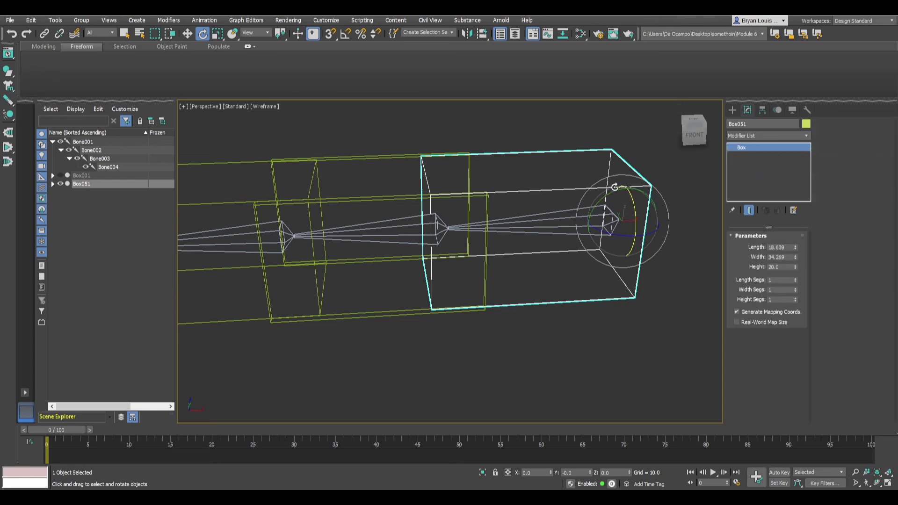
pyautogui.moveTo(615, 186); pyautogui.dragTo(530, 184, button='middle')
pyautogui.moveTo(437, 198)
pyautogui.keyDown('alt'); pyautogui.mouseDown(button='middle')
pyautogui.moveTo(446, 202)
pyautogui.moveTo(437, 209)
pyautogui.mouseUp(button='middle'); pyautogui.keyUp('alt')
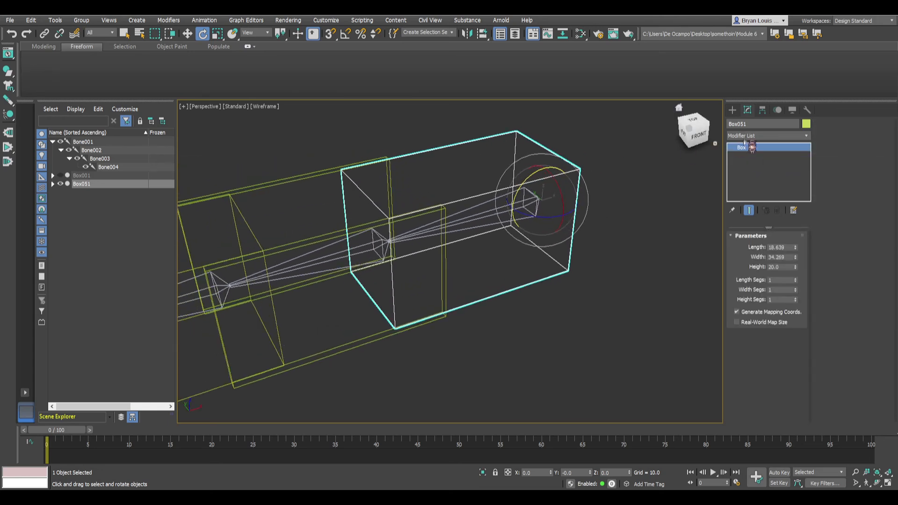
pyautogui.click(767, 135)
pyautogui.write('kin')
pyautogui.press('Return')
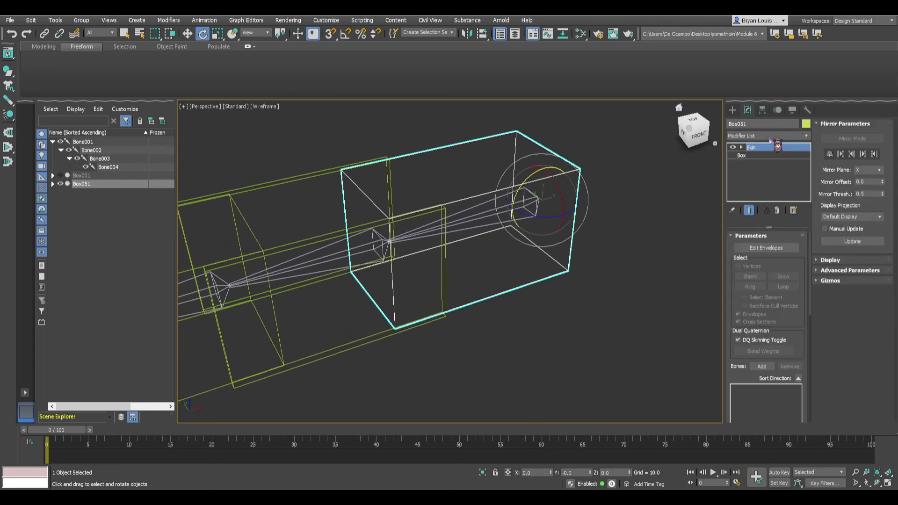
# - Expand the 0 (default) layer in the bone selection and add Bone001 to Box051's Skin modifier
pyautogui.click(768, 368)
pyautogui.click(762, 367)
pyautogui.click(9, 71)
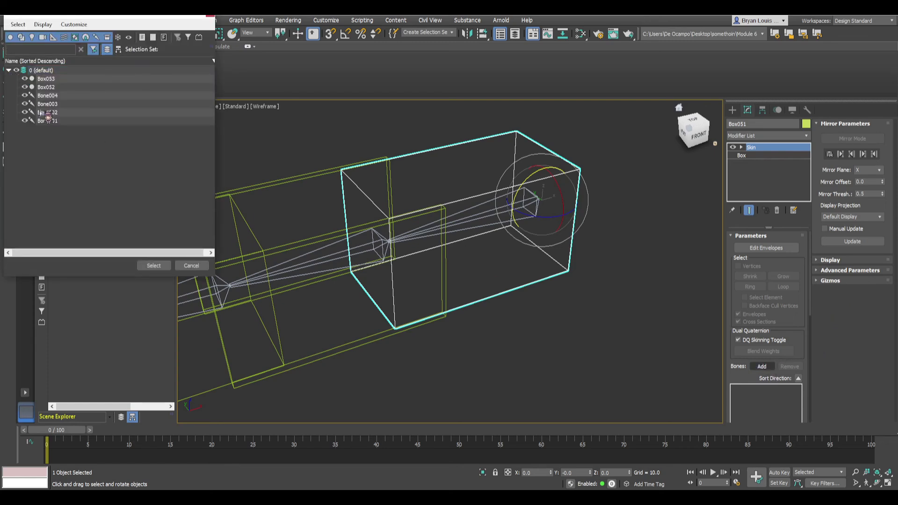
pyautogui.doubleClick(56, 120)
pyautogui.moveTo(440, 286); pyautogui.dragTo(526, 276, button='middle')
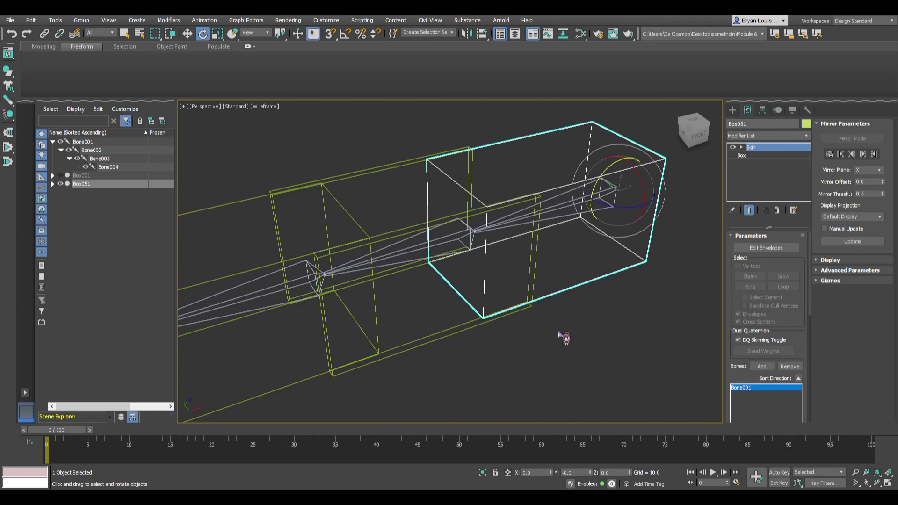
# - Test the skinned boxes by rotating Bone001, Bone002 and Bone003 to bend the chain
pyautogui.click(563, 335)
pyautogui.scroll(-3, 555, 280)
pyautogui.click(556, 230)
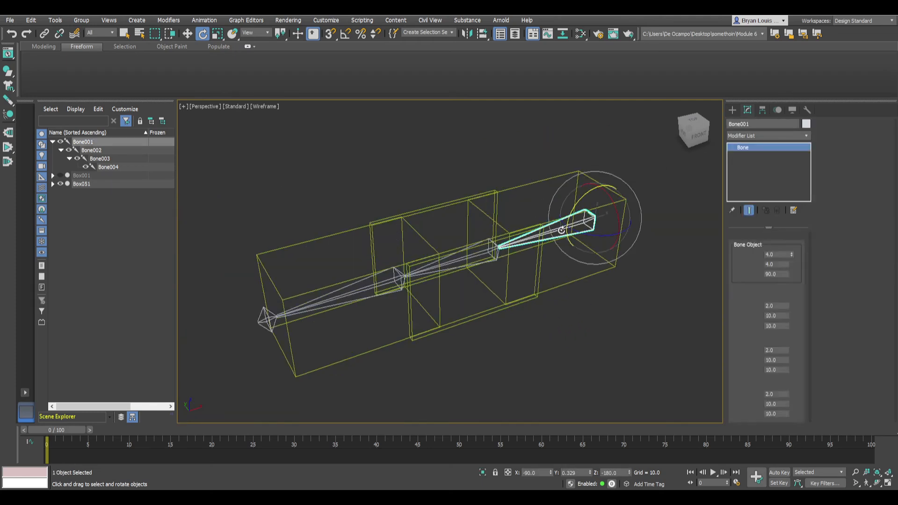
pyautogui.moveTo(576, 202)
pyautogui.mouseDown()
pyautogui.moveTo(580, 173)
pyautogui.moveTo(584, 197)
pyautogui.mouseUp()
pyautogui.click(473, 209)
pyautogui.moveTo(478, 208); pyautogui.dragTo(473, 181)
pyautogui.click(406, 182)
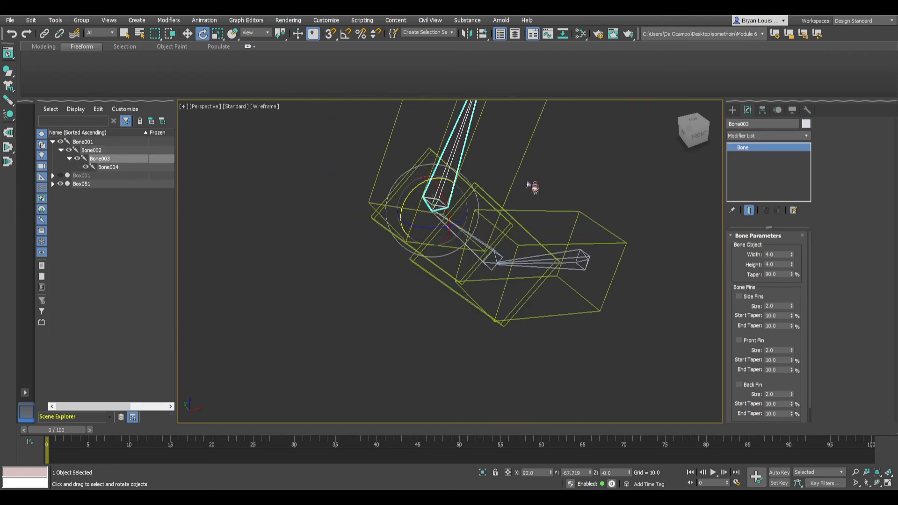
pyautogui.scroll(-4, 533, 187)
pyautogui.keyDown('alt'); pyautogui.moveTo(532, 188); pyautogui.dragTo(378, 231, button='middle'); pyautogui.keyUp('alt')
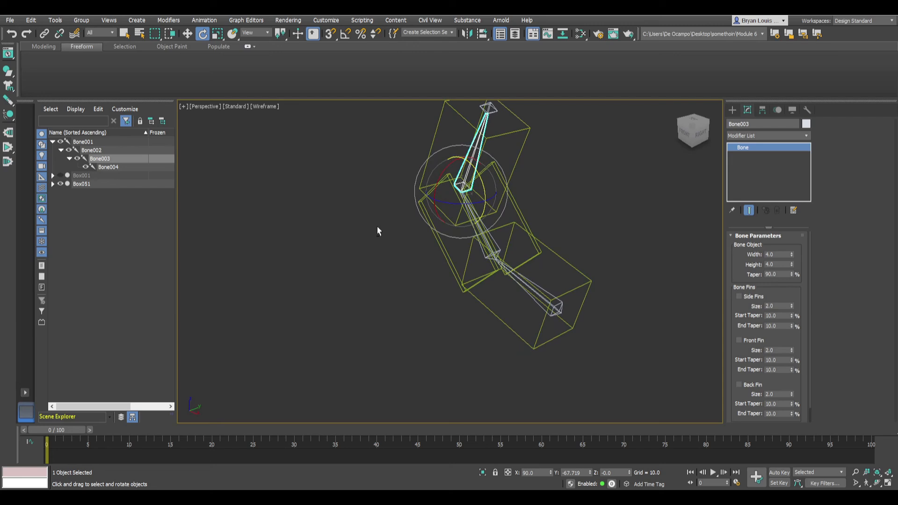
# - Switch the viewport from wireframe to Default Shading and inspect the bent boxes
pyautogui.click(263, 108)
pyautogui.click(281, 117)
pyautogui.scroll(3, 521, 230)
pyautogui.moveTo(521, 231)
pyautogui.keyDown('alt'); pyautogui.mouseDown(button='middle')
pyautogui.moveTo(413, 242)
pyautogui.moveTo(350, 225)
pyautogui.moveTo(421, 234)
pyautogui.moveTo(477, 226)
pyautogui.moveTo(495, 238)
pyautogui.moveTo(407, 295)
pyautogui.moveTo(411, 300)
pyautogui.moveTo(414, 293)
pyautogui.mouseUp(button='middle'); pyautogui.keyUp('alt')
# - Undo the test rotations of the bones to straighten the chain
pyautogui.hotkey('ctrl', 'z')
pyautogui.hotkey('ctrl', 'z')
pyautogui.hotkey('ctrl', 'z')
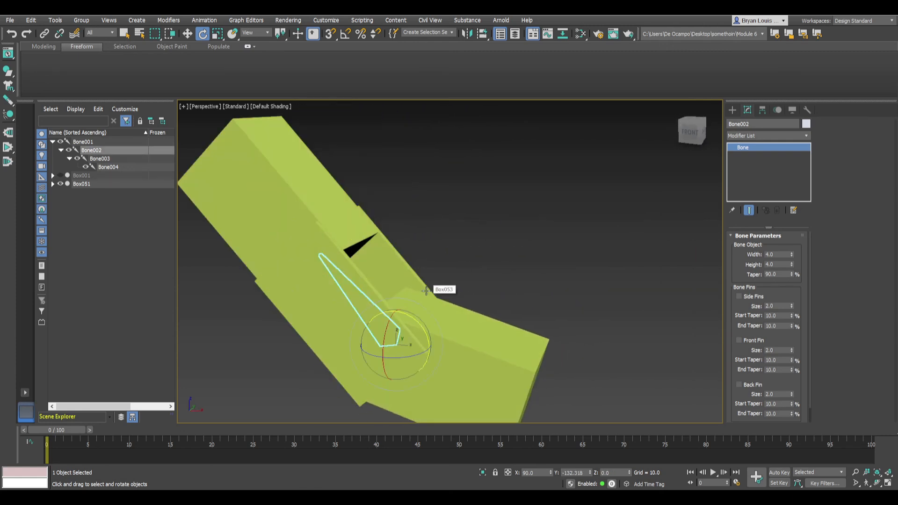
pyautogui.hotkey('ctrl', 'z')
pyautogui.hotkey('ctrl', 'z')
pyautogui.hotkey('ctrl', 'z')
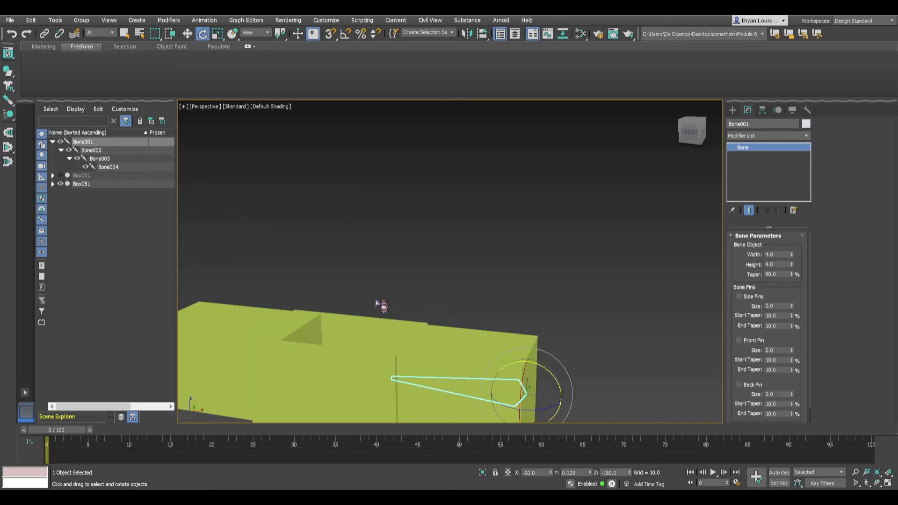
# - Turn on Edged Faces in the viewport, select end bone Bone004 and inspect the straightened boxes around it
pyautogui.keyDown('alt'); pyautogui.moveTo(332, 270); pyautogui.dragTo(358, 271, button='middle'); pyautogui.keyUp('alt')
pyautogui.press('F4')
pyautogui.scroll(-5, 373, 285)
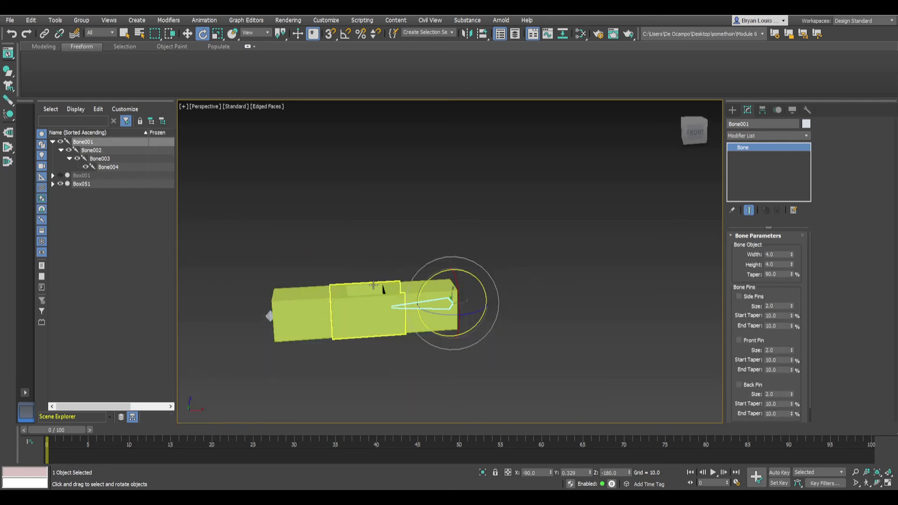
pyautogui.keyDown('alt'); pyautogui.moveTo(343, 315); pyautogui.dragTo(398, 311, button='middle'); pyautogui.keyUp('alt')
pyautogui.click(395, 308)
pyautogui.scroll(5, 412, 284)
pyautogui.scroll(-10, 415, 318)
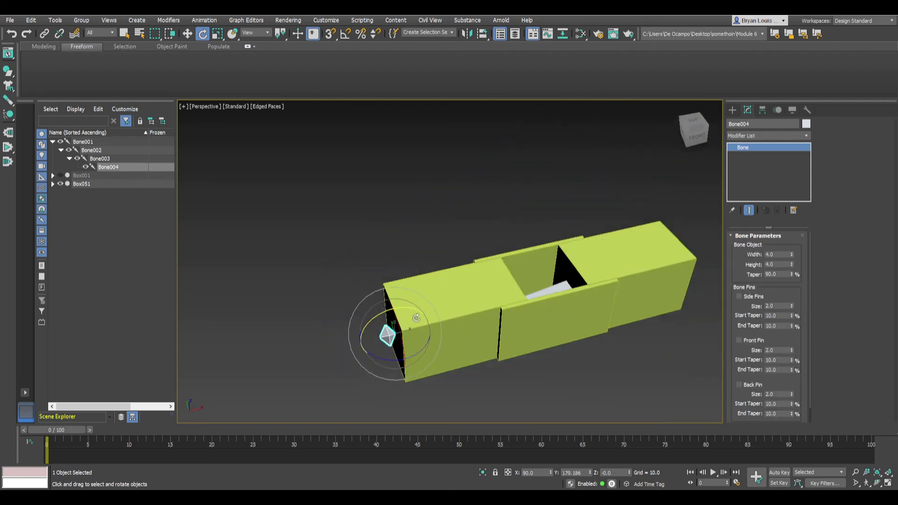
pyautogui.moveTo(466, 319); pyautogui.dragTo(439, 251, button='middle')
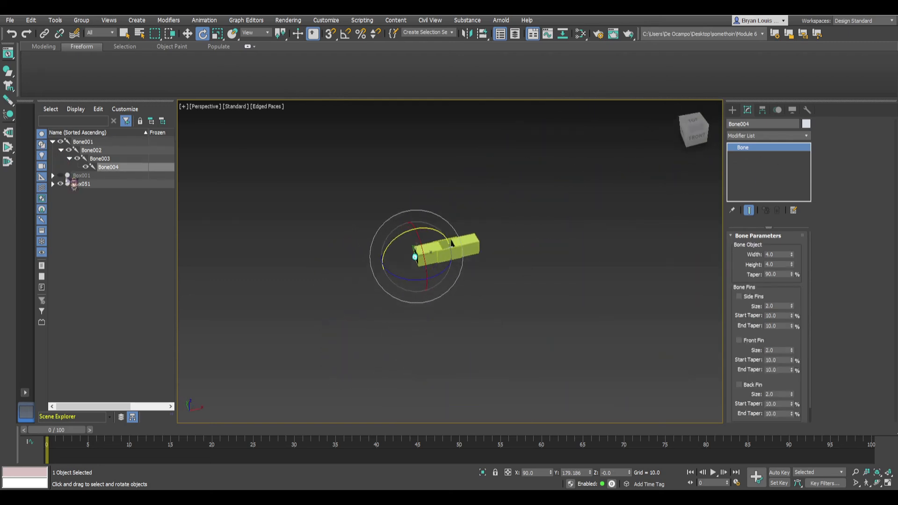
# - Unhide Box001 and all of its child boxes, Box002 through Box050, and clear the selection
pyautogui.click(53, 175)
pyautogui.click(61, 175)
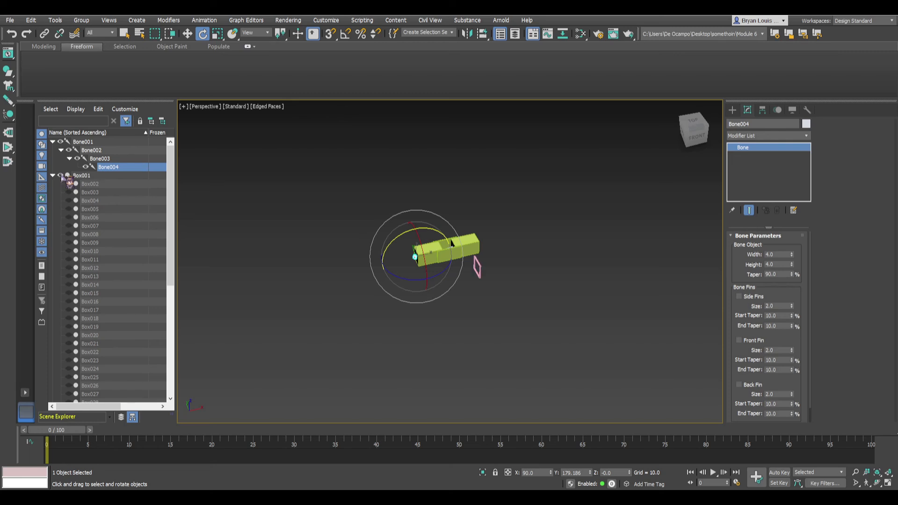
pyautogui.click(91, 185)
pyautogui.scroll(-8, 120, 251)
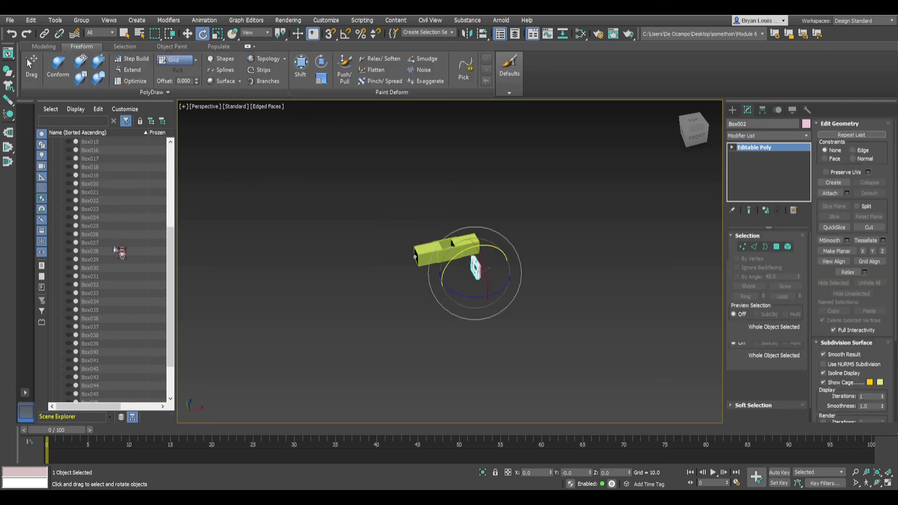
pyautogui.keyDown('shift'); pyautogui.click(92, 386); pyautogui.keyUp('shift')
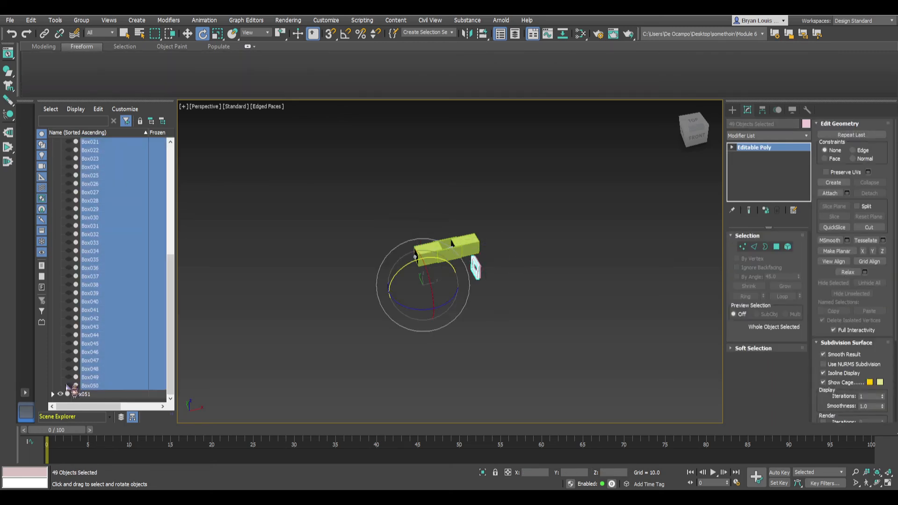
pyautogui.scroll(5, 435, 277)
pyautogui.keyDown('alt'); pyautogui.moveTo(491, 279); pyautogui.dragTo(516, 258, button='middle'); pyautogui.keyUp('alt')
pyautogui.click(515, 258)
pyautogui.click(646, 307)
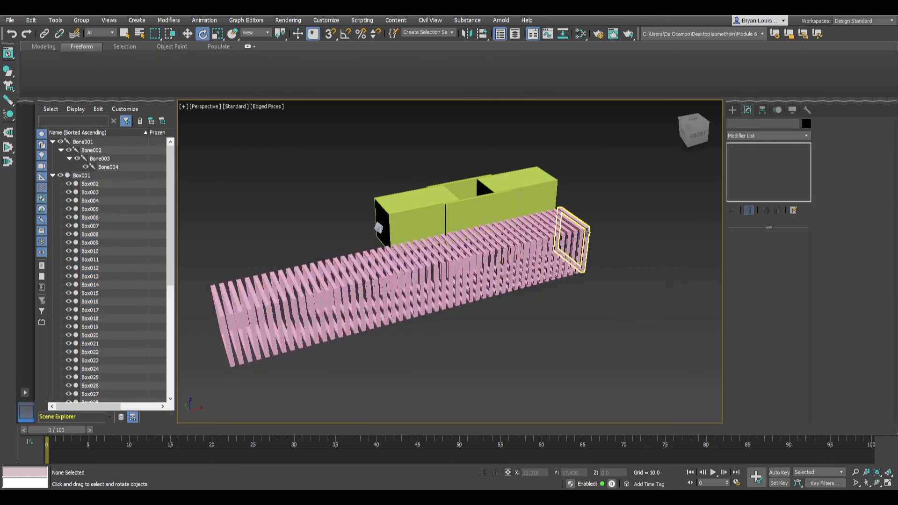
# - Select Box001 and examine how the row of pink frames lines up with the green boxes in the Front view
pyautogui.click(590, 237)
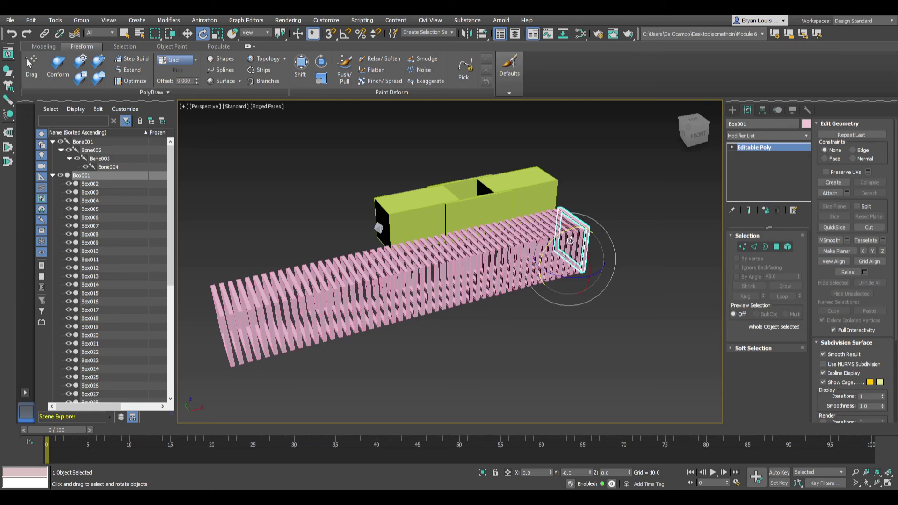
pyautogui.keyDown('alt'); pyautogui.moveTo(557, 354); pyautogui.dragTo(509, 328, button='middle'); pyautogui.keyUp('alt')
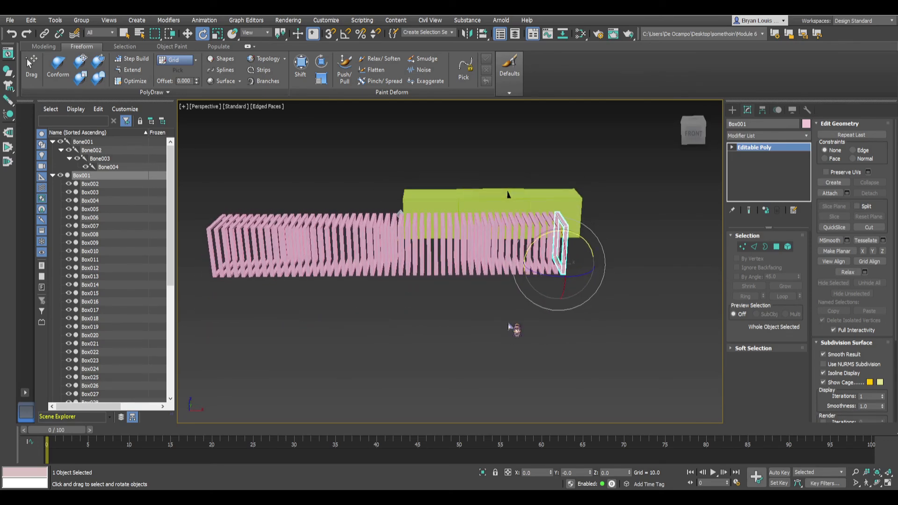
pyautogui.scroll(-3, 501, 290)
pyautogui.scroll(3, 499, 290)
pyautogui.press('f')
pyautogui.scroll(-6, 505, 294)
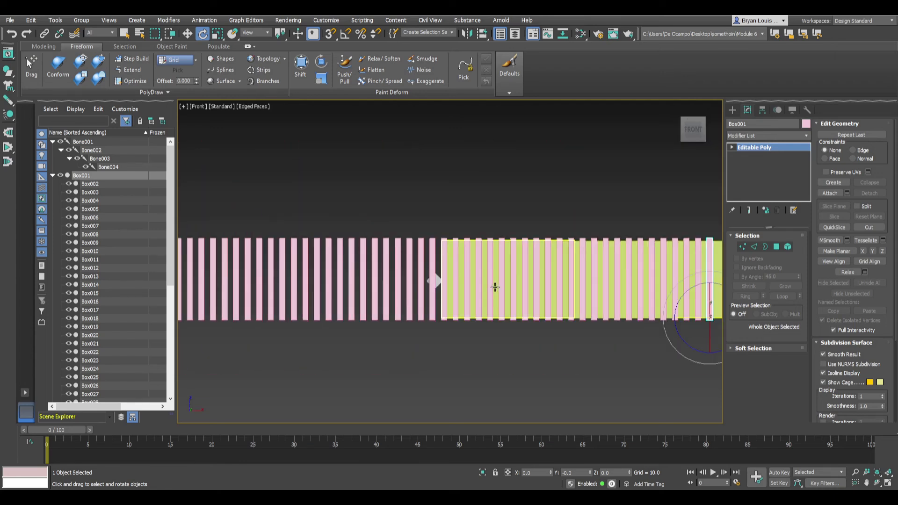
pyautogui.scroll(2, 492, 279)
pyautogui.scroll(2, 510, 280)
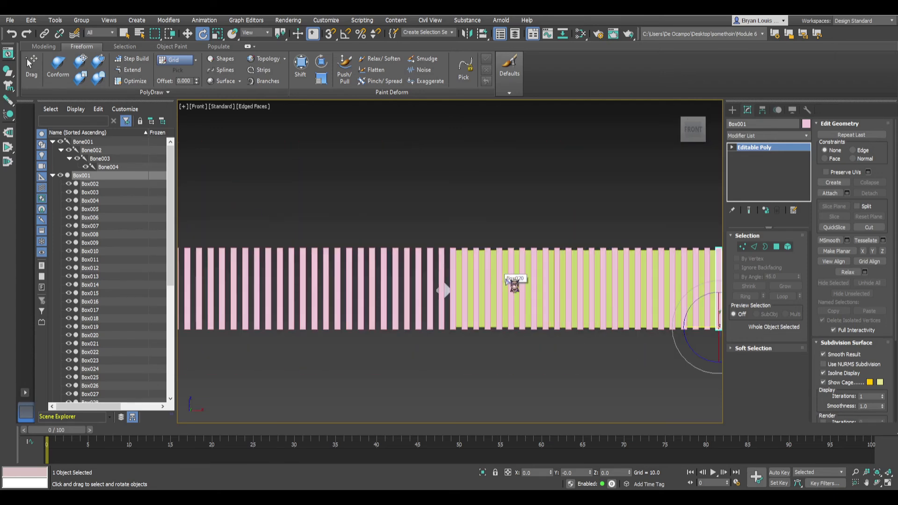
pyautogui.scroll(-2, 524, 286)
pyautogui.scroll(2, 533, 290)
pyautogui.scroll(-2, 555, 288)
pyautogui.scroll(2, 561, 291)
pyautogui.moveTo(559, 205); pyautogui.dragTo(445, 209, button='middle')
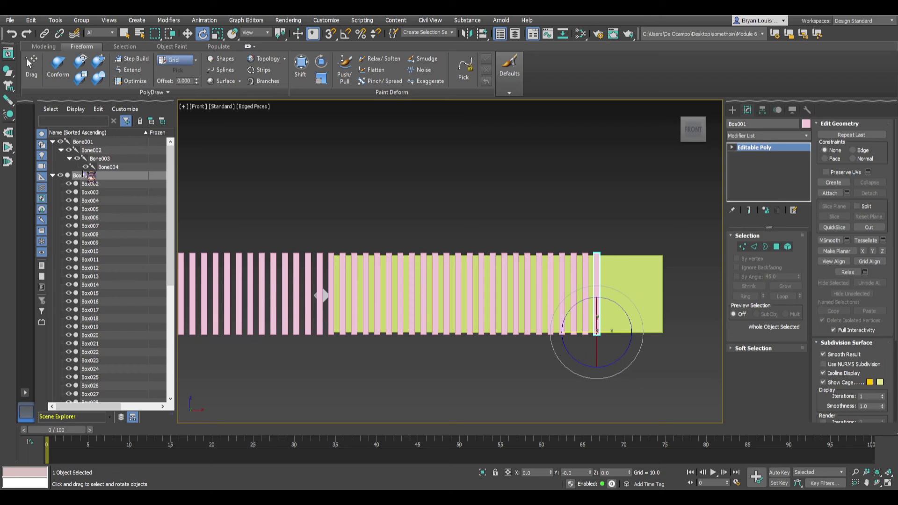
# - Collapse Box001's hierarchy and try to draw a new bone with the Bones tool, starting at Box001
pyautogui.click(53, 175)
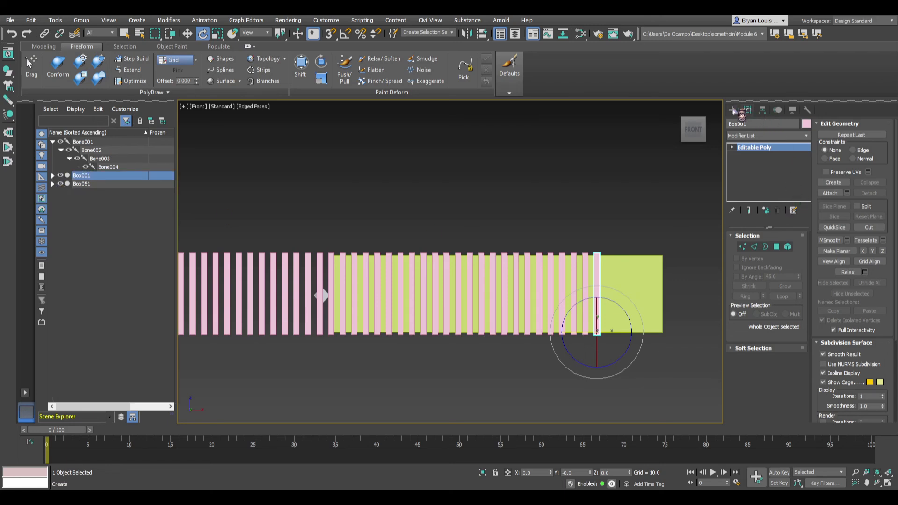
pyautogui.click(734, 110)
pyautogui.click(746, 111)
pyautogui.click(735, 110)
pyautogui.click(749, 111)
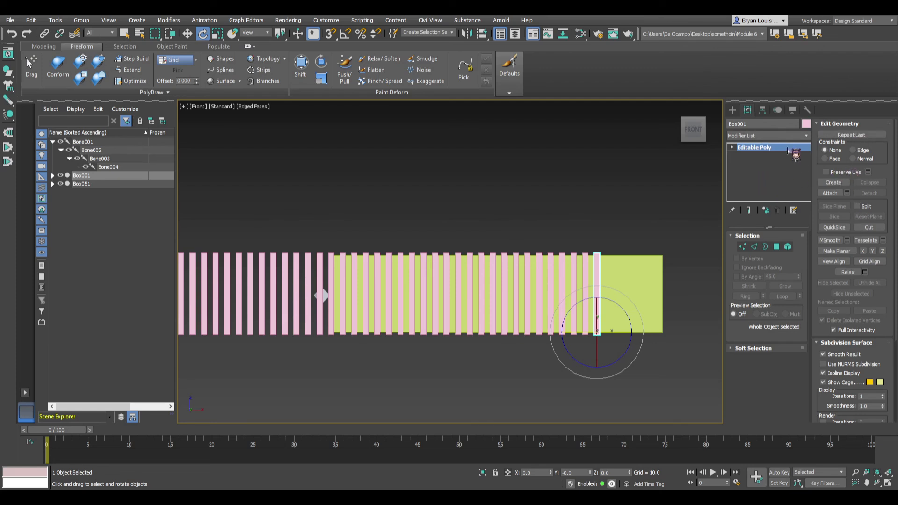
pyautogui.click(732, 110)
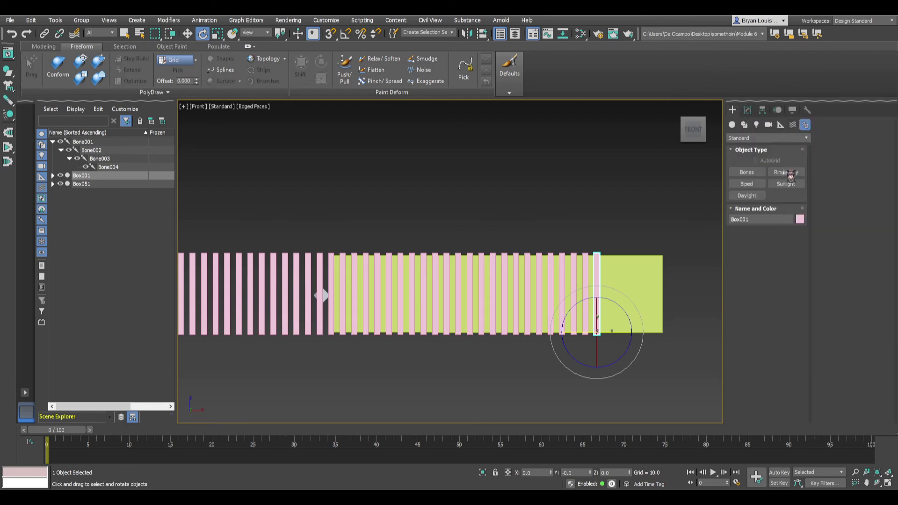
pyautogui.click(747, 173)
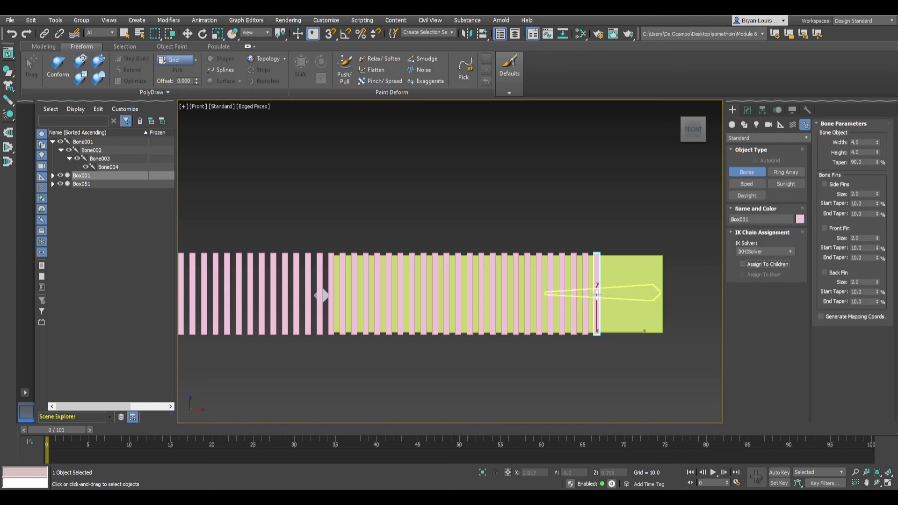
pyautogui.click(598, 294)
pyautogui.rightClick(594, 292)
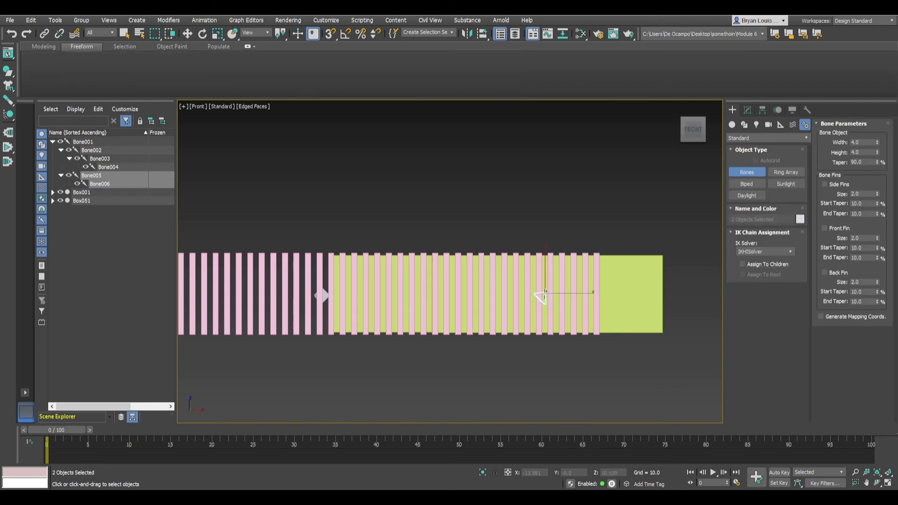
pyautogui.hotkey('ctrl', 'z')
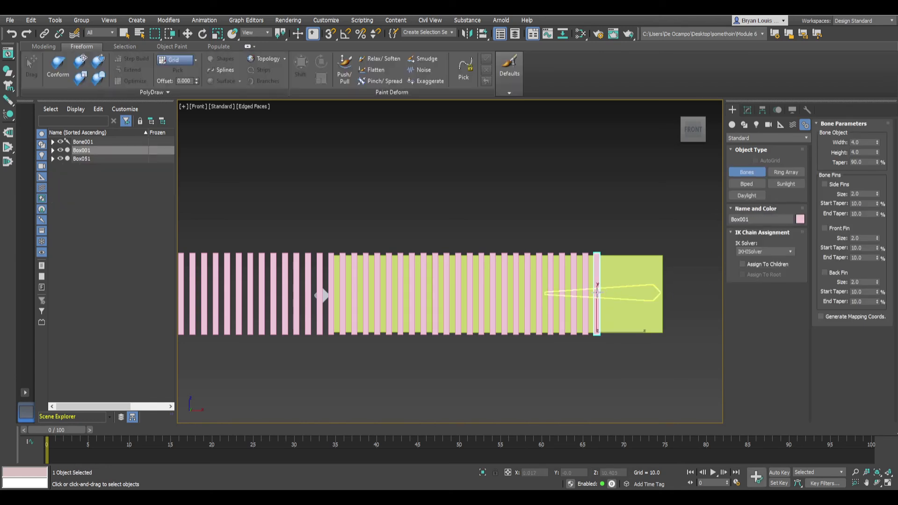
pyautogui.rightClick(565, 298)
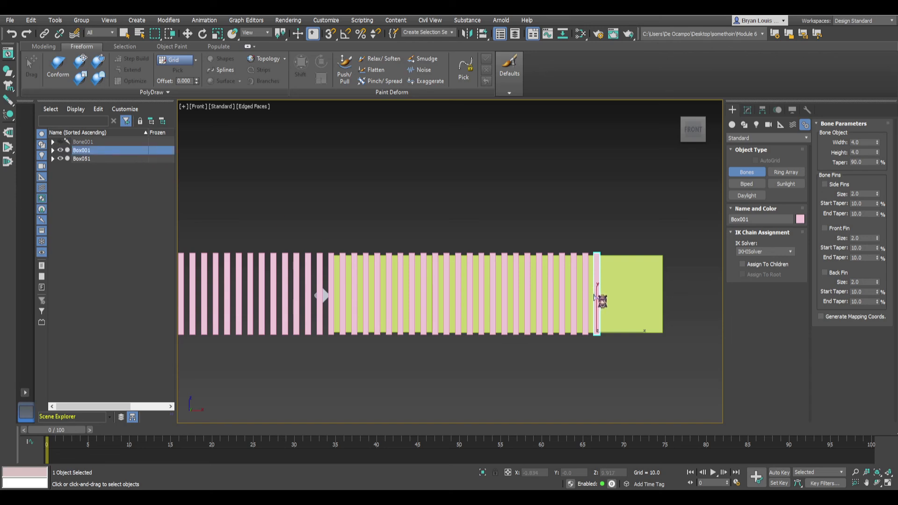
# - Expand the existing bone hierarchy, hide Bone001 through Bone004 and select Box001
pyautogui.click(53, 142)
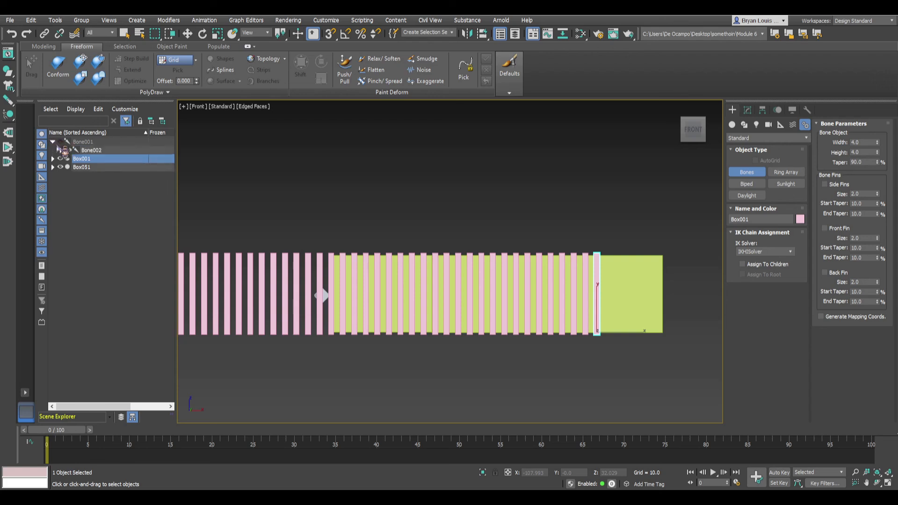
pyautogui.click(60, 150)
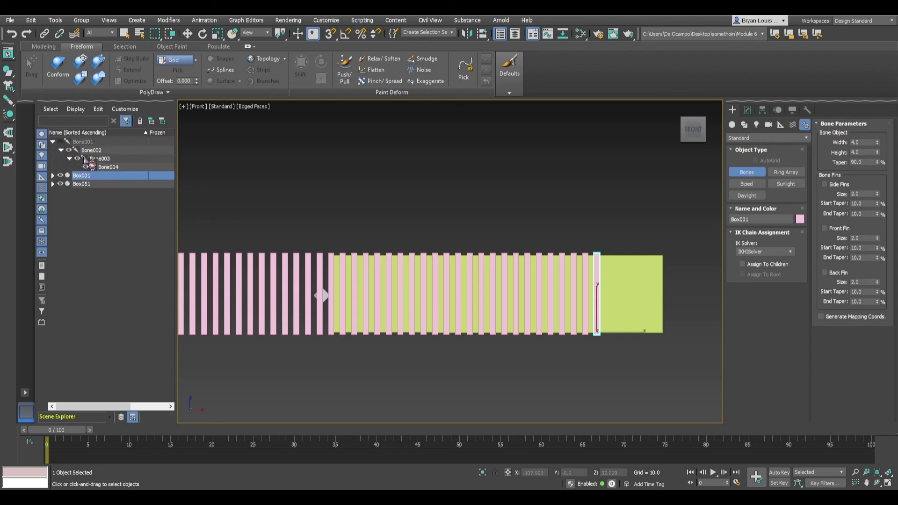
pyautogui.click(93, 168)
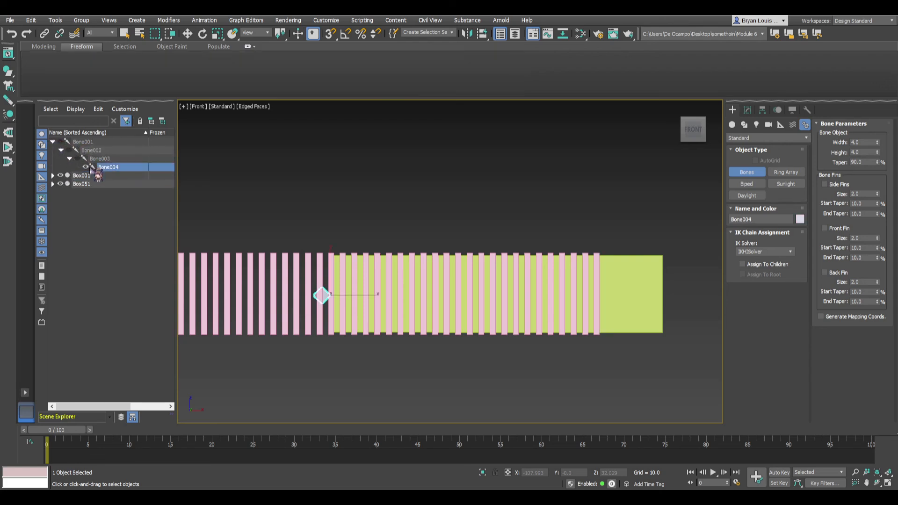
pyautogui.click(82, 176)
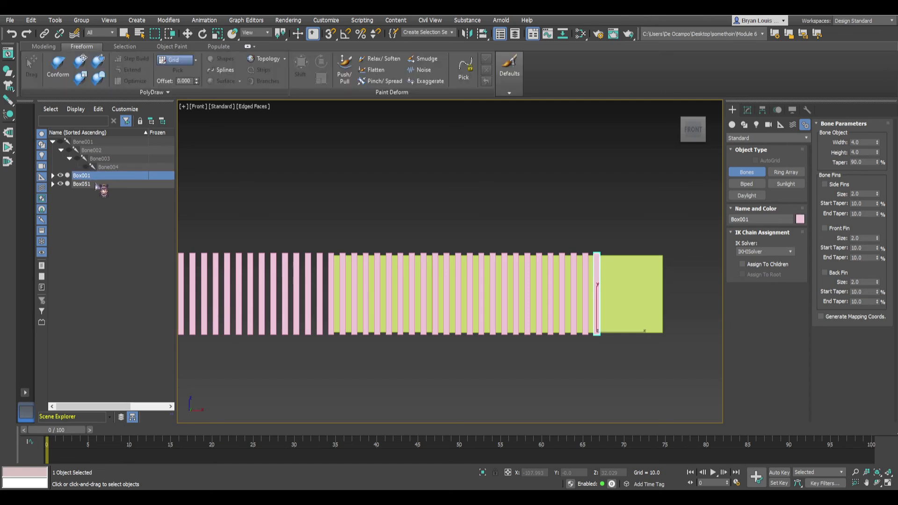
pyautogui.click(90, 185)
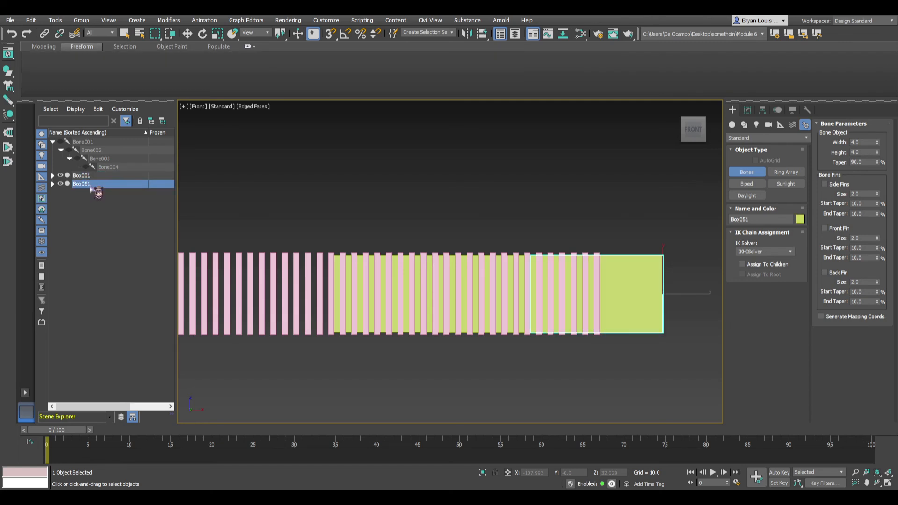
pyautogui.click(100, 177)
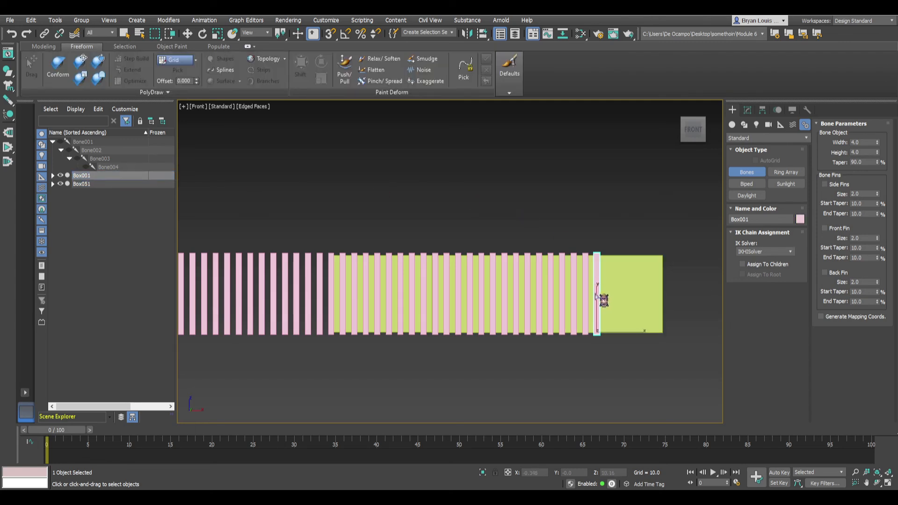
# - Draw a chain of four bones plus an end bone along the middle of the pink frames, starting at Box001
pyautogui.click(574, 298)
pyautogui.rightClick(573, 297)
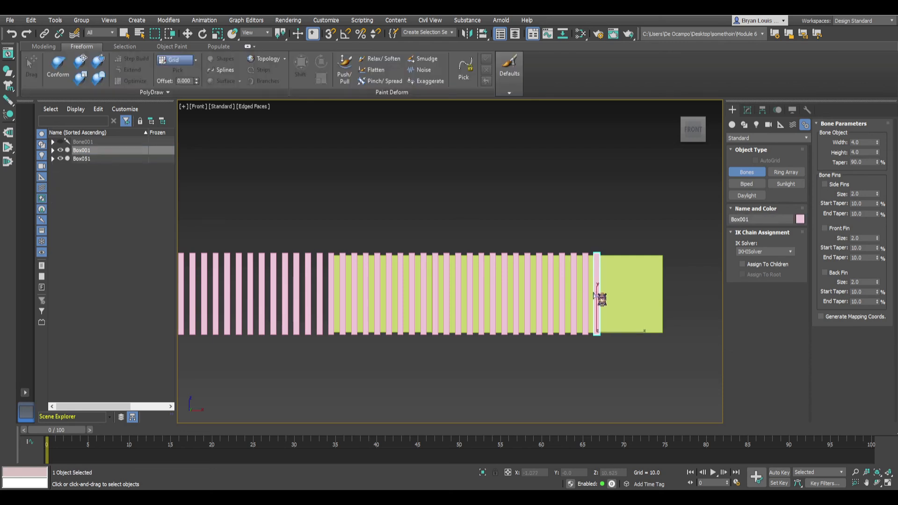
pyautogui.click(597, 293)
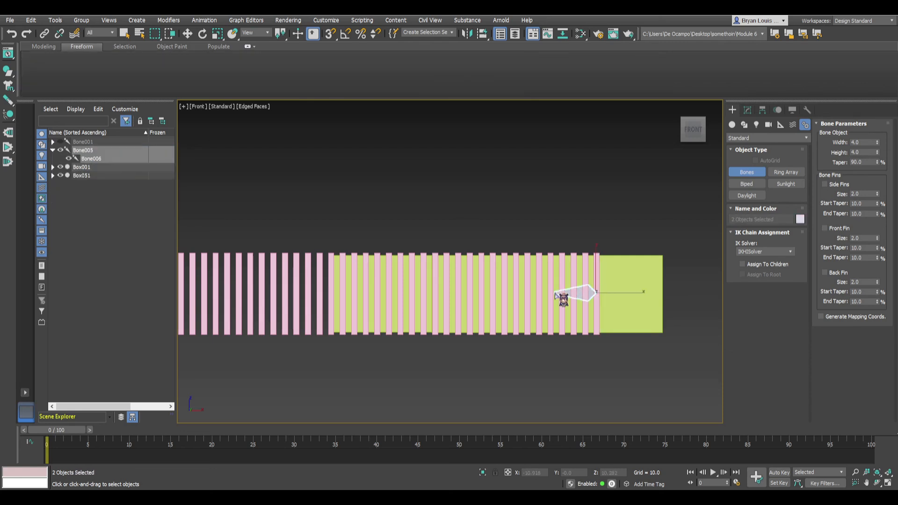
pyautogui.click(551, 294)
pyautogui.click(500, 293)
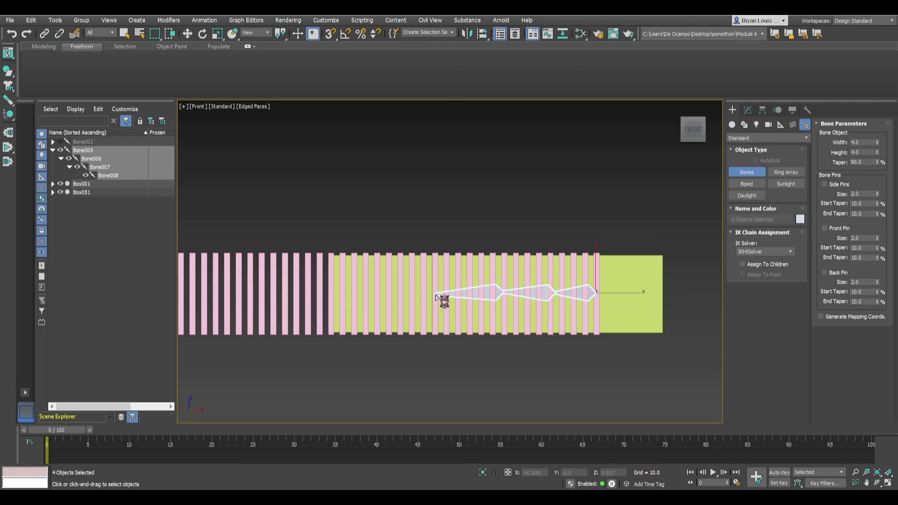
pyautogui.click(427, 293)
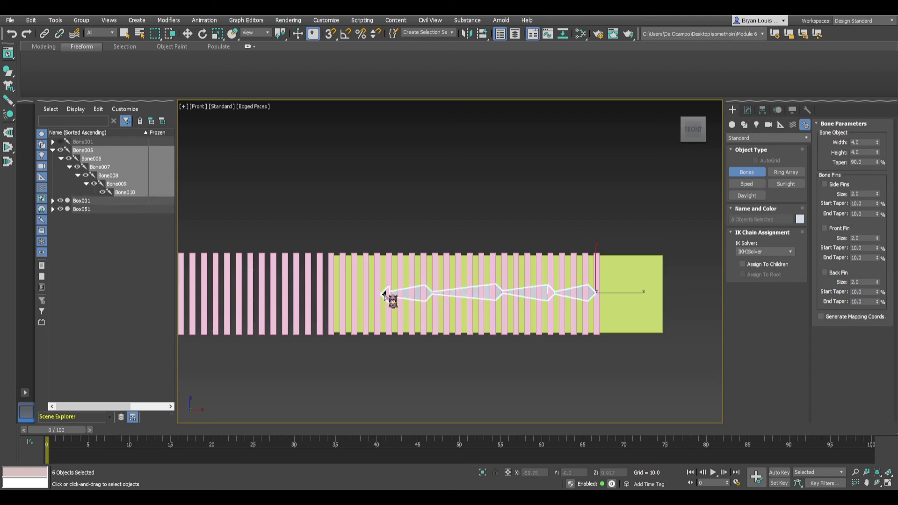
pyautogui.rightClick(400, 302)
pyautogui.press('e')
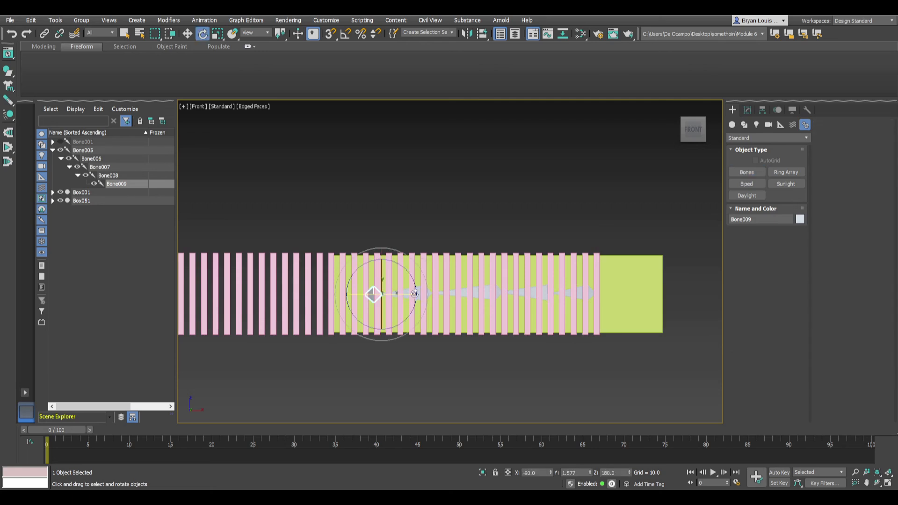
# - Undo the bone chain drawn along the pink frames
pyautogui.scroll(-2, 389, 294)
pyautogui.scroll(8, 390, 294)
pyautogui.scroll(-6, 391, 297)
pyautogui.hotkey('ctrl', 'z')
pyautogui.hotkey('ctrl', 'z')
pyautogui.hotkey('ctrl', 'z')
pyautogui.hotkey('ctrl', 'z')
pyautogui.hotkey('ctrl', 'z')
pyautogui.hotkey('ctrl', 'z')
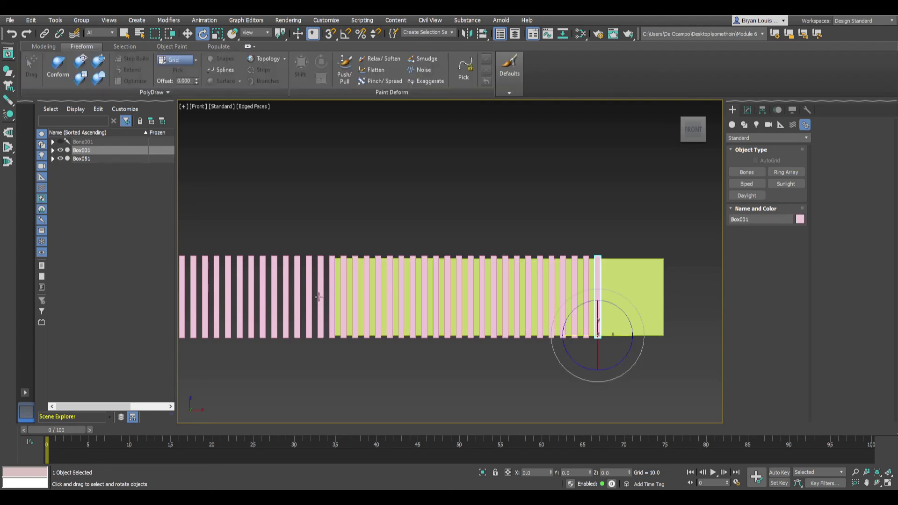
# - Return to the Perspective view, expand the Bone001 hierarchy and unhide Bone001 through Bone004
pyautogui.keyDown('alt'); pyautogui.moveTo(403, 318); pyautogui.dragTo(339, 314, button='middle'); pyautogui.keyUp('alt')
pyautogui.press('p')
pyautogui.scroll(4, 295, 307)
pyautogui.click(53, 142)
pyautogui.click(62, 151)
pyautogui.click(70, 158)
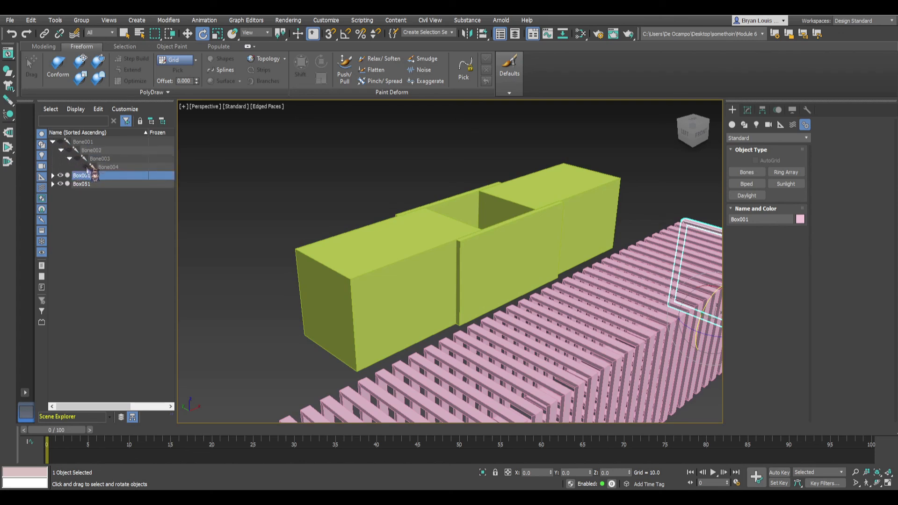
pyautogui.moveTo(94, 175); pyautogui.dragTo(85, 167)
pyautogui.click(61, 143)
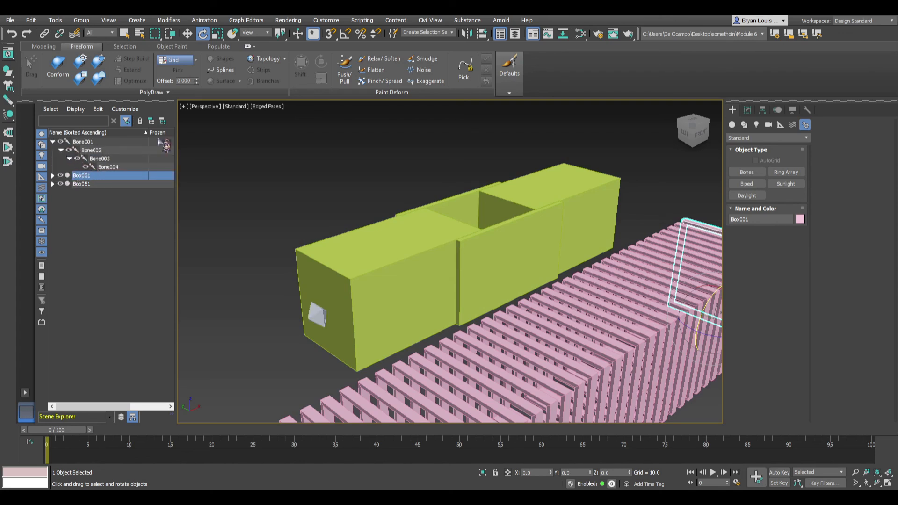
# - Display the viewport with Wireframe Override and select Bone004 at the end of the chain
pyautogui.click(277, 108)
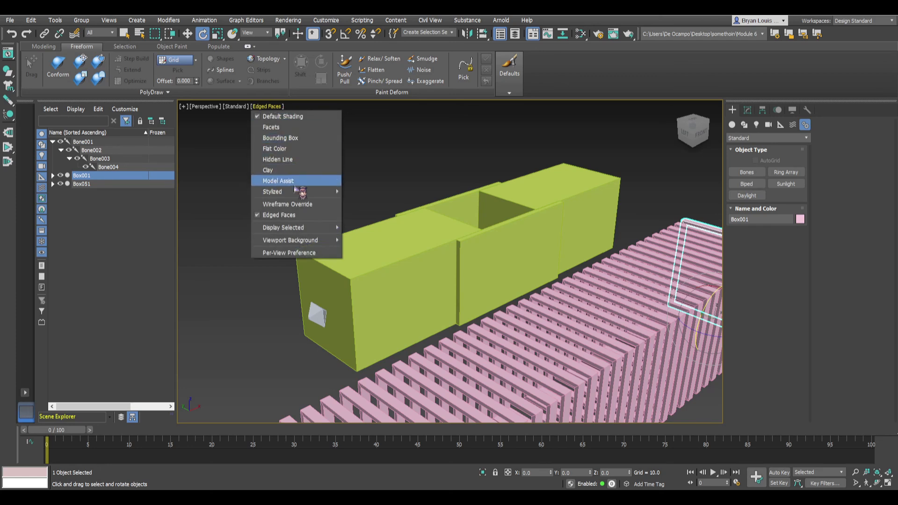
pyautogui.click(288, 204)
pyautogui.click(318, 316)
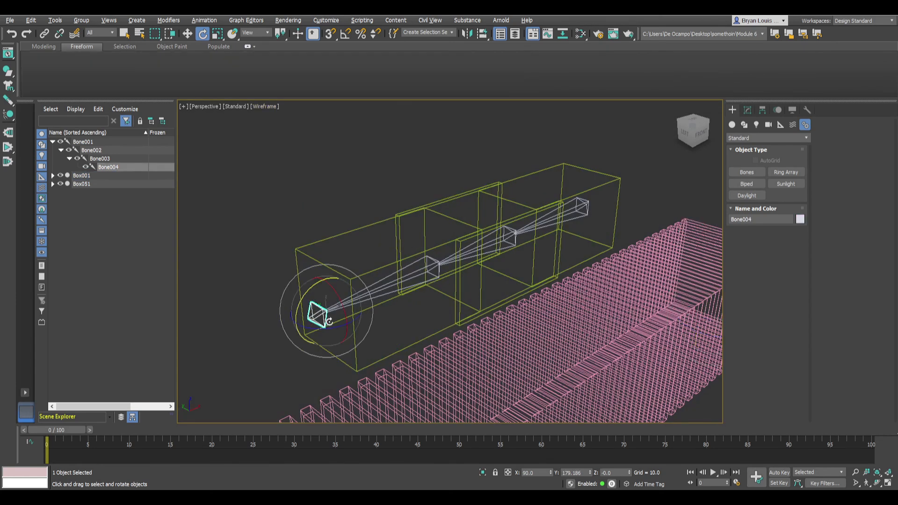
# - Examine the bone chain inside the green boxes and the neighbouring row of pink frames
pyautogui.scroll(3, 323, 322)
pyautogui.keyDown('alt'); pyautogui.moveTo(324, 327); pyautogui.dragTo(312, 326, button='middle'); pyautogui.keyUp('alt')
pyautogui.moveTo(459, 298); pyautogui.dragTo(365, 298, button='middle')
pyautogui.scroll(-5, 414, 299)
pyautogui.moveTo(420, 306); pyautogui.dragTo(535, 252, button='middle')
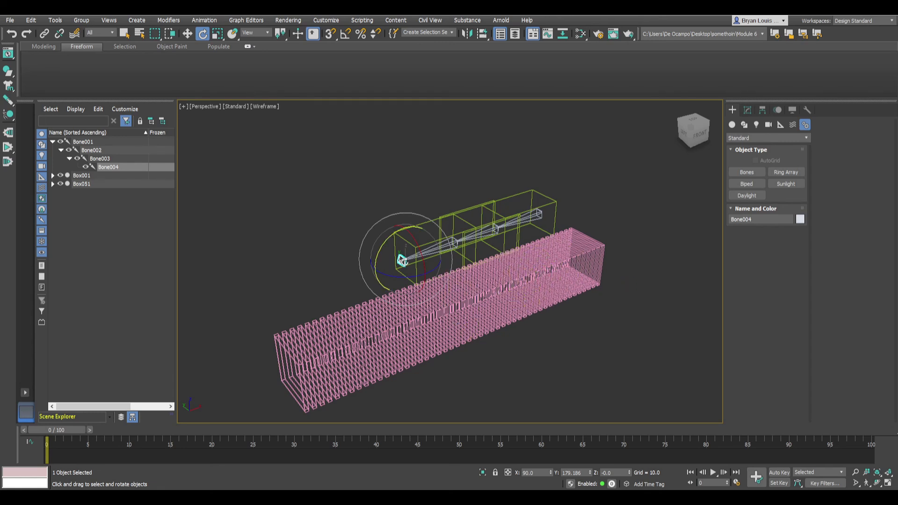
pyautogui.scroll(8, 402, 260)
pyautogui.moveTo(356, 301); pyautogui.dragTo(298, 344, button='middle')
pyautogui.scroll(-3, 260, 358)
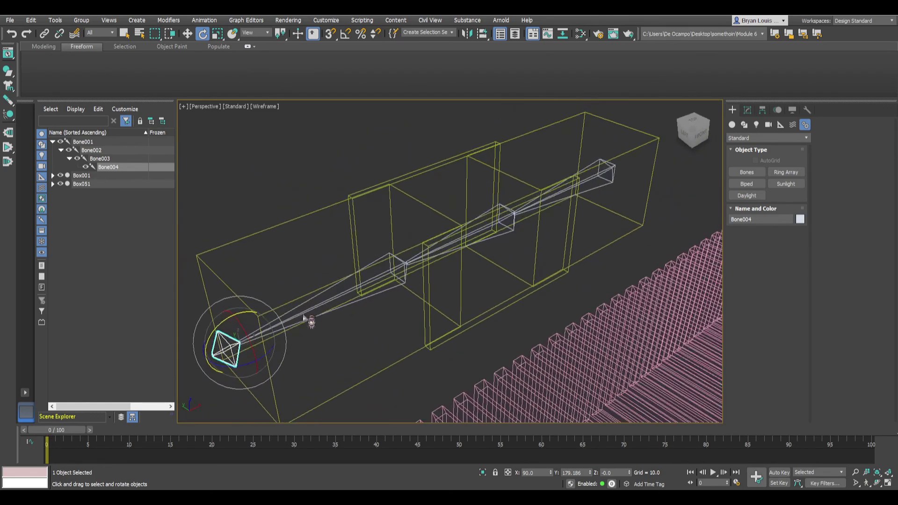
# - Apply an HI Solver from end bone Bone004 to the root bone Bone001
pyautogui.click(263, 180)
pyautogui.click(213, 352)
pyautogui.moveTo(249, 191); pyautogui.dragTo(278, 196, button='middle')
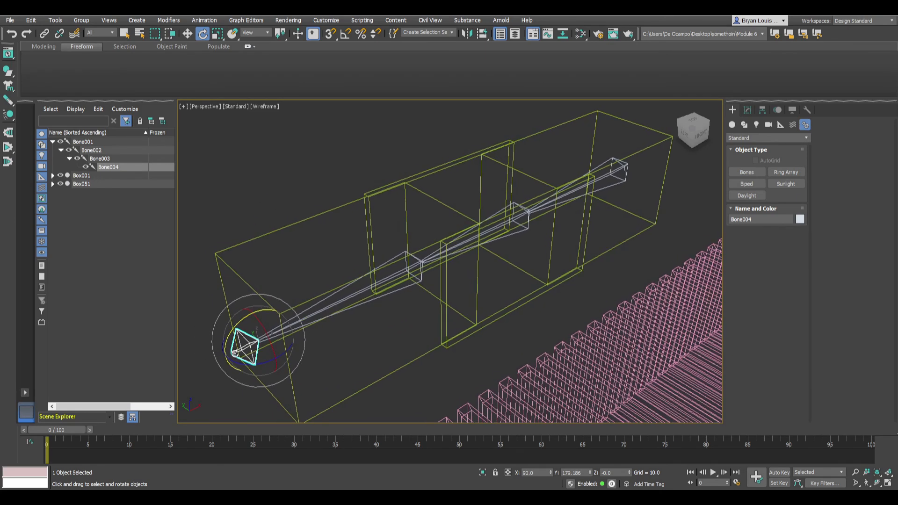
pyautogui.press('q')
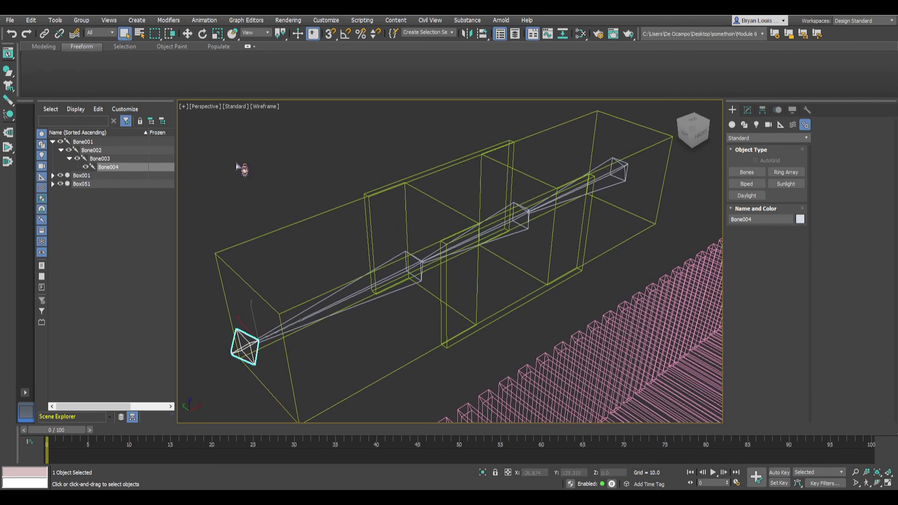
pyautogui.click(206, 21)
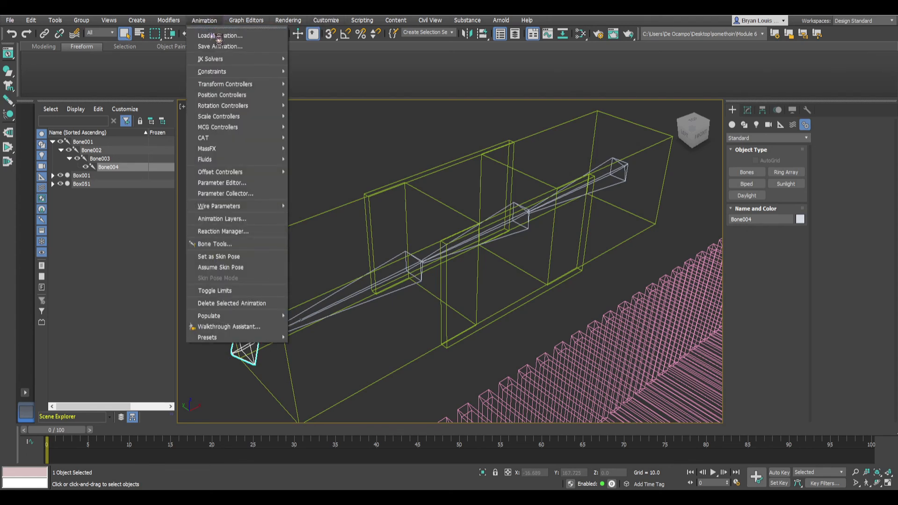
pyautogui.moveTo(219, 60)
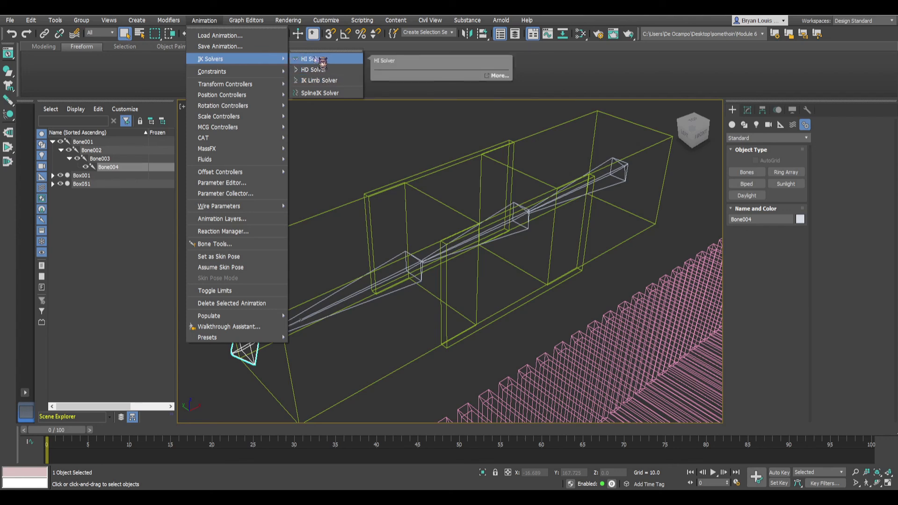
pyautogui.click(320, 59)
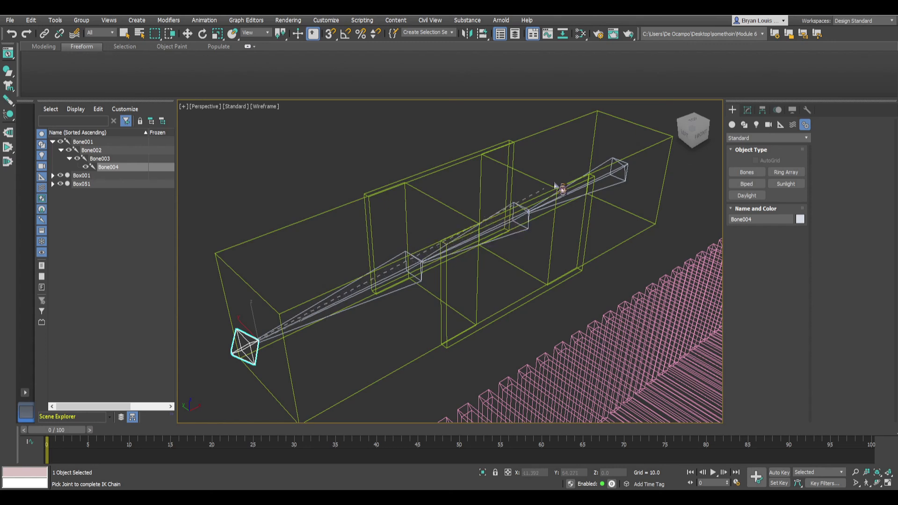
pyautogui.click(605, 162)
pyautogui.scroll(-2, 537, 193)
pyautogui.moveTo(462, 240); pyautogui.dragTo(515, 210, button='middle')
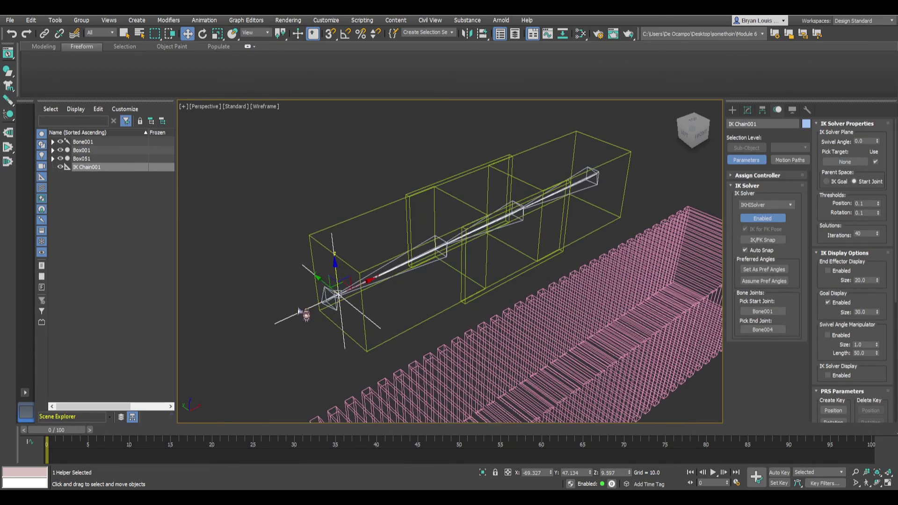
# - Test-move the goal of IK Chain001 and undo both the move and the creation of the IK chain
pyautogui.click(94, 167)
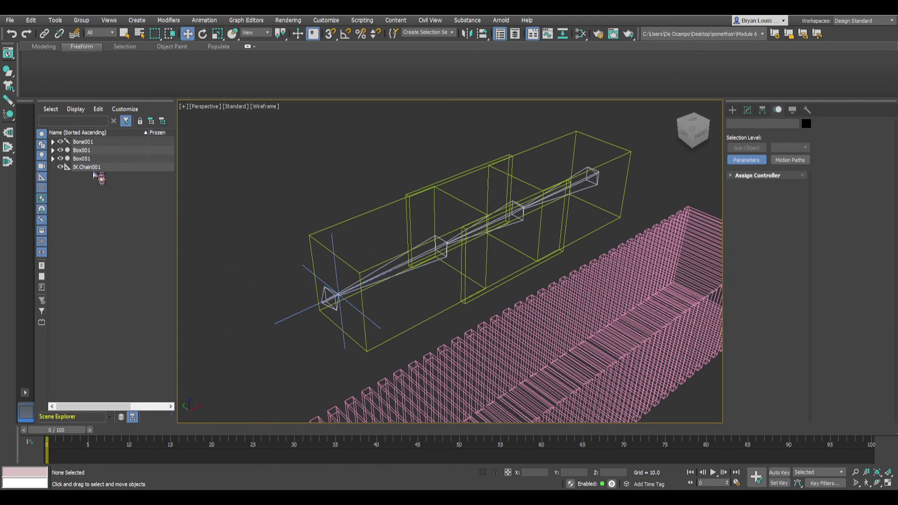
pyautogui.click(120, 168)
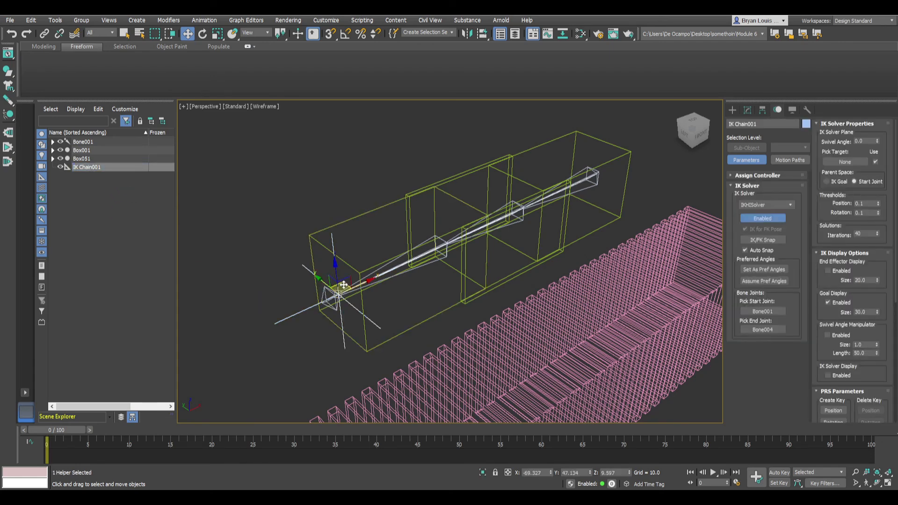
pyautogui.moveTo(344, 285); pyautogui.dragTo(367, 262)
pyautogui.click(295, 247)
pyautogui.hotkey('ctrl', 'z')
pyautogui.hotkey('ctrl', 'z')
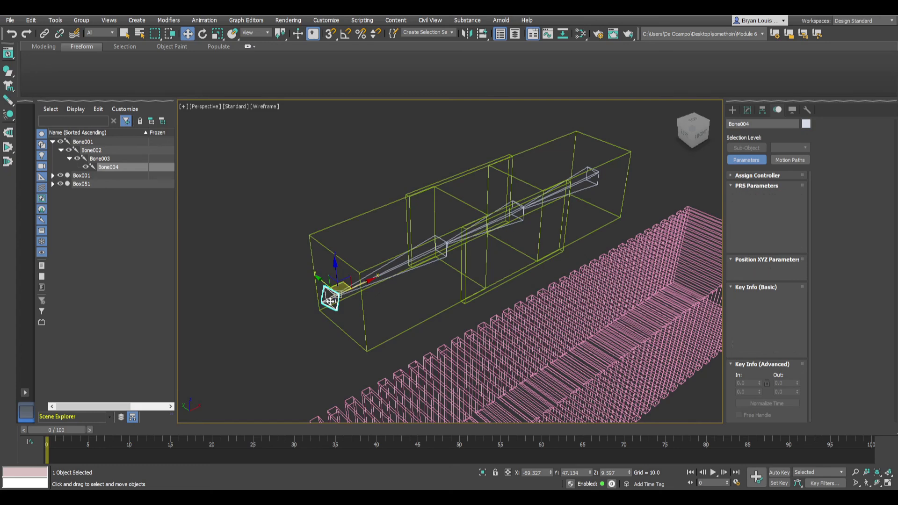
# - Apply an HI Solver from end bone Bone004 to the second bone, Bone002
pyautogui.click(204, 20)
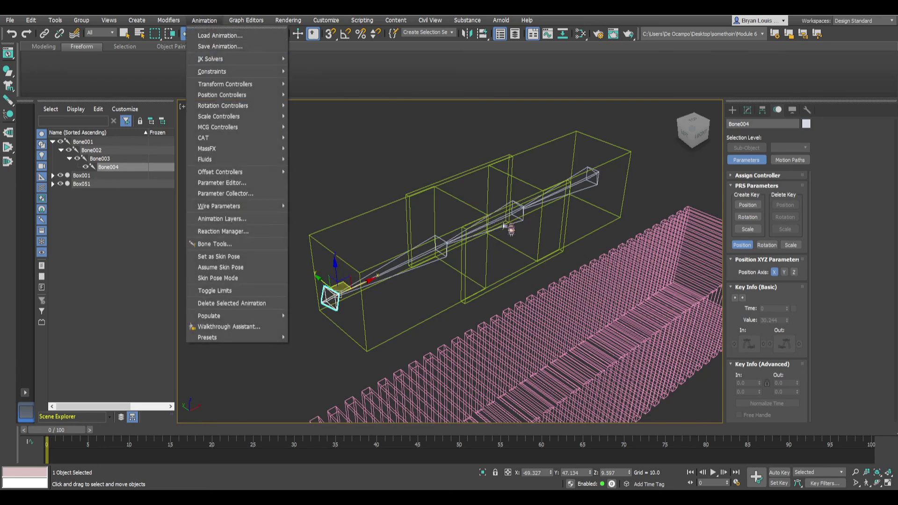
pyautogui.moveTo(280, 76)
pyautogui.moveTo(281, 59)
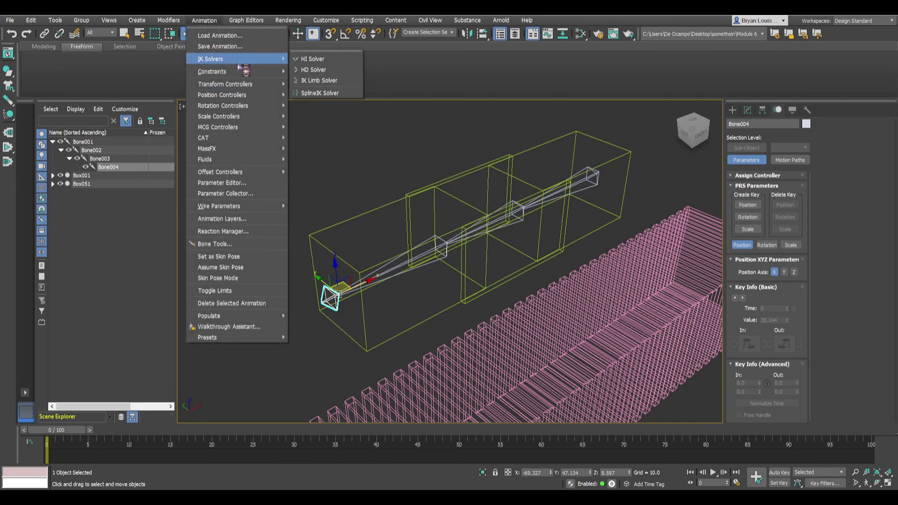
pyautogui.click(309, 60)
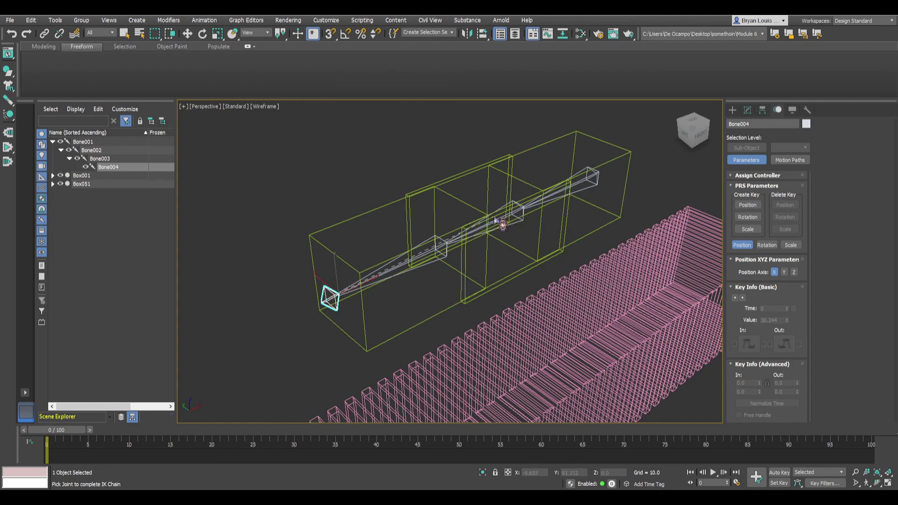
pyautogui.click(496, 224)
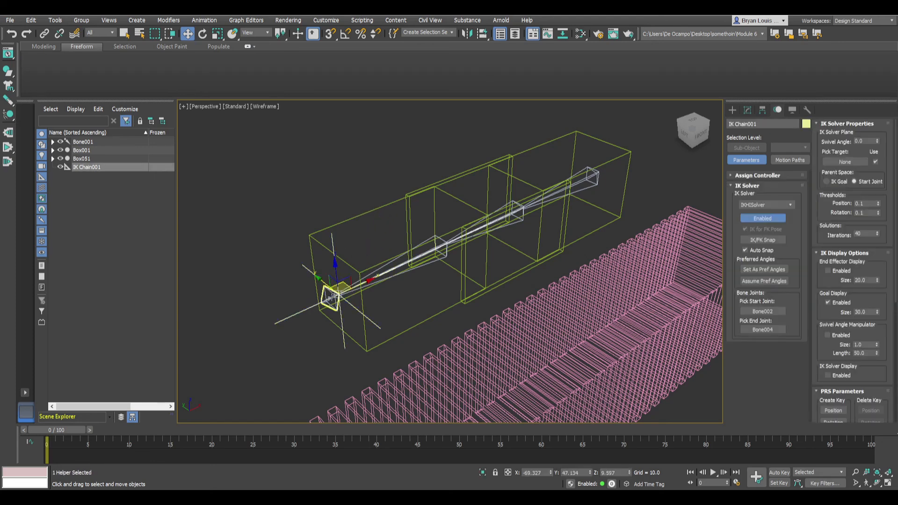
# - Move the IK Chain001 goal toward the boxes to about X -44, Y 58 so the bone chain bends
pyautogui.moveTo(342, 285); pyautogui.dragTo(404, 223)
pyautogui.moveTo(504, 205); pyautogui.dragTo(557, 313, button='middle')
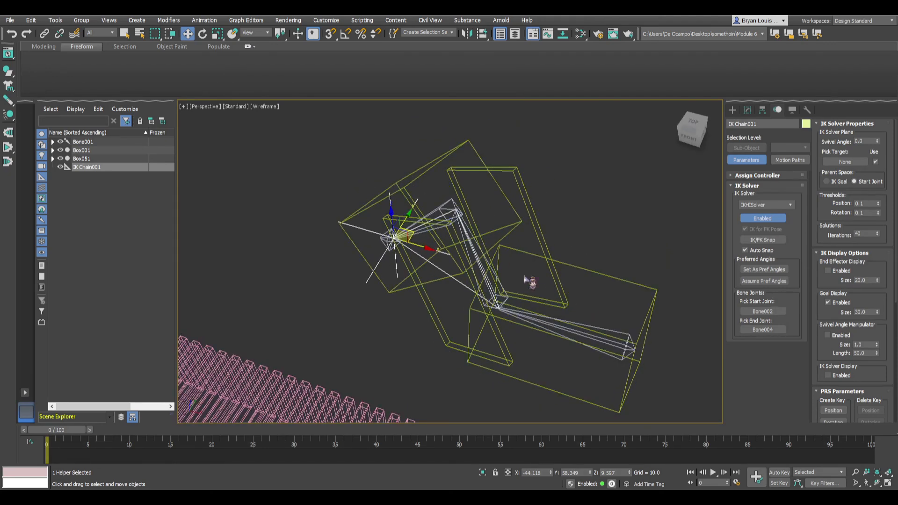
pyautogui.keyDown('alt'); pyautogui.moveTo(519, 305); pyautogui.dragTo(552, 295, button='middle'); pyautogui.keyUp('alt')
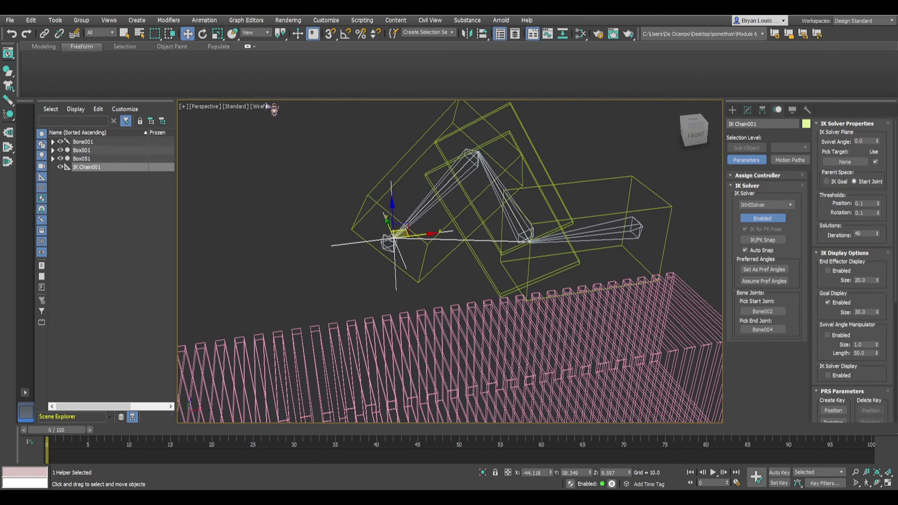
# - Display the viewport shaded with Edged Faces and reposition the IK Chain001 goal at about X -57, Y 64
pyautogui.click(278, 113)
pyautogui.click(272, 107)
pyautogui.click(286, 116)
pyautogui.keyDown('alt'); pyautogui.moveTo(397, 250); pyautogui.dragTo(377, 287, button='middle'); pyautogui.keyUp('alt')
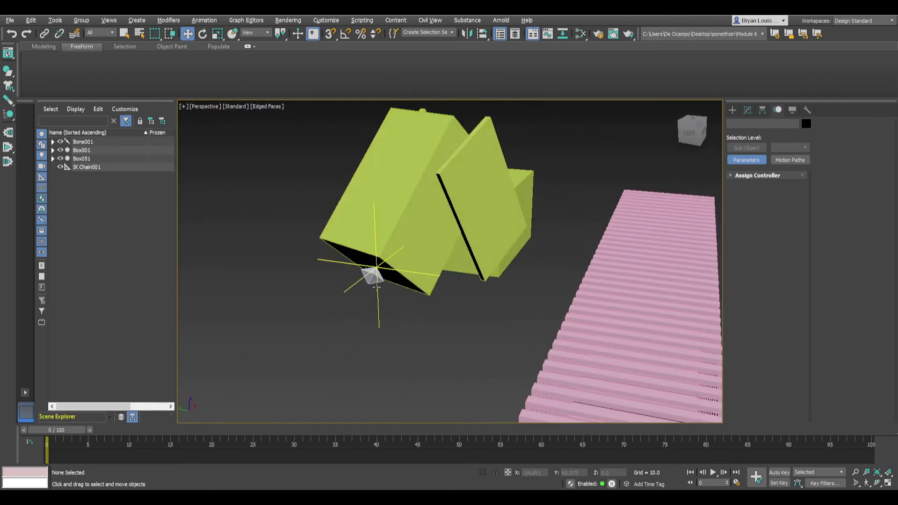
pyautogui.click(352, 287)
pyautogui.keyDown('alt'); pyautogui.moveTo(337, 270); pyautogui.dragTo(329, 305, button='middle'); pyautogui.keyUp('alt')
pyautogui.moveTo(367, 270); pyautogui.dragTo(302, 274)
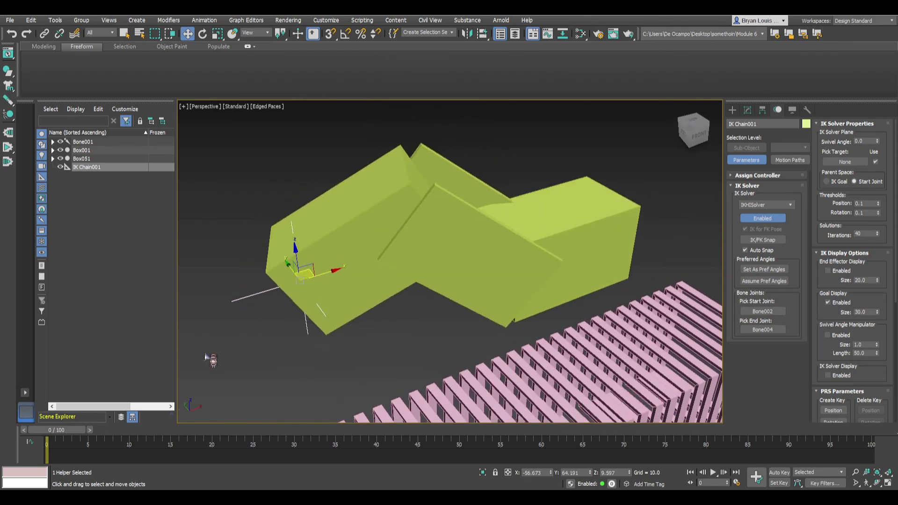
# - Turn on Auto Key and key the IK Chain001 goal at frame 20, moved to about Y 31
pyautogui.click(780, 472)
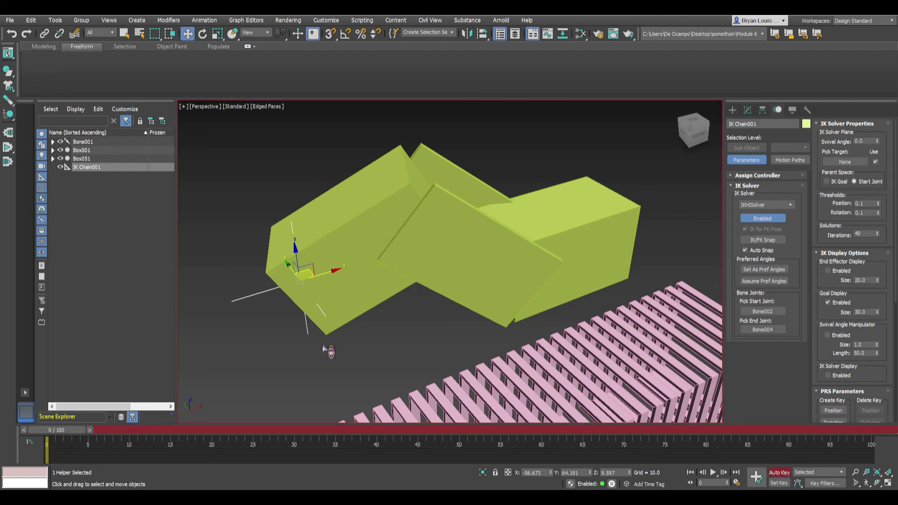
pyautogui.moveTo(67, 433); pyautogui.dragTo(226, 431)
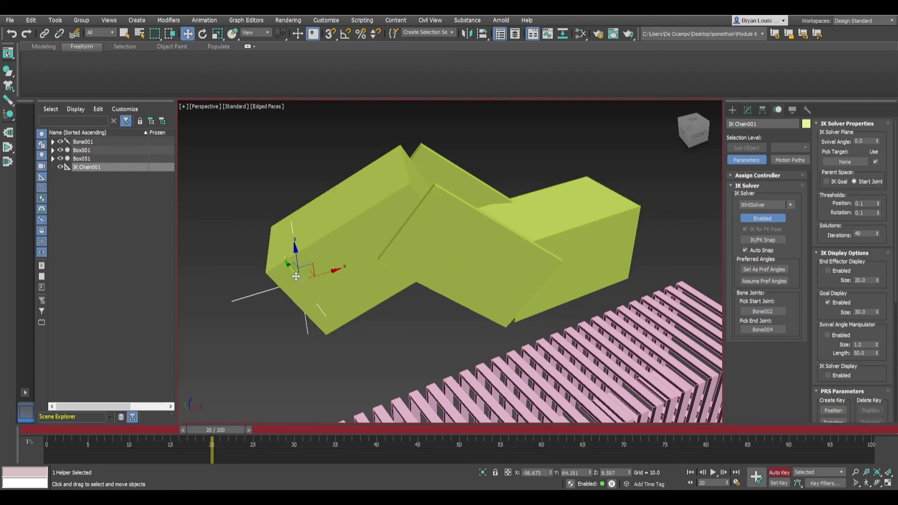
pyautogui.moveTo(322, 294); pyautogui.dragTo(405, 338)
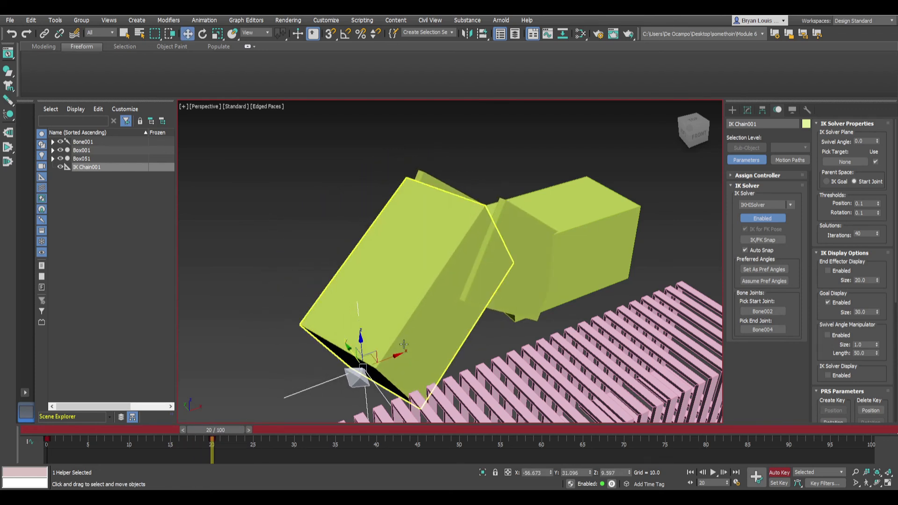
# - Key the IK Chain001 goal at frame 30, raised upward and shifted sideways
pyautogui.moveTo(227, 432); pyautogui.dragTo(309, 433)
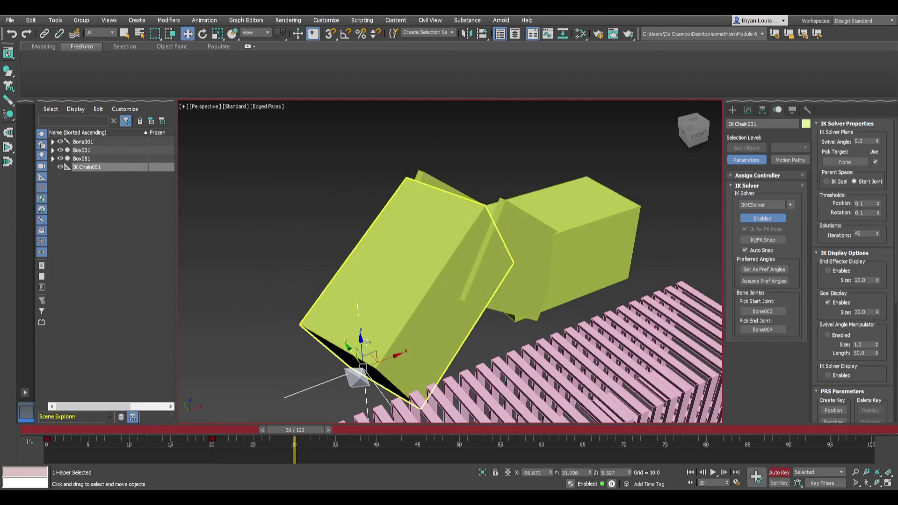
pyautogui.moveTo(363, 345); pyautogui.dragTo(405, 157)
pyautogui.moveTo(382, 184); pyautogui.dragTo(447, 172)
# - Scrub the animation back to frame 0 and turn off Auto Key
pyautogui.moveTo(312, 437); pyautogui.dragTo(117, 438)
pyautogui.moveTo(150, 466); pyautogui.dragTo(42, 445)
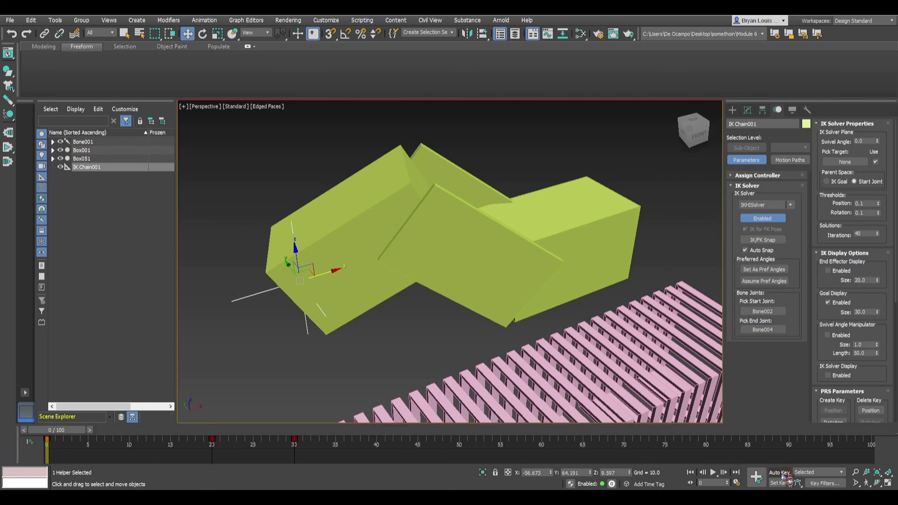
pyautogui.click(782, 475)
# - Examine the bent boxes from the opposite end and deselect IK Chain001
pyautogui.scroll(-2, 351, 210)
pyautogui.moveTo(394, 281); pyautogui.dragTo(386, 305, button='middle')
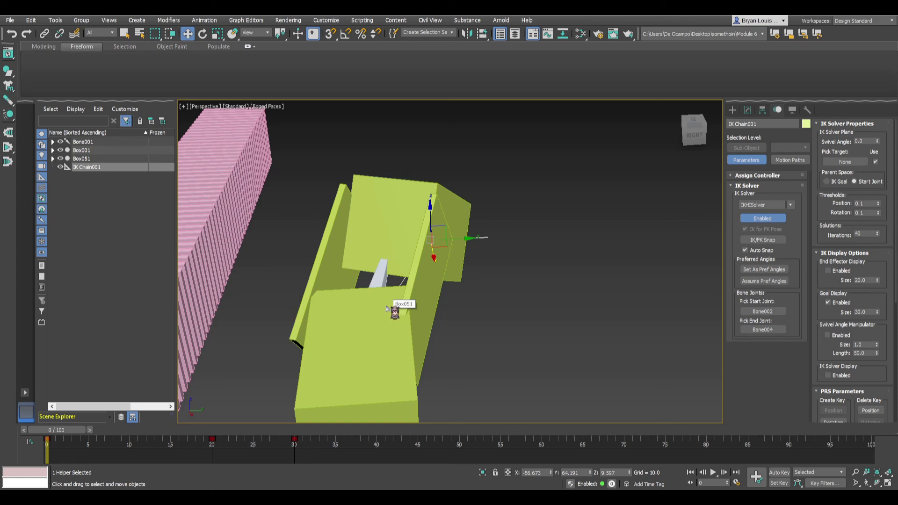
pyautogui.click(121, 167)
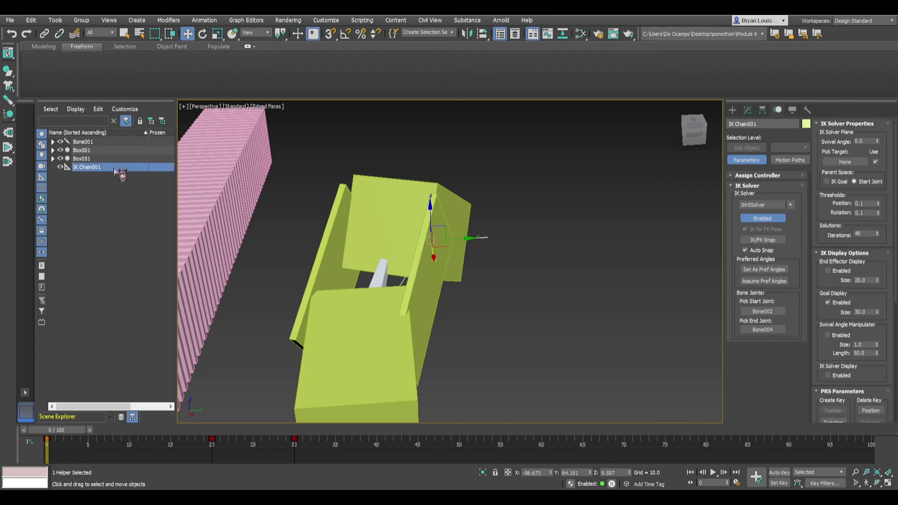
pyautogui.click(152, 240)
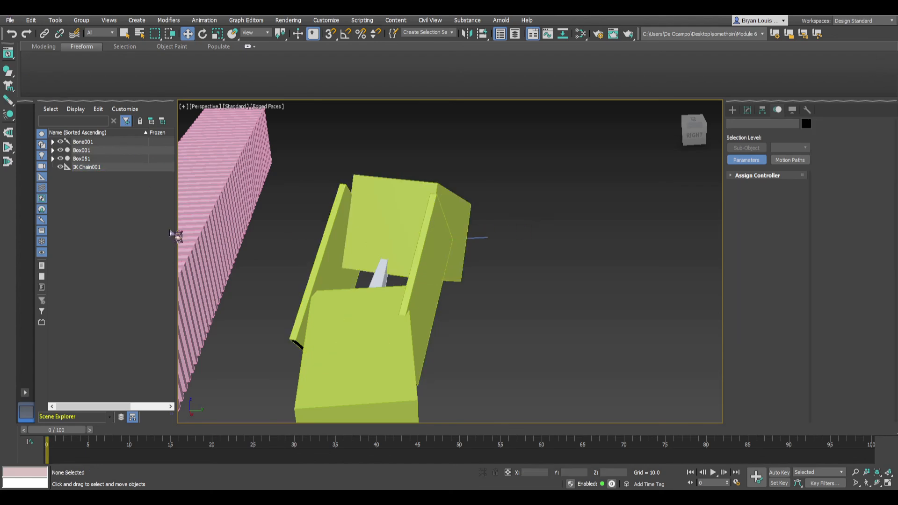
pyautogui.keyDown('alt'); pyautogui.moveTo(401, 266); pyautogui.dragTo(523, 281, button='middle'); pyautogui.keyUp('alt')
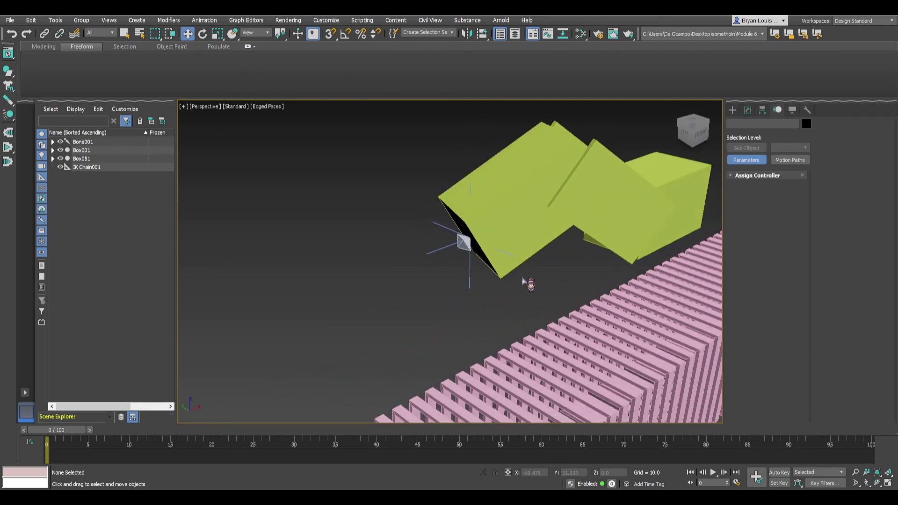